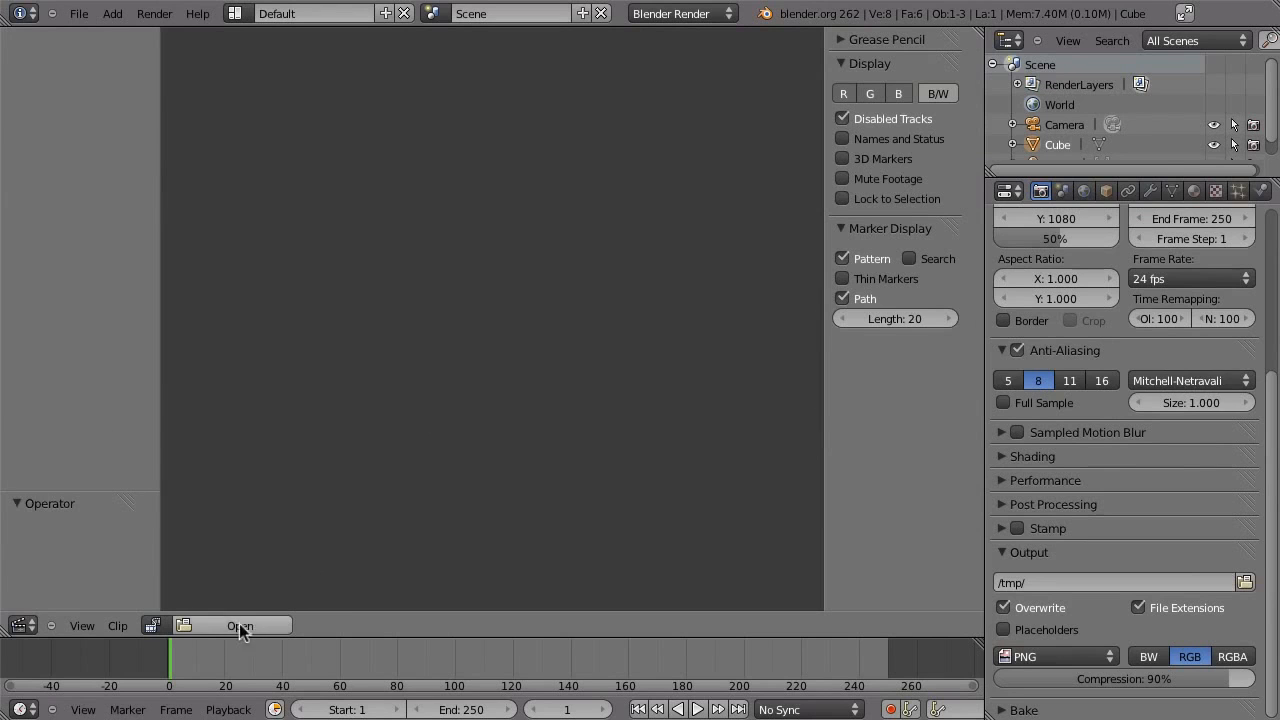
- Load the sofia.mov clip from its folder inside Camera_Tracking
click(245, 626)
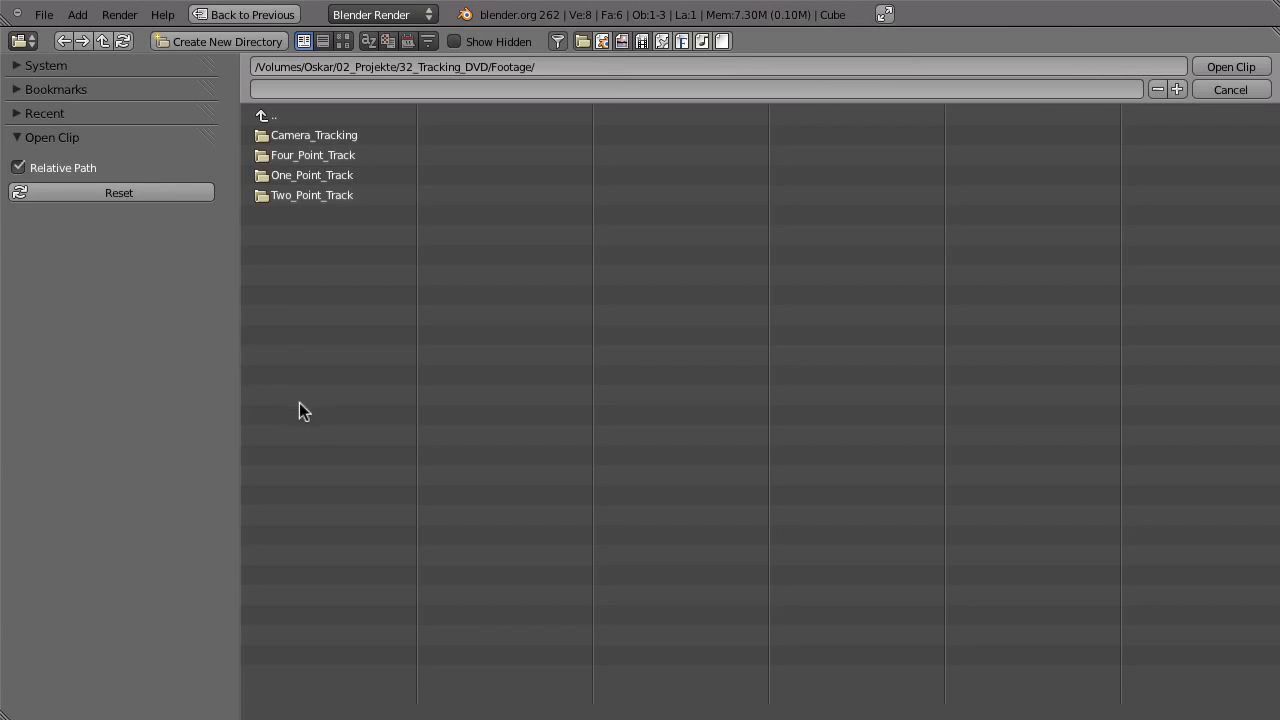
click(281, 137)
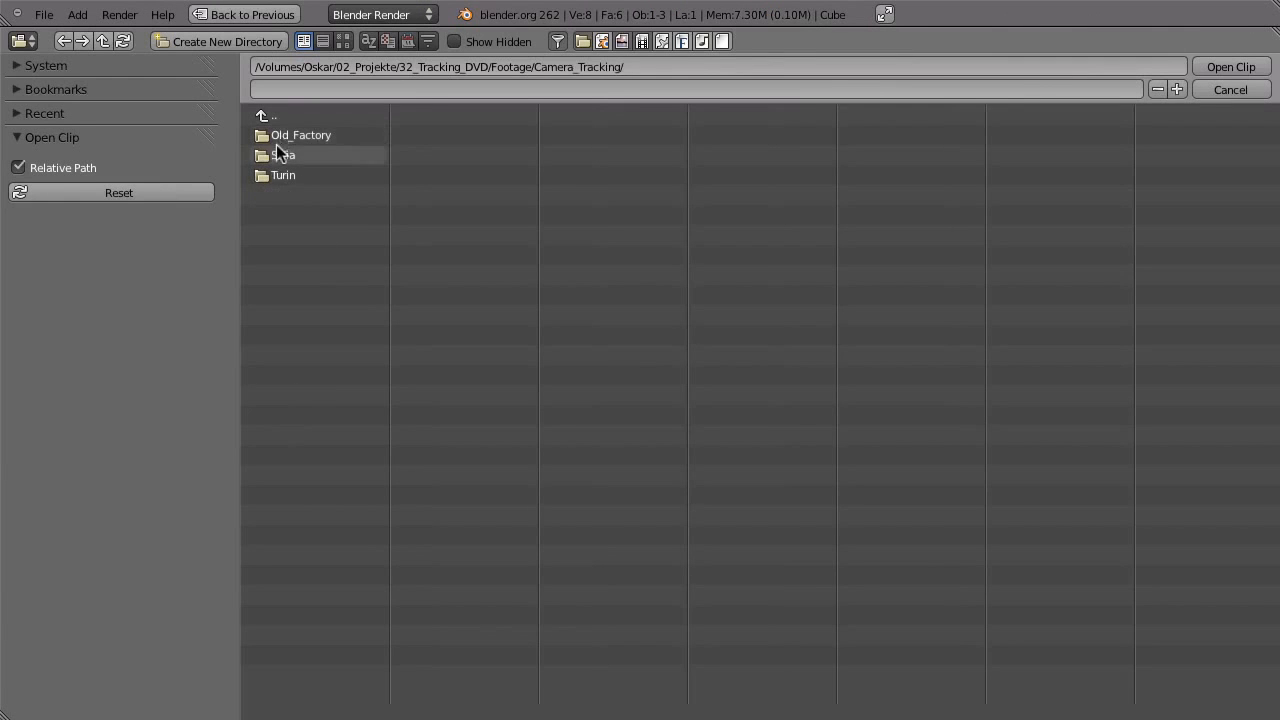
click(283, 157)
click(308, 138)
click(1231, 67)
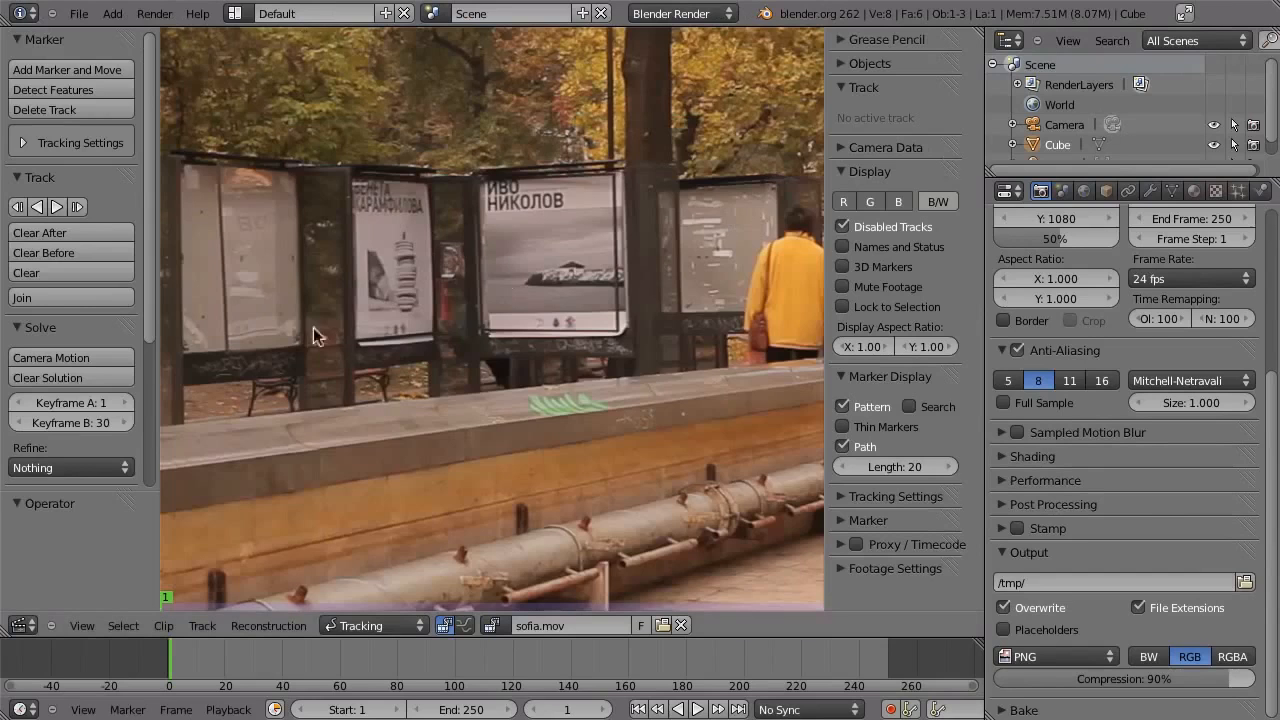
- Play and scrub the footage to find its last usable frame, and set the scene's end frame to 200
key(alt+a)
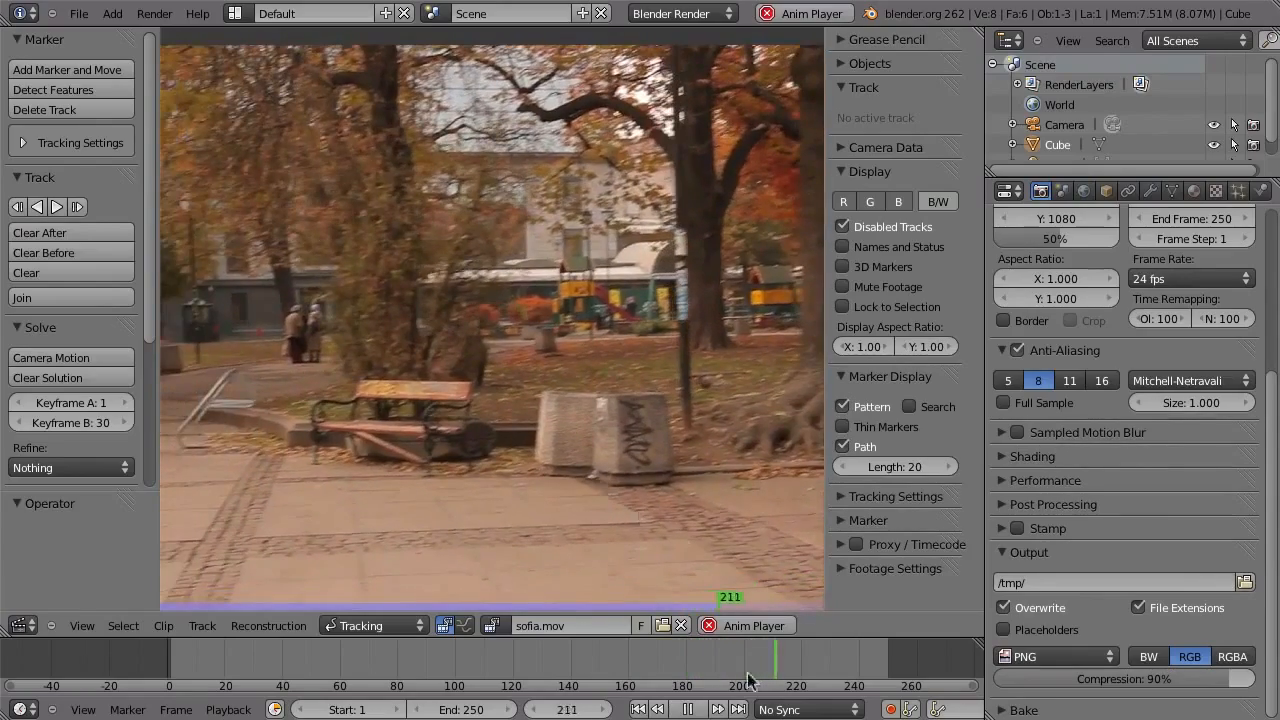
drag(630, 660, 745, 665)
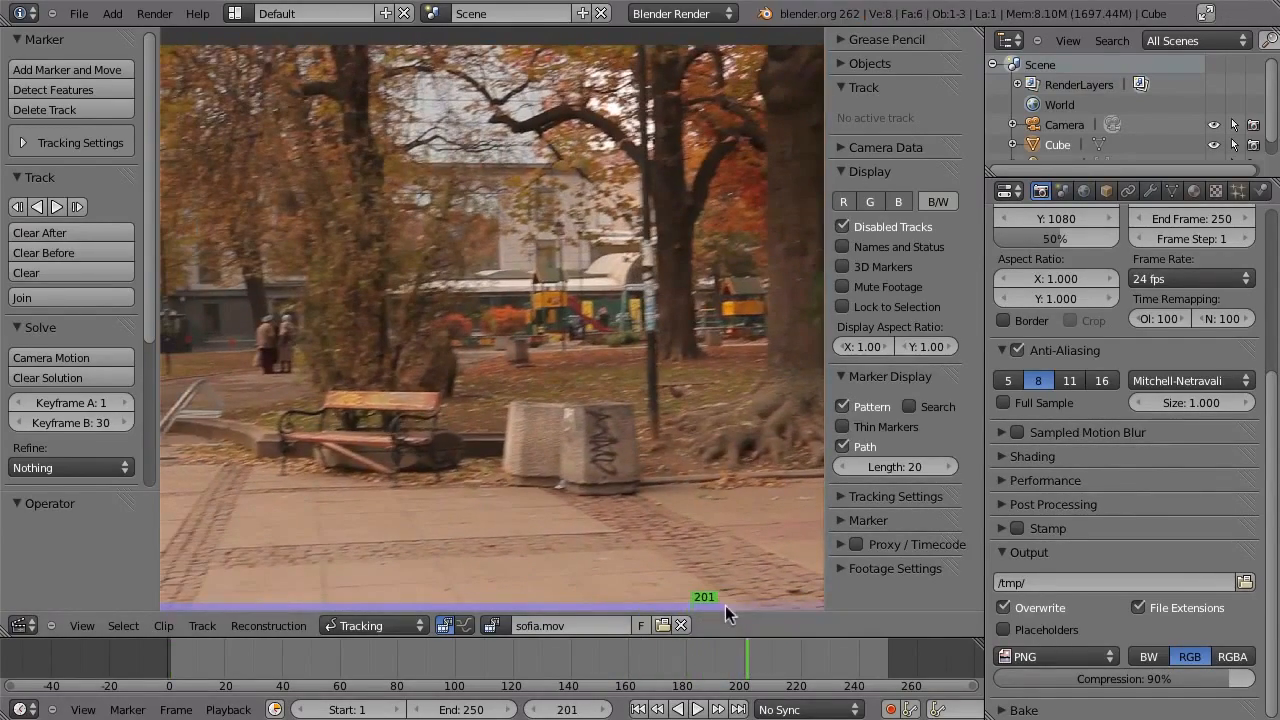
click(535, 710)
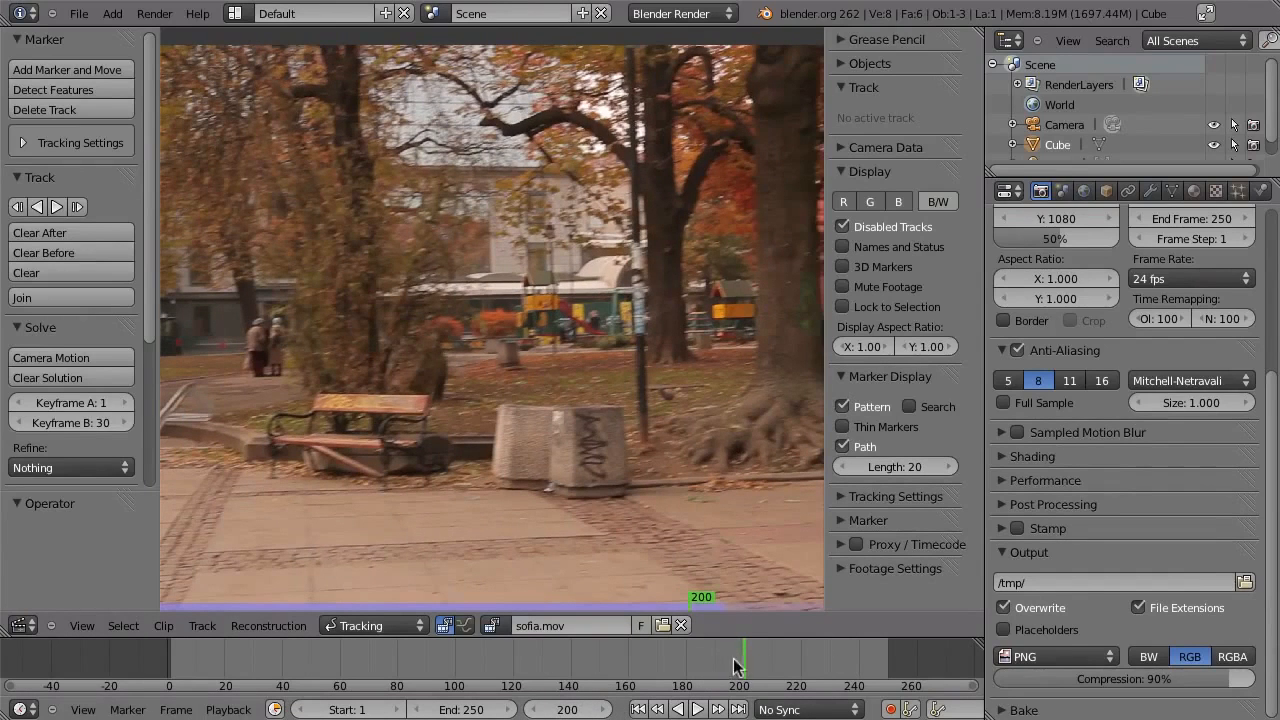
key(e)
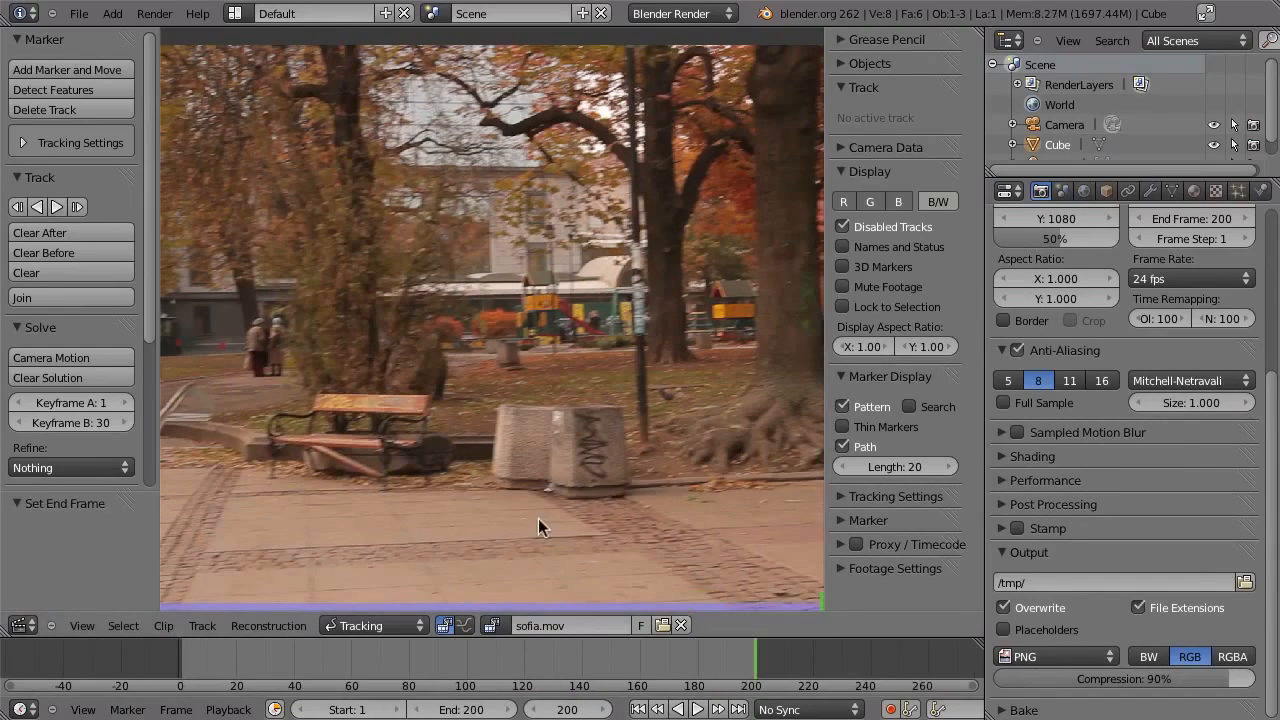
- Maximize the clip editor and play the footage from the first frame, returning to frame 1 when done
key(ctrl+Up)
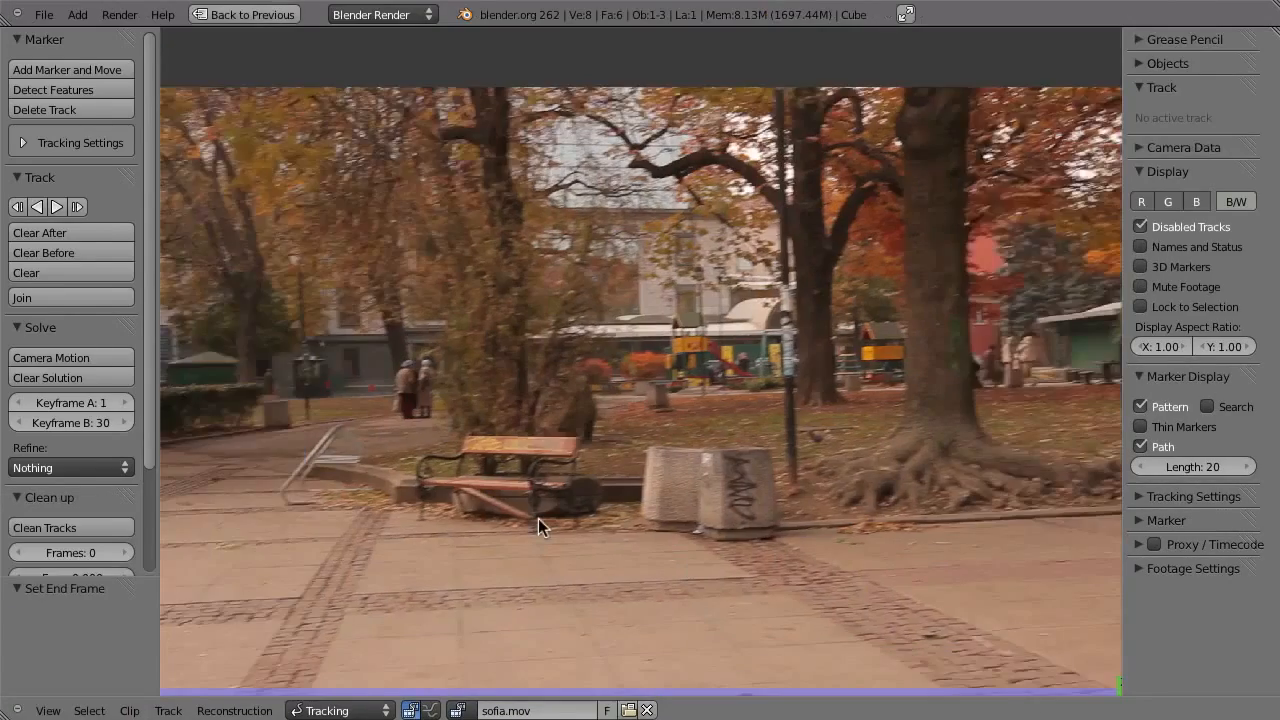
key(shift+Left)
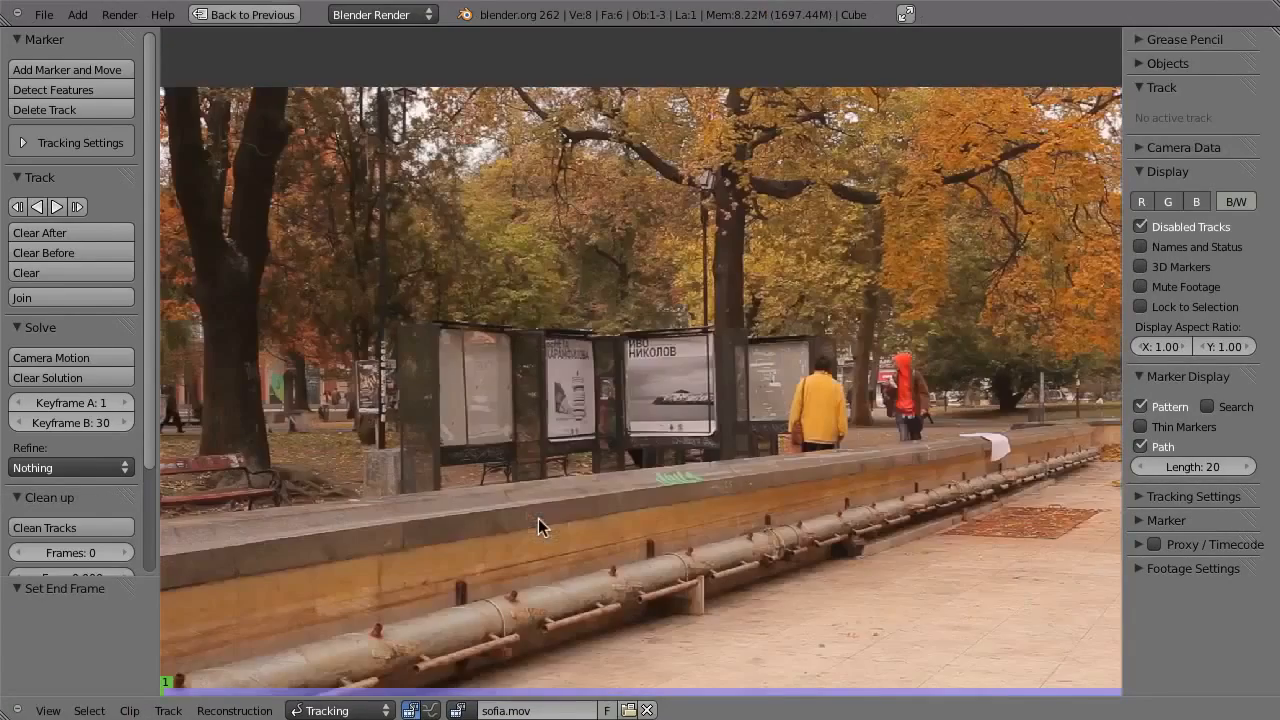
key(alt+a)
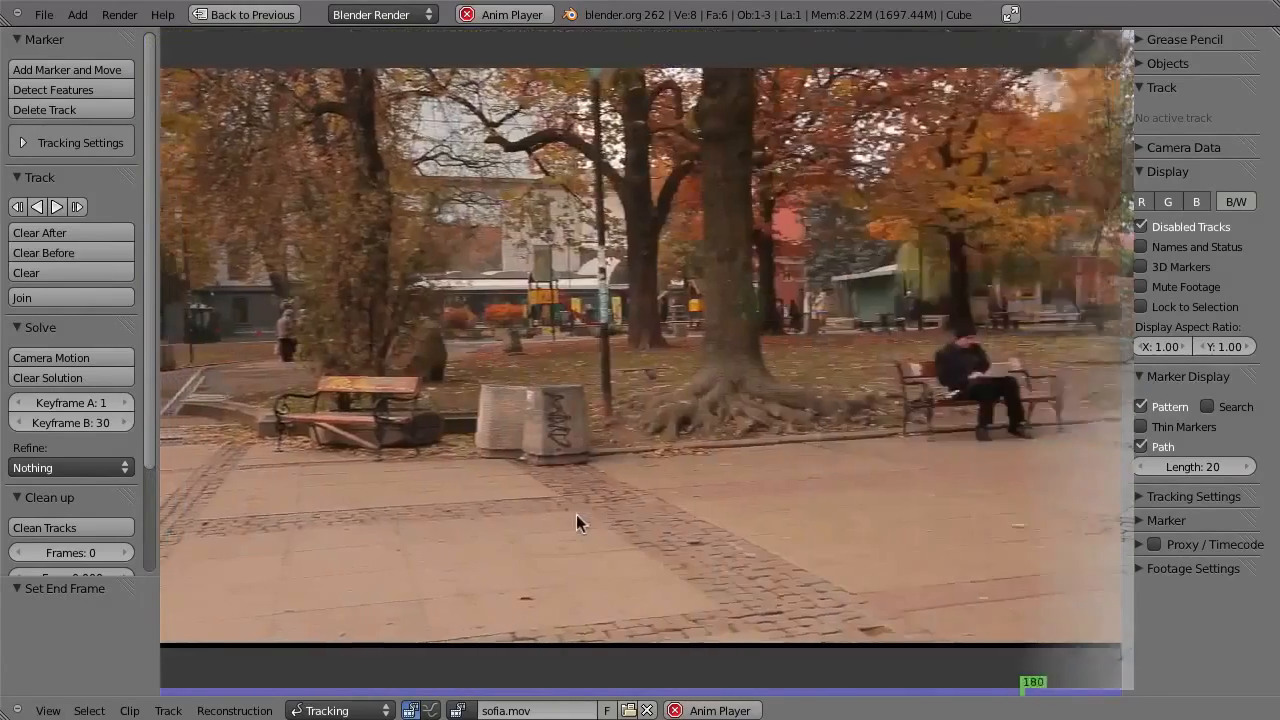
key(Escape)
key(shift+Left)
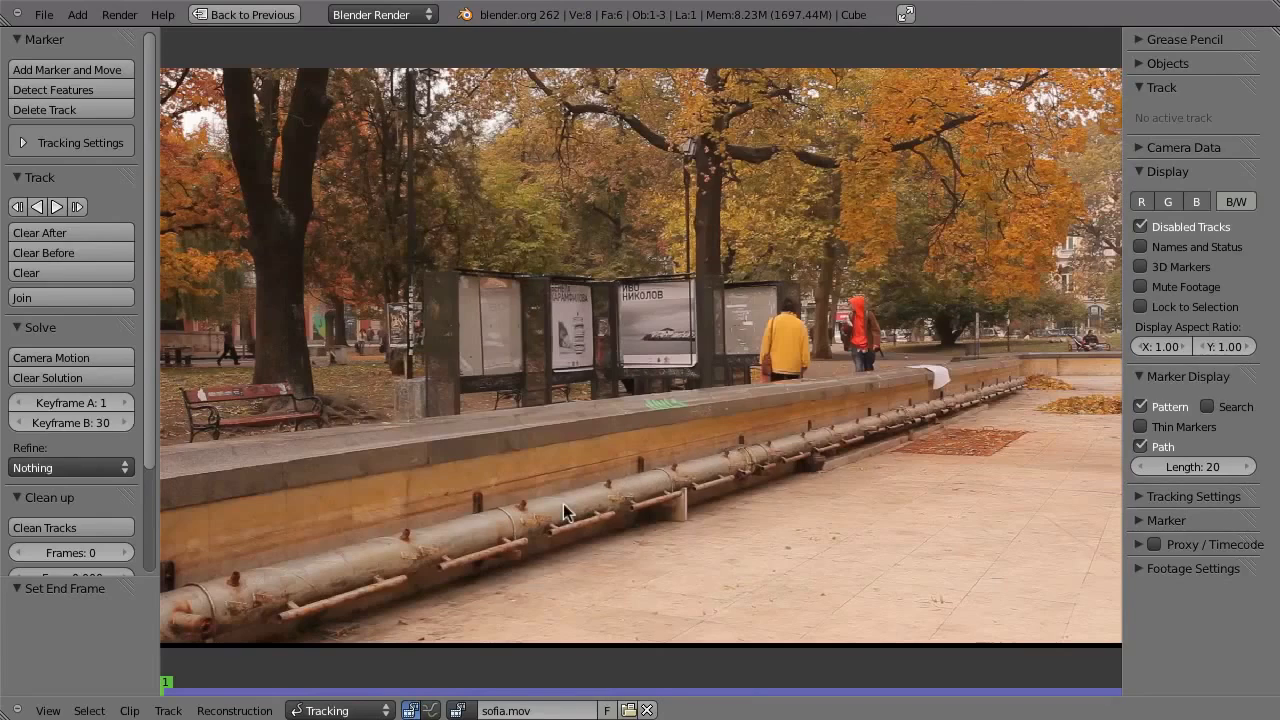
- Apply the Default tracking settings preset and detect features over the whole frame at frame 1, enlarging the area with the detection options
scroll(552, 436, down, 1)
middle_drag(517, 478, 545, 459)
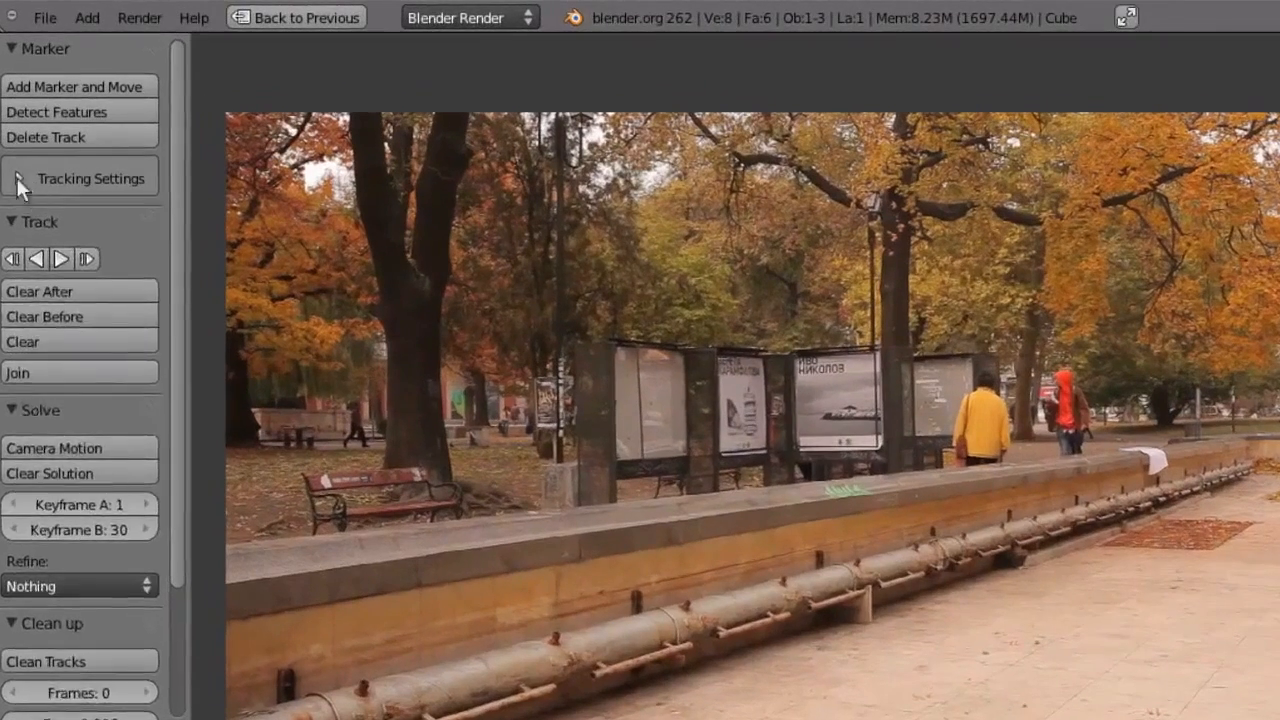
click(24, 143)
click(90, 216)
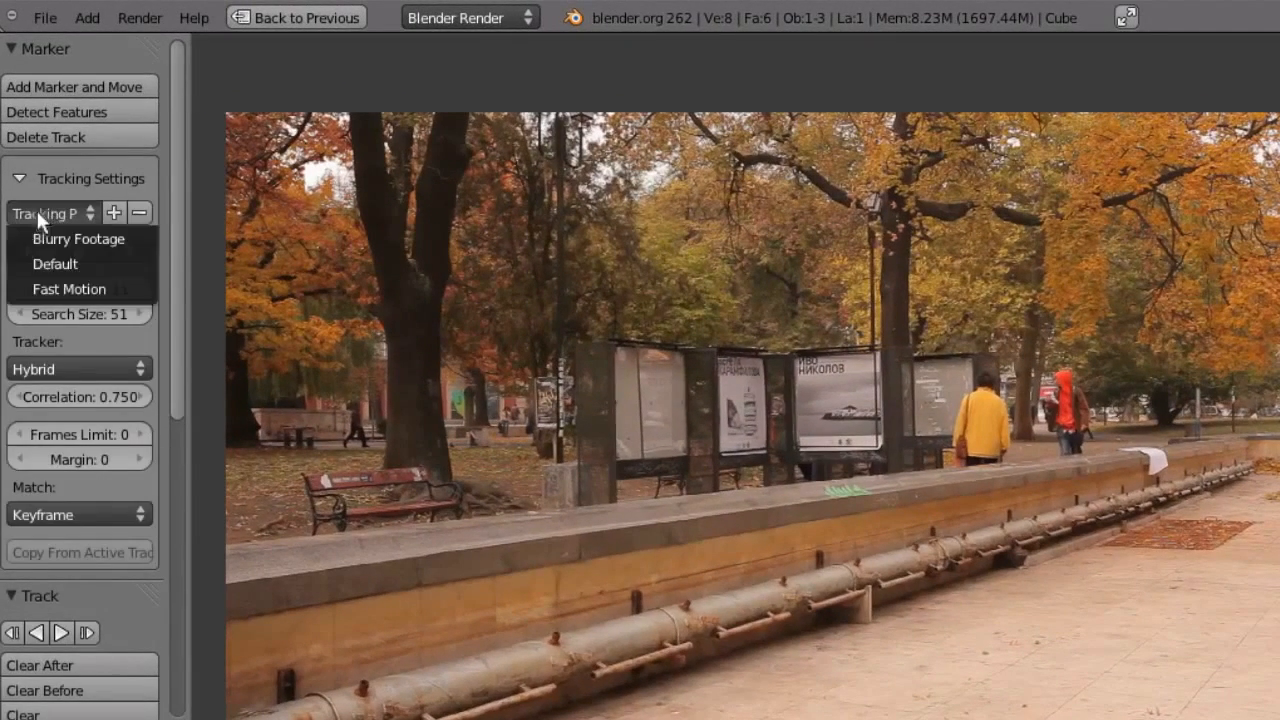
click(117, 262)
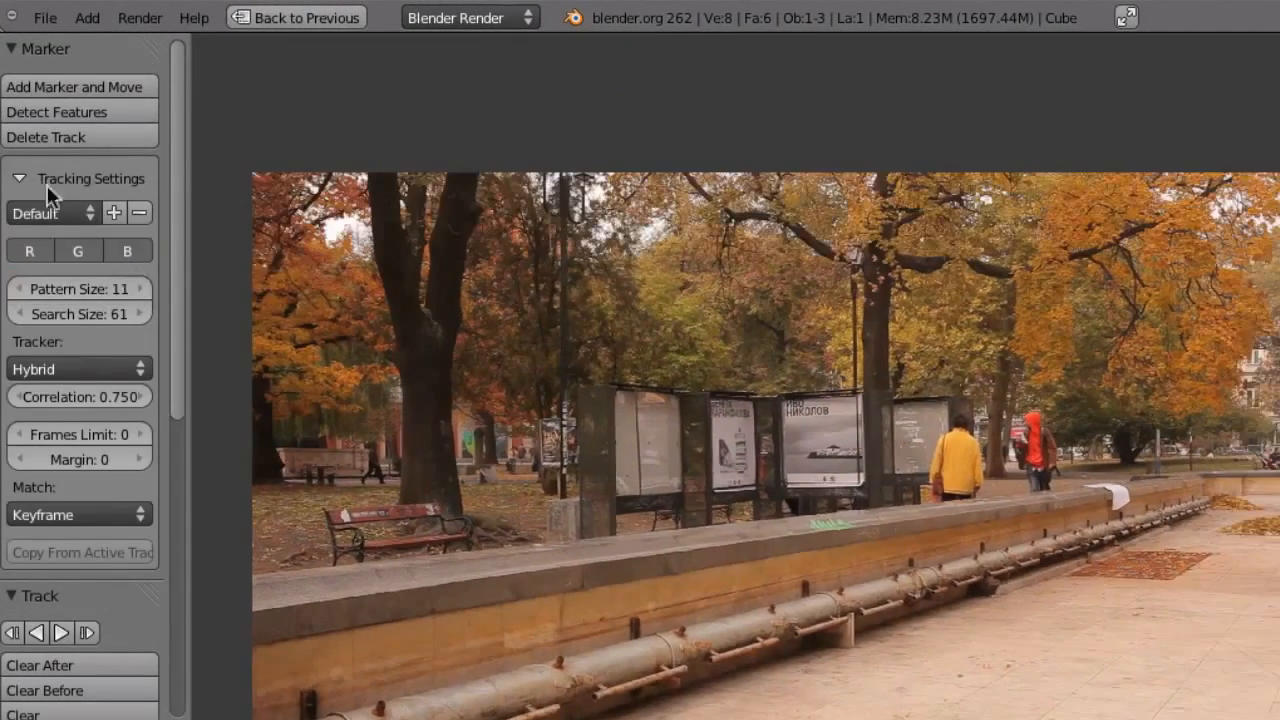
click(31, 176)
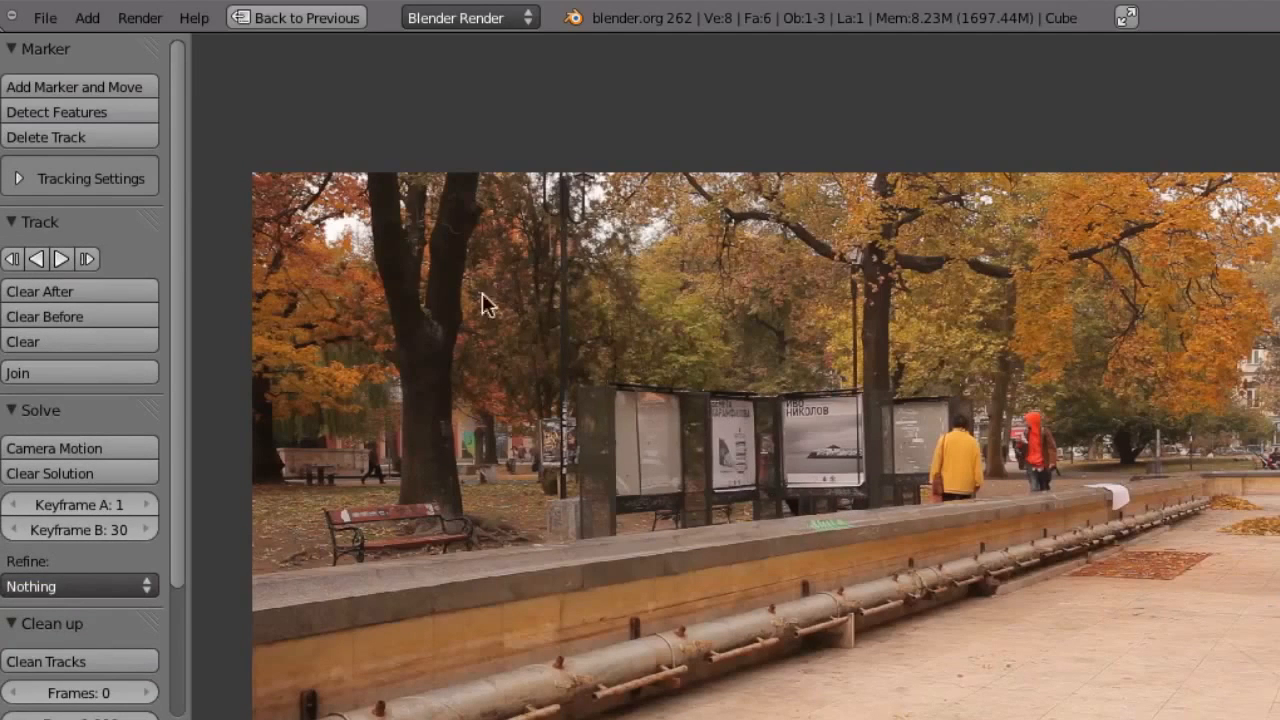
click(60, 112)
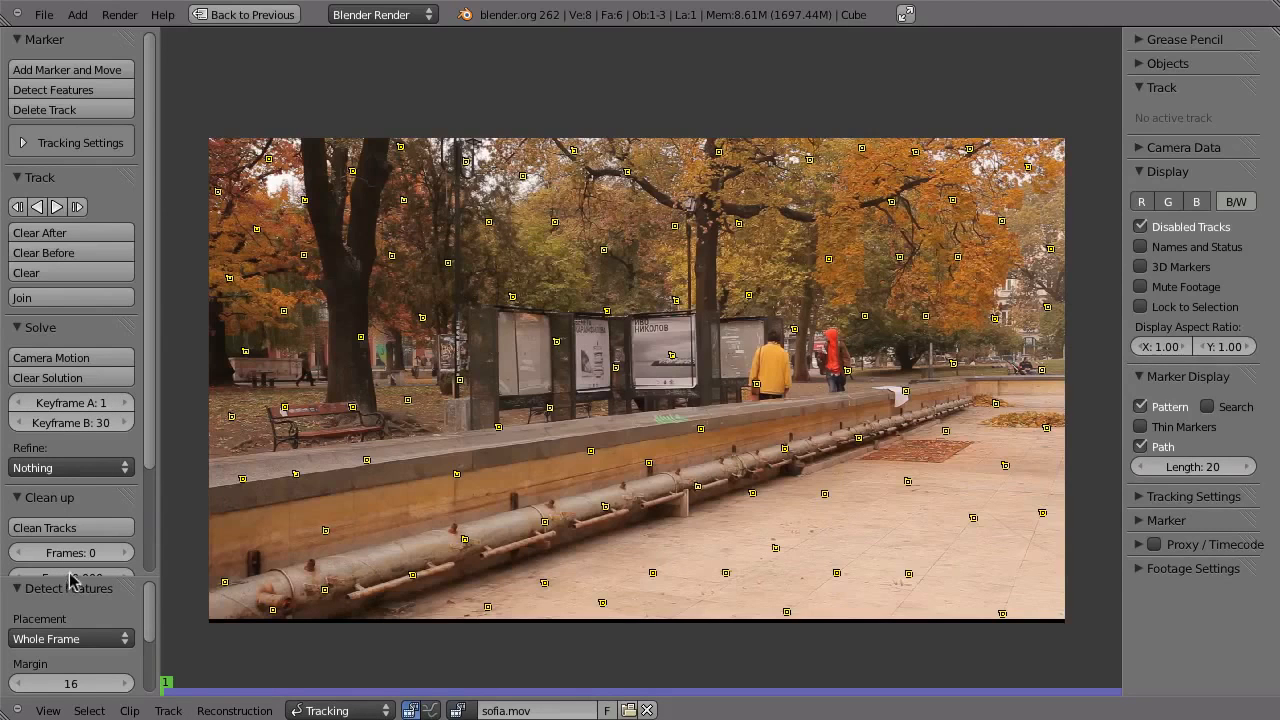
drag(102, 577, 100, 408)
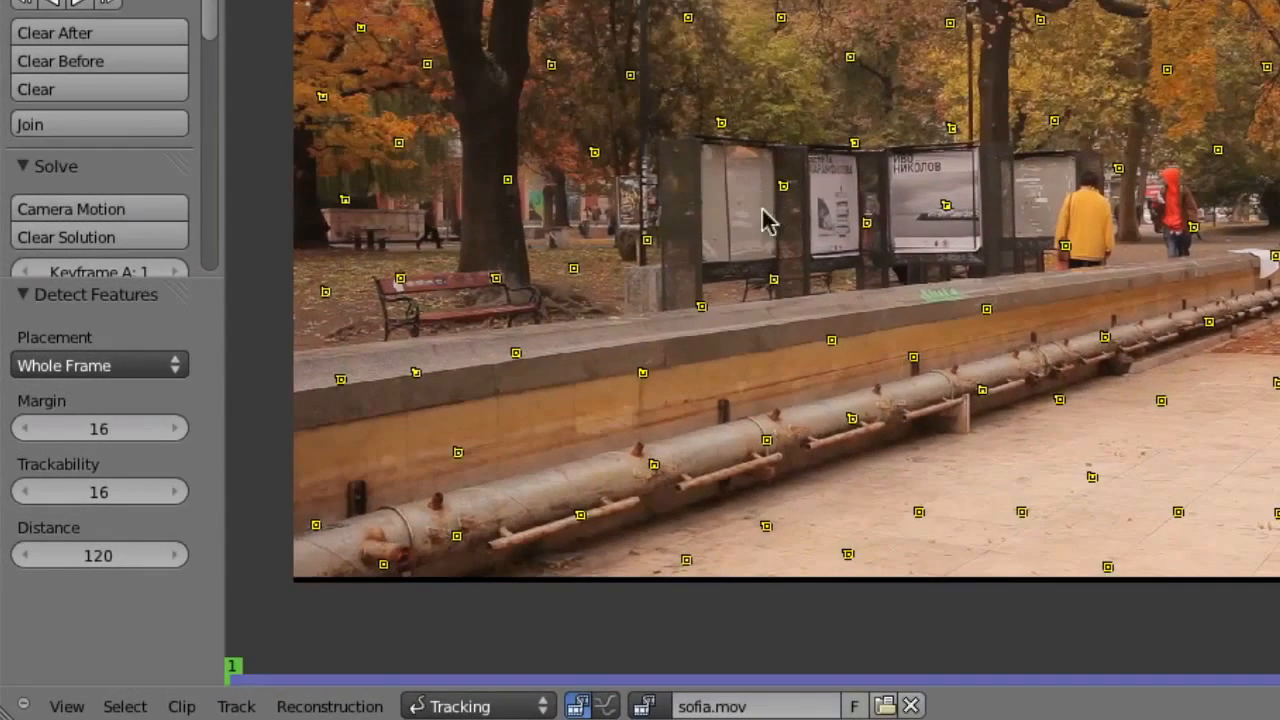
- Try feature detection with margin 201, trackability 35 and distance 220, and reset the options to their defaults
key(F6)
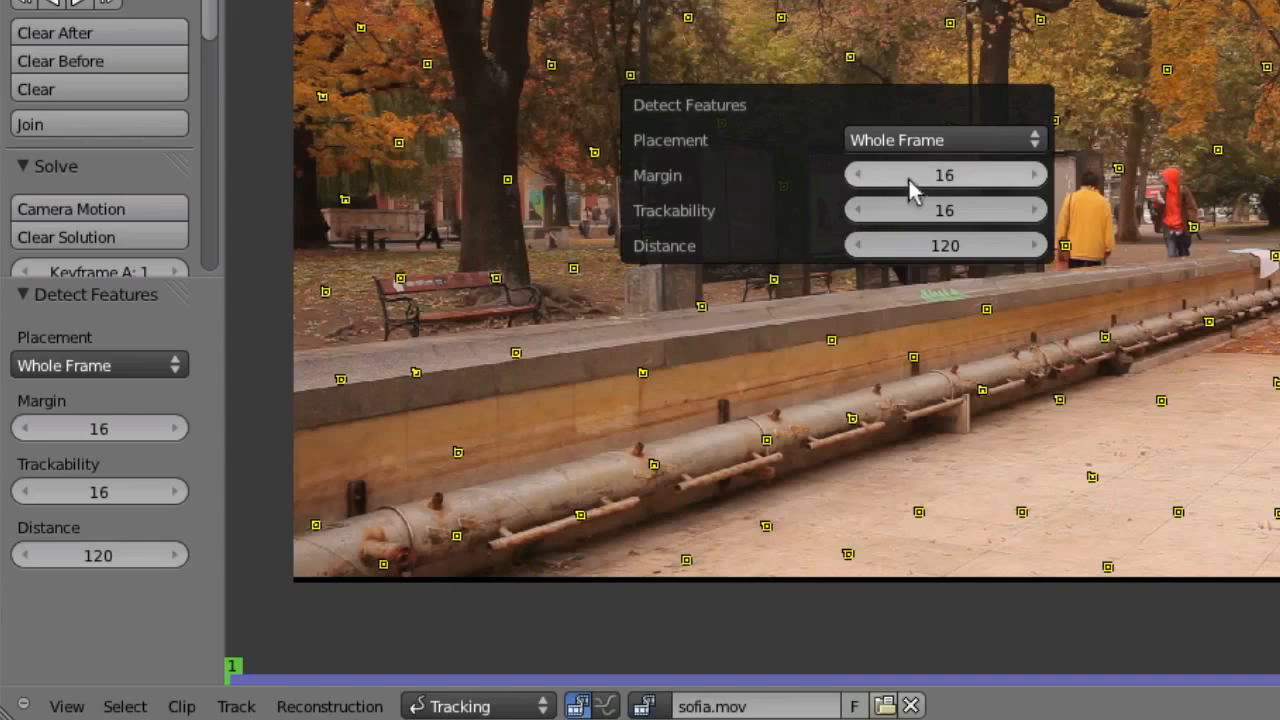
drag(917, 178, 1279, 135)
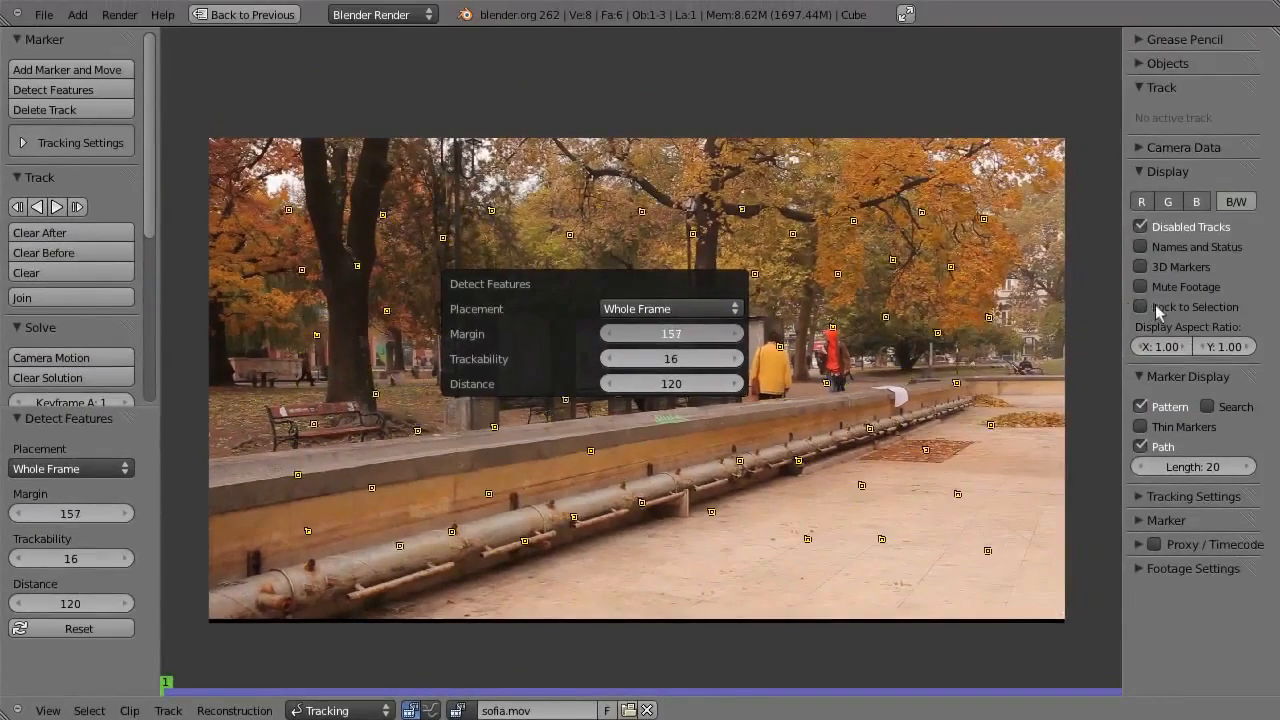
drag(1155, 304, 958, 270)
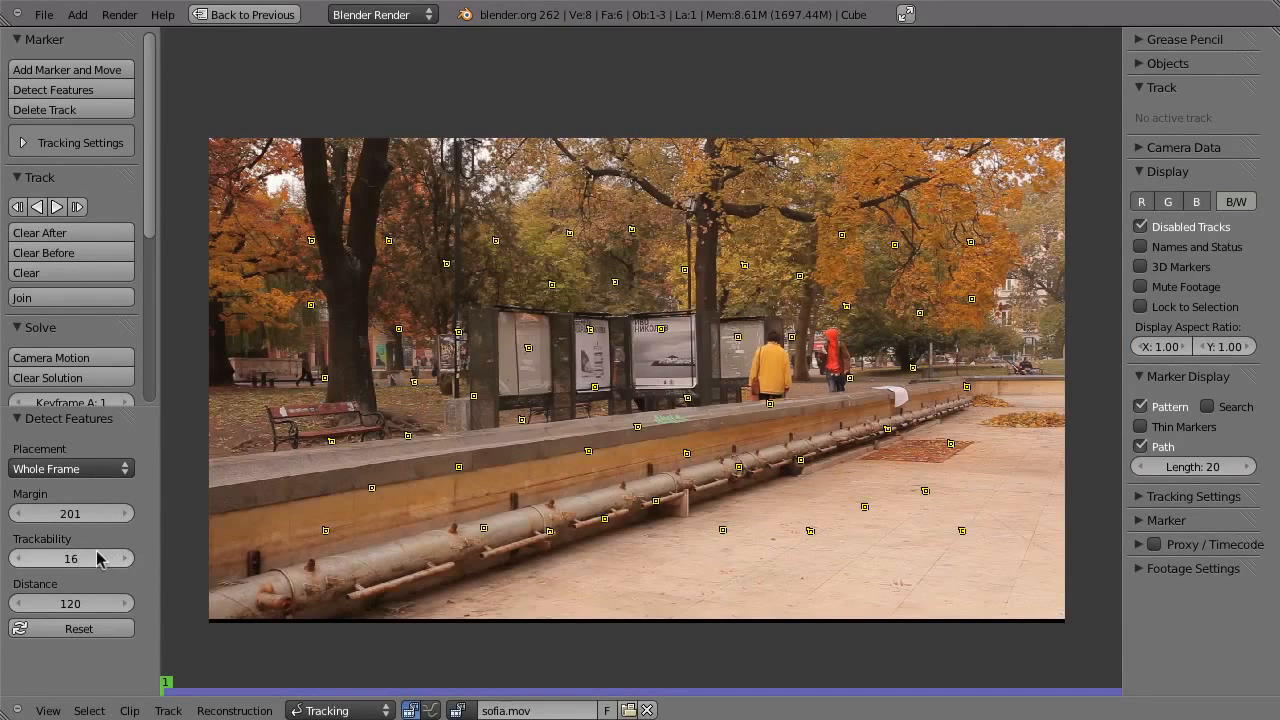
drag(112, 567, 246, 537)
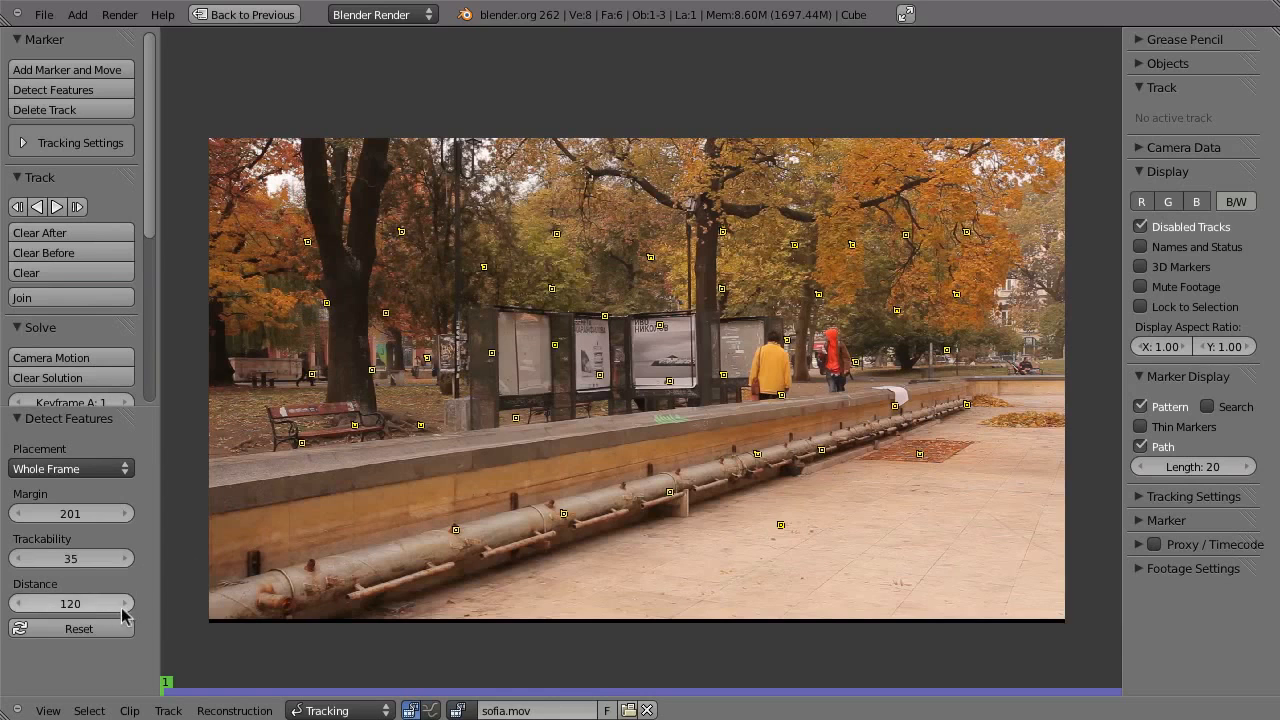
drag(130, 609, 396, 578)
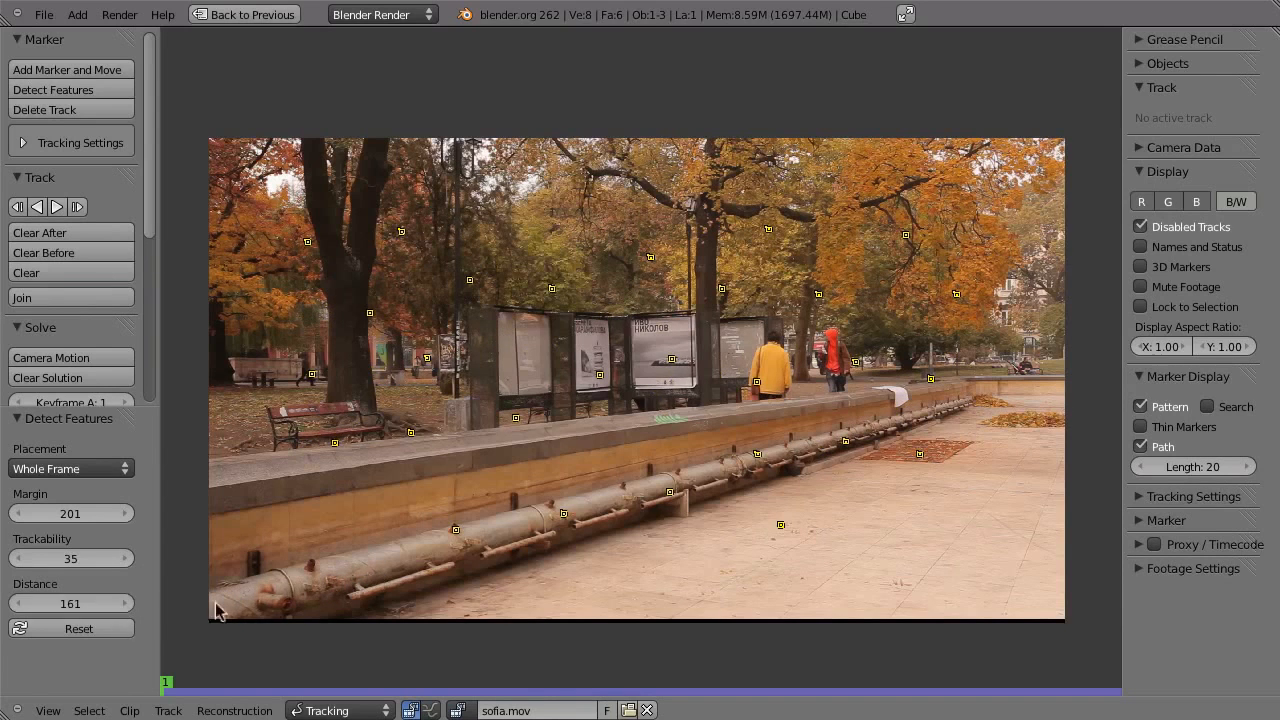
mouse_move(73, 607)
mouse_down()
mouse_move(302, 599)
mouse_move(376, 571)
mouse_up()
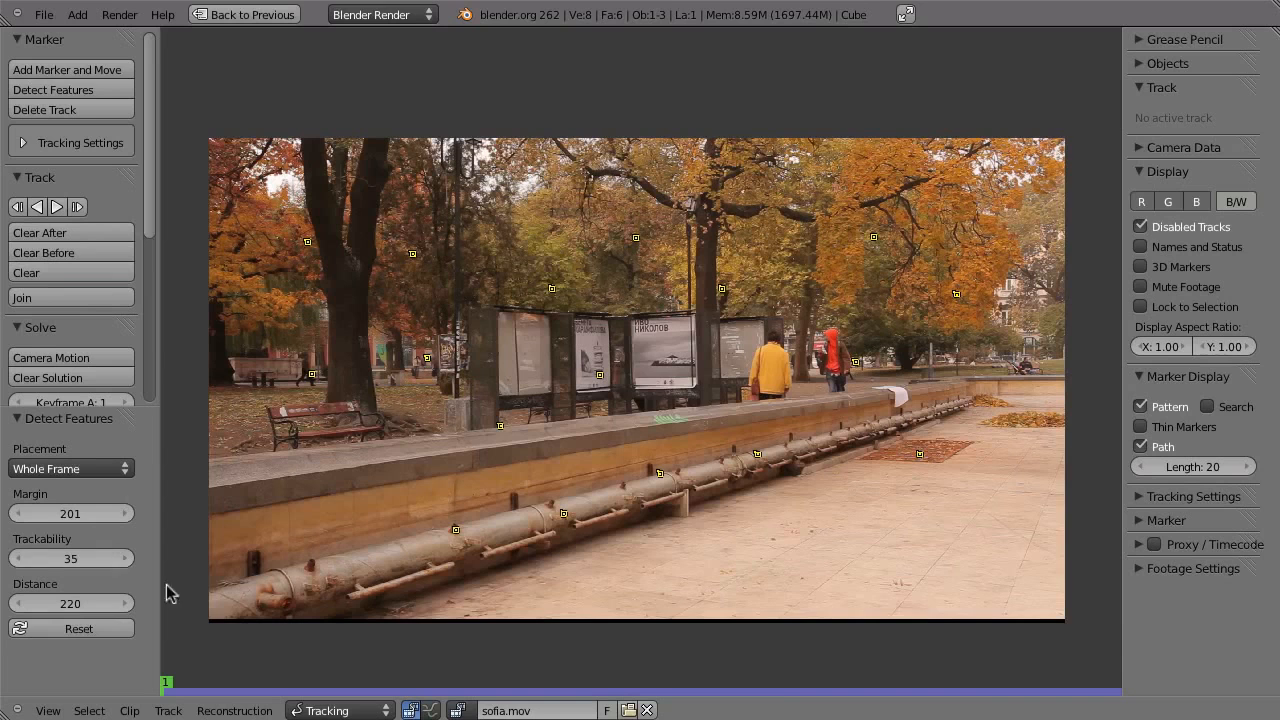
click(80, 629)
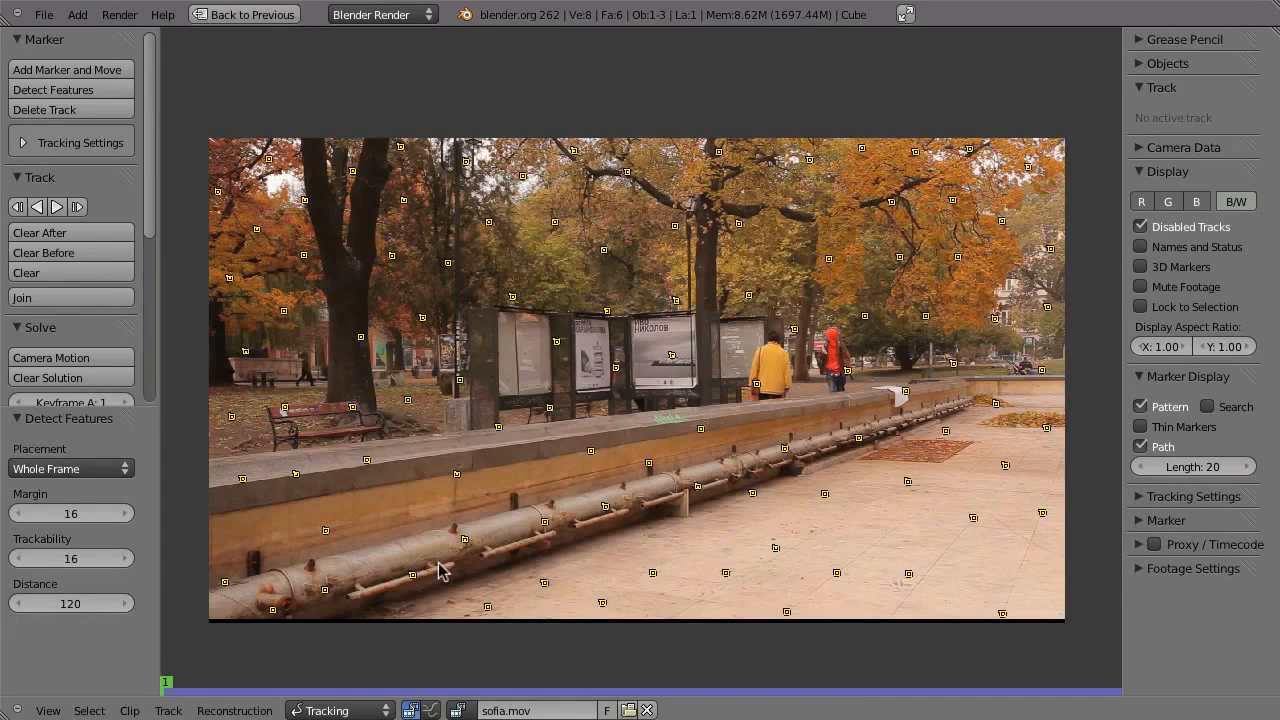
- Inspect the detected markers up close, track them forward through the clip and scrub back through the result
middle_drag(654, 569, 597, 556)
scroll(597, 556, up, 6)
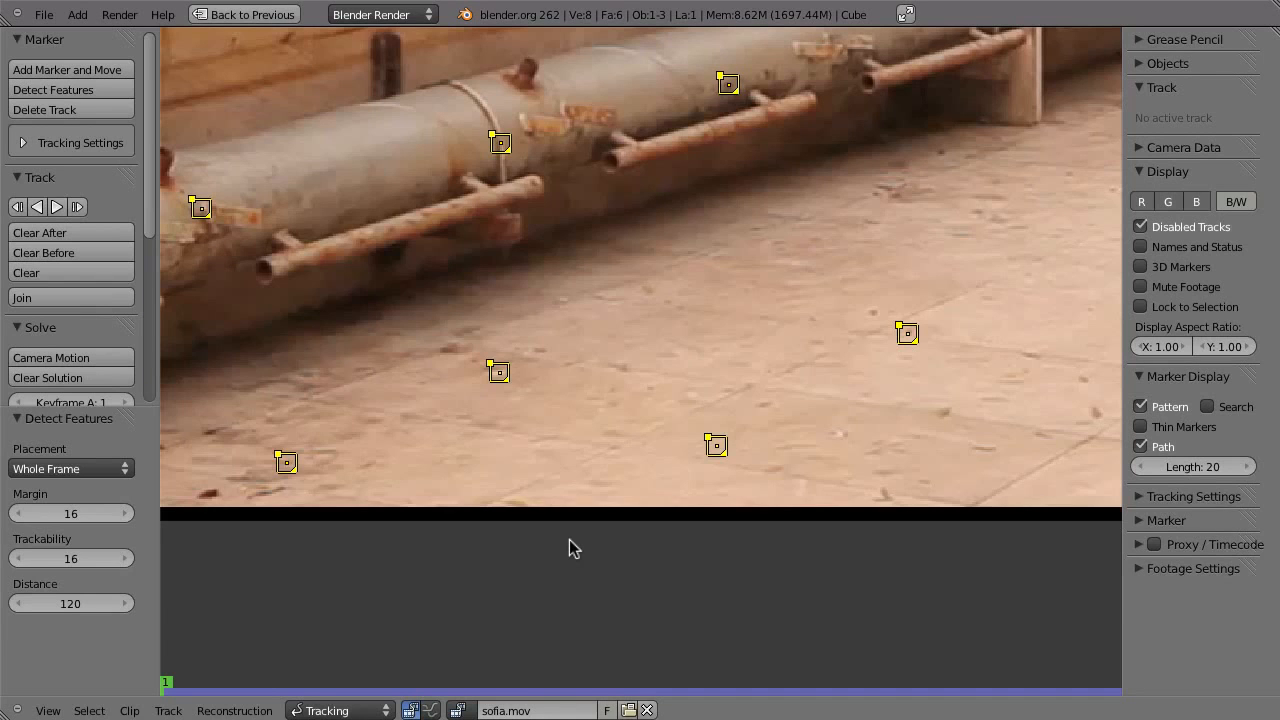
key(Home)
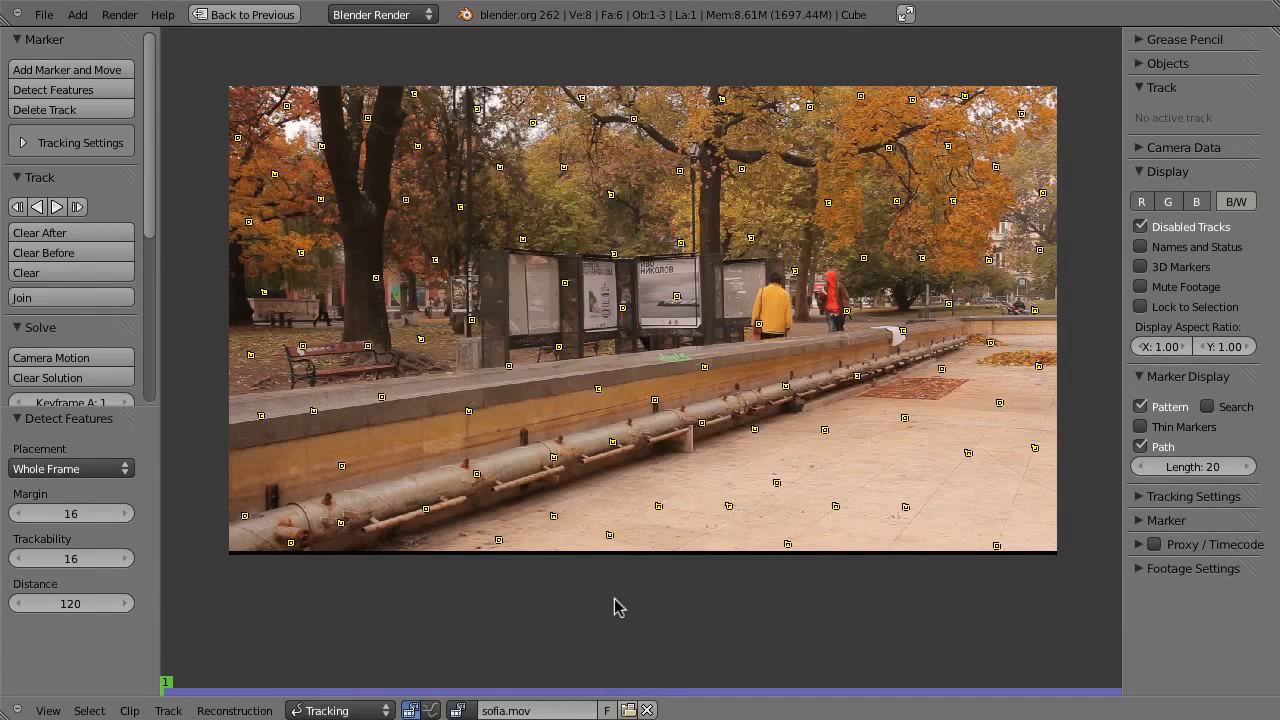
click(56, 207)
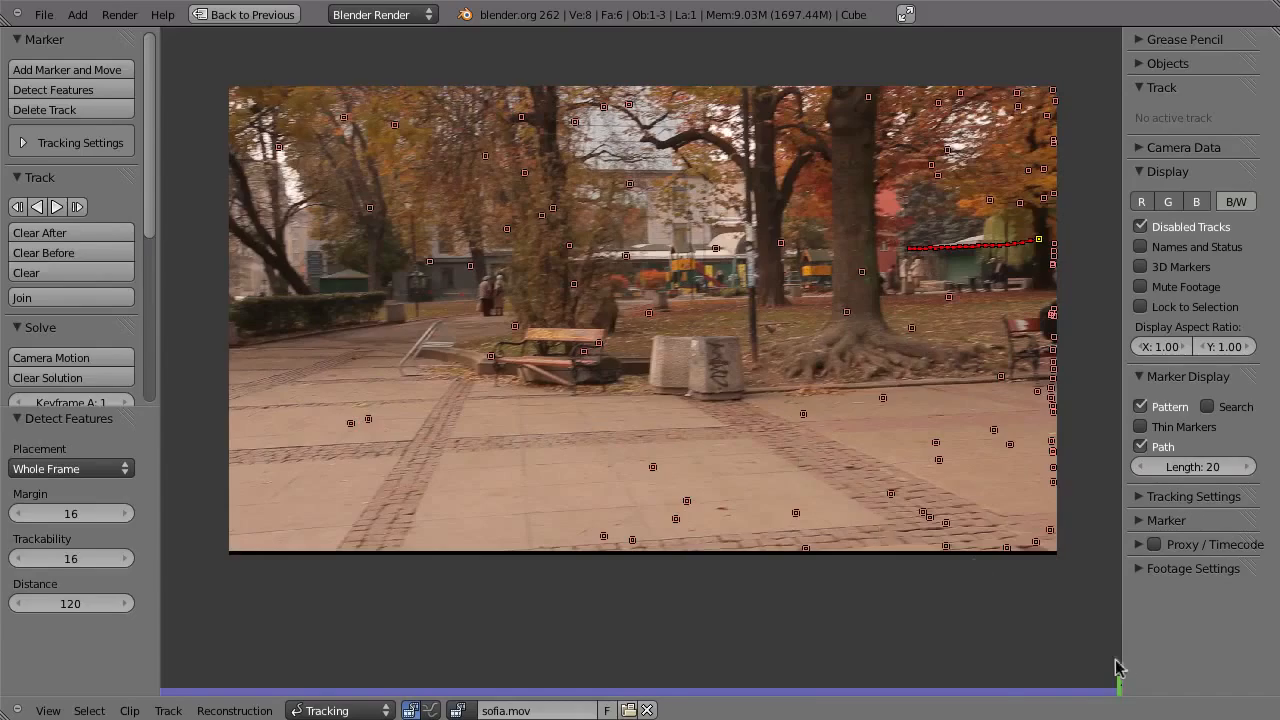
drag(1121, 687, 329, 690)
- On the last frame, lock the existing tracks and detect a new set of features
key(shift+Right)
key(ctrl+l)
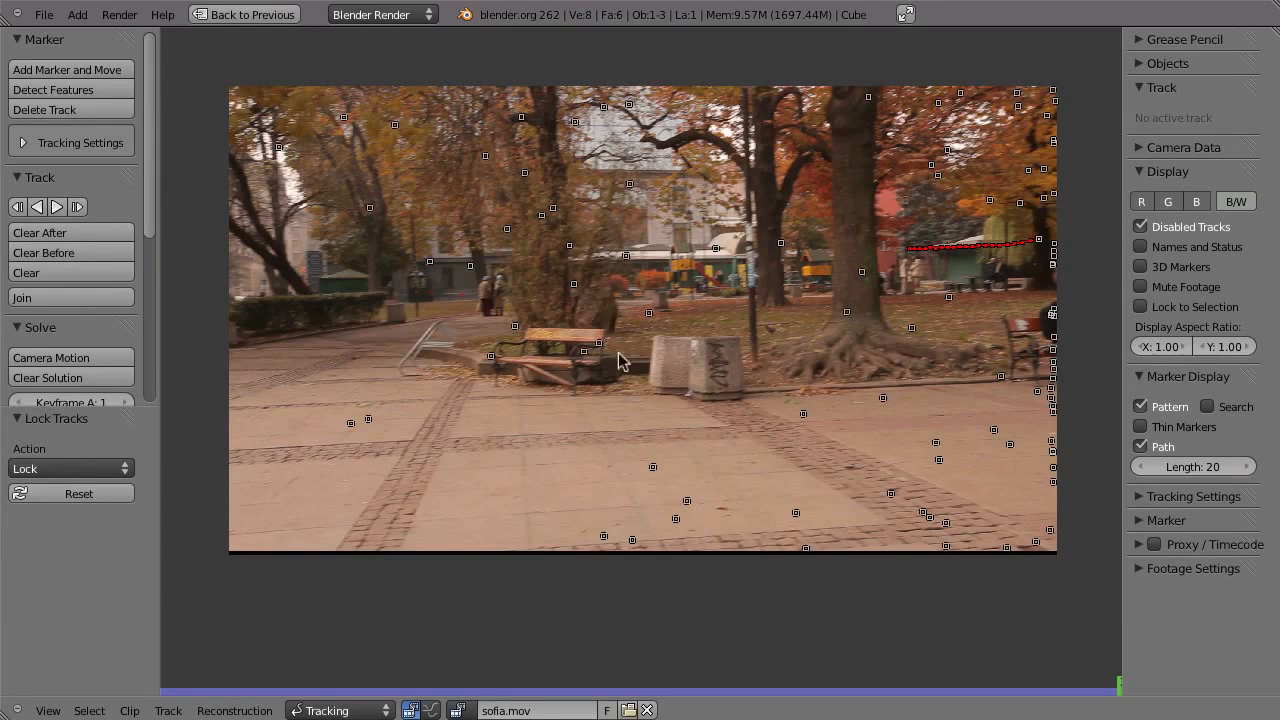
click(48, 91)
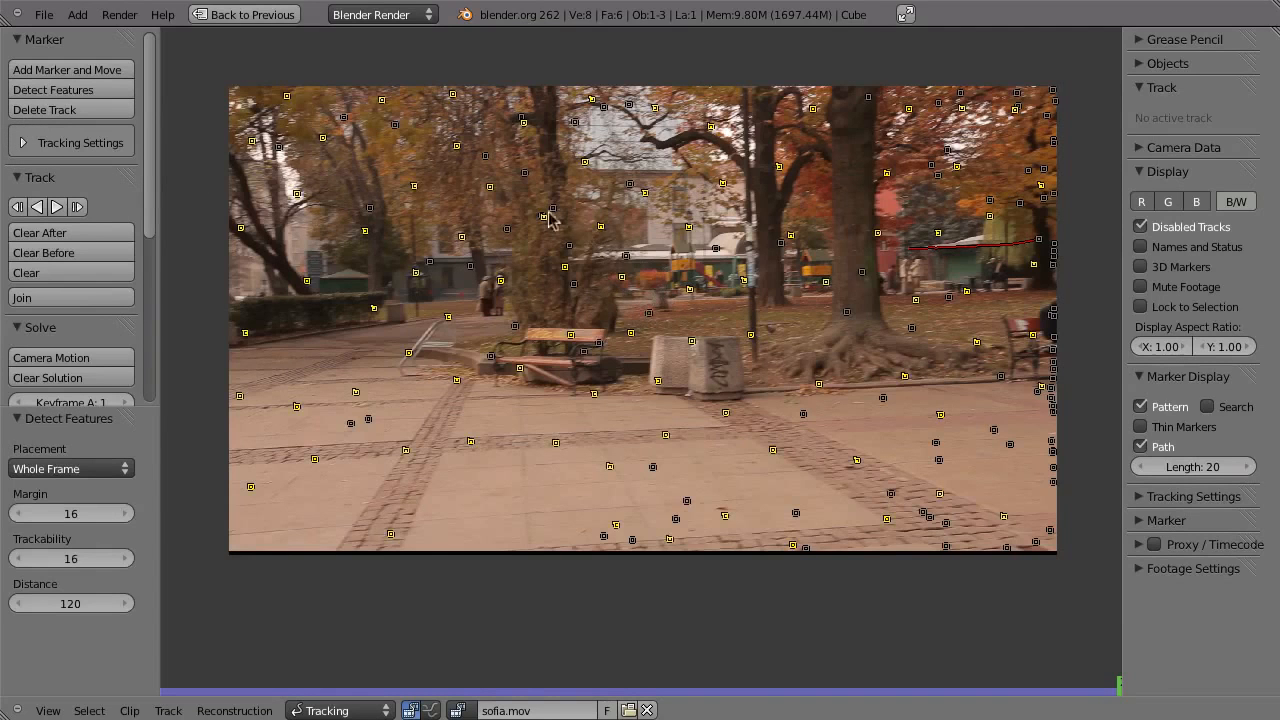
- Track the new markers backward through the clip, and select and unlock all tracks
click(38, 207)
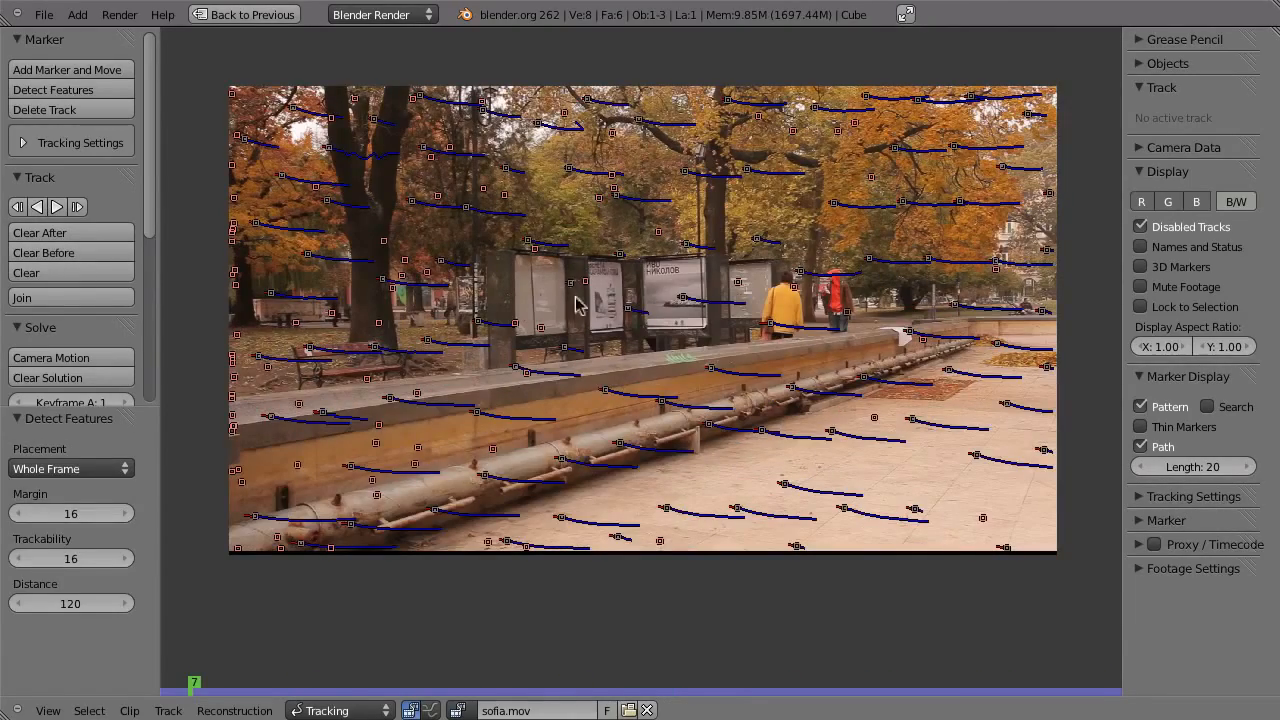
key(a)
key(alt+l)
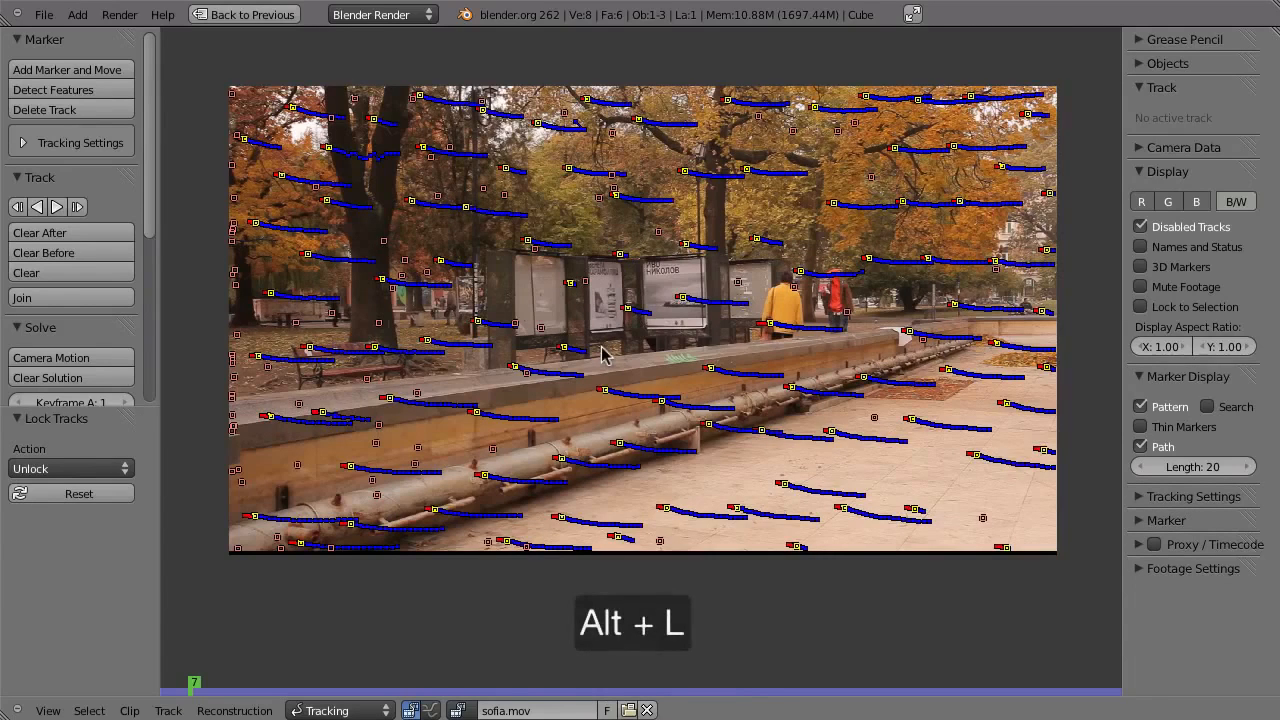
- Scrub the clip to frames 134 and 154 to check the track paths, and mute the footage display
drag(193, 697, 813, 662)
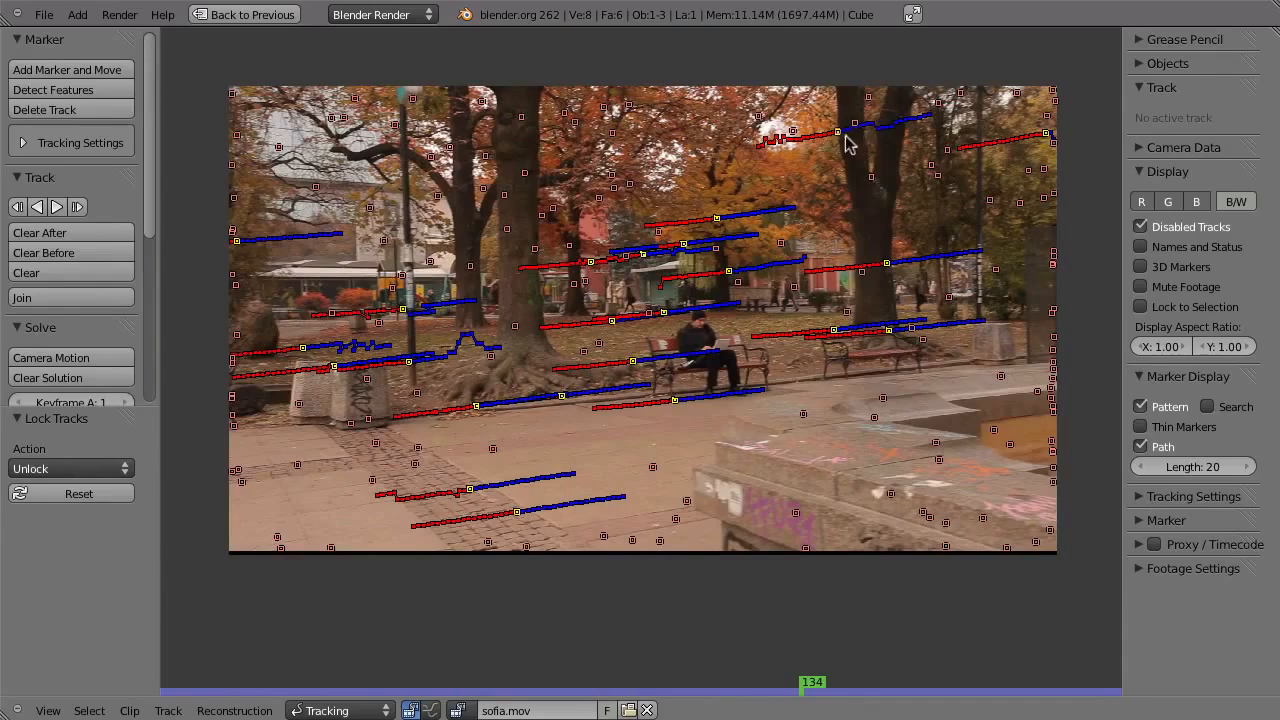
drag(806, 688, 908, 682)
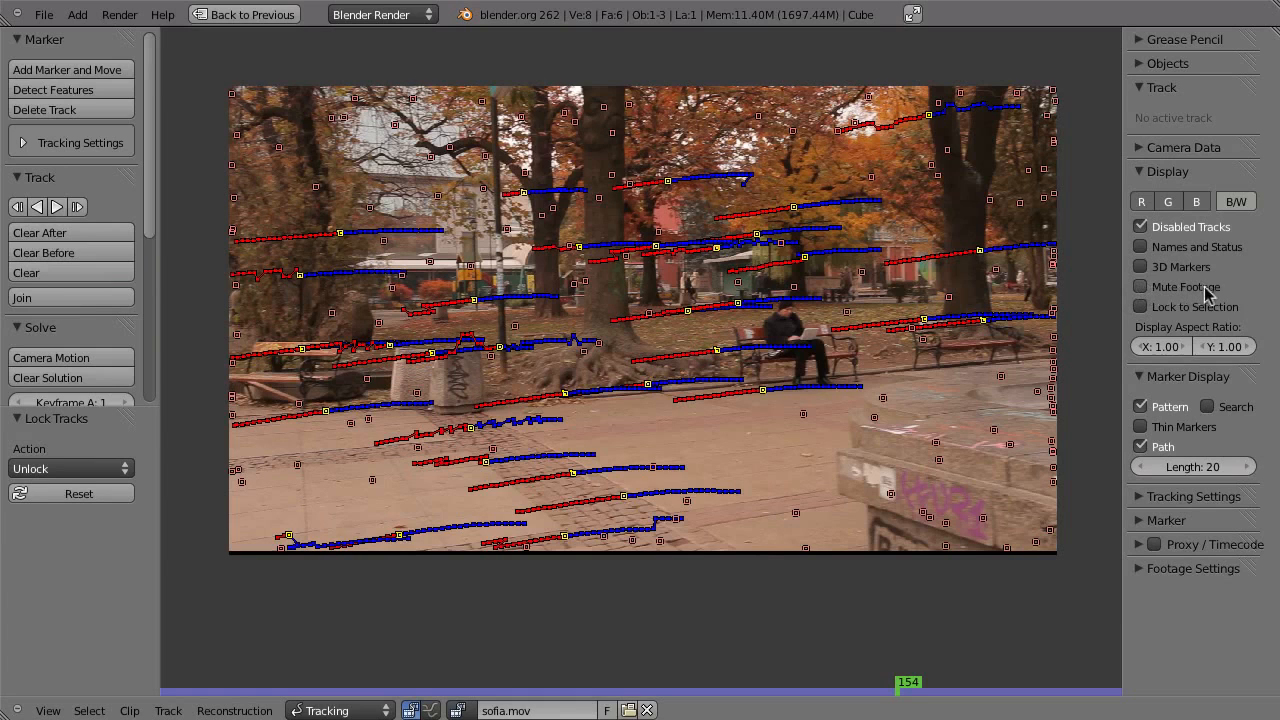
key(m)
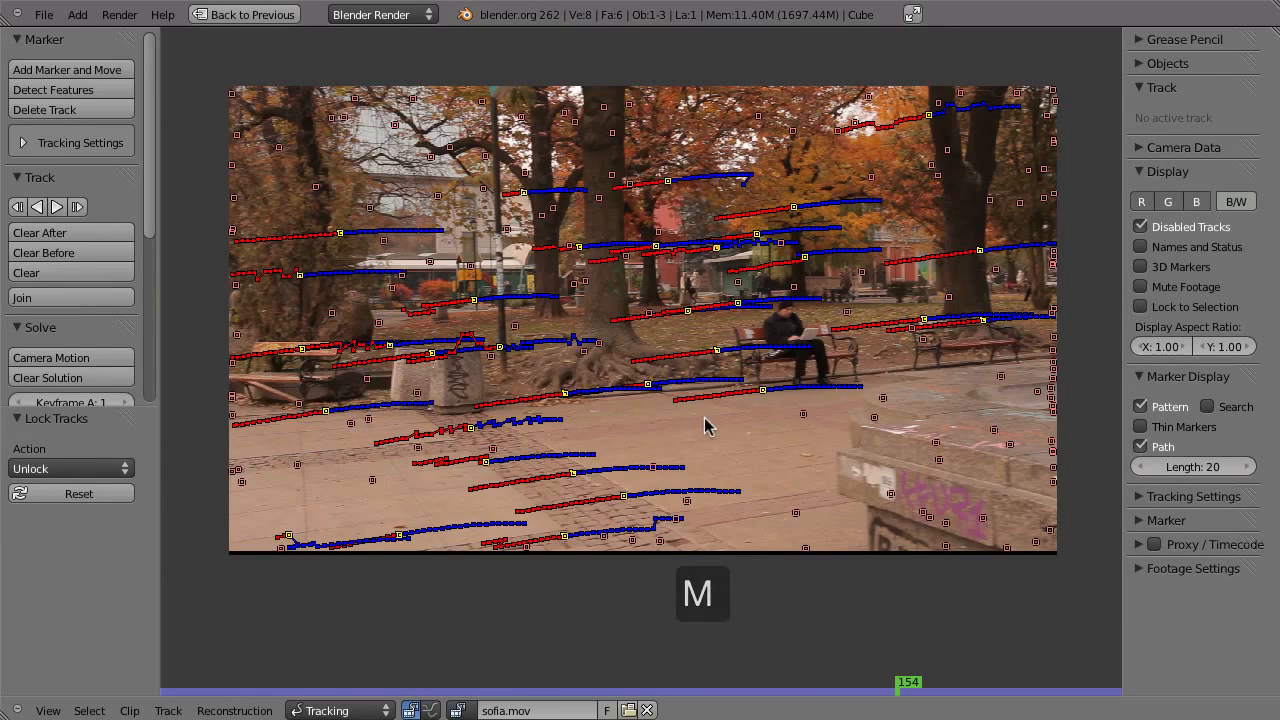
key(a)
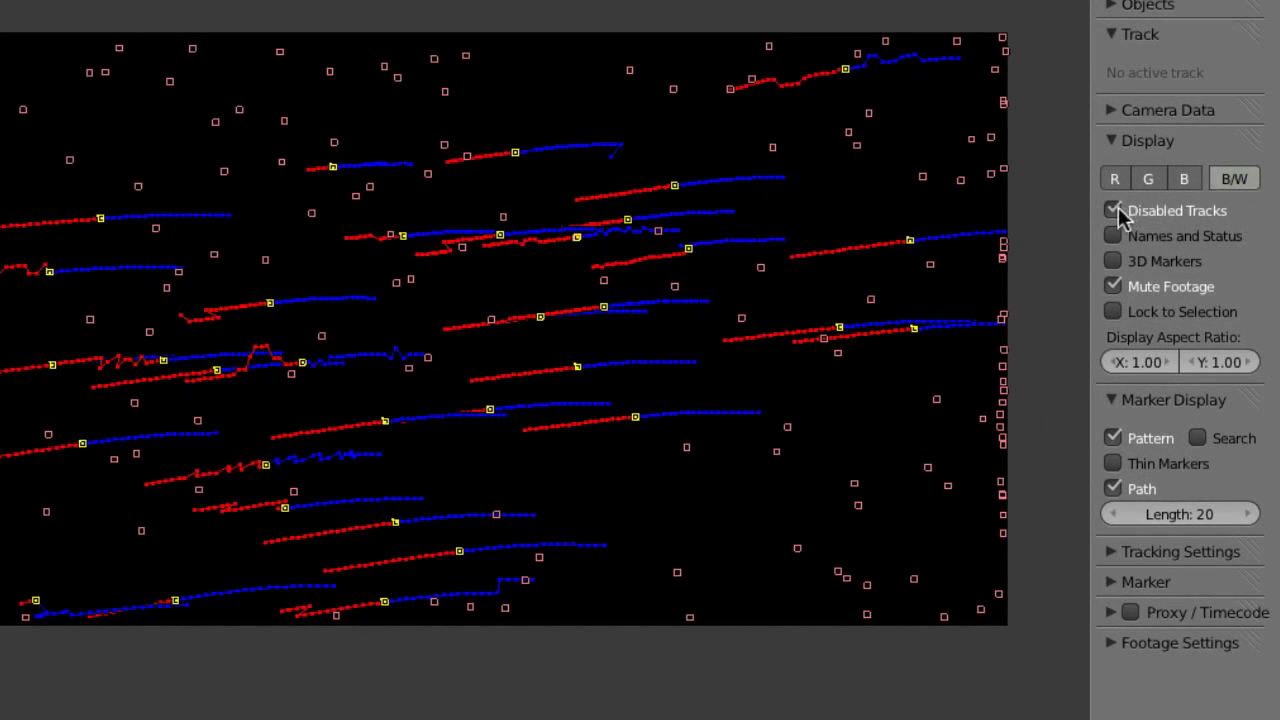
- Hide the disabled tracks in the clip view and play the clip to review the remaining track paths
click(1112, 211)
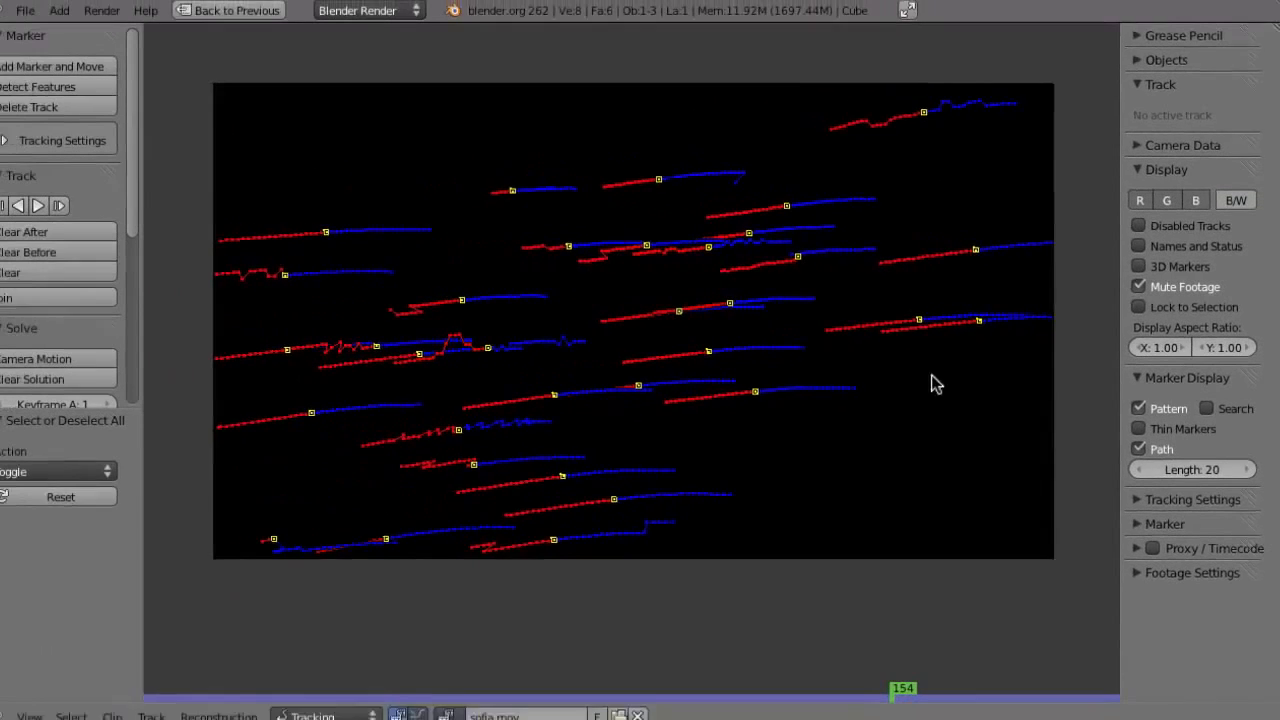
key(alt+d)
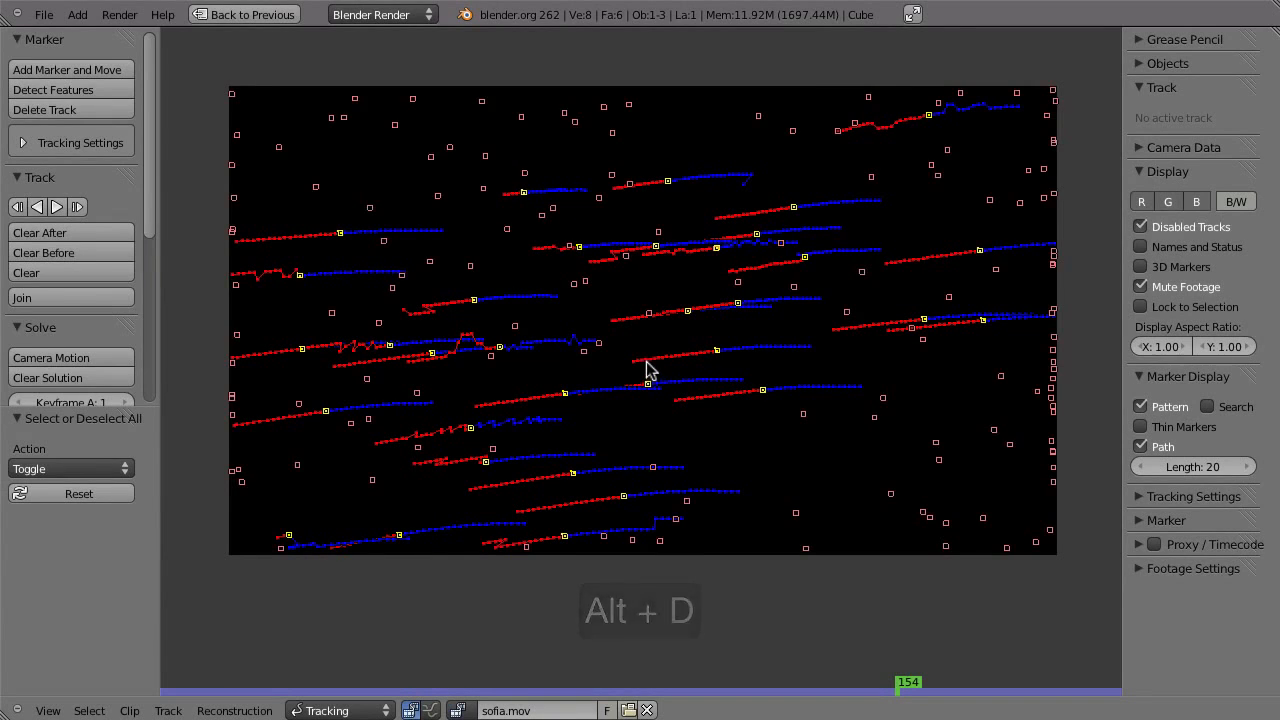
key(alt+d)
key(alt+d)
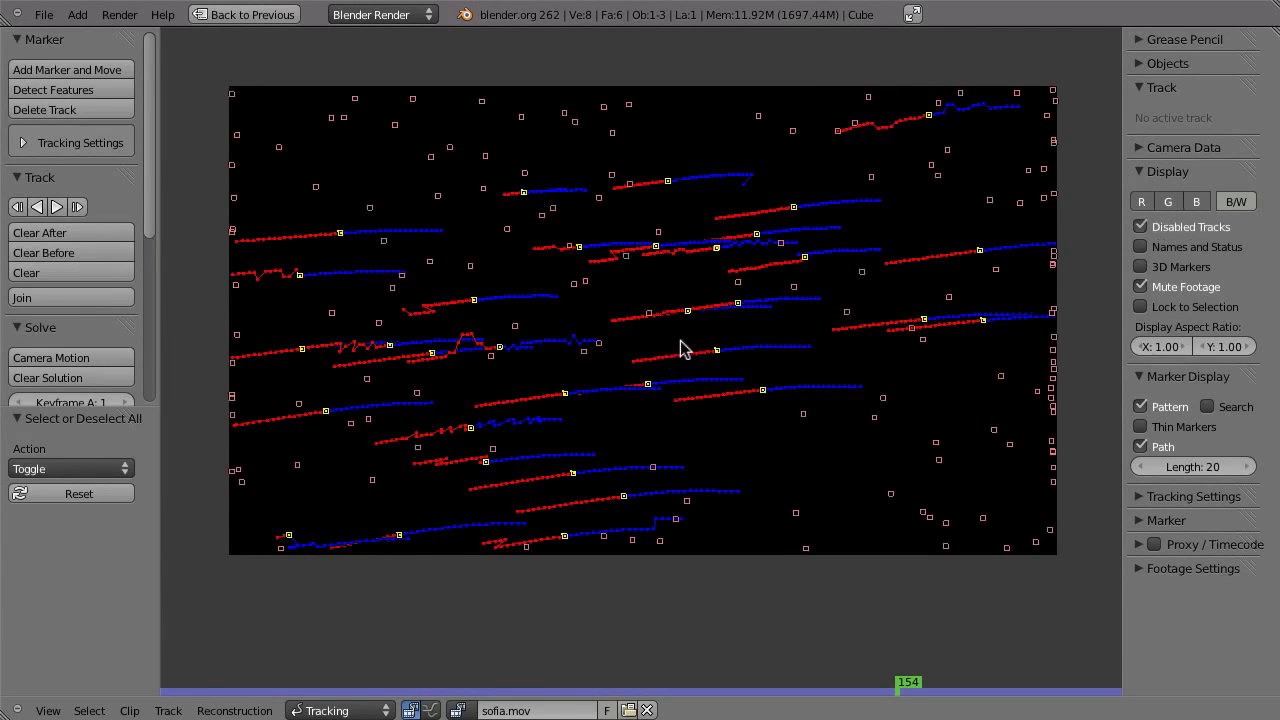
key(alt+d)
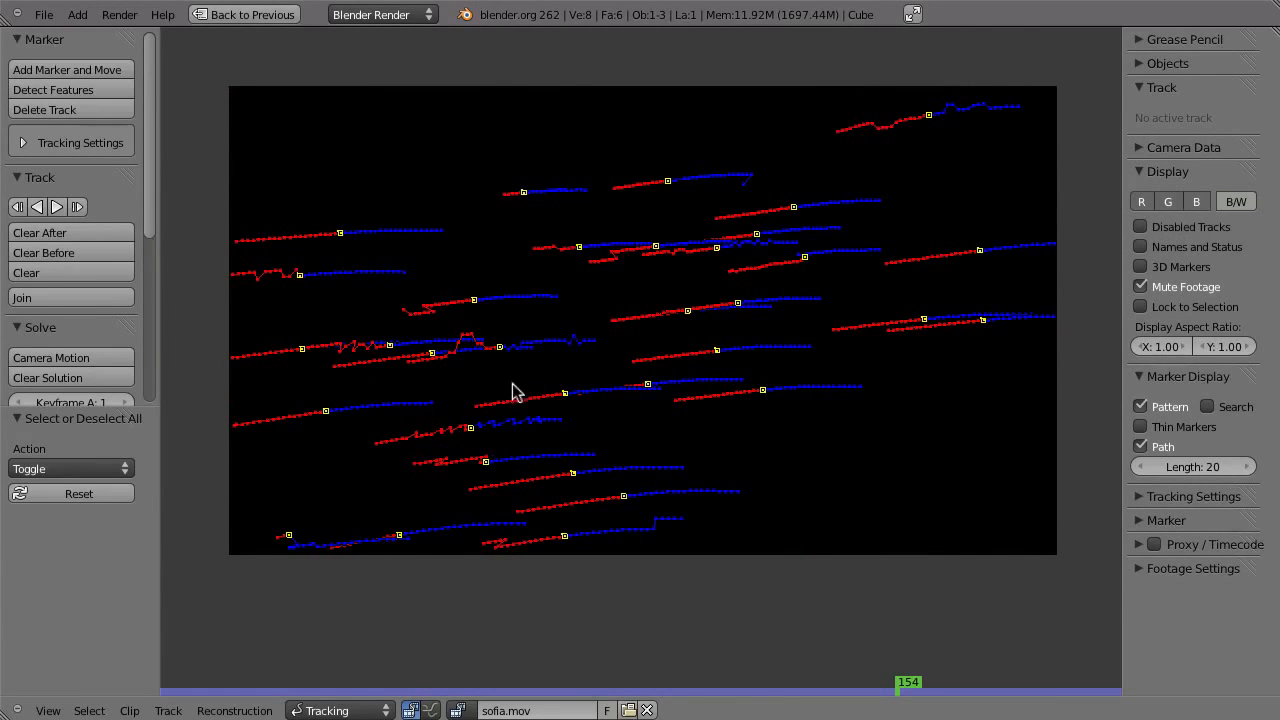
key(alt+a)
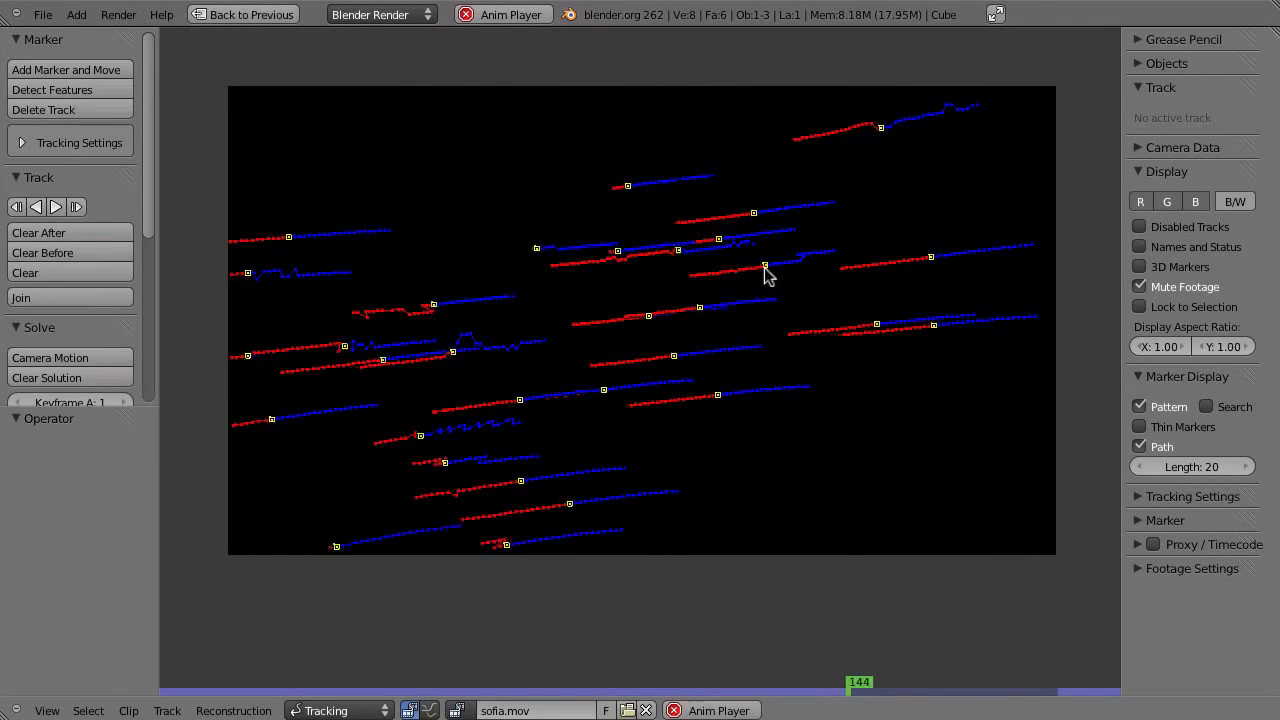
key(alt+a)
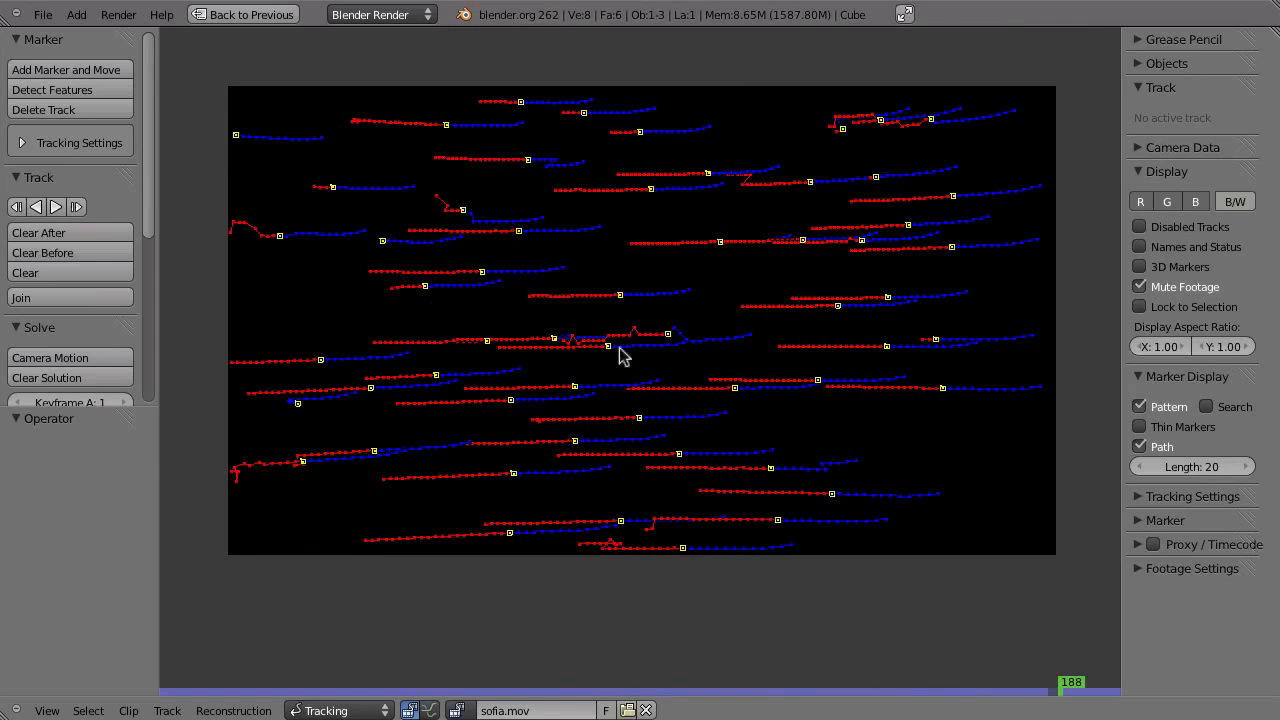
- Select the erratic track beside the dark post at frame 188 and unmute the footage display
right_click(668, 336)
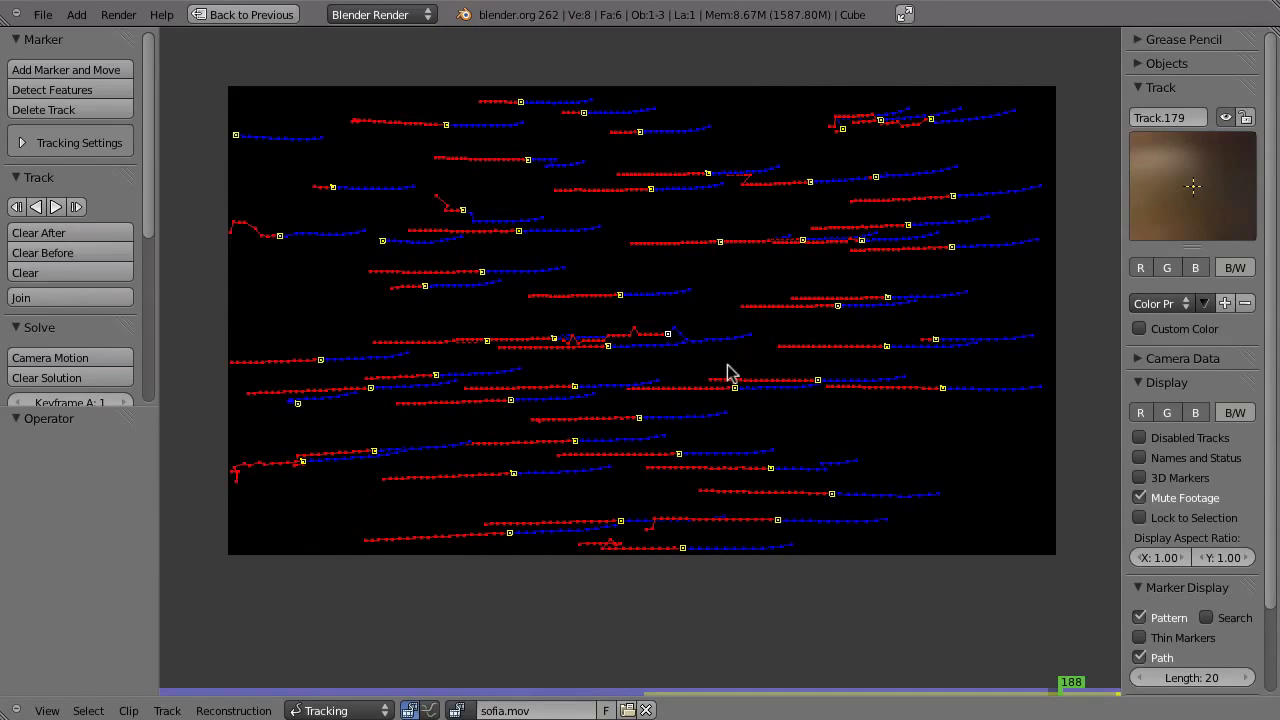
key(m)
scroll(706, 371, up, 6)
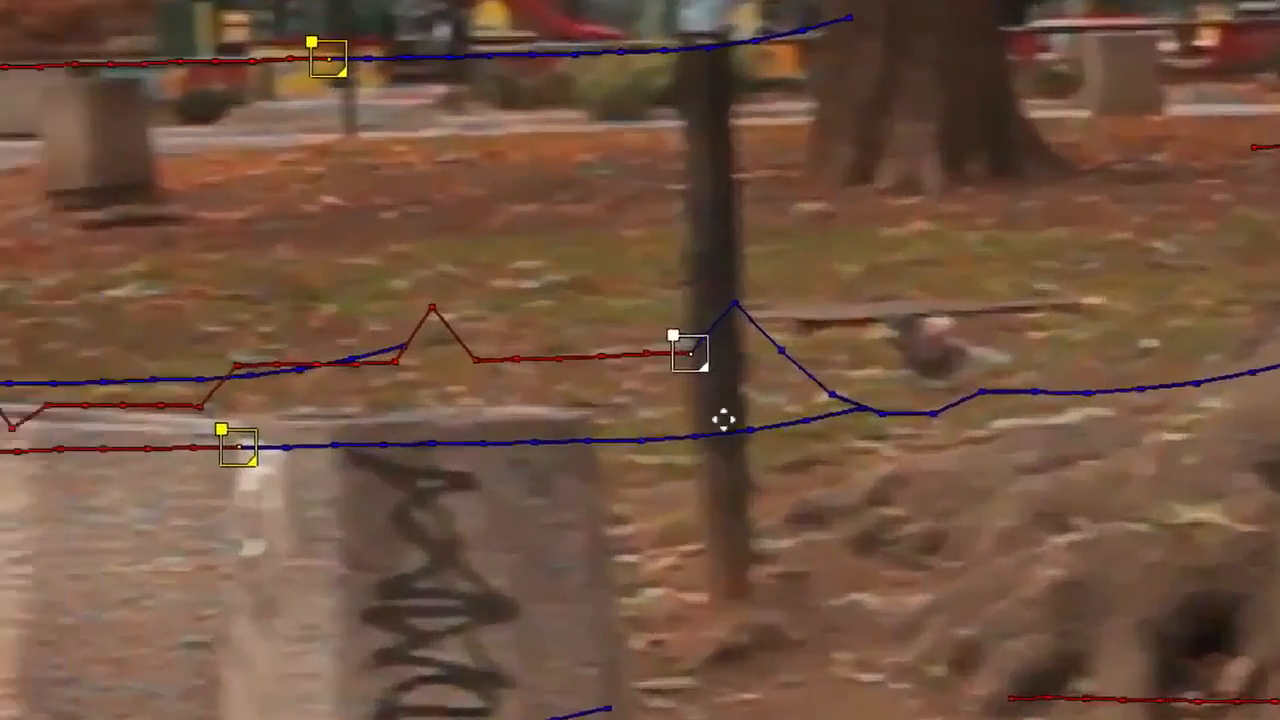
middle_drag(723, 419, 898, 470)
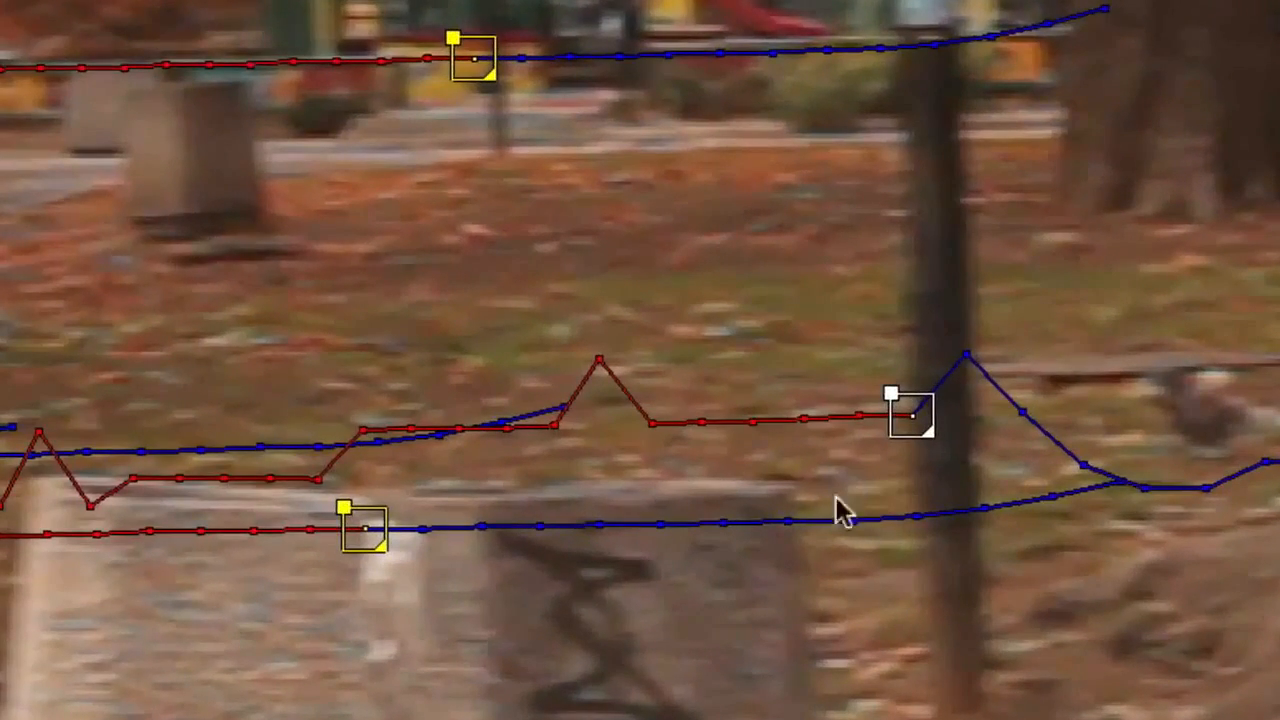
- Step backward and forward through the frames to examine how the selected marker follows the post
key(Left)
key(Left)
key(Left)
key(Left)
key(Left)
key(Left)
key(Left)
key(Left)
key(Left)
key(Left)
key(Left)
key(Left)
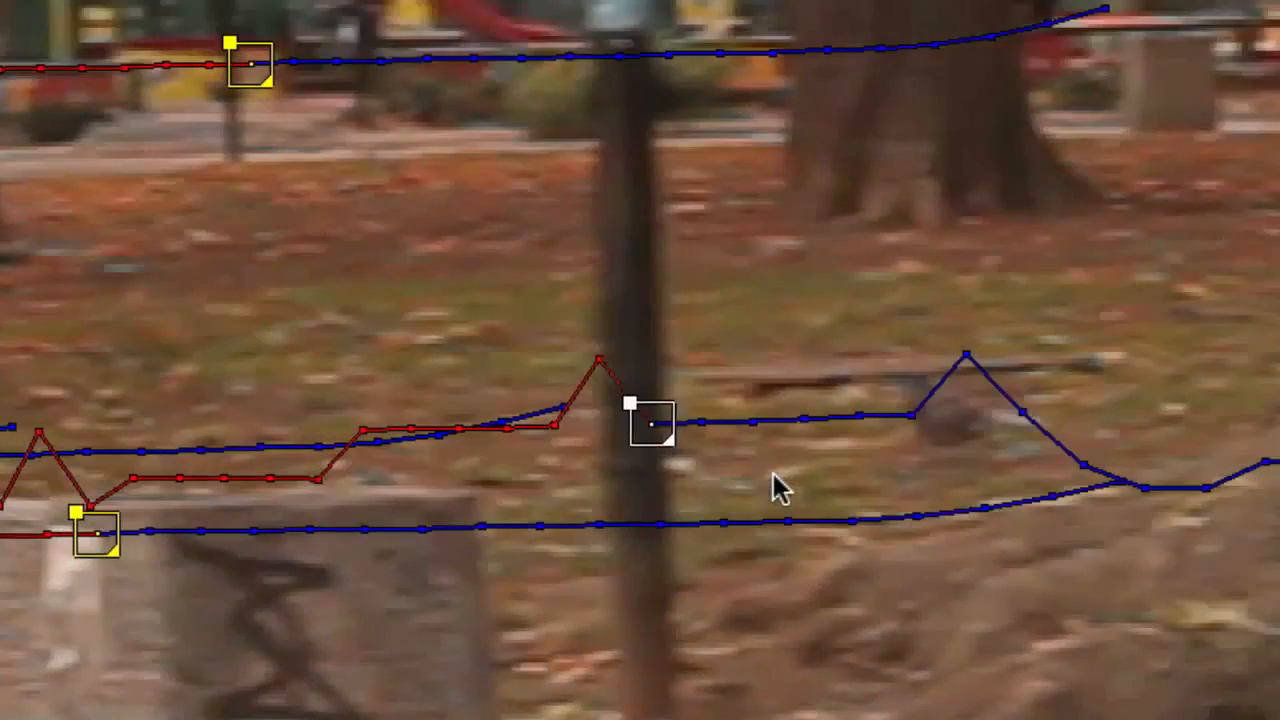
key(Left)
key(Right)
key(Right)
key(Right)
key(Right)
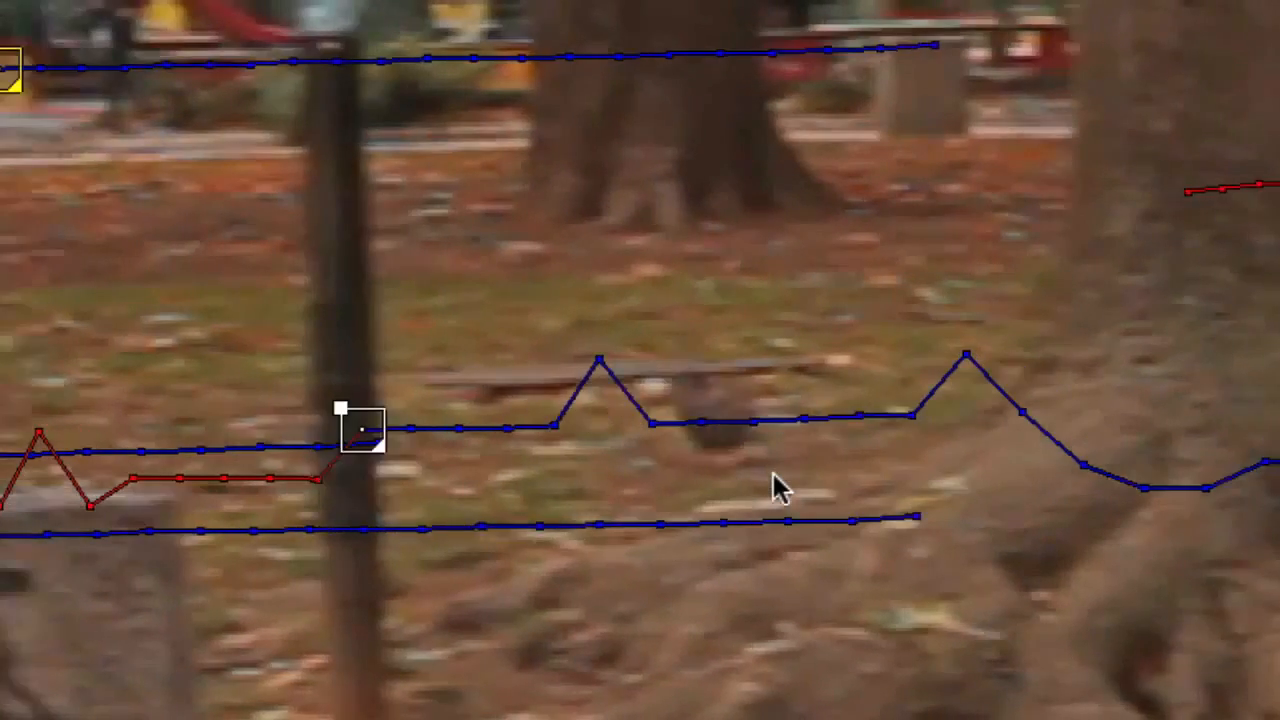
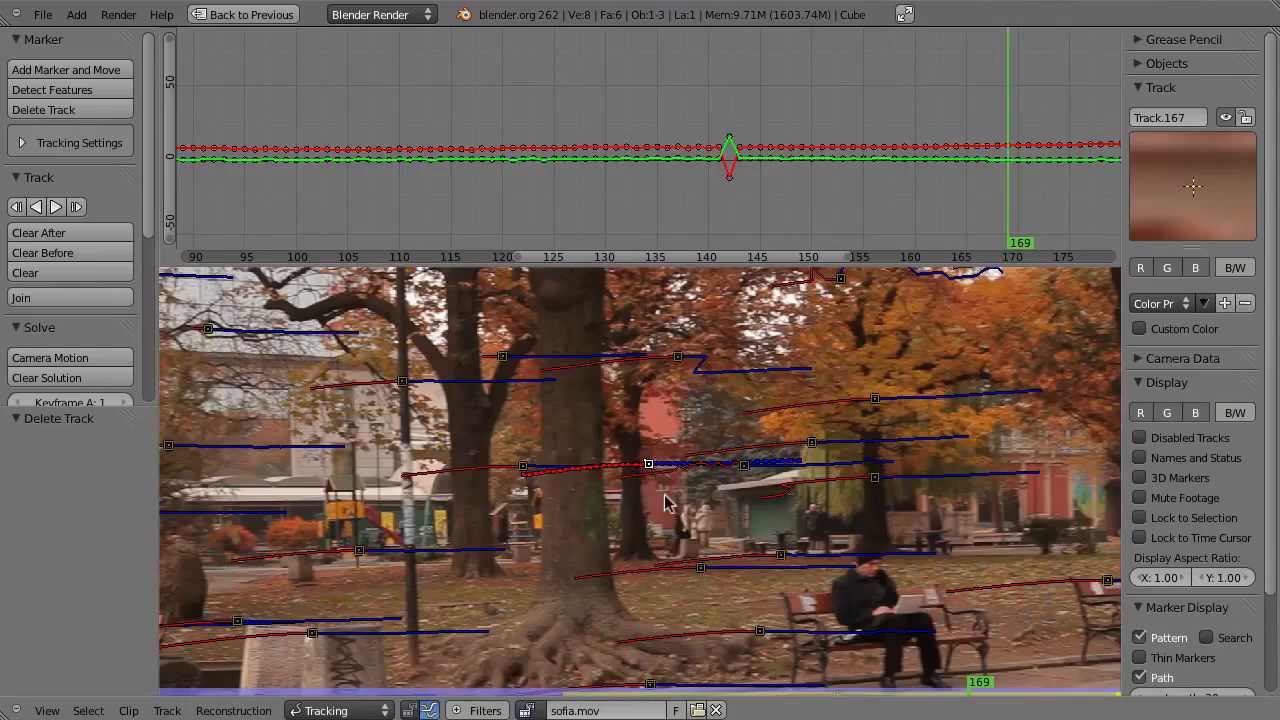
- Select all tracks and frame their motion curves in the graph
key(a)
ctrl+middle_drag(905, 163, 834, 175)
ctrl+middle_drag(726, 178, 903, 114)
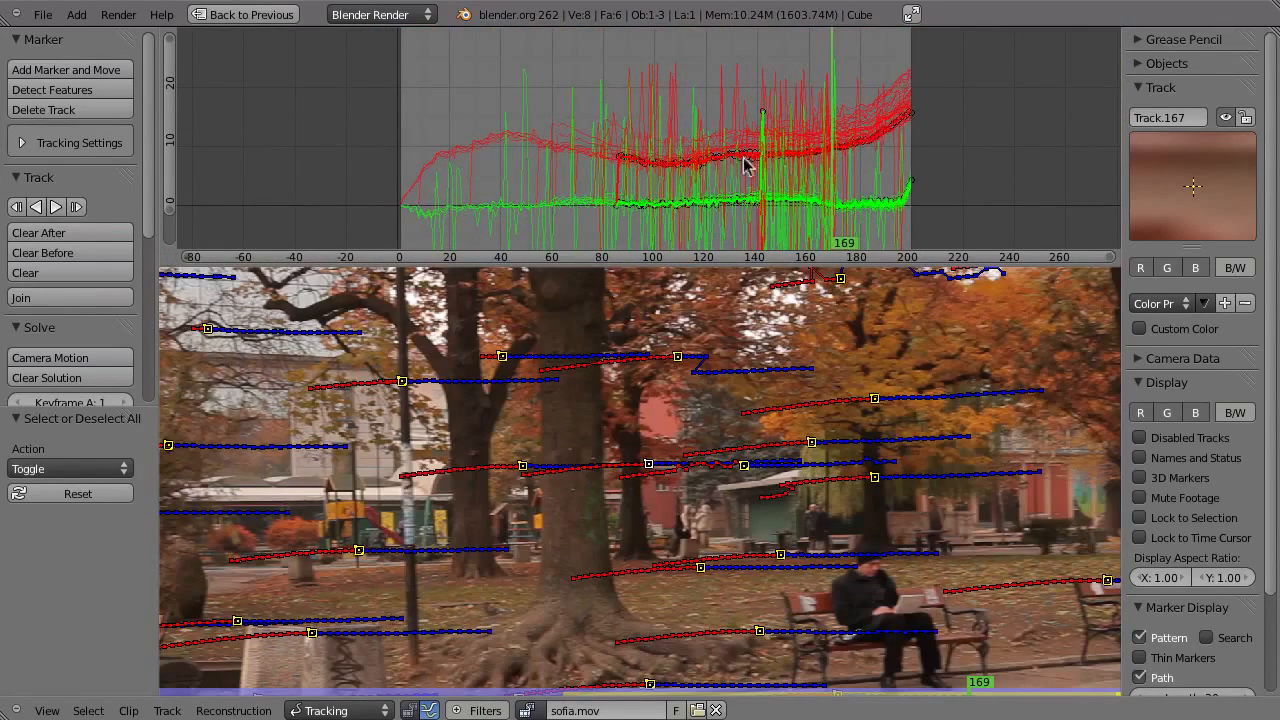
ctrl+middle_drag(716, 168, 724, 229)
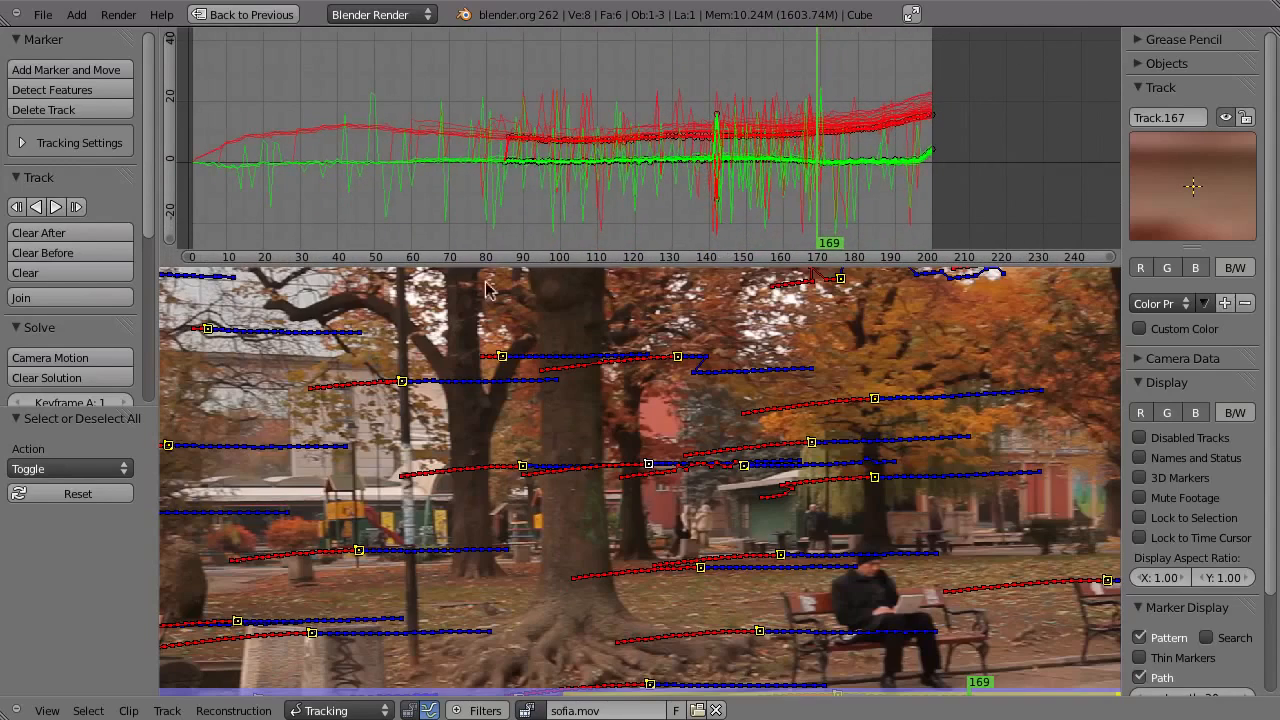
ctrl+middle_drag(647, 155, 720, 150)
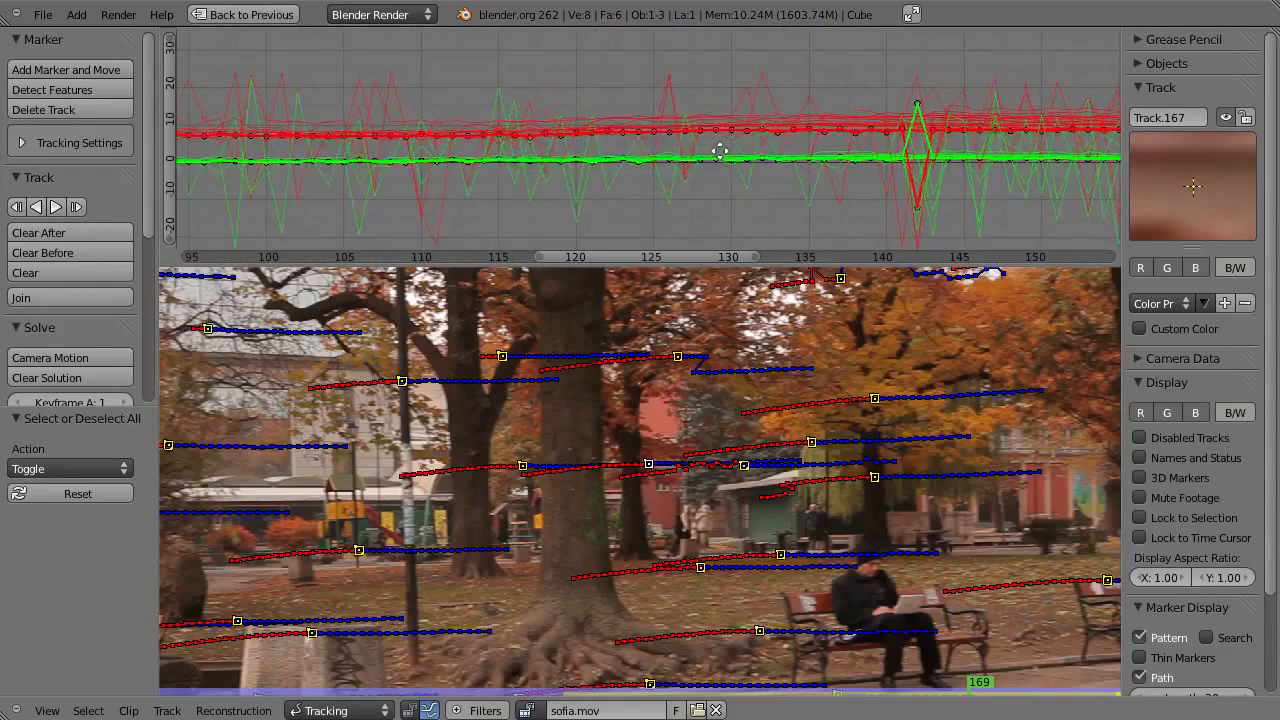
- Delete the curve that spikes sharply between about frames 110 and 127
click(682, 208)
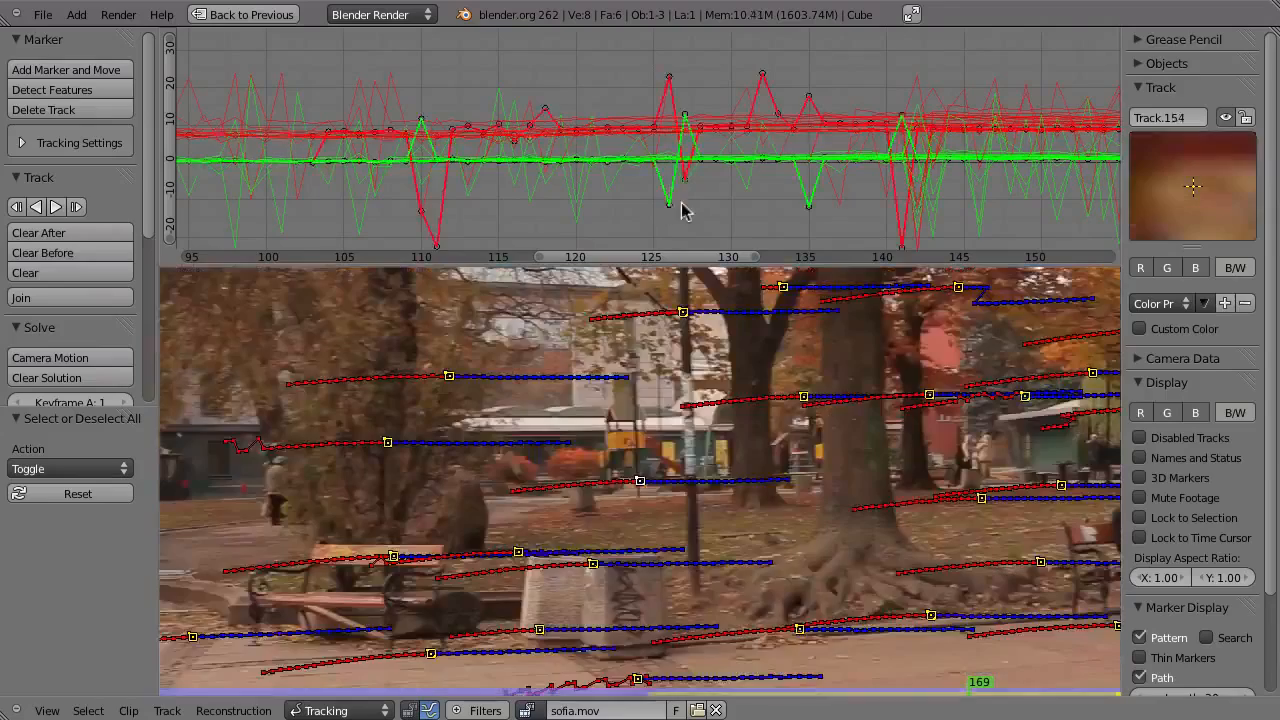
click(586, 191)
click(617, 189)
key(x)
click(606, 188)
scroll(777, 183, down, 3)
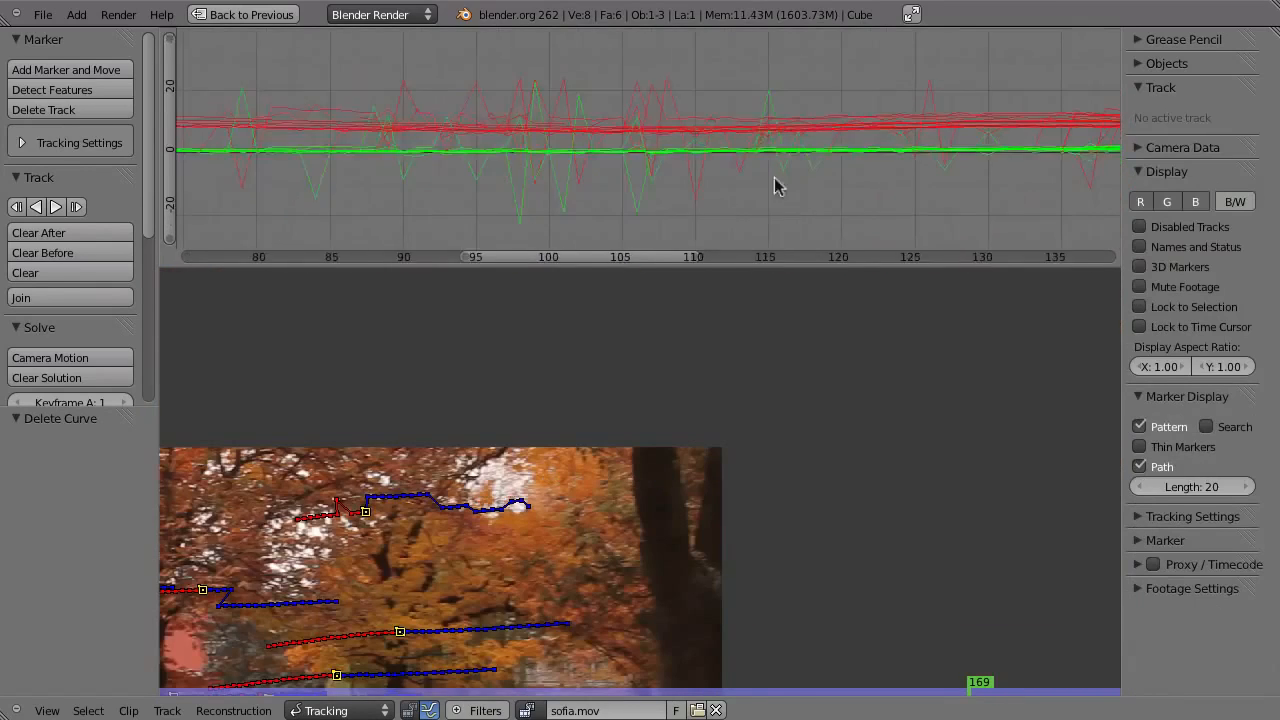
- Delete further spiking curves around frames 90 to 100
click(627, 208)
click(696, 188)
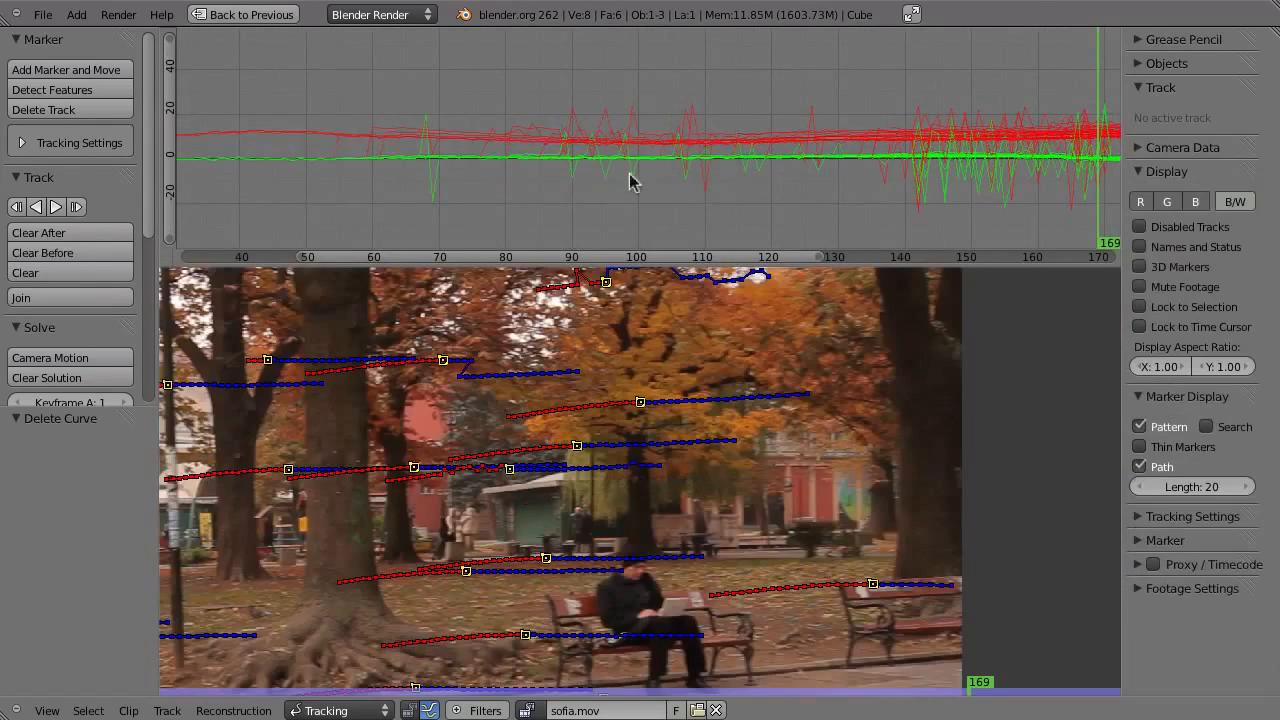
click(625, 182)
click(617, 188)
click(611, 203)
key(x)
click(611, 200)
- Select the curve with the sharp green spike near frame 68
ctrl+middle_drag(812, 180, 632, 198)
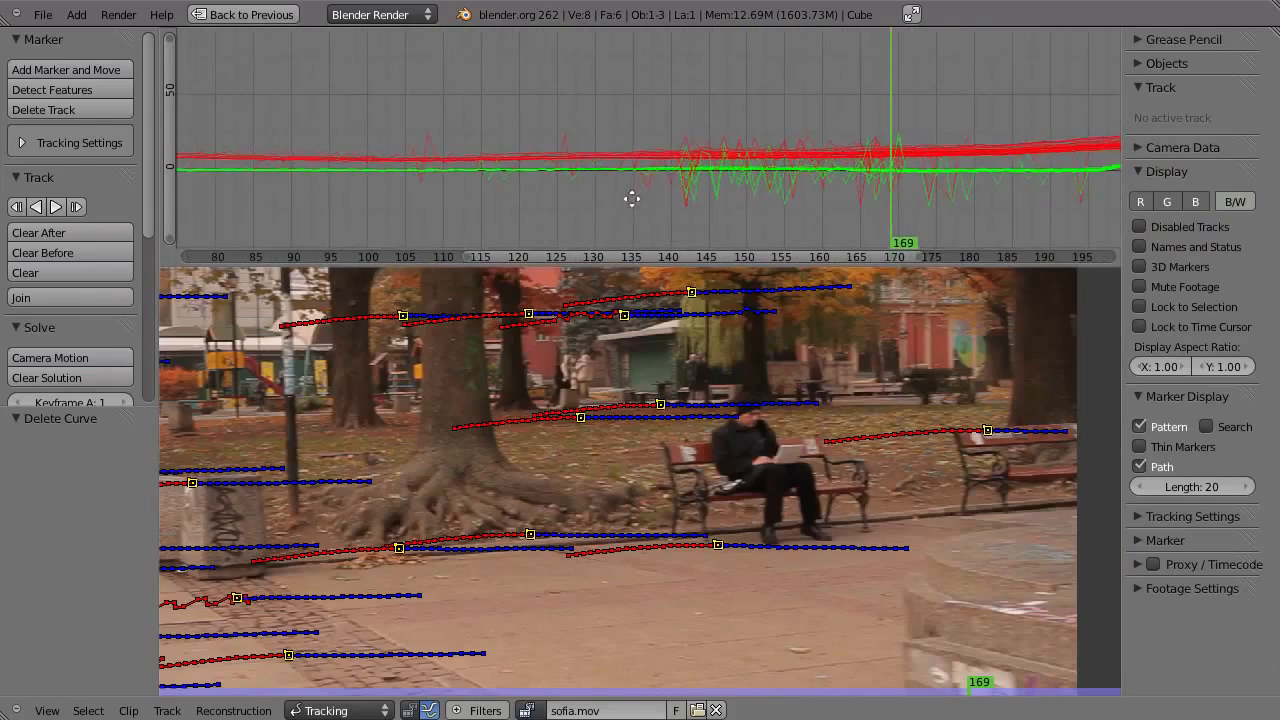
ctrl+middle_drag(703, 177, 531, 189)
click(598, 195)
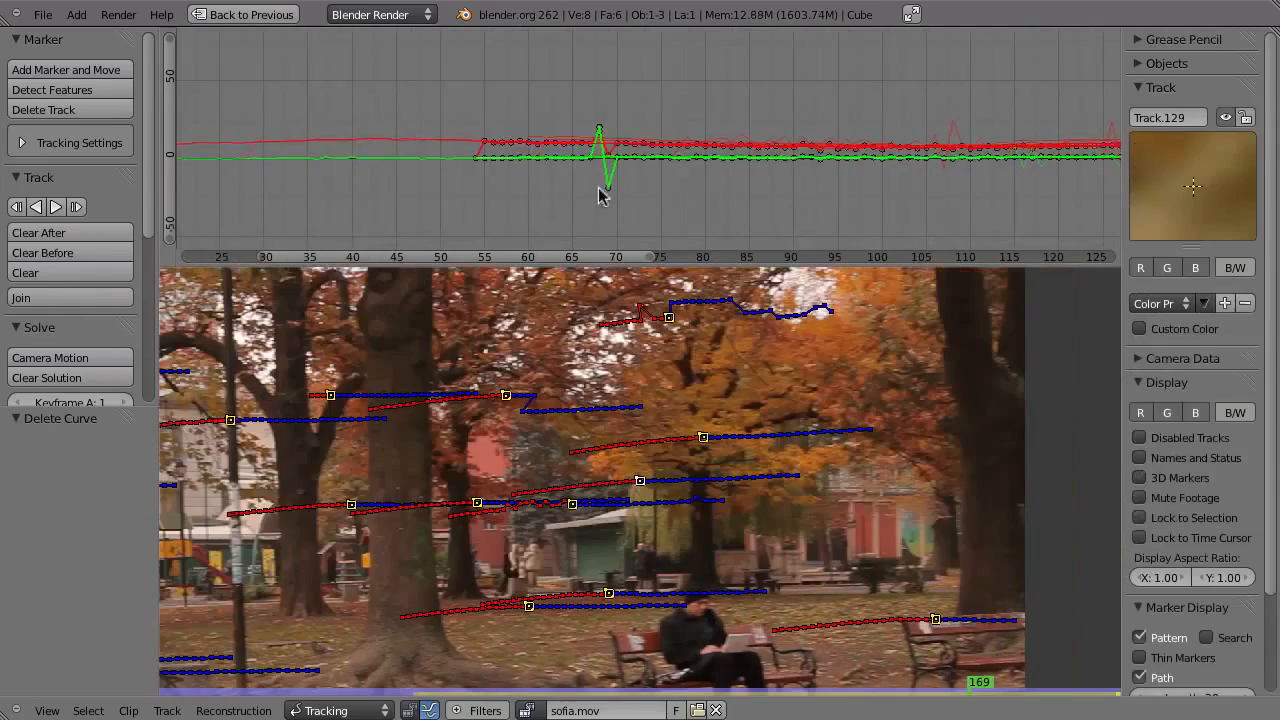
ctrl+middle_drag(674, 185, 672, 87)
ctrl+middle_drag(600, 111, 811, 100)
- Scrub to frames 128 and 130 and examine the selected track's marker up close against the trees
click(882, 77)
drag(882, 71, 706, 126)
middle_drag(391, 511, 541, 492)
scroll(541, 497, up, 6)
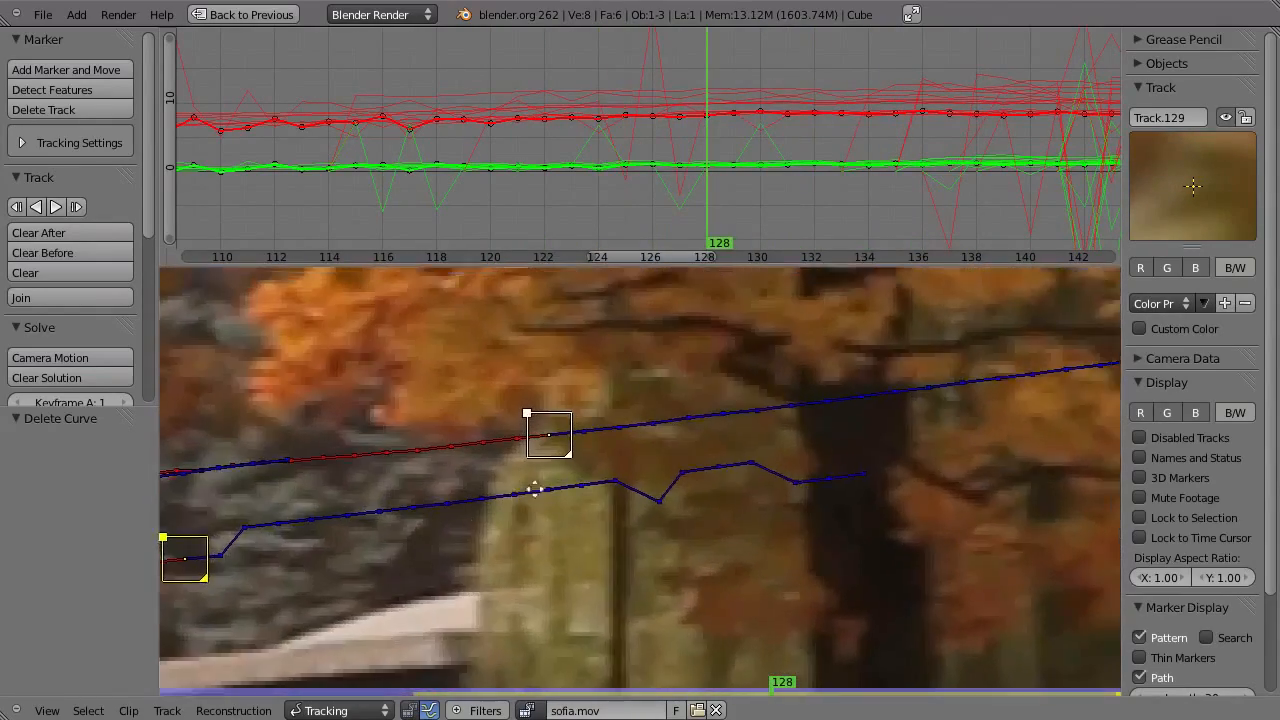
click(763, 144)
mouse_move(776, 210)
mouse_down()
mouse_move(1046, 194)
mouse_move(763, 212)
mouse_up()
scroll(516, 601, down, 6)
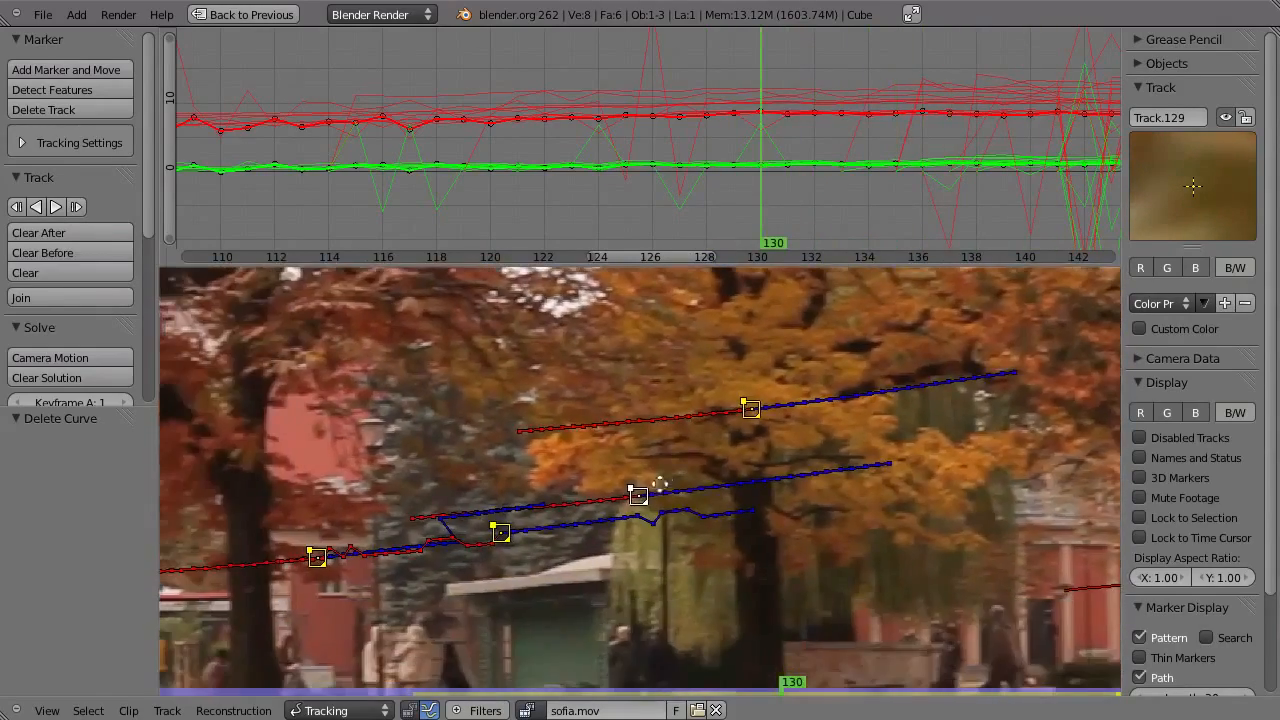
scroll(658, 502, up, 5)
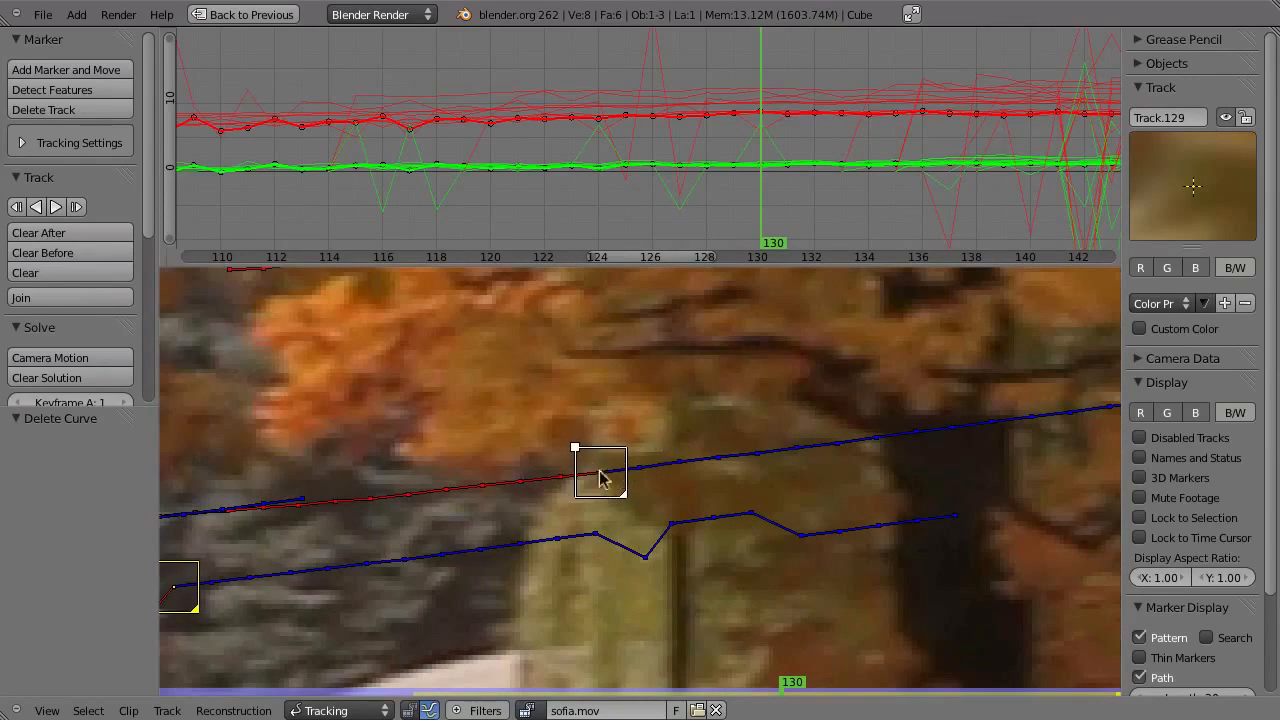
- Isolate the selected track's curve, scrub to frame 70 and lock the view to the selected marker
key(Home)
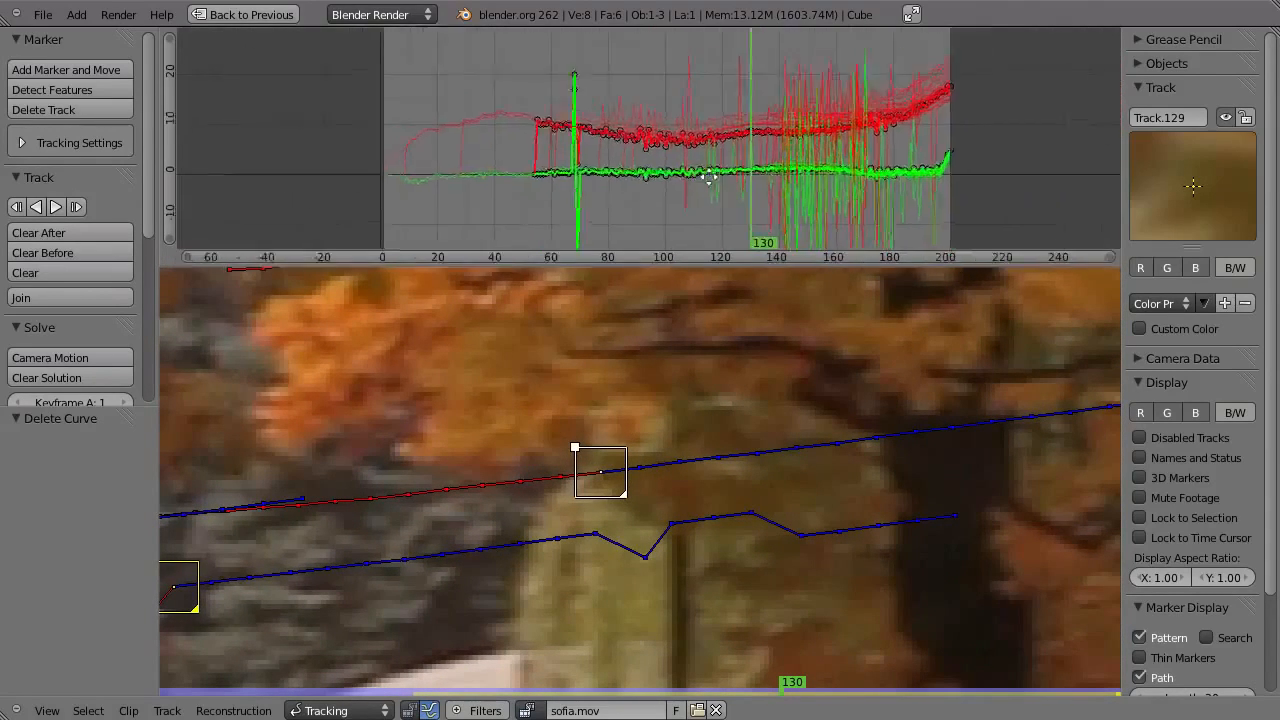
key(a)
mouse_move(728, 157)
mouse_down()
mouse_move(767, 206)
mouse_move(716, 212)
mouse_move(890, 190)
mouse_move(684, 213)
mouse_move(743, 225)
mouse_move(829, 214)
mouse_move(651, 225)
mouse_move(829, 220)
mouse_move(582, 235)
mouse_move(541, 240)
mouse_move(563, 248)
mouse_move(548, 257)
mouse_move(493, 260)
mouse_move(551, 260)
mouse_up()
key(l)
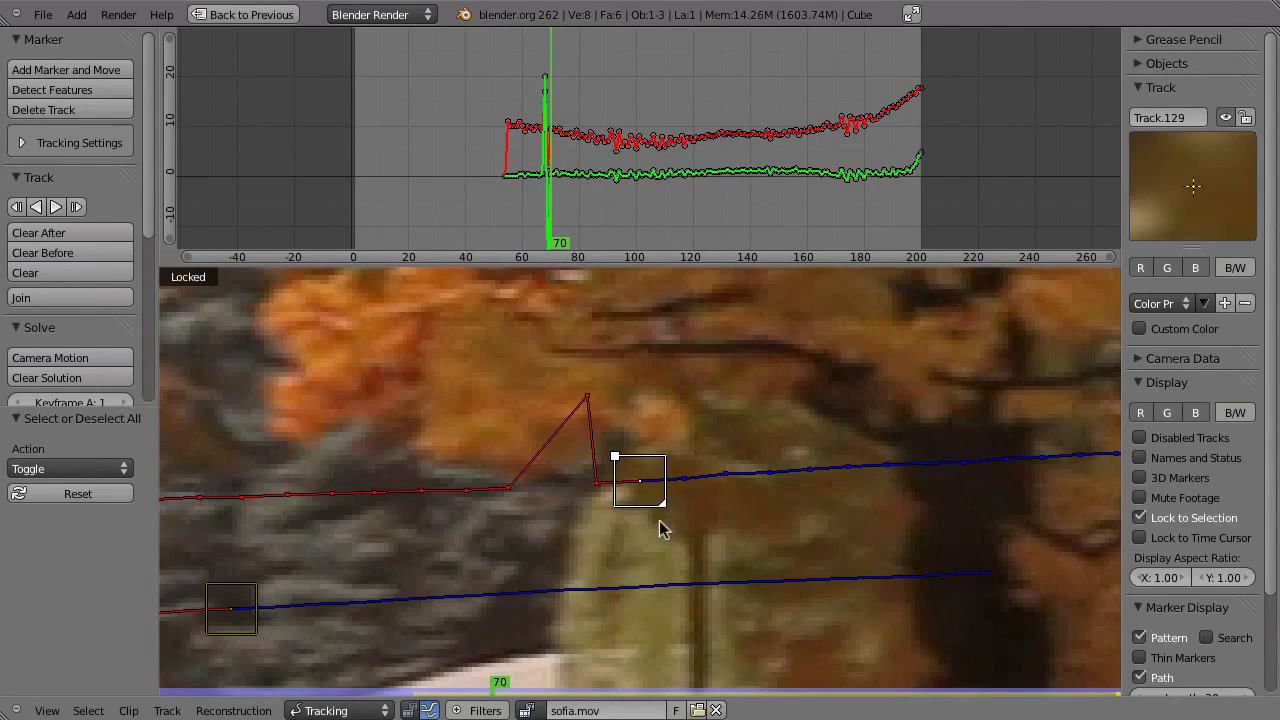
- Delete the isolated track and select all remaining tracks so their curves show in the graph
key(x)
key(a)
ctrl+middle_drag(655, 194, 603, 212)
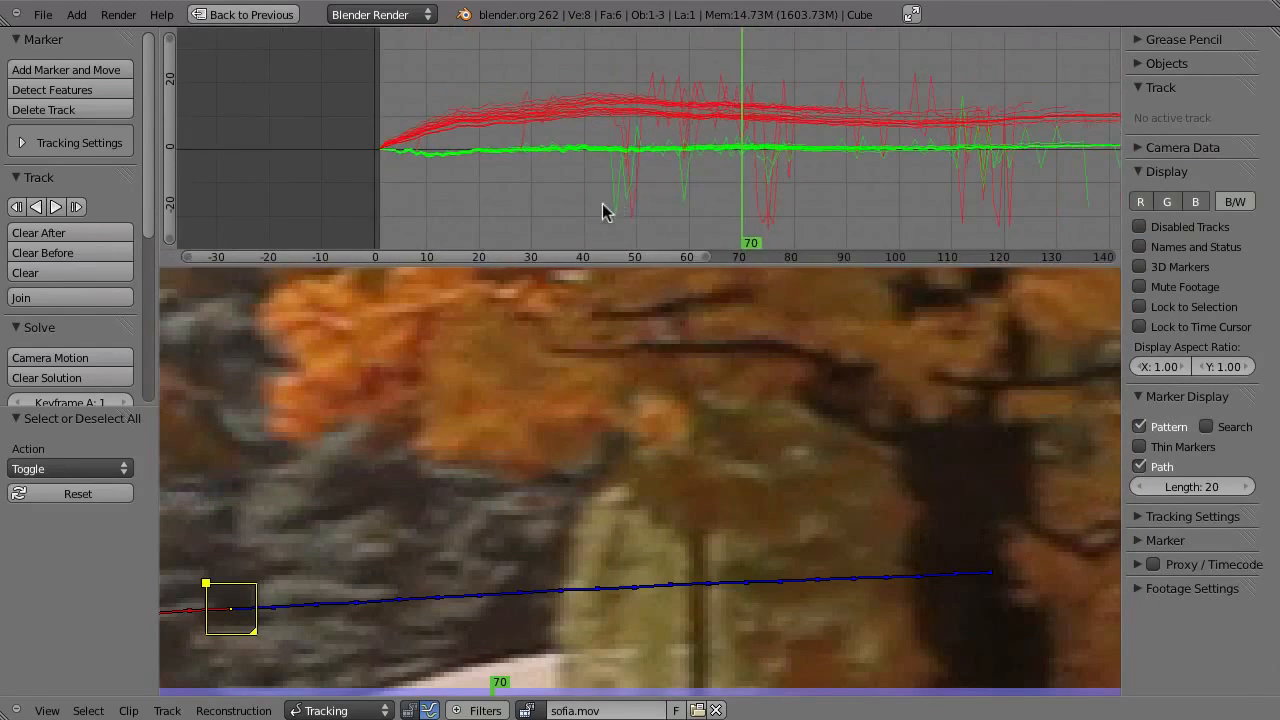
- Inspect the curves at frame 54 and delete the ones spiking near frames 46, 75 and 112
click(615, 214)
ctrl+middle_drag(745, 183, 775, 220)
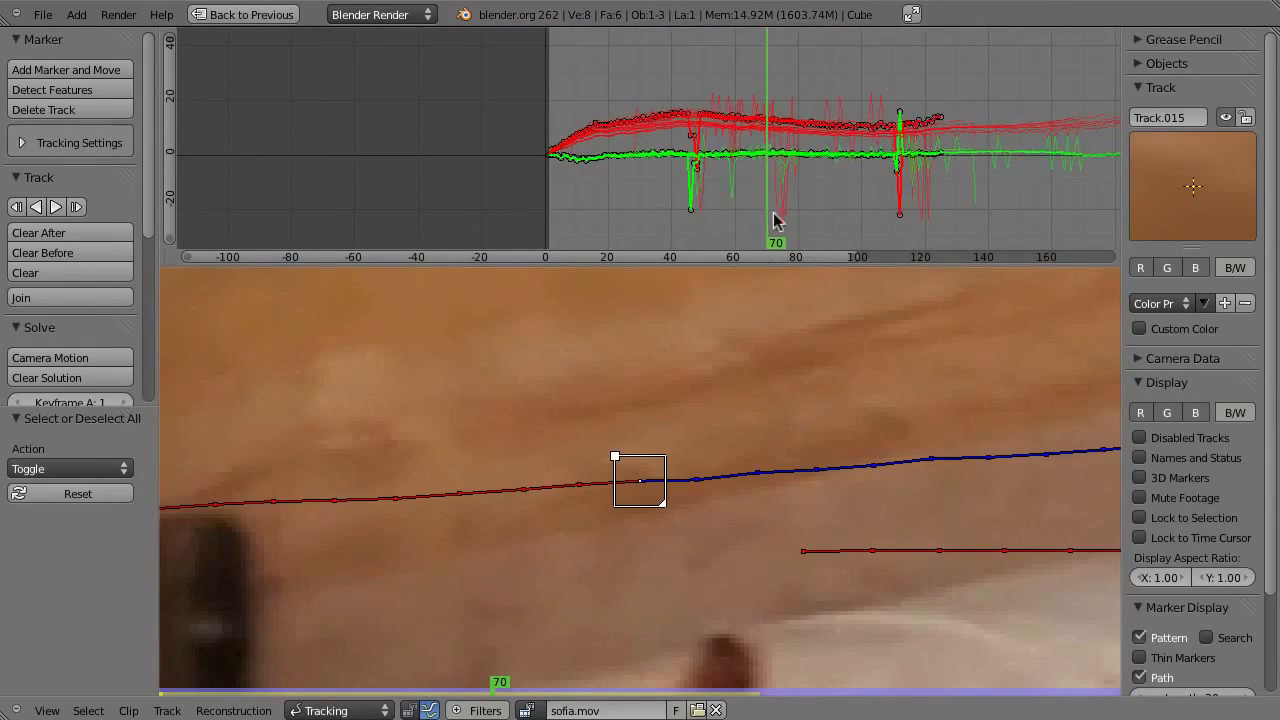
scroll(763, 423, down, 5)
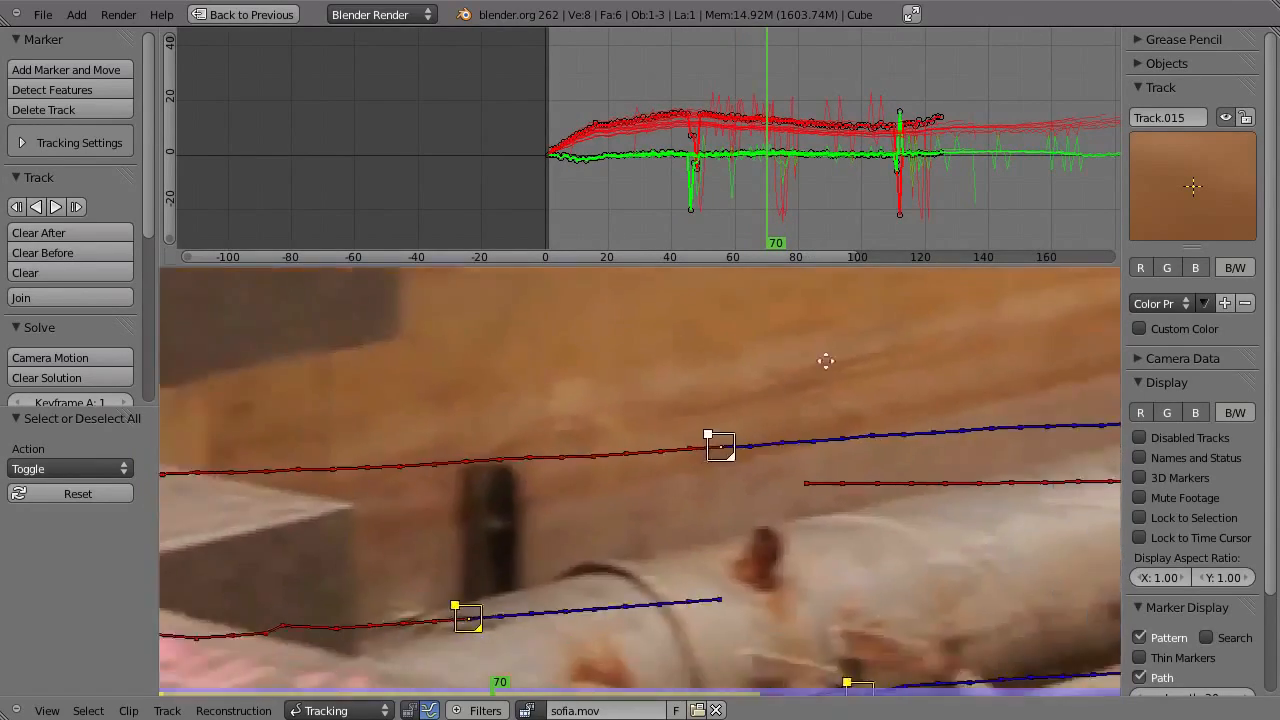
drag(771, 150, 716, 224)
click(790, 206)
key(x)
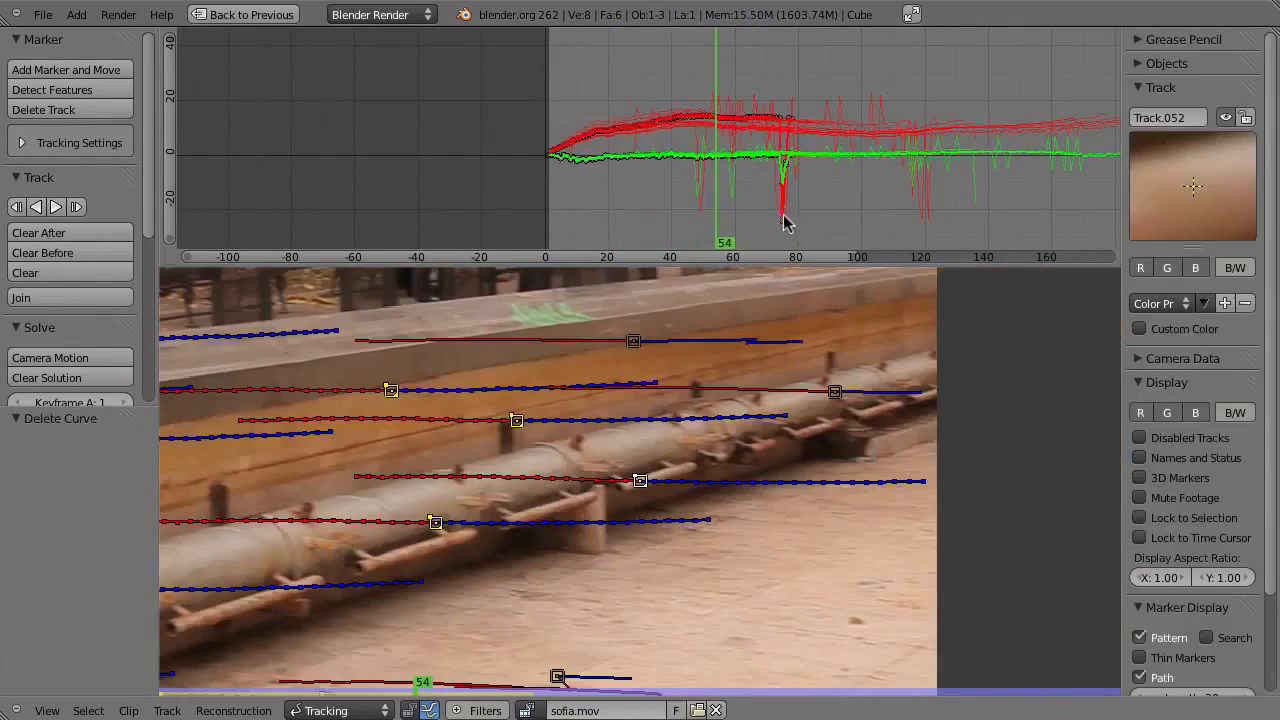
key(Home)
key(x)
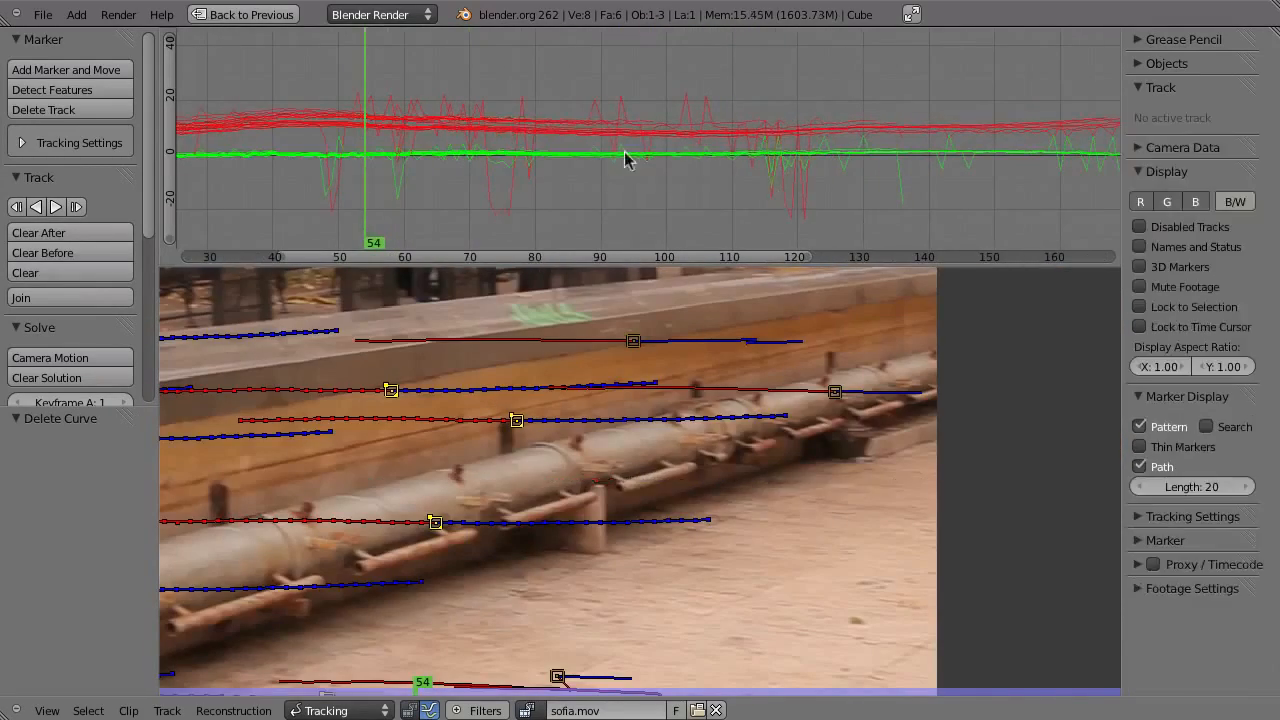
- Delete the curves with spikes near frames 49, 59, 89 and 116
click(594, 100)
key(x)
click(423, 151)
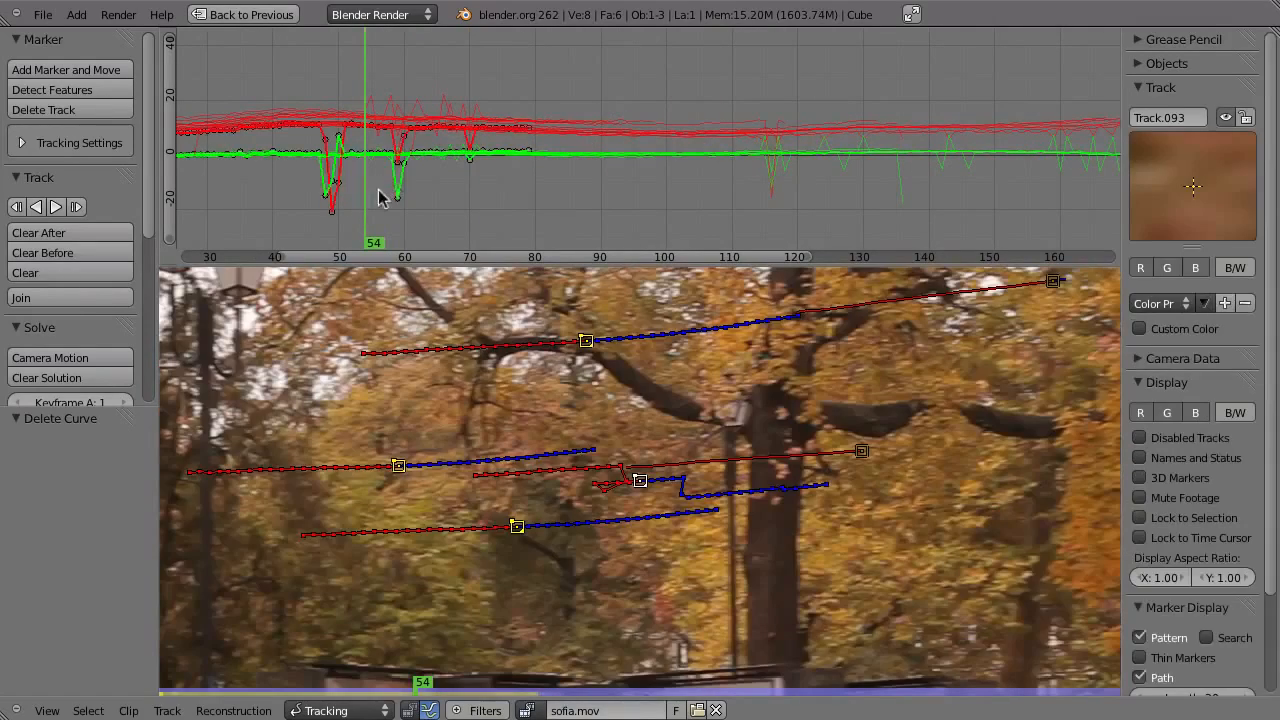
key(x)
click(772, 190)
key(x)
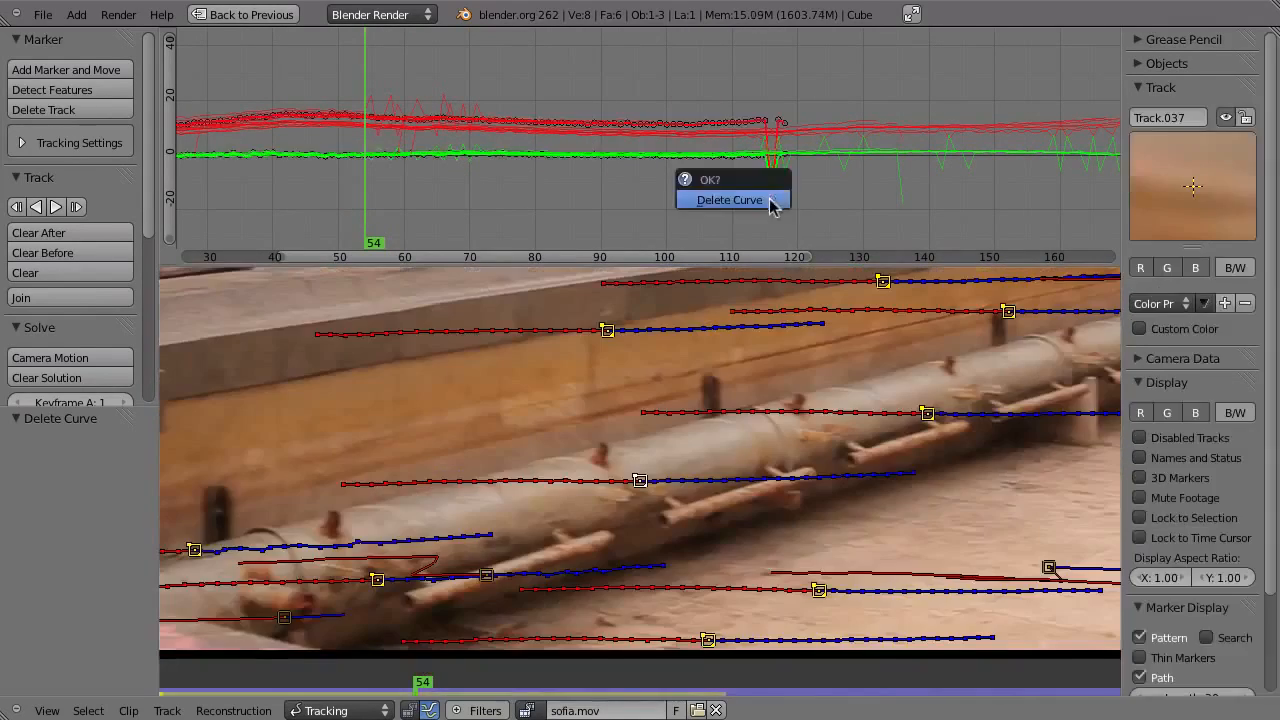
click(771, 200)
- Select the curve that drops sharply near frame 136 and step back to frame 132 to check its marker
click(902, 205)
key(Home)
drag(737, 214, 779, 213)
key(Left)
key(Left)
key(Left)
key(Left)
key(Left)
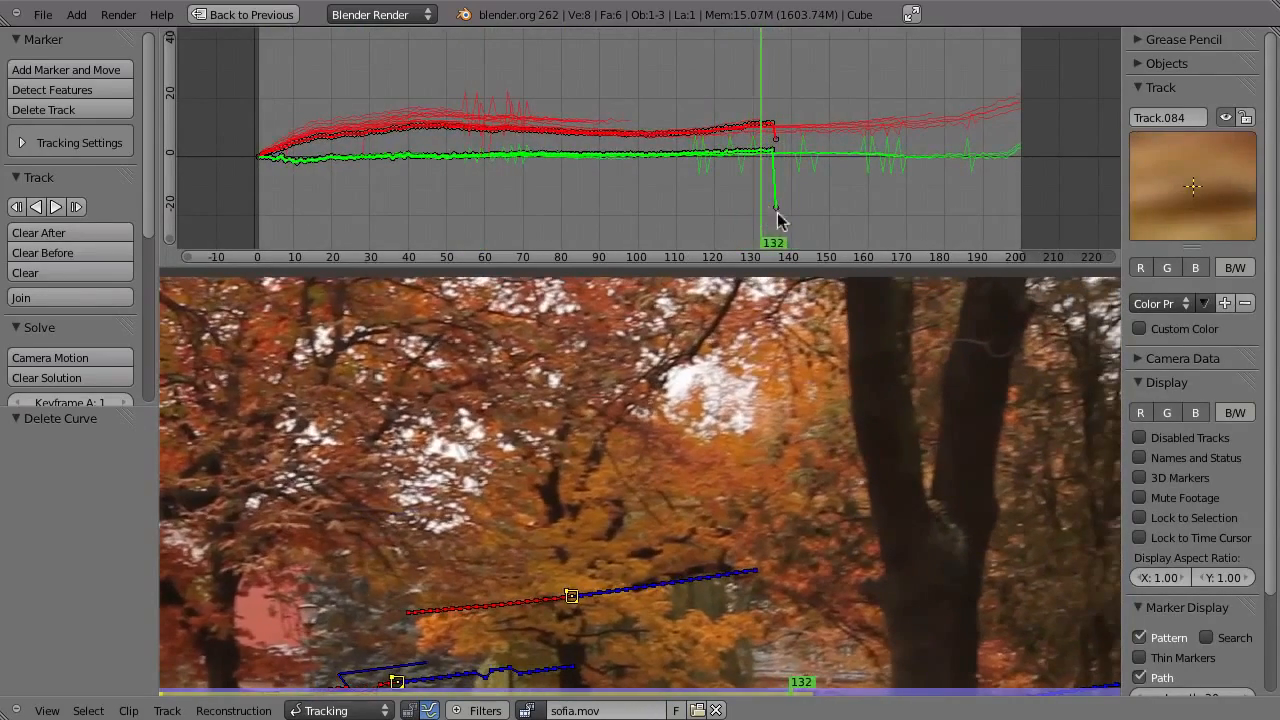
- Play and scrub the selected track from frame 8 to frame 134 to examine it ahead of the sharp drop
ctrl+middle_drag(755, 178, 706, 166)
click(617, 185)
drag(589, 181, 300, 200)
key(alt+a)
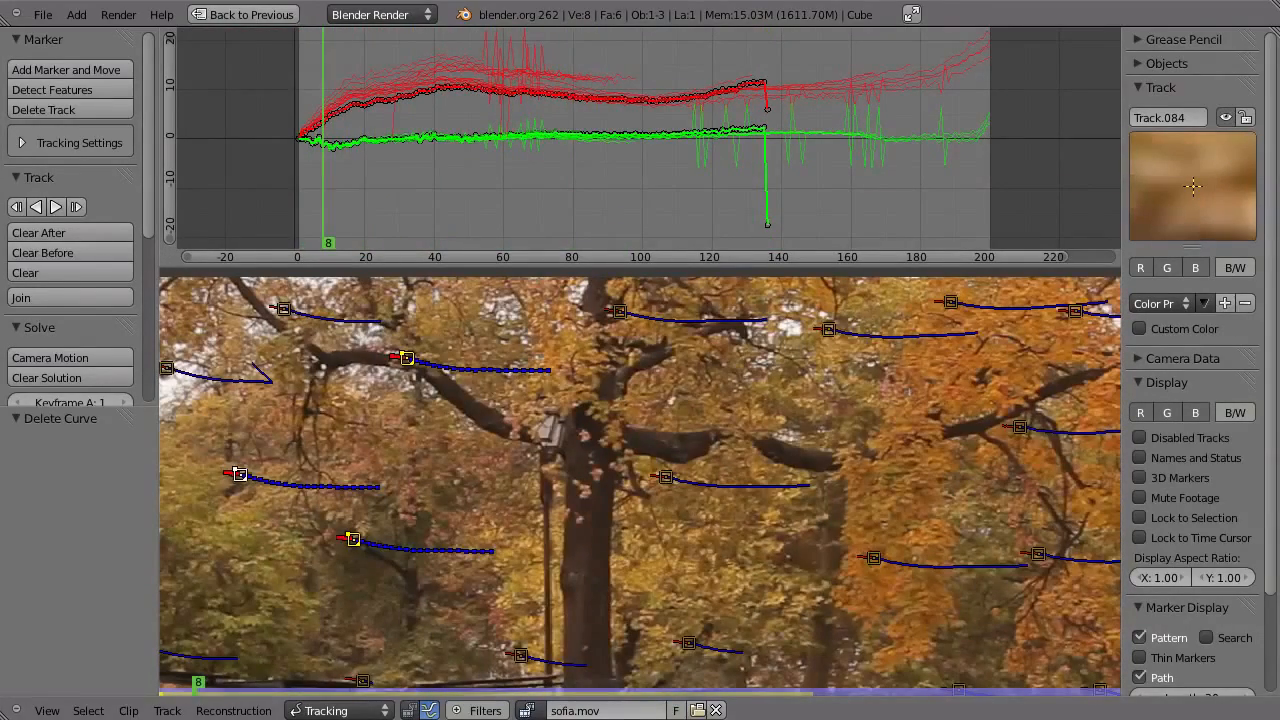
drag(400, 232, 763, 225)
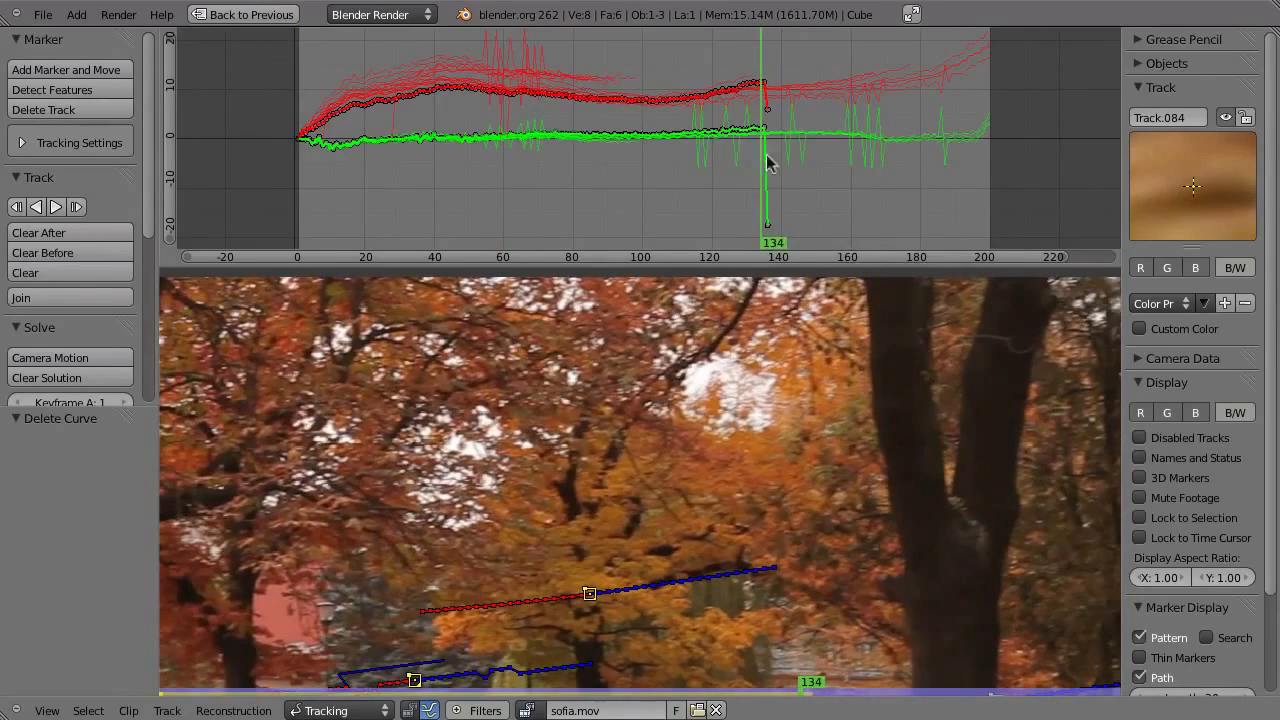
- Compare the selected track's marker between frames 135 and 136, and try moving the frame 136 marker to the footage edge
scroll(877, 149, up, 6)
drag(583, 137, 560, 180)
scroll(626, 449, up, 8)
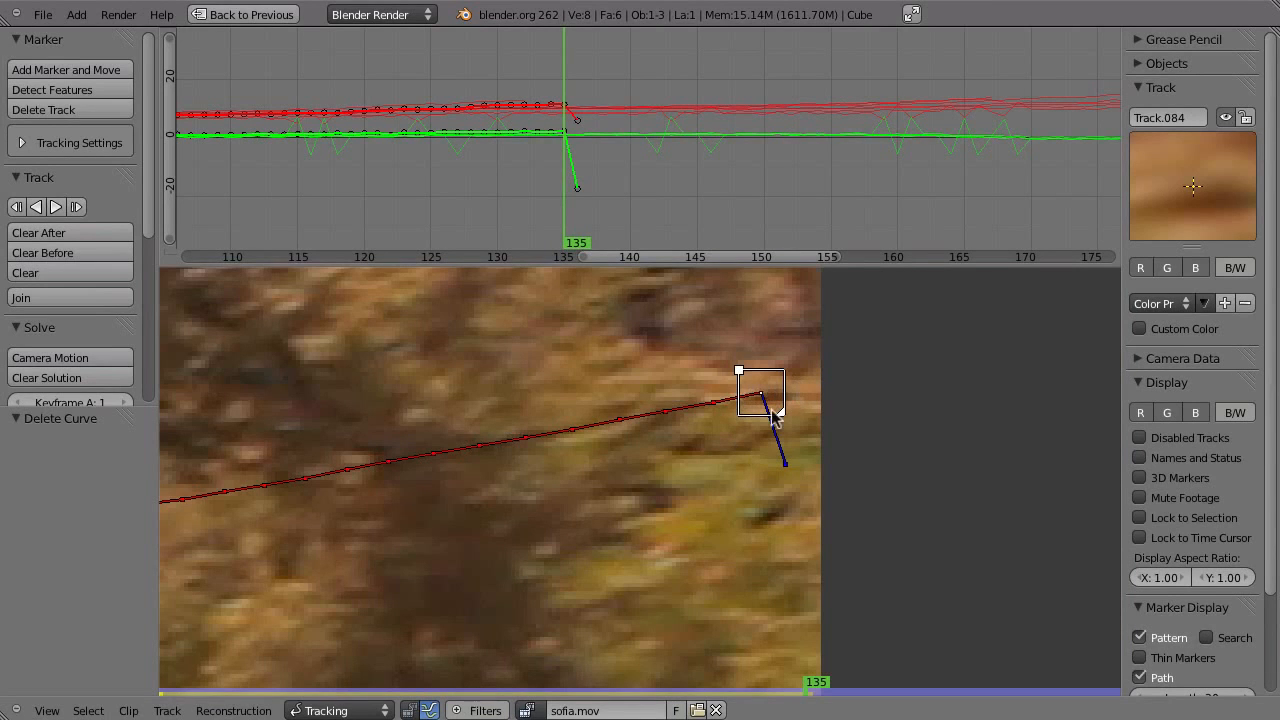
key(Right)
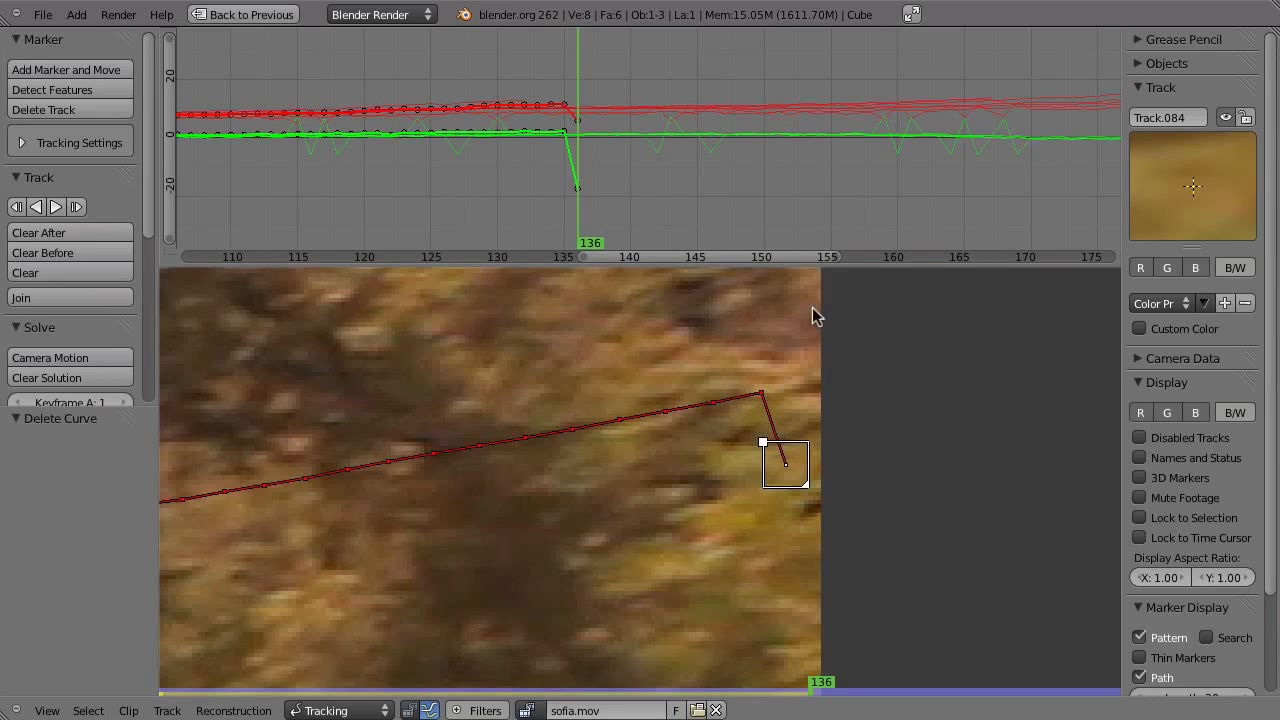
key(Left)
key(Right)
key(Left)
key(Right)
key(Left)
key(Right)
key(g)
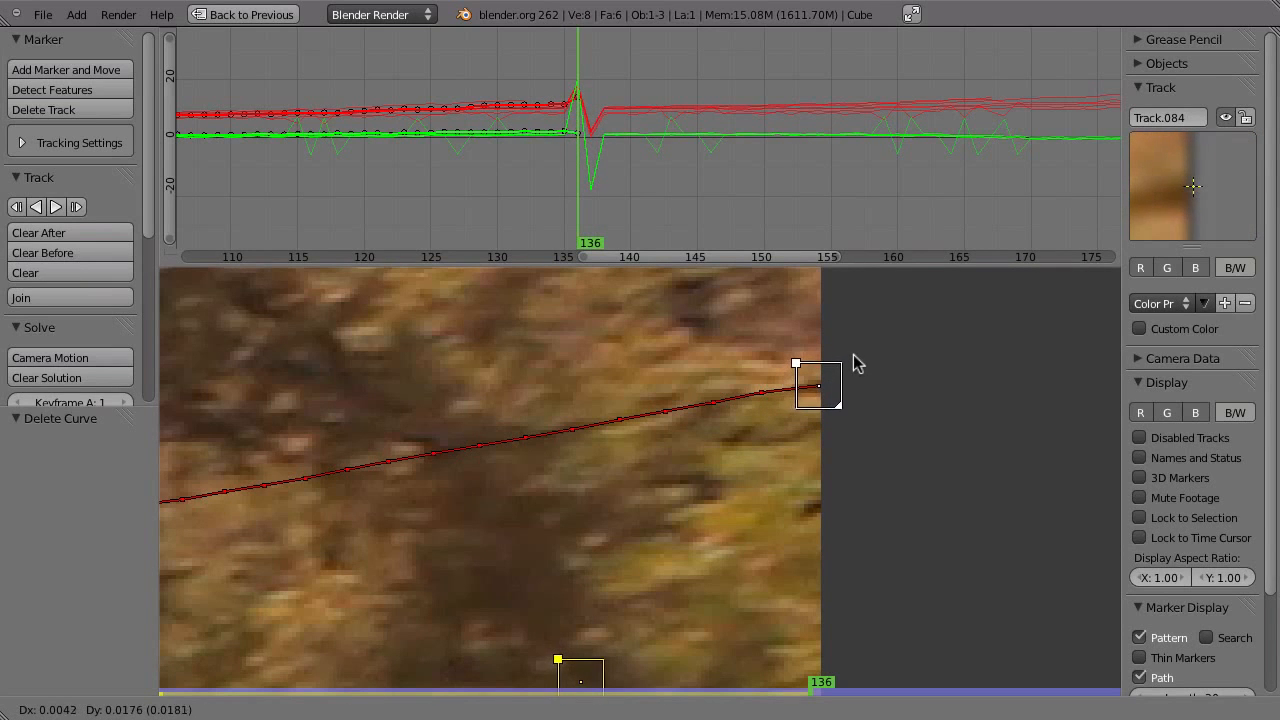
key(Escape)
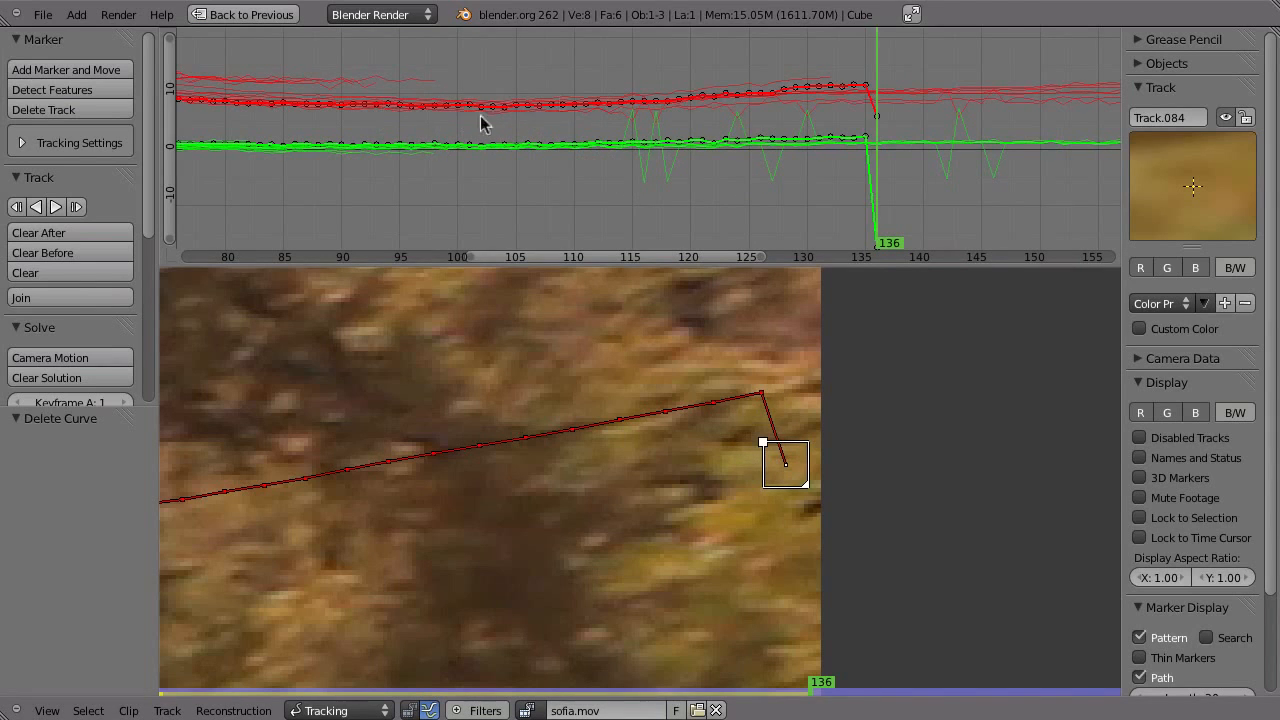
- Scrub the selected track between frames 132 and 136 to examine where its curve breaks off
click(865, 114)
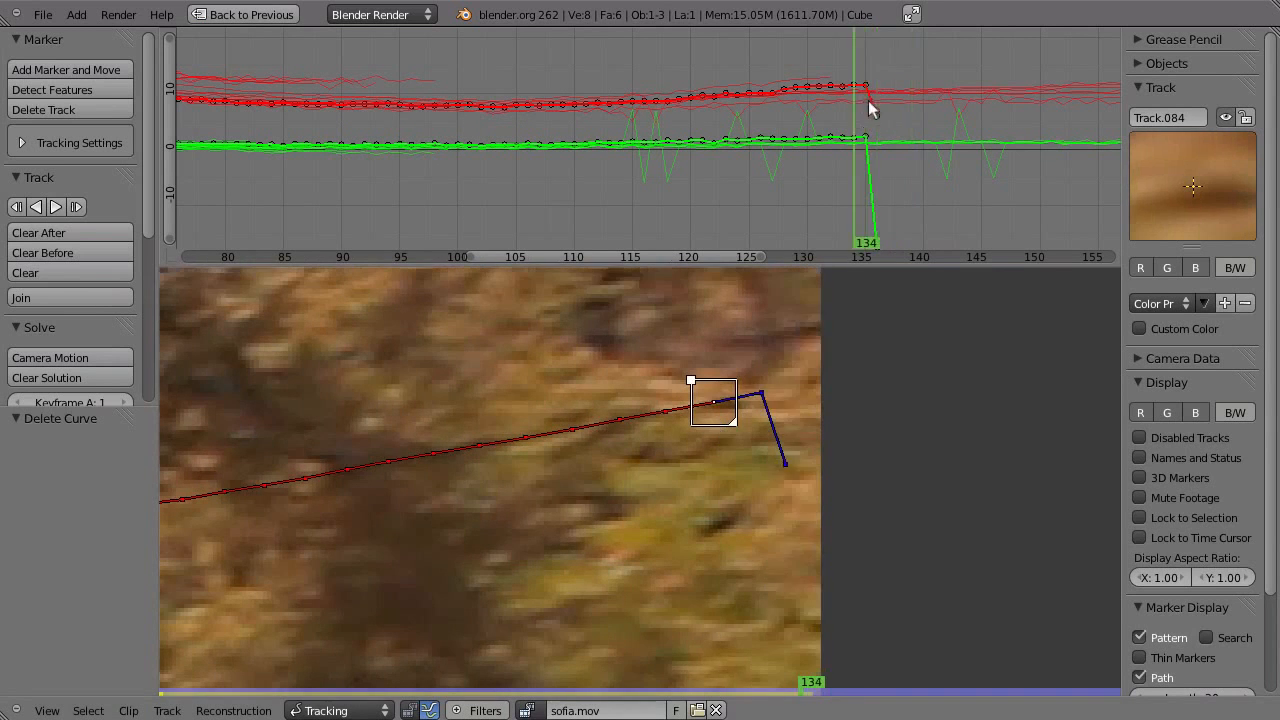
mouse_move(858, 207)
ctrl+middle_down()
mouse_move(766, 149)
mouse_move(783, 124)
mouse_move(647, 164)
ctrl+middle_up()
mouse_move(647, 164)
mouse_down()
mouse_move(465, 179)
mouse_move(383, 100)
mouse_up()
ctrl+middle_drag(352, 100, 373, 155)
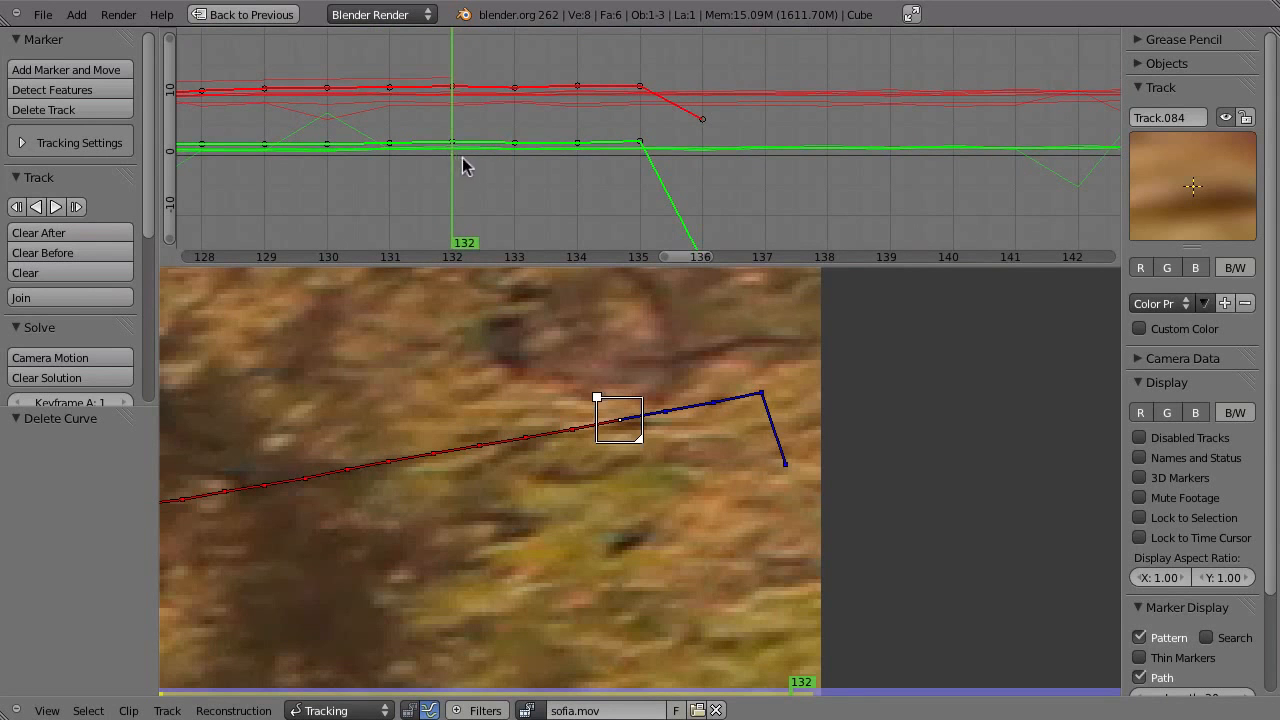
drag(446, 181, 649, 167)
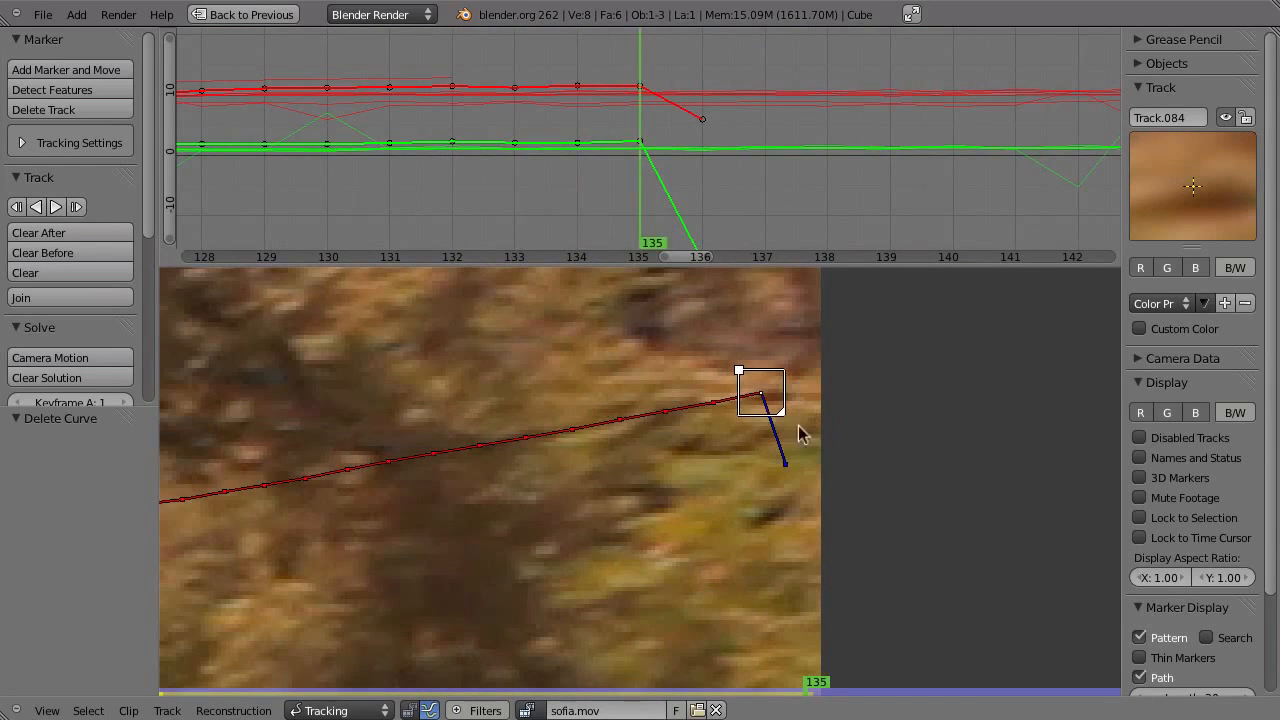
click(674, 215)
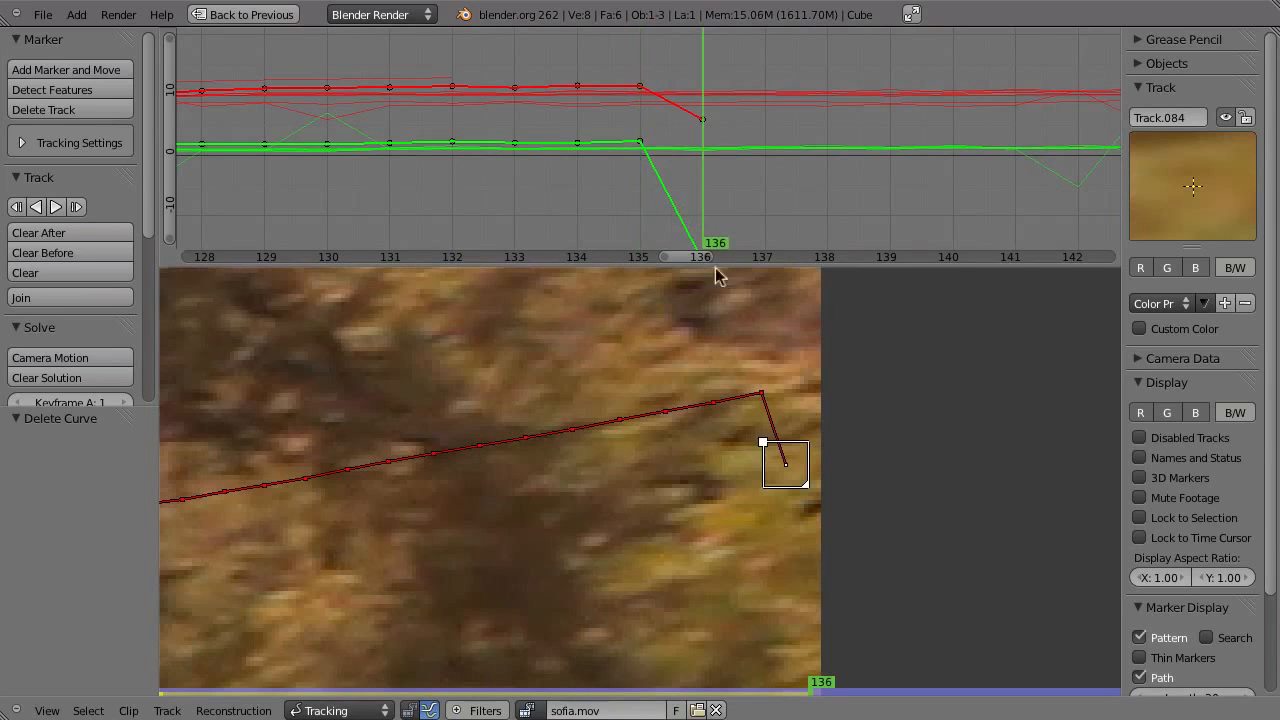
- Try disabling the selected track's marker at frame 136 with the other tracks still selected, and undo it
scroll(720, 205, down, 2)
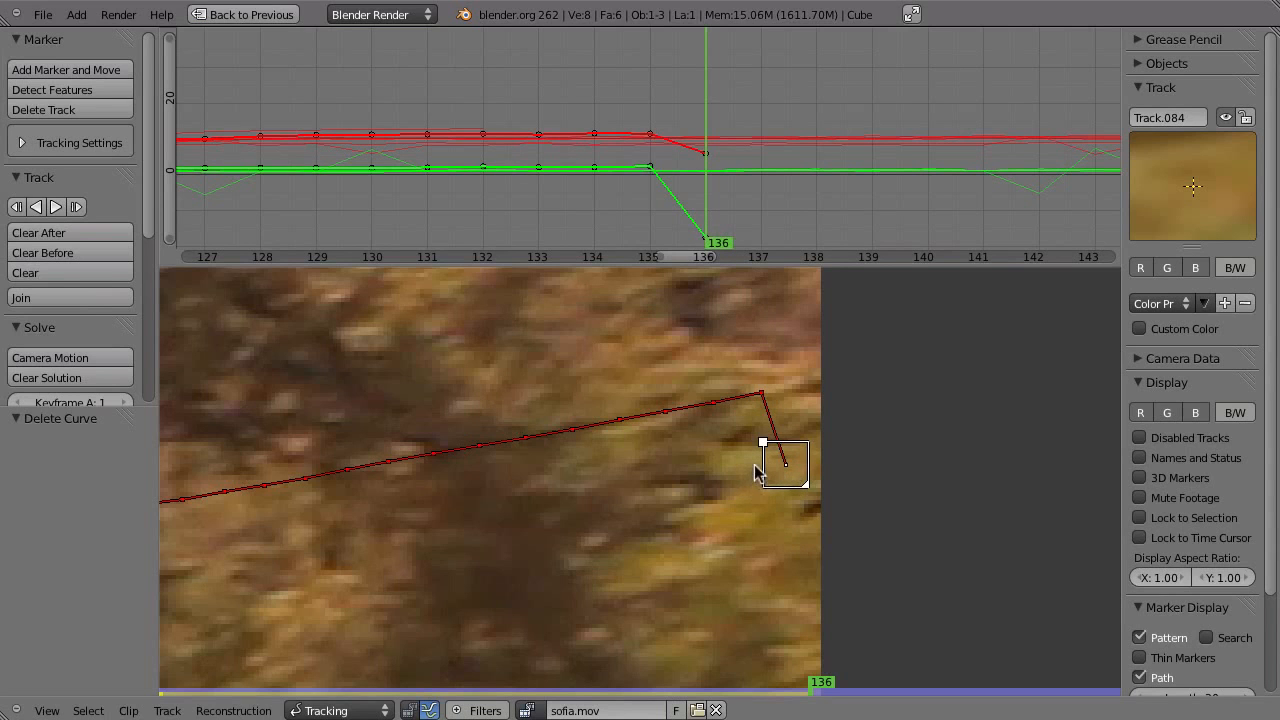
key(d)
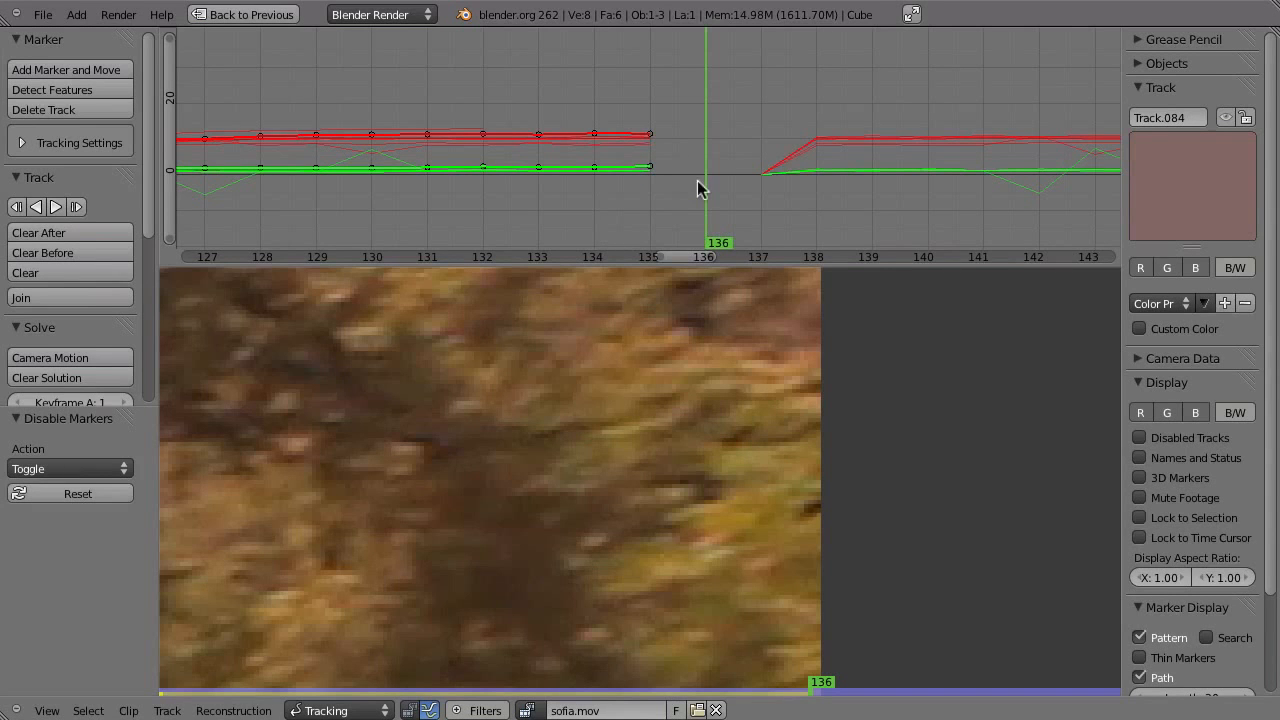
scroll(476, 504, down, 6)
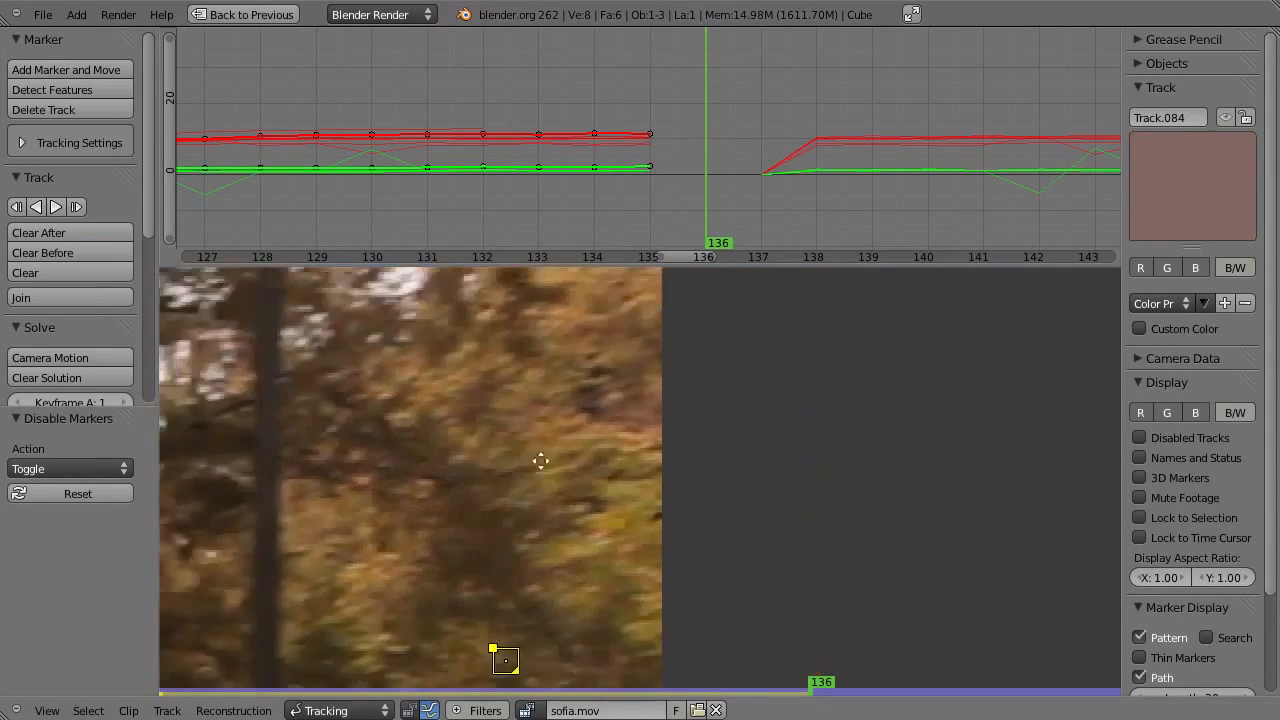
scroll(429, 508, up, 2)
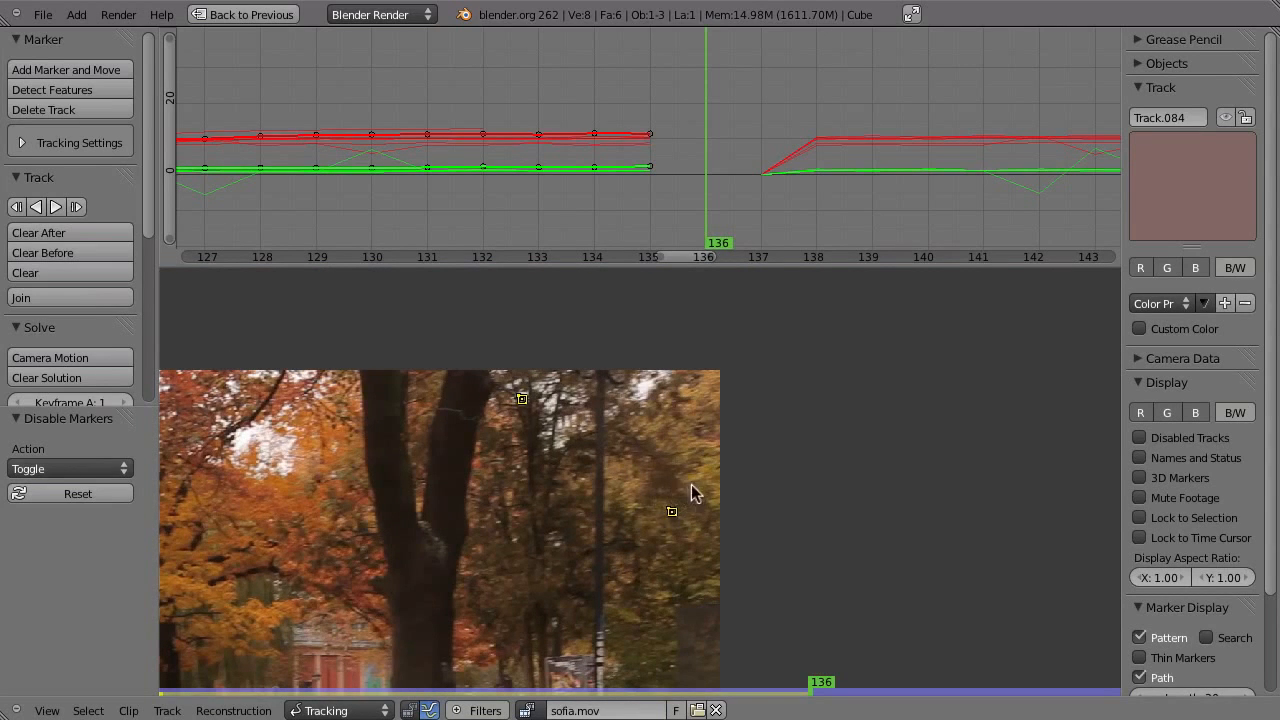
key(ctrl+z)
- Deselect the other tracks, disable the drifting track's marker at frame 136, and select all tracks again
ctrl+middle_drag(750, 443, 496, 633)
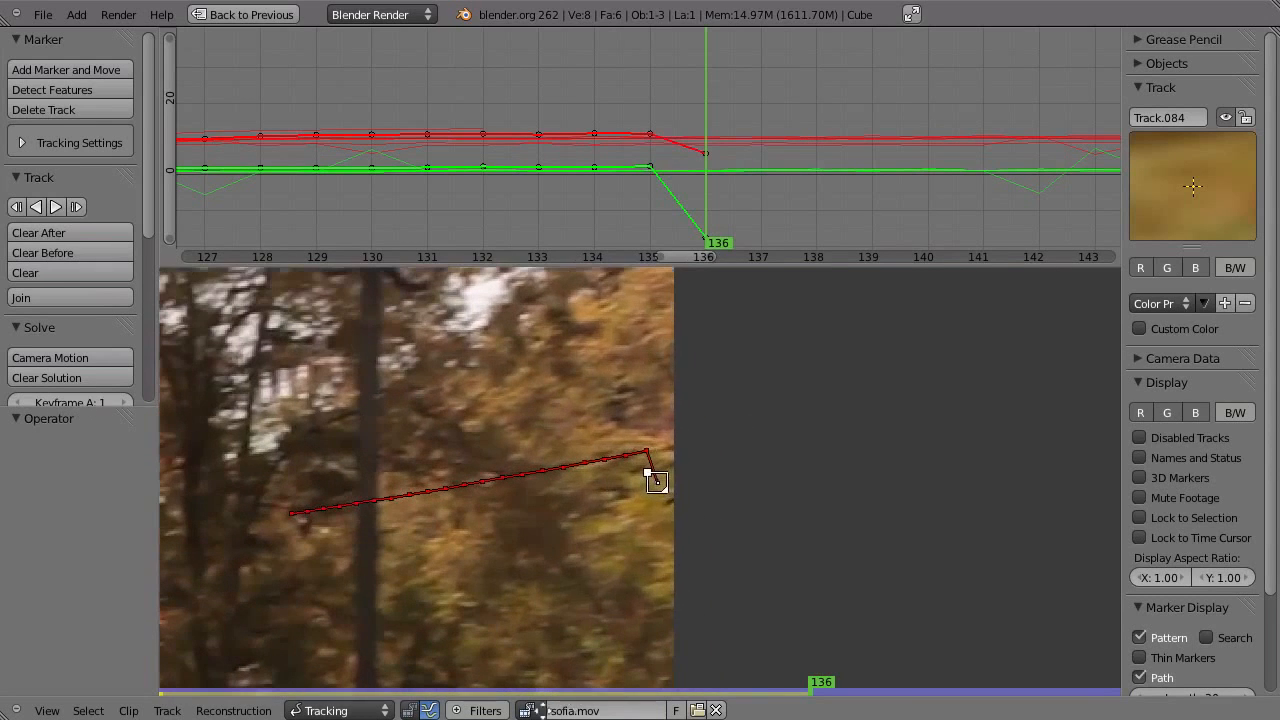
ctrl+middle_drag(621, 518, 660, 482)
key(a)
mouse_move(636, 552)
middle_down()
mouse_move(660, 502)
mouse_move(602, 527)
mouse_move(685, 492)
middle_up()
mouse_move(815, 394)
middle_down()
mouse_move(748, 451)
mouse_move(575, 485)
middle_up()
click(665, 461)
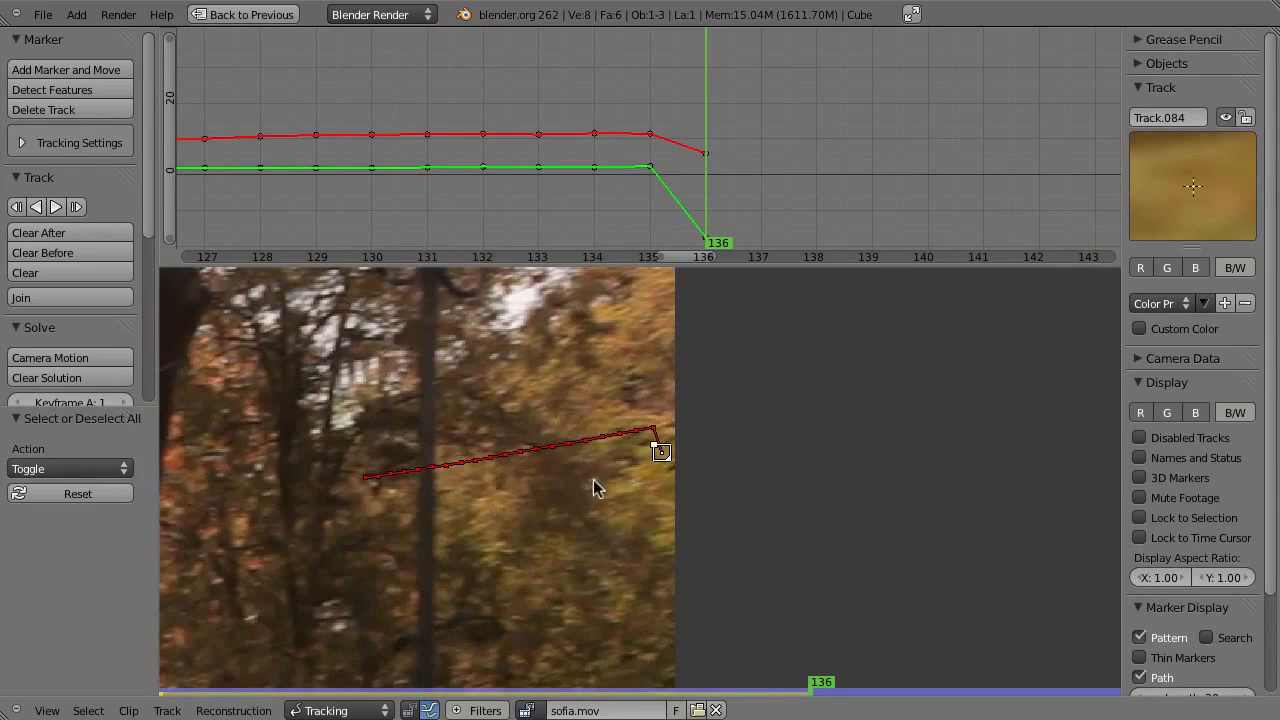
key(d)
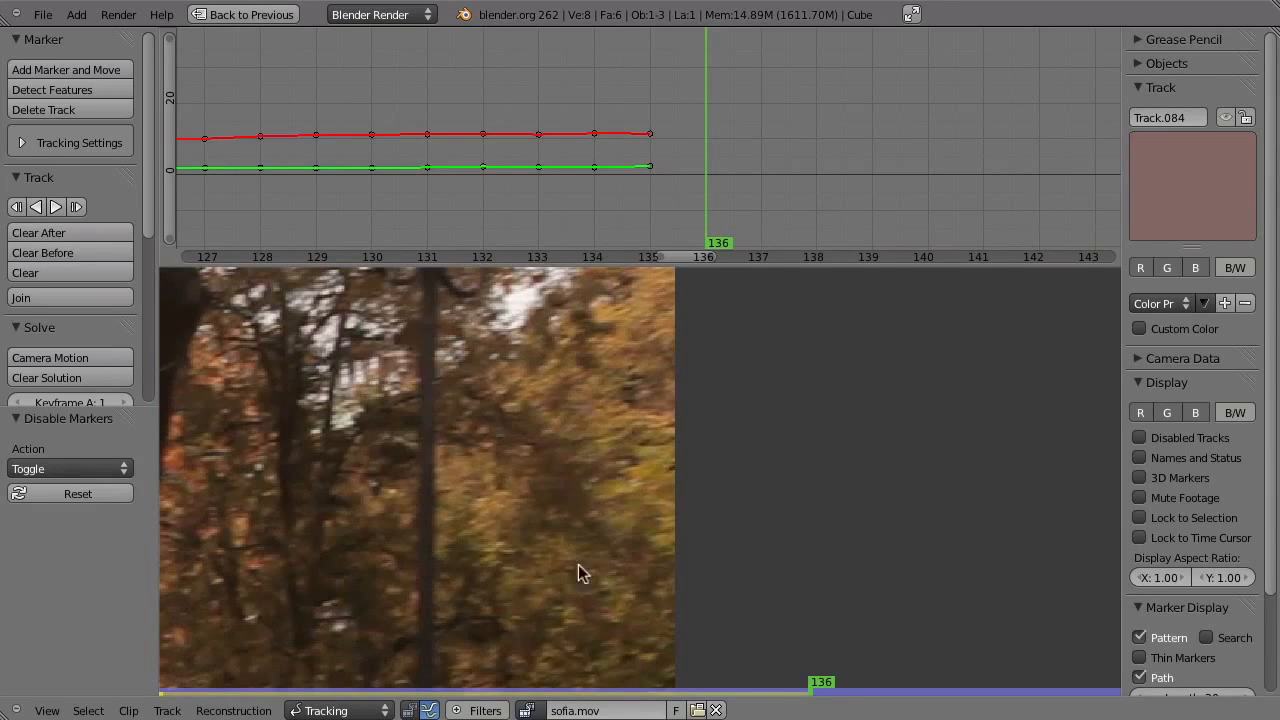
key(a)
ctrl+middle_drag(617, 487, 740, 424)
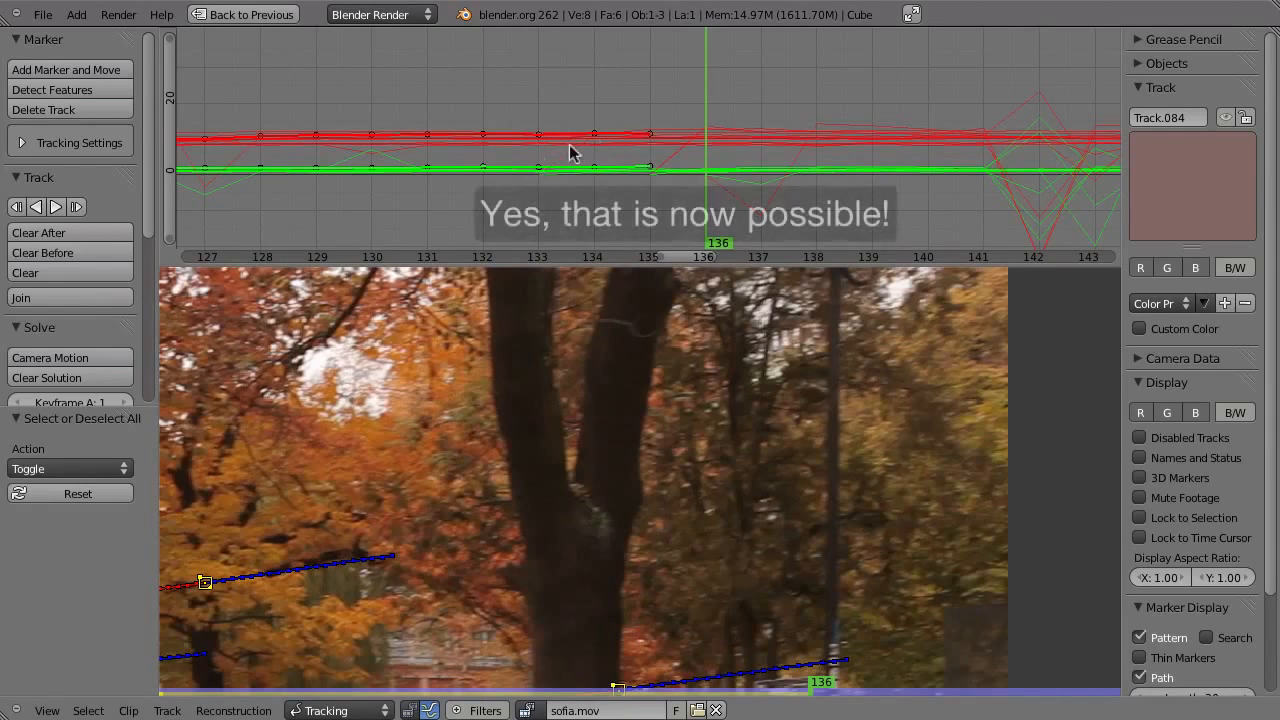
- Try deleting the curve of the jagged track above the green kiosk, and undo the deletion
scroll(374, 571, down, 4)
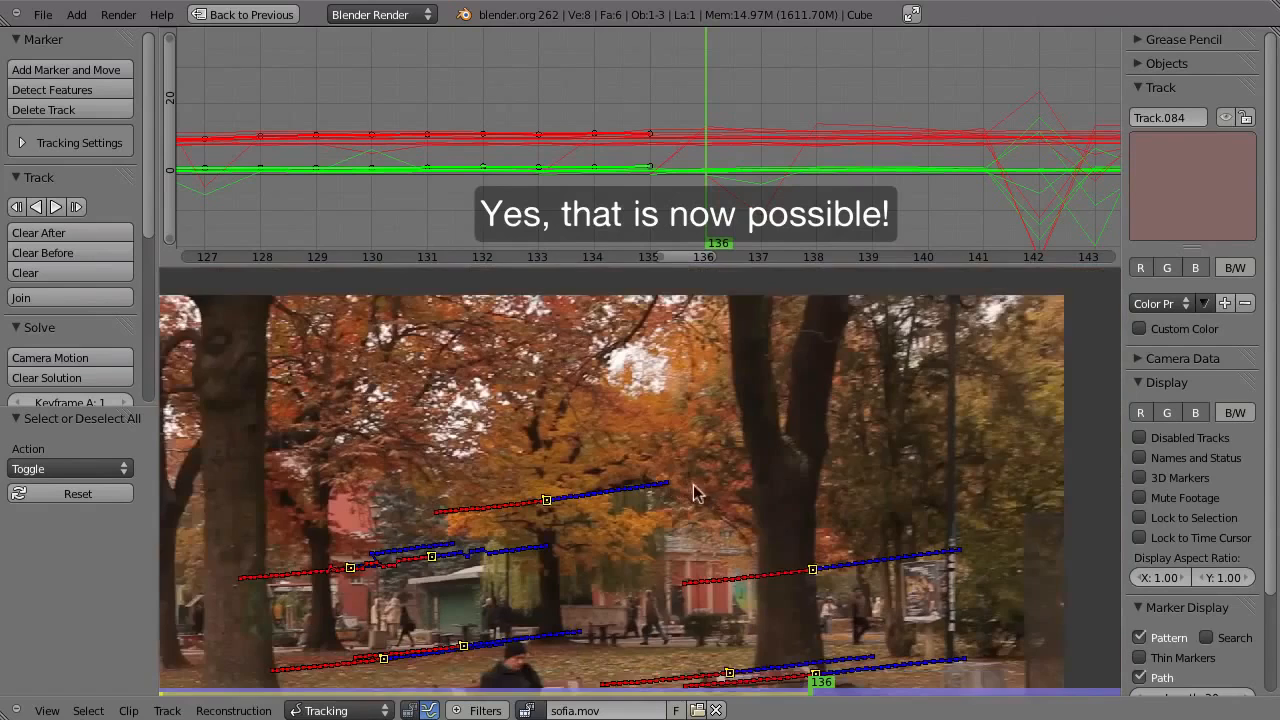
scroll(697, 492, down, 2)
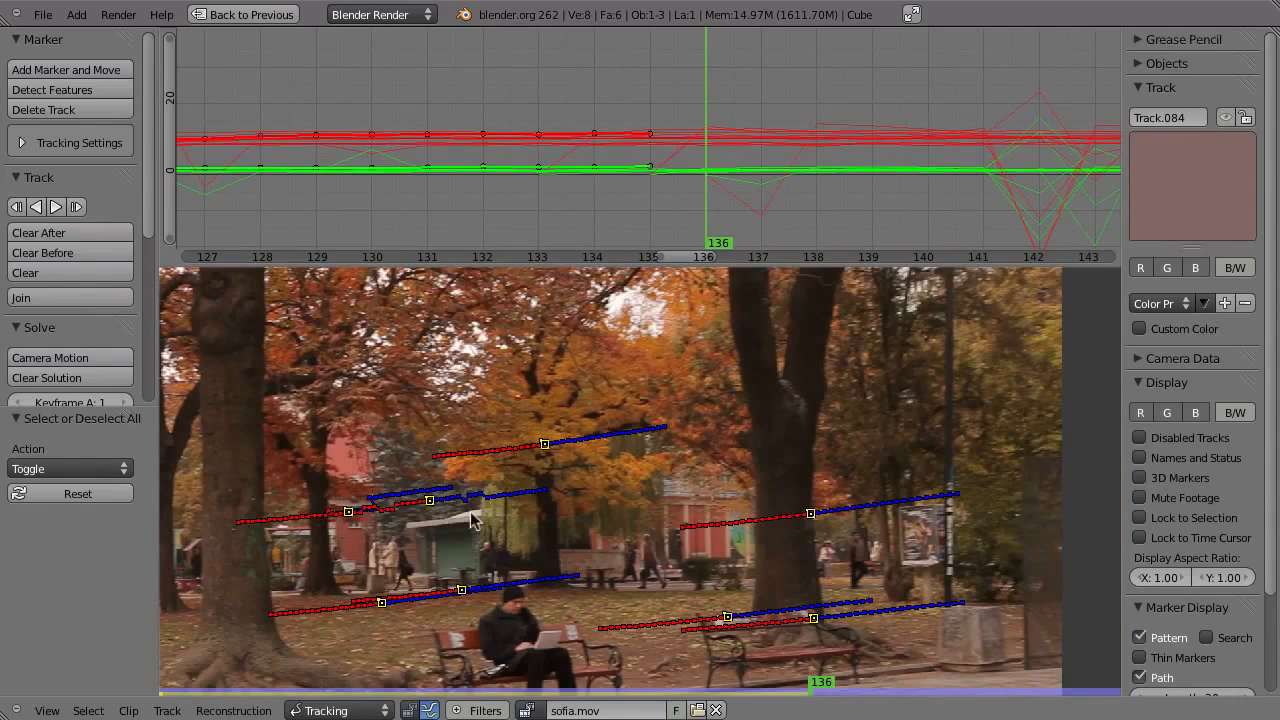
right_click(435, 510)
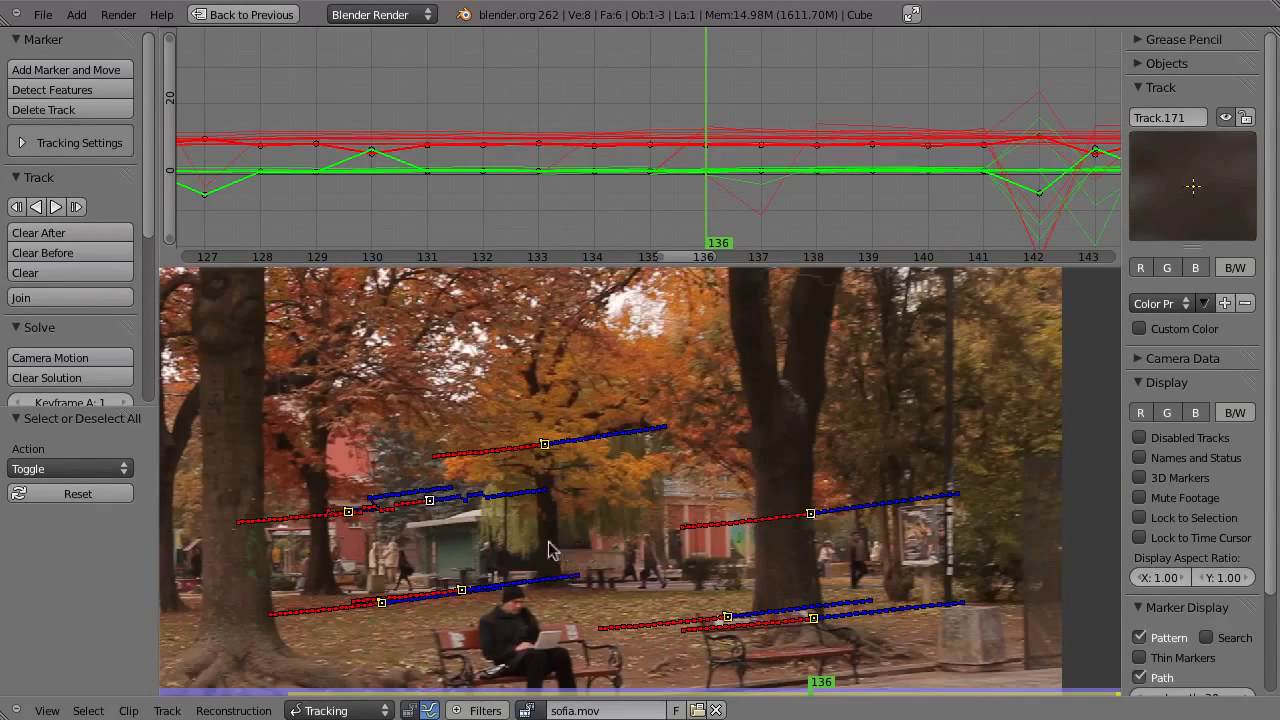
middle_drag(436, 517, 817, 392)
scroll(817, 392, up, 4)
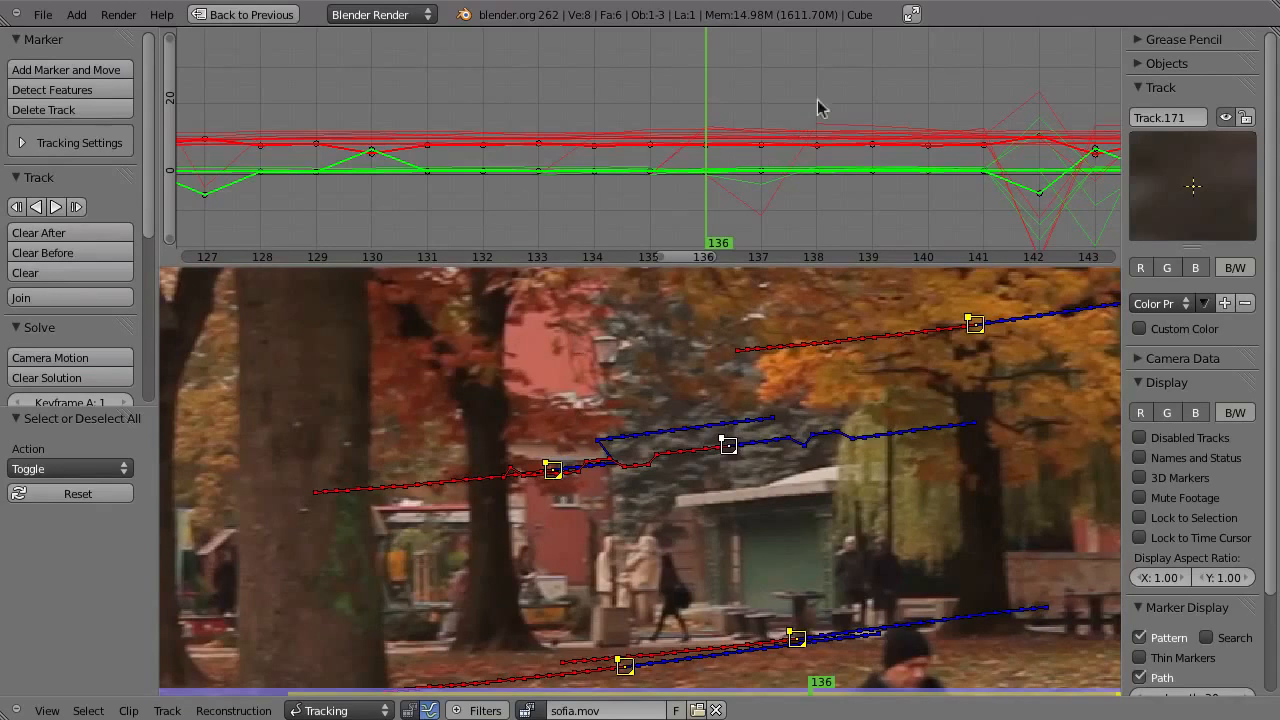
mouse_move(723, 149)
ctrl+middle_down()
mouse_move(723, 106)
mouse_move(740, 151)
mouse_move(724, 183)
mouse_move(736, 119)
mouse_move(726, 161)
ctrl+middle_up()
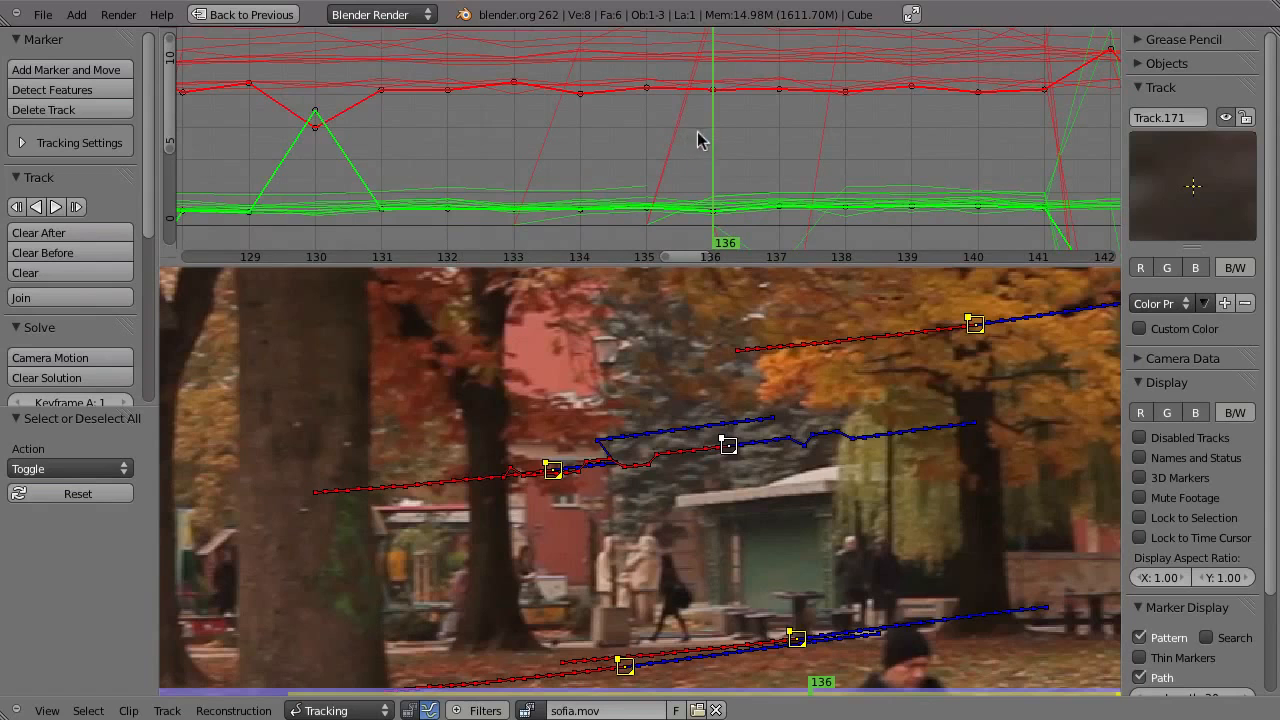
key(x)
click(695, 134)
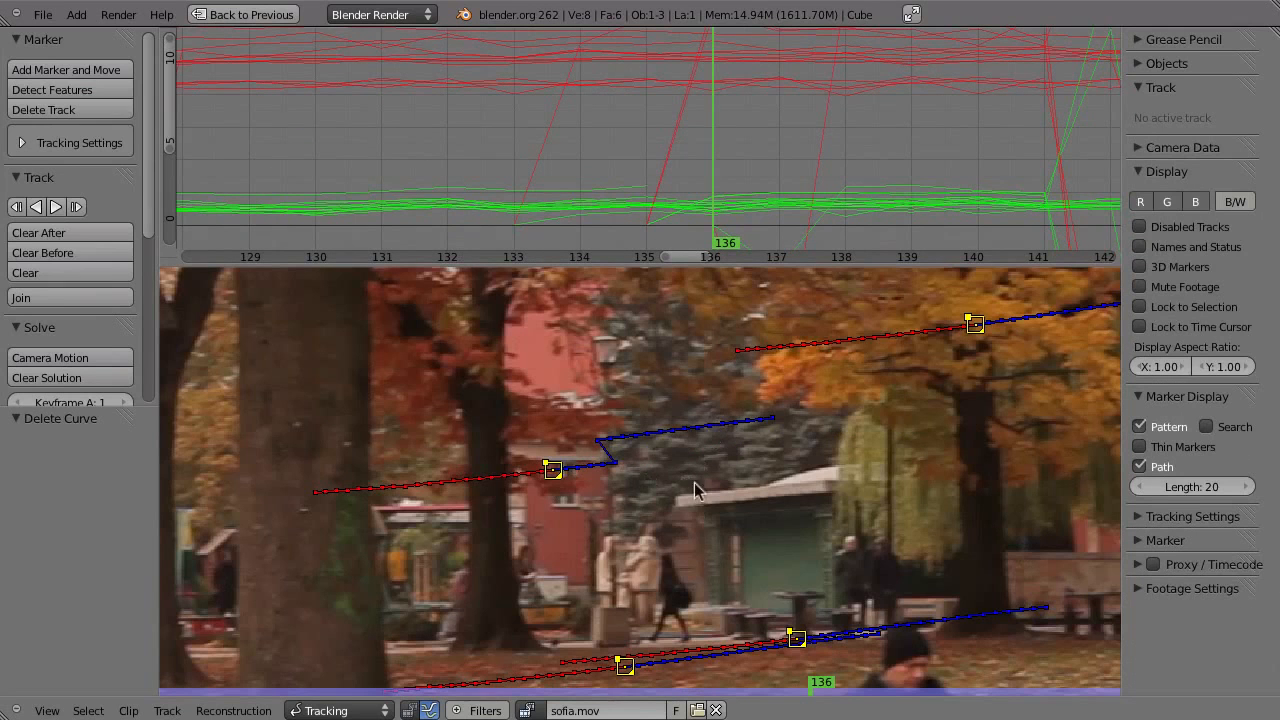
key(ctrl+z)
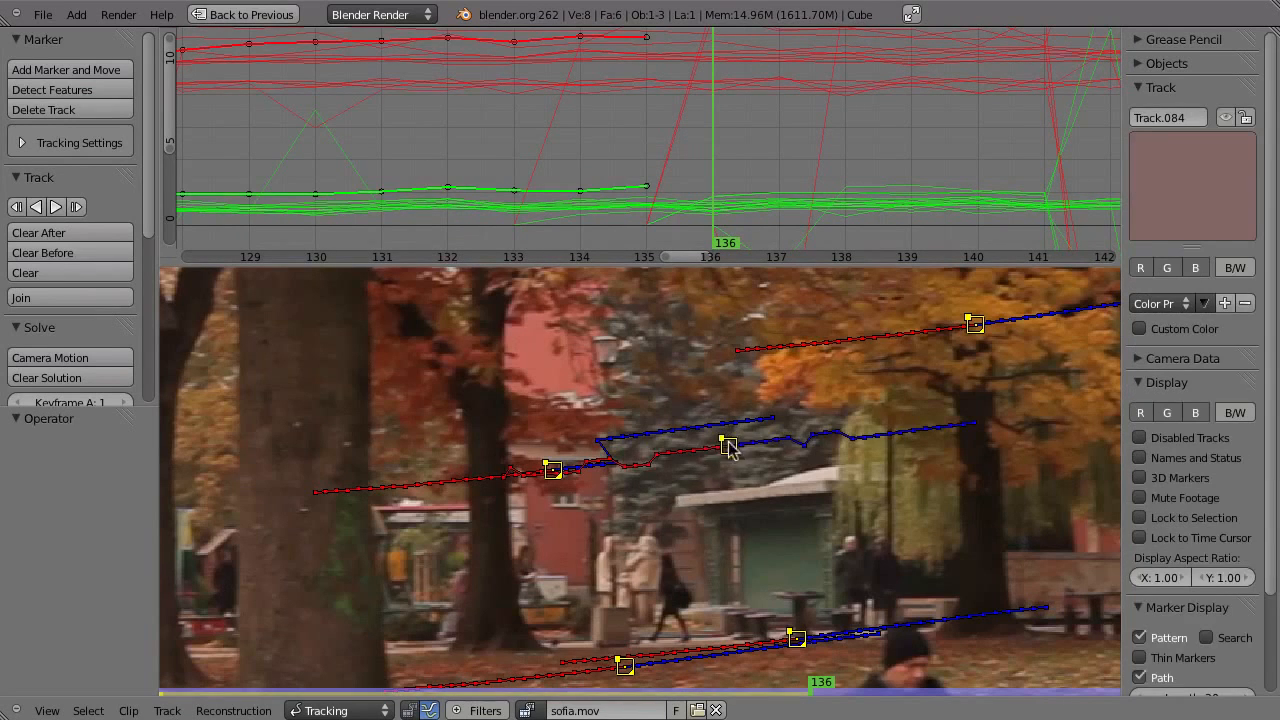
- Reselect the jagged track above the kiosk, try deleting it in the clip view, and undo the deletion
right_click(728, 448)
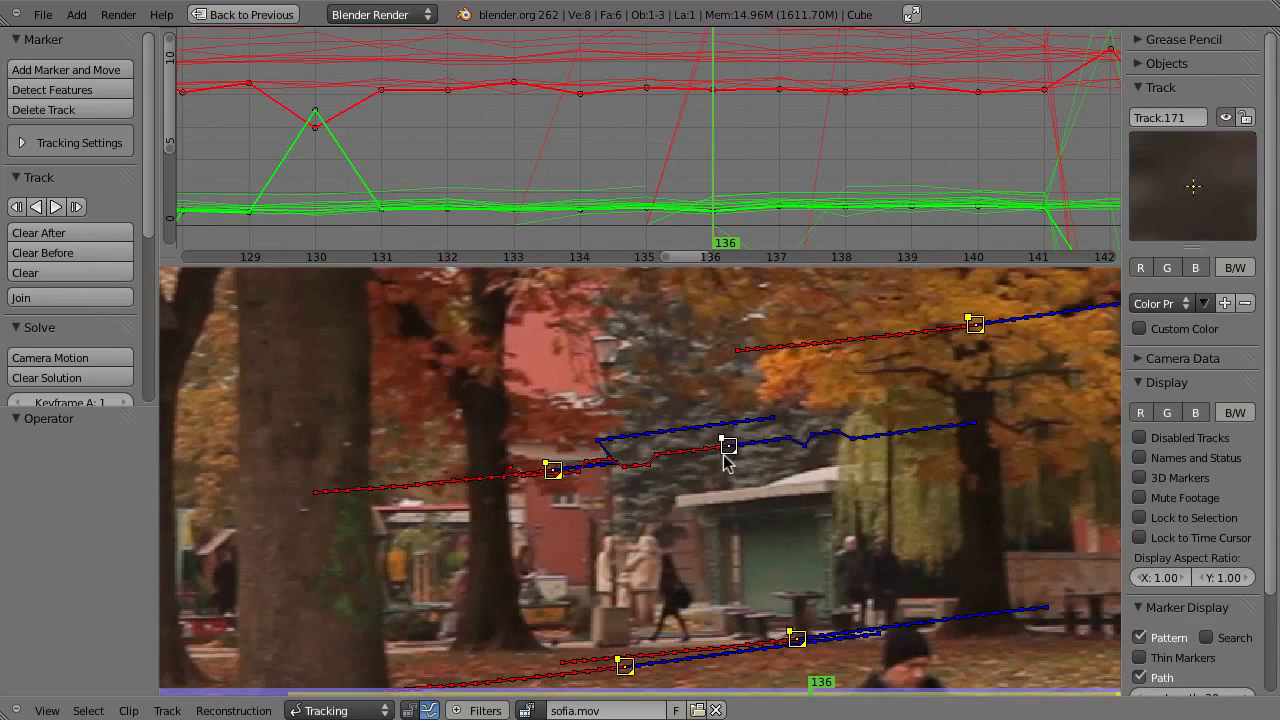
key(x)
click(714, 460)
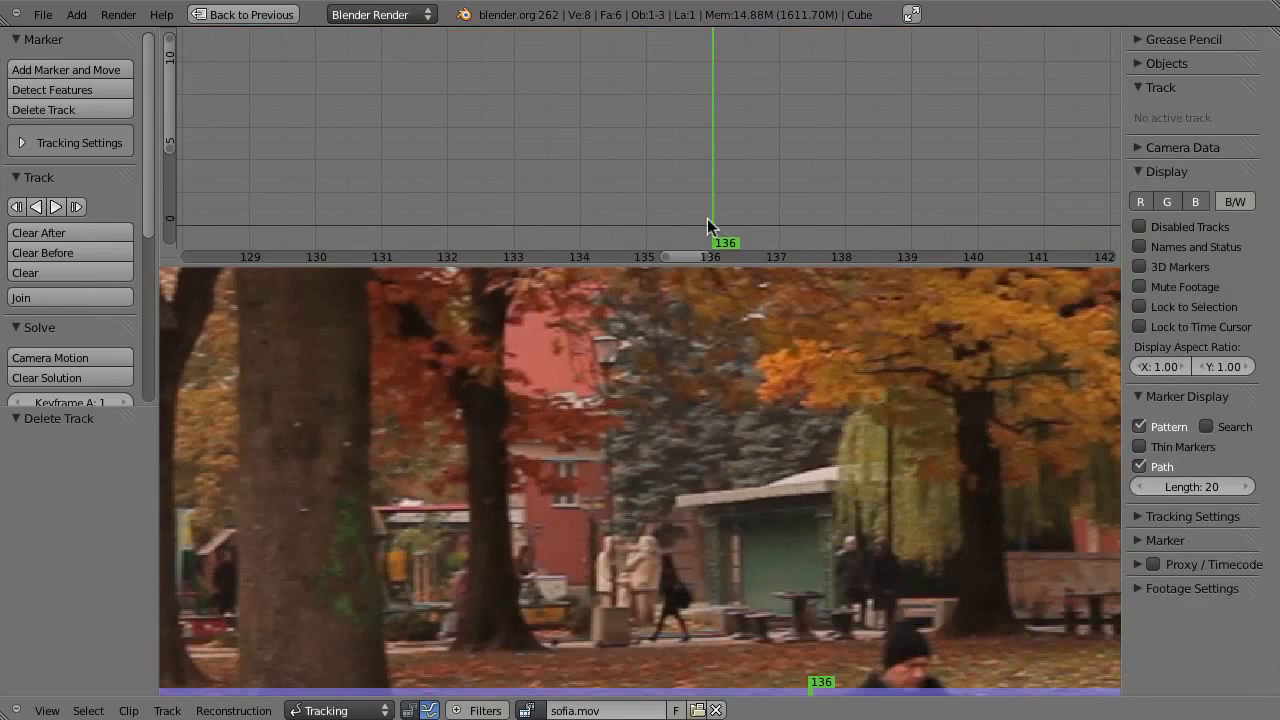
key(ctrl+z)
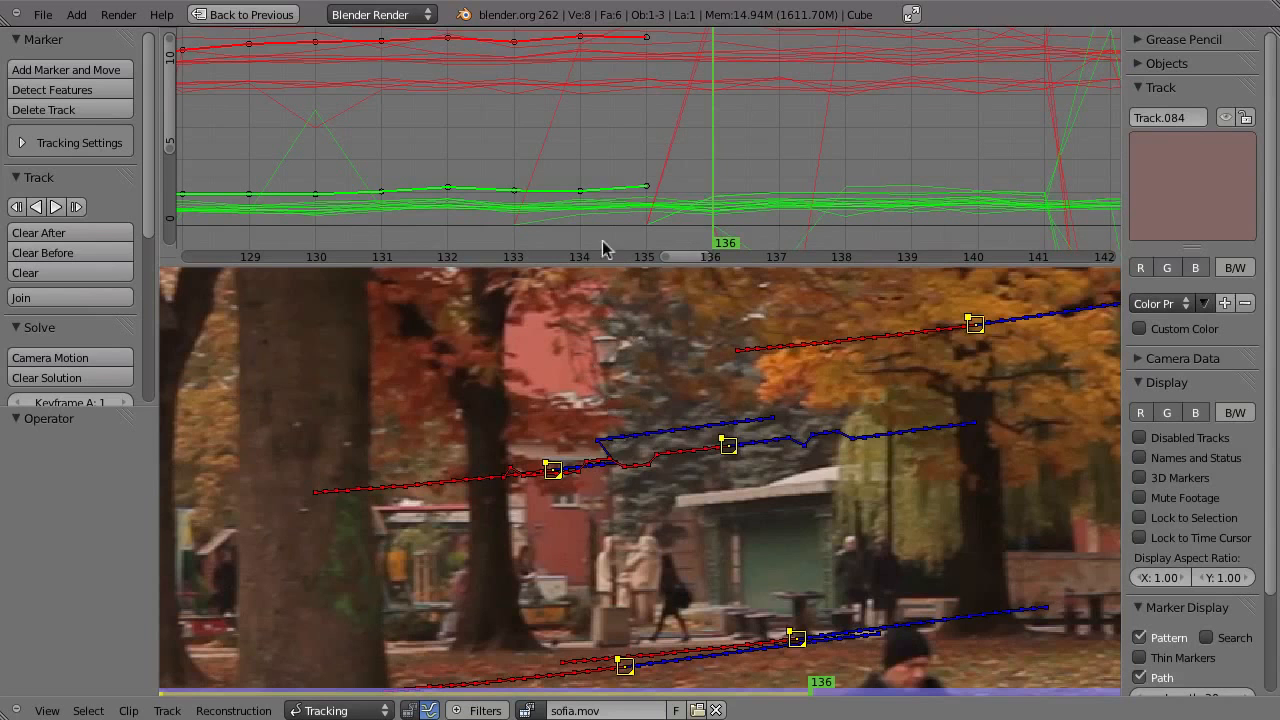
- Make the track on the red building active and scrub between frames 141 and 131 to examine its spikes
ctrl+middle_drag(722, 144, 677, 154)
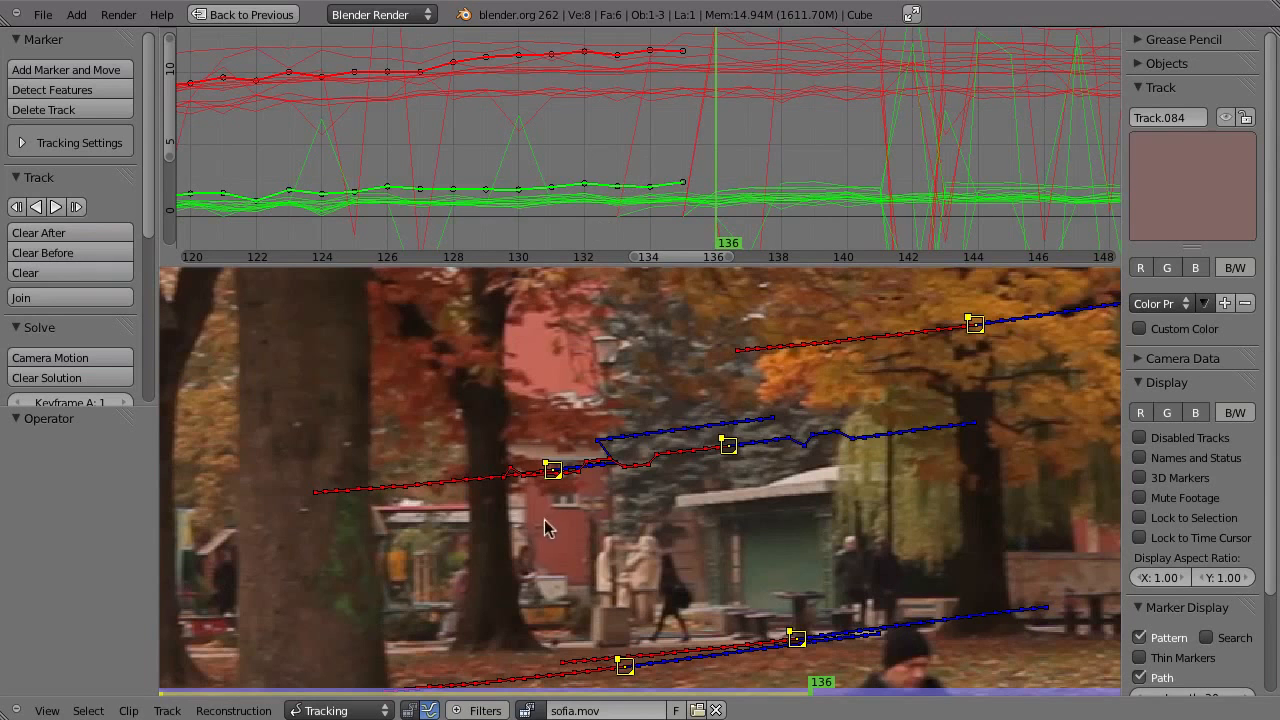
click(553, 476)
middle_drag(826, 187, 680, 194)
drag(507, 204, 655, 215)
key(a)
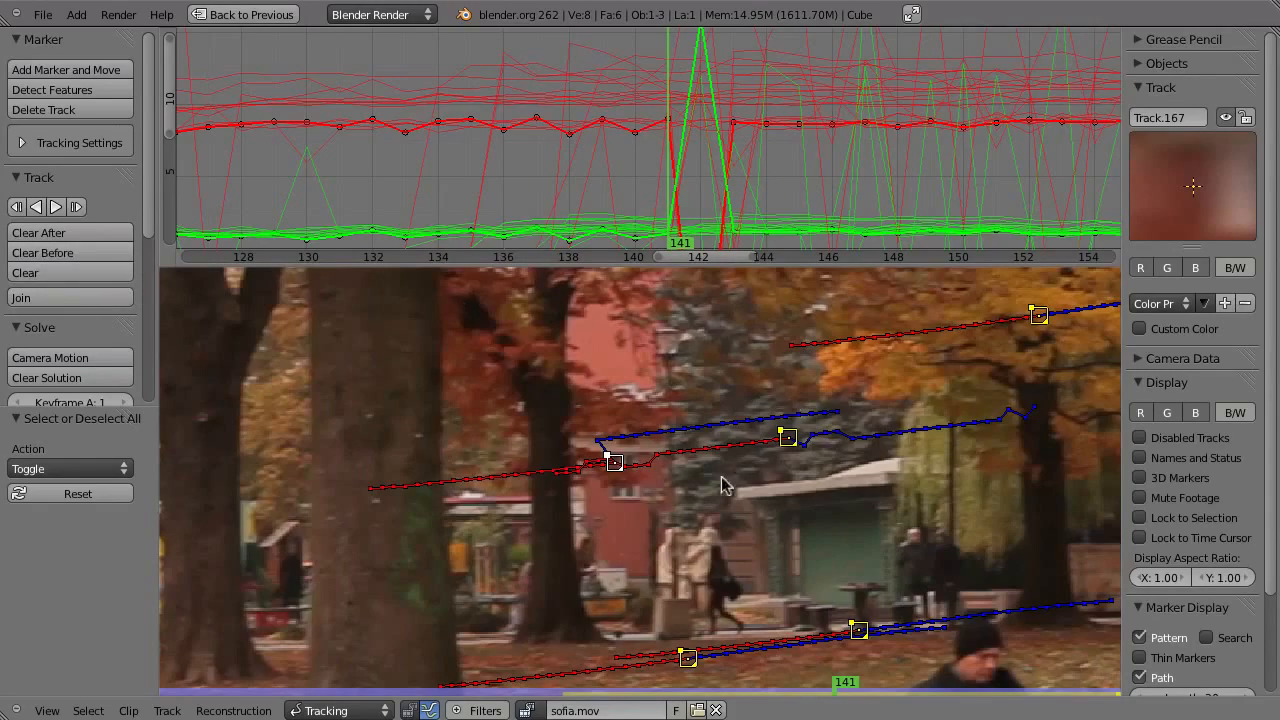
scroll(818, 413, down, 4)
scroll(820, 420, down, 1)
mouse_move(629, 160)
mouse_down()
mouse_move(206, 209)
mouse_move(820, 189)
mouse_move(110, 250)
mouse_move(657, 209)
mouse_move(487, 232)
mouse_move(206, 238)
mouse_move(340, 238)
mouse_up()
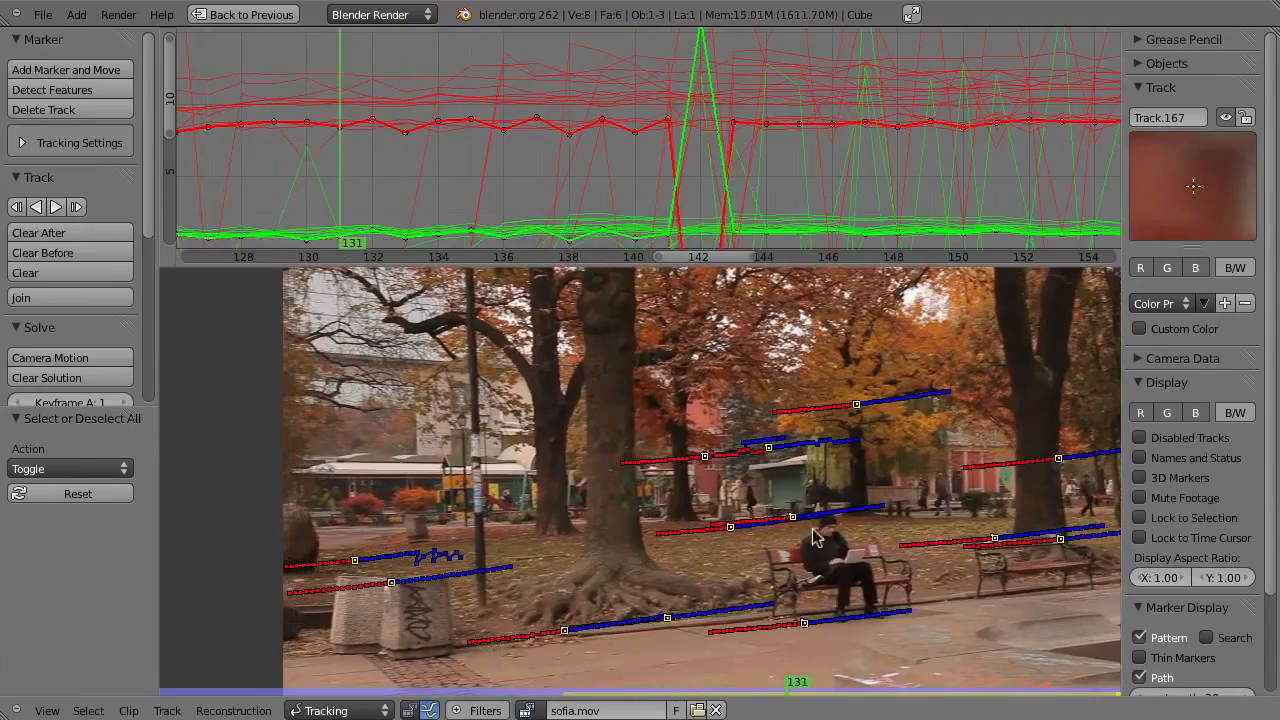
- Select the jagged track above the kiosk, lock the view to it, and scrub from frame 33 to frame 105
click(768, 452)
scroll(770, 462, up, 6)
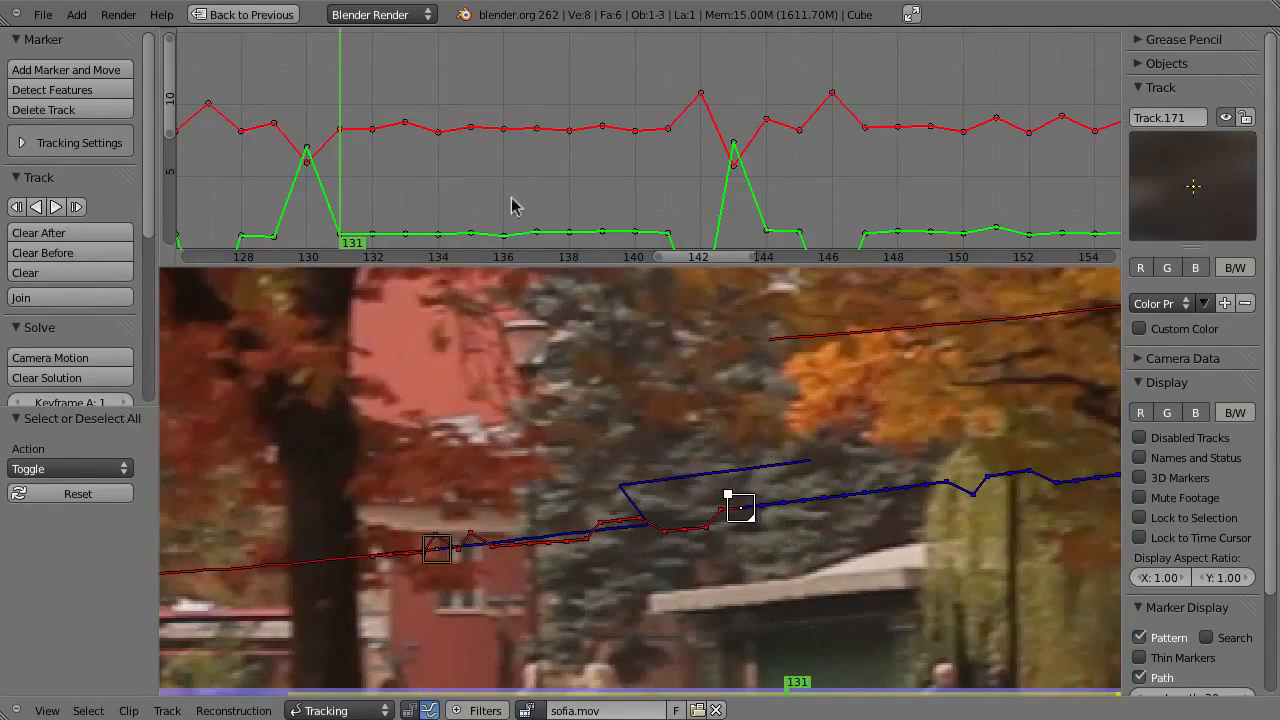
scroll(743, 166, down, 10)
drag(605, 198, 407, 200)
key(l)
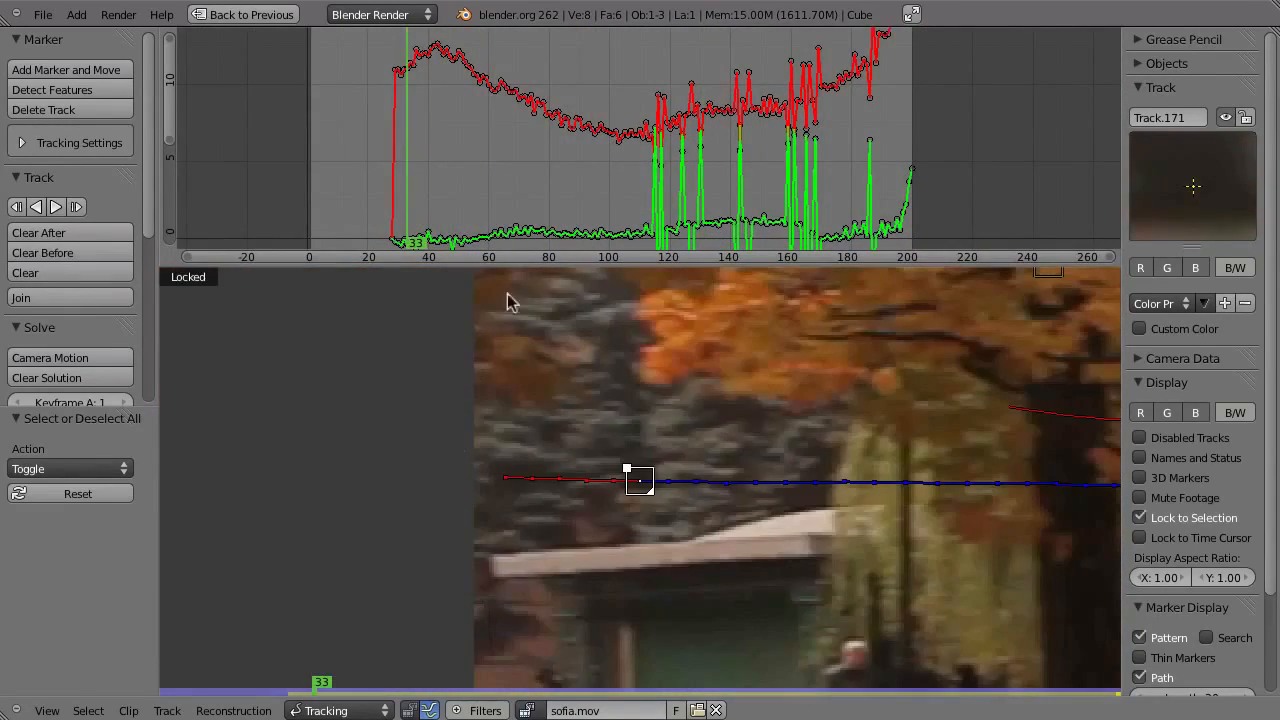
drag(361, 152, 626, 256)
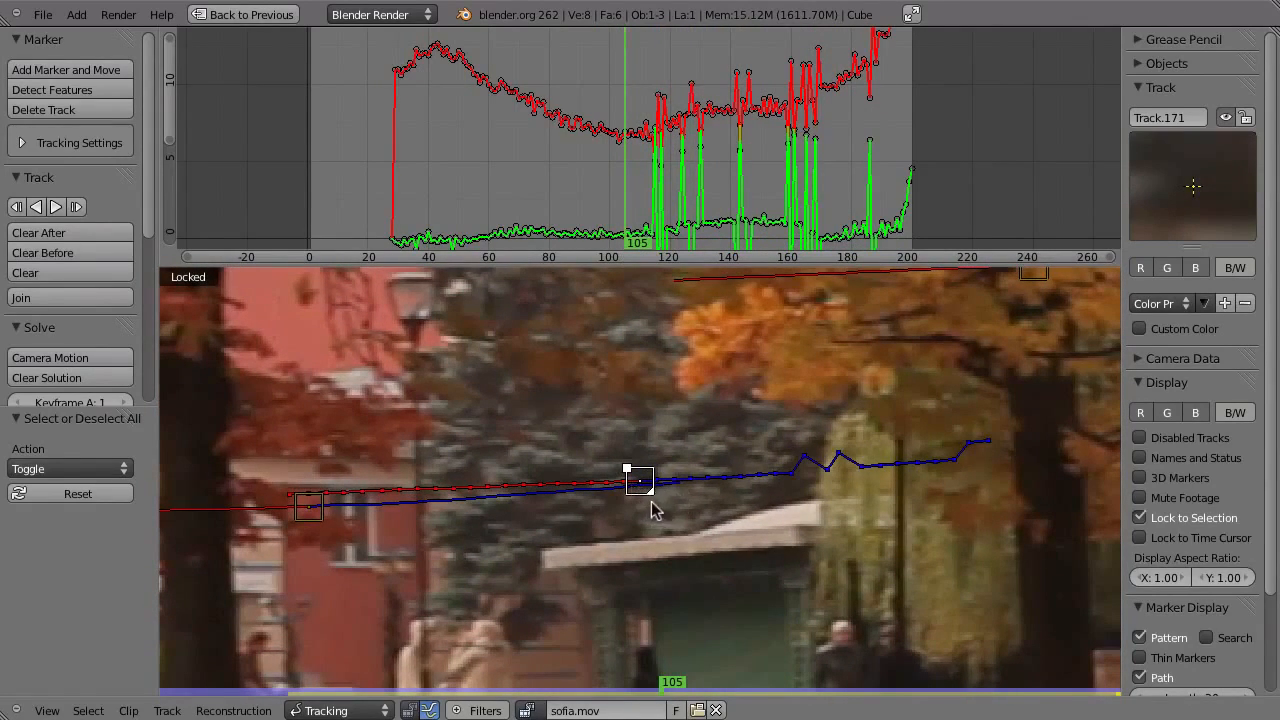
- Unlock the view from the selection and clear the selected track's path after frame 105
key(l)
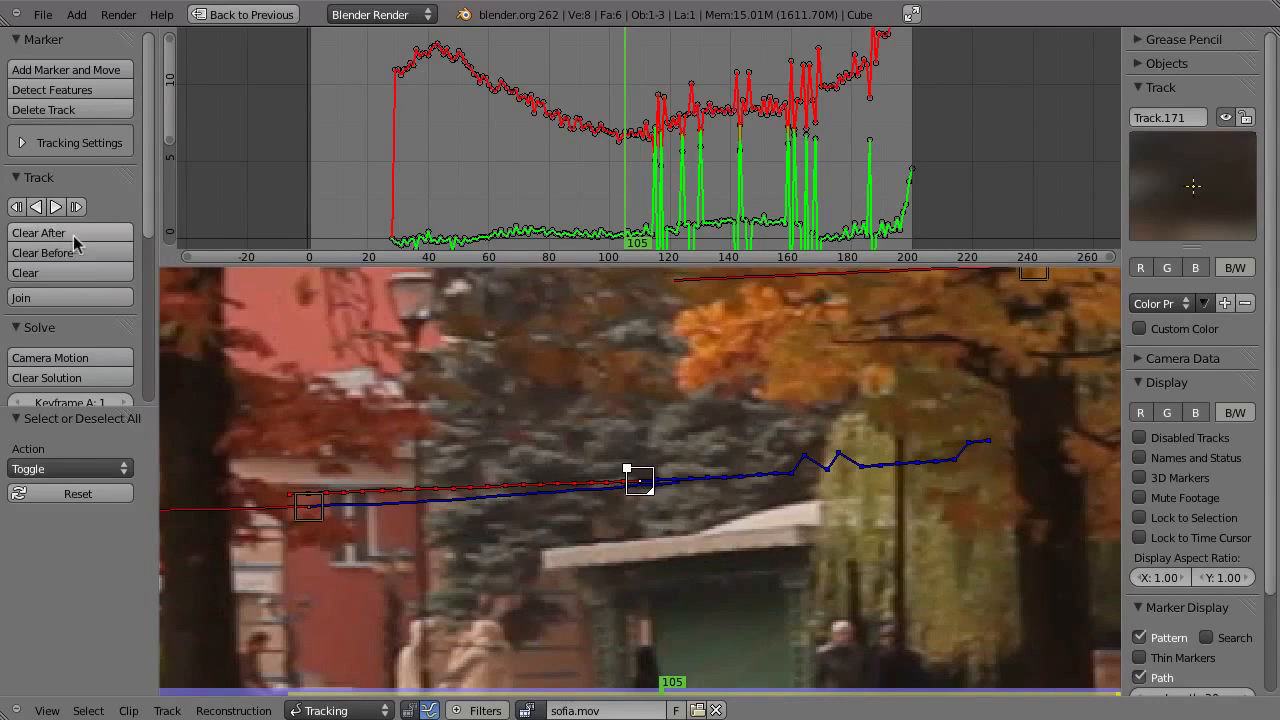
key(alt+t)
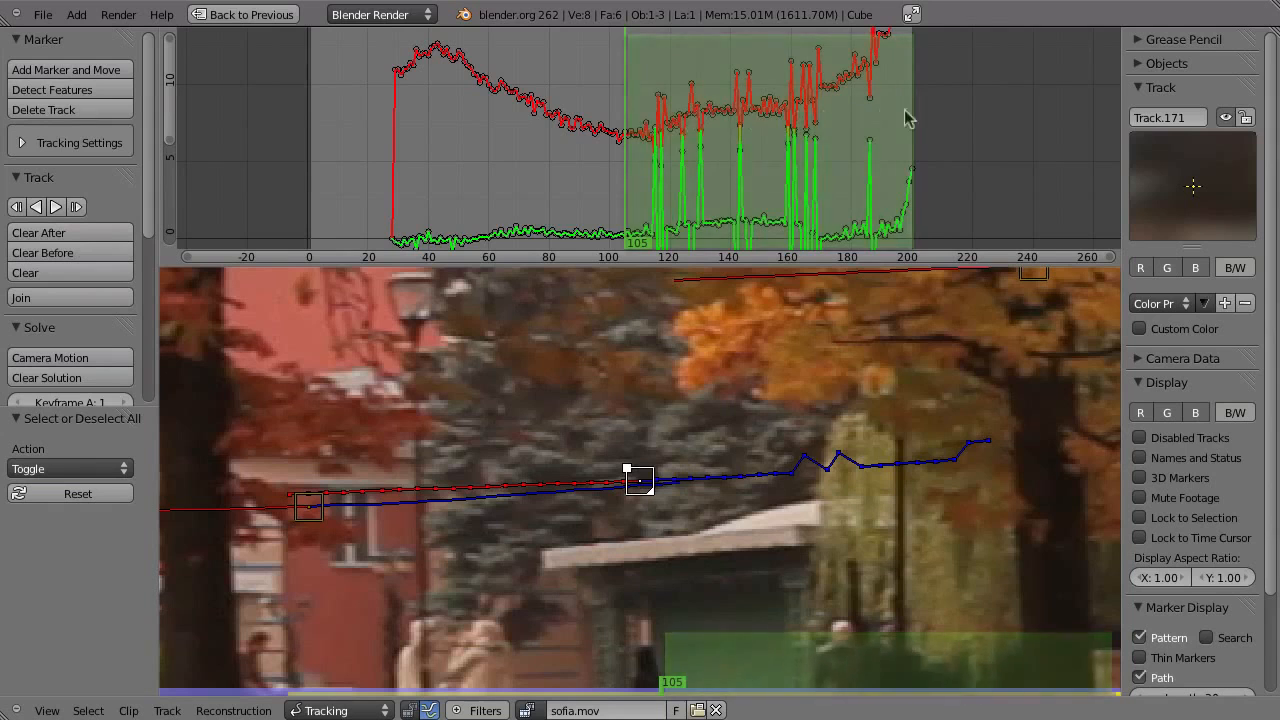
key(alt+t)
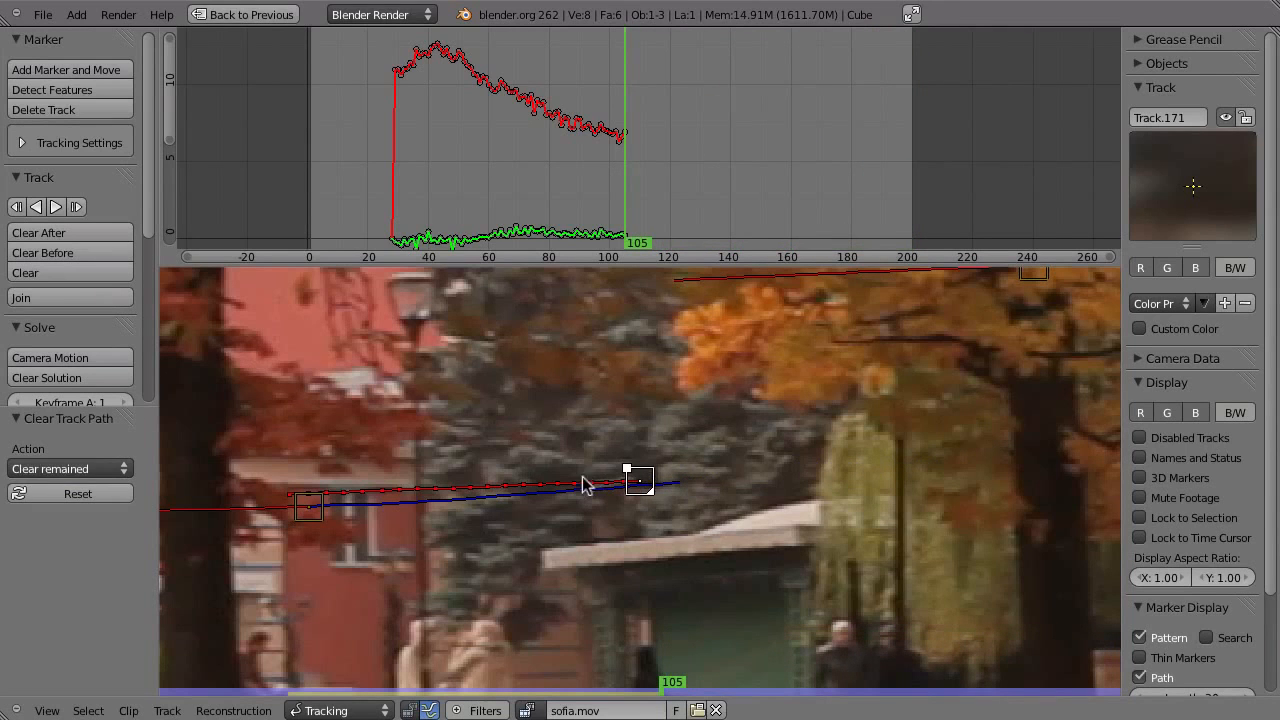
- Undo the last path clearing, try clearing the selected track's path before frame 105, and undo that too
key(ctrl+z)
key(shift+t)
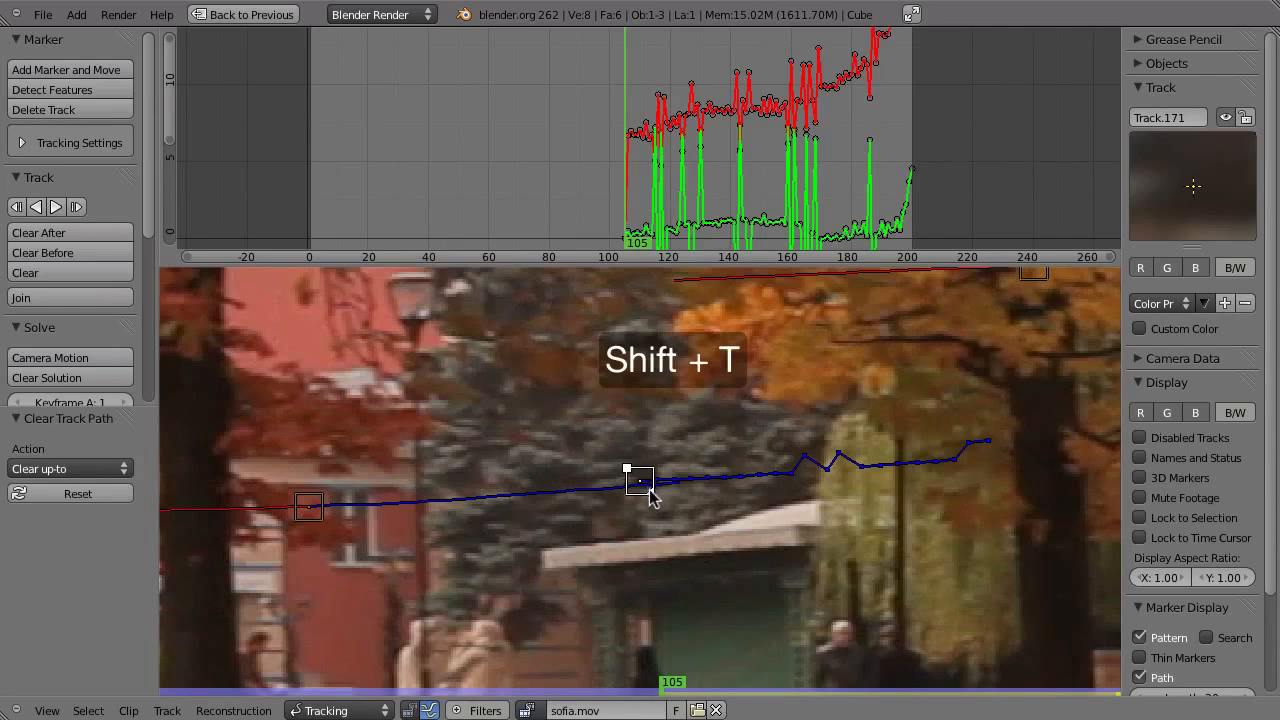
key(ctrl+z)
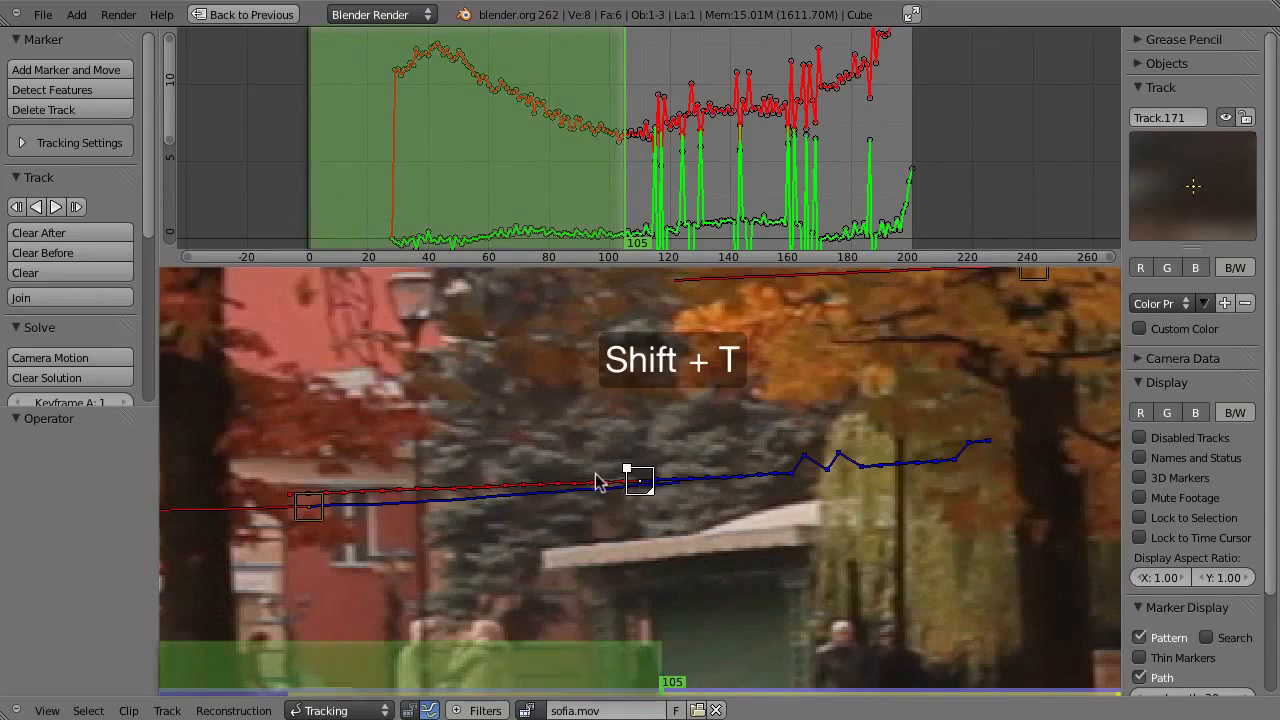
- Clear the selected track's path after frame 110 and scrub back to frame 91
mouse_move(587, 195)
mouse_down()
mouse_move(541, 211)
mouse_move(640, 225)
mouse_up()
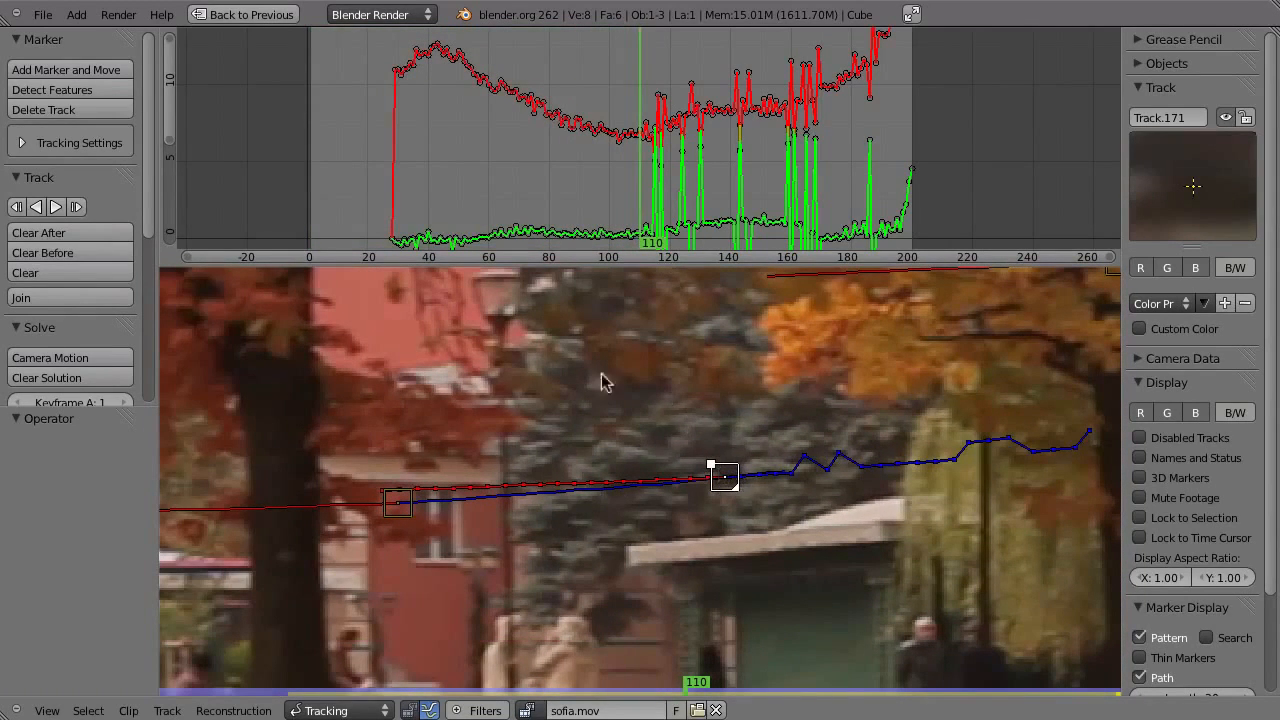
click(63, 235)
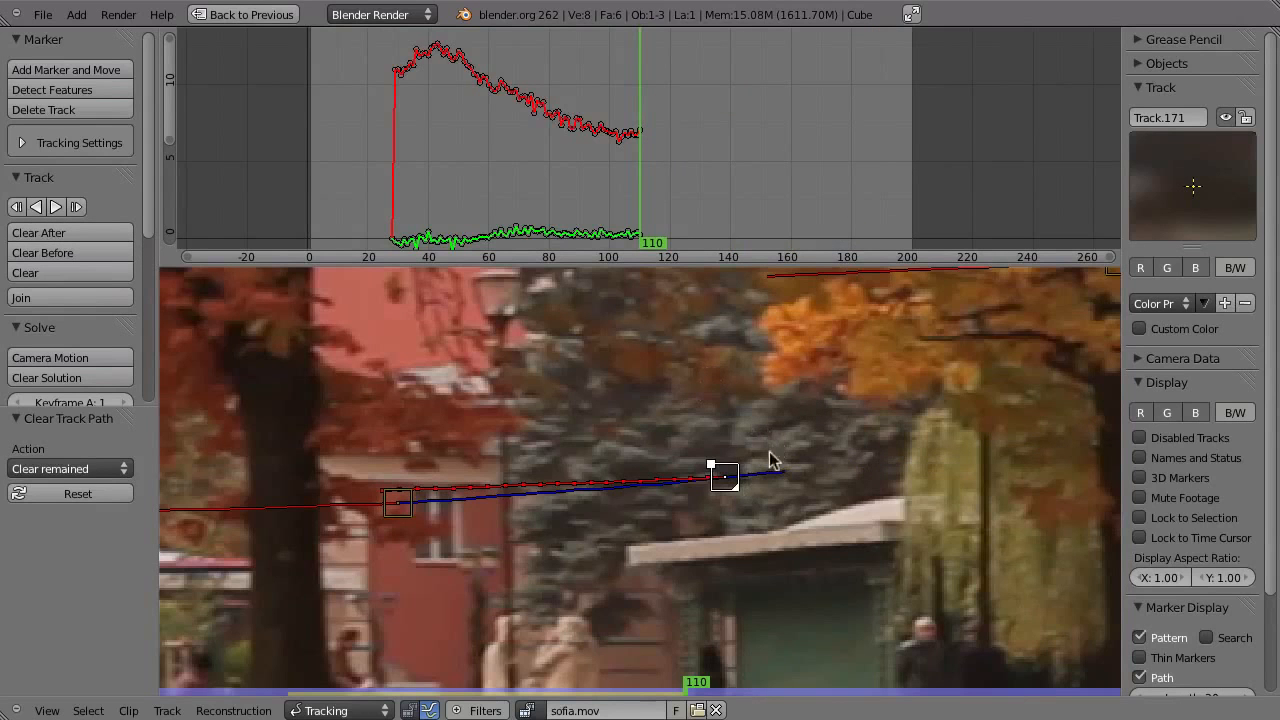
drag(620, 152, 583, 200)
scroll(597, 447, down, 1)
middle_drag(425, 481, 628, 447)
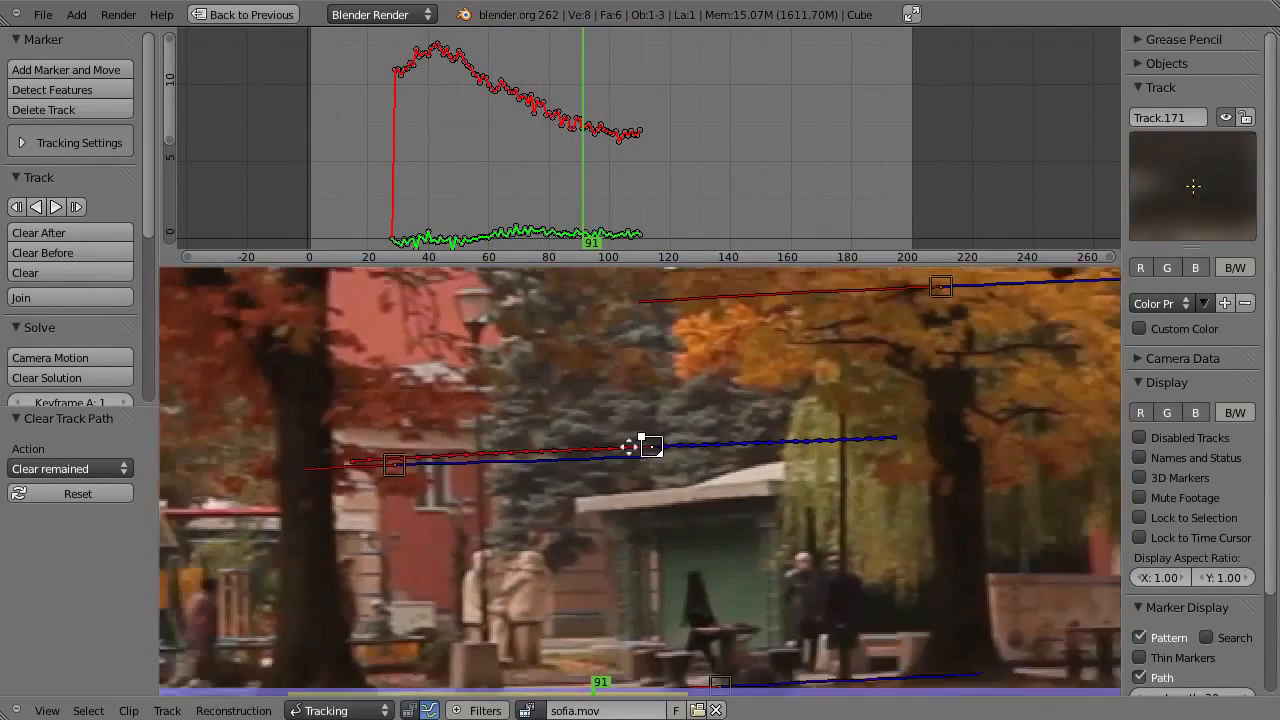
- Select all tracks in the footage so their curves are shown in the graph
scroll(628, 447, down, 1)
key(a)
key(a)
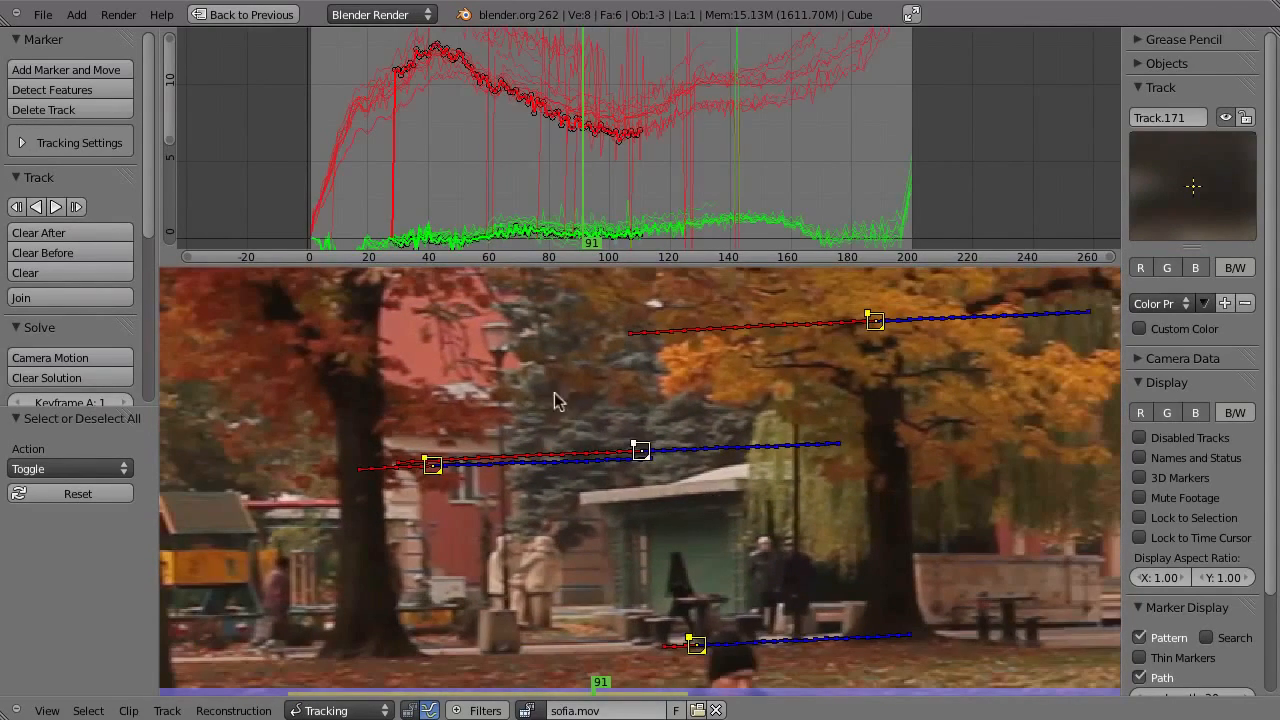
- Try clearing the remaining path of all selected tracks after frame 91, and undo the clearing
scroll(614, 200, up, 8)
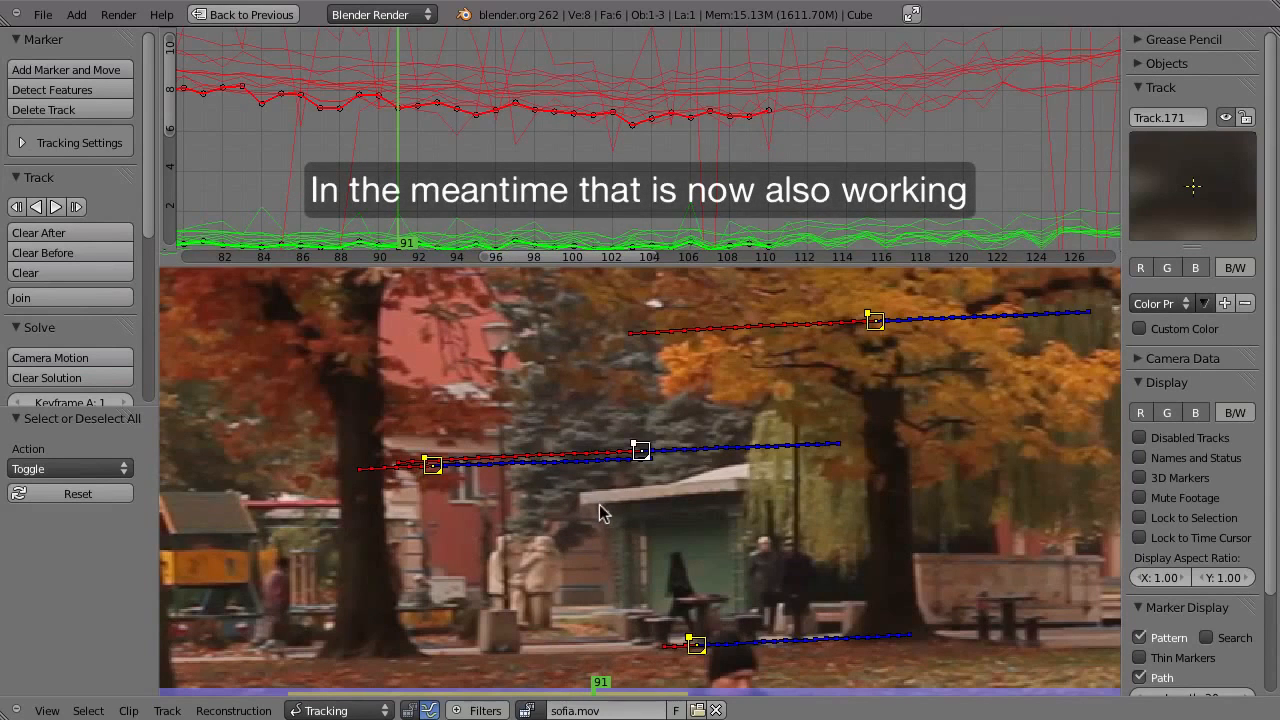
key(shift+t)
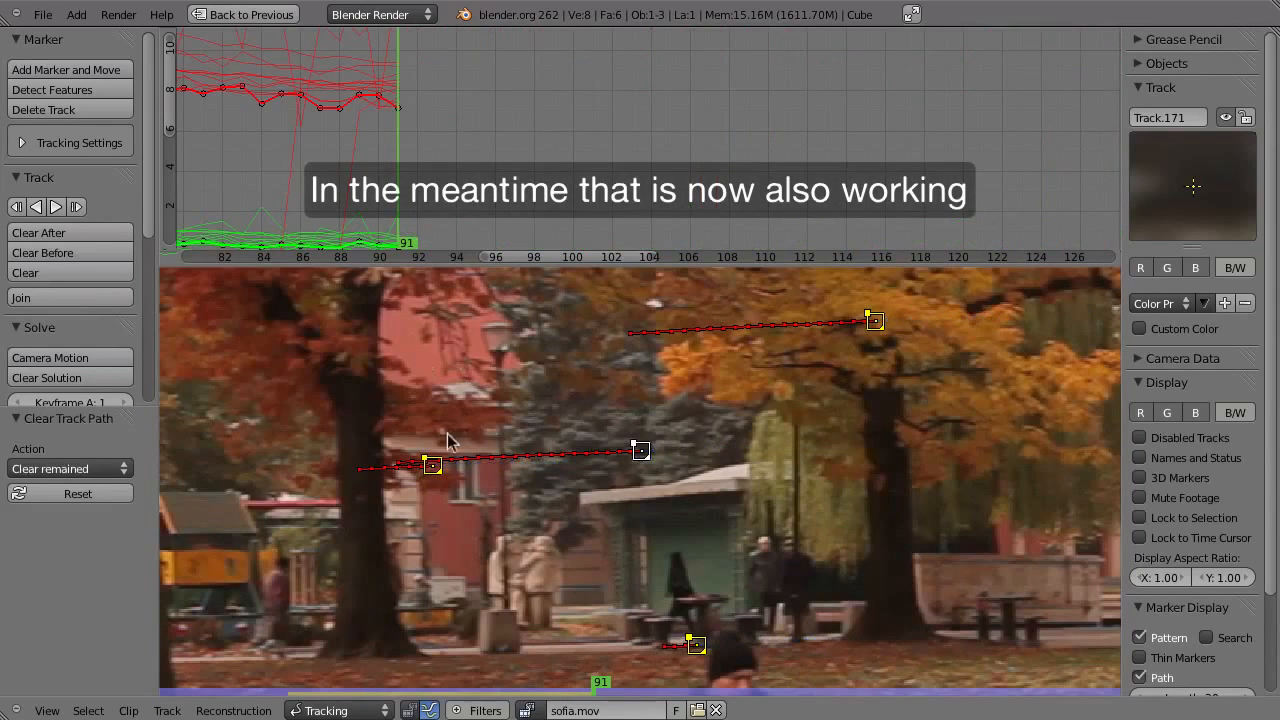
key(ctrl+z)
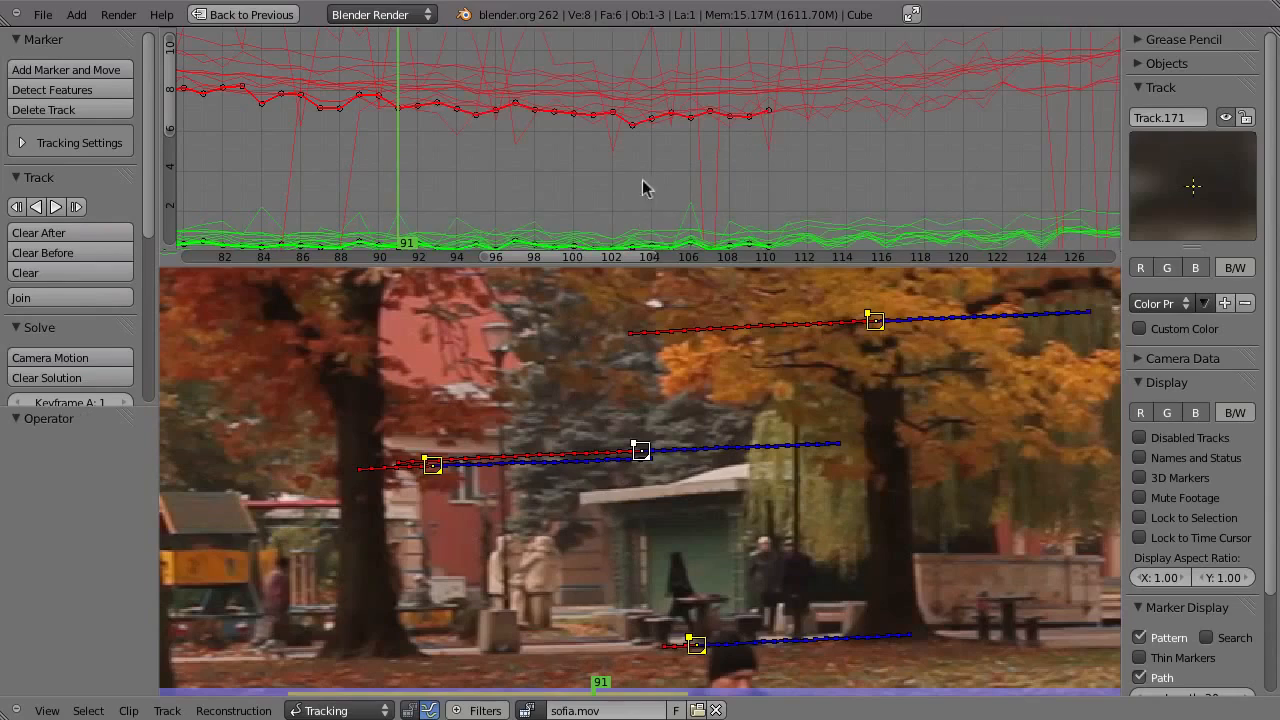
- Pick two curves with sharp downward spikes in the graph and delete them
mouse_move(585, 148)
ctrl+middle_down()
mouse_move(589, 177)
mouse_move(540, 189)
mouse_move(771, 149)
mouse_move(663, 177)
mouse_move(680, 214)
mouse_move(743, 166)
mouse_move(585, 160)
ctrl+middle_up()
right_click(636, 146)
key(x)
right_click(765, 168)
key(x)
- Delete the curve of the red building's track, which spikes near frame 142, and frame the whole graph
right_click(985, 190)
middle_drag(985, 190, 794, 217)
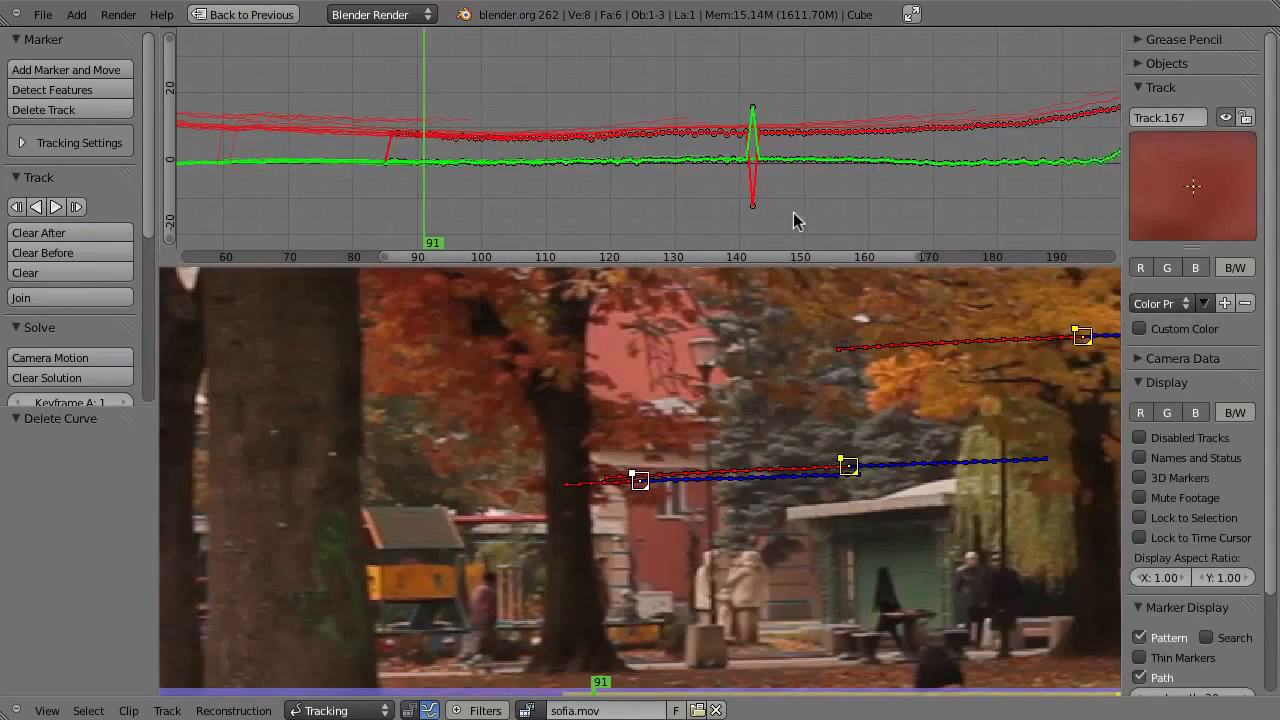
key(x)
key(Home)
ctrl+middle_drag(606, 139, 723, 149)
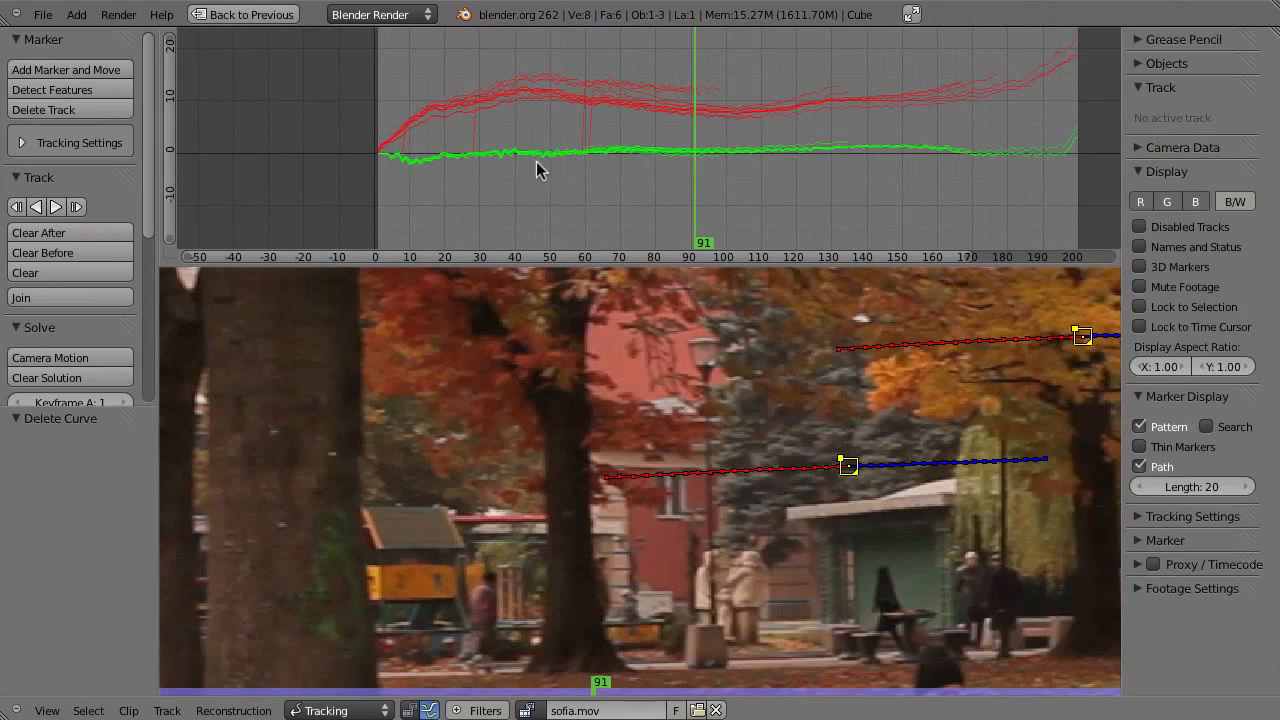
- Select the curve starting near frame 60 and scrub between frames 60 and 197 to examine its track
right_click(477, 137)
middle_drag(471, 143, 630, 137)
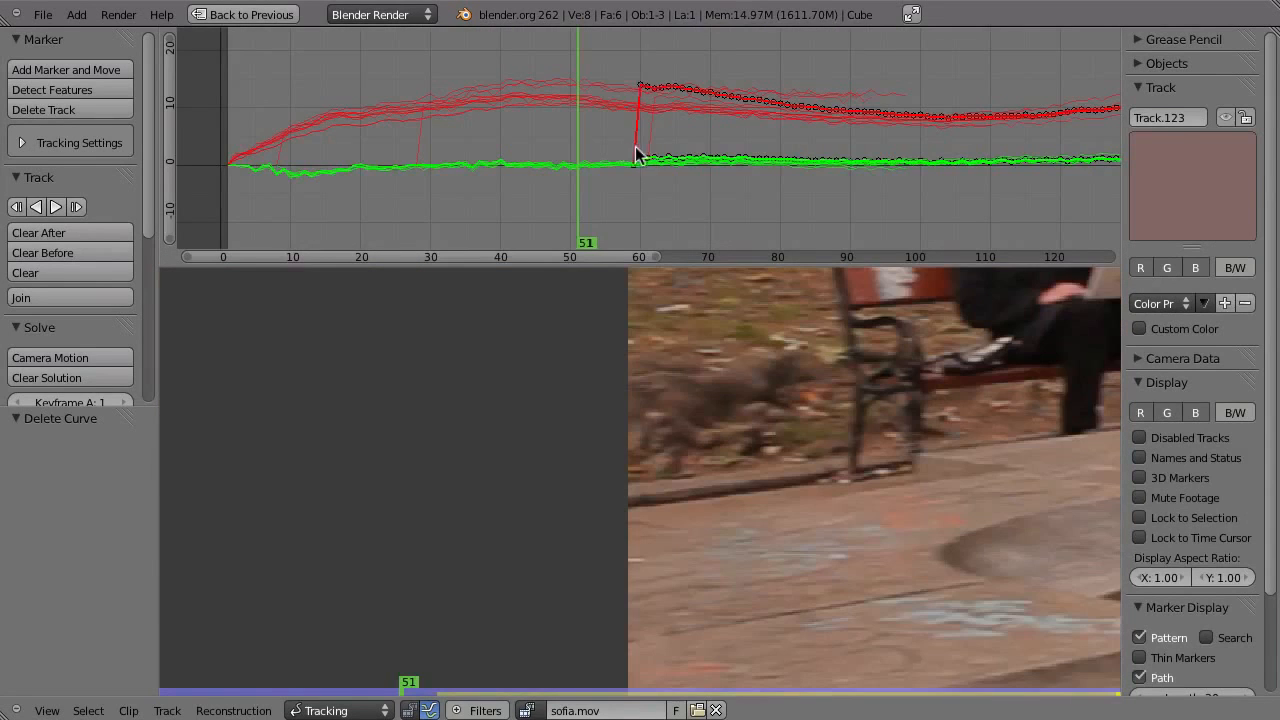
mouse_move(638, 148)
mouse_down()
mouse_move(612, 182)
mouse_move(646, 175)
mouse_move(632, 175)
mouse_move(641, 145)
mouse_up()
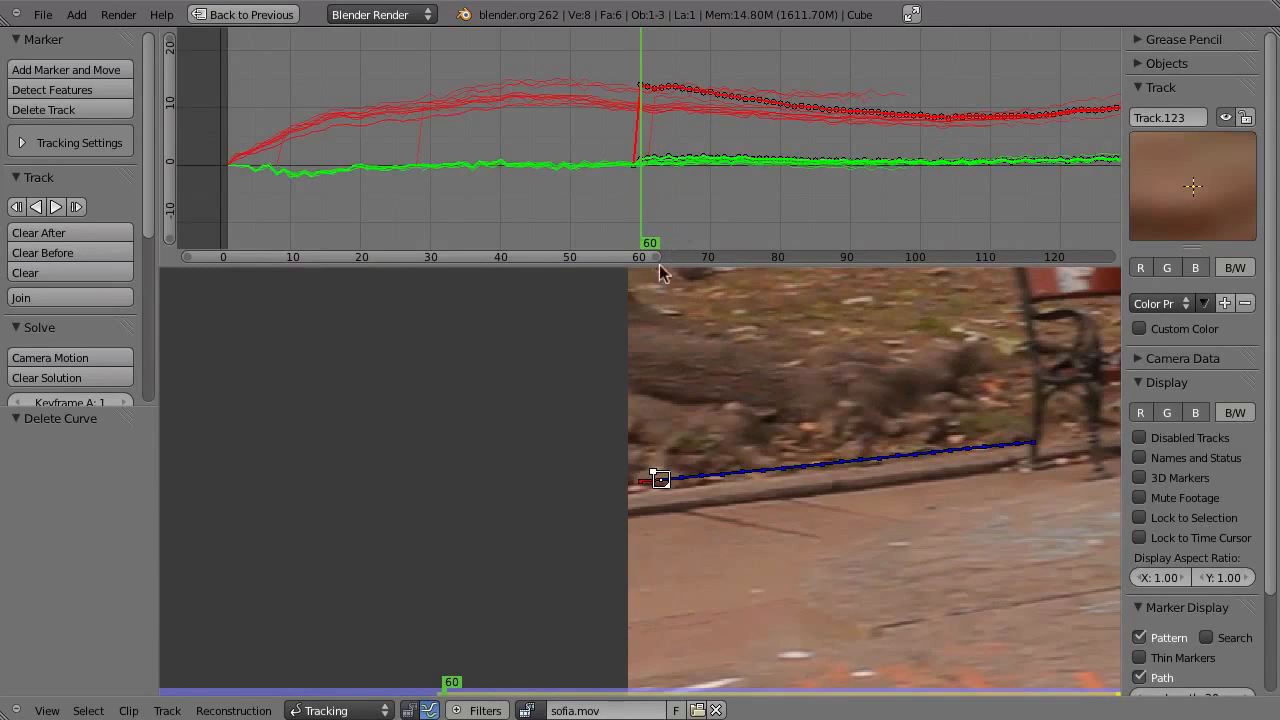
ctrl+middle_drag(762, 138, 483, 172)
drag(418, 213, 870, 204)
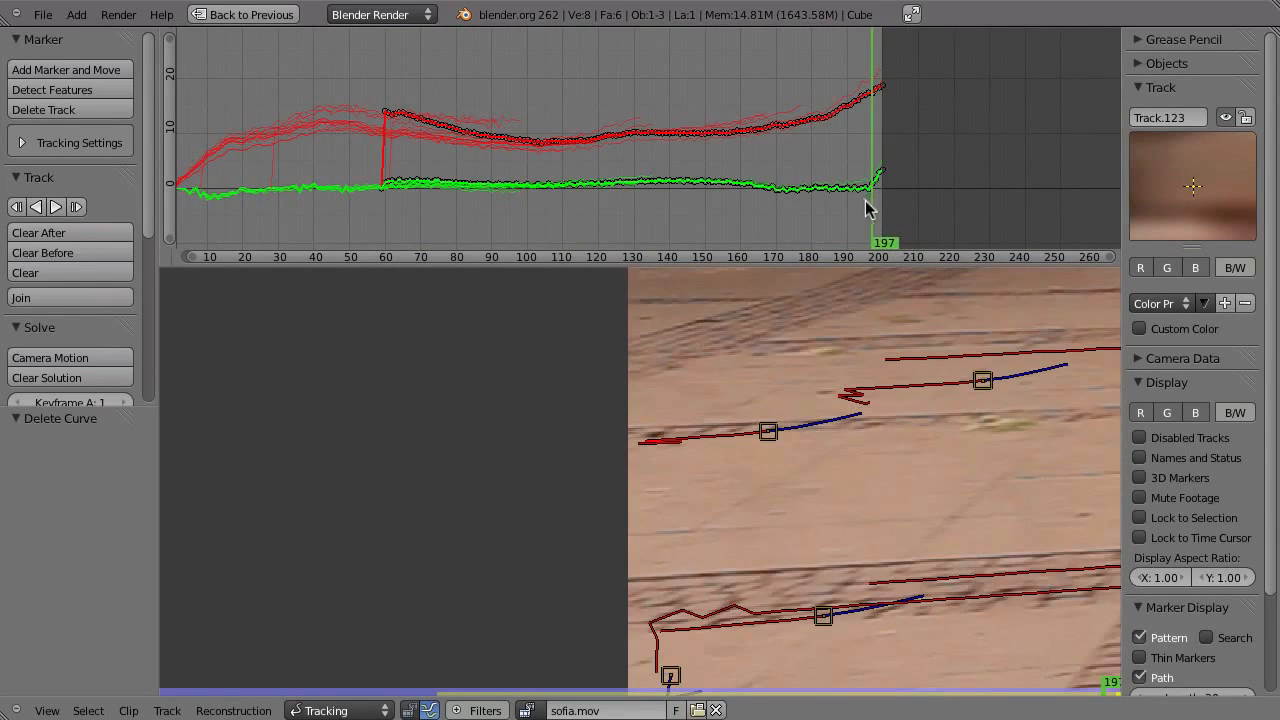
- Isolate the curb track, lock the view to it, and play the footage from frame 141 to check it
key(l)
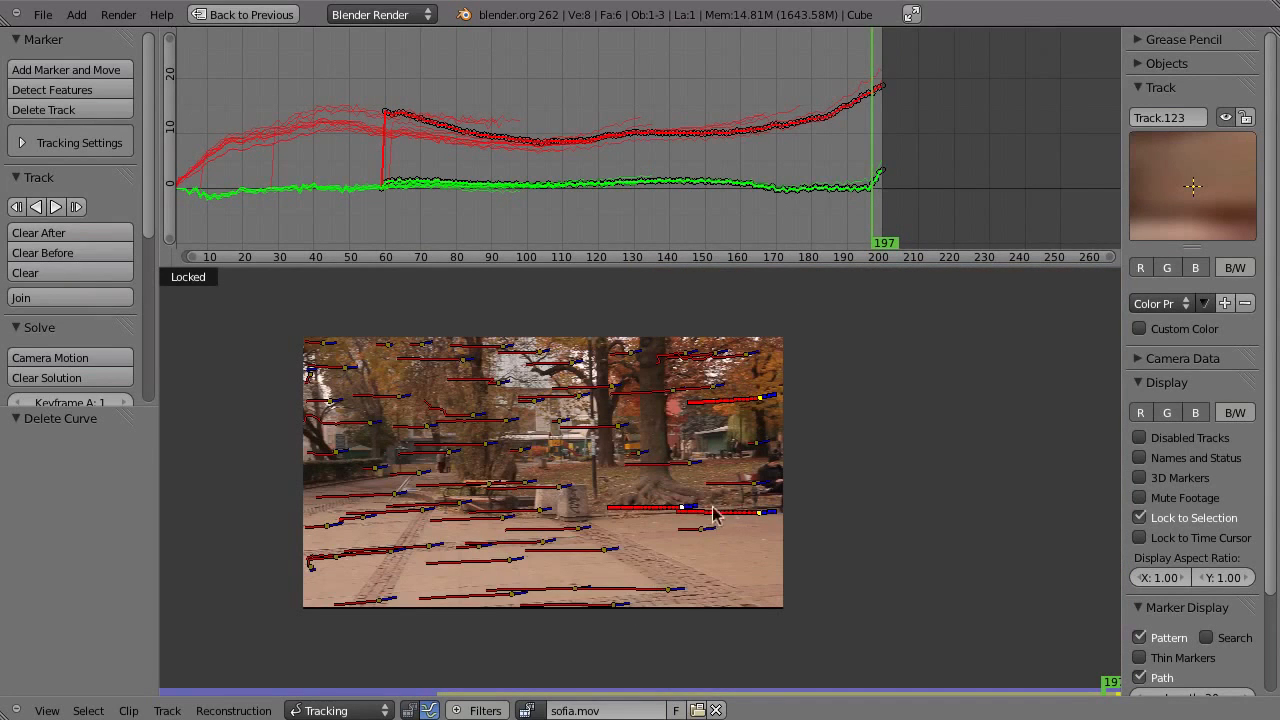
key(a)
scroll(651, 497, up, 4)
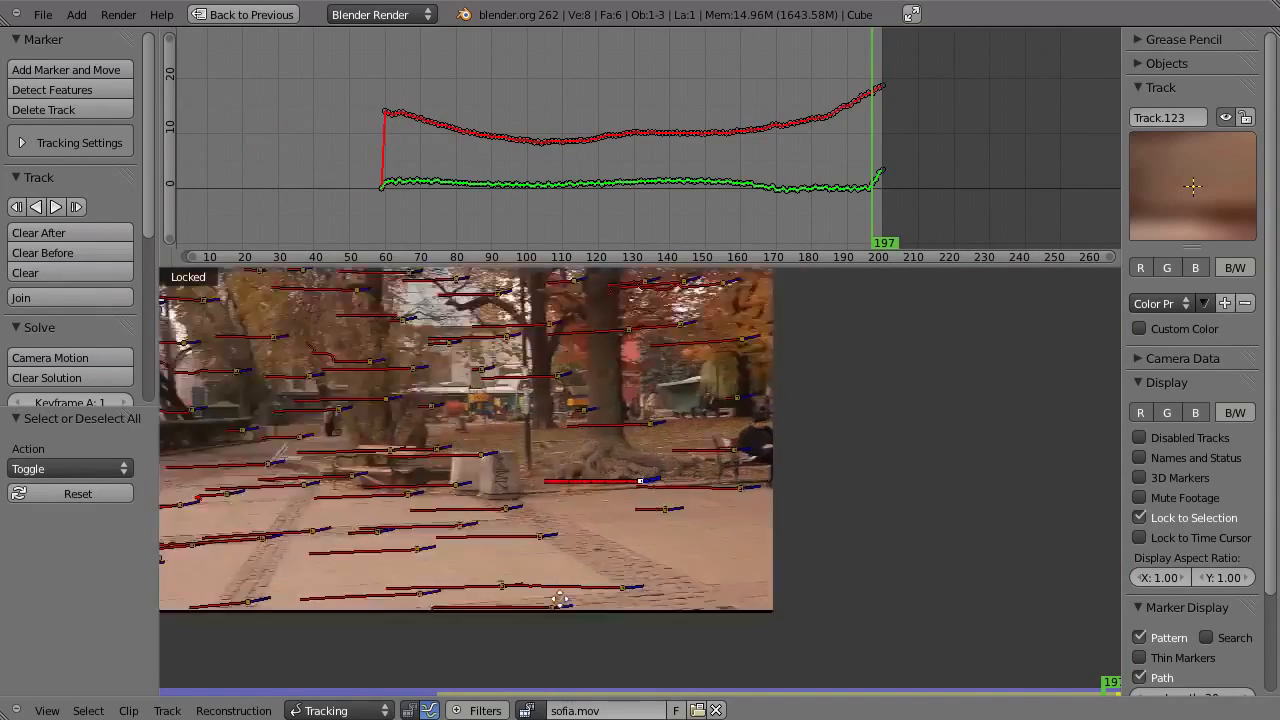
drag(868, 172, 697, 195)
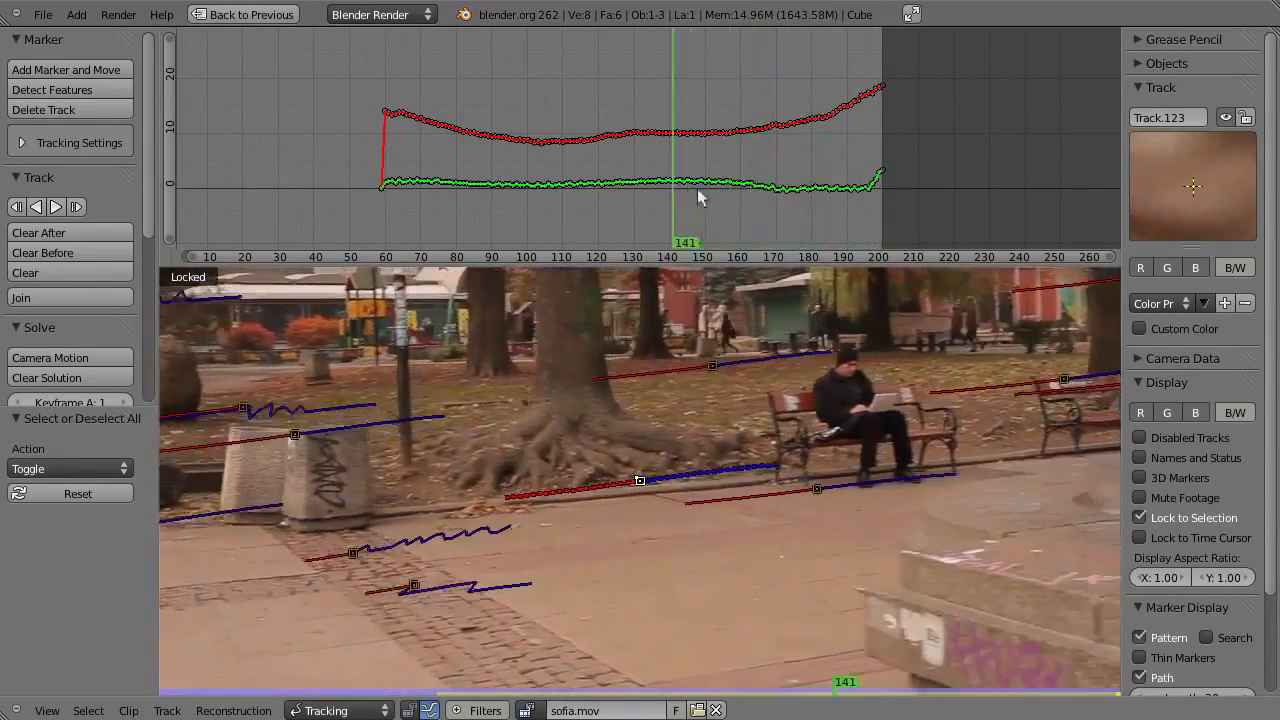
key(alt+a)
scroll(672, 490, up, 4)
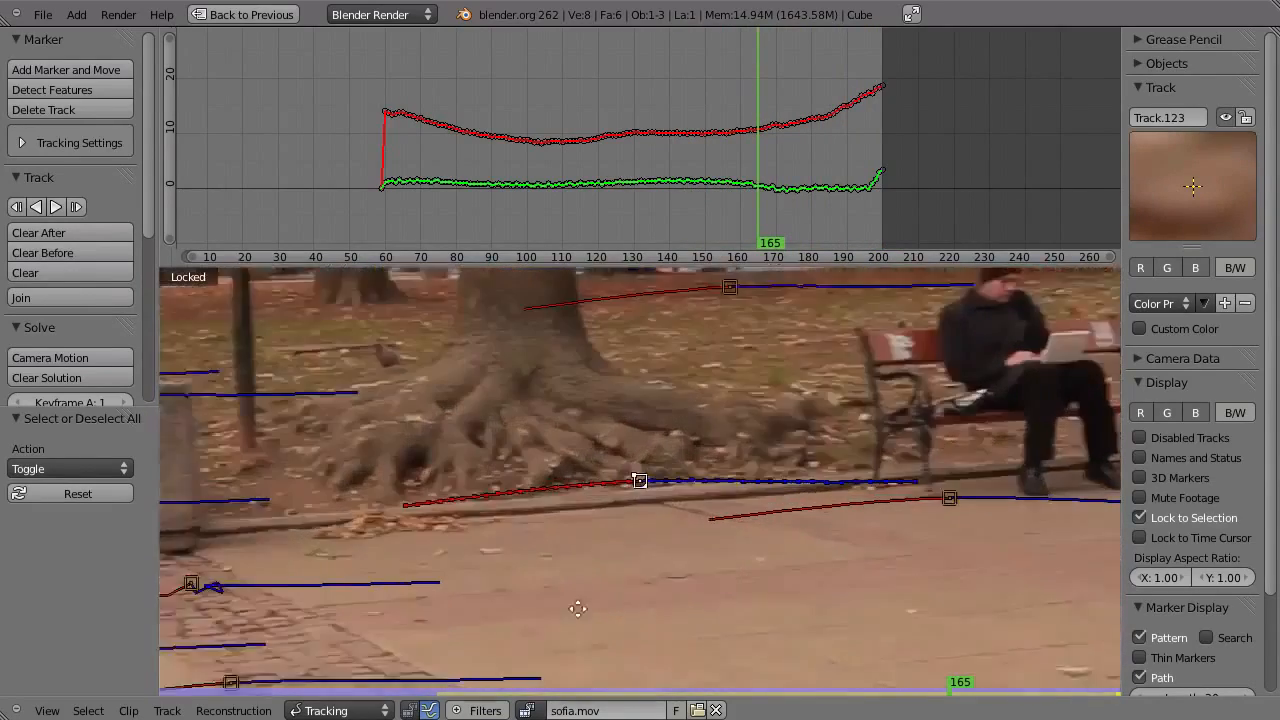
- Examine the start of the curb track's speed curve at frames 59 and 60
drag(760, 202, 379, 205)
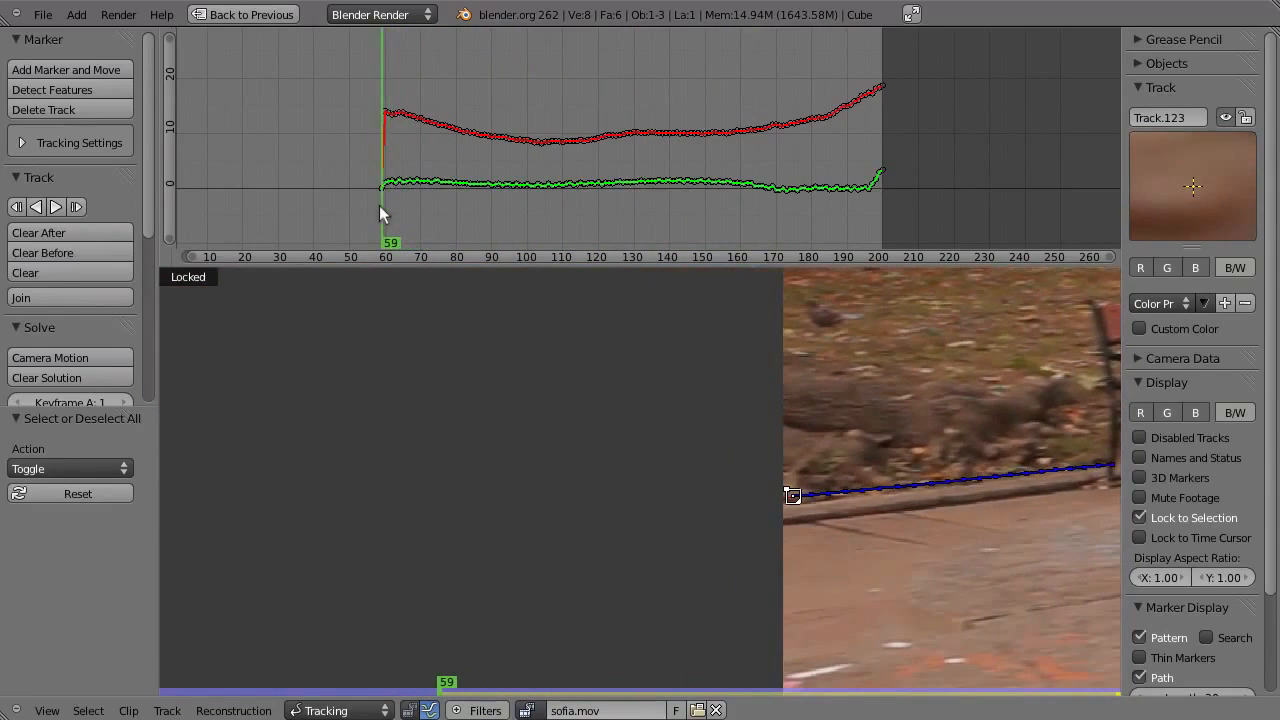
ctrl+middle_drag(497, 186, 747, 186)
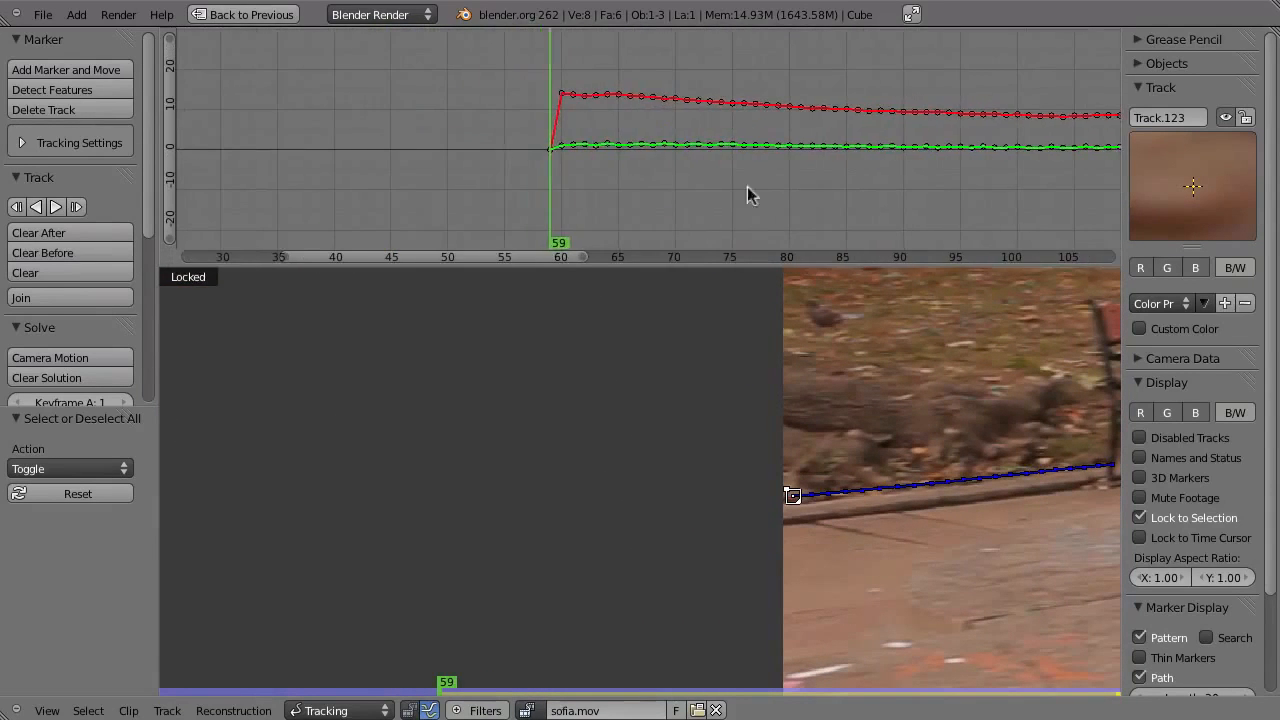
ctrl+middle_drag(585, 188, 855, 116)
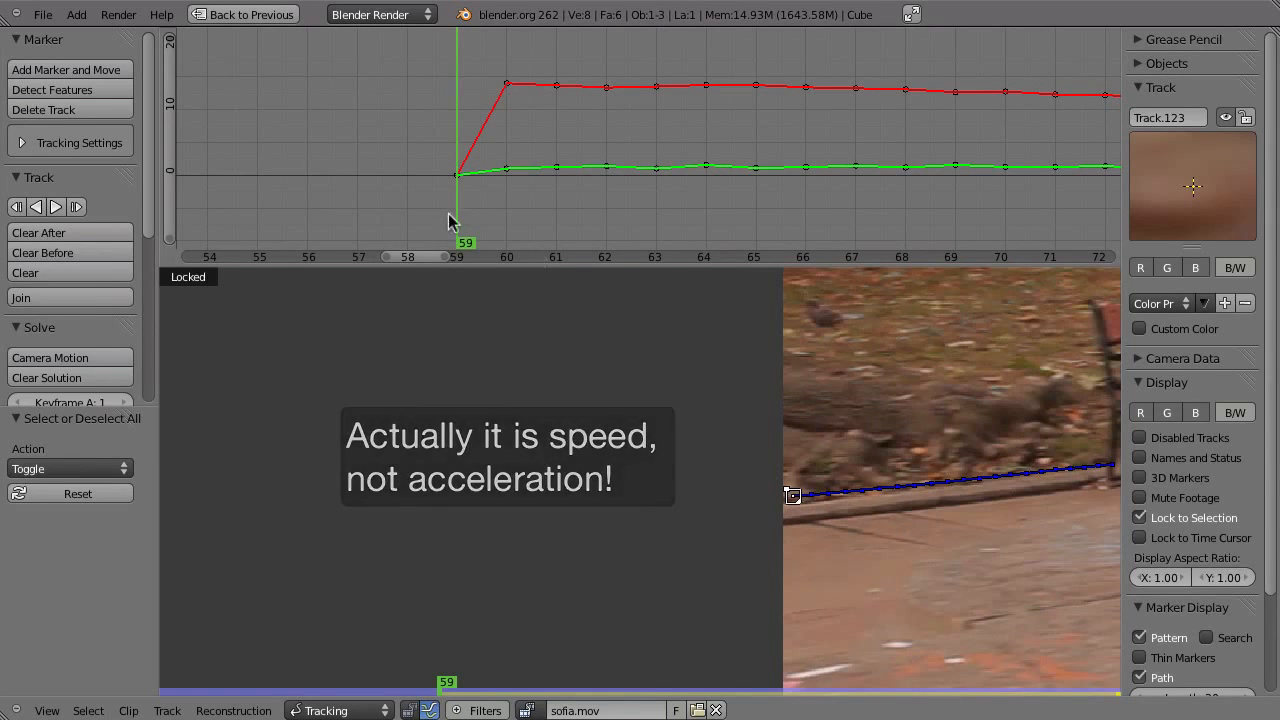
click(492, 228)
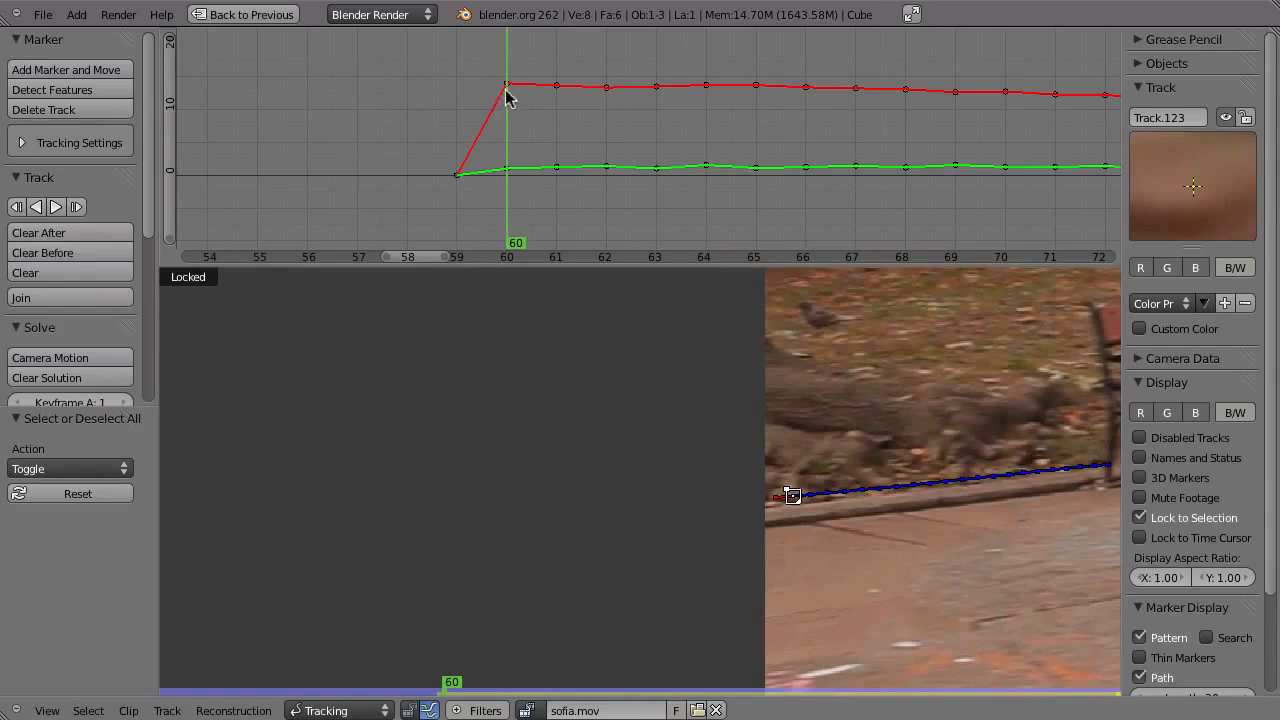
click(461, 165)
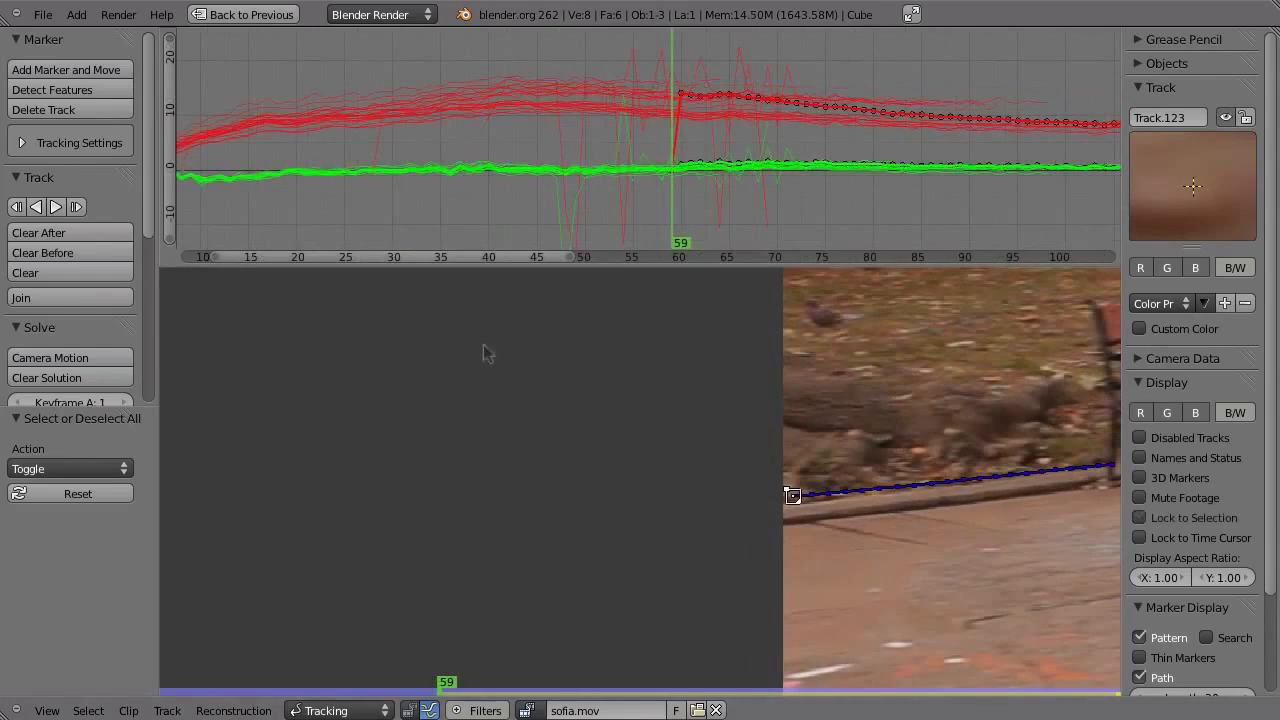
- Select the curve spiking downward near frame 69 and clear that track's path after frame 67
scroll(785, 157, down, 3)
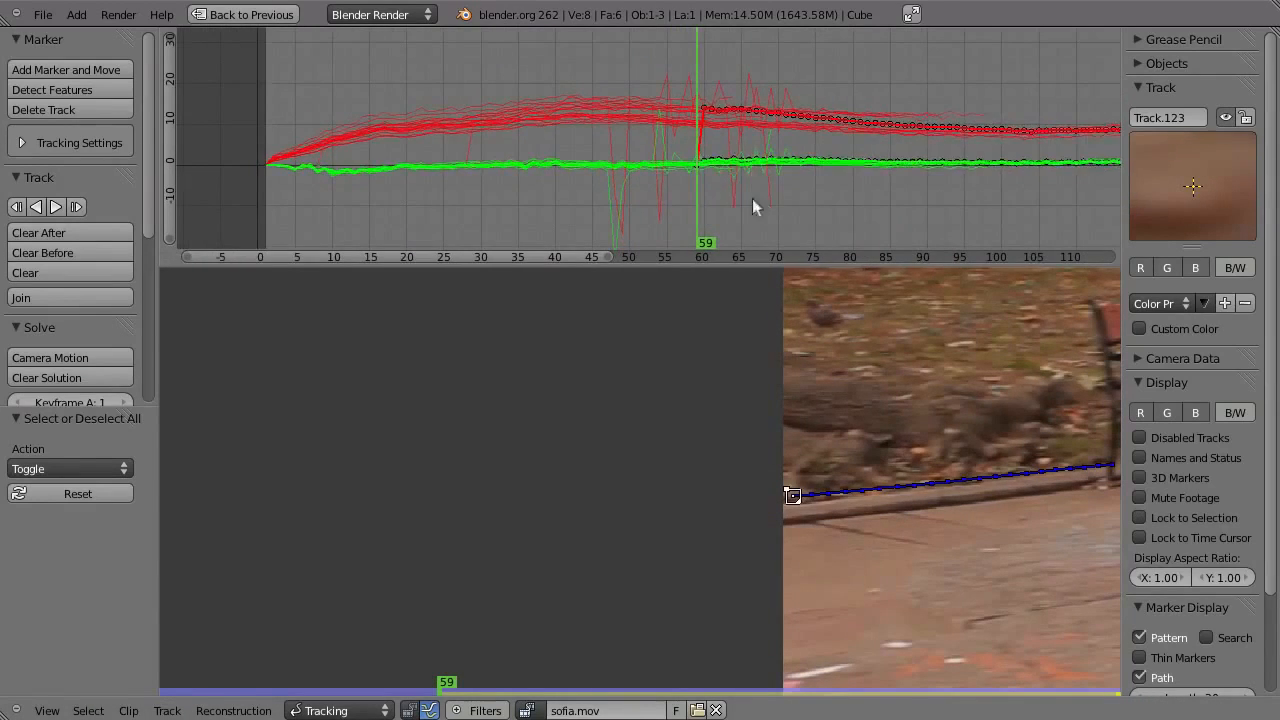
right_click(755, 200)
key(x)
click(733, 197)
right_click(730, 196)
right_click(769, 202)
drag(727, 215, 757, 228)
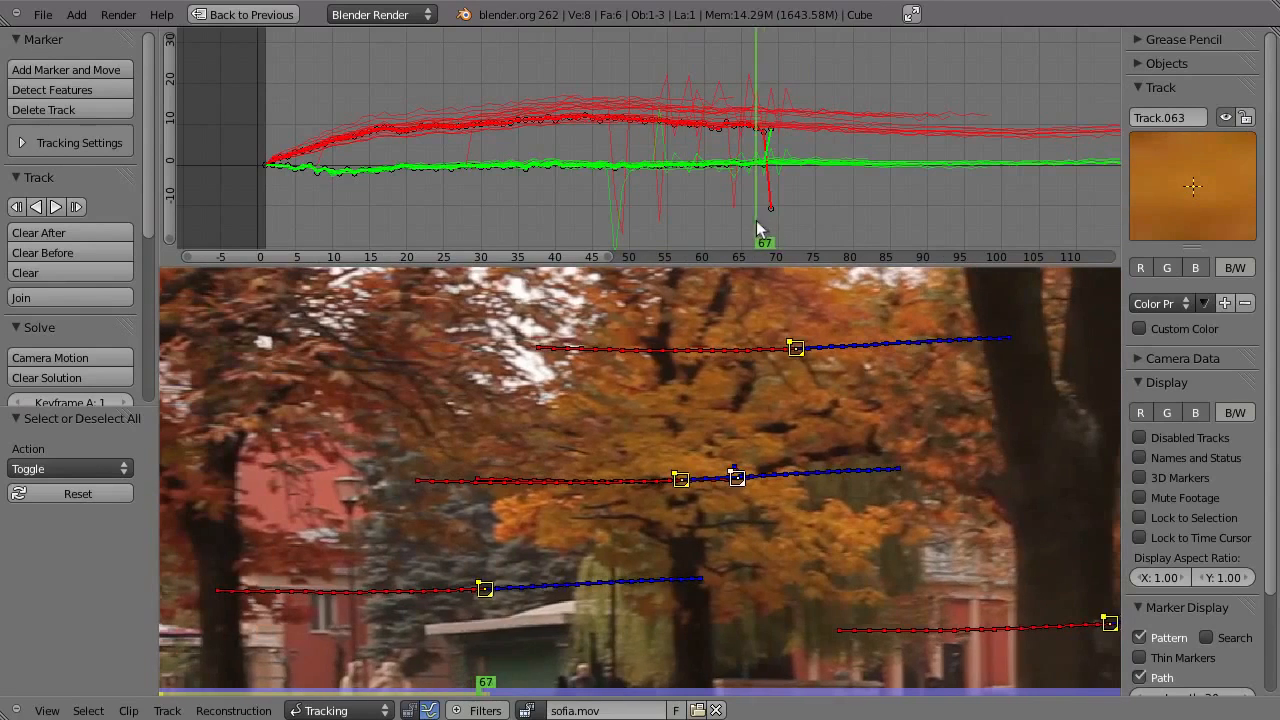
right_click(727, 479)
key(shift+t)
- Reselect all tracks and delete the curve spiking downward near frame 64
key(a)
key(a)
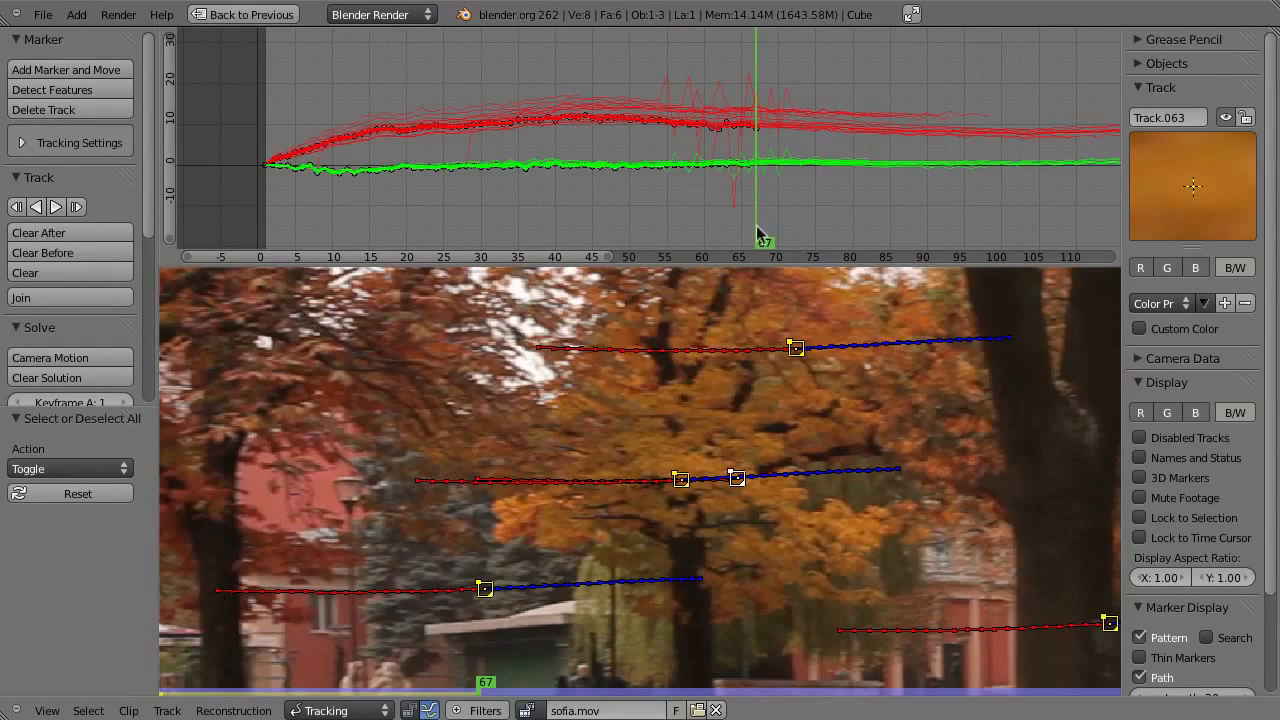
key(x)
click(722, 204)
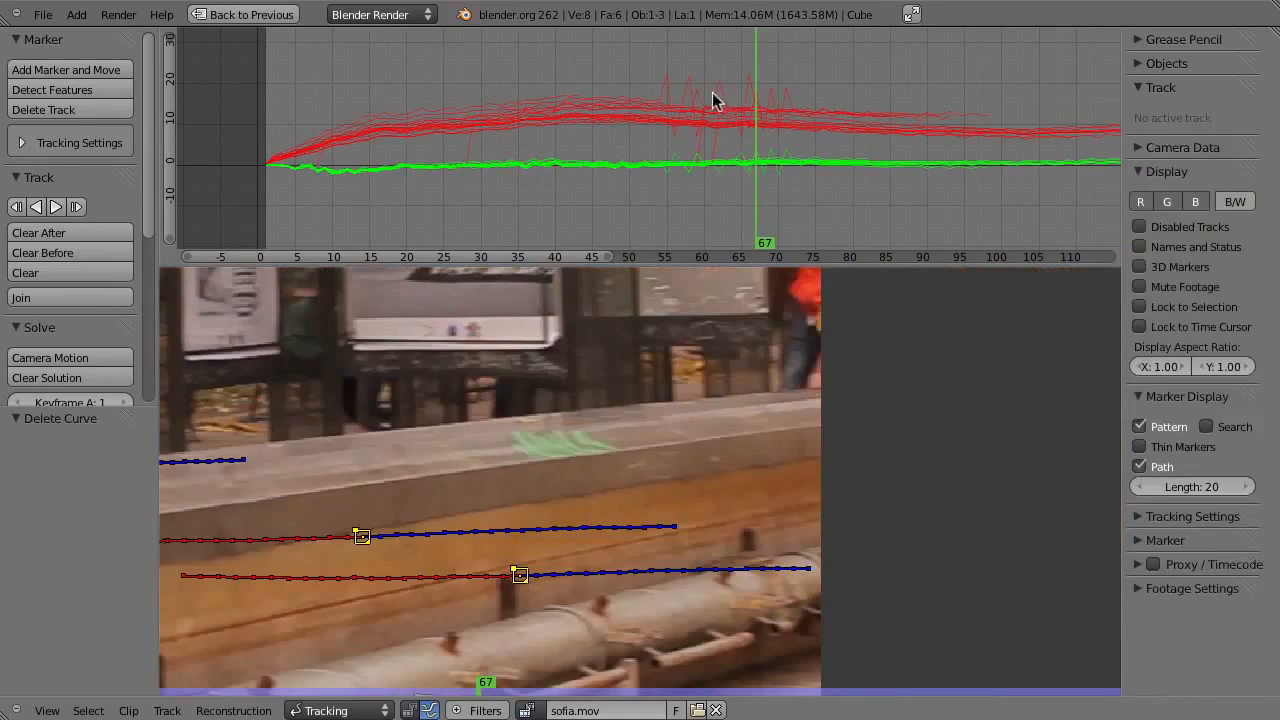
- Delete the remaining curves with upward spikes between about frames 55 and 72
right_click(719, 134)
key(x)
click(716, 125)
right_click(699, 84)
key(x)
key(x)
click(692, 73)
ctrl+middle_drag(804, 138, 755, 149)
middle_drag(887, 126, 710, 132)
ctrl+middle_drag(942, 130, 821, 240)
- Turn on the display of disabled tracks and select all tracks, including the disabled ones
scroll(779, 348, down, 4)
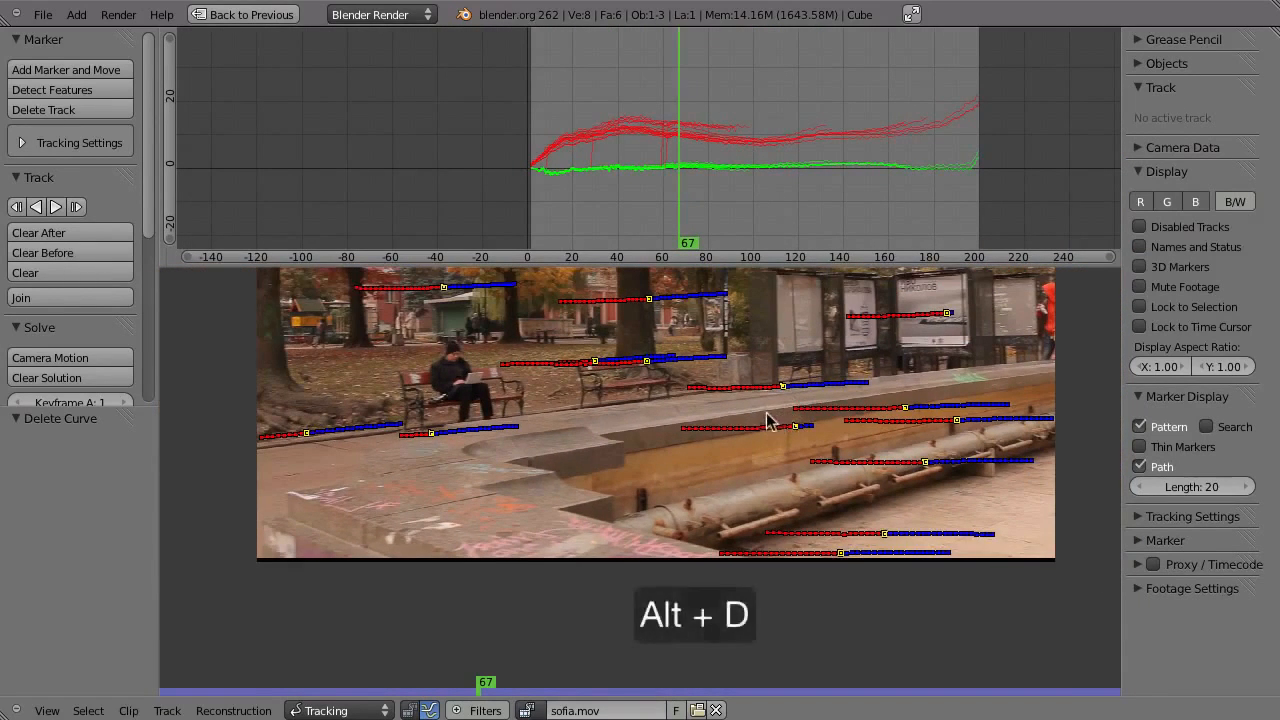
key(alt+d)
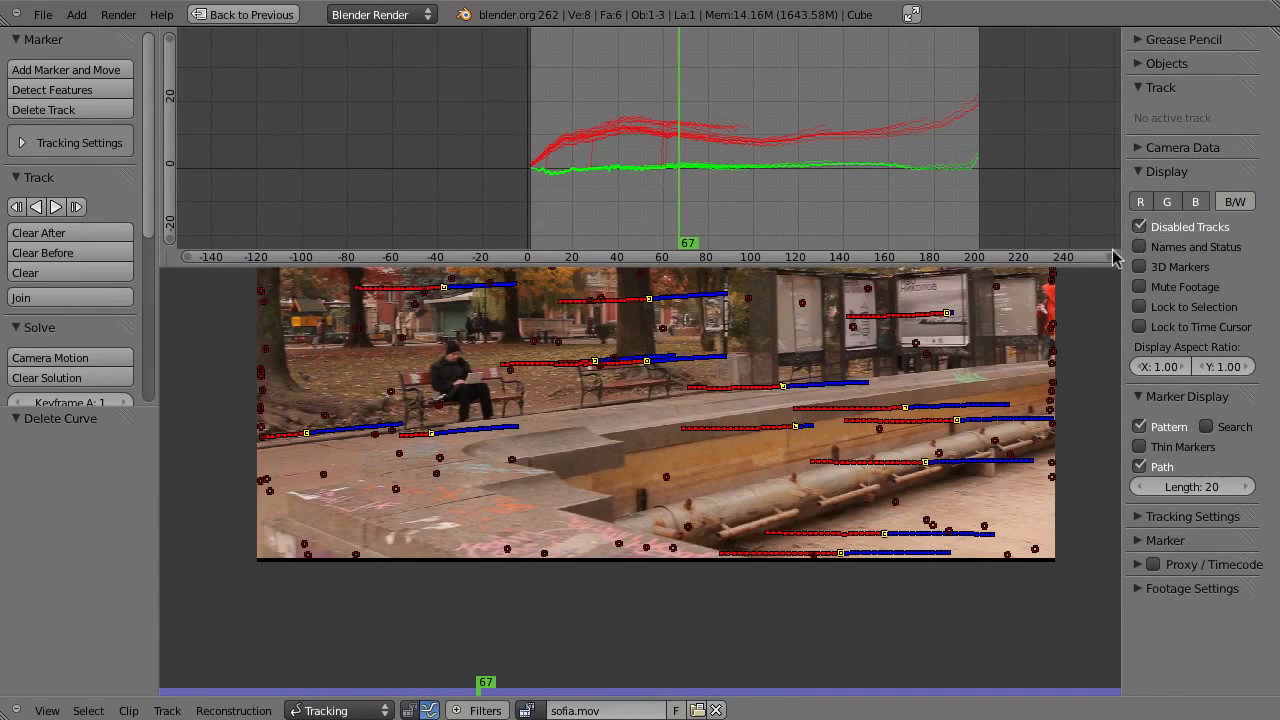
key(a)
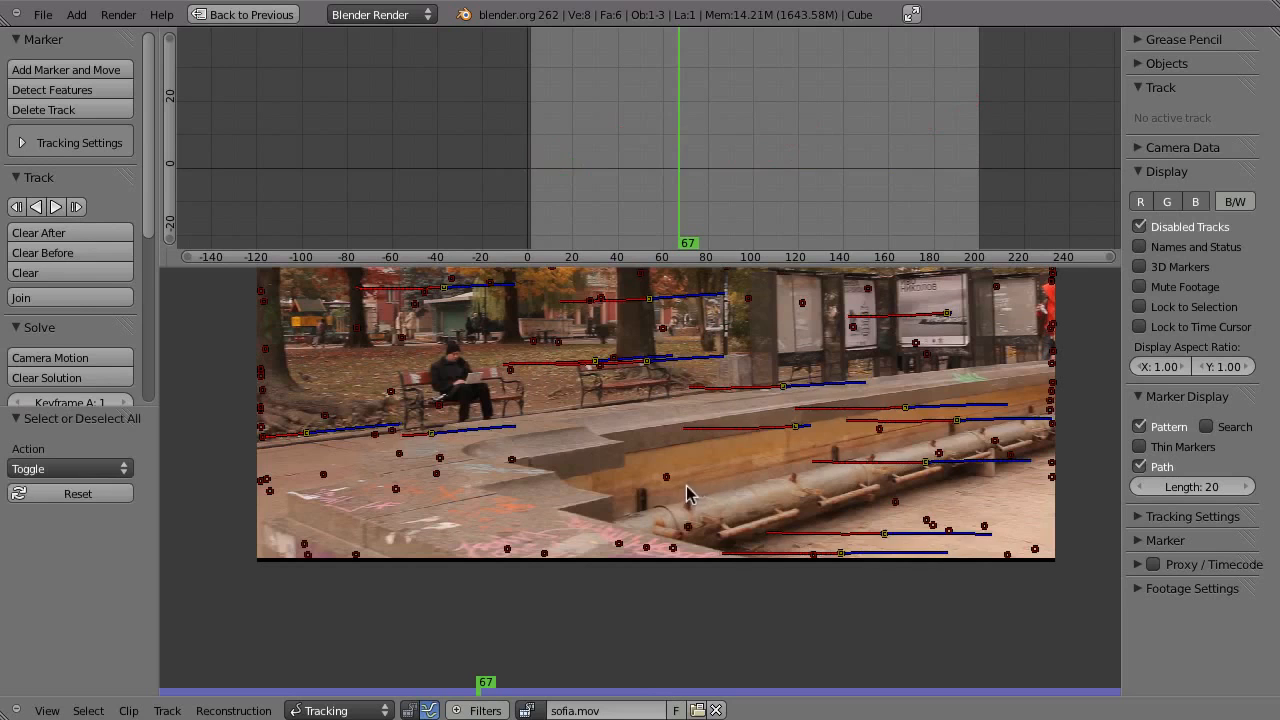
key(a)
- Delete the disabled track's curve that ends before frame 67 and spikes downward near frame 48
ctrl+middle_drag(846, 192, 546, 200)
click(543, 196)
key(x)
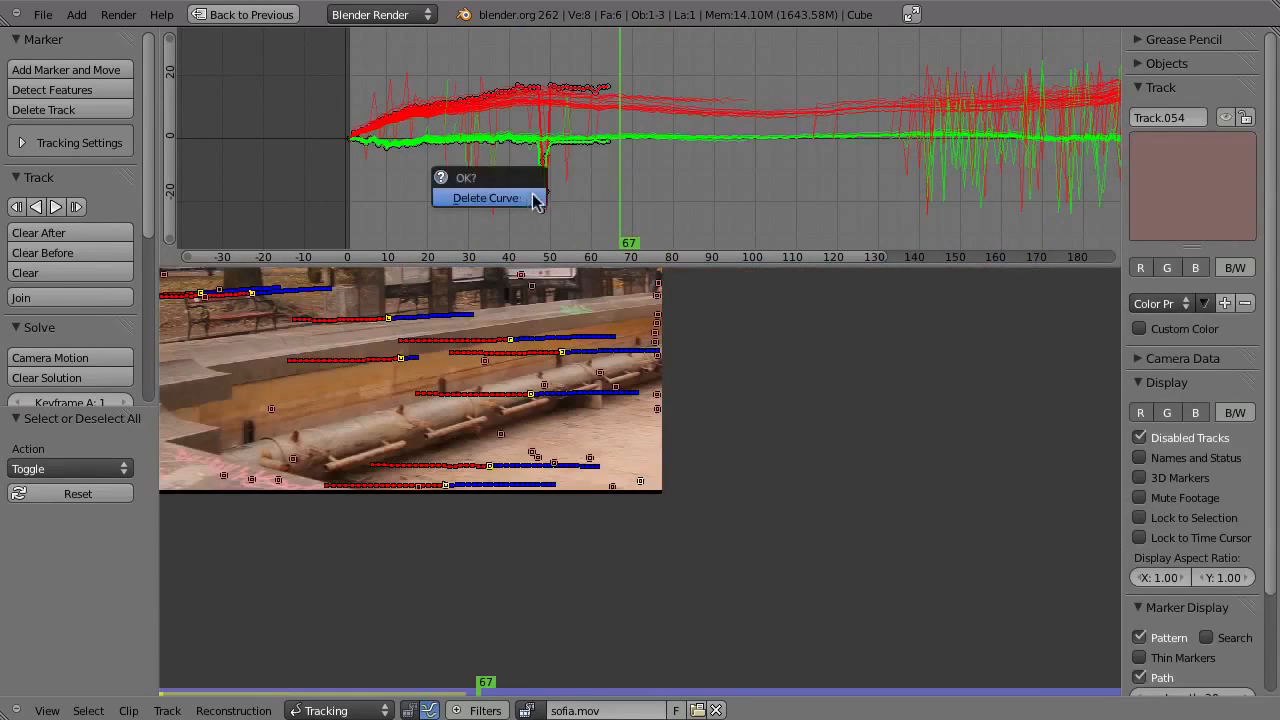
click(535, 200)
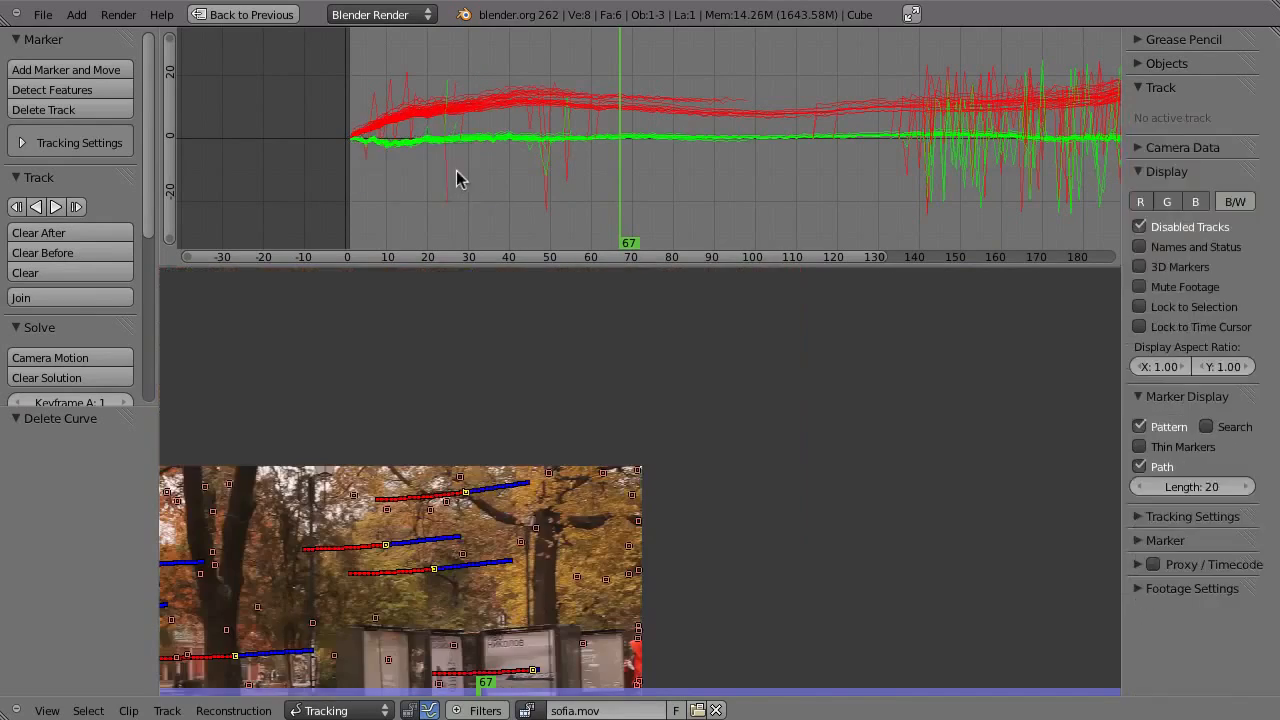
- Delete the curves with tall spikes in the early part of the graph, near frames 25 and 49
click(452, 180)
key(x)
click(446, 183)
click(545, 183)
key(x)
click(562, 155)
click(395, 84)
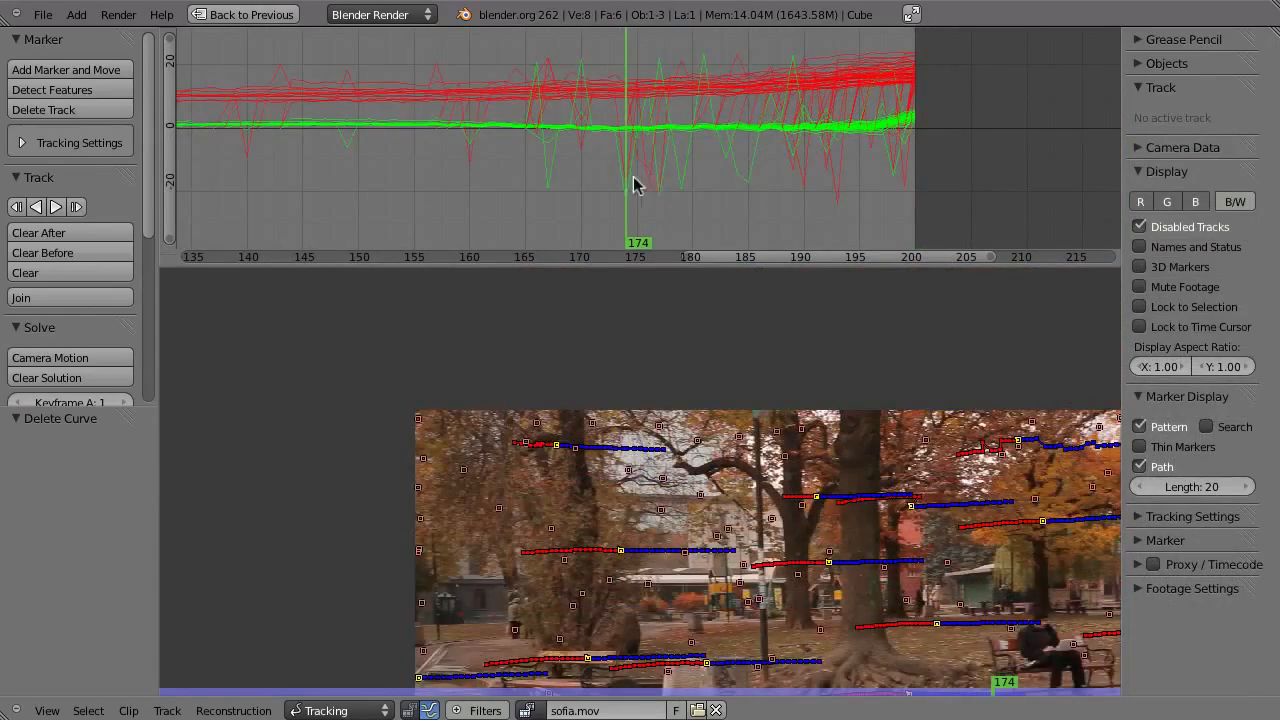
- Delete four curves spiking downward between about frames 165 and 180
click(655, 180)
key(x)
click(657, 183)
click(686, 186)
key(x)
click(677, 180)
click(634, 172)
key(x)
click(650, 186)
click(660, 178)
key(x)
click(662, 174)
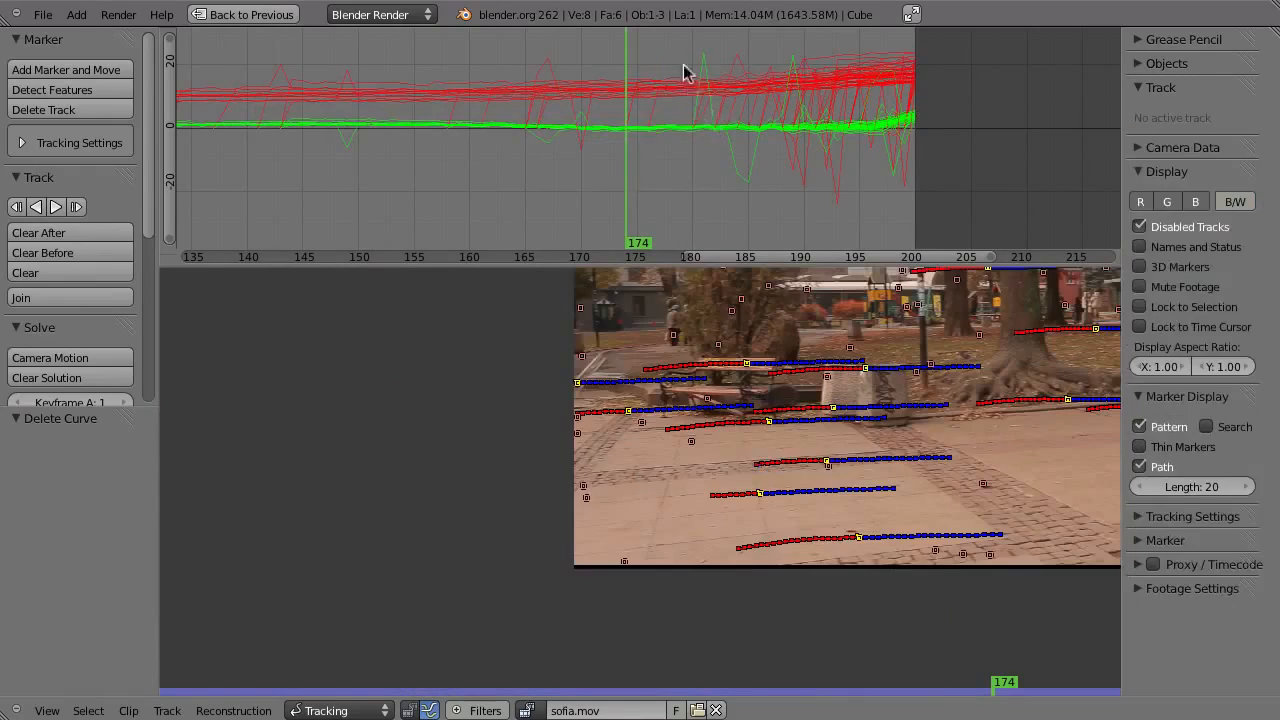
- Delete the curves spiking upward near frames 181 and 167
click(695, 50)
key(x)
click(694, 52)
click(557, 63)
key(x)
click(505, 55)
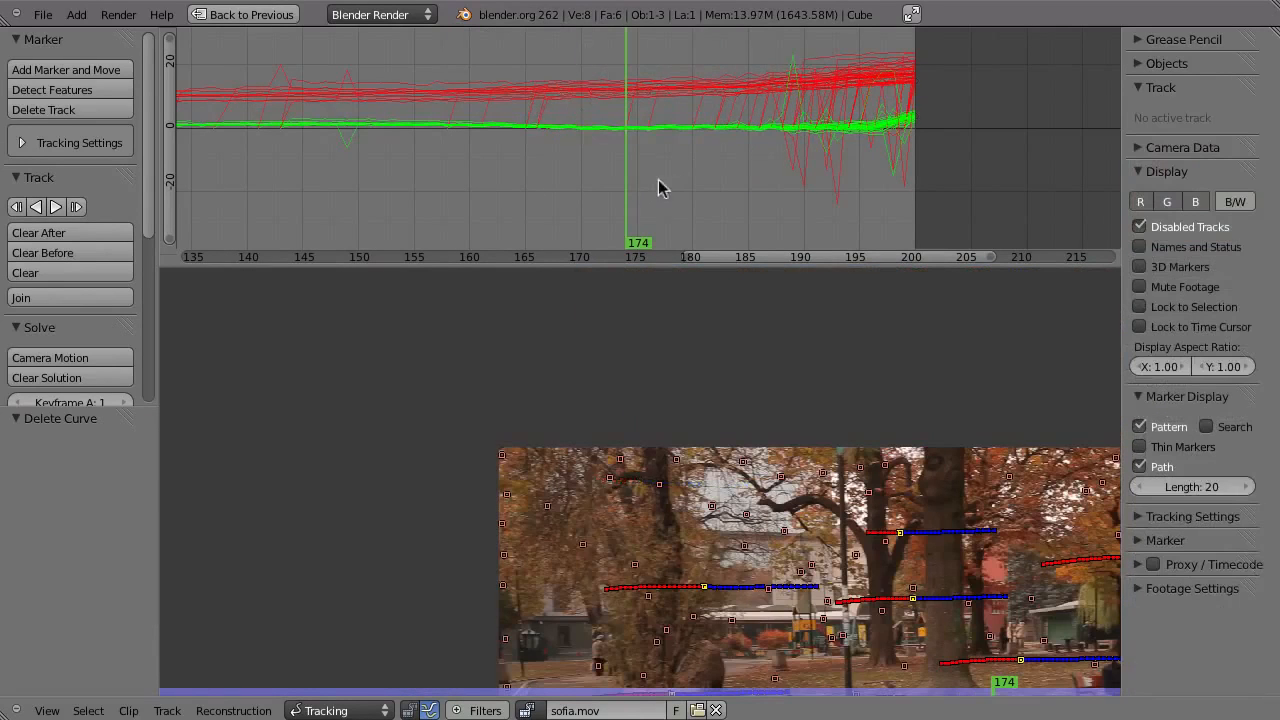
- Delete the curves with spikes near frames 149 and 190
click(378, 137)
key(x)
click(382, 140)
click(814, 188)
key(x)
click(808, 180)
- Delete the further curves that spike deeply between about frames 189 and 194
click(806, 174)
key(x)
click(814, 174)
key(x)
click(814, 174)
click(737, 171)
key(x)
click(740, 163)
- Delete the remaining curves spiking downward near frames 199 and 192
click(800, 180)
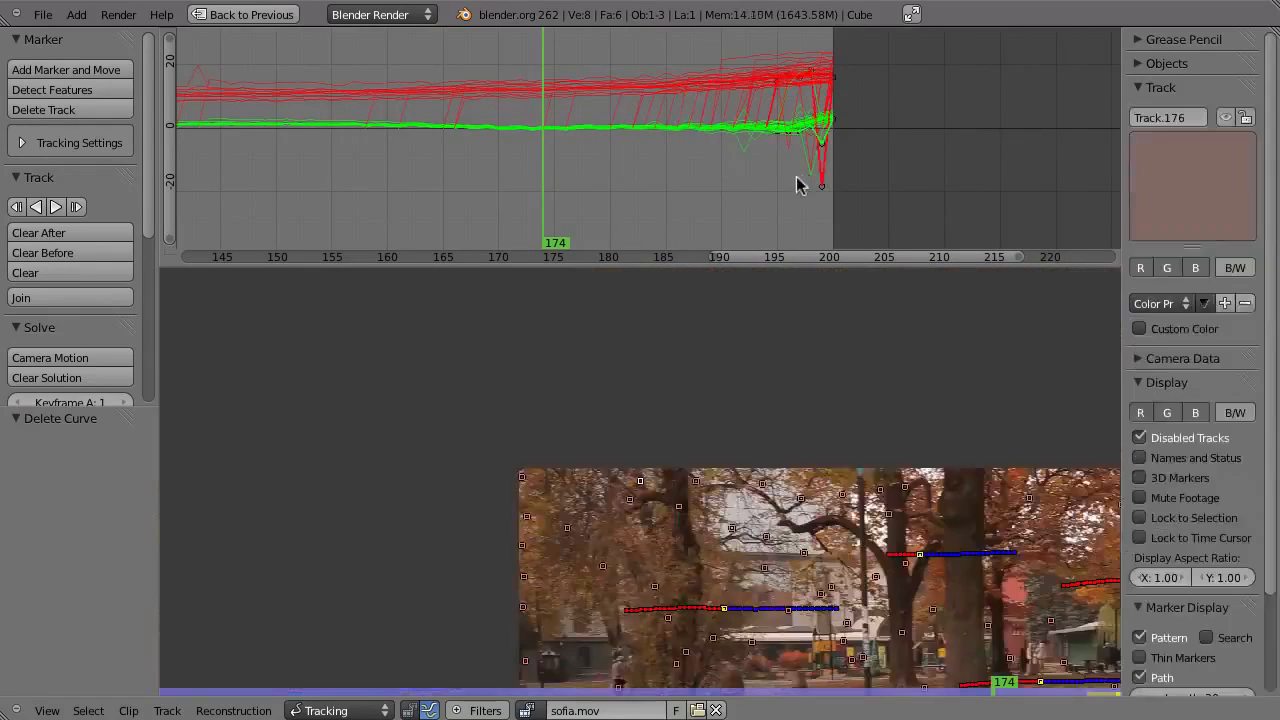
key(x)
click(791, 172)
click(806, 149)
key(x)
click(784, 163)
click(741, 155)
key(x)
click(757, 147)
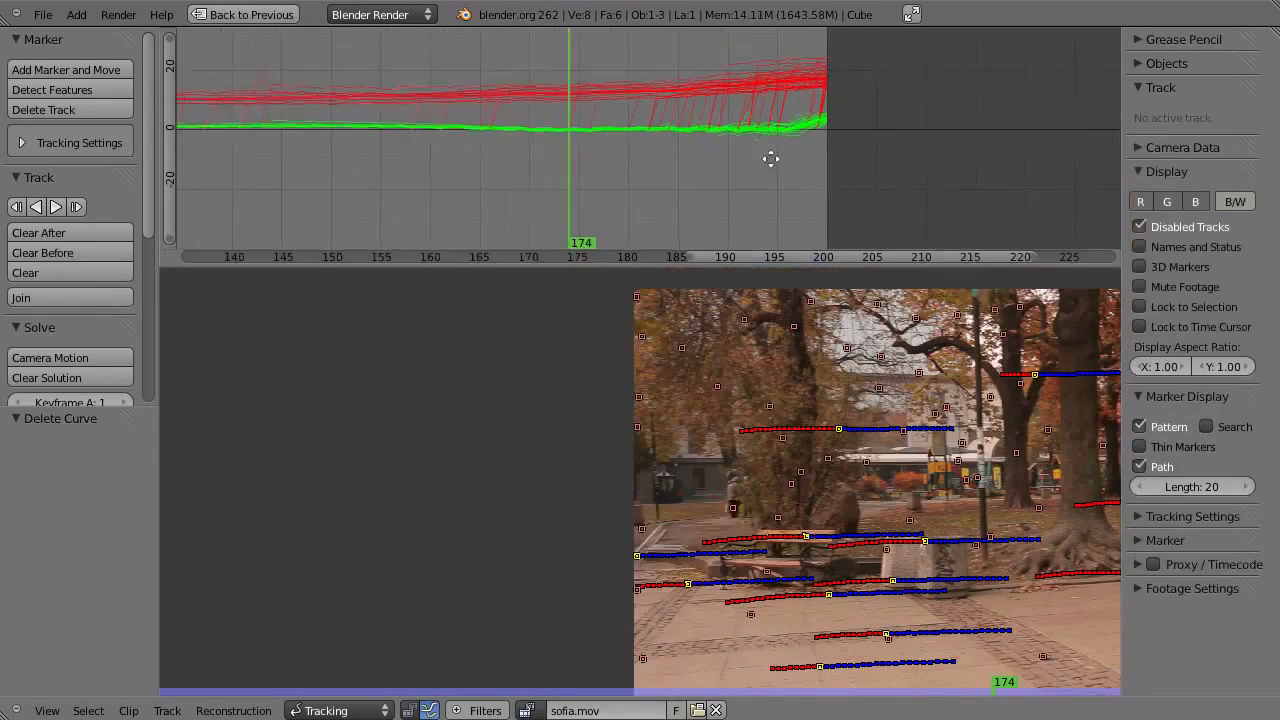
- Delete the uneven curves in the last stretch of the graph, between about frames 190 and 200
click(795, 117)
key(x)
click(791, 120)
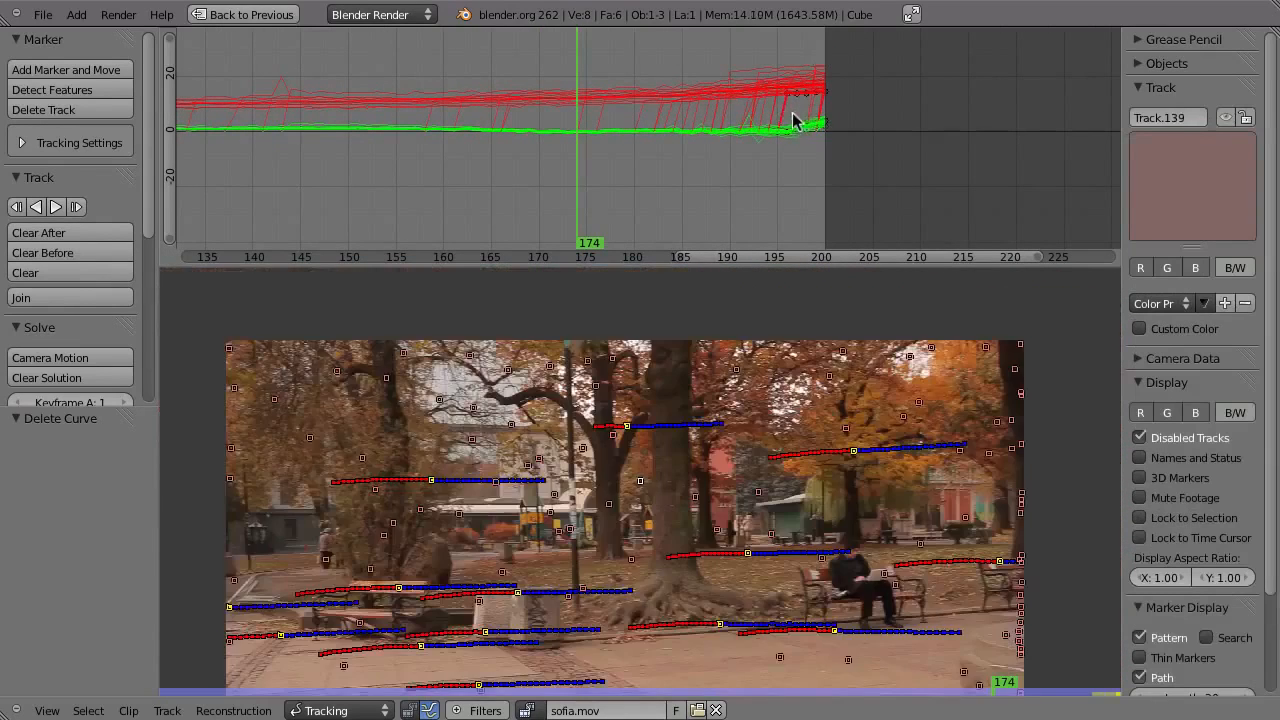
key(x)
click(806, 114)
key(x)
scroll(752, 145, down, 5)
ctrl+scroll(743, 171, left, 5)
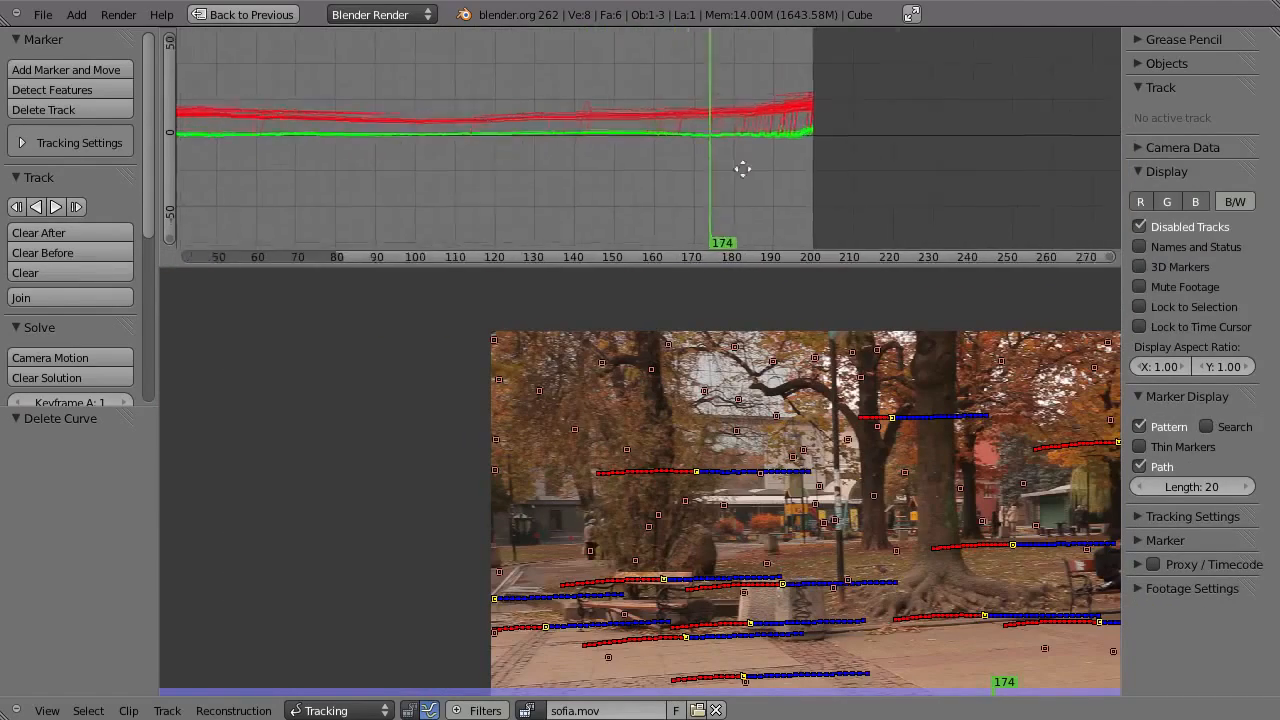
click(778, 97)
key(x)
click(757, 90)
- Check the coverage of the active tracks around frames 107 and 104 with the disabled tracks temporarily hidden, staying at frame 104
key(Home)
drag(829, 151, 679, 158)
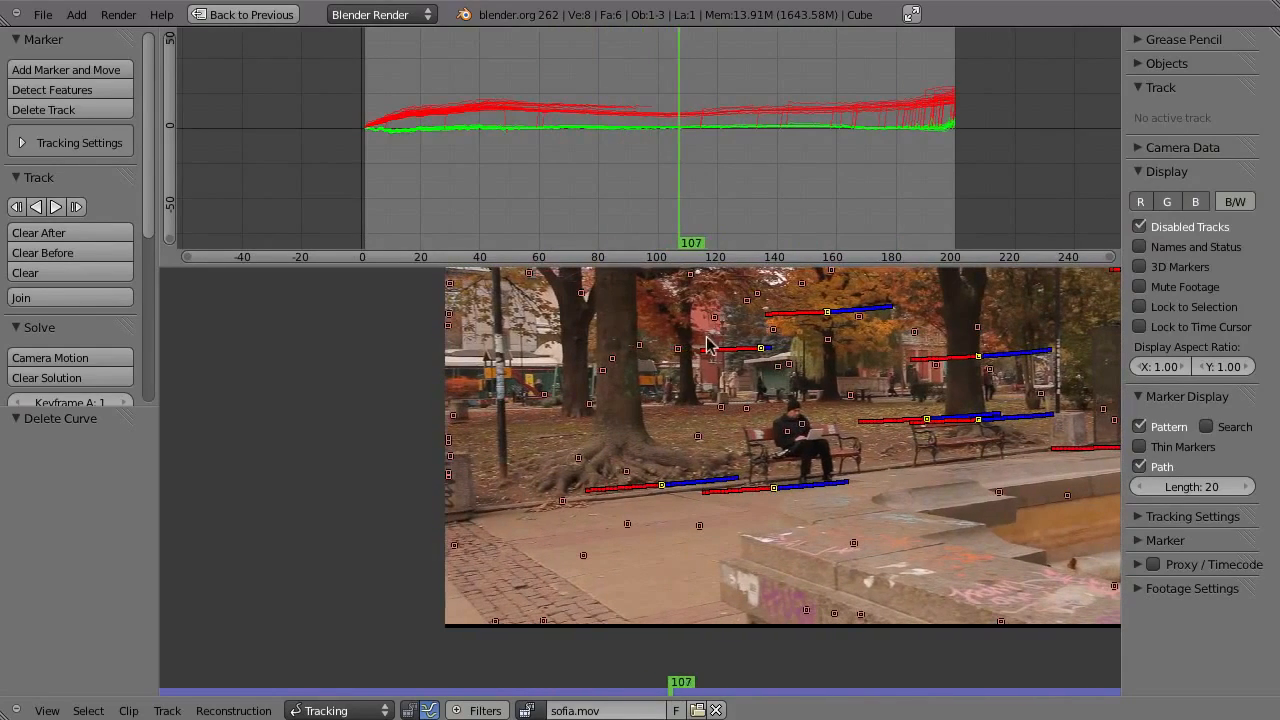
key(alt+d)
scroll(817, 390, down, 3)
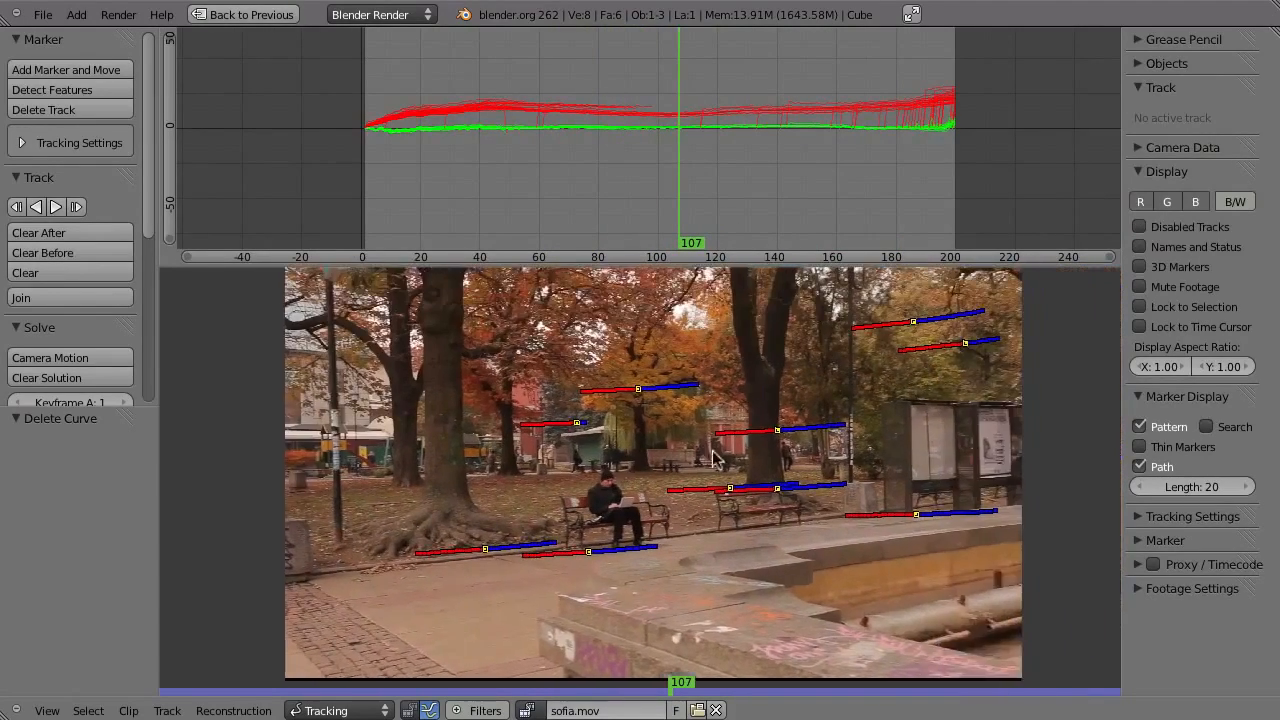
mouse_move(684, 213)
mouse_down()
mouse_move(663, 200)
mouse_move(606, 209)
mouse_move(745, 203)
mouse_move(669, 226)
mouse_move(731, 229)
mouse_move(669, 216)
mouse_up()
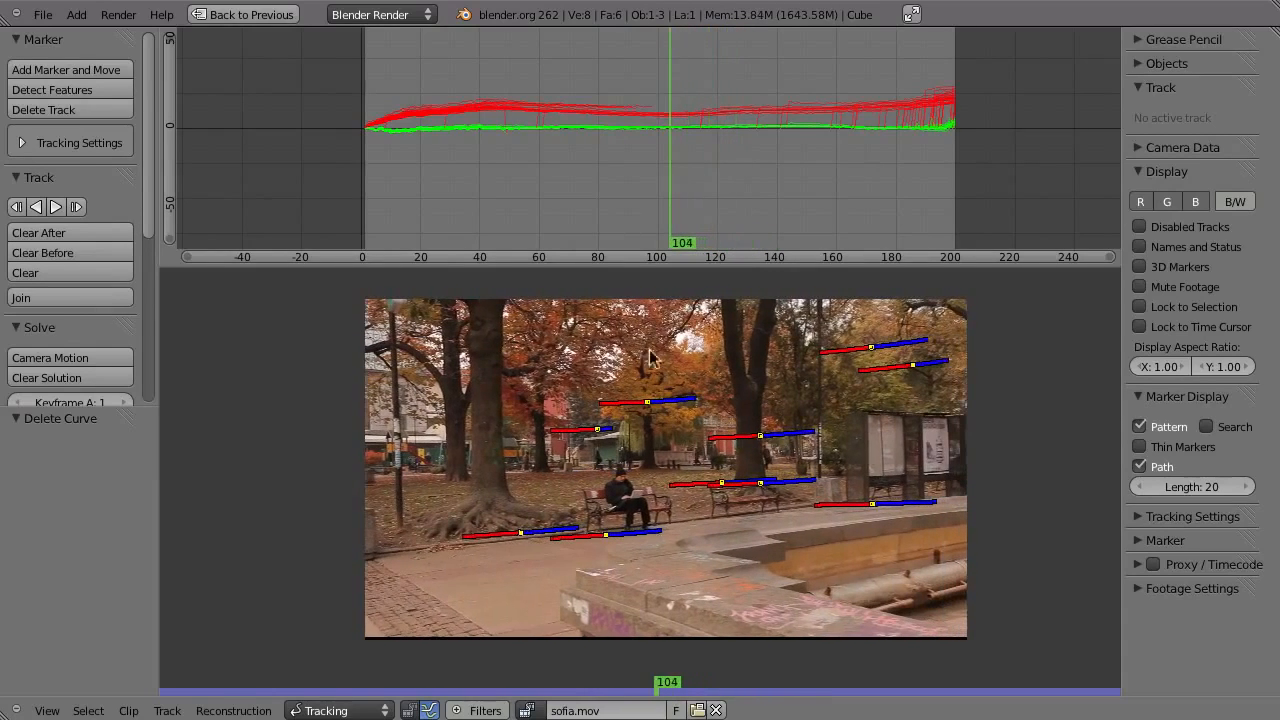
key(alt+d)
- Select all existing tracks, including the disabled ones, and lock them
key(a)
key(a)
key(ctrl+l)
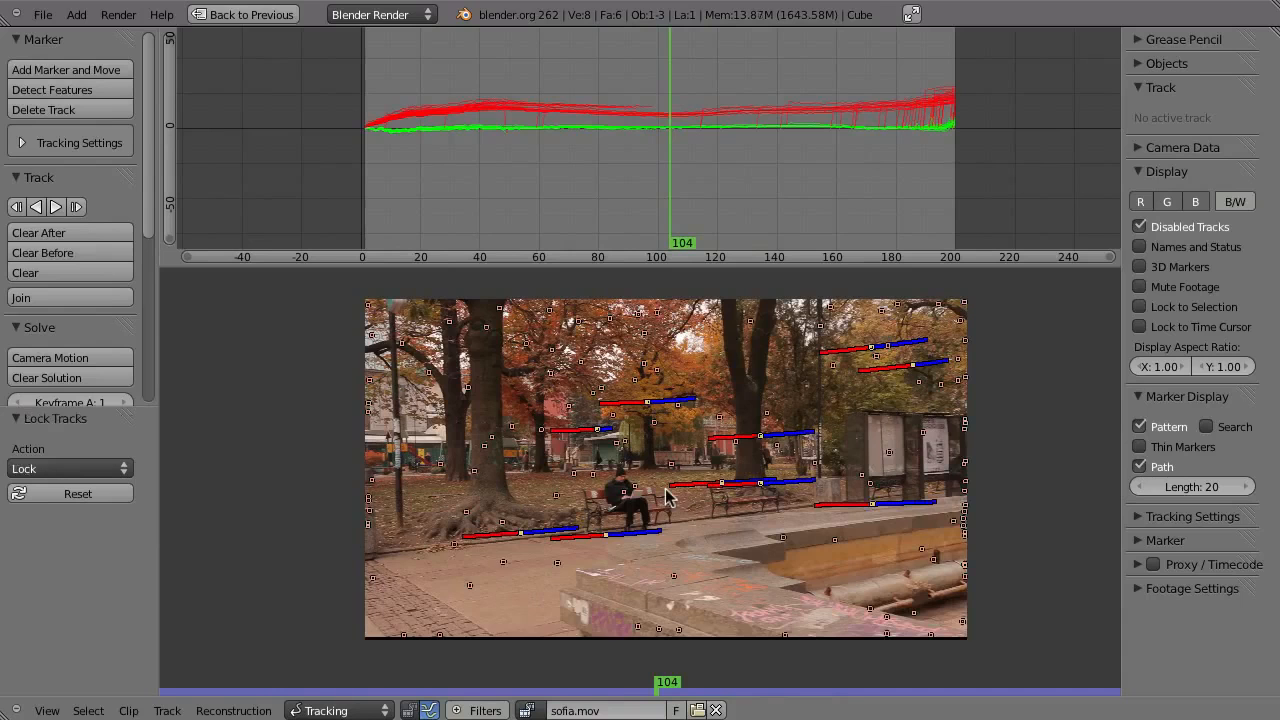
- Detect new features over the whole frame at frame 104, trying a distance of 300 and settling on 200
click(52, 89)
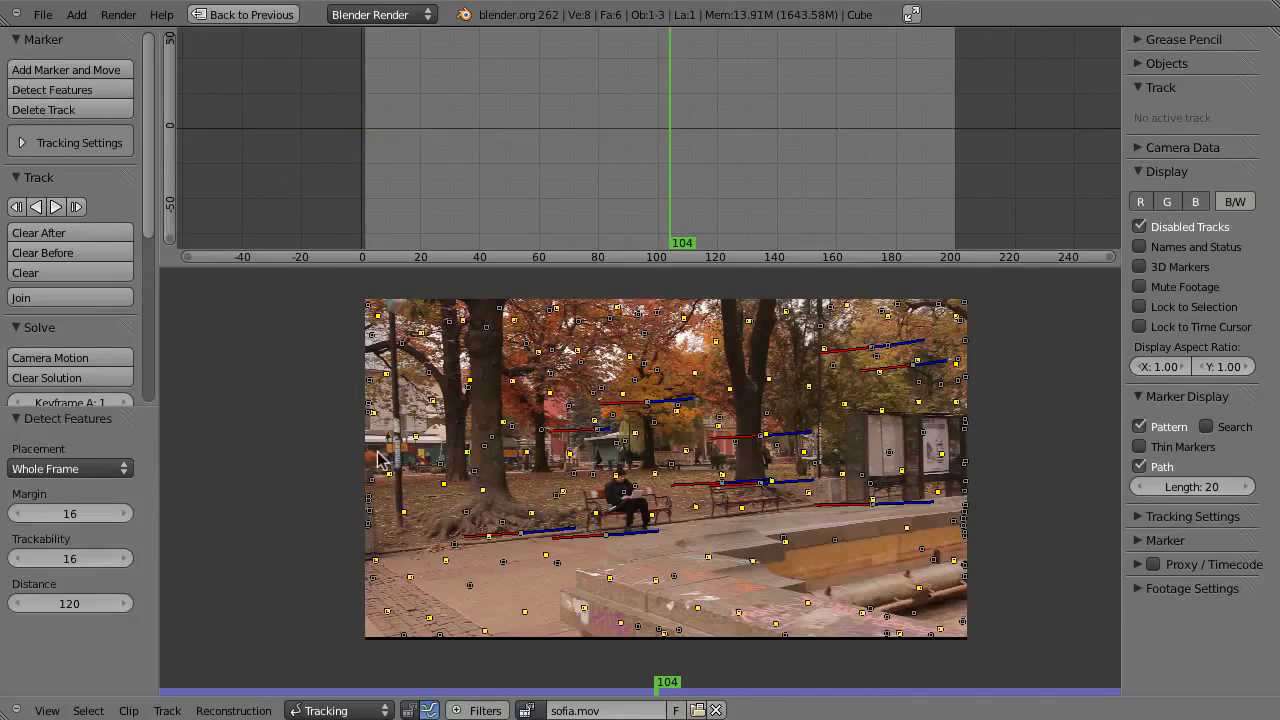
click(57, 606)
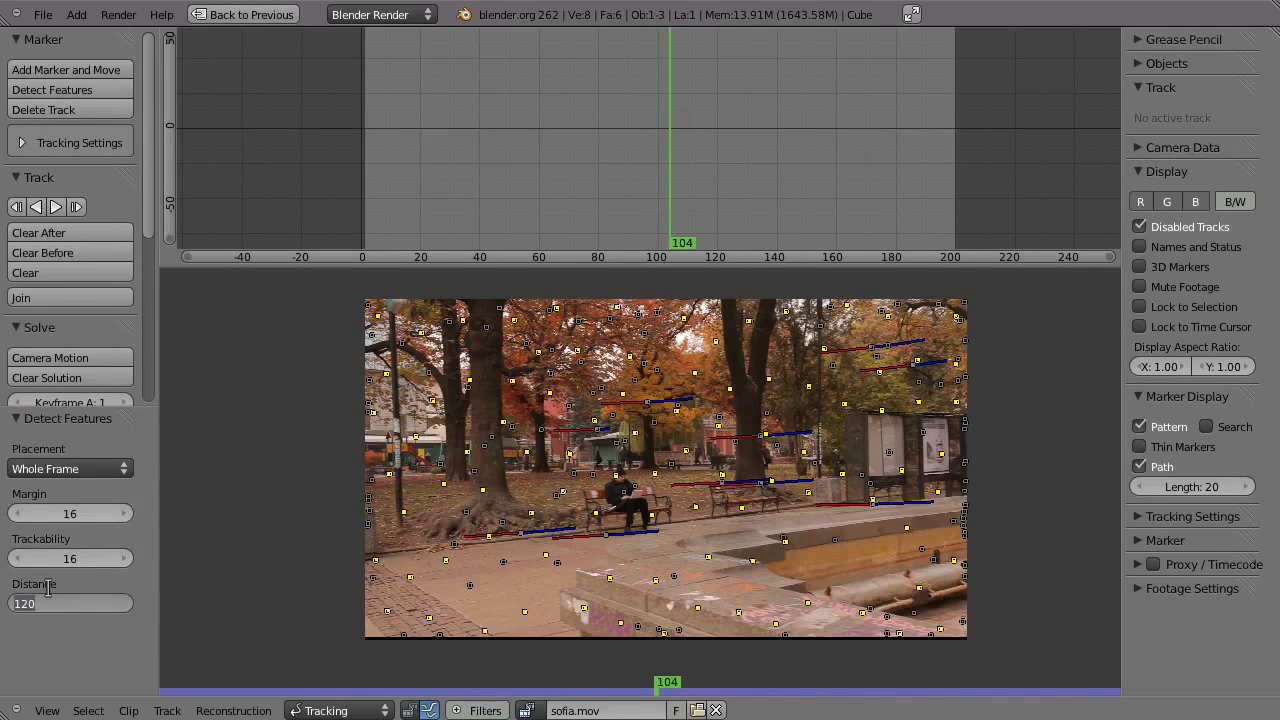
text(300)
key(Return)
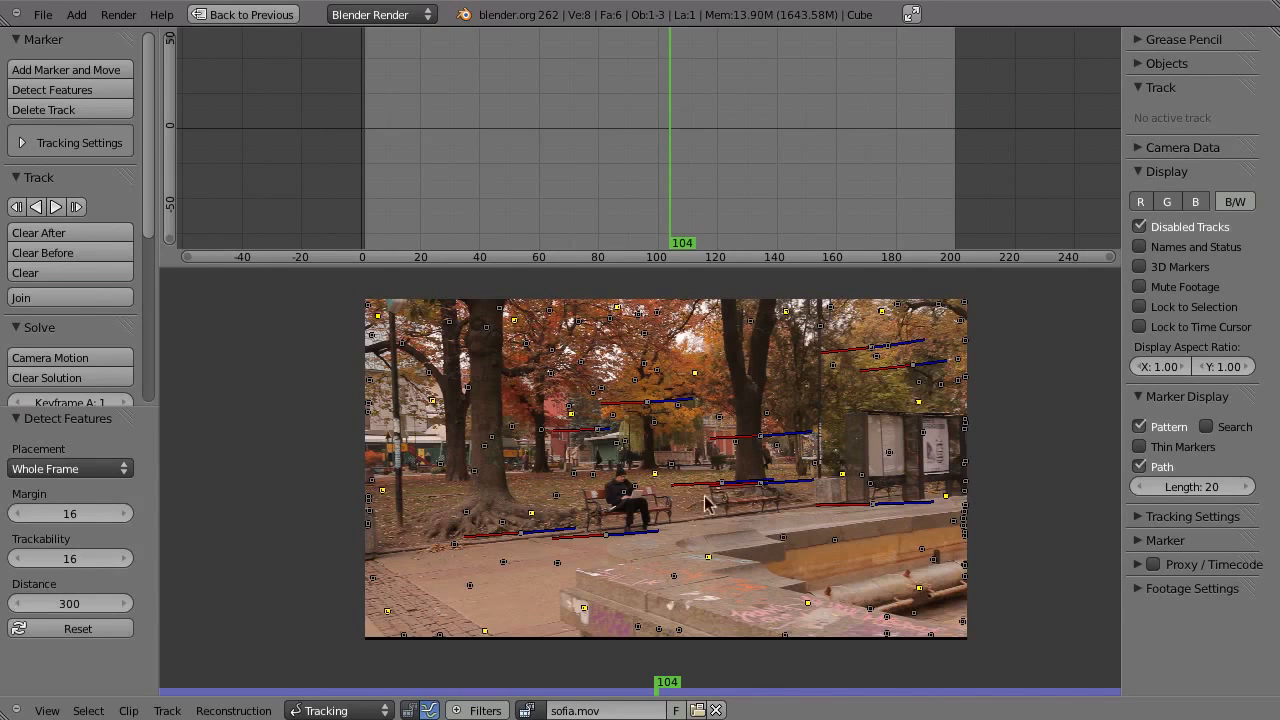
click(66, 596)
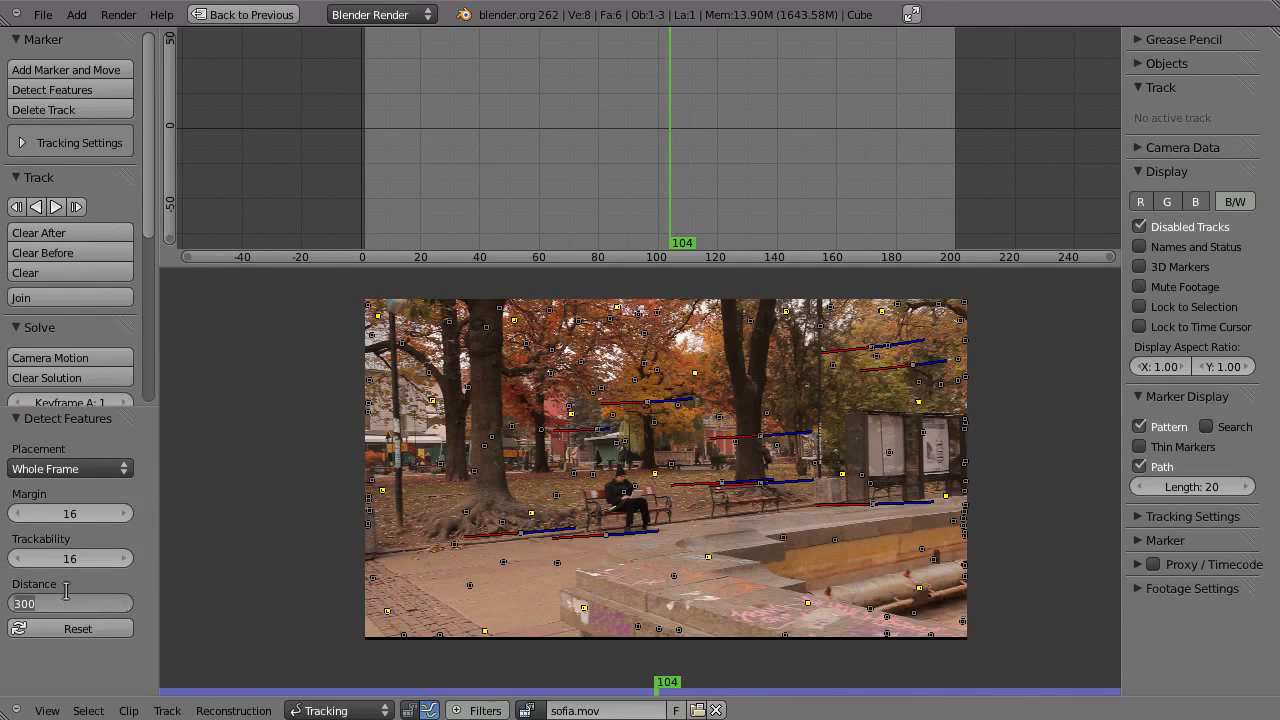
key(Return)
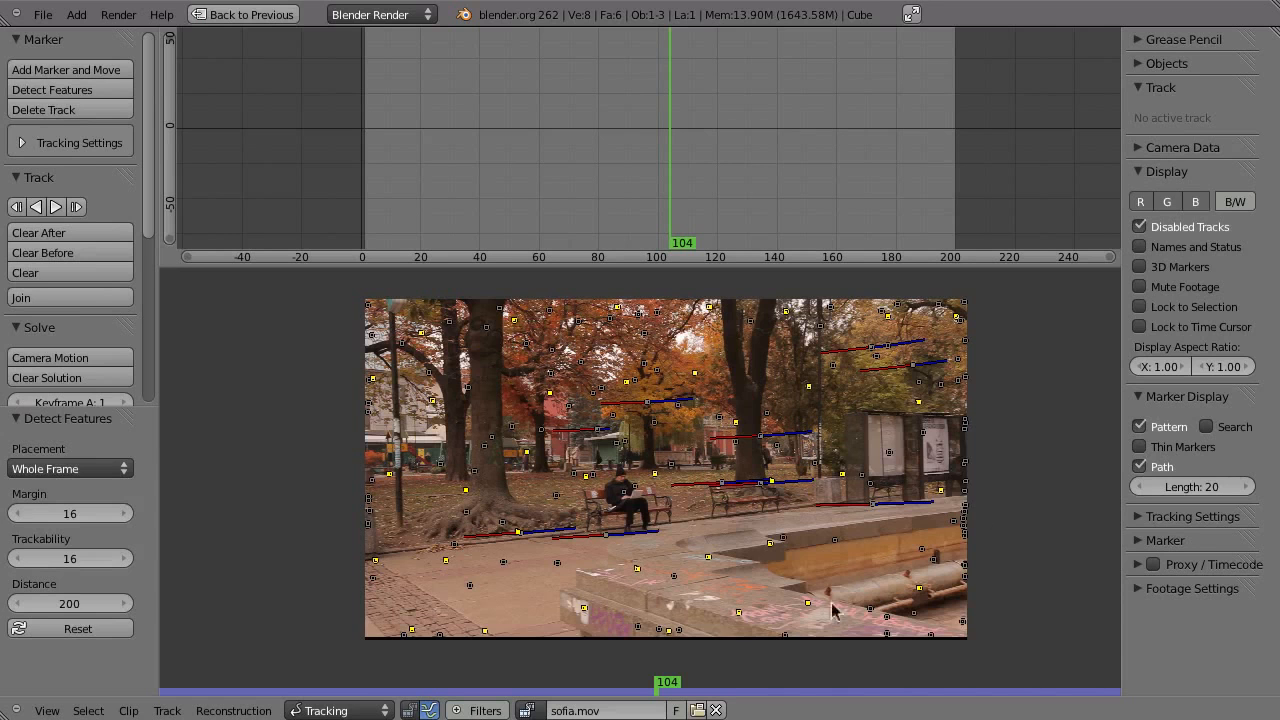
- Track the newly detected features forward from frame 104, and track them backward from frame 105 to the start
click(56, 207)
drag(690, 202, 674, 194)
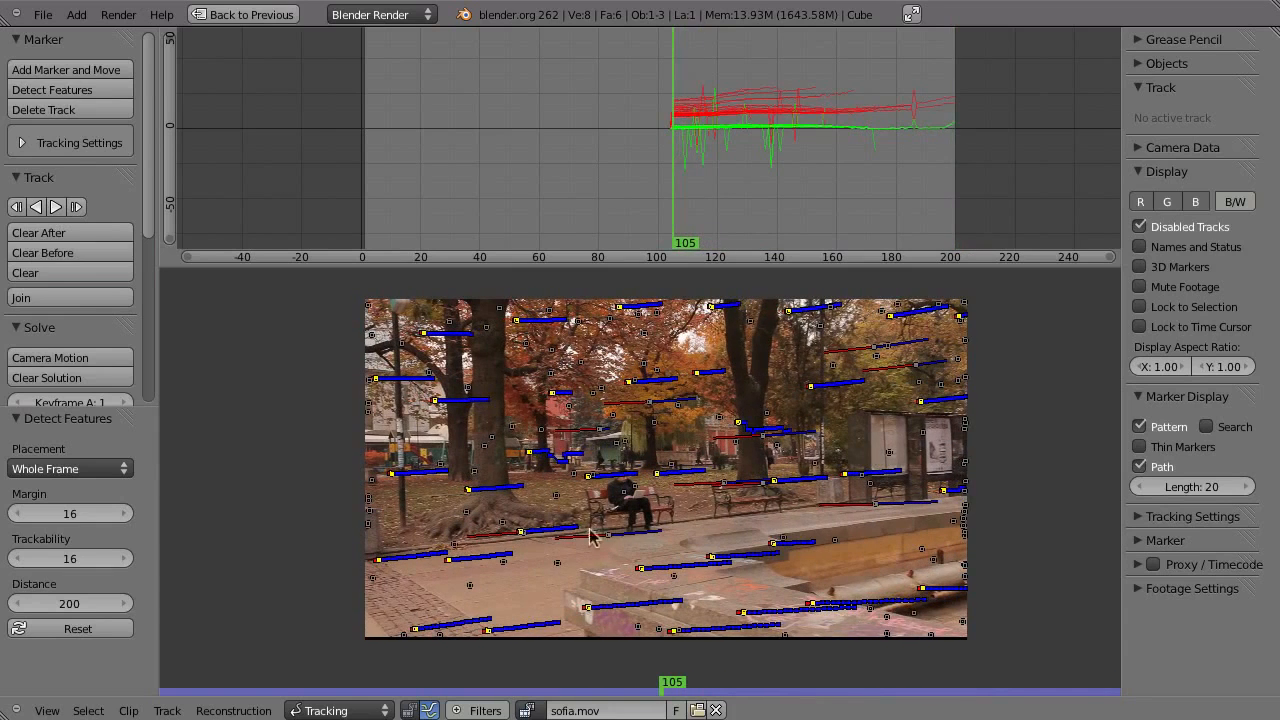
key(ctrl+shift+t)
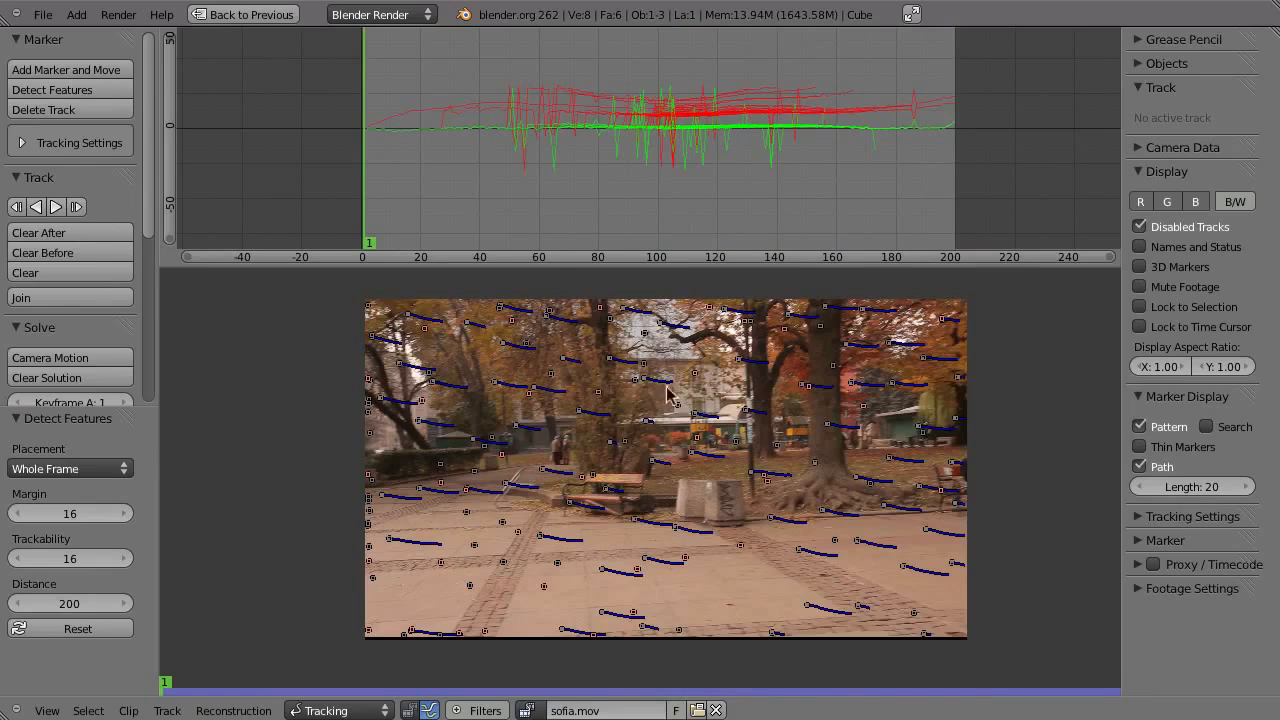
- Delete the new tracks' curves with tall spikes near frames 98 and 105
click(651, 160)
key(x)
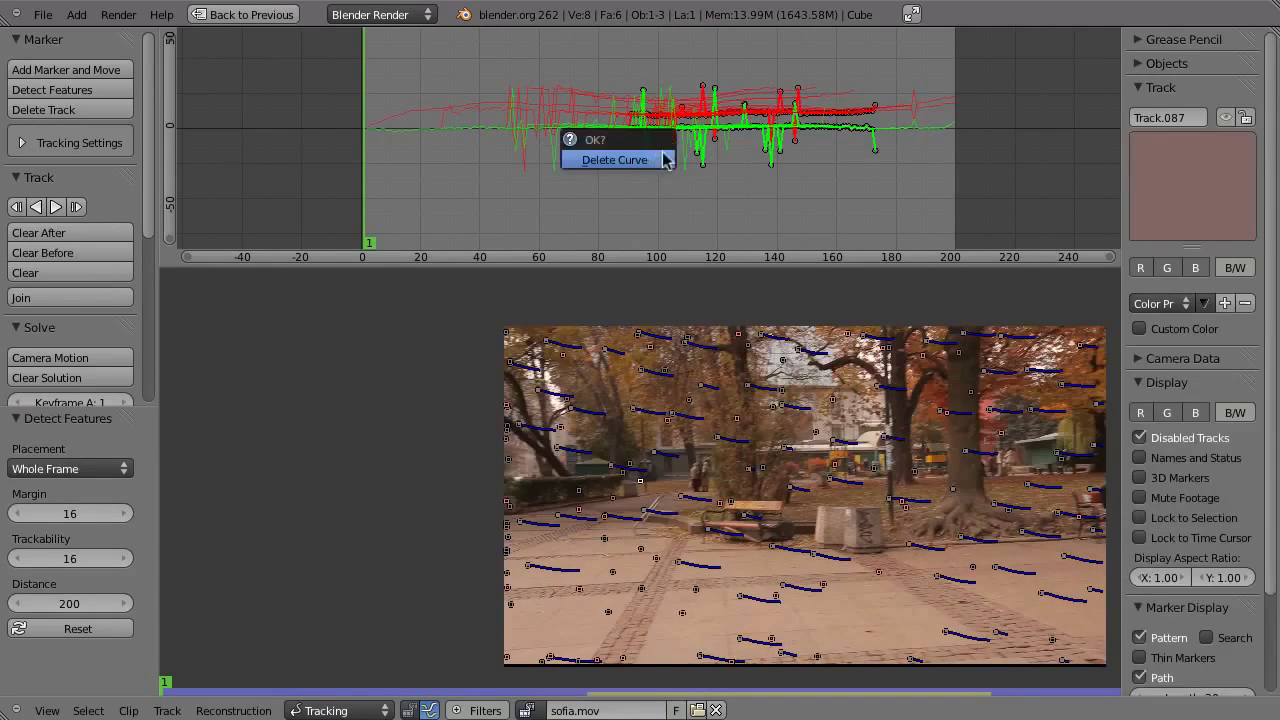
click(678, 154)
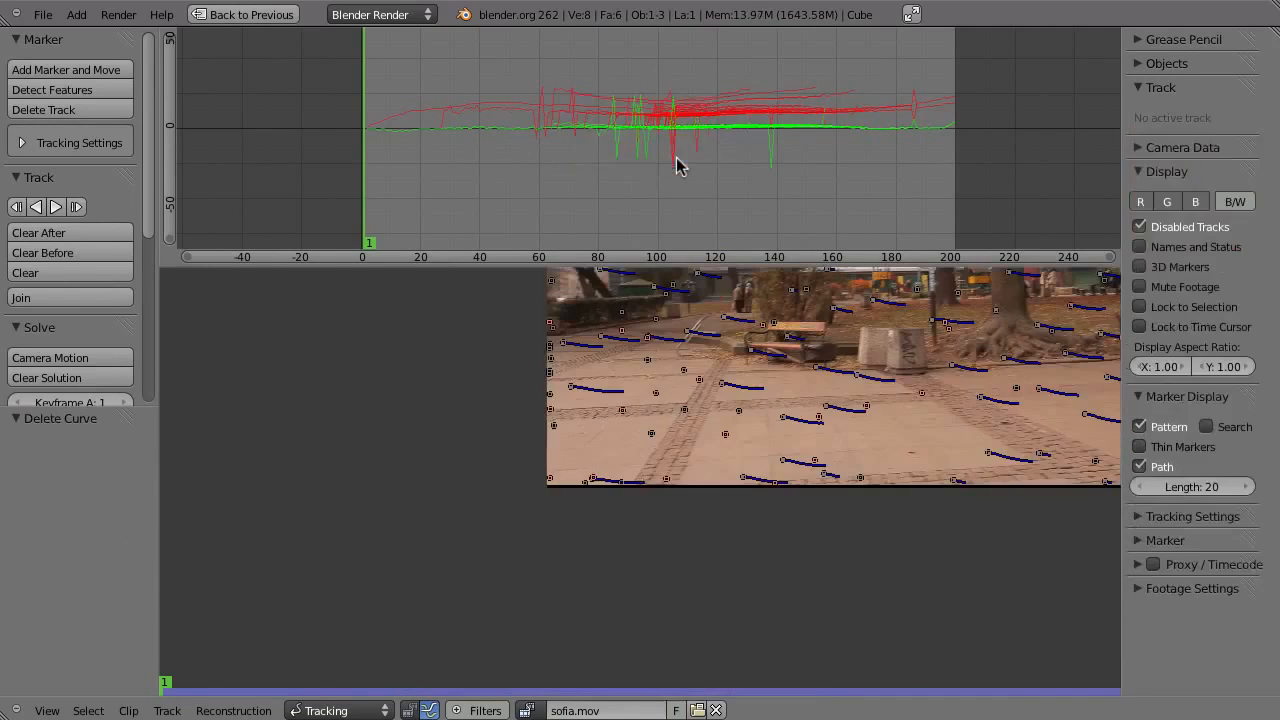
click(677, 163)
key(x)
click(676, 157)
- Delete the curves spiking downward near frames 93 and 138
right_click(638, 154)
key(x)
click(638, 155)
right_click(773, 166)
key(x)
click(774, 165)
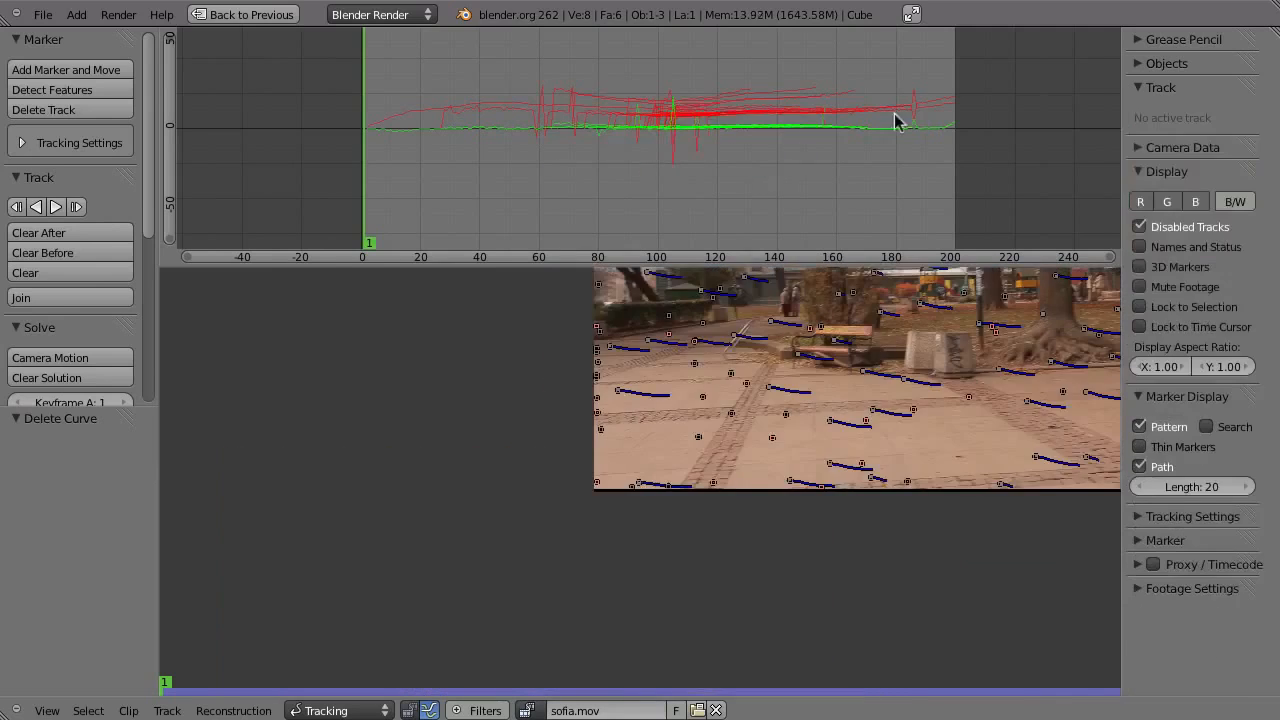
- Delete the curves with red spikes near frame 105 and the one dipping near frame 113
right_click(912, 88)
scroll(686, 120, up, 5)
right_click(720, 171)
key(x)
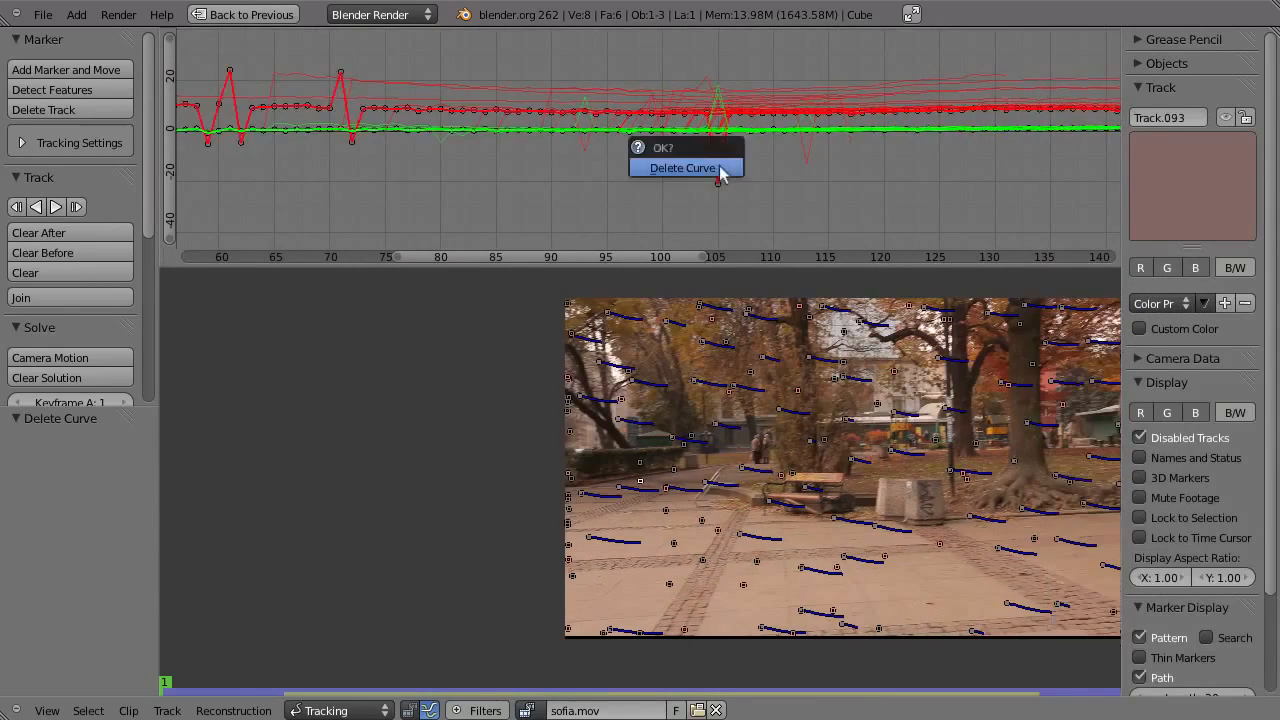
click(720, 171)
right_click(716, 88)
key(x)
click(745, 149)
right_click(808, 160)
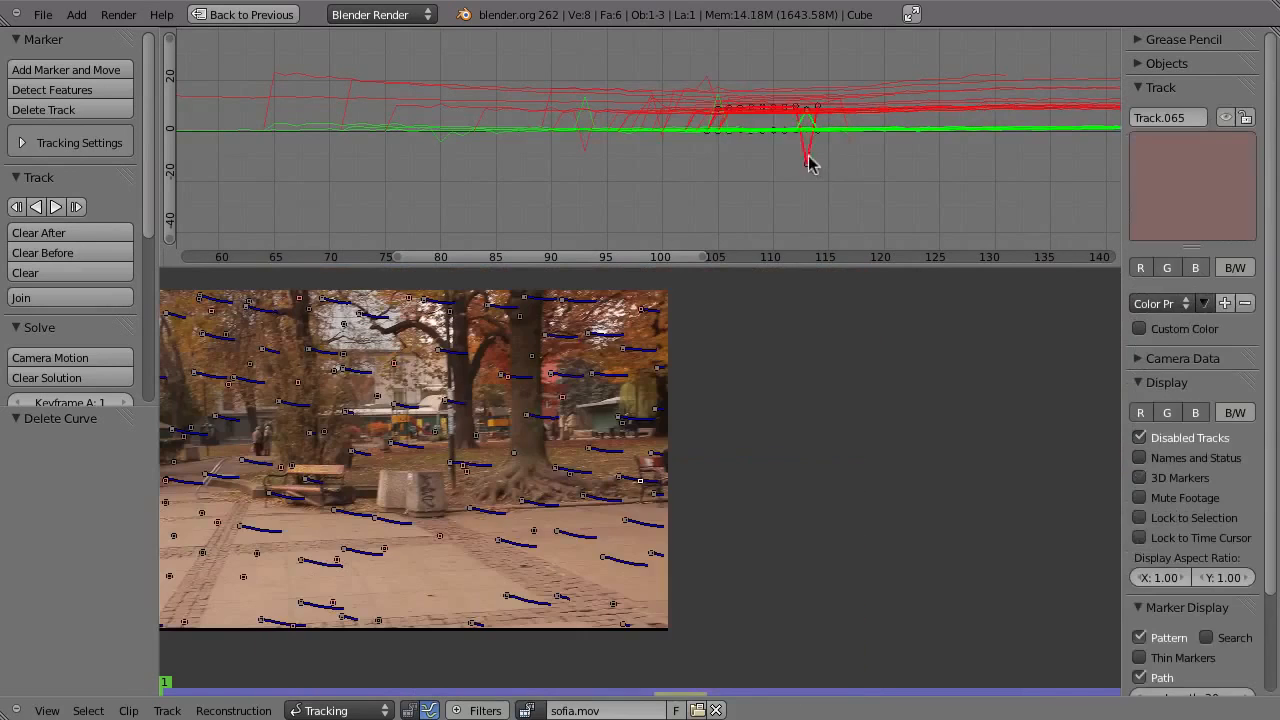
key(x)
click(757, 151)
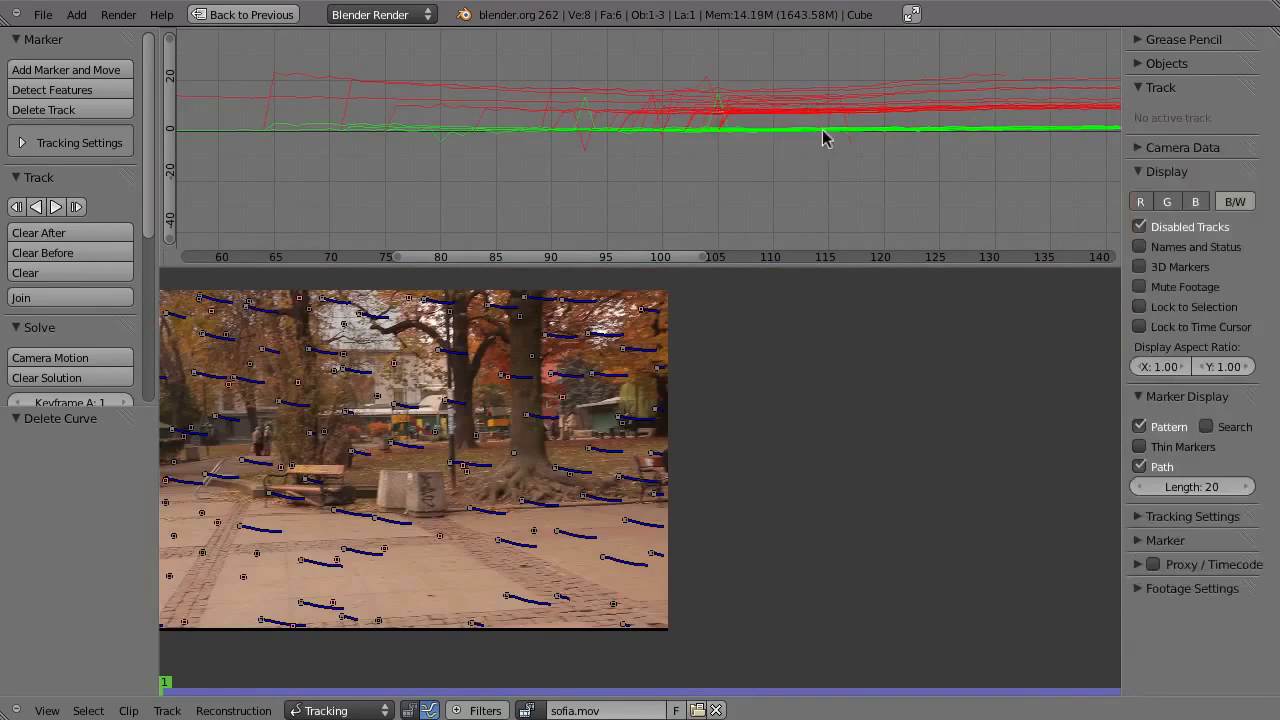
- Delete the remaining spiking curves near frames 93 and 105
scroll(758, 145, down, 2)
right_click(728, 186)
key(x)
click(731, 190)
scroll(790, 100, up, 4)
right_click(786, 106)
key(x)
click(786, 106)
scroll(759, 179, down, 5)
ctrl+scroll(828, 183, down, 2)
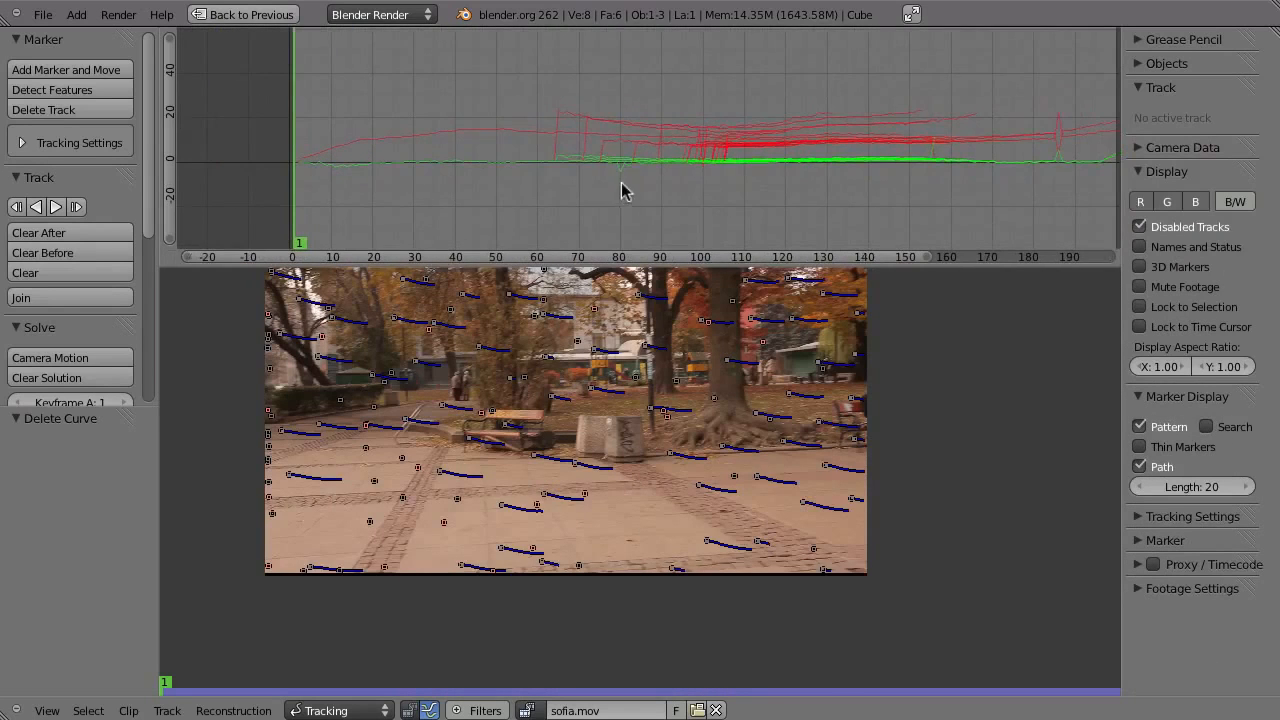
- Delete the curve dipping near frame 82 and the one spiking upward near frame 187
right_click(629, 176)
key(x)
click(629, 174)
right_click(1057, 108)
key(x)
click(1055, 106)
- Clear the remaining path after frame 183 on the track whose curve dips near frame 187
middle_drag(1046, 144, 954, 154)
right_click(947, 150)
drag(893, 168, 920, 166)
key(a)
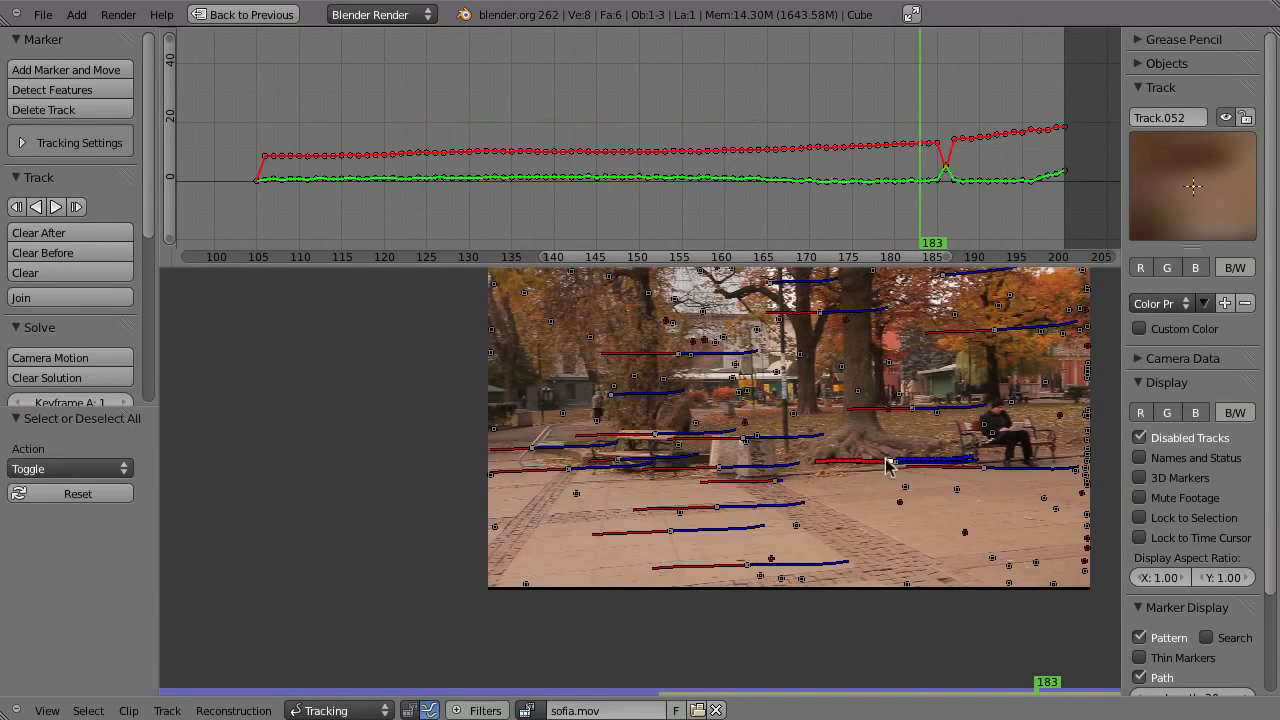
key(alt+t)
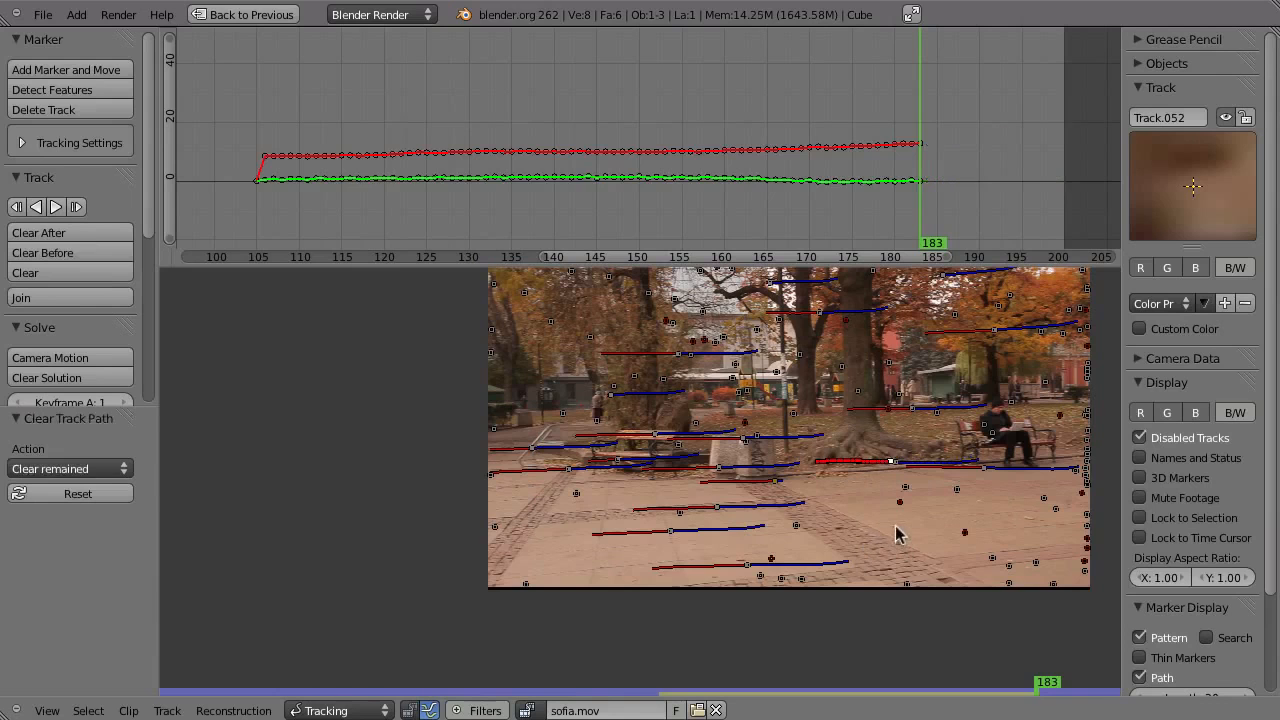
- Unlock all tracks, select them and review the combined tracks at frame 107
key(a)
mouse_move(857, 491)
ctrl+middle_down()
mouse_move(828, 505)
mouse_move(844, 503)
ctrl+middle_up()
key(a)
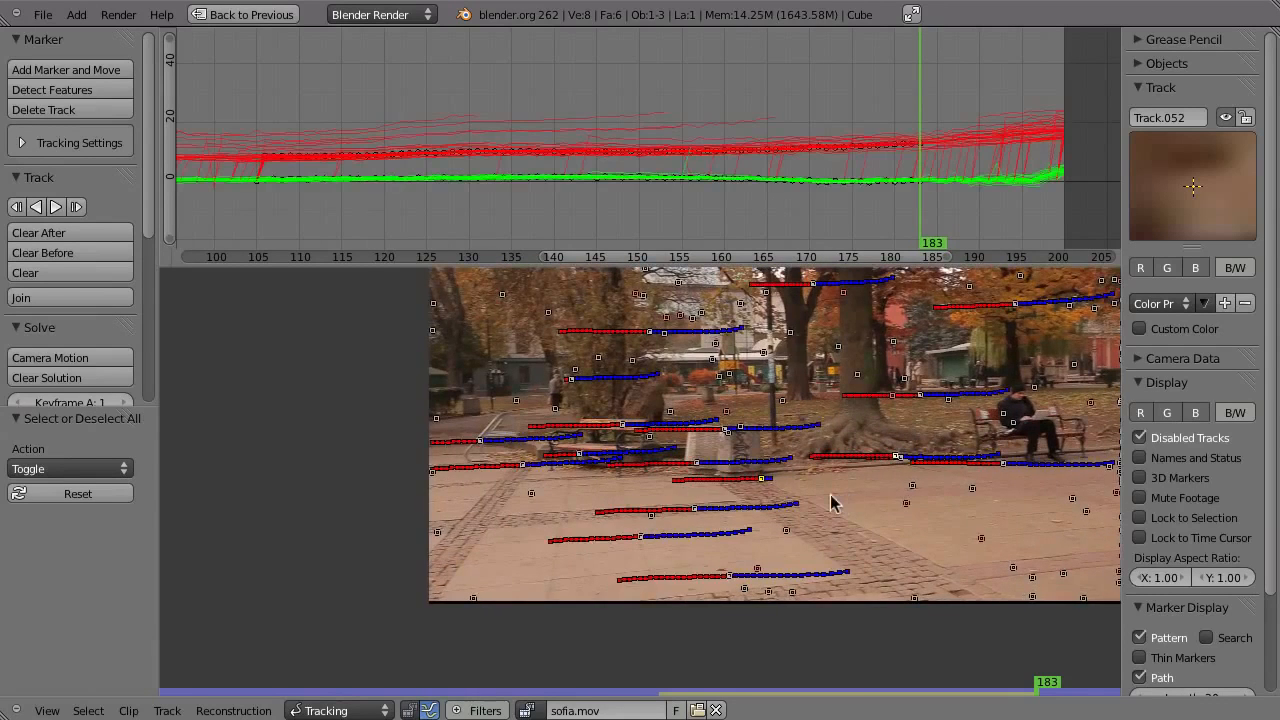
key(alt+l)
key(a)
ctrl+middle_drag(934, 415, 857, 277)
ctrl+middle_drag(845, 230, 755, 146)
drag(815, 160, 730, 457)
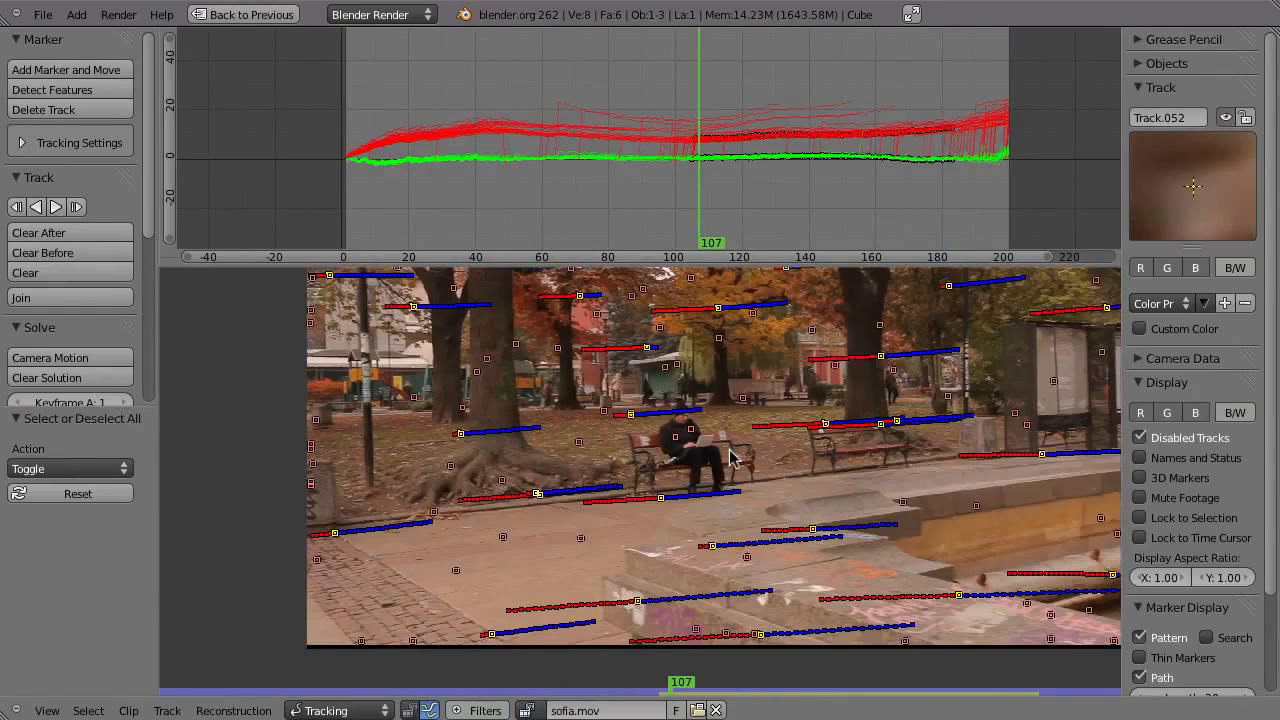
middle_drag(937, 383, 782, 403)
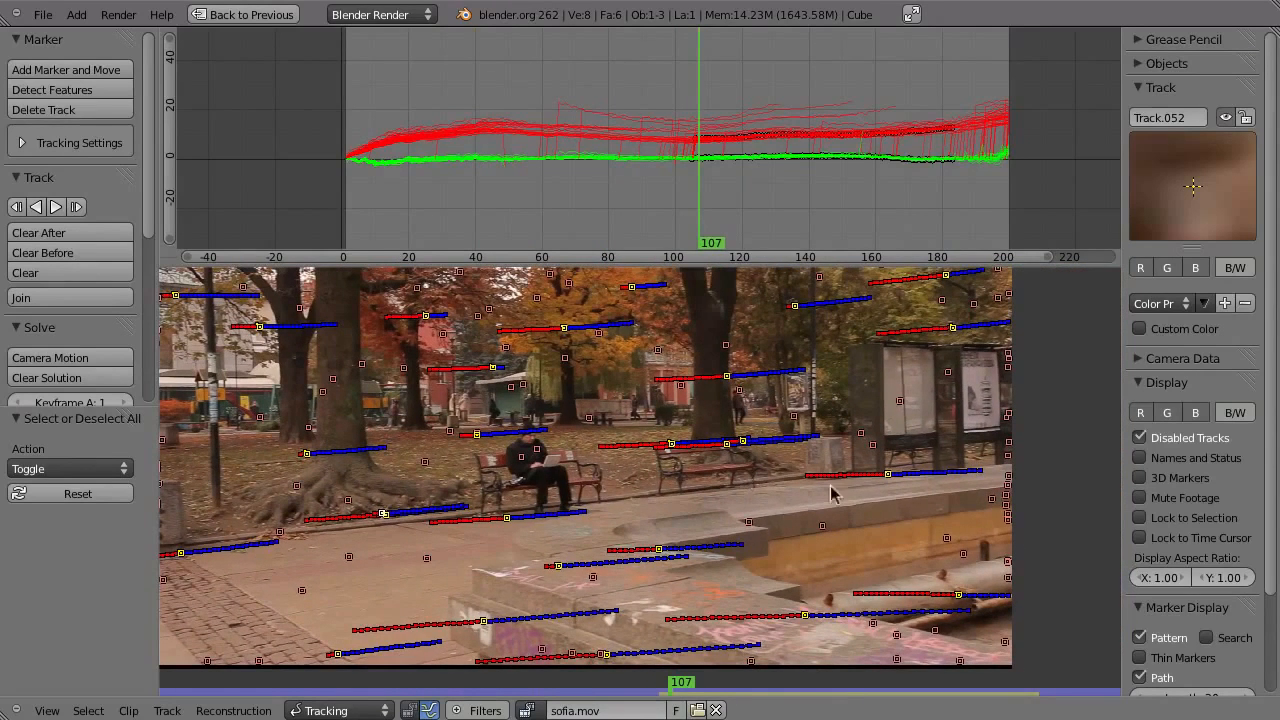
- Apply the Canon 5D camera preset, set the focal length to 30 mm and widen the properties area
click(1150, 358)
click(1162, 389)
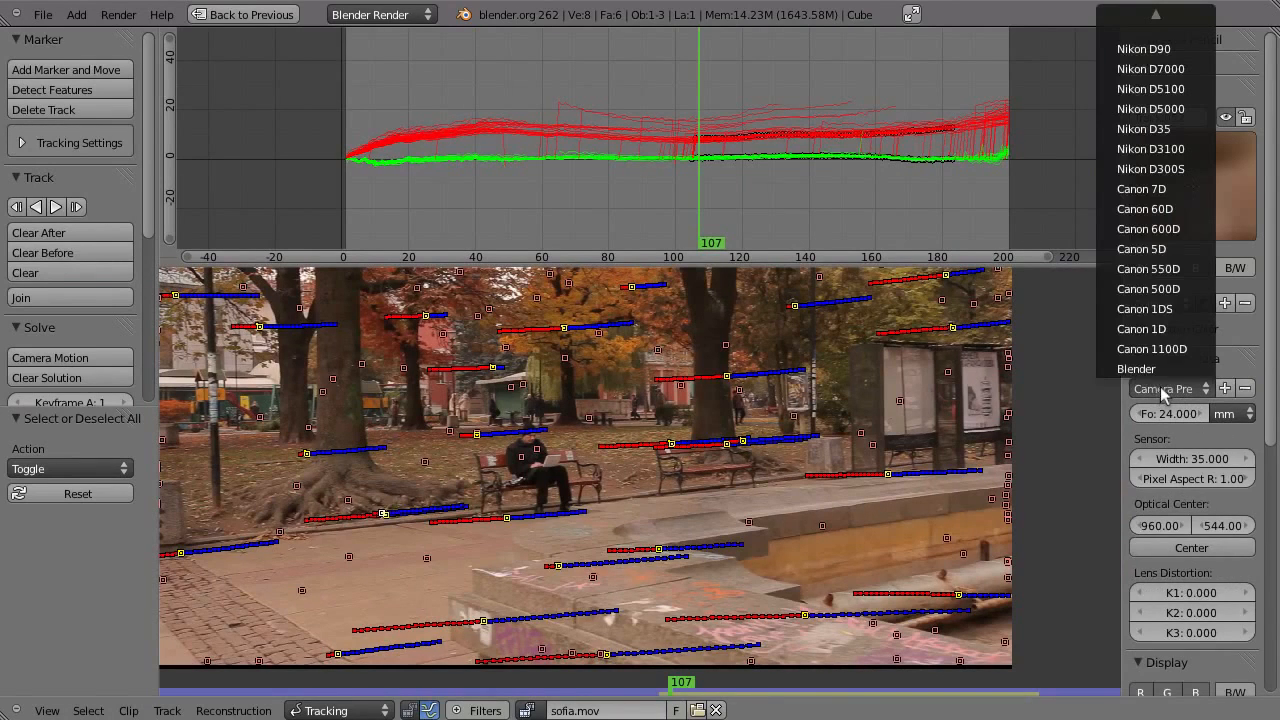
click(1136, 250)
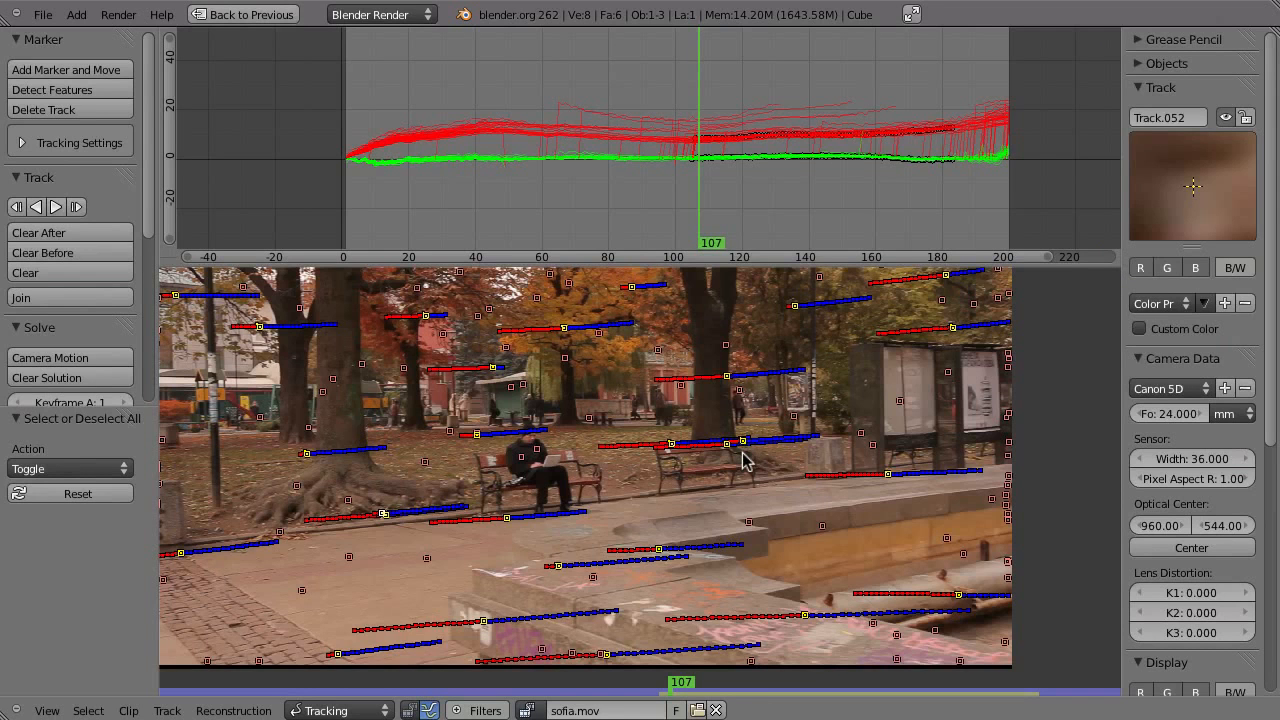
click(1175, 413)
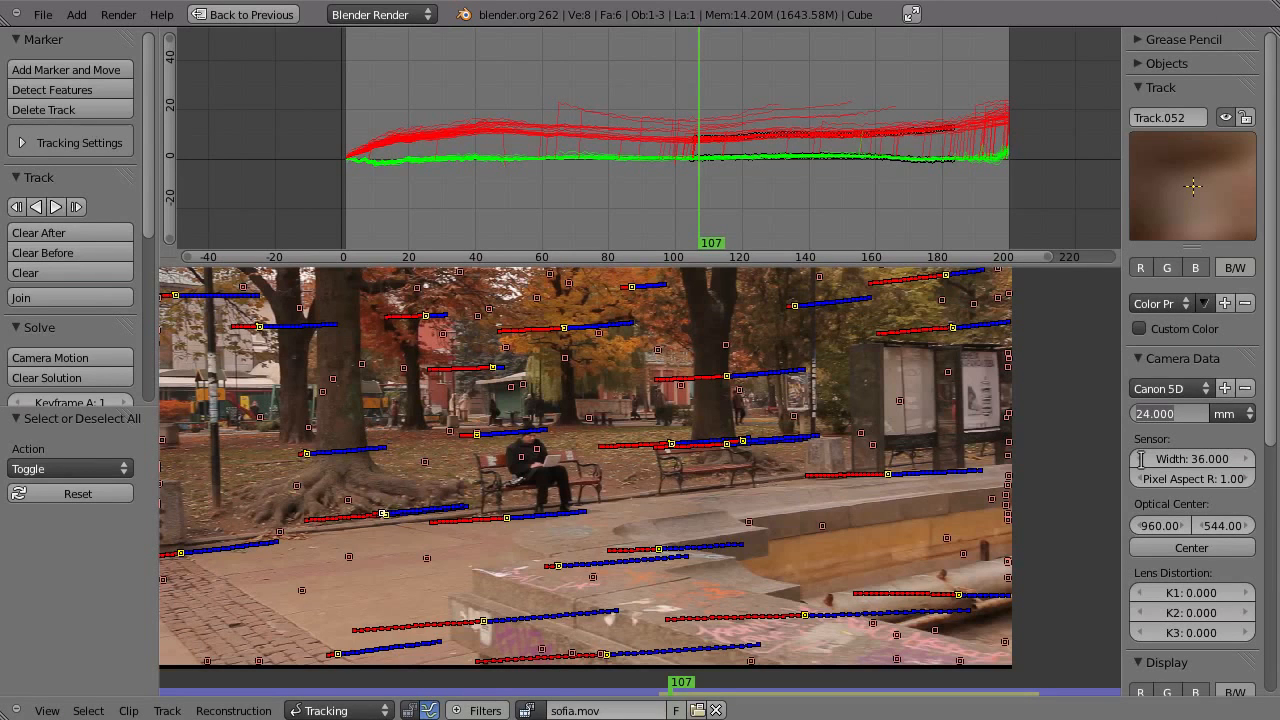
text(30)
key(Return)
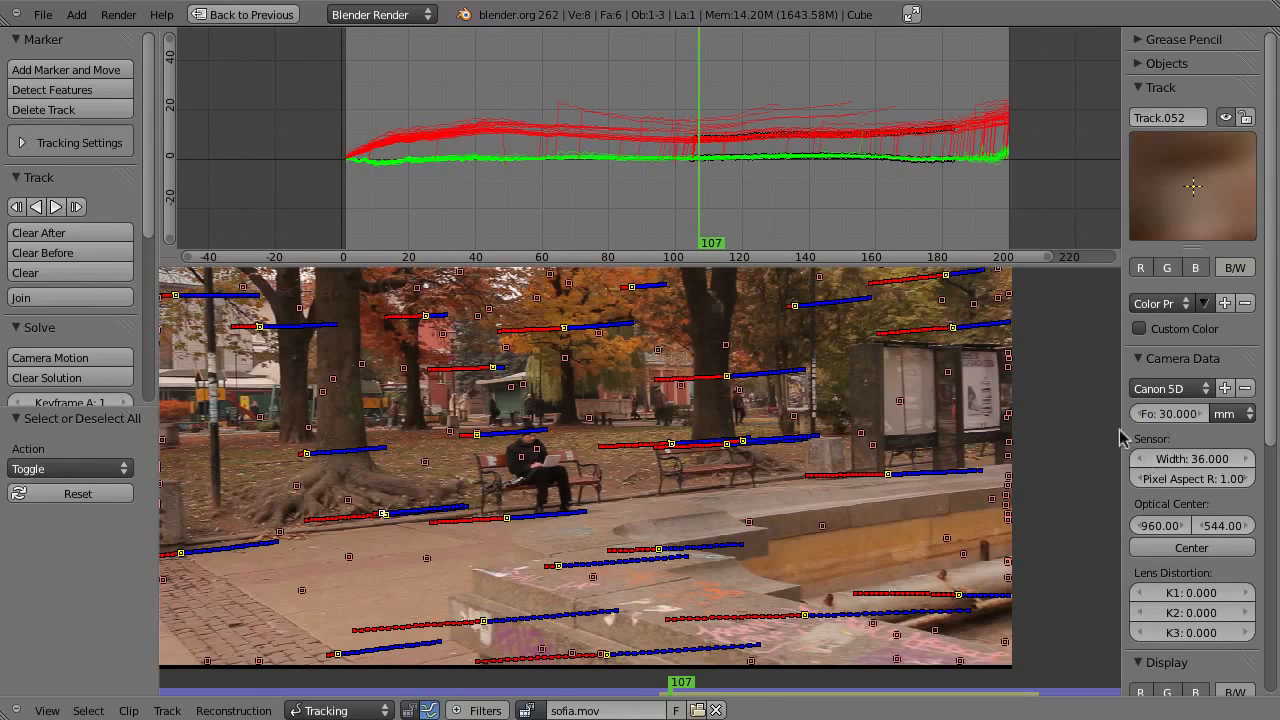
drag(1123, 434, 1085, 440)
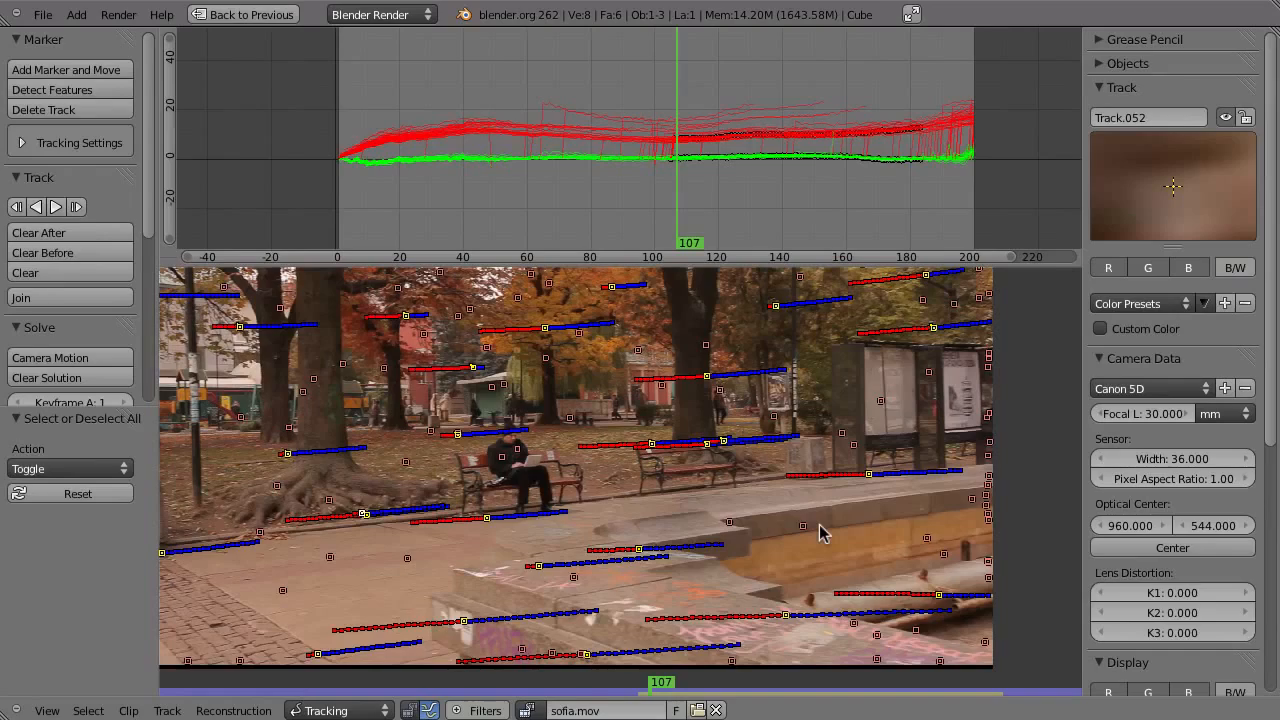
- Solve the camera motion and hide the disabled tracks
scroll(80, 240, down, 3)
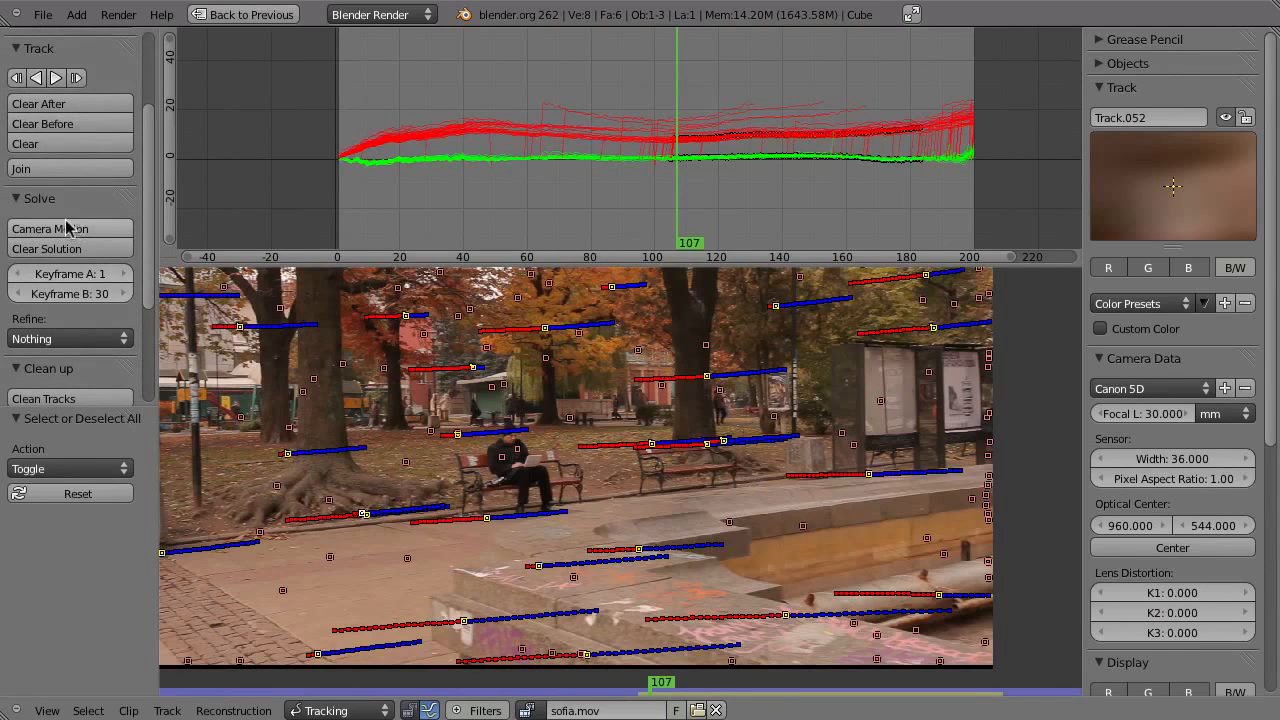
click(67, 228)
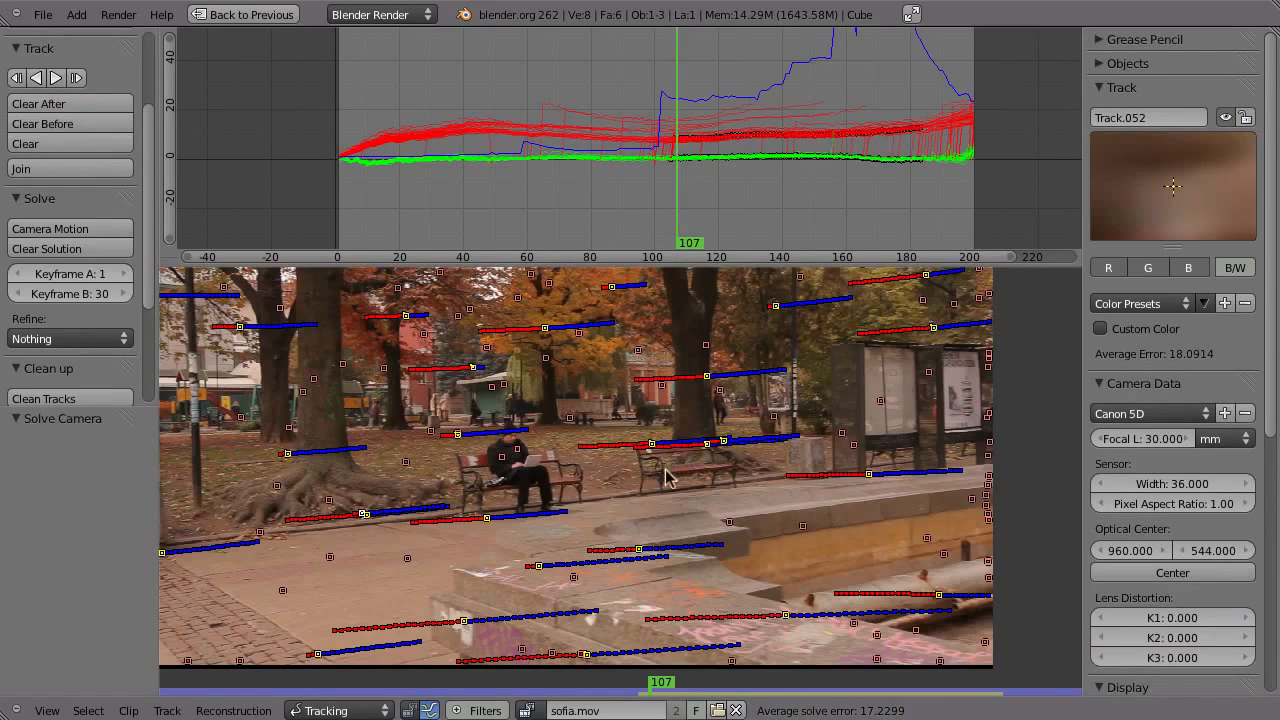
key(alt+d)
ctrl+middle_drag(783, 413, 742, 432)
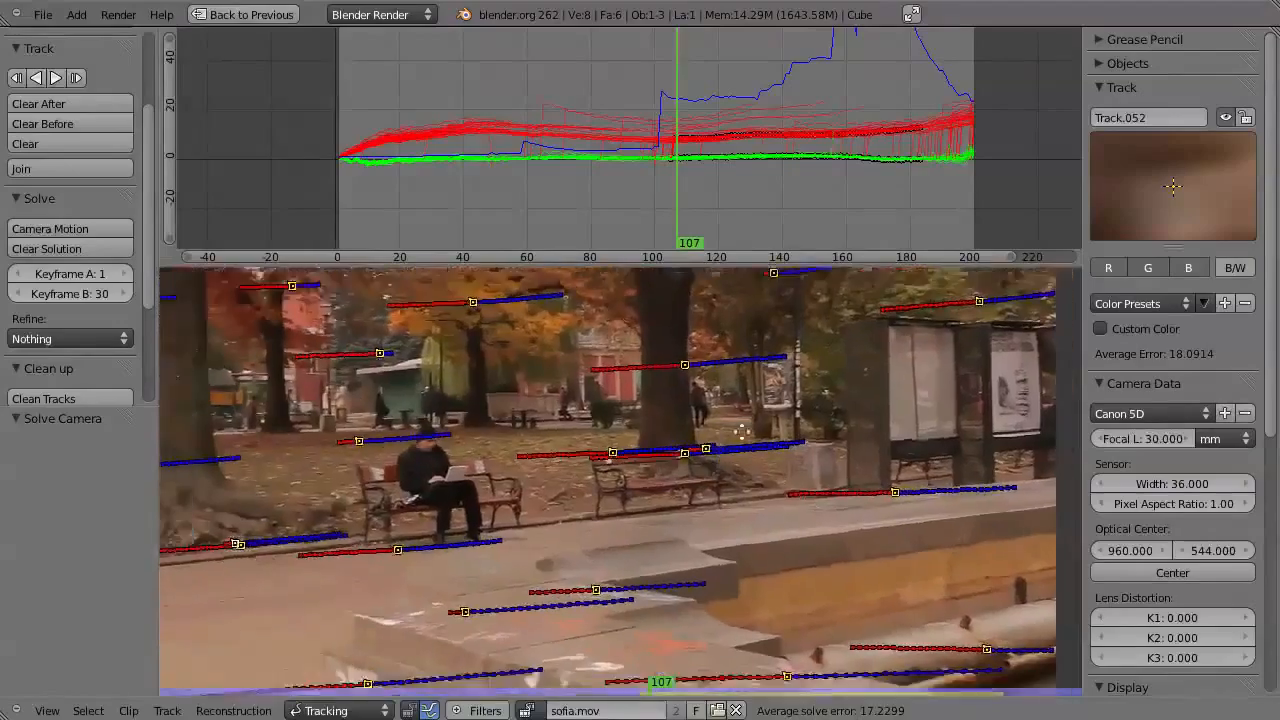
- Switch from the track curves back to the clip-only view with the whole frame visible
scroll(741, 432, down, 3)
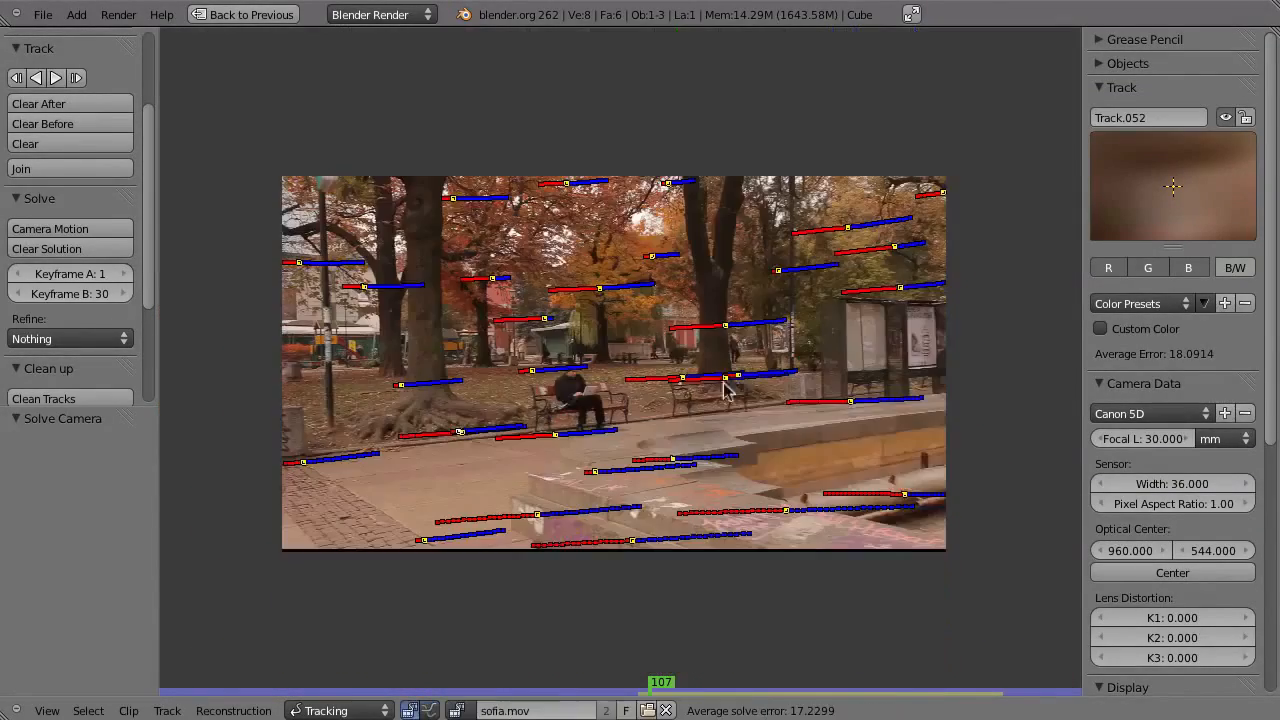
key(ctrl+Tab)
ctrl+middle_drag(727, 345, 781, 385)
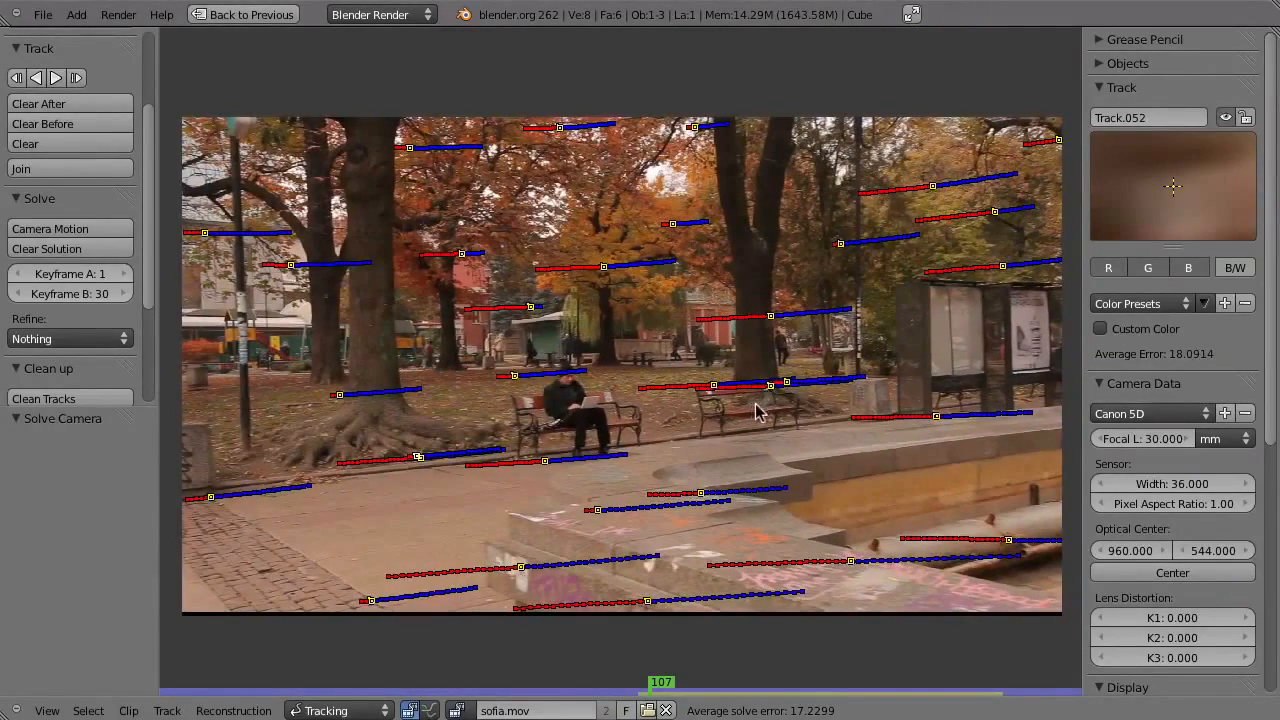
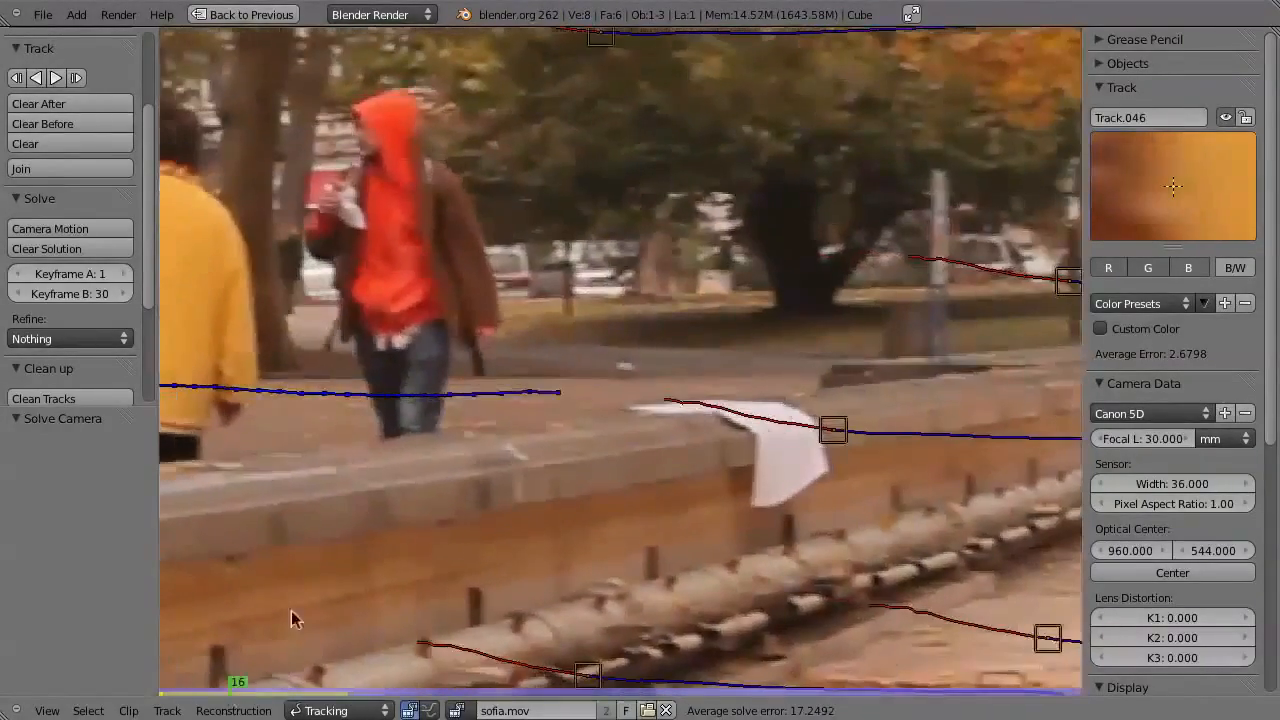
- Lock the view to the track attached to the pedestrian in the yellow jacket, check its motion, and delete it
key(l)
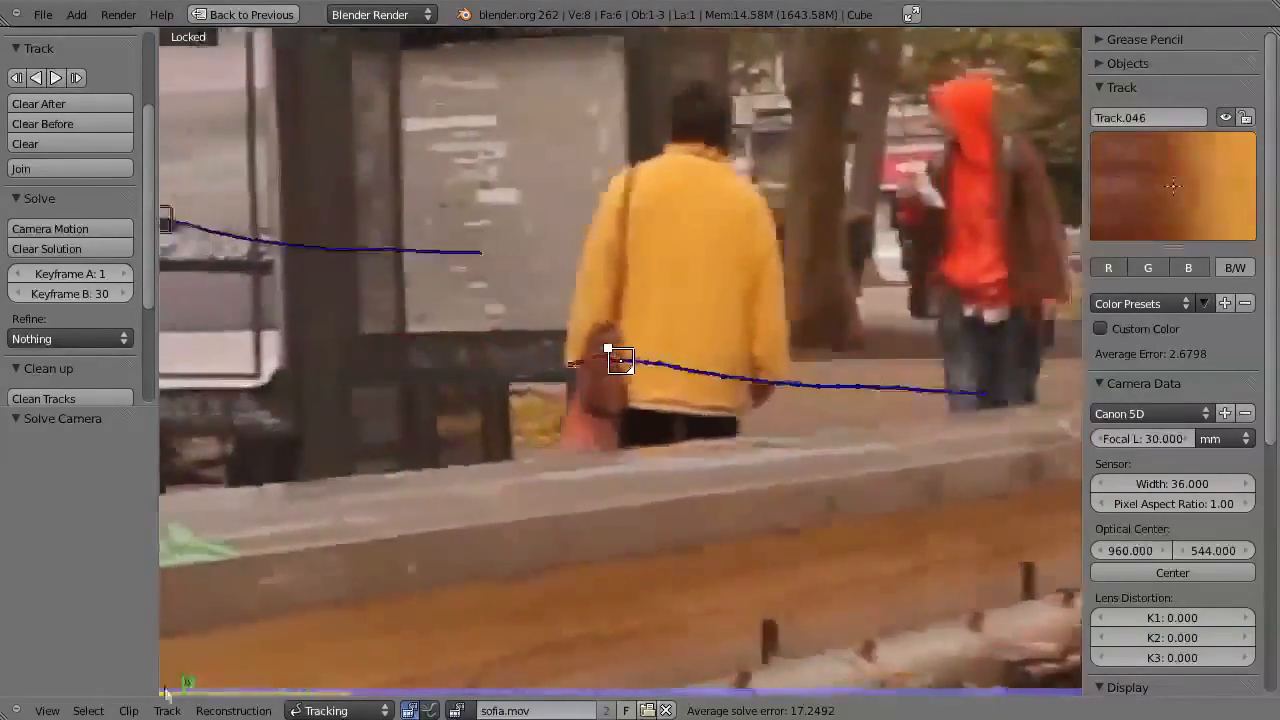
scroll(609, 360, down, 3)
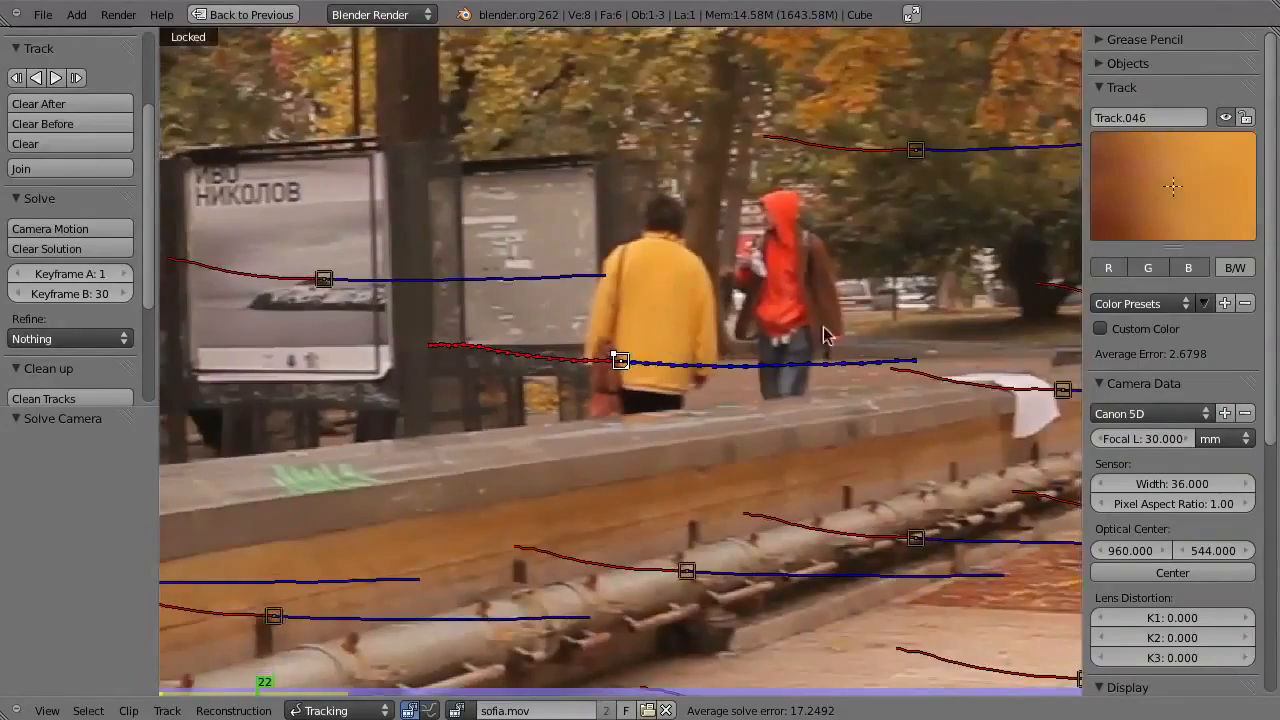
key(x)
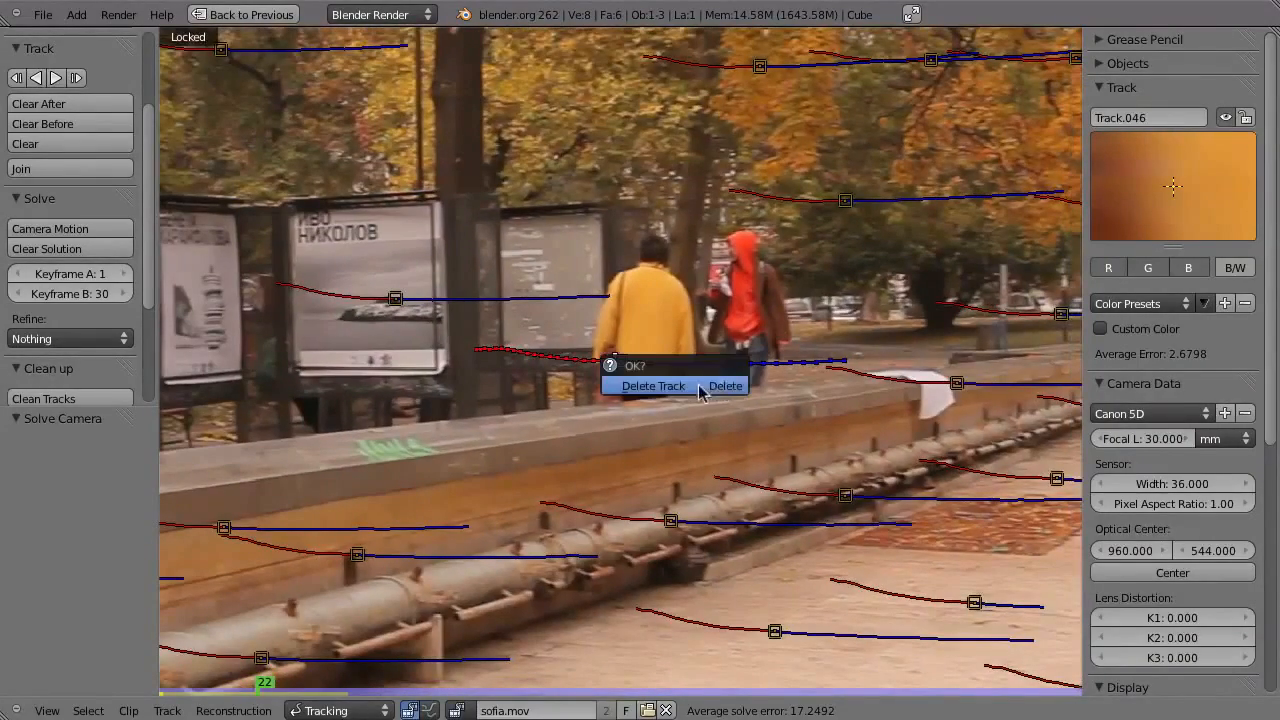
click(670, 386)
scroll(605, 517, down, 3)
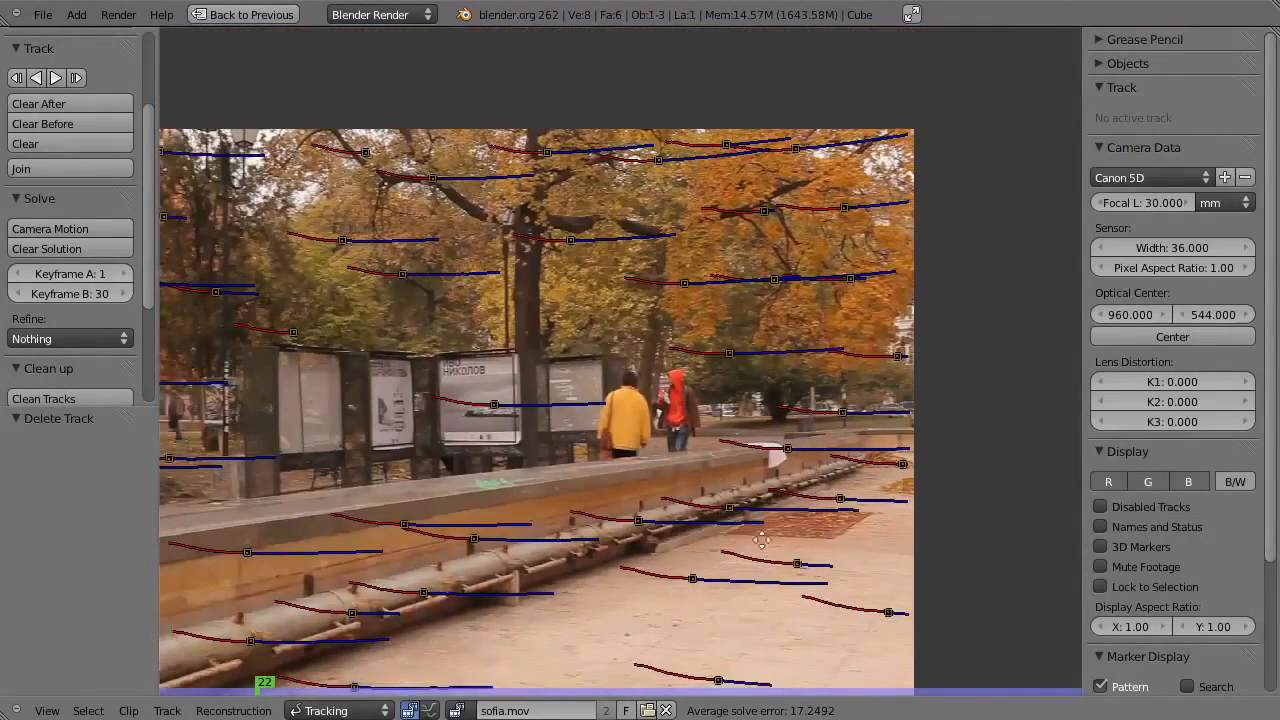
- Select the short track on the pavement near the image's lower edge and examine its path between frames 4 and 12
middle_drag(761, 540, 820, 533)
drag(264, 688, 473, 689)
middle_drag(712, 584, 774, 533)
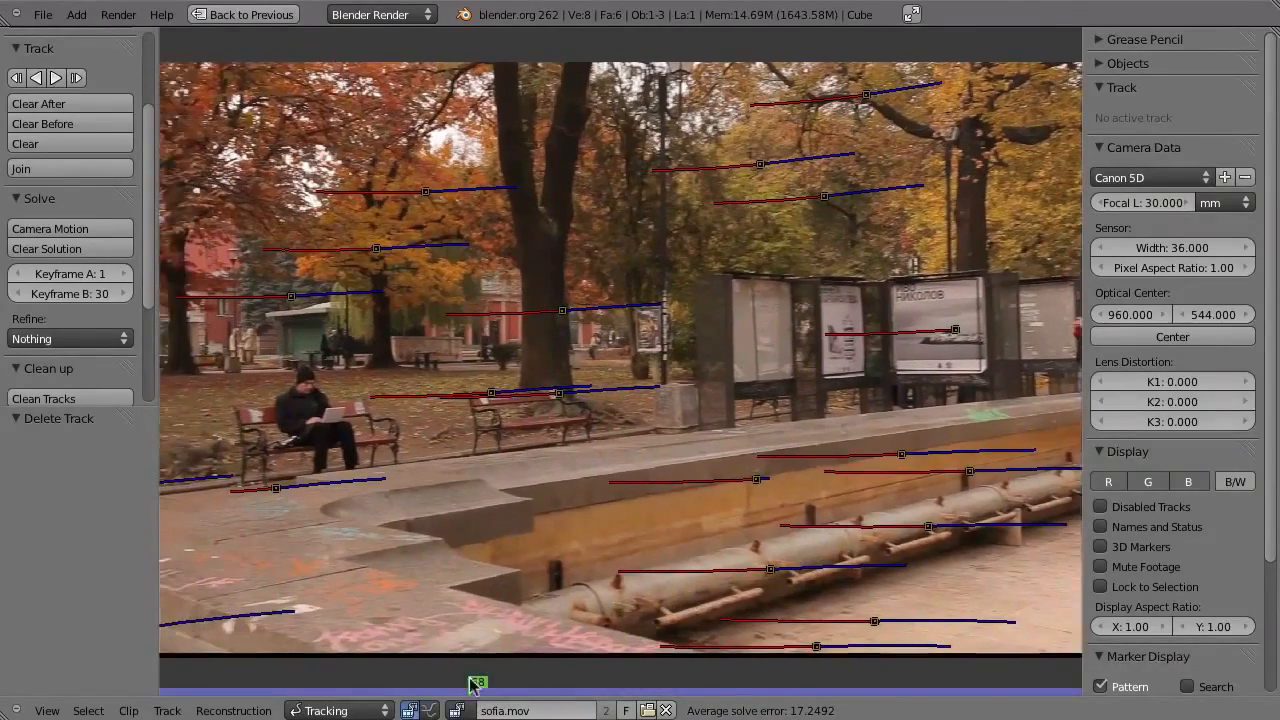
drag(478, 690, 430, 690)
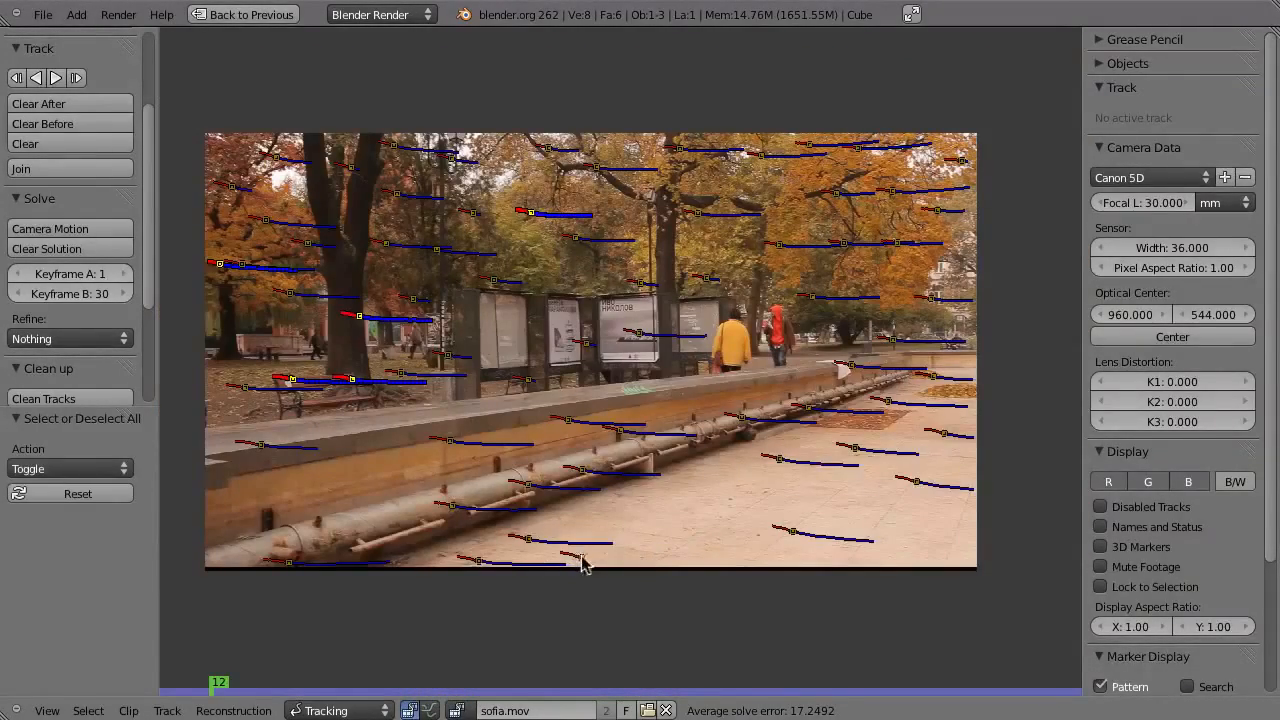
click(580, 563)
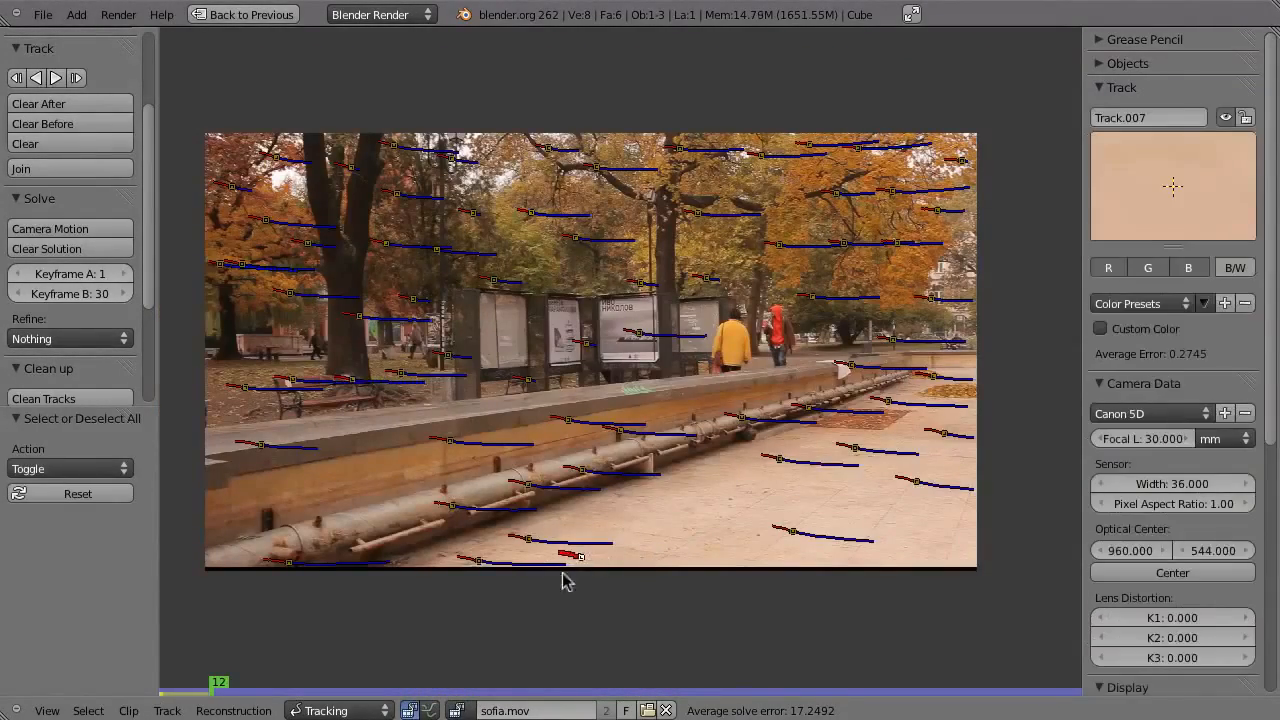
scroll(570, 578, up, 3)
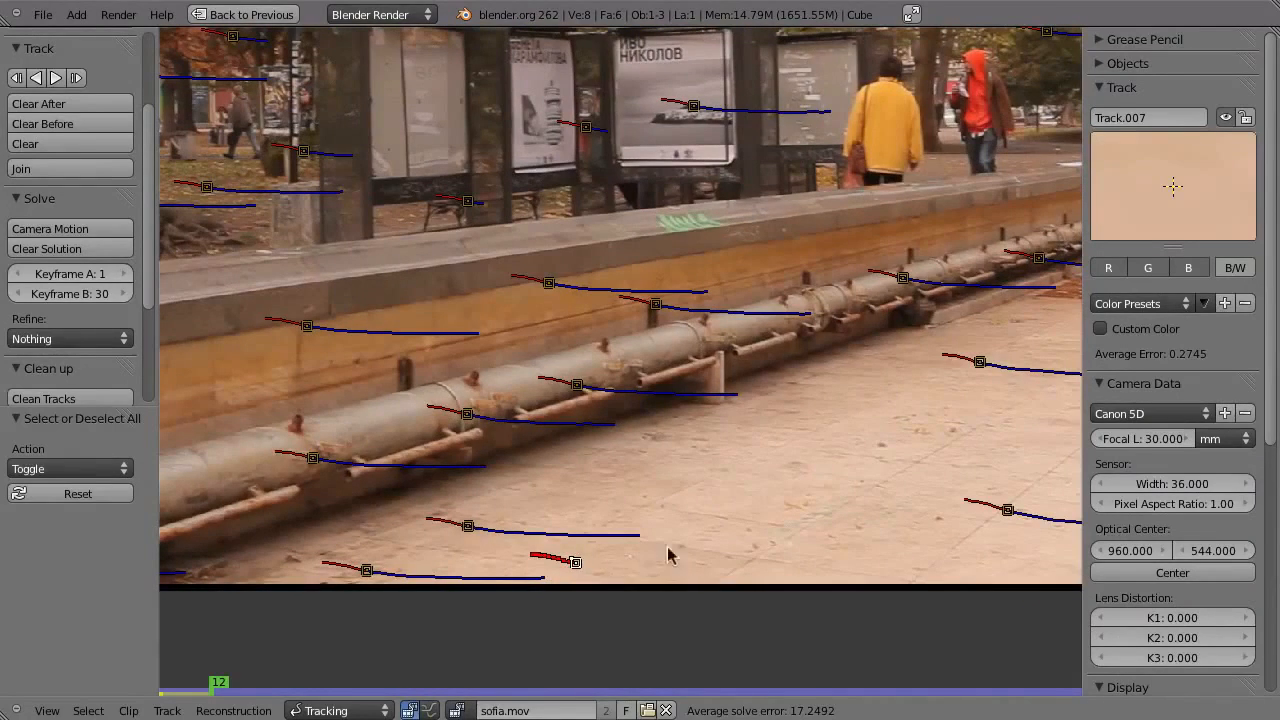
mouse_move(181, 692)
mouse_down()
mouse_move(200, 692)
mouse_move(170, 695)
mouse_up()
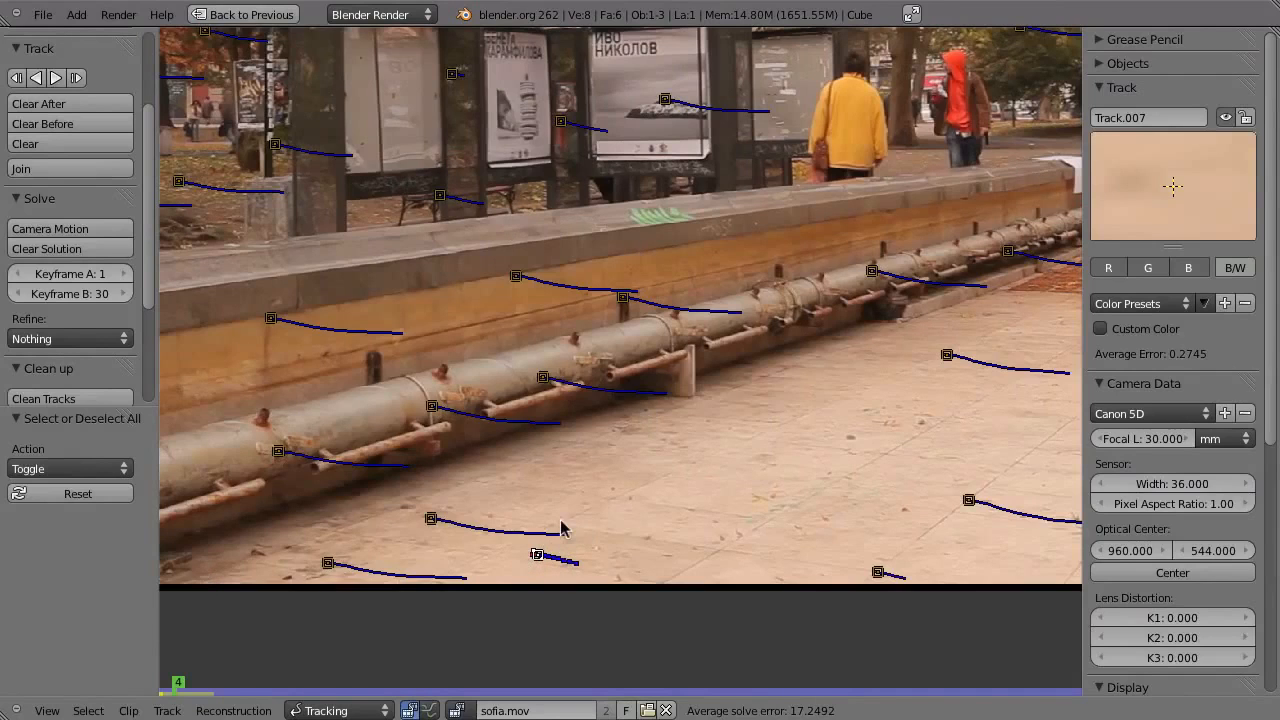
drag(163, 694, 210, 694)
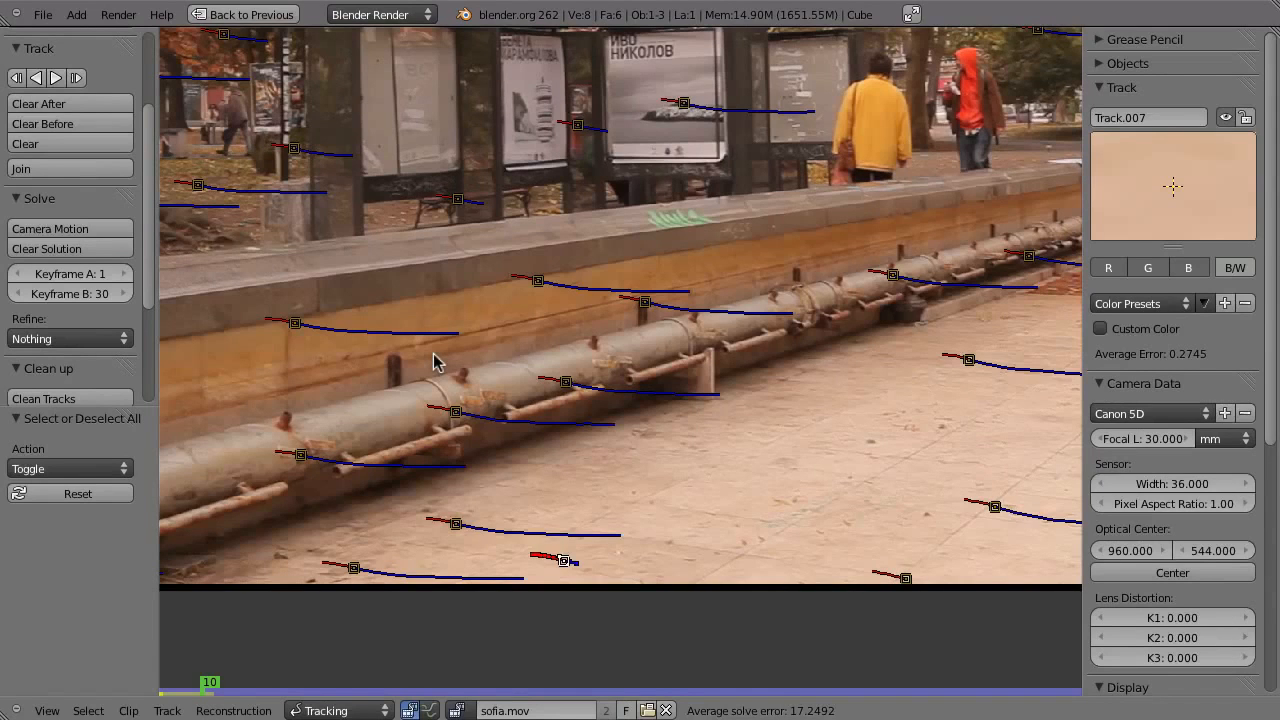
- Bring the clean-up settings into view and show the disabled tracks, collapsing the camera data
drag(155, 130, 176, 340)
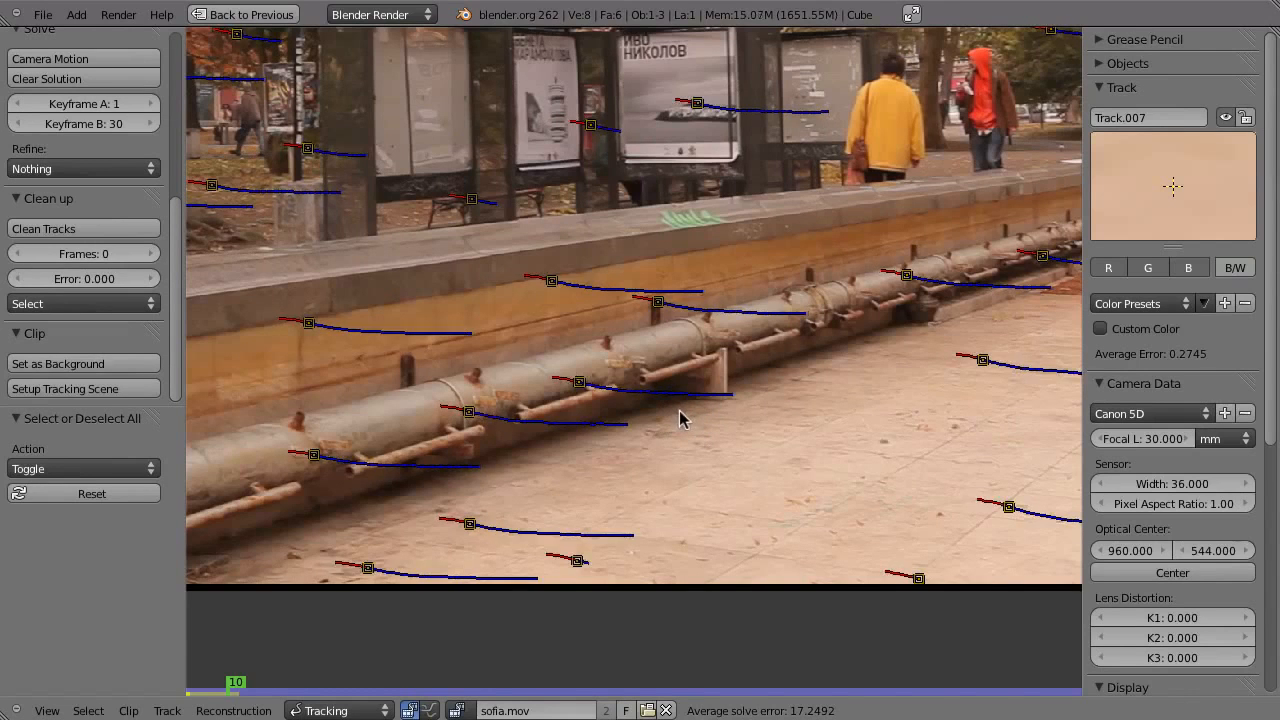
key(alt+d)
key(a)
key(a)
scroll(630, 410, down, 4)
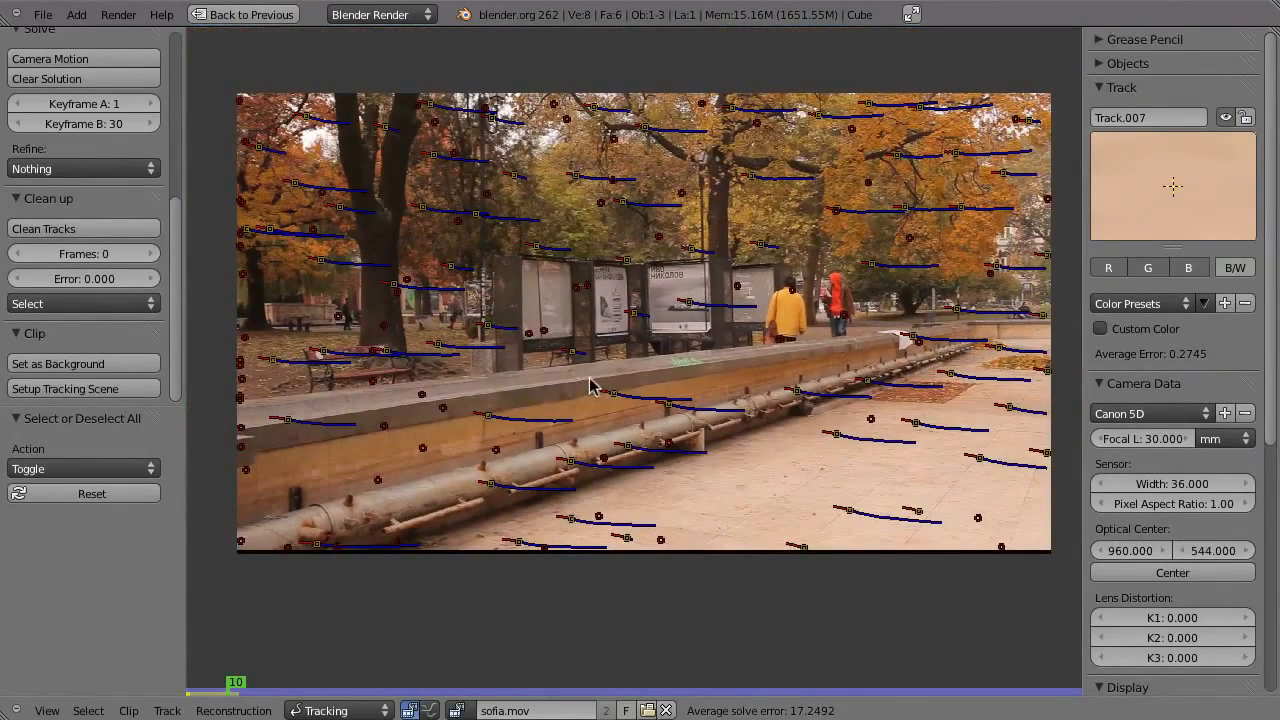
click(1130, 384)
scroll(1100, 373, down, 3)
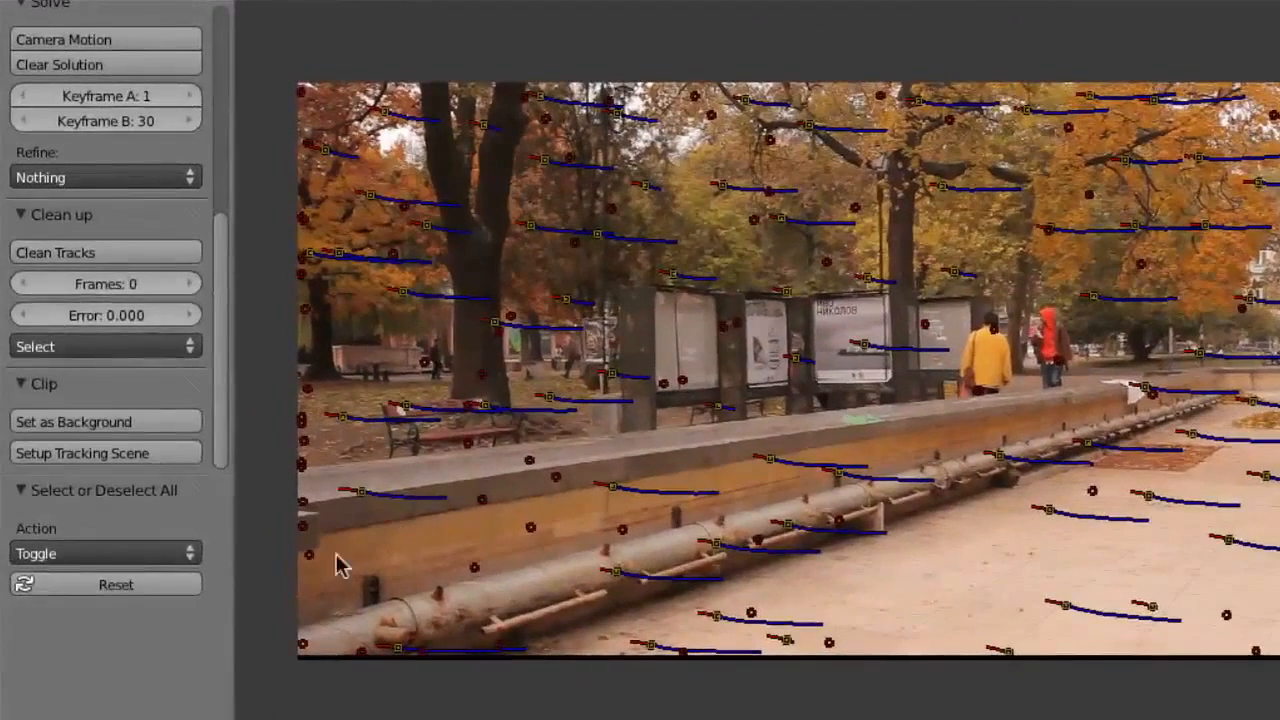
- Run Clean Tracks with the Select action to select all tracks shorter than 12 frames
click(97, 256)
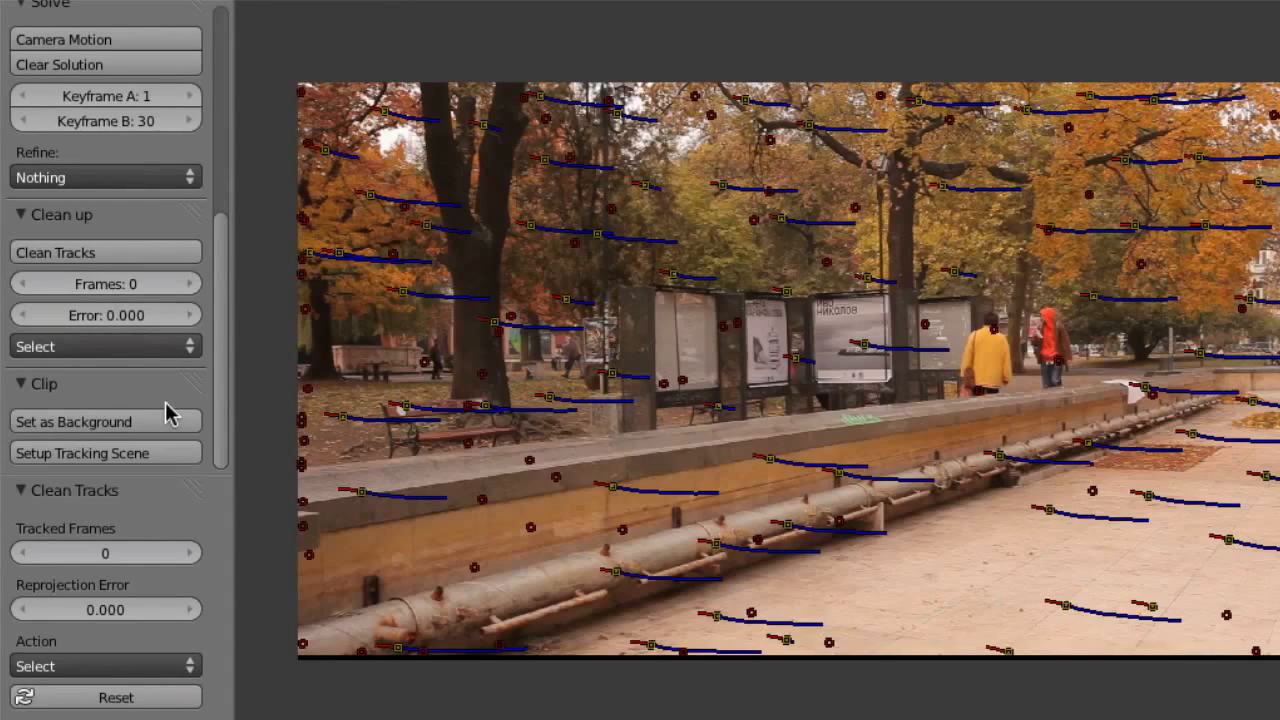
click(97, 284)
text(12)
key(Return)
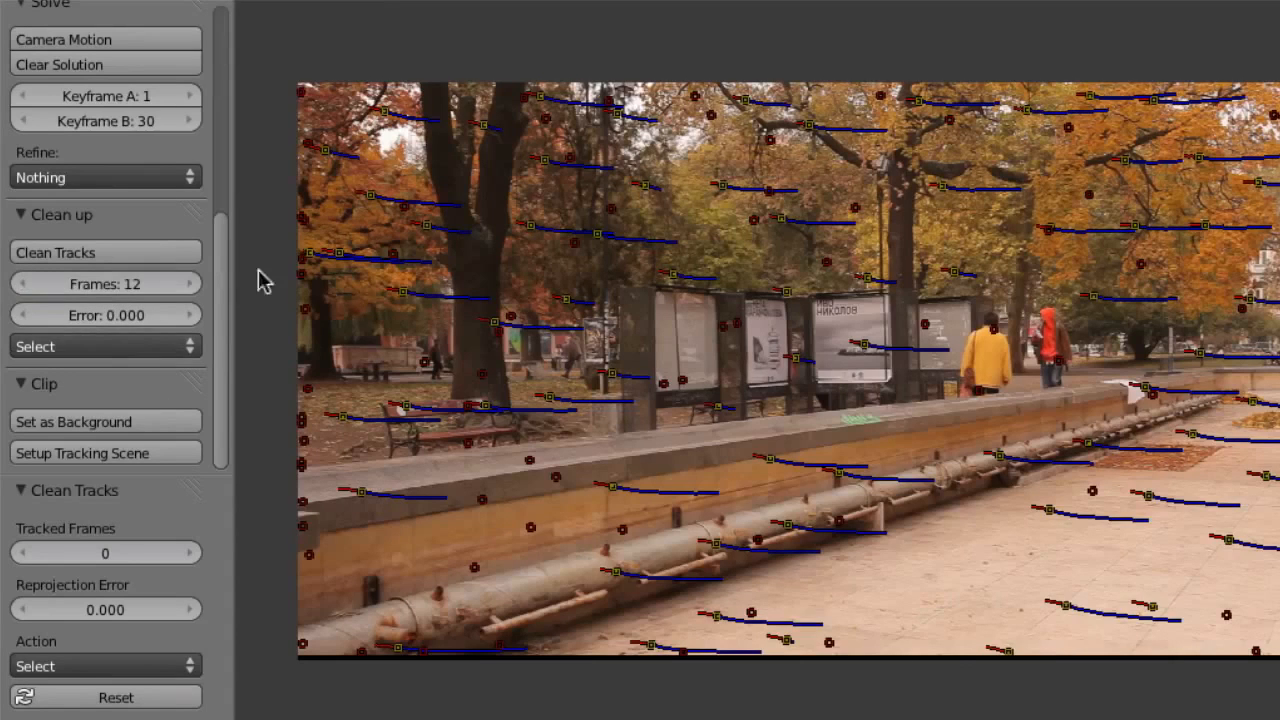
click(100, 254)
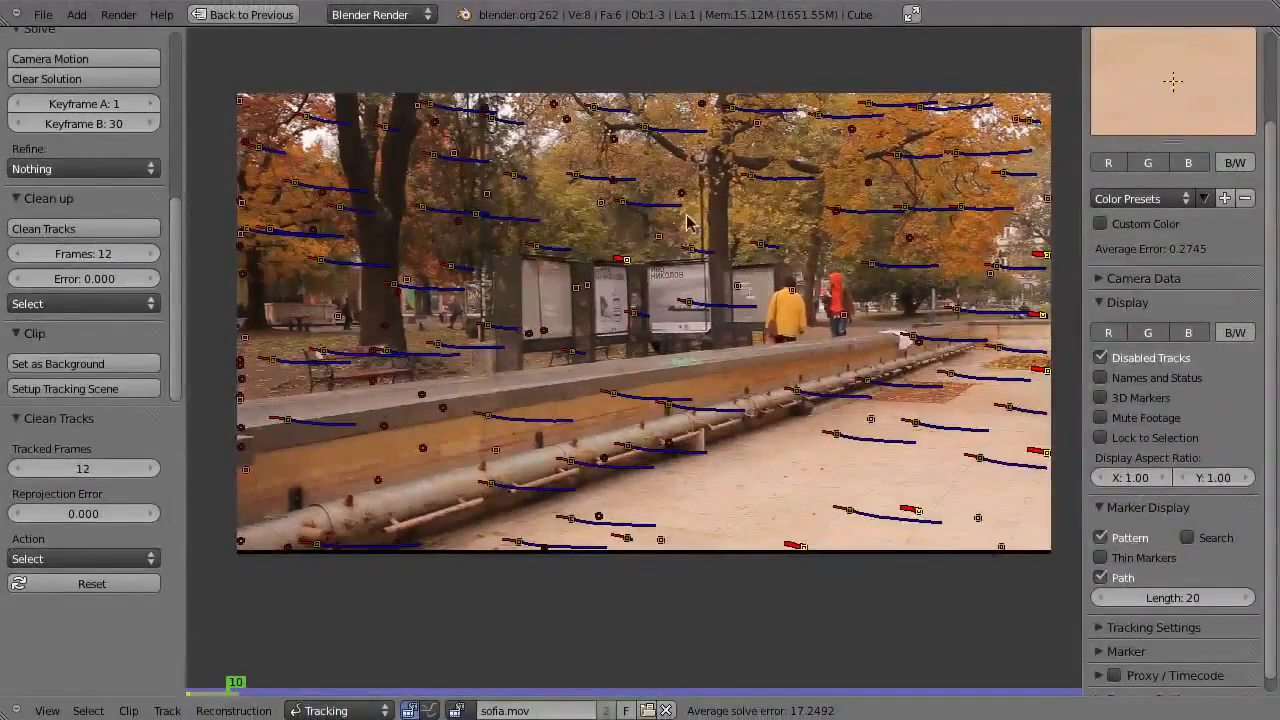
- Show the curves of the selected short tracks, review them at the start and end of the clip, and delete these tracks
key(ctrl+t)
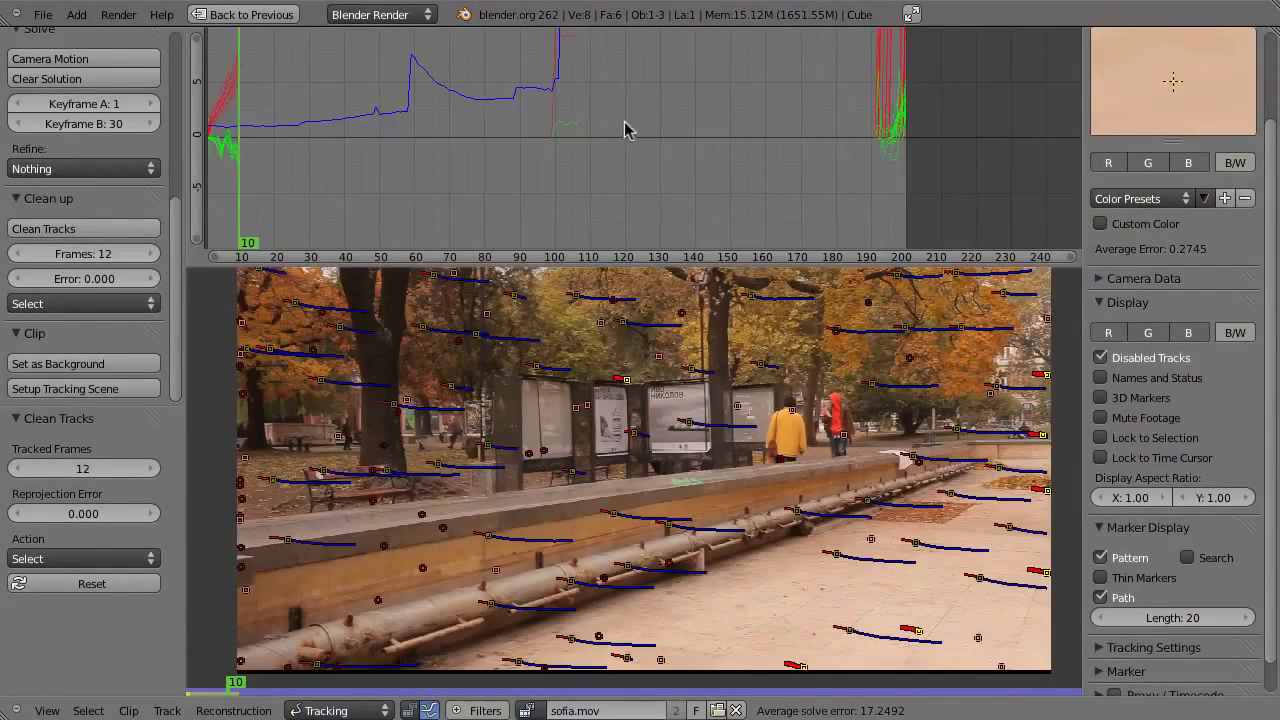
scroll(624, 130, down, 4)
scroll(503, 160, up, 5)
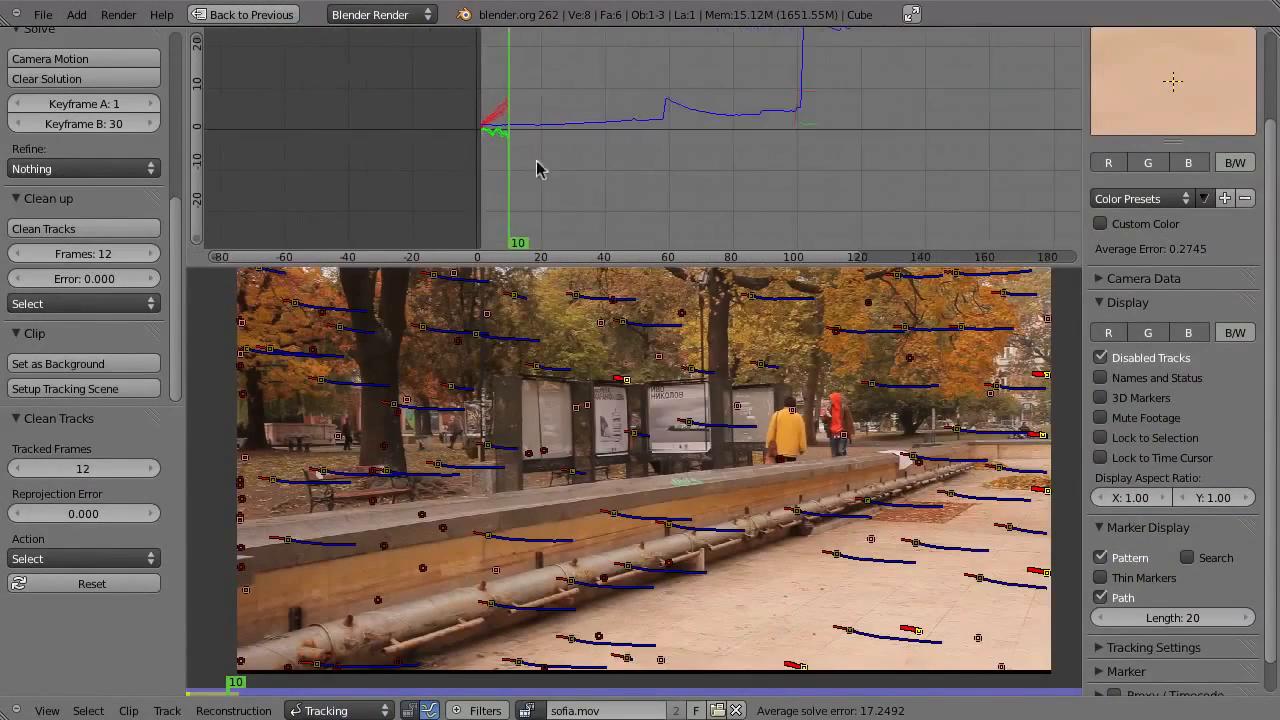
mouse_move(460, 170)
mouse_down()
mouse_move(405, 180)
mouse_move(444, 172)
mouse_up()
key(Right)
key(Right)
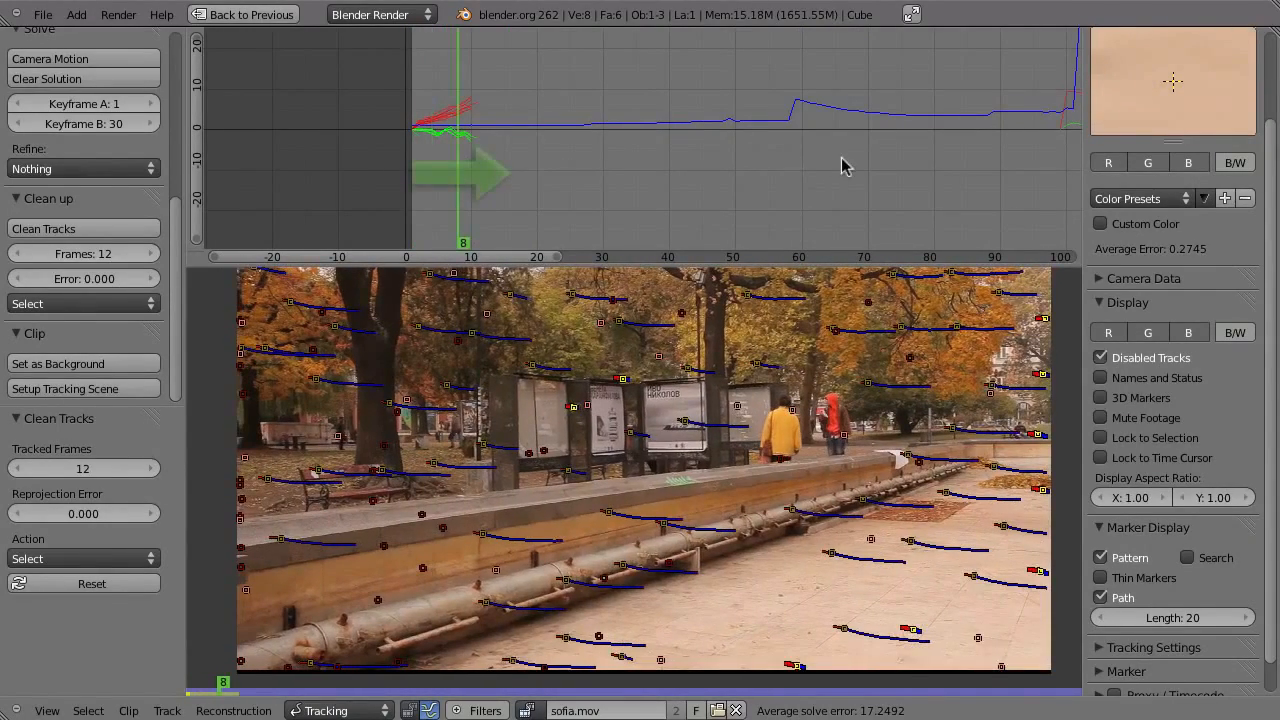
scroll(900, 183, down, 4)
middle_drag(900, 183, 554, 183)
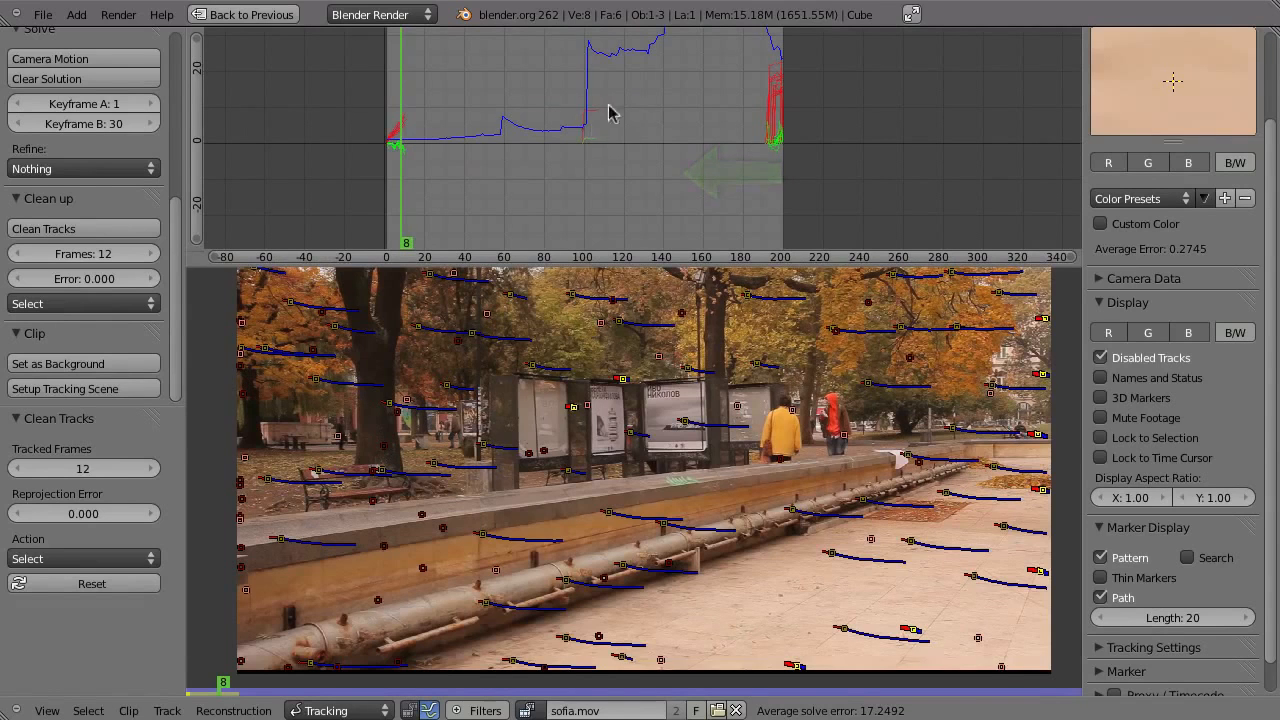
key(x)
click(667, 440)
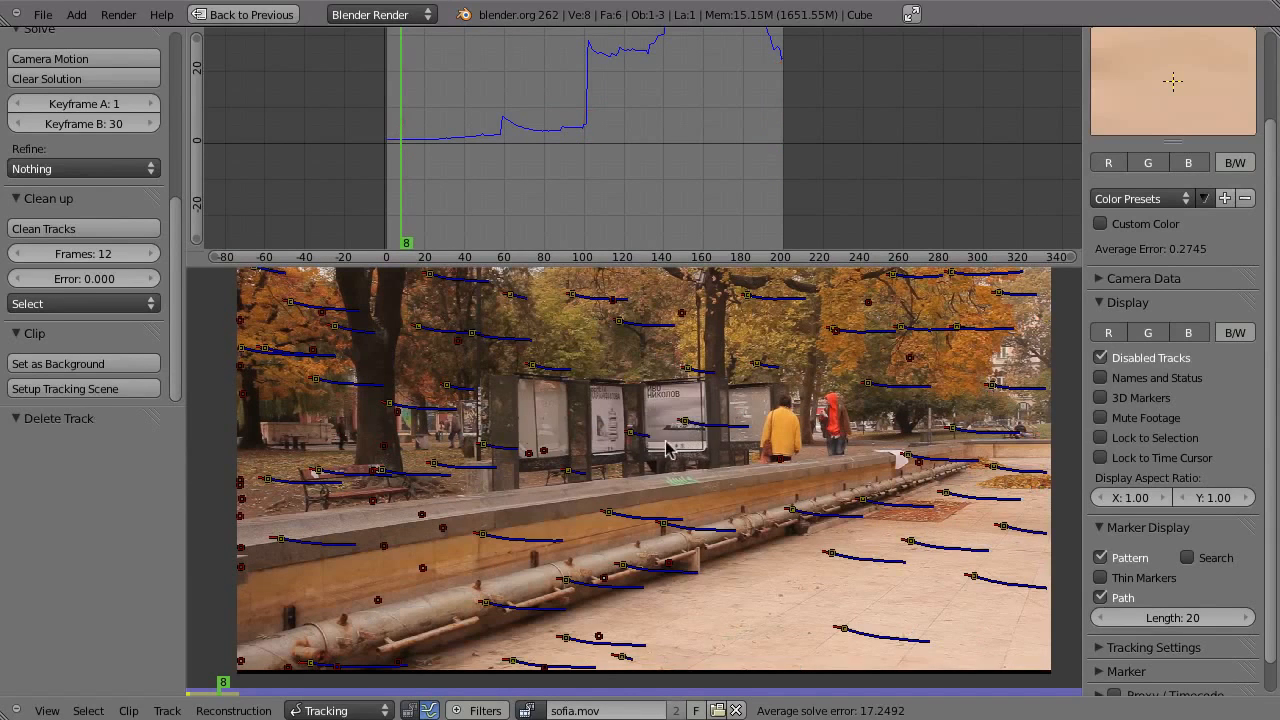
- Run Clean Tracks again with Tracked Frames raised to 20 and delete the selected tracks
click(88, 230)
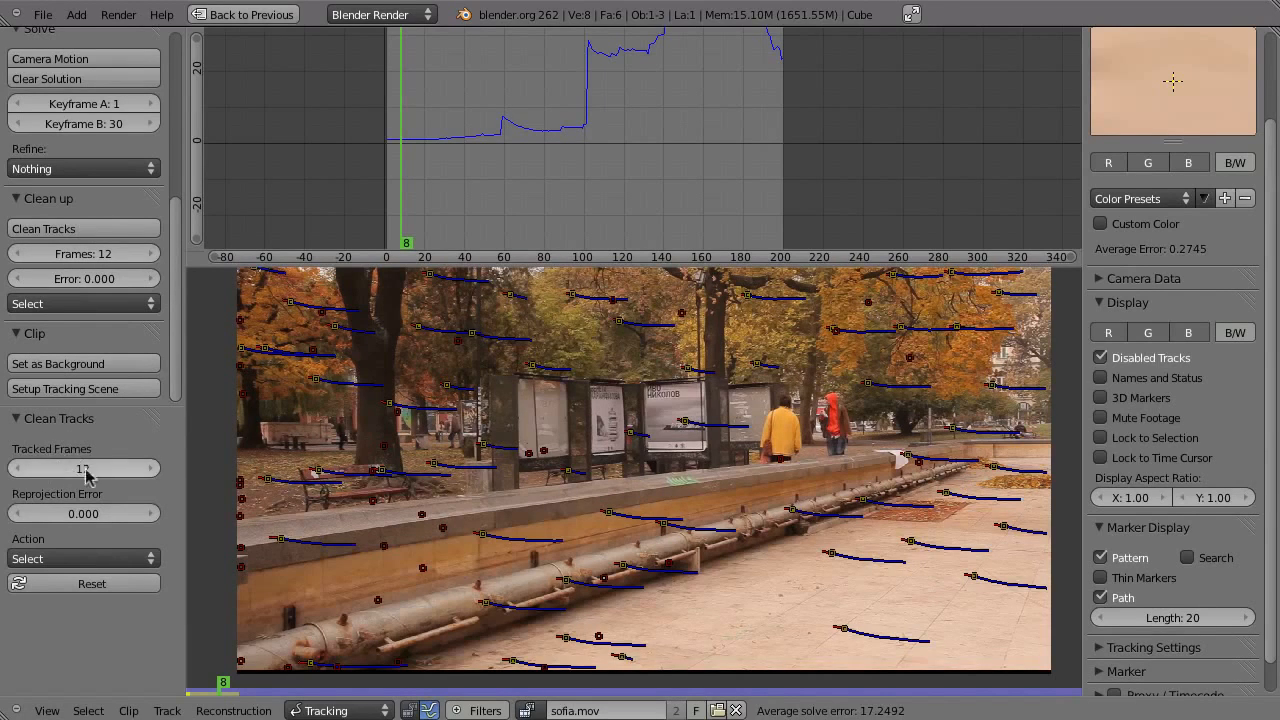
ctrl+scroll(148, 470, down, 3)
ctrl+scroll(154, 469, up, 4)
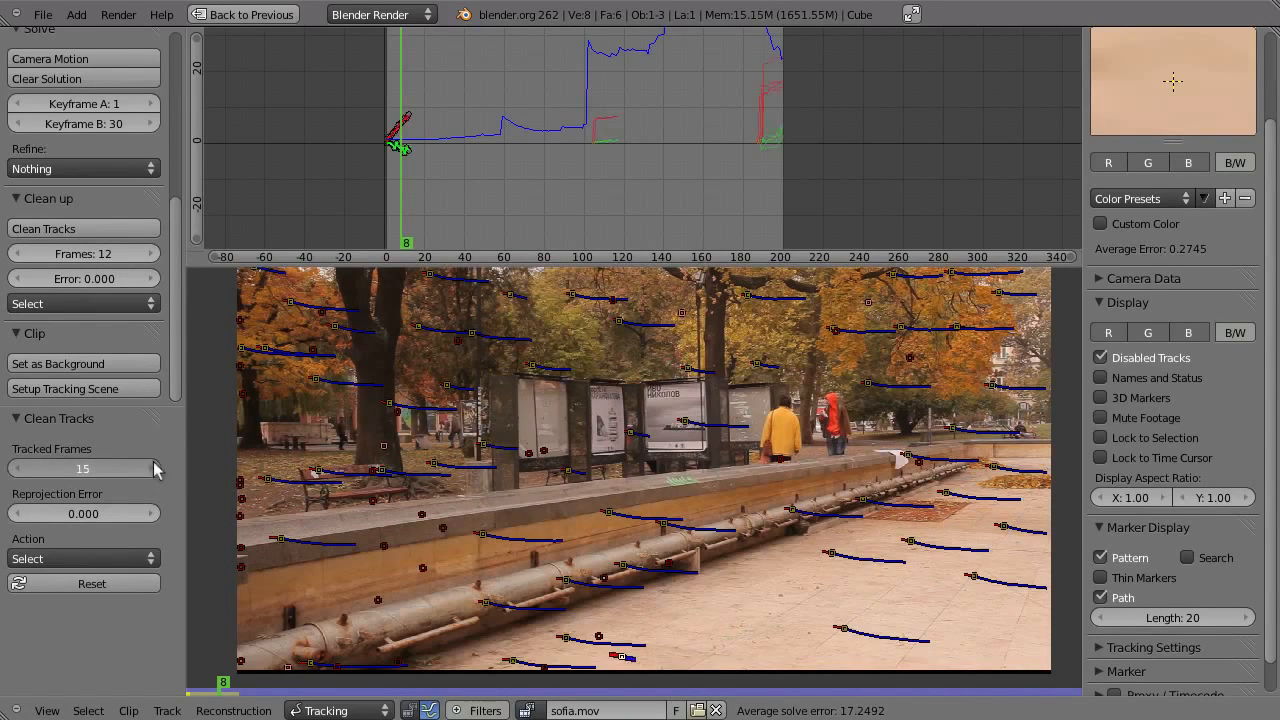
ctrl+scroll(158, 470, up, 2)
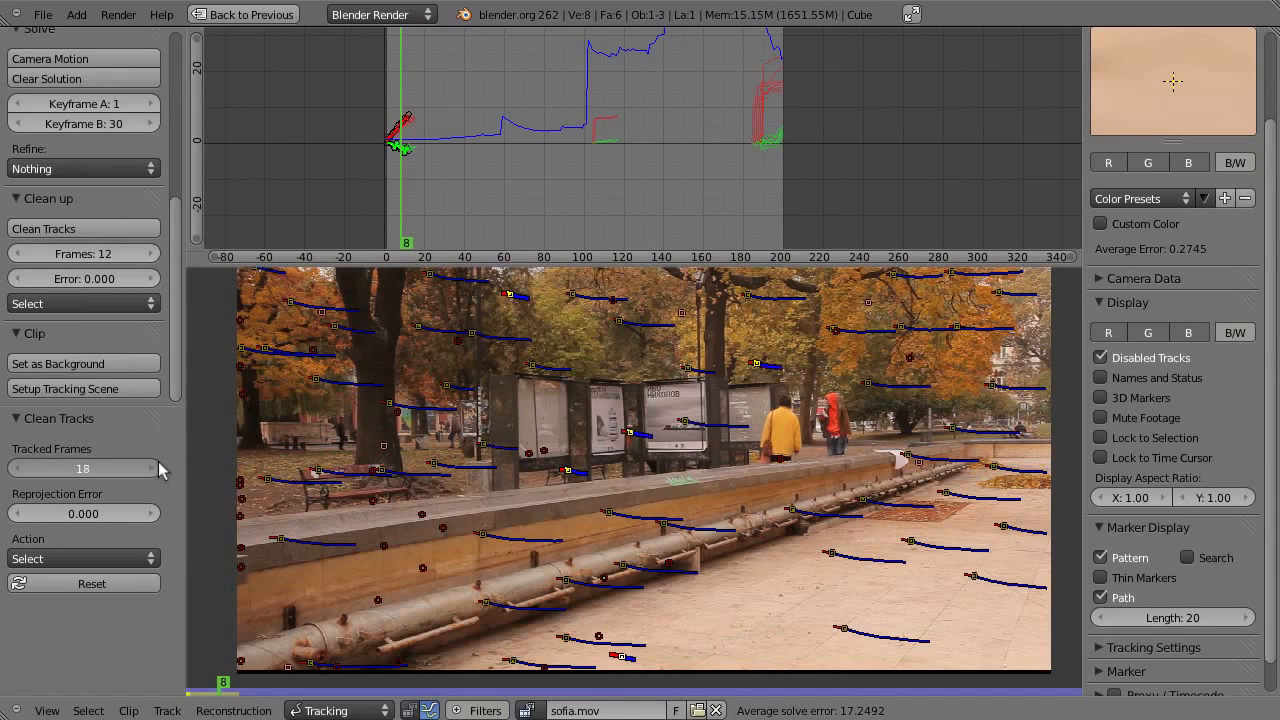
ctrl+scroll(158, 474, up, 2)
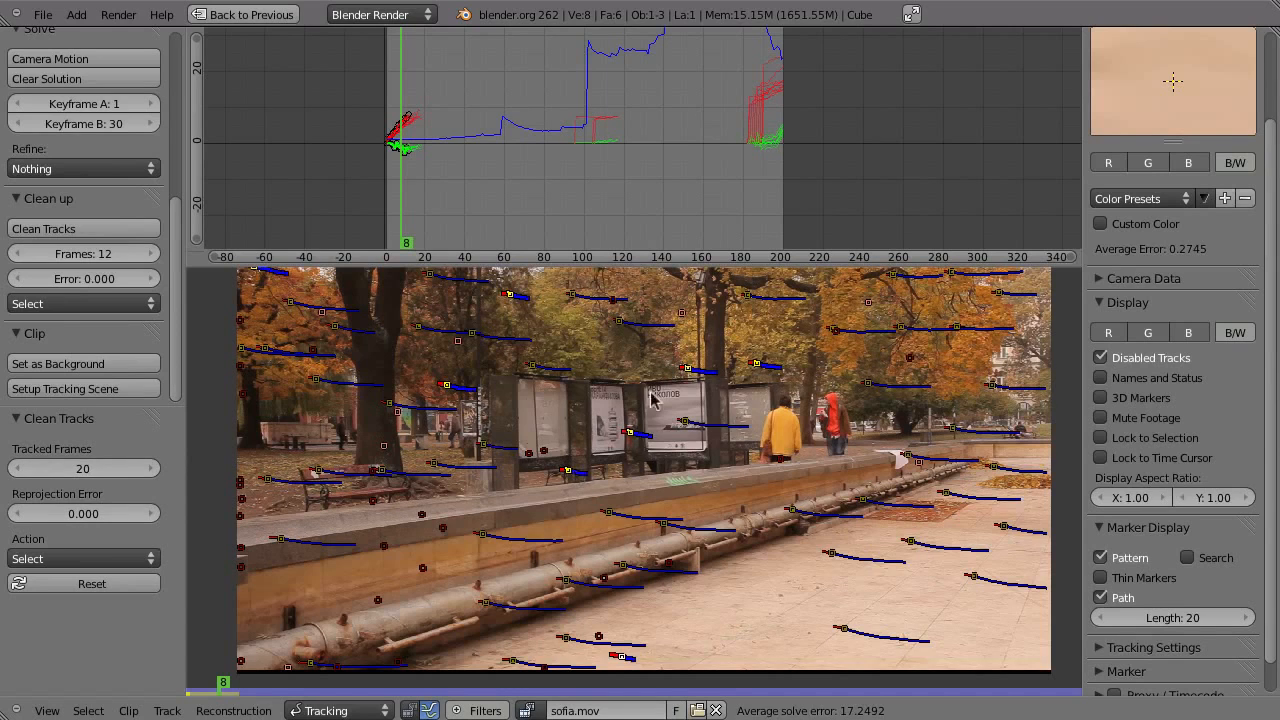
key(x)
click(745, 460)
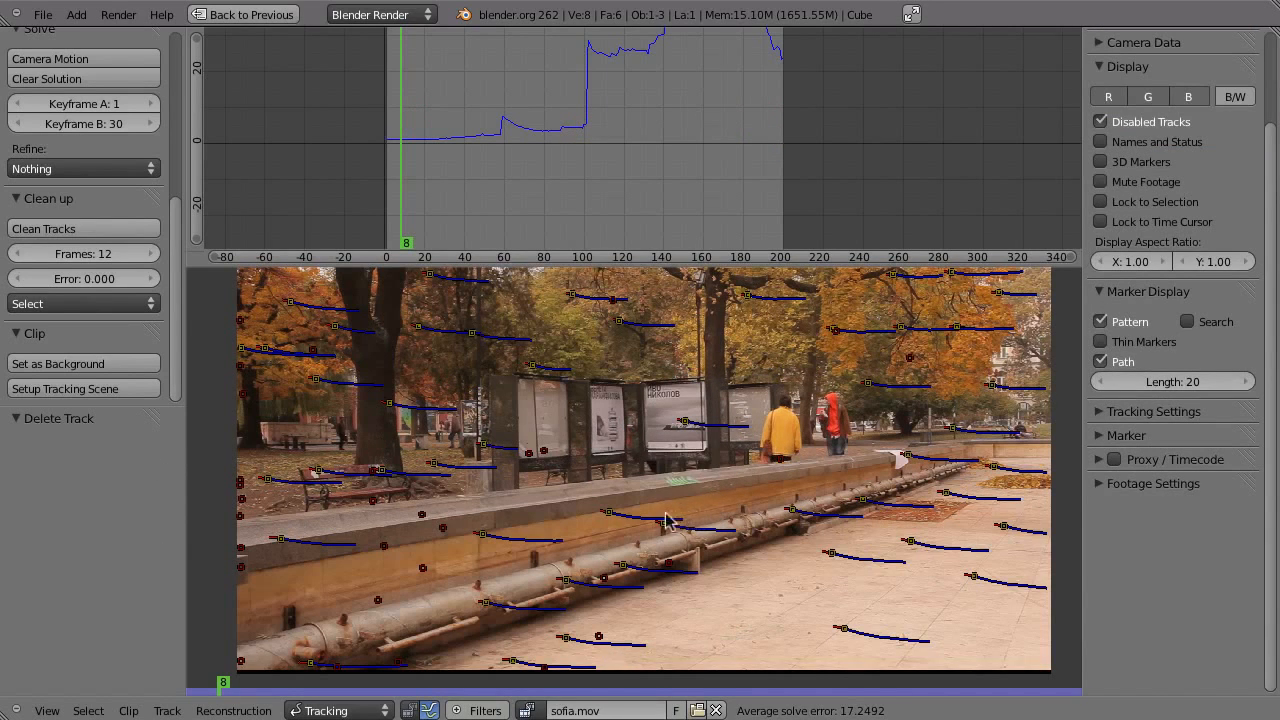
- Solve the camera motion again and go to the error curve's peak at frame 49
key(shift+s)
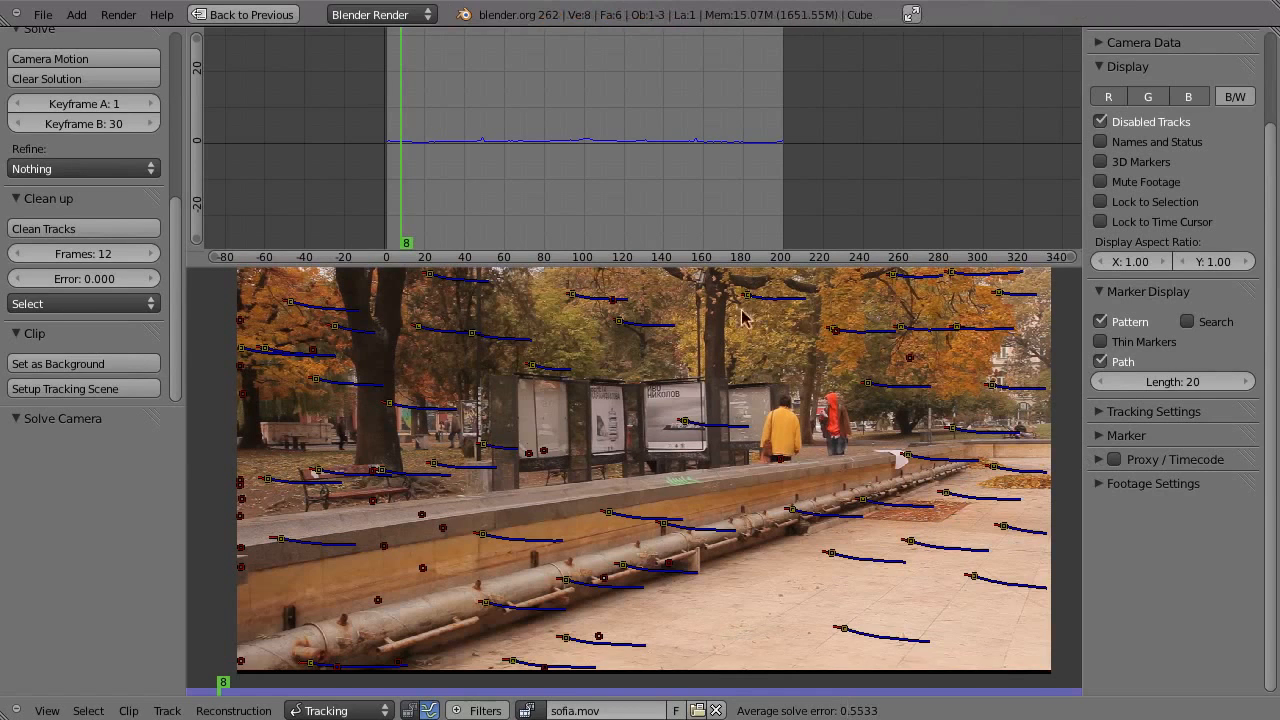
ctrl+middle_drag(567, 157, 631, 190)
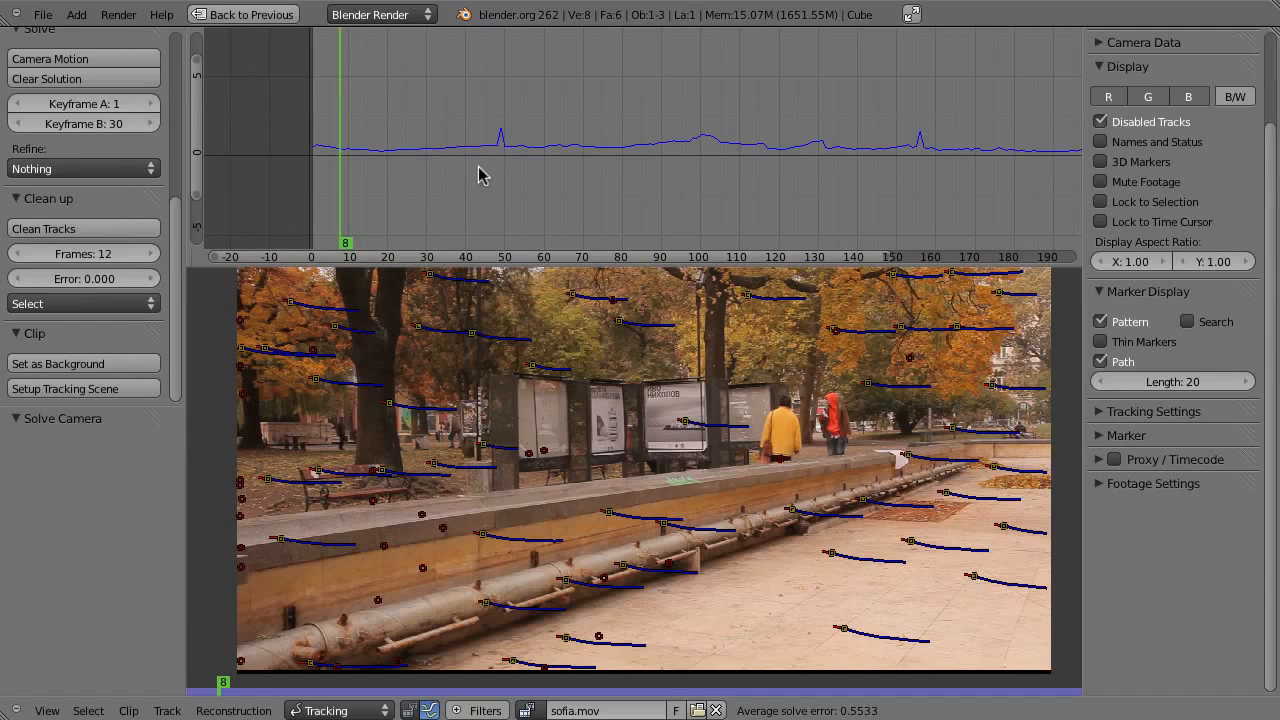
drag(490, 160, 507, 165)
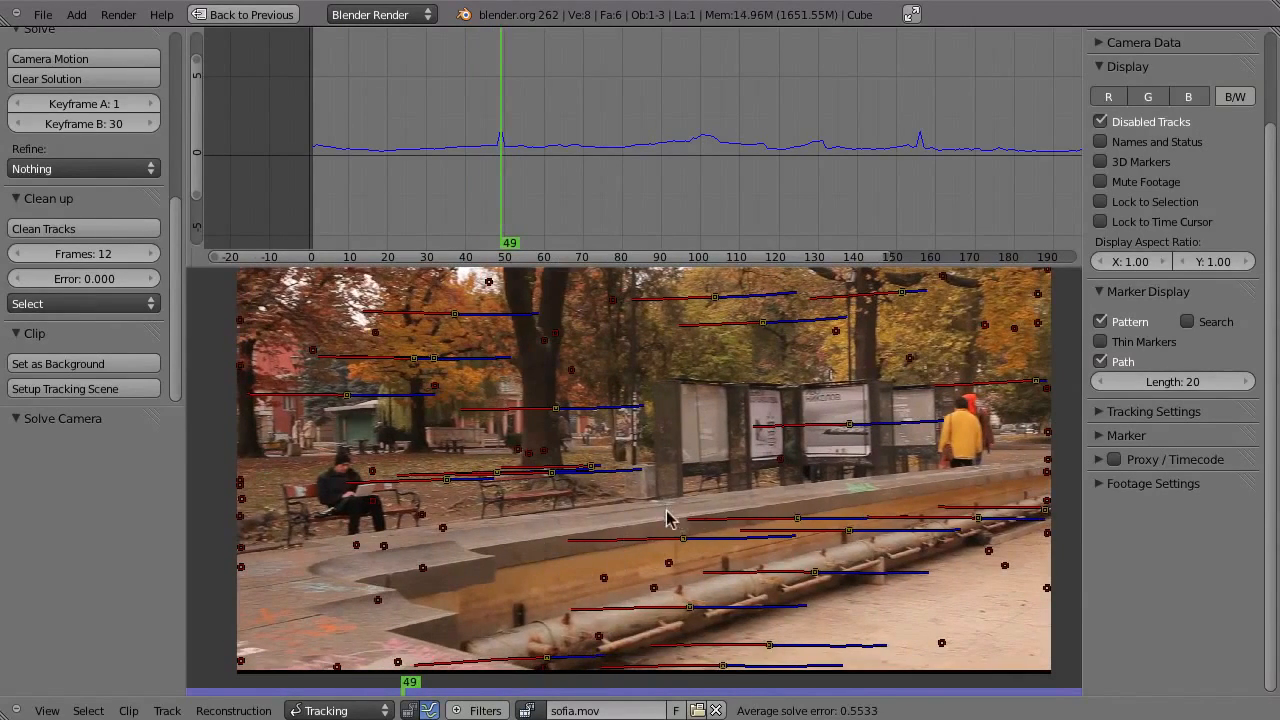
- Show the curves of all tracks and select the track whose curve drops away at frame 49
key(a)
ctrl+middle_drag(516, 172, 569, 200)
middle_drag(505, 150, 540, 109)
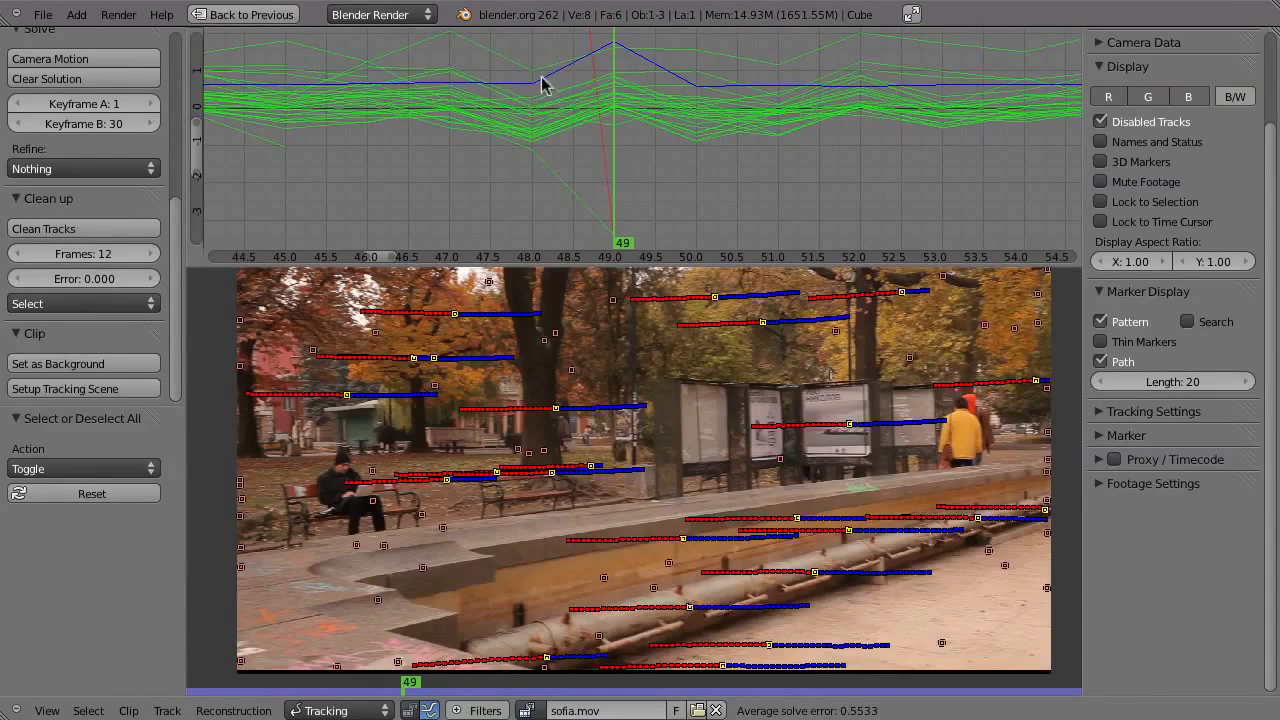
mouse_move(661, 99)
ctrl+middle_down()
mouse_move(677, 114)
mouse_move(662, 190)
mouse_move(620, 189)
ctrl+middle_up()
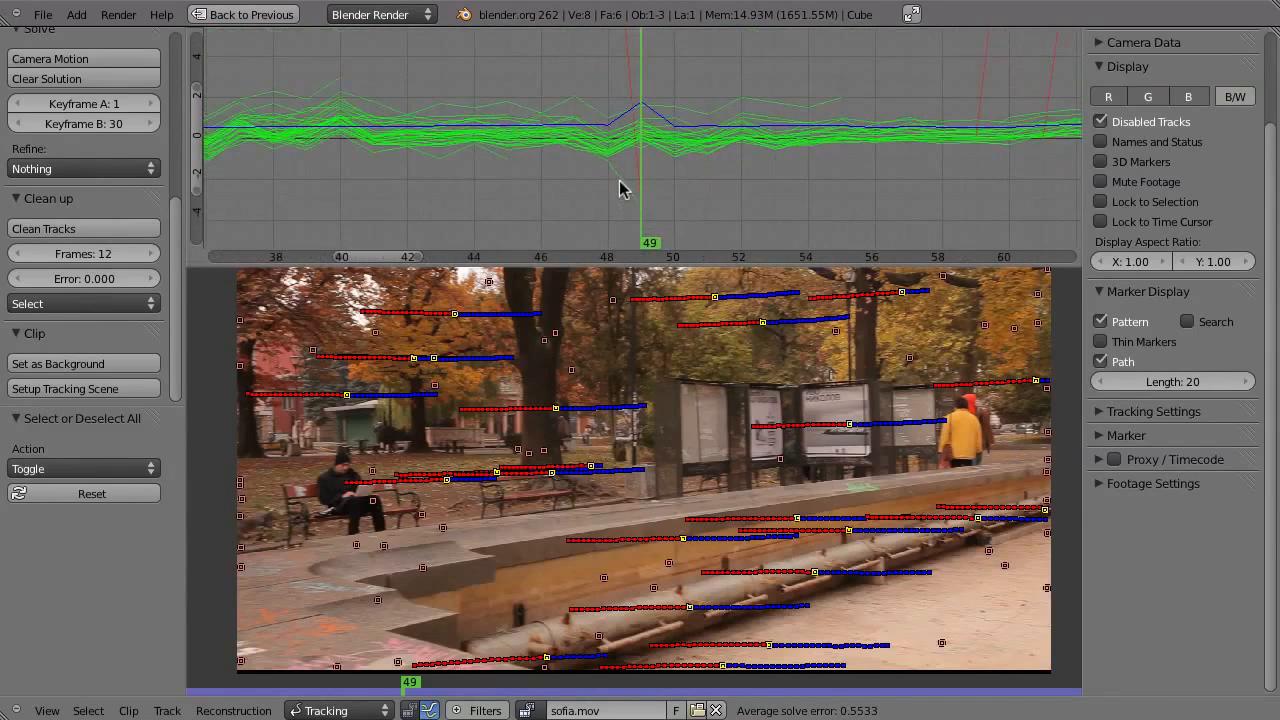
right_click(638, 198)
- Clear the selected track's path after frame 47, where its marker nears the footage edge
drag(637, 220, 585, 224)
mouse_move(670, 528)
ctrl+middle_down()
mouse_move(590, 455)
mouse_move(600, 480)
mouse_move(485, 603)
ctrl+middle_up()
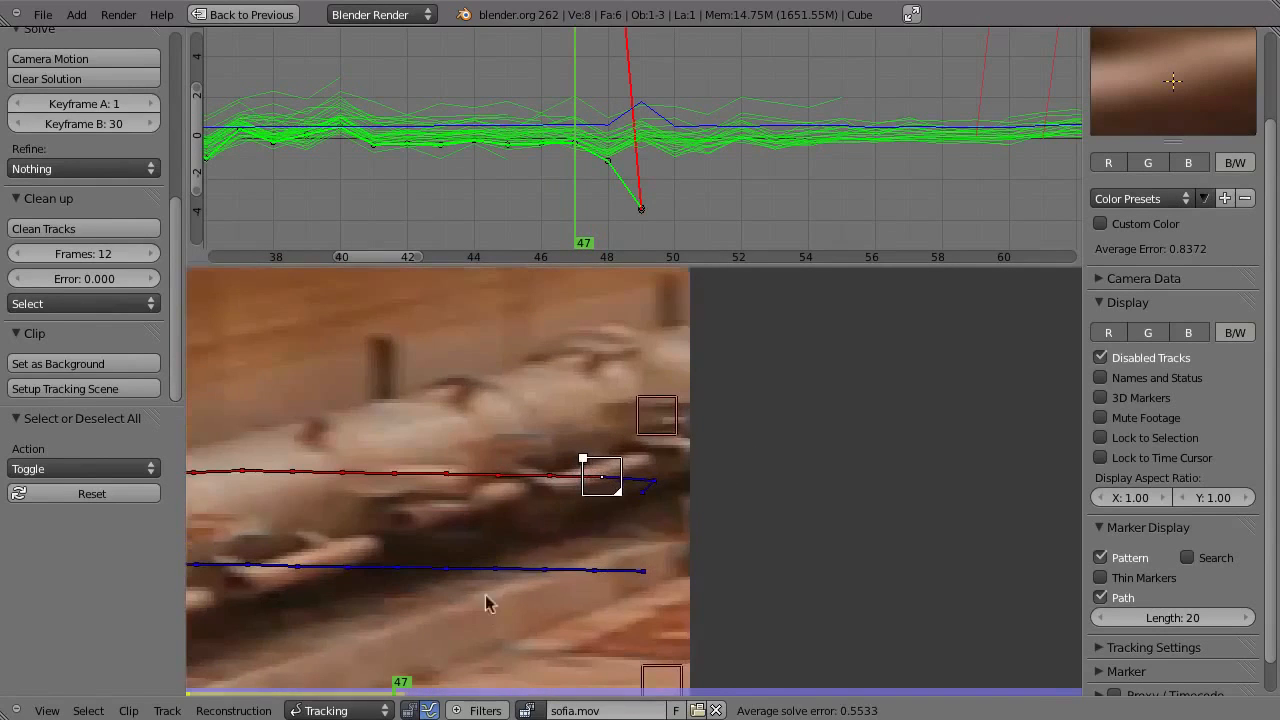
mouse_move(591, 217)
mouse_down()
mouse_move(643, 214)
mouse_move(586, 223)
mouse_up()
right_click(593, 484)
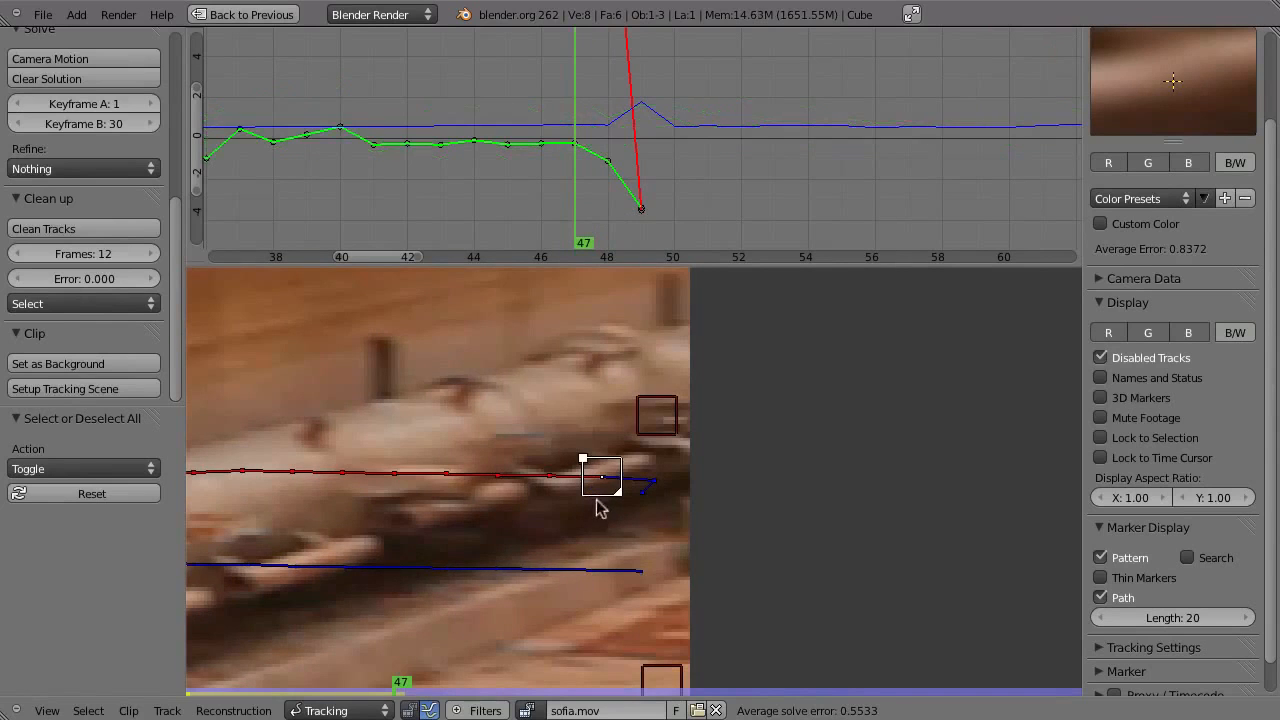
key(alt+t)
- Show all track curves again and examine the track with the low dip near frame 48 along its length
key(a)
key(a)
ctrl+middle_drag(686, 139, 594, 169)
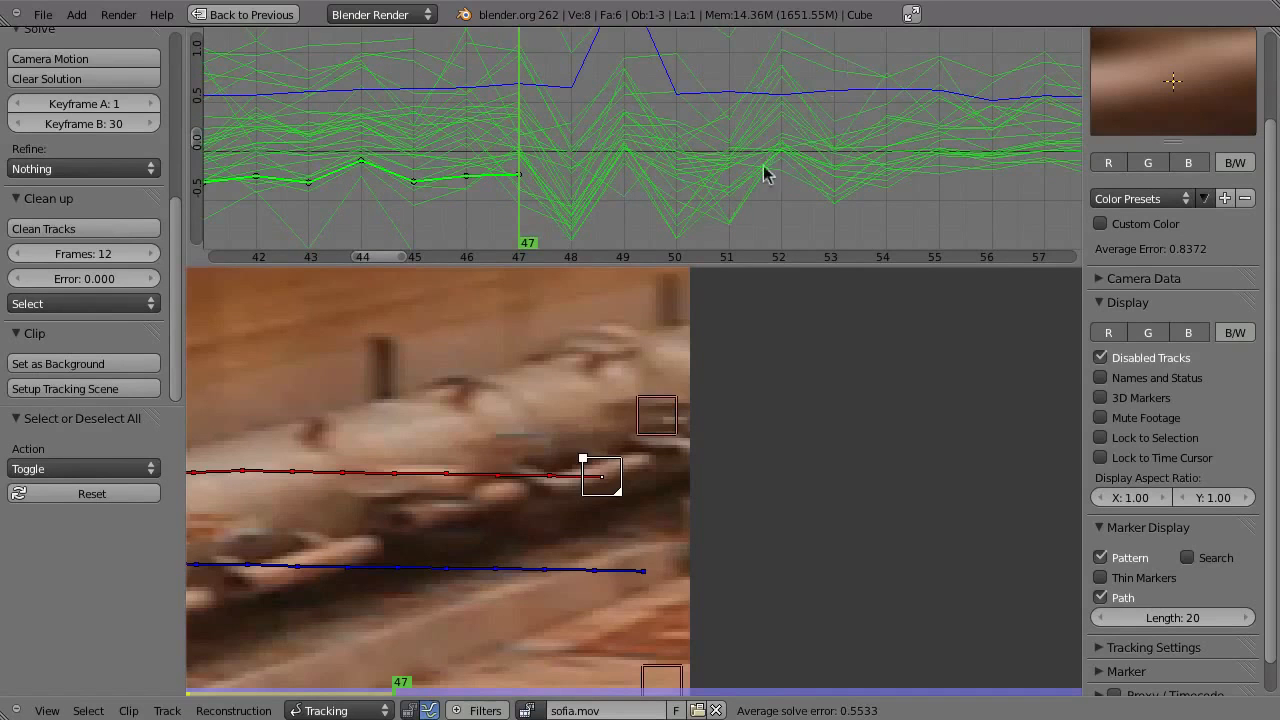
right_click(615, 197)
click(573, 211)
mouse_move(547, 224)
mouse_down()
mouse_move(680, 226)
mouse_move(364, 240)
mouse_move(645, 168)
mouse_up()
ctrl+middle_drag(645, 168, 678, 112)
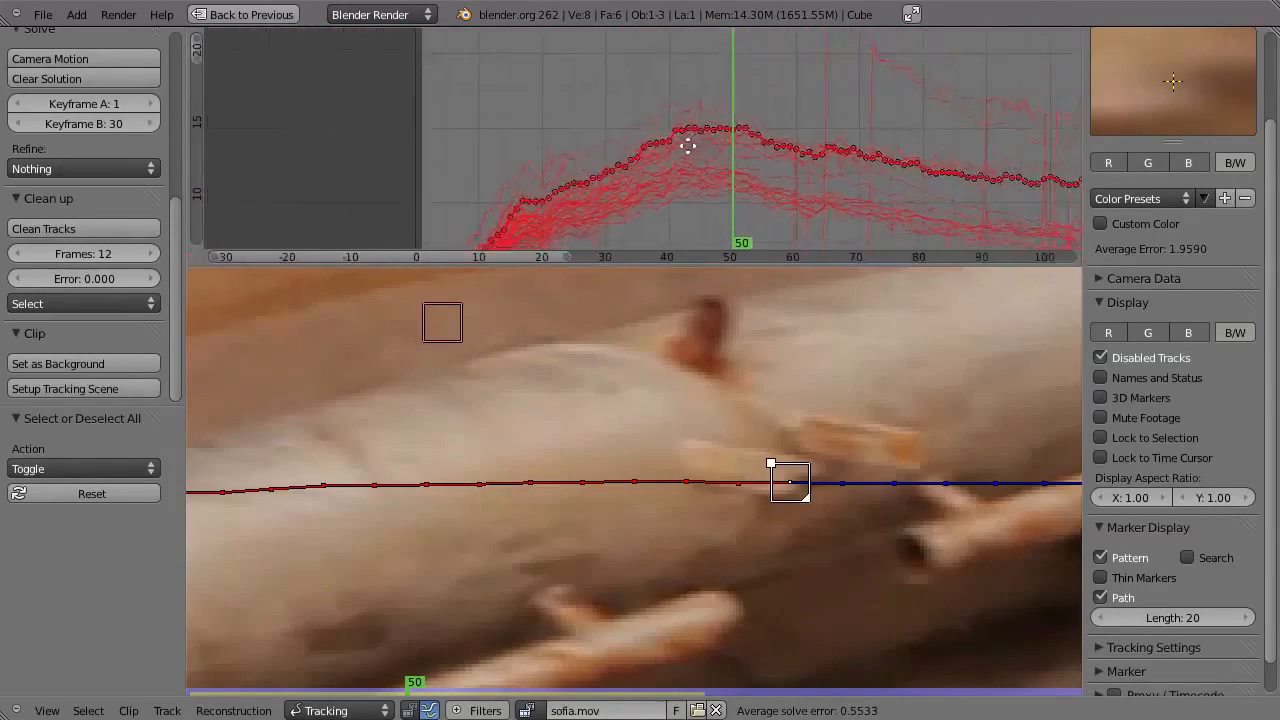
ctrl+middle_drag(718, 235, 590, 168)
key(alt+a)
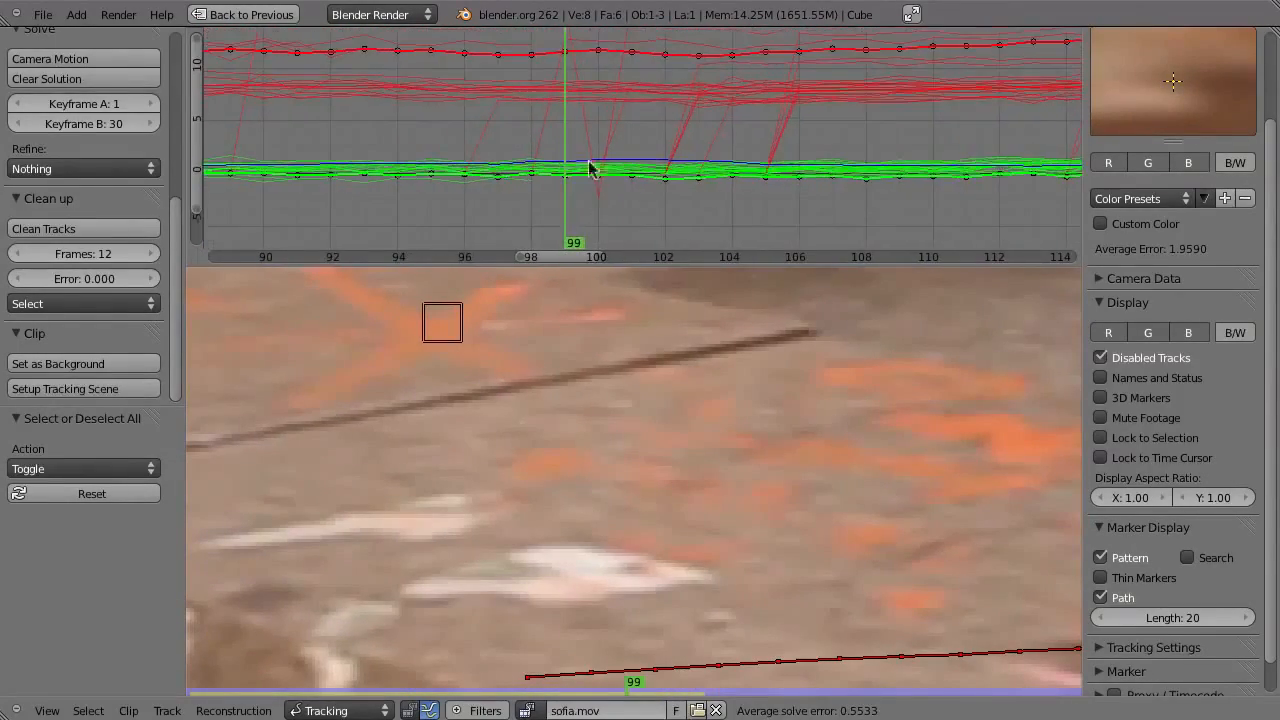
- Select the track whose curve spikes at frame 100 and examine its marker path around frames 98 and 99
right_click(596, 205)
mouse_move(571, 214)
mouse_down()
mouse_move(680, 214)
mouse_move(534, 220)
mouse_up()
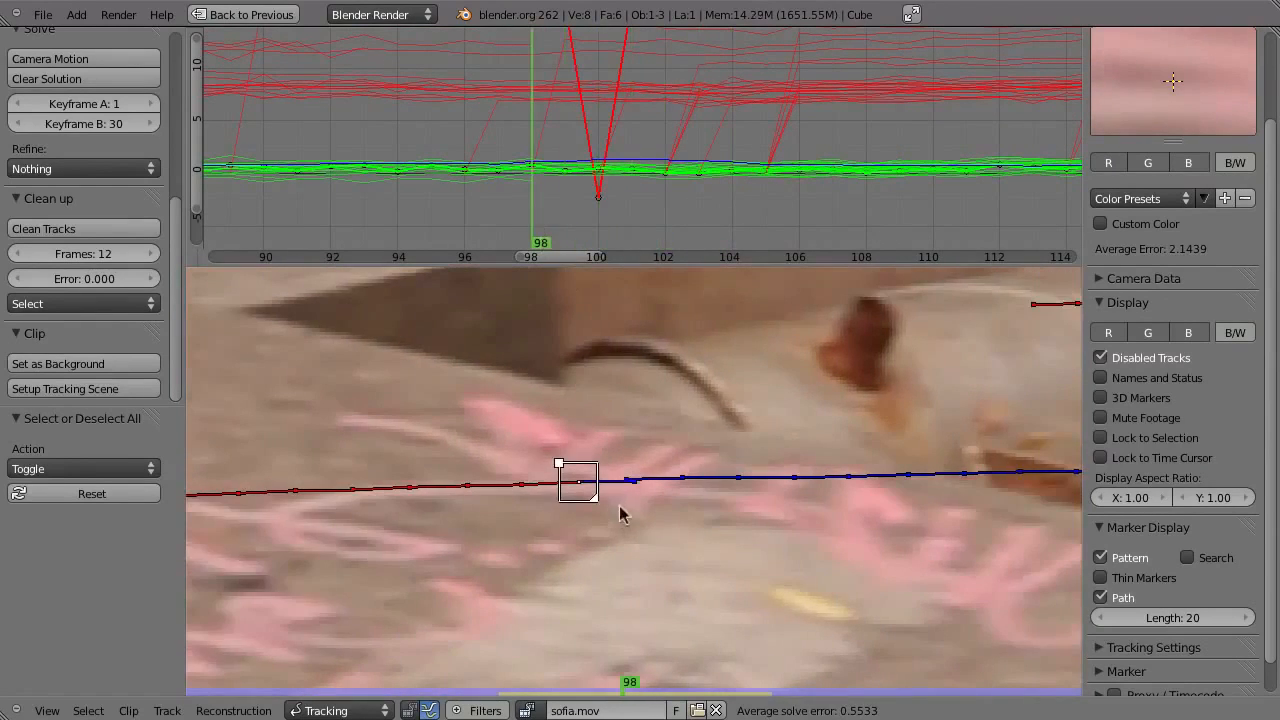
scroll(656, 414, up, 8)
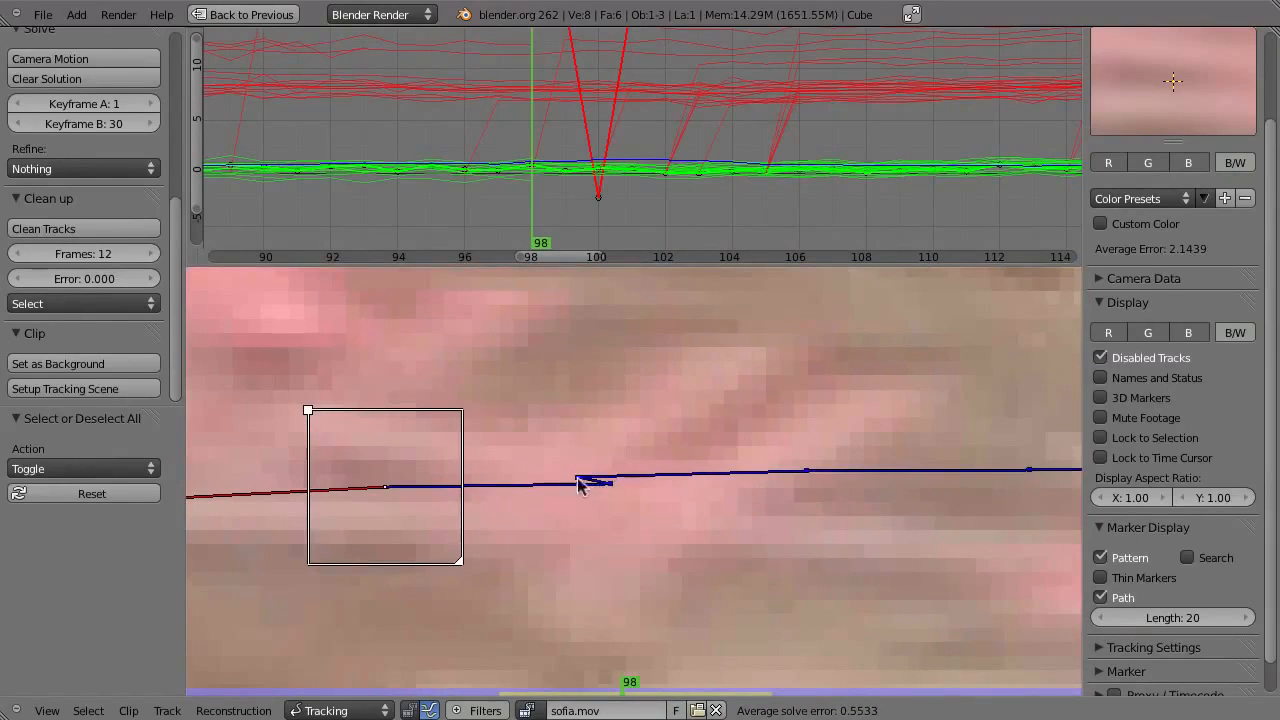
scroll(590, 480, up, 2)
scroll(606, 466, down, 6)
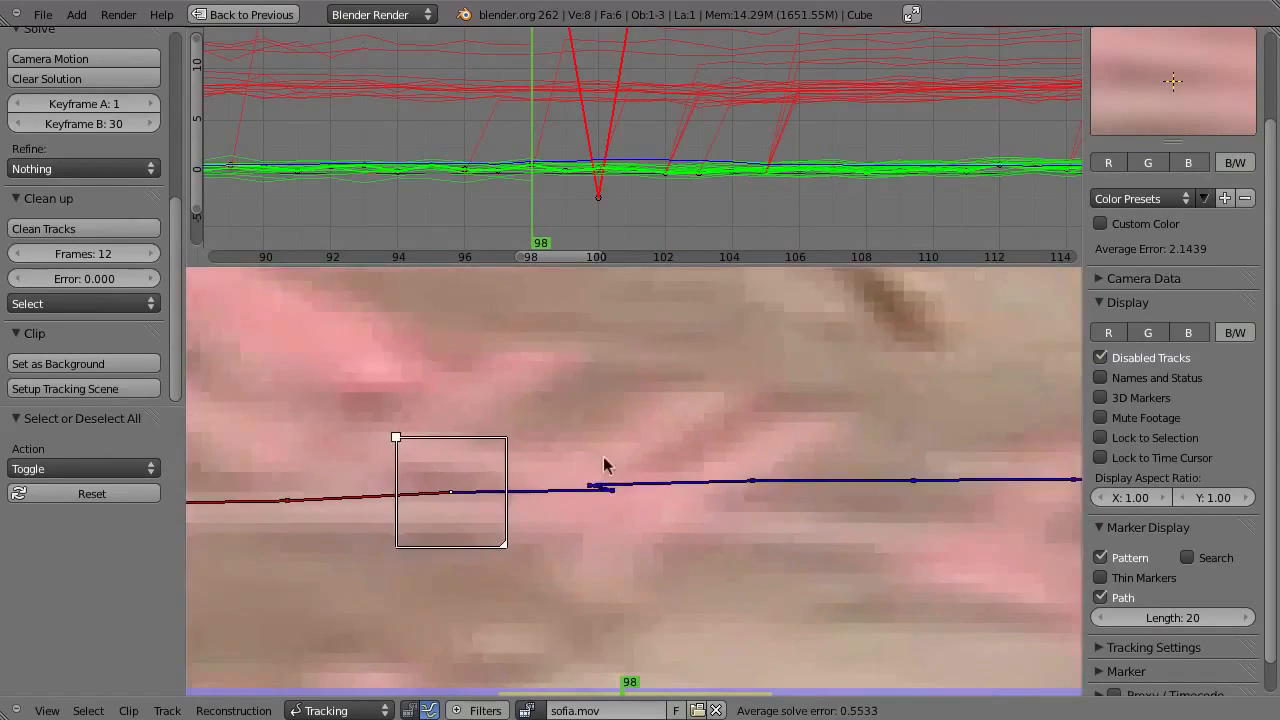
mouse_move(537, 218)
mouse_down()
mouse_move(697, 200)
mouse_move(591, 194)
mouse_move(391, 214)
mouse_move(686, 194)
mouse_move(600, 214)
mouse_up()
scroll(909, 414, down, 5)
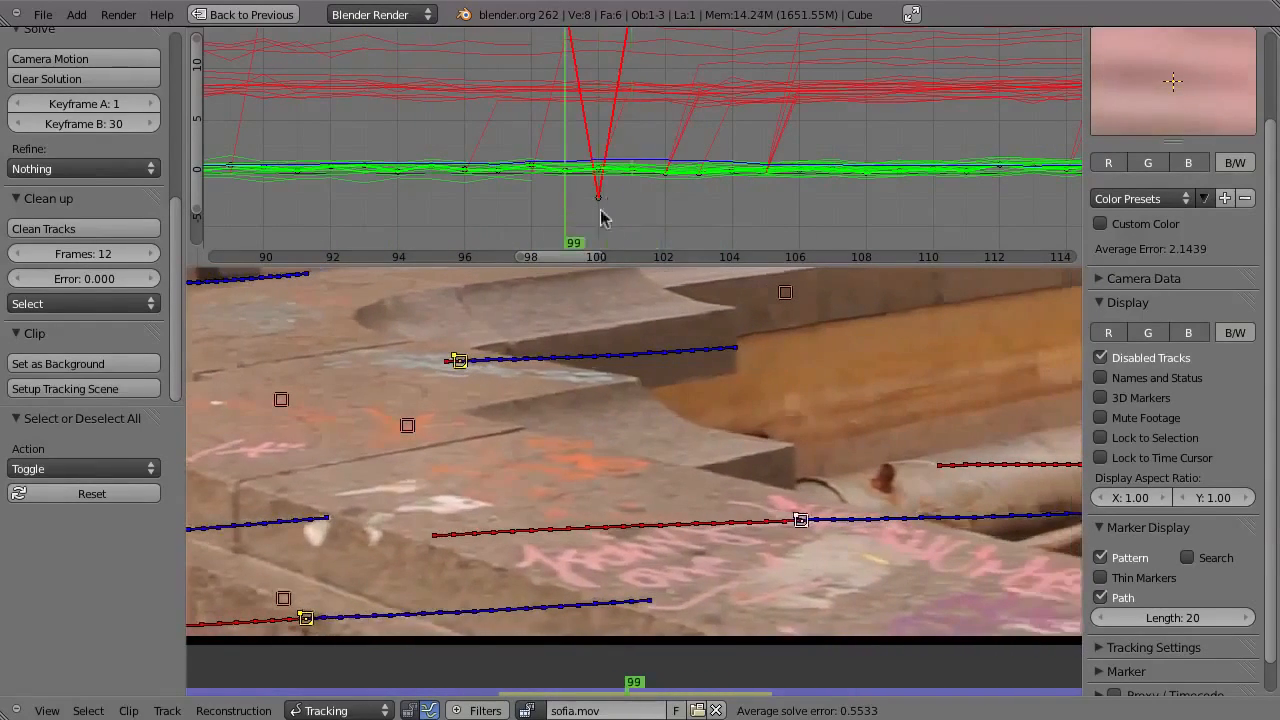
- Isolate the pink graffiti track and clear the faulty part of its path from the frame 100 jump onward
right_click(800, 521)
scroll(660, 191, down, 10)
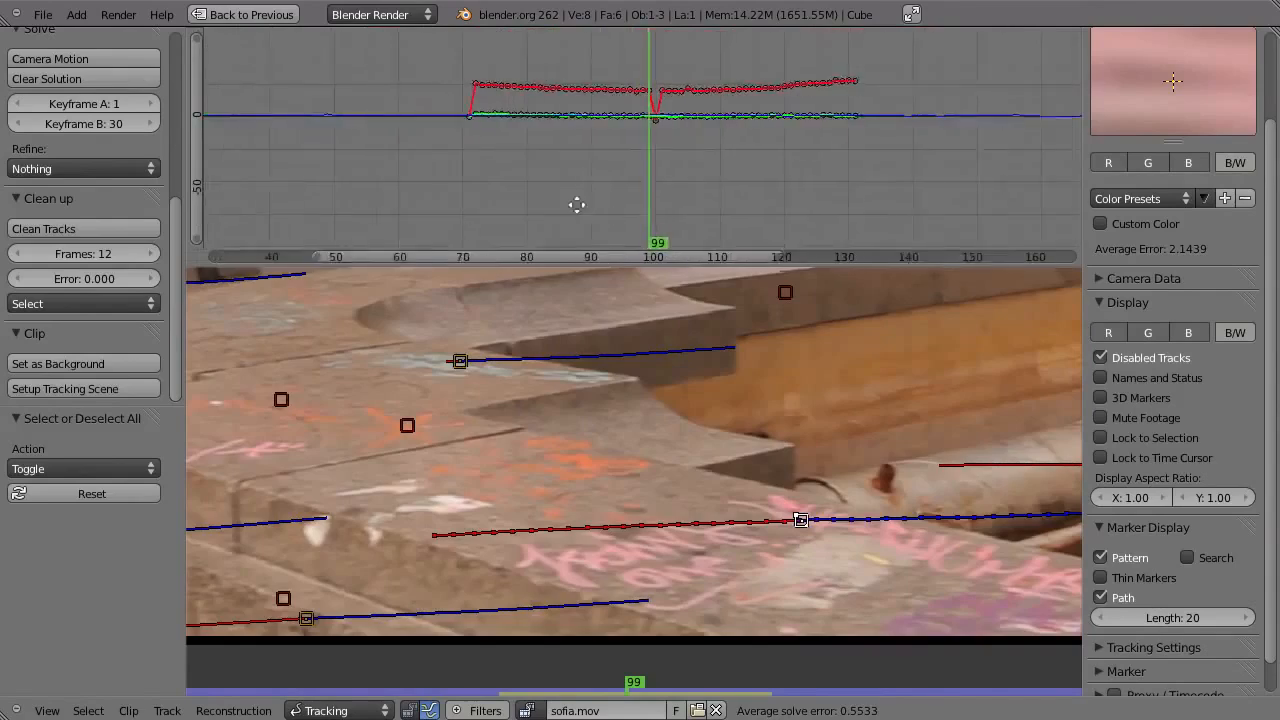
click(546, 172)
drag(546, 174, 684, 174)
scroll(790, 440, up, 4)
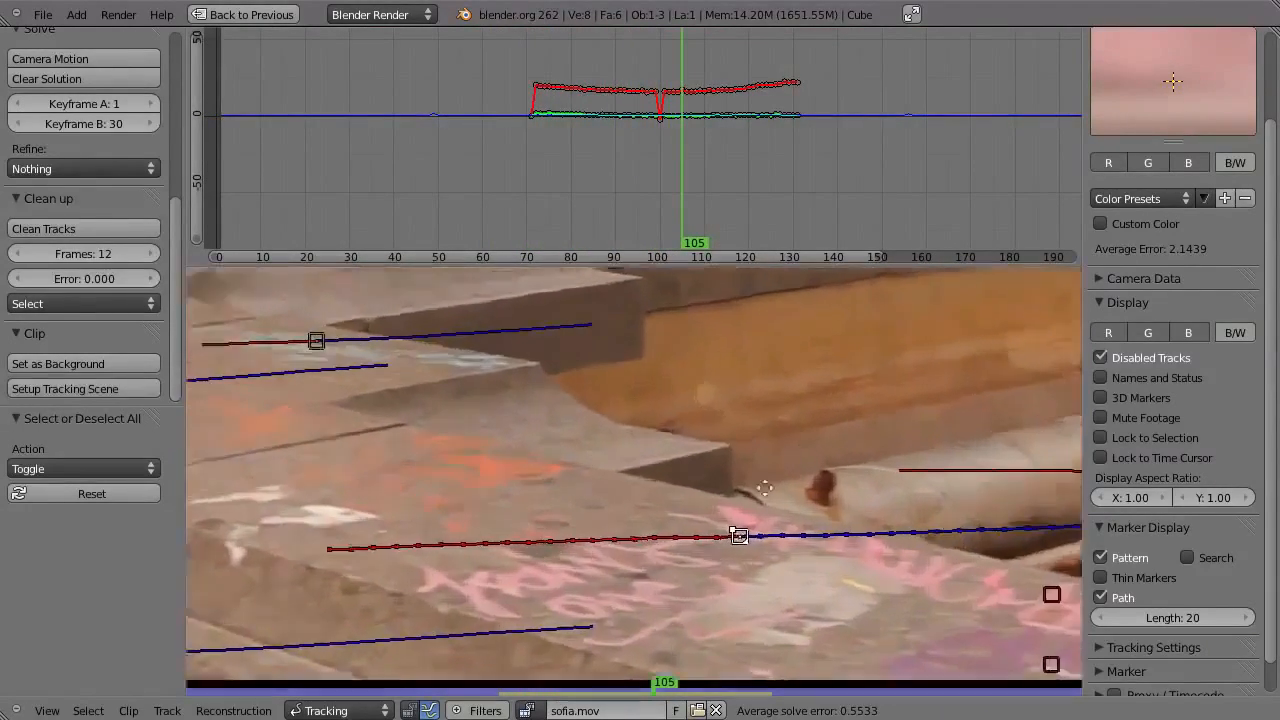
mouse_move(555, 180)
mouse_down()
mouse_move(580, 182)
mouse_move(575, 213)
mouse_move(789, 214)
mouse_move(651, 216)
mouse_move(557, 194)
mouse_move(643, 194)
mouse_move(613, 203)
mouse_up()
key(l)
key(shift+t)
key(l)
- Show all track curves again and select the track that jumps at the error peak on frame 156
key(a)
key(a)
ctrl+middle_drag(832, 138, 834, 72)
ctrl+middle_drag(683, 181, 630, 60)
middle_drag(653, 187, 600, 206)
click(586, 209)
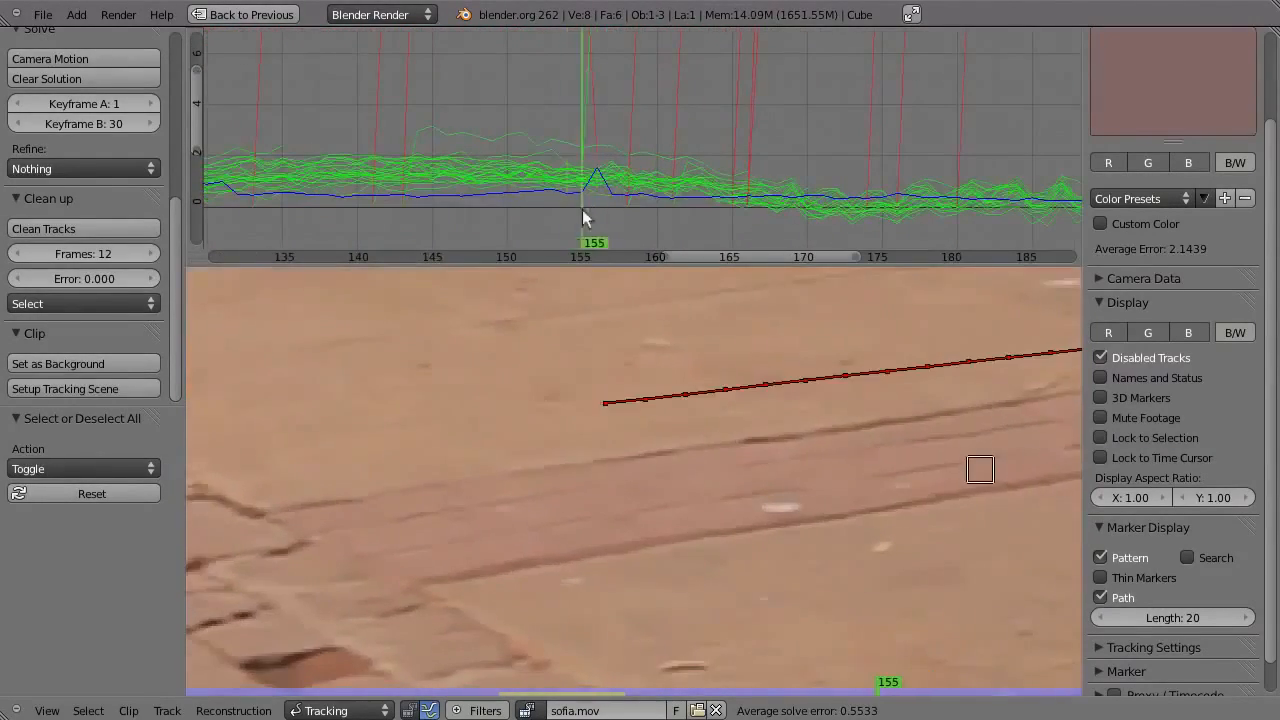
ctrl+middle_drag(636, 160, 703, 176)
click(623, 200)
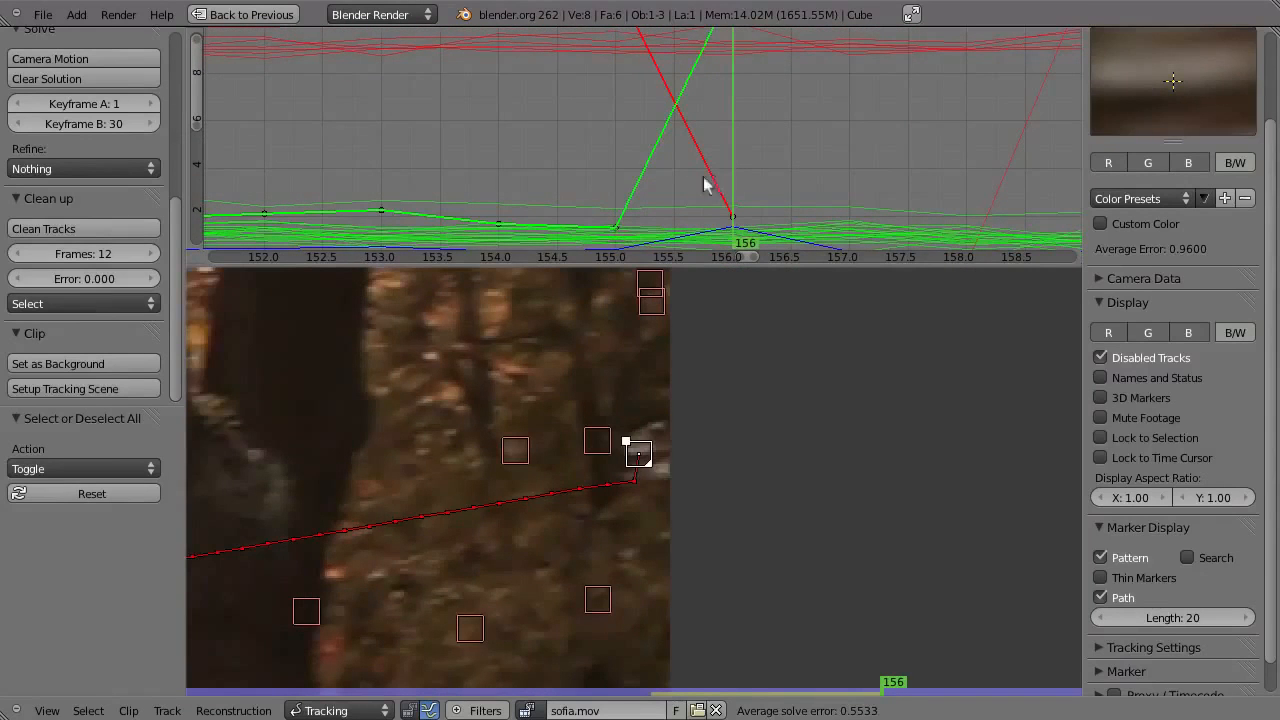
- Examine the selected track's marker at frame 155, close to the footage edge
middle_drag(628, 479, 676, 453)
scroll(650, 460, up, 10)
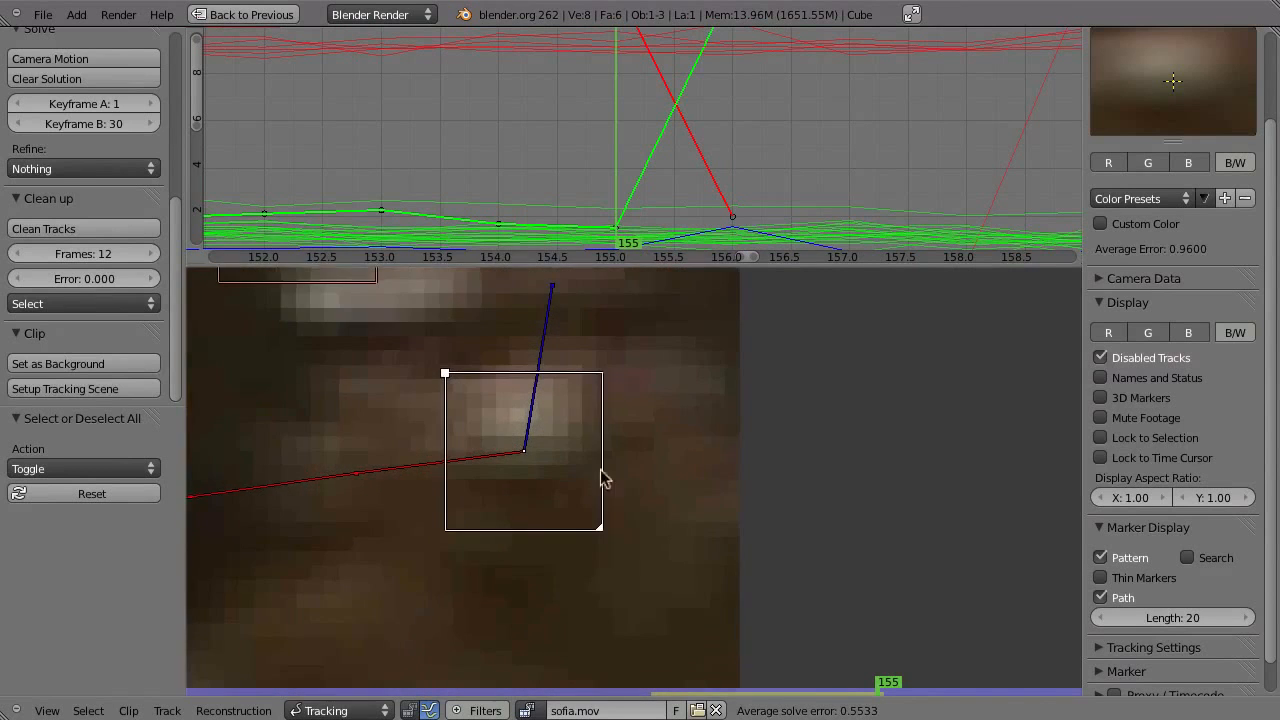
scroll(577, 515, up, 1)
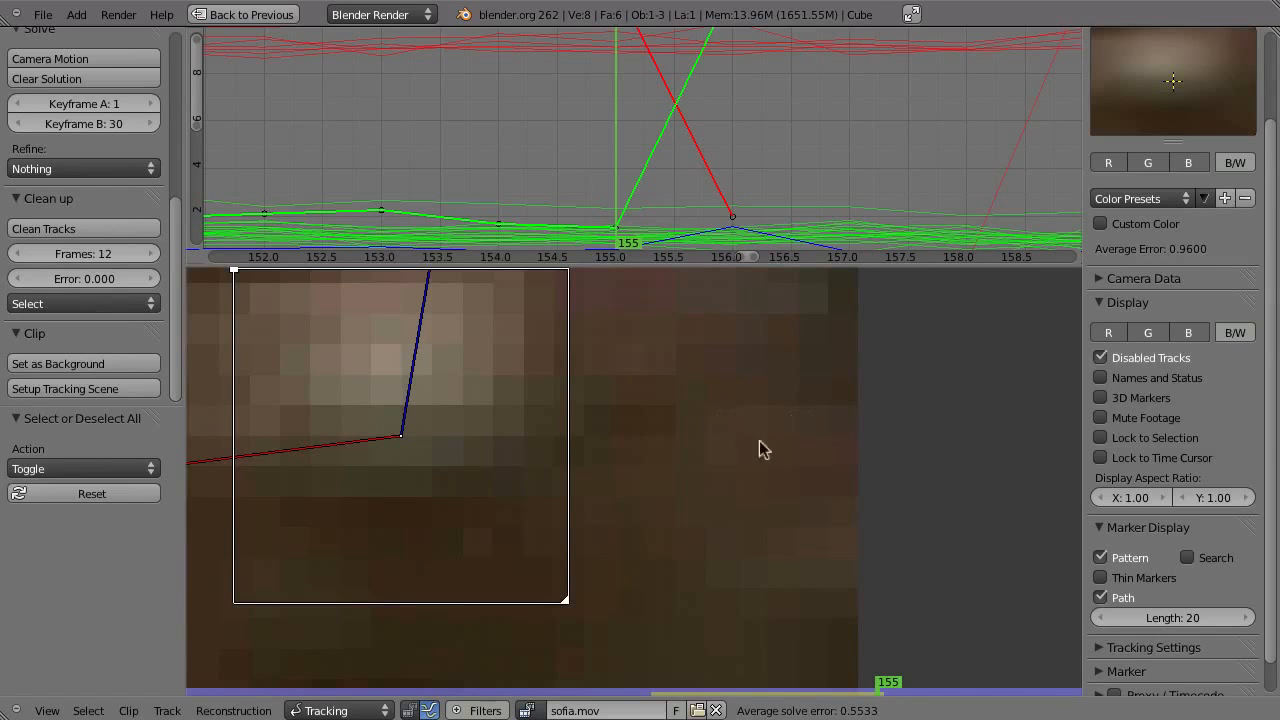
scroll(670, 436, down, 3)
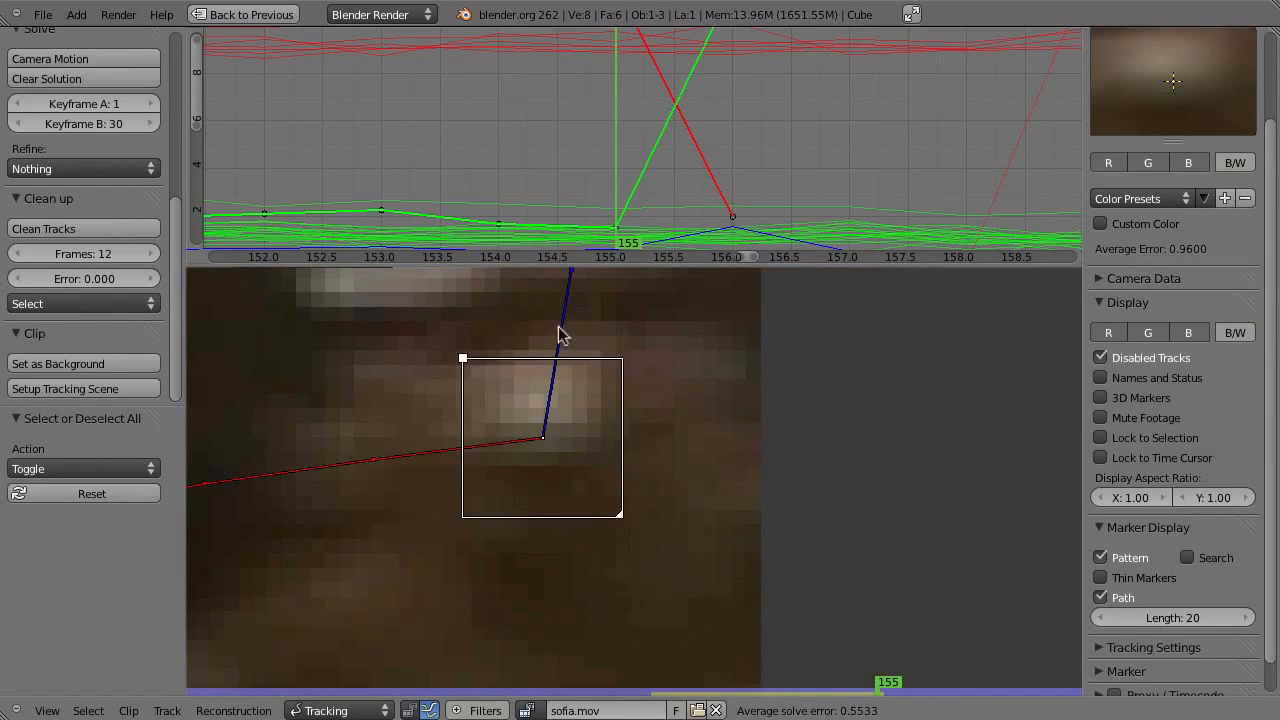
- Expand the tracking settings and set the Margin to 20
mouse_move(175, 333)
mouse_down()
mouse_move(178, 232)
mouse_move(143, 45)
mouse_up()
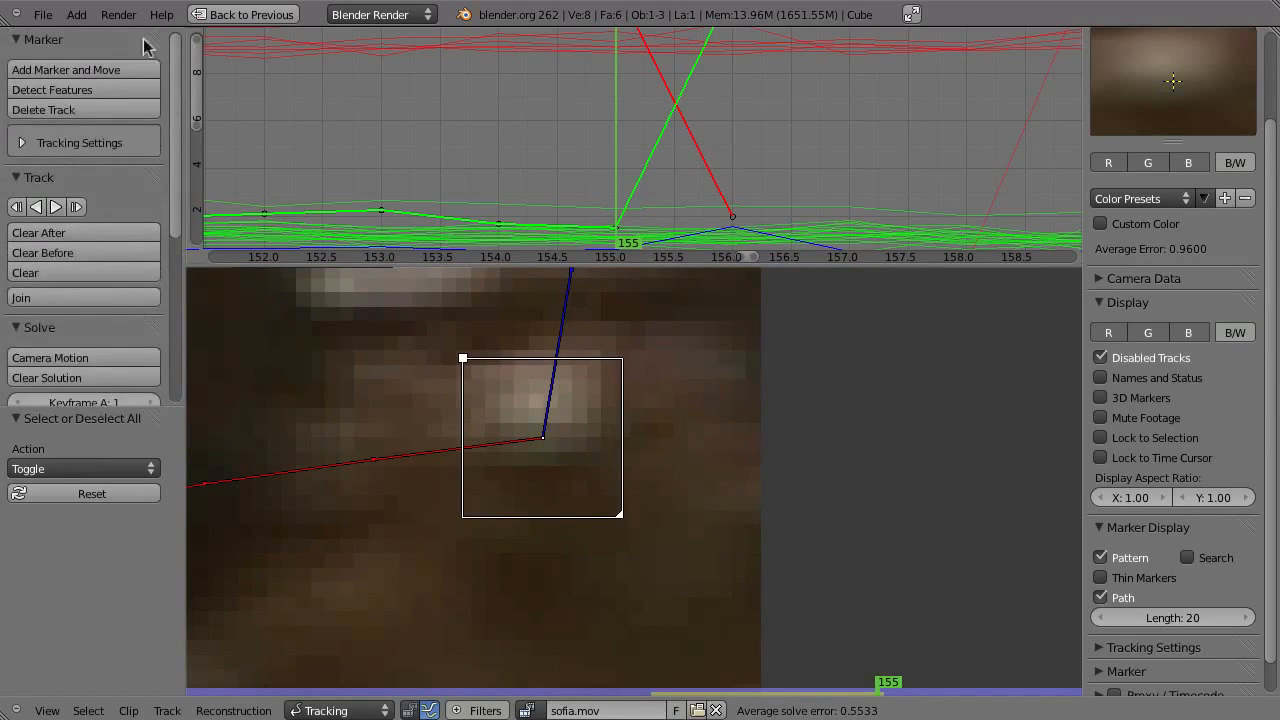
click(20, 146)
scroll(177, 200, down, 3)
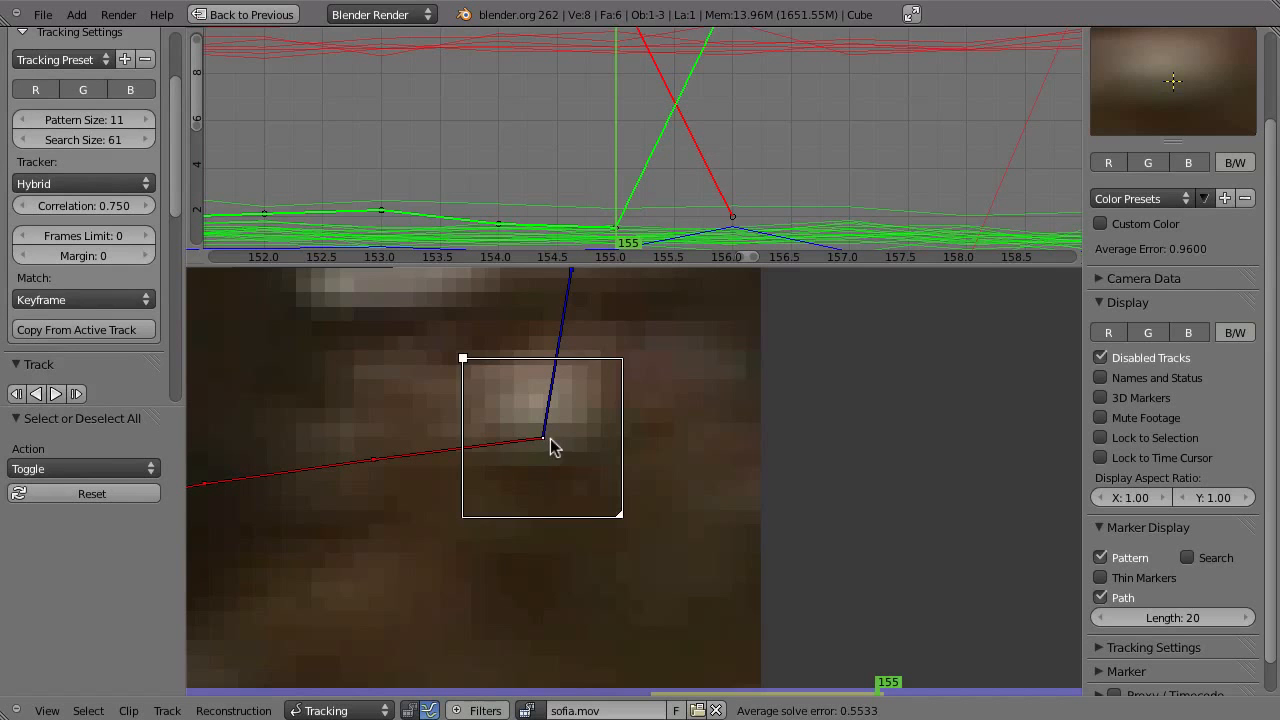
mouse_move(540, 457)
mouse_down()
mouse_move(766, 431)
mouse_move(497, 457)
mouse_up()
key(Right)
key(Left)
click(78, 258)
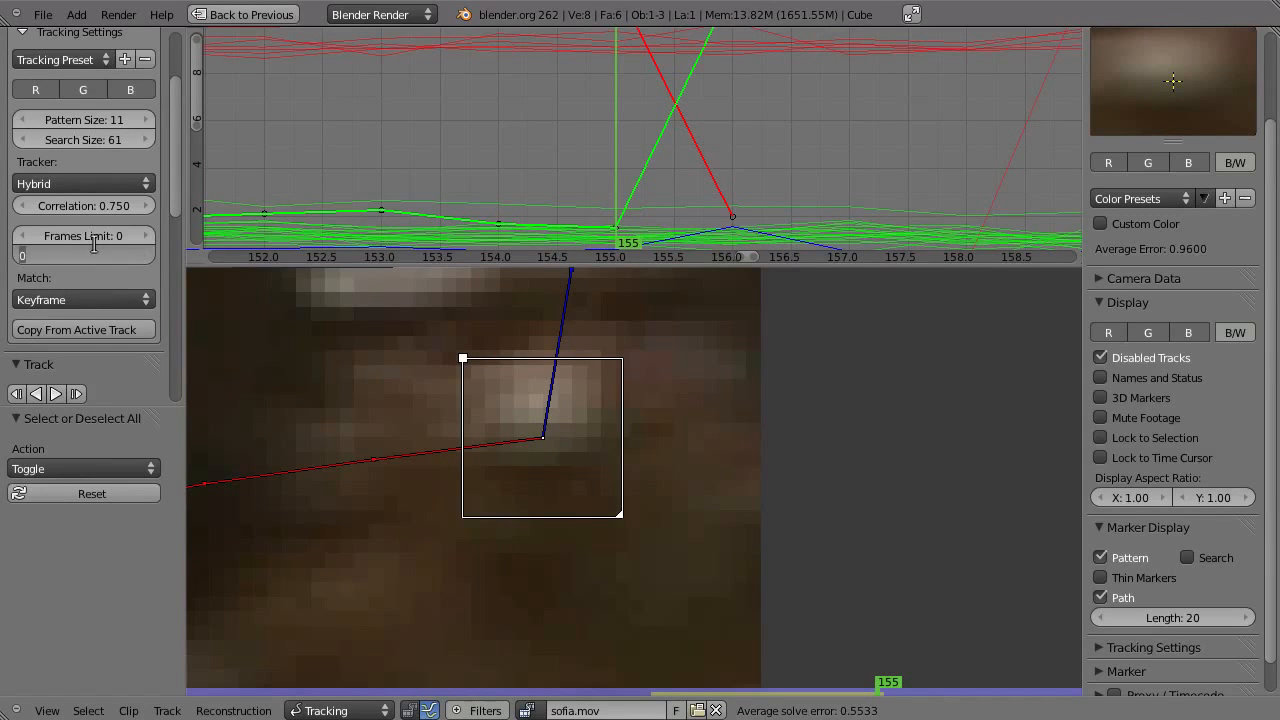
text(10)
key(Return)
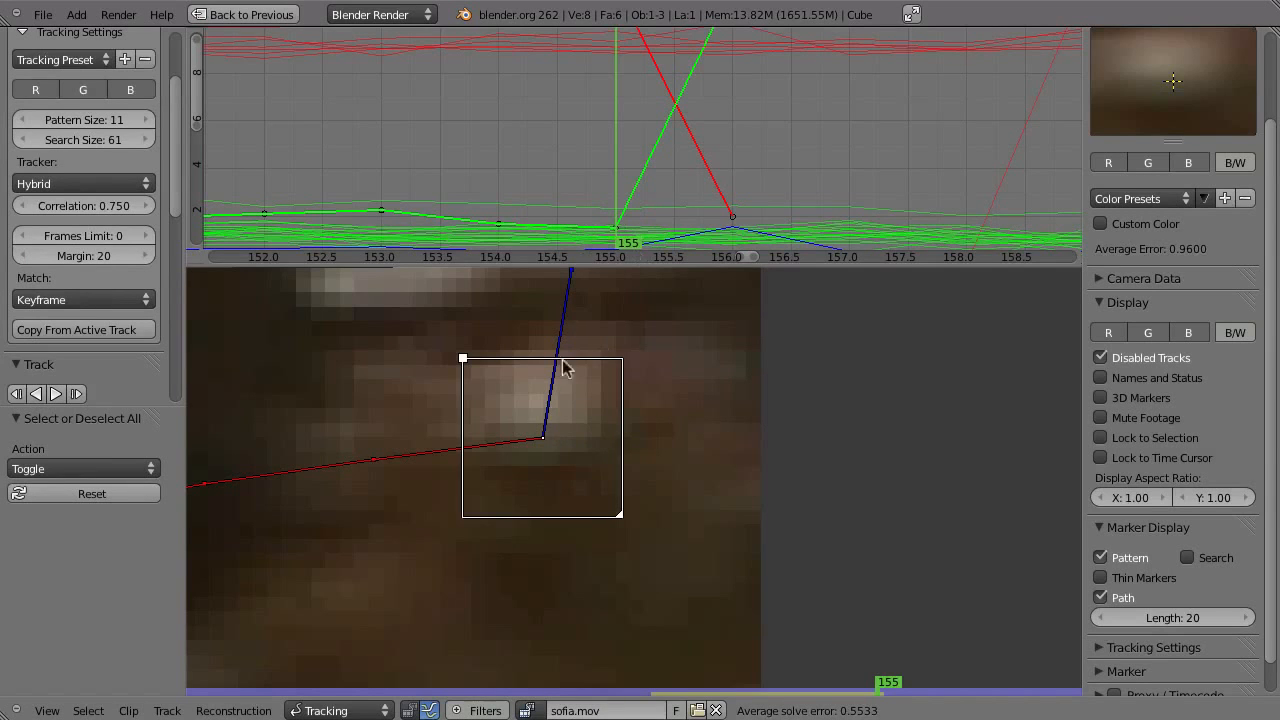
- Isolate the track at the footage edge and clear its path after frame 155
scroll(640, 374, down, 4)
mouse_move(599, 436)
middle_down()
mouse_move(719, 416)
mouse_move(729, 396)
mouse_move(790, 420)
middle_up()
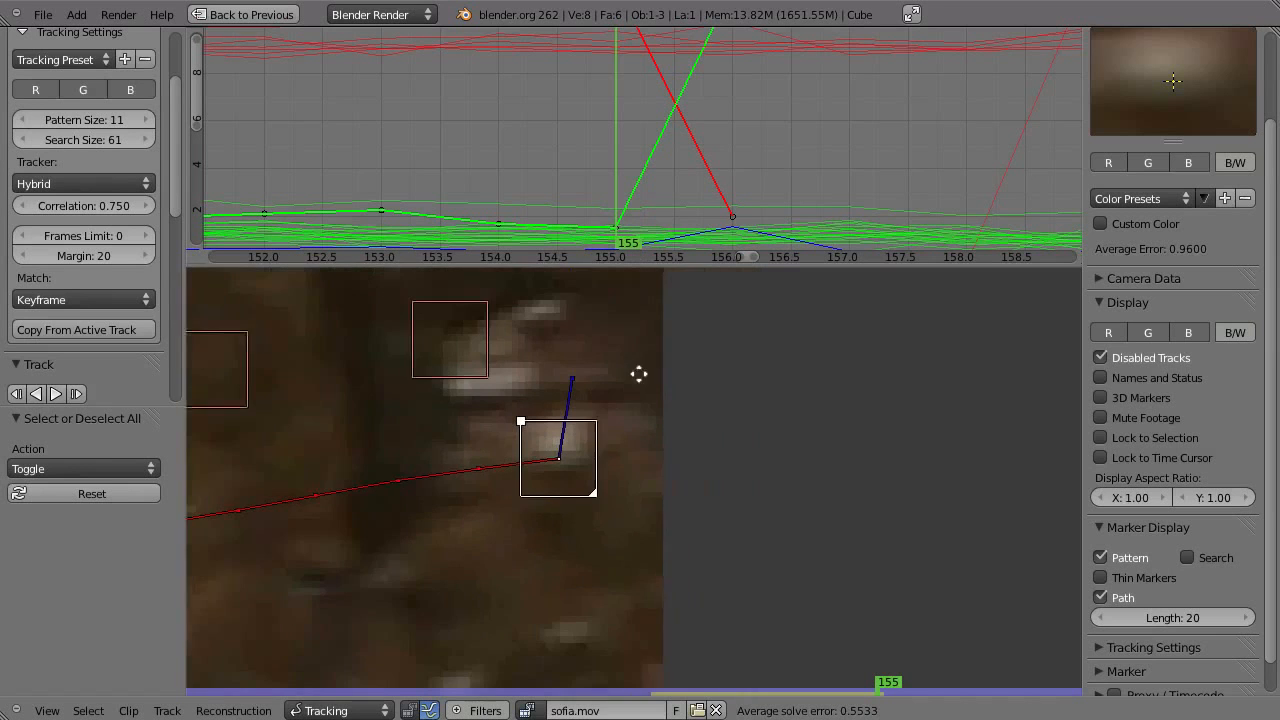
scroll(710, 388, down, 2)
scroll(745, 470, down, 1)
middle_drag(737, 488, 789, 506)
scroll(778, 445, down, 2)
middle_drag(776, 439, 817, 449)
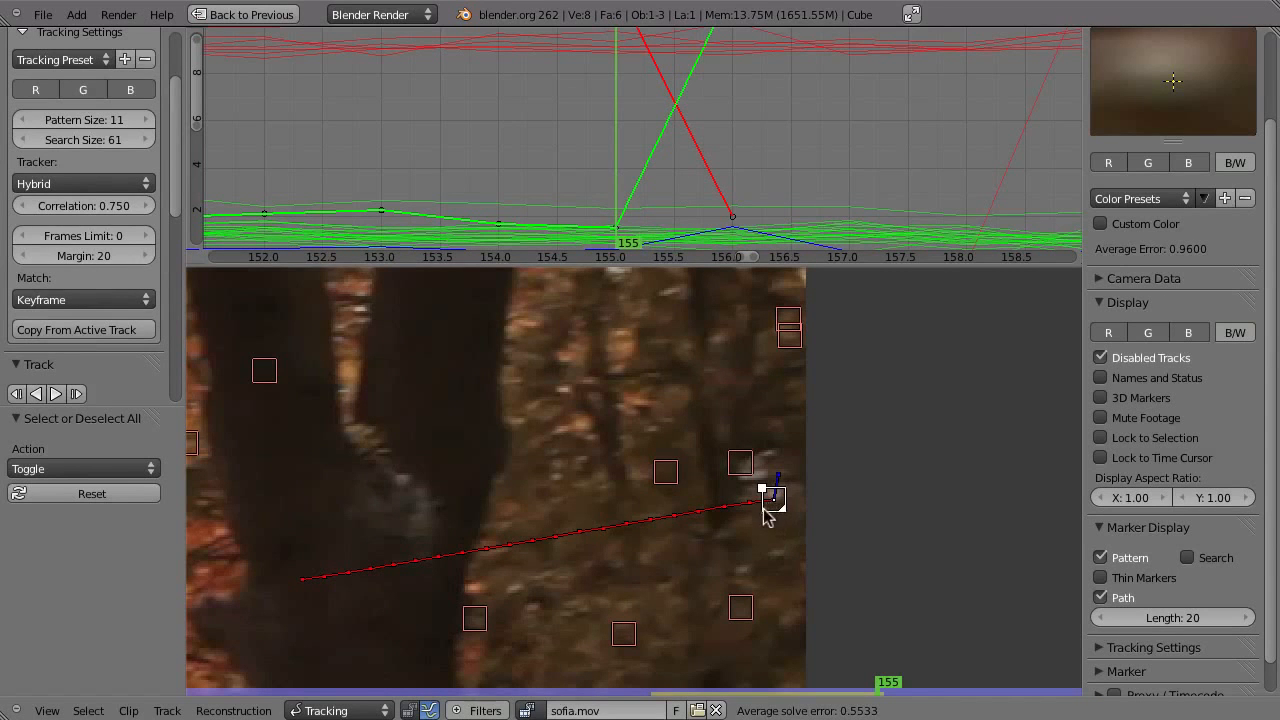
click(766, 486)
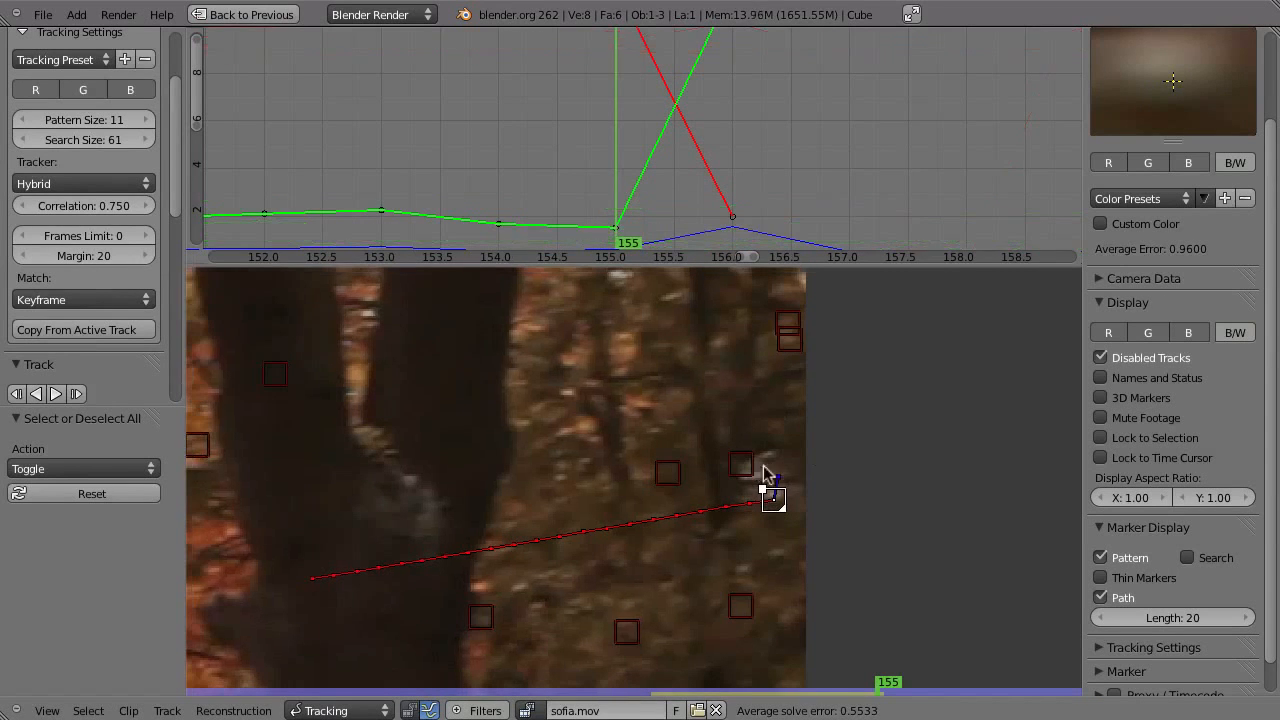
key(alt+t)
- Select all tracks again and re-solve the camera motion
key(a)
key(a)
ctrl+middle_drag(798, 517, 832, 474)
ctrl+middle_drag(742, 110, 849, 360)
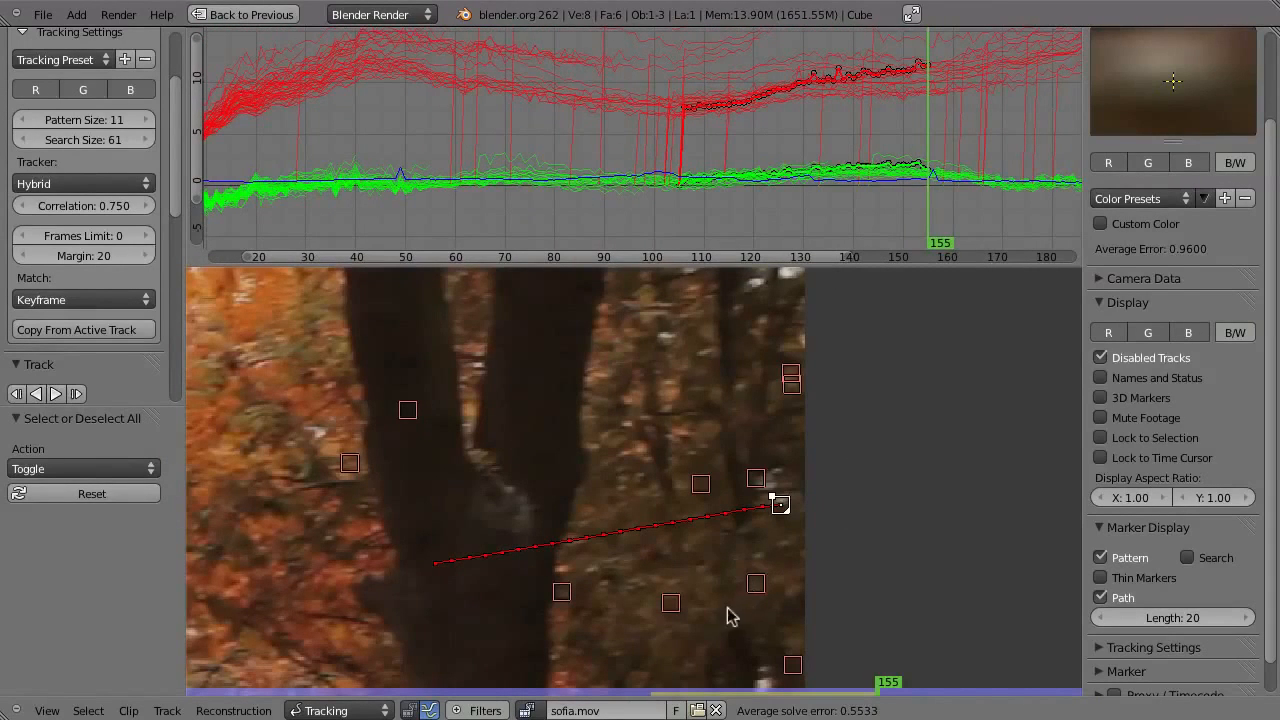
key(shift+s)
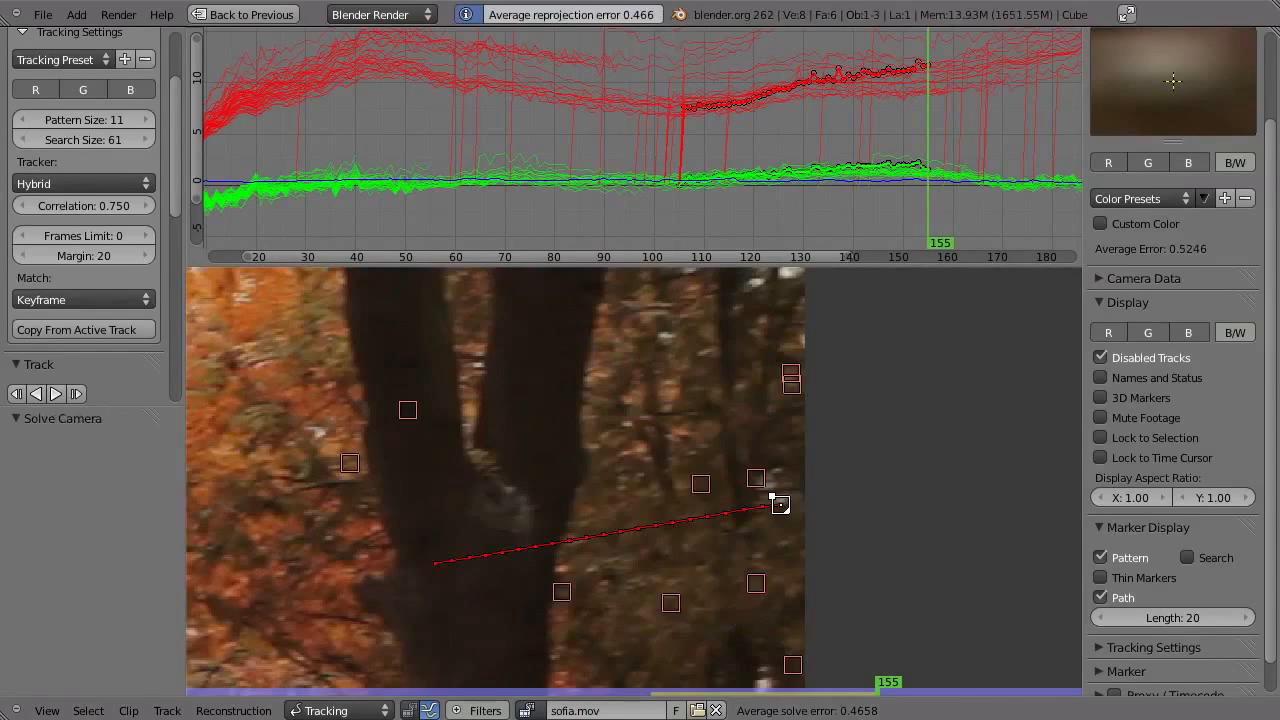
- Review the new solution's curves across the whole clip and the tracks in the footage at frames 114 and 123
click(785, 180)
ctrl+middle_drag(749, 183, 897, 226)
drag(816, 221, 827, 218)
ctrl+middle_drag(827, 200, 783, 178)
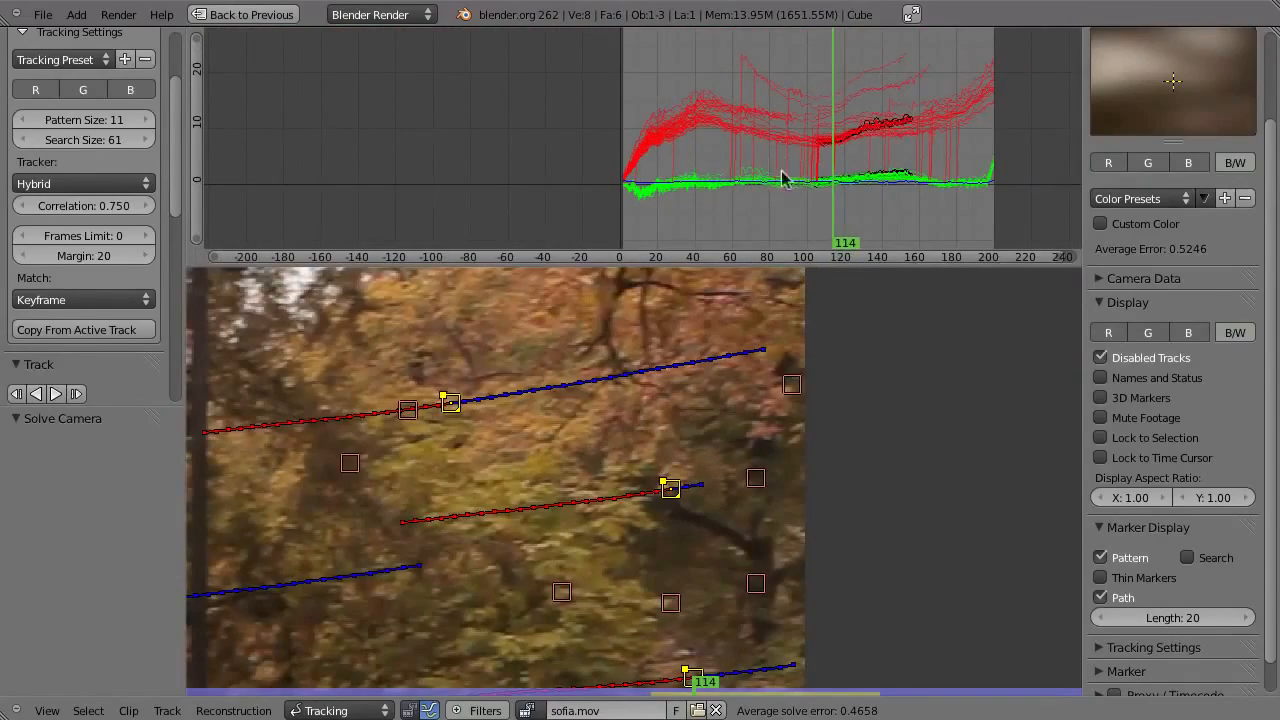
drag(800, 186, 849, 202)
scroll(530, 430, down, 11)
middle_drag(468, 490, 756, 431)
scroll(758, 432, up, 5)
scroll(30, 70, up, 3)
- Set Refine to "Focal length, K1" and solve the camera motion again
click(18, 41)
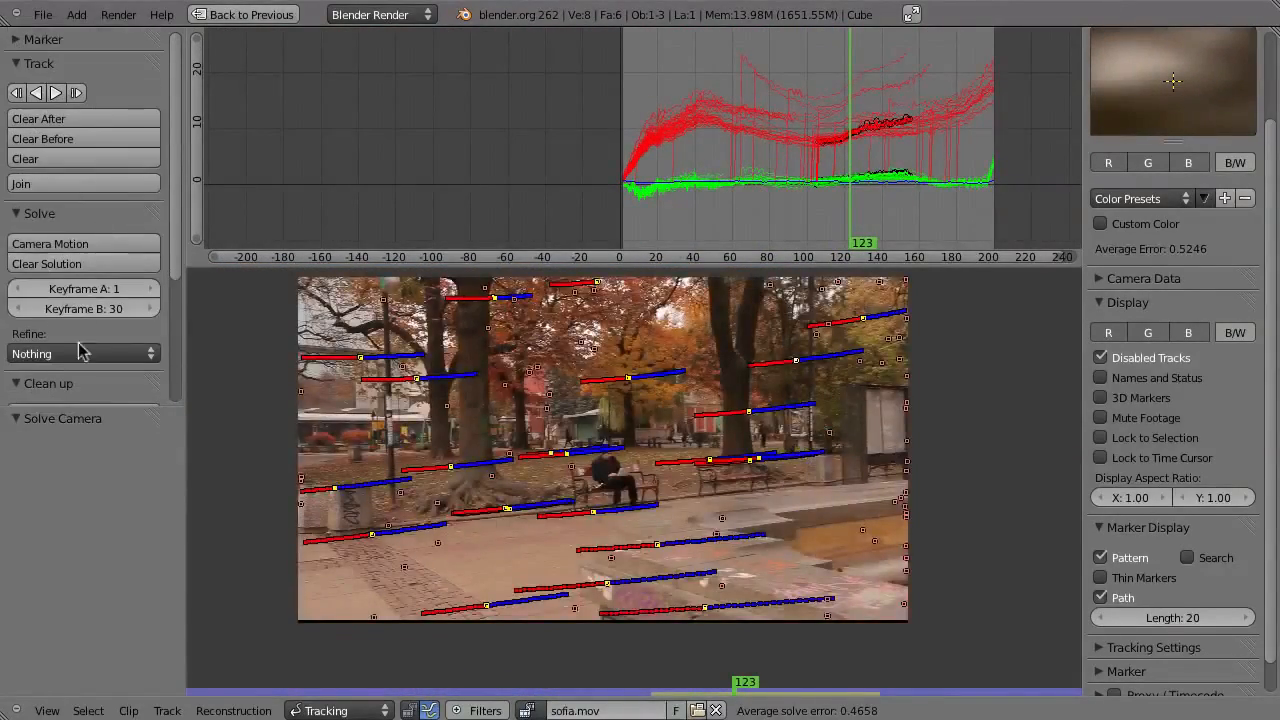
click(80, 353)
click(50, 289)
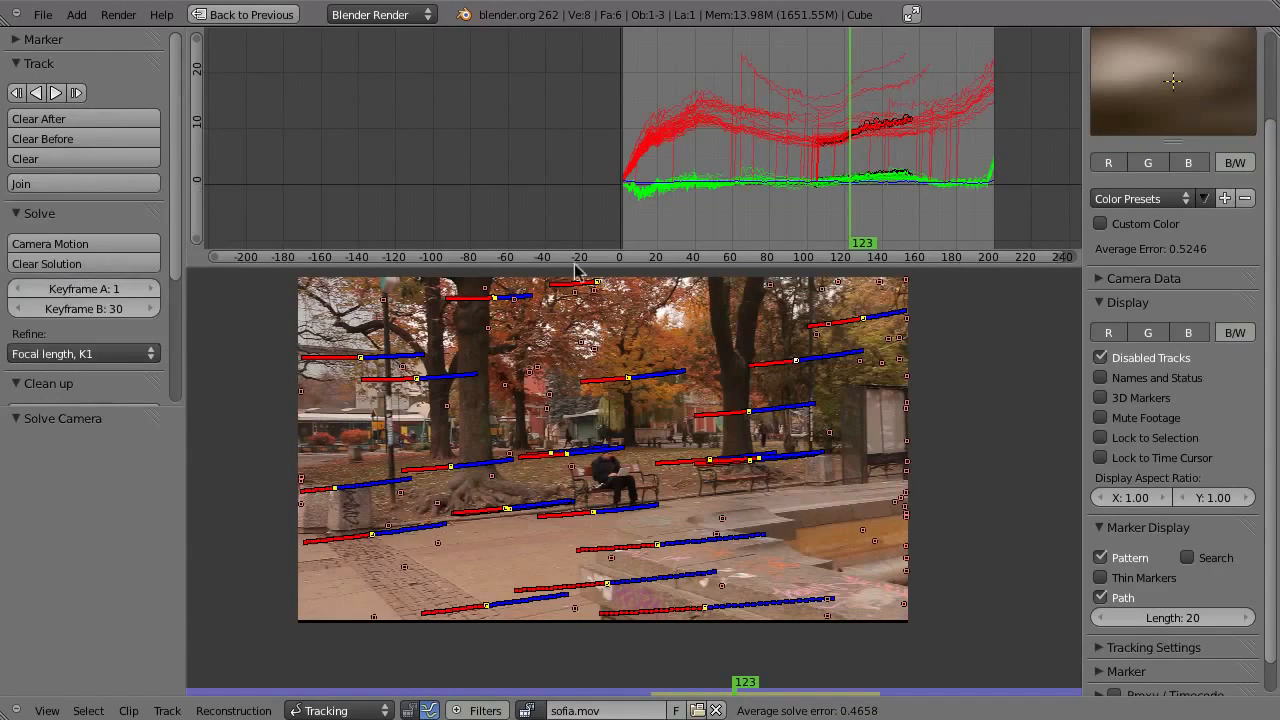
click(50, 354)
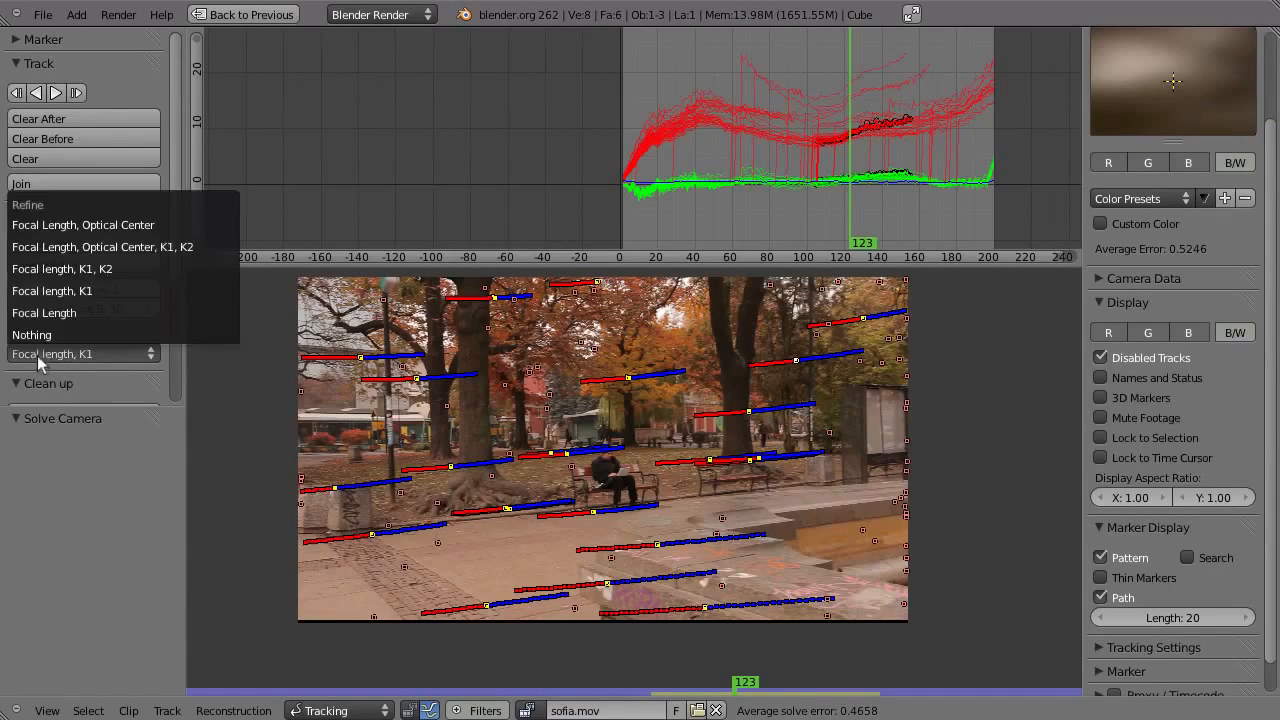
click(115, 291)
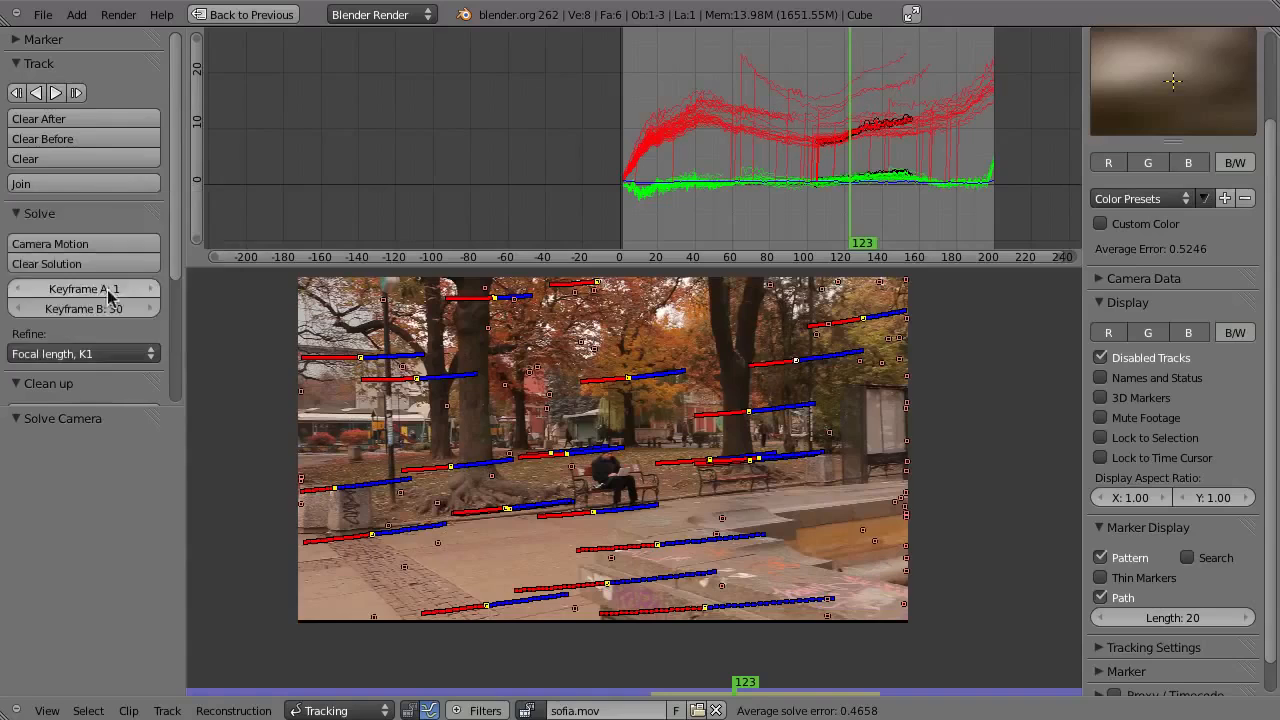
key(shift+s)
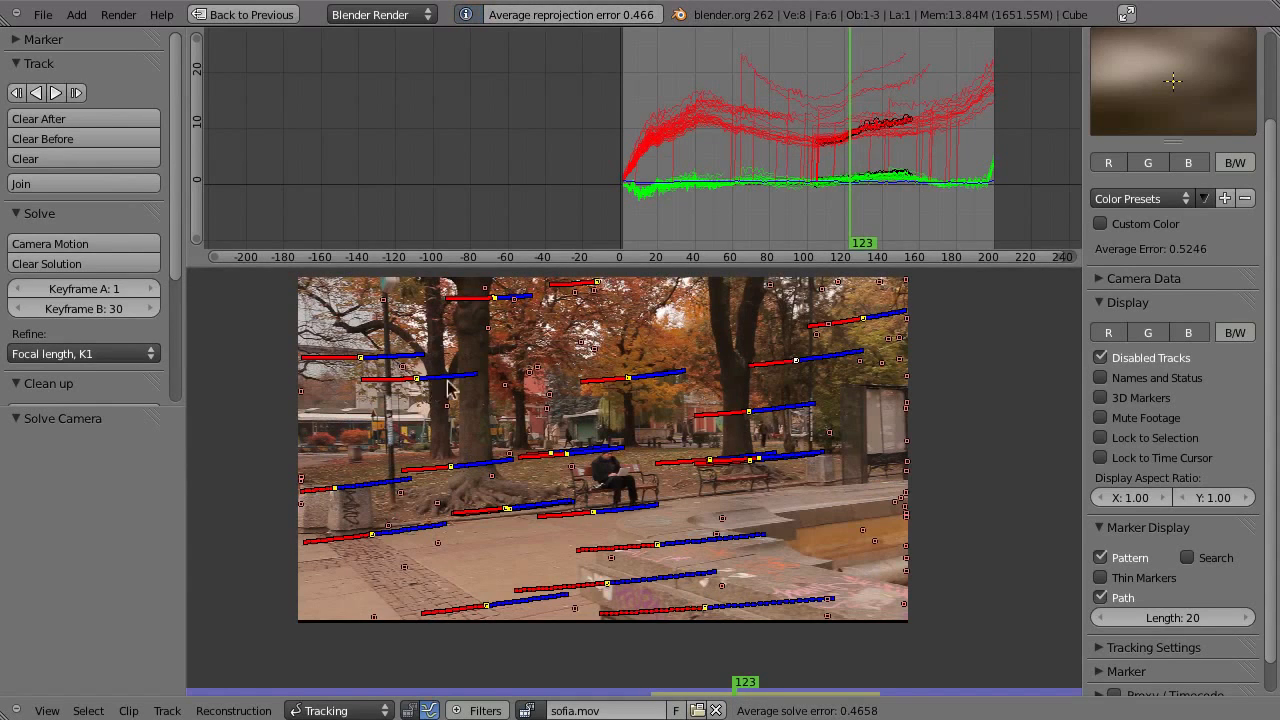
- Set the camera's focal length to 20 mm and solve the camera motion again
click(1105, 280)
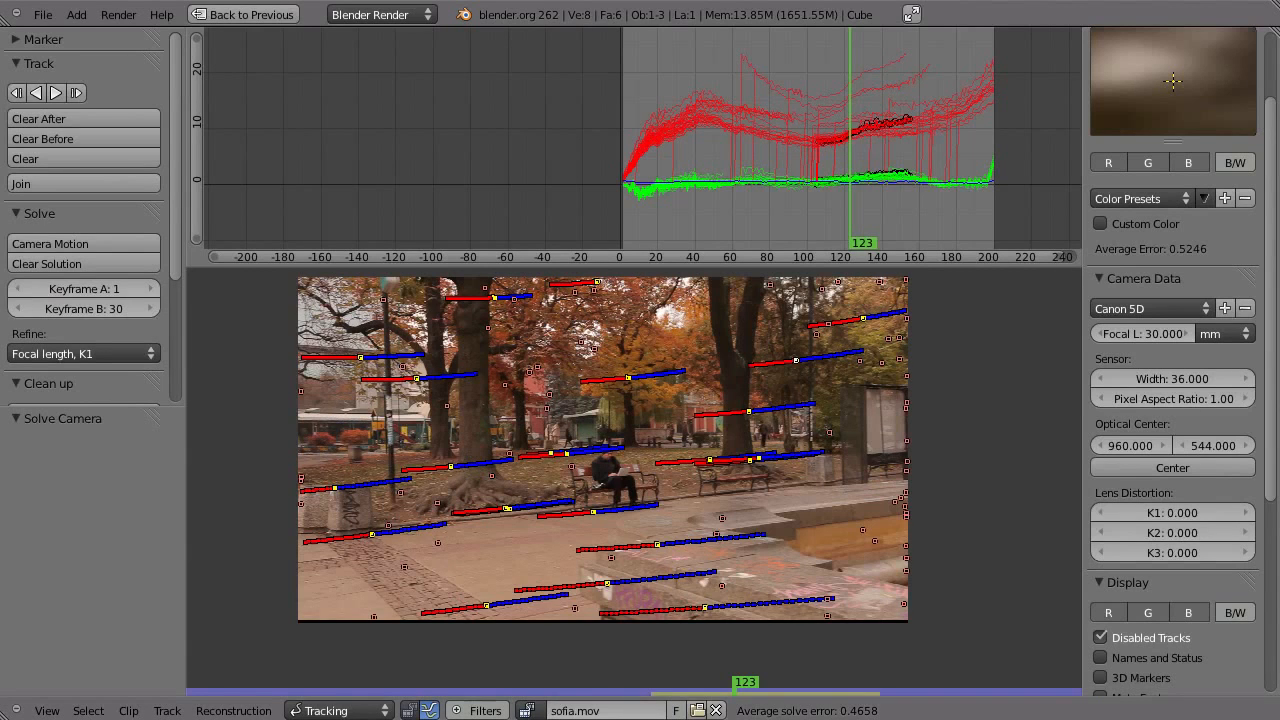
click(1190, 336)
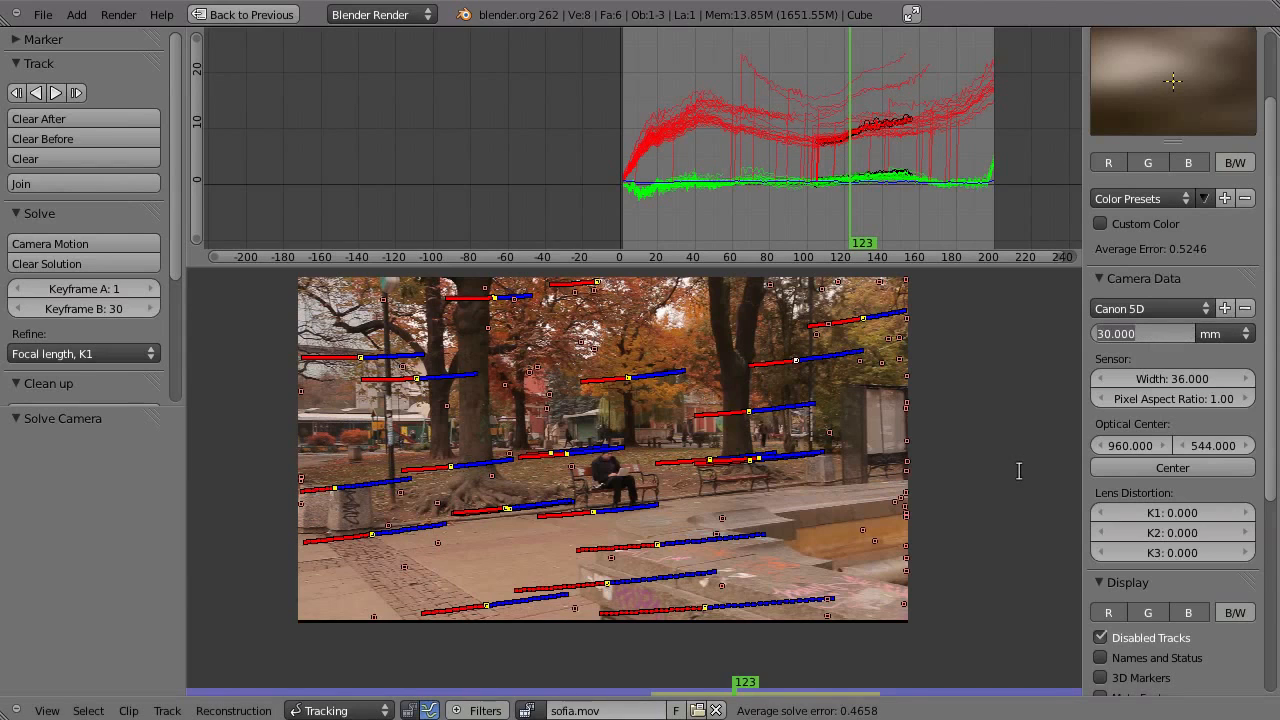
text(20)
key(Return)
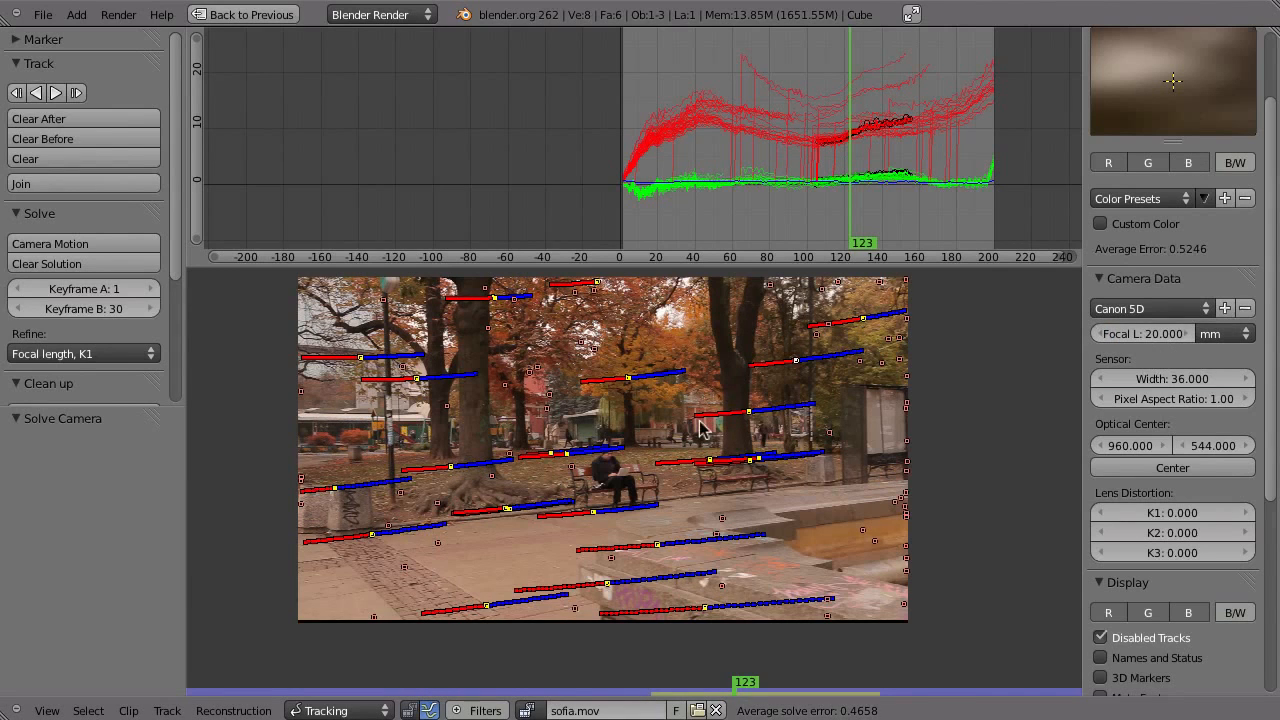
click(142, 244)
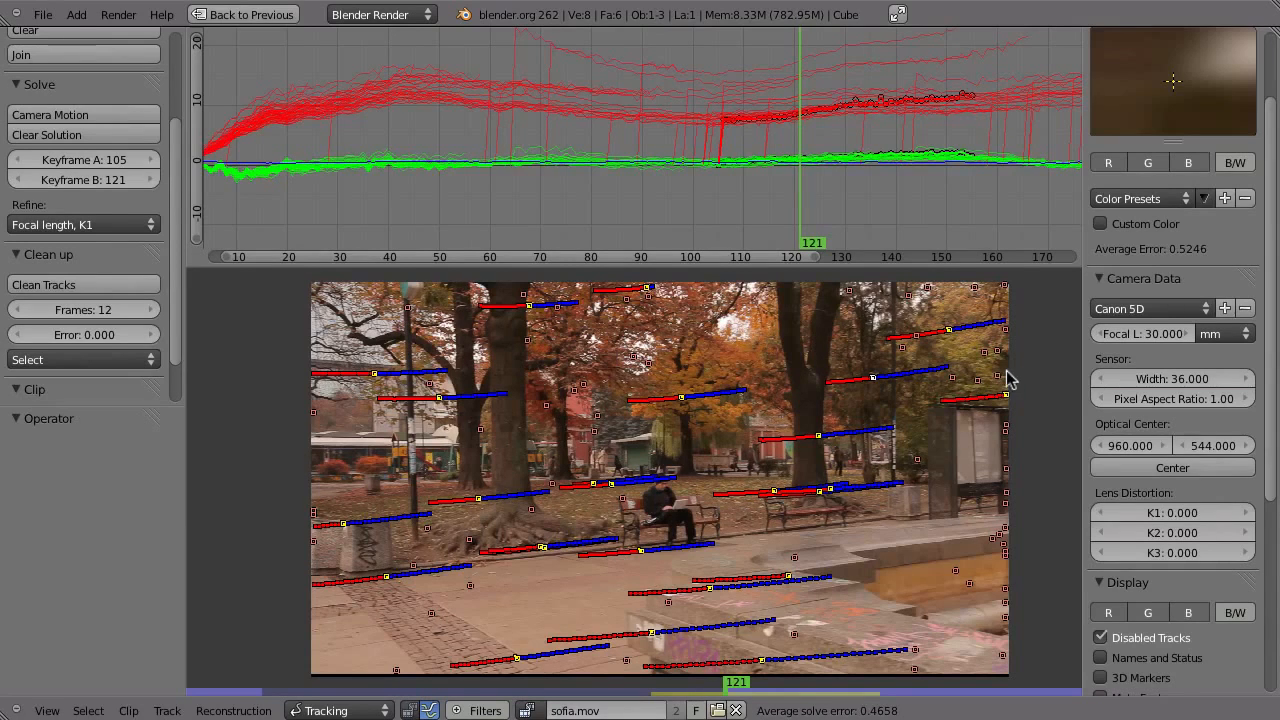
- Restore the full layout, show the clip footage in the lower area and the enlarged 3D view above it
key(ctrl+Up)
drag(980, 40, 450, 262)
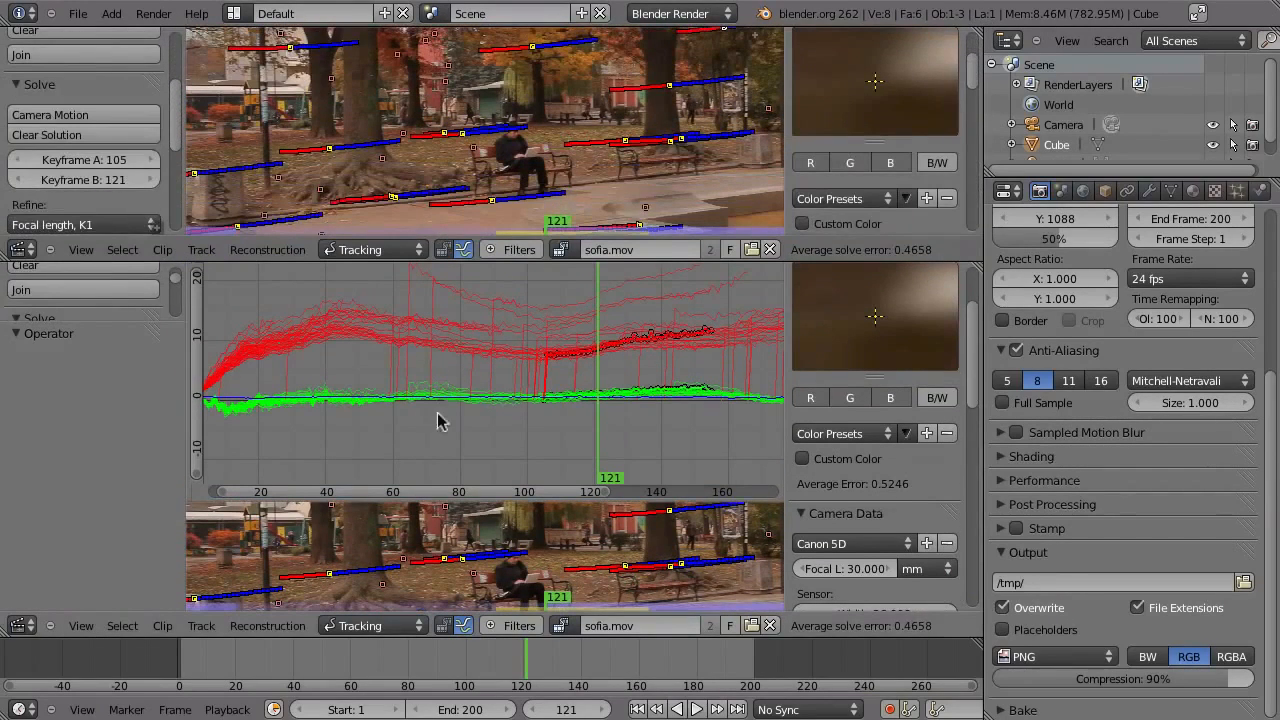
key(ctrl+Tab)
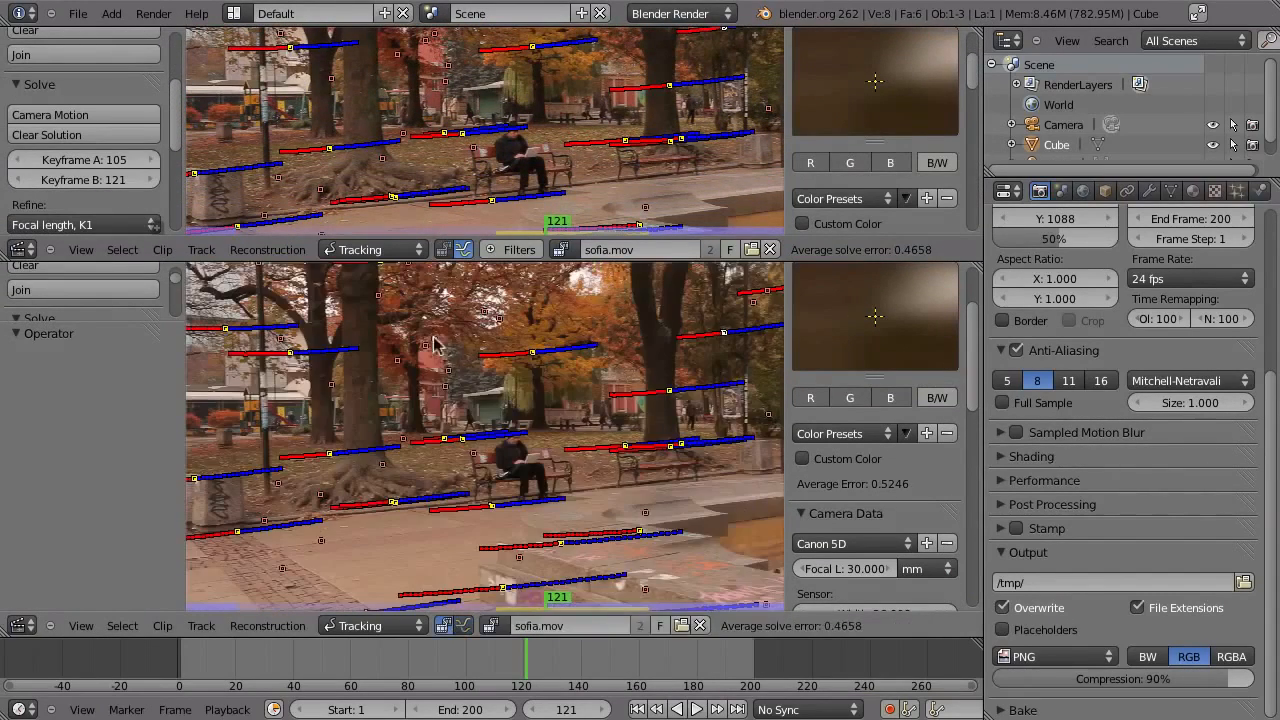
click(19, 249)
click(40, 268)
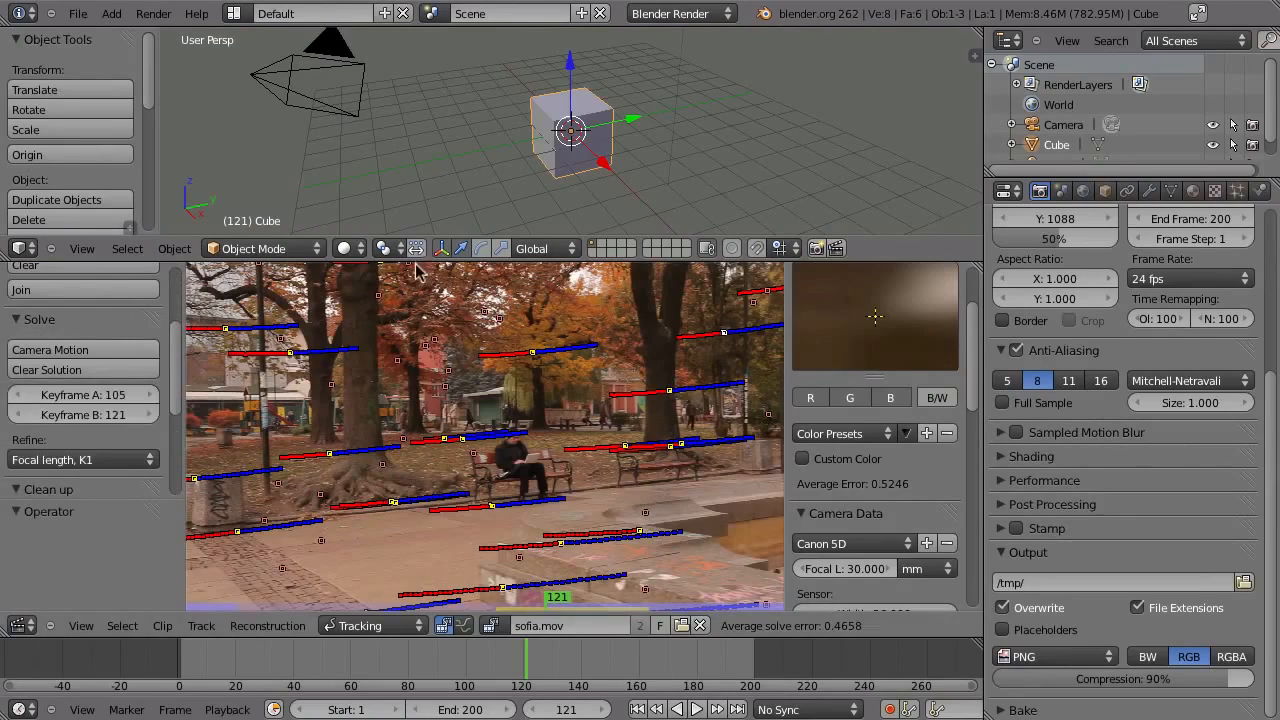
drag(428, 259, 428, 331)
- Set up the tracking scene from the solved clip and look at the reconstructed points around the cube
scroll(150, 410, down, 5)
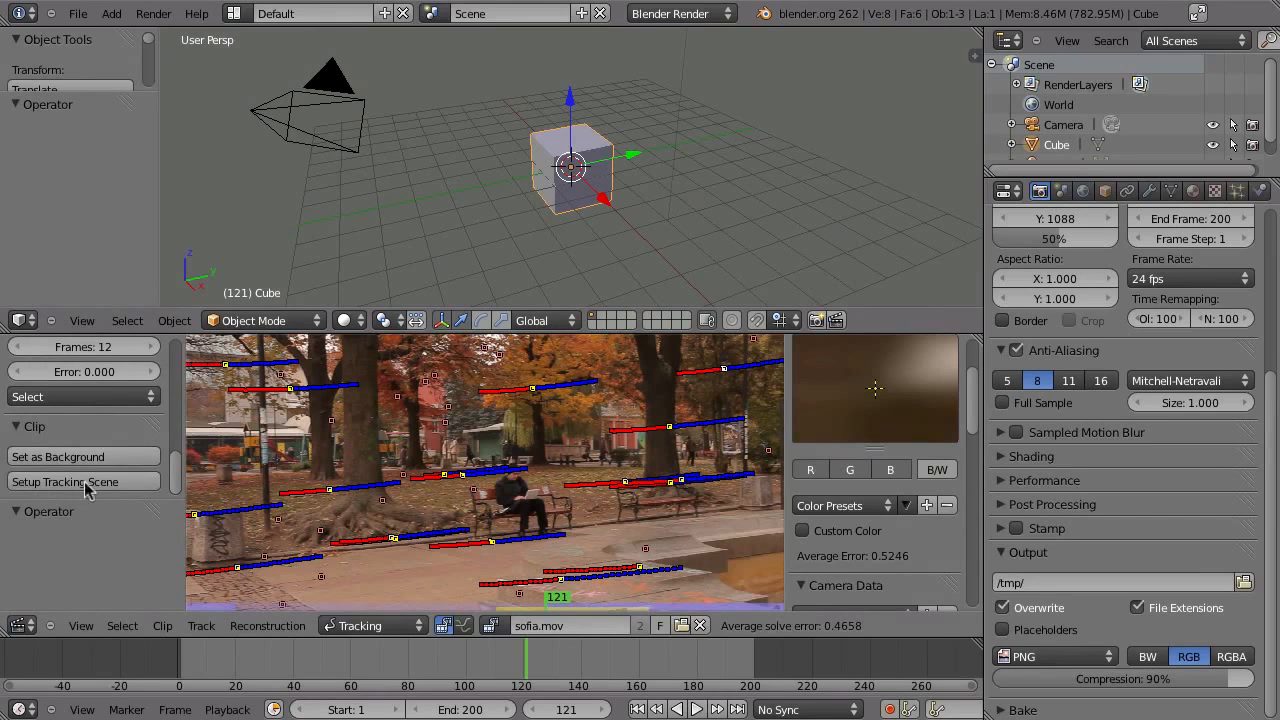
click(50, 483)
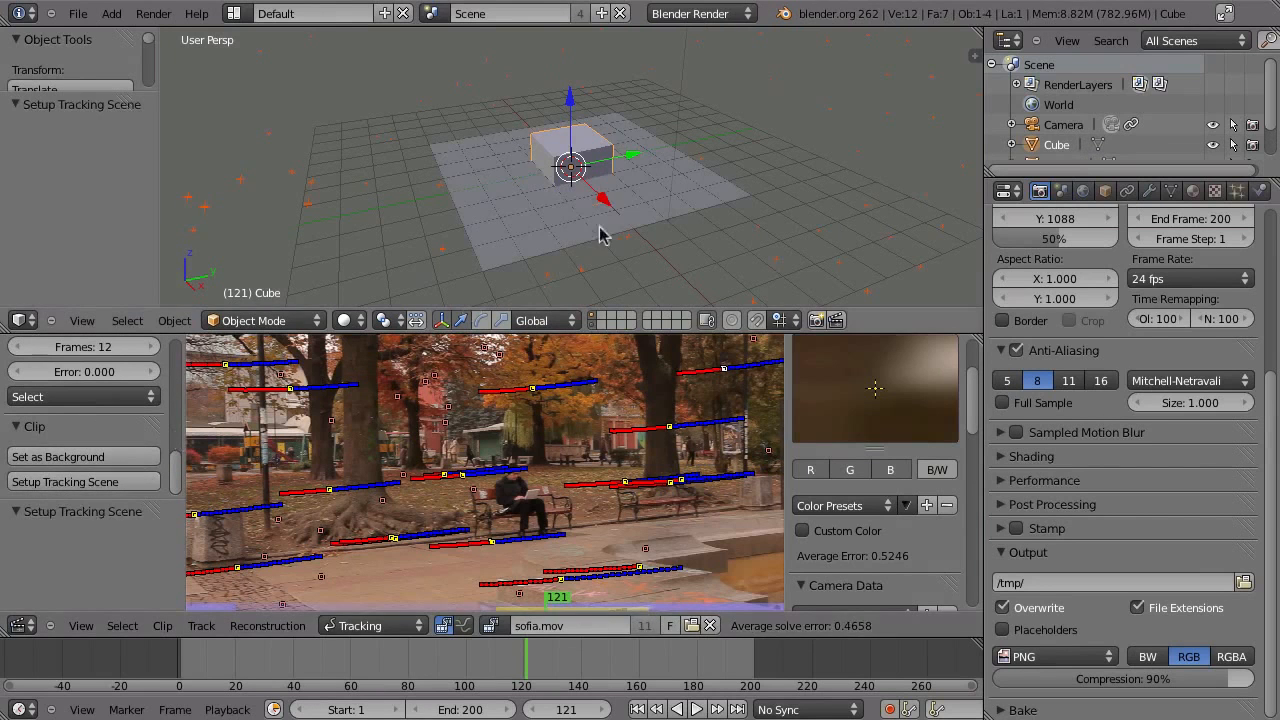
scroll(672, 190, down, 4)
mouse_move(555, 193)
middle_down()
mouse_move(658, 159)
mouse_move(705, 112)
mouse_move(625, 185)
mouse_move(621, 154)
mouse_move(686, 163)
mouse_move(591, 206)
mouse_move(570, 233)
mouse_move(600, 217)
mouse_move(549, 217)
middle_up()
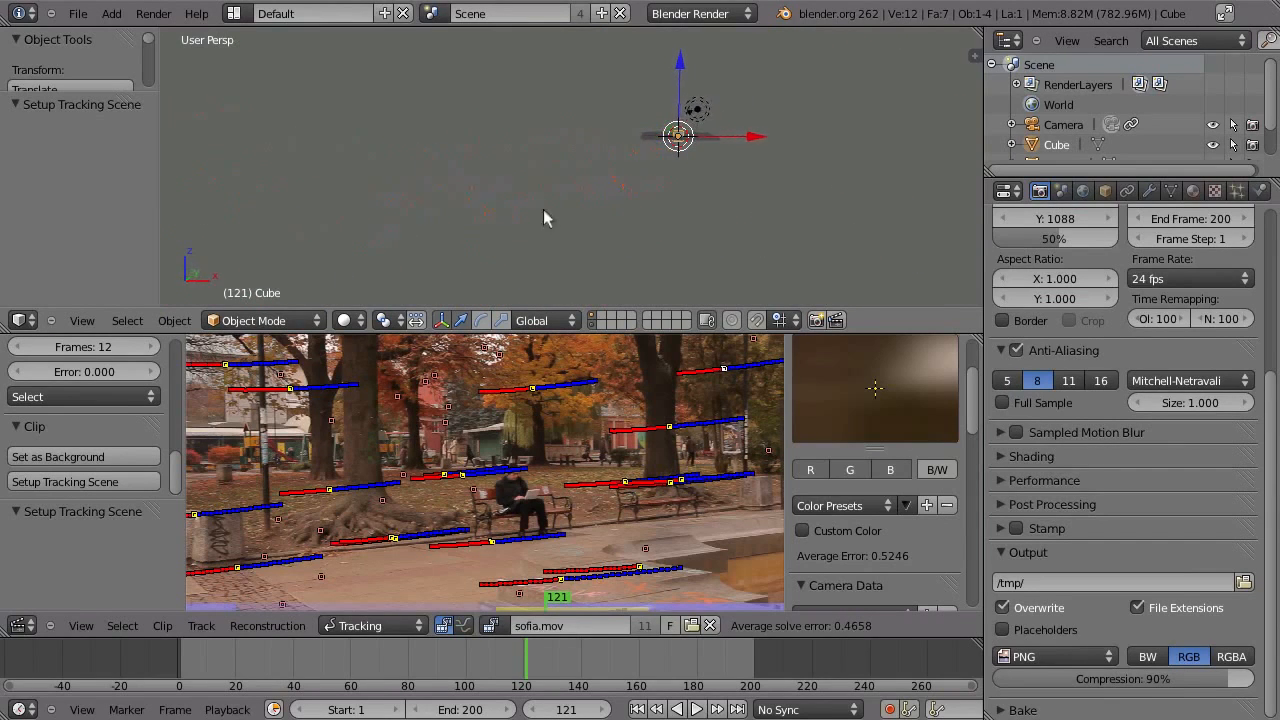
- Select three tracks on the pavement and set them as the floor in the Reconstruction mode
middle_drag(512, 517, 518, 468)
key(shift+space)
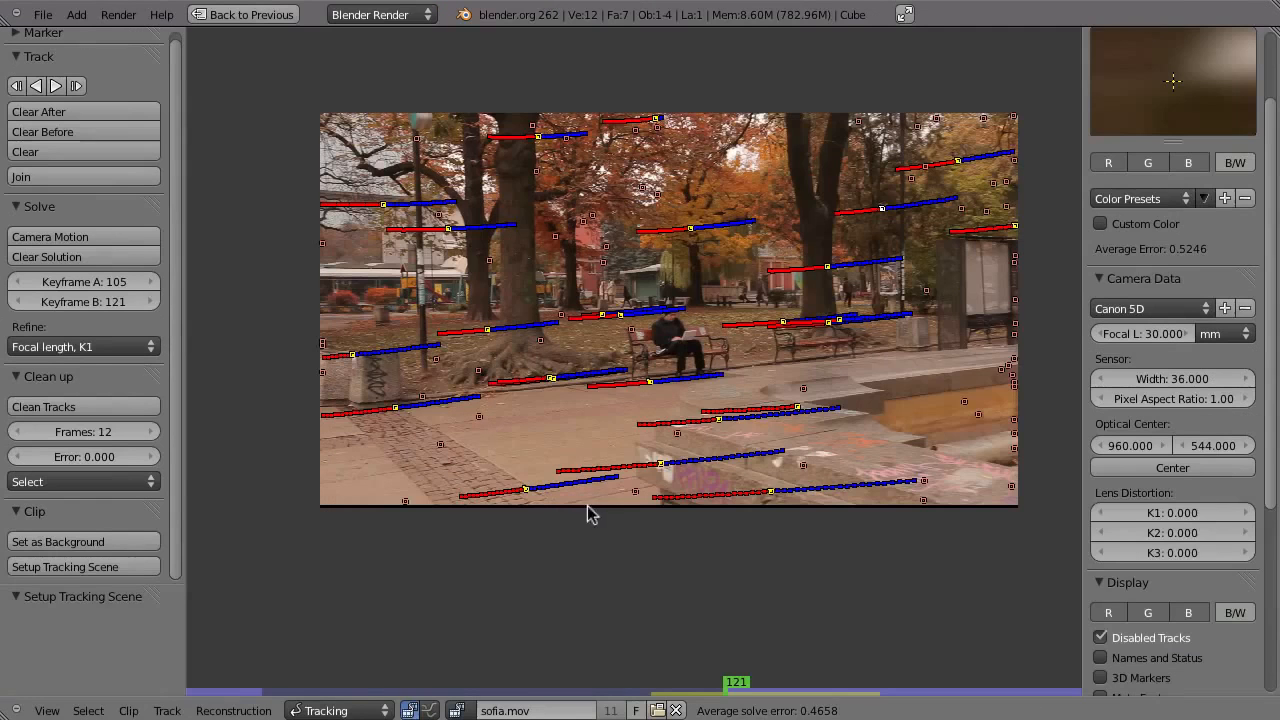
click(525, 491)
shift+click(392, 412)
shift+click(624, 397)
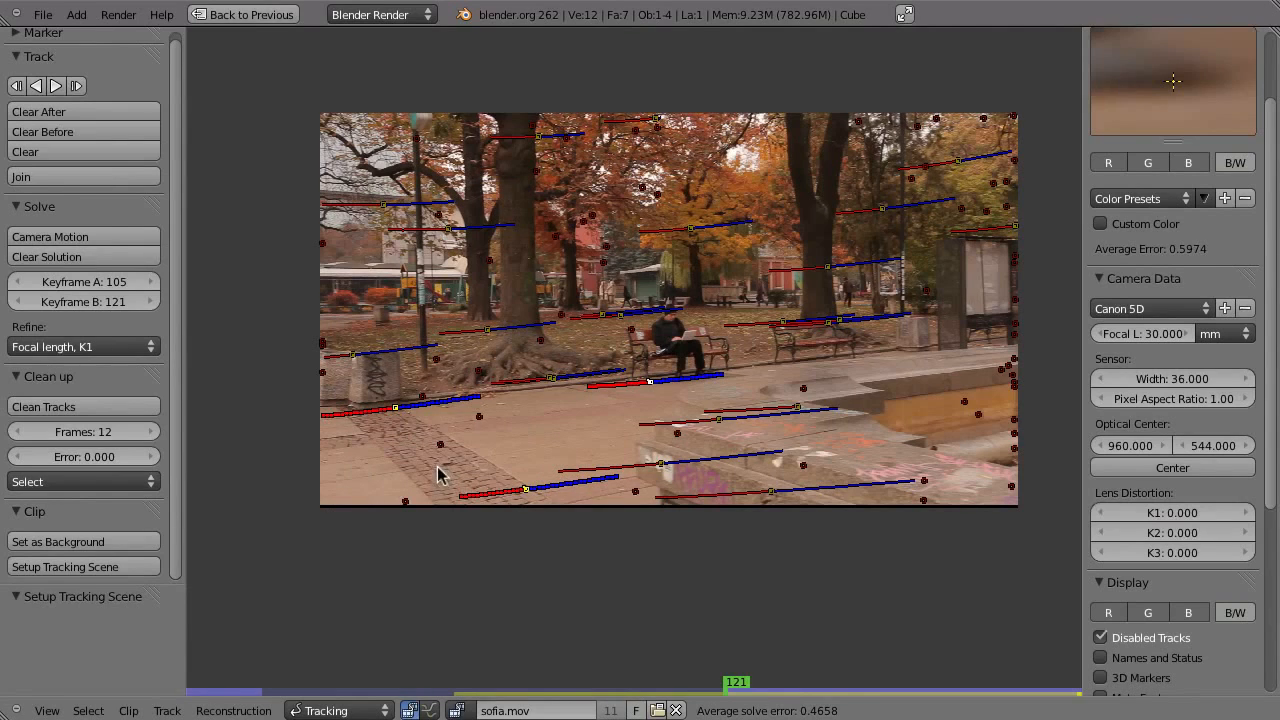
key(ctrl+Tab)
click(60, 146)
click(60, 146)
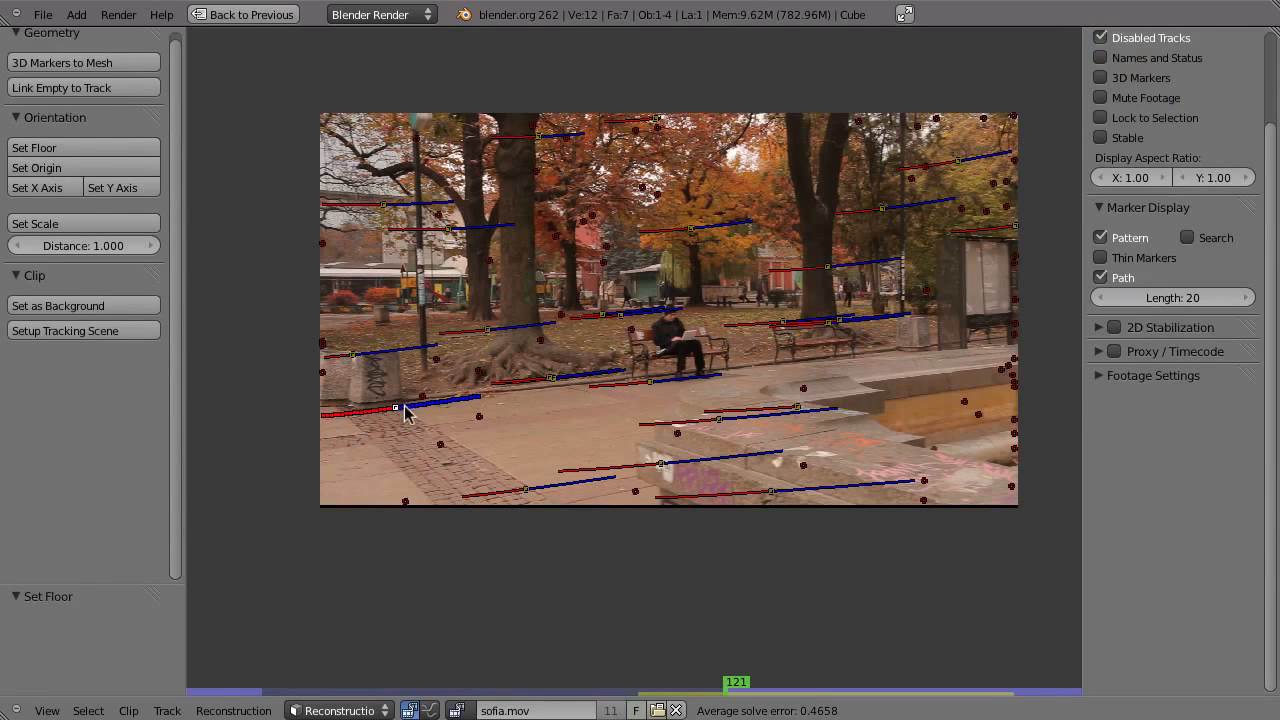
- Set the scene origin at the pavement track by the stone block and the X axis through the track below the seated man
click(40, 167)
click(651, 382)
key(ctrl+Up)
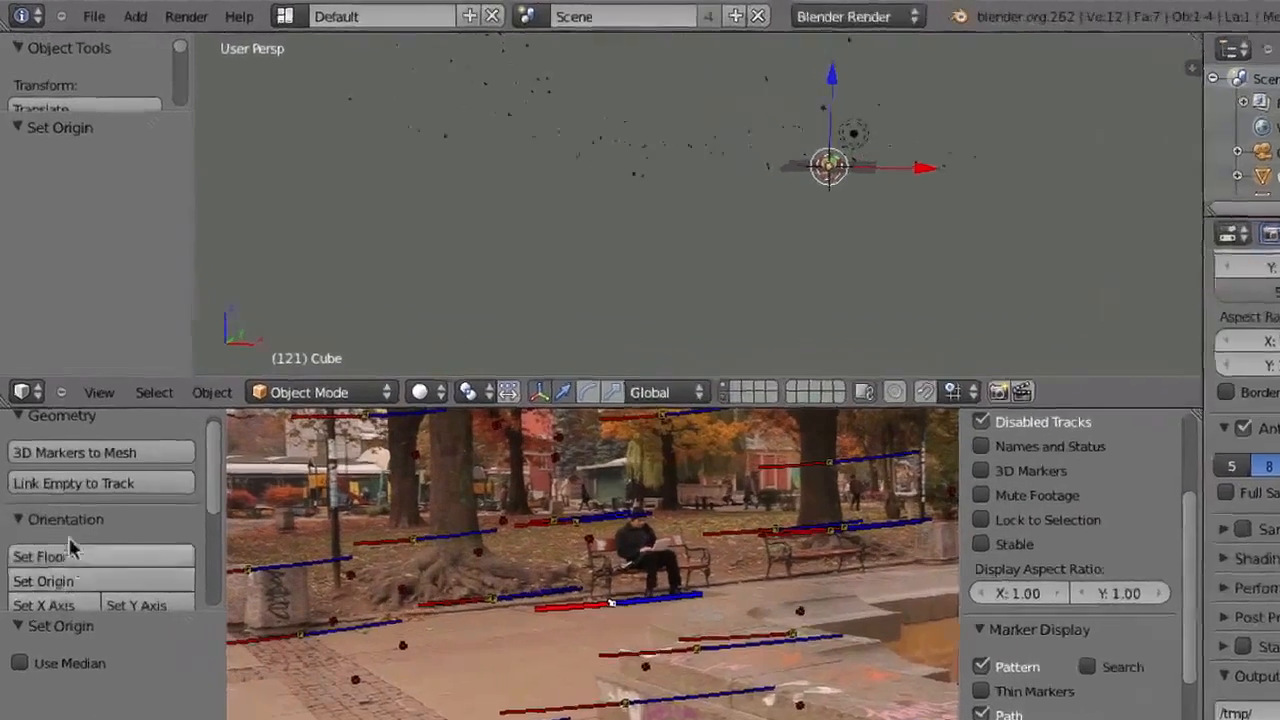
click(60, 607)
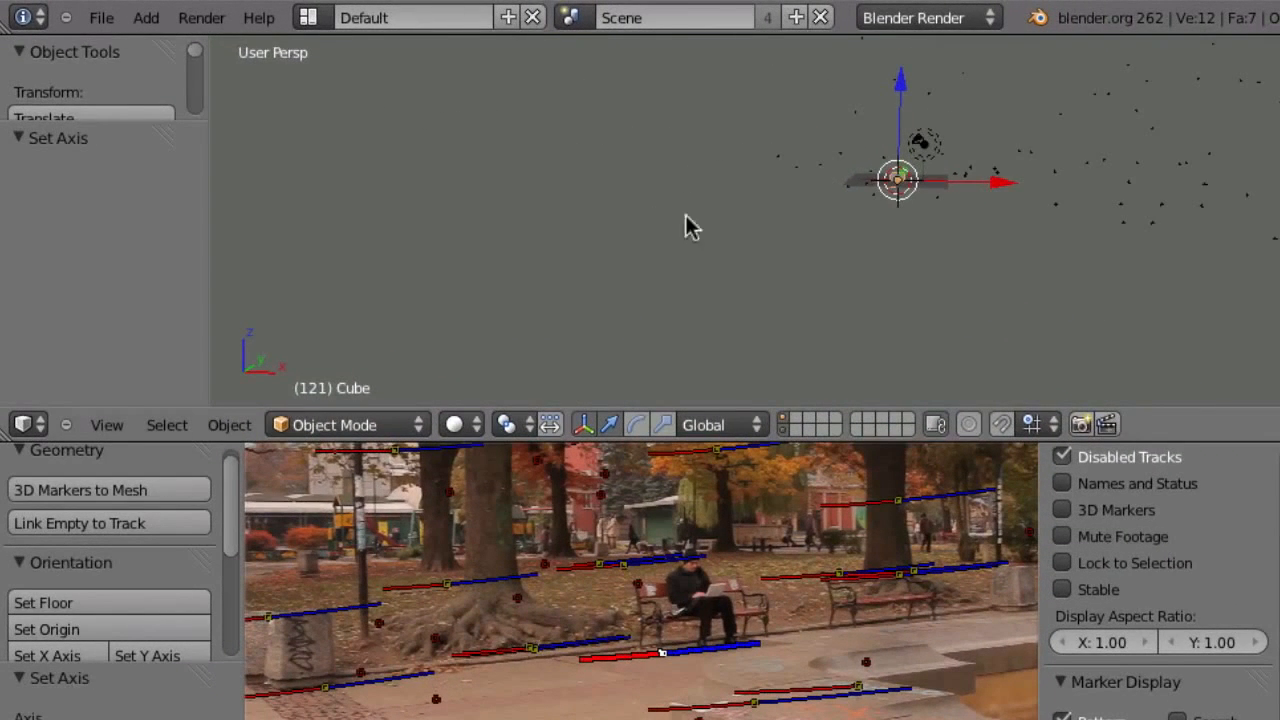
- Switch the 3D view to orthographic and set the Y axis through the track below the seated man instead
key(KP_7)
key(KP_5)
scroll(880, 206, up, 5)
click(192, 657)
shift+middle_drag(903, 149, 909, 360)
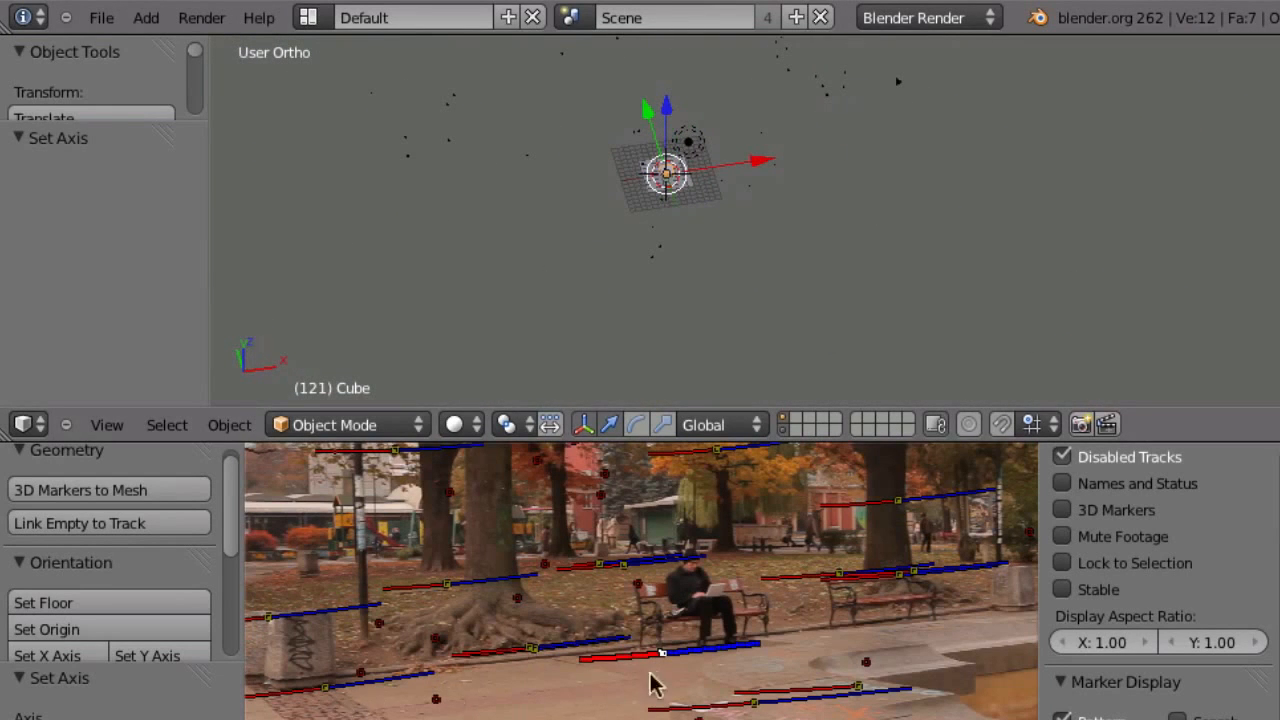
- Set the scene scale to a distance of 3 between the stone block track and the track below the seated man
click(312, 692)
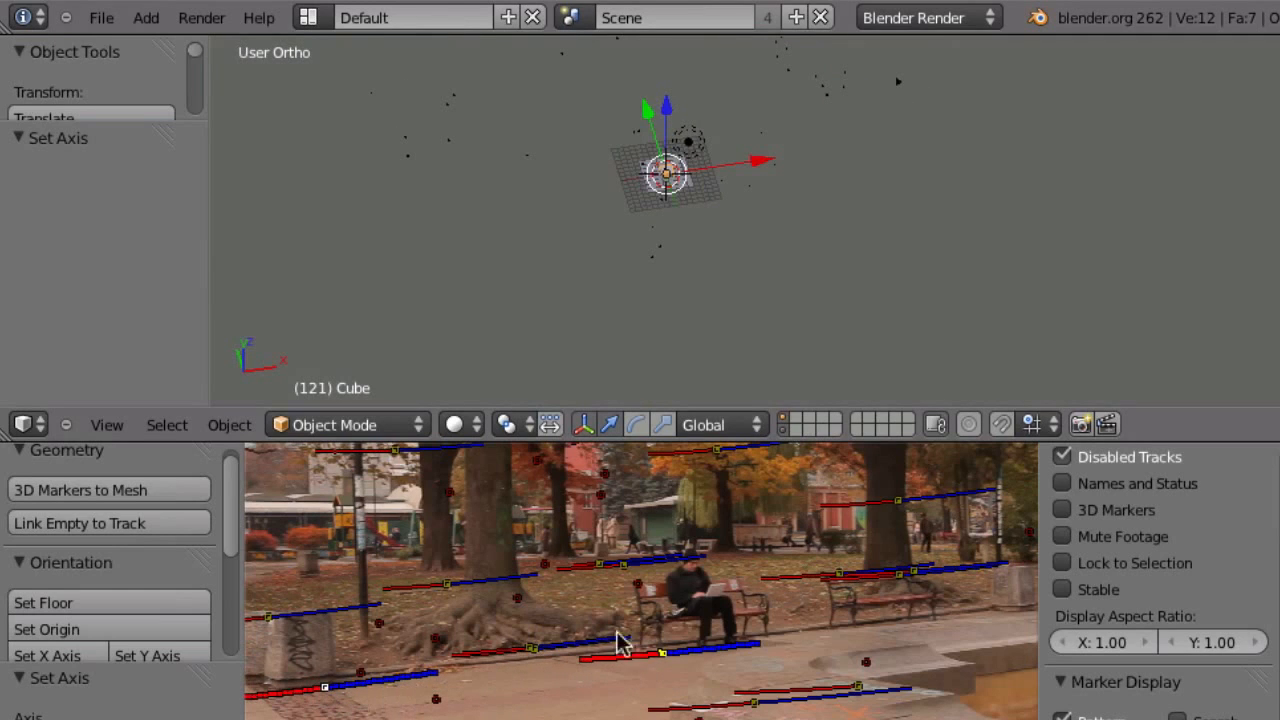
drag(226, 540, 232, 632)
click(100, 537)
text(3)
key(Return)
click(103, 507)
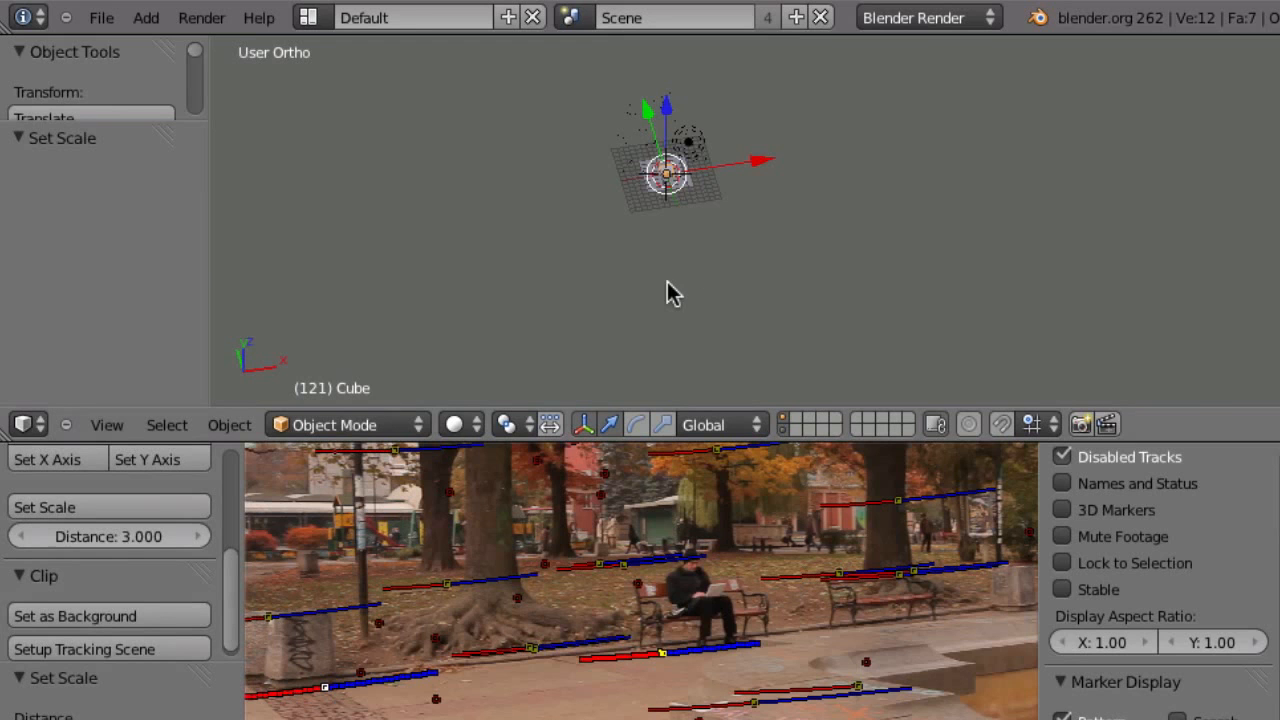
- In camera view, move the cube's mesh up 1 unit along Z in Edit Mode
key(KP_0)
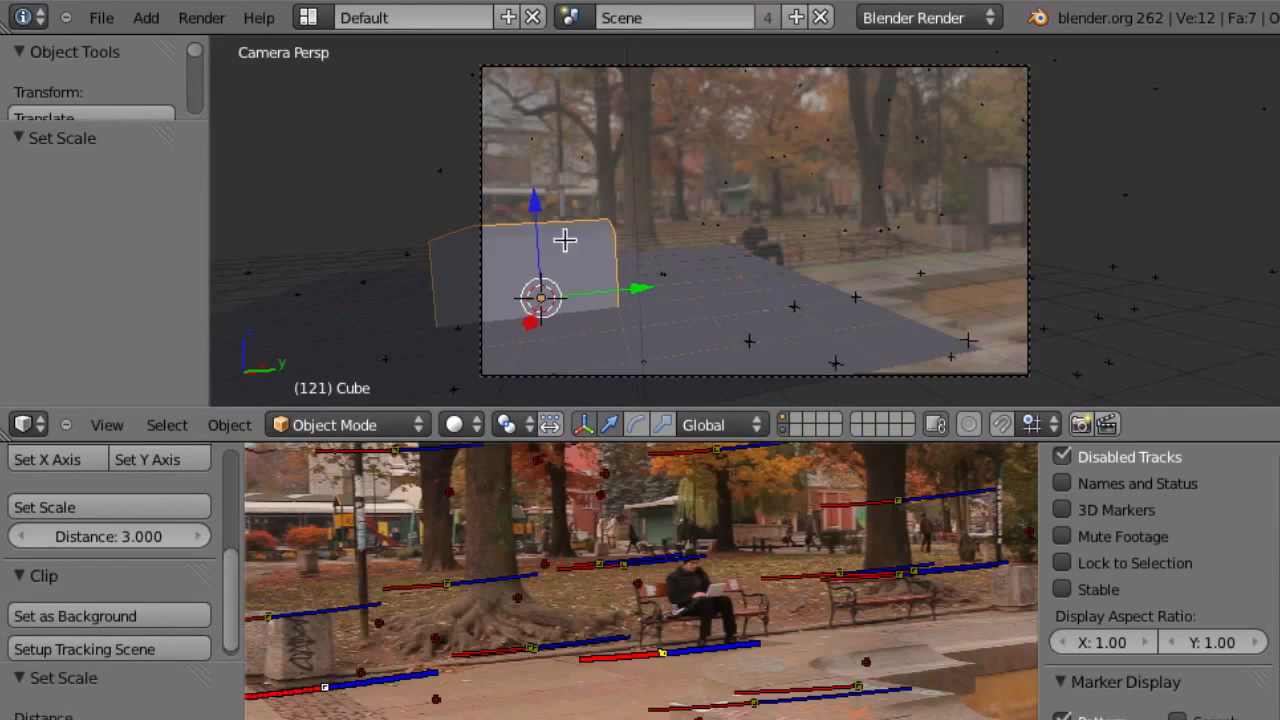
key(Tab)
key(g)
key(z)
key(1)
key(Return)
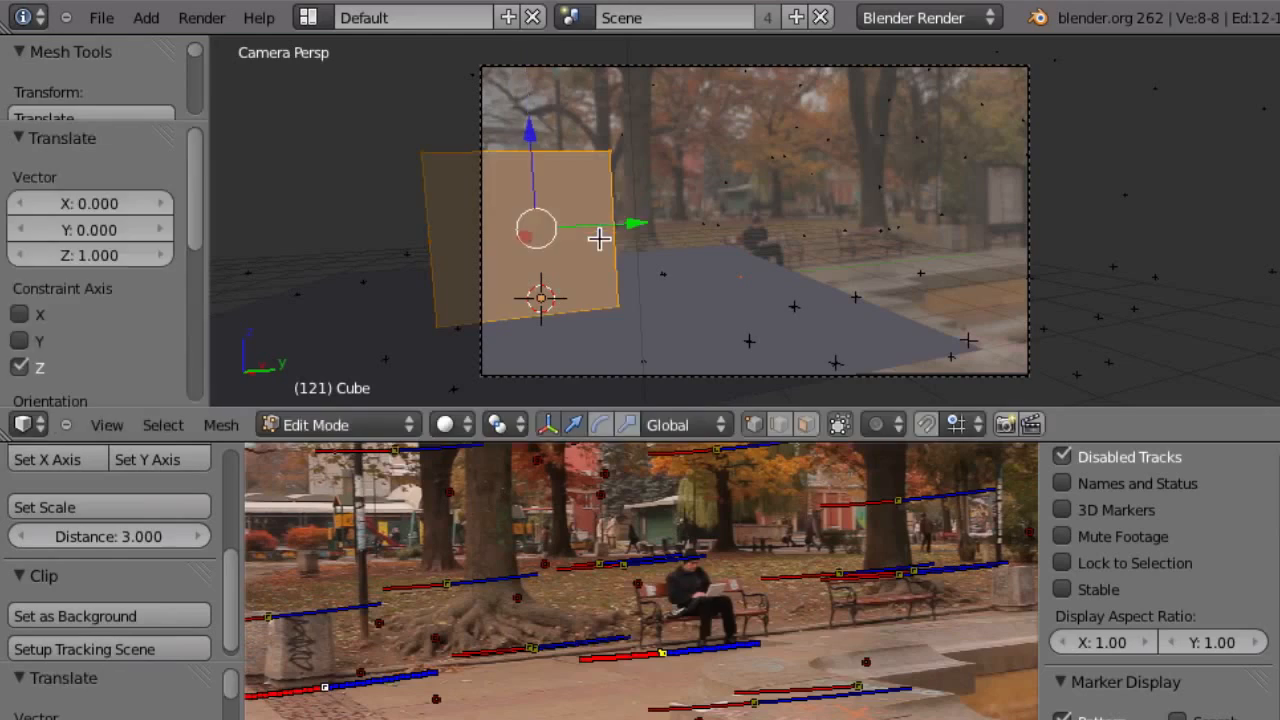
key(Tab)
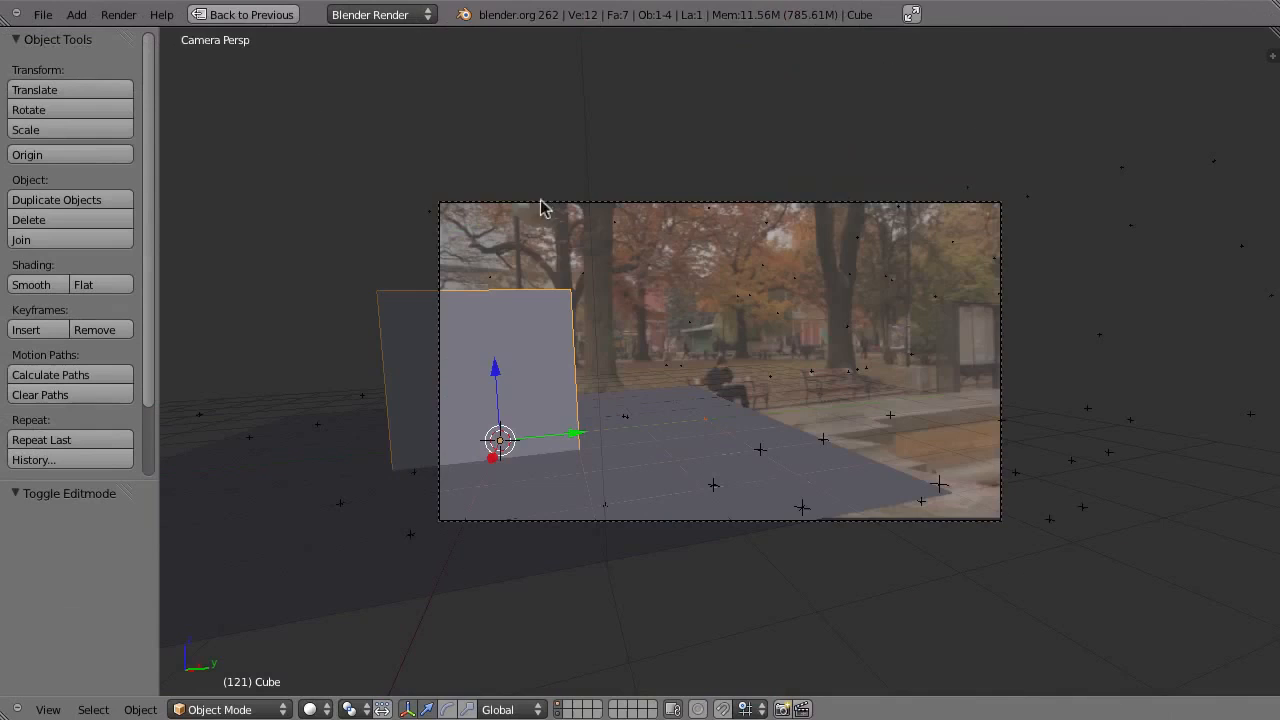
- Play the animation repeatedly in camera view to check how the cube and tracked points follow the footage
key(alt+a)
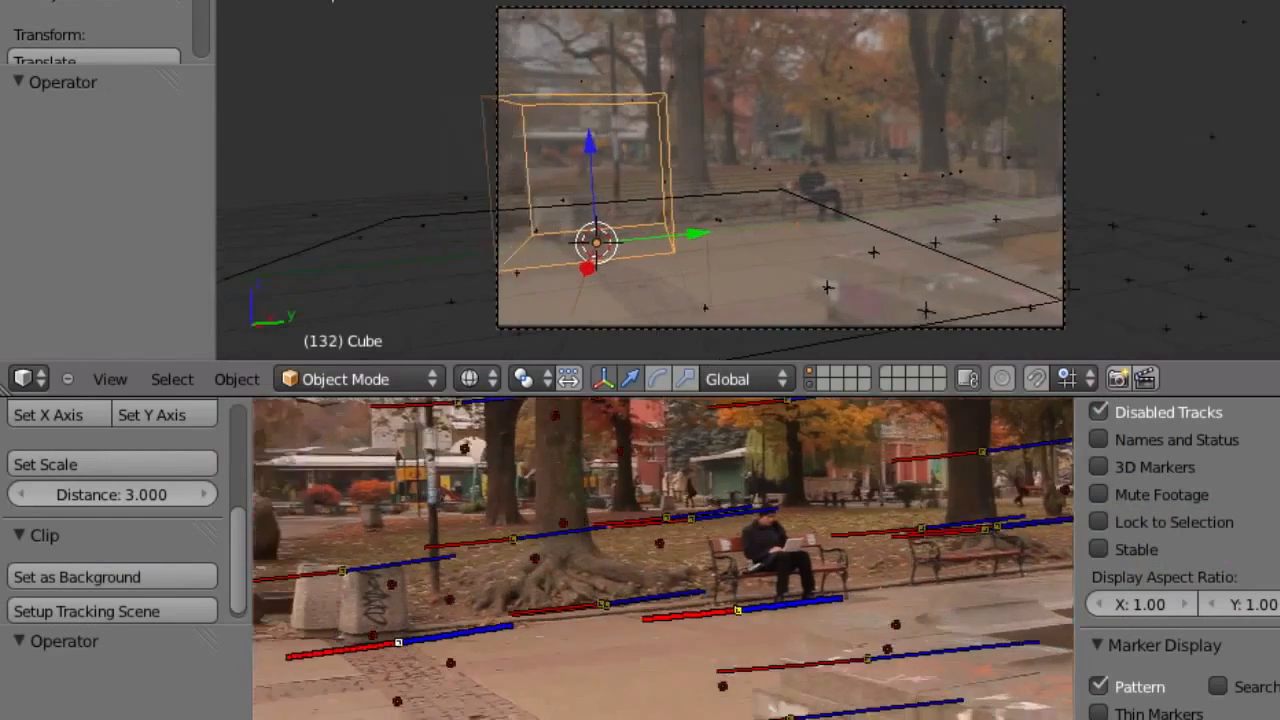
key(alt+a)
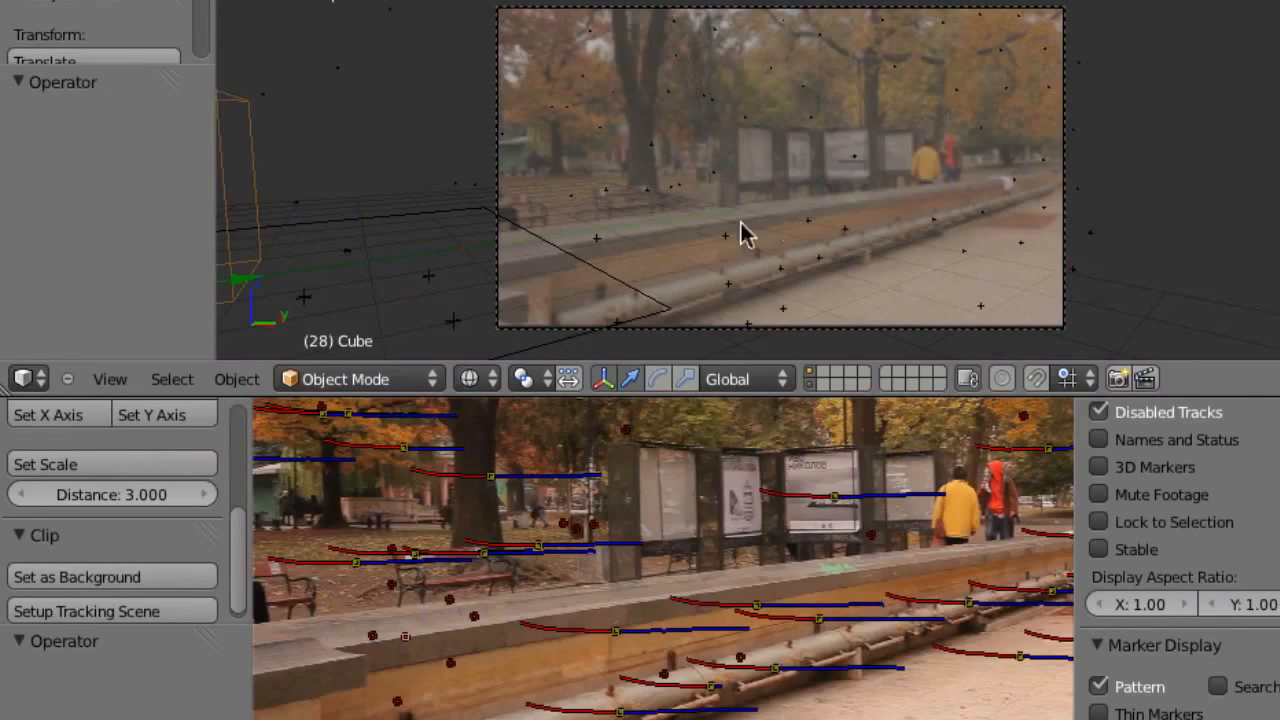
key(alt+a)
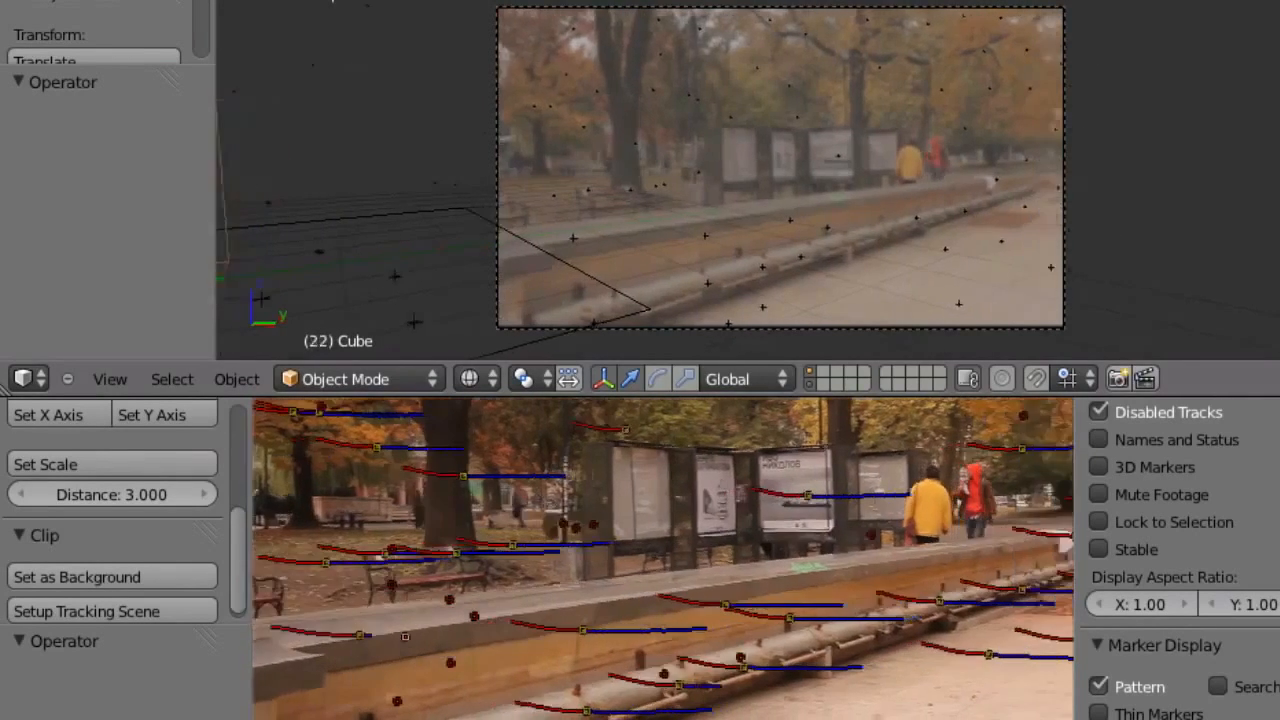
key(alt+a)
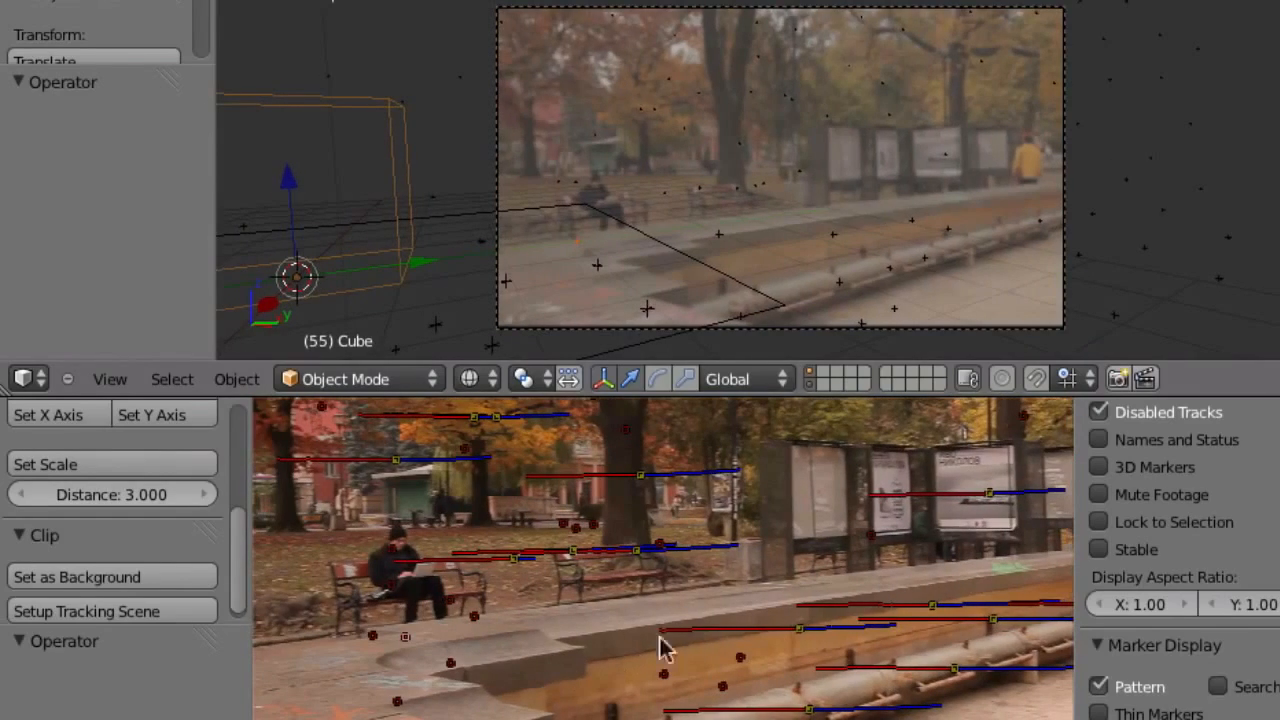
key(alt+a)
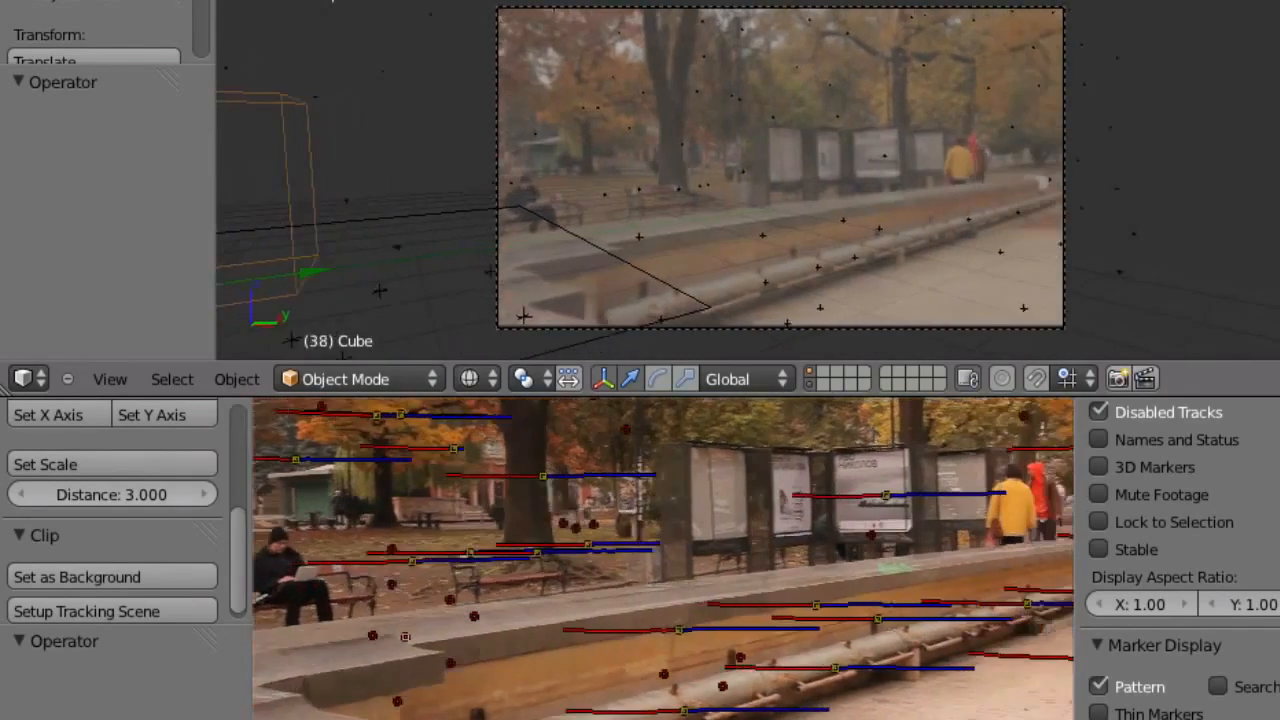
key(alt+a)
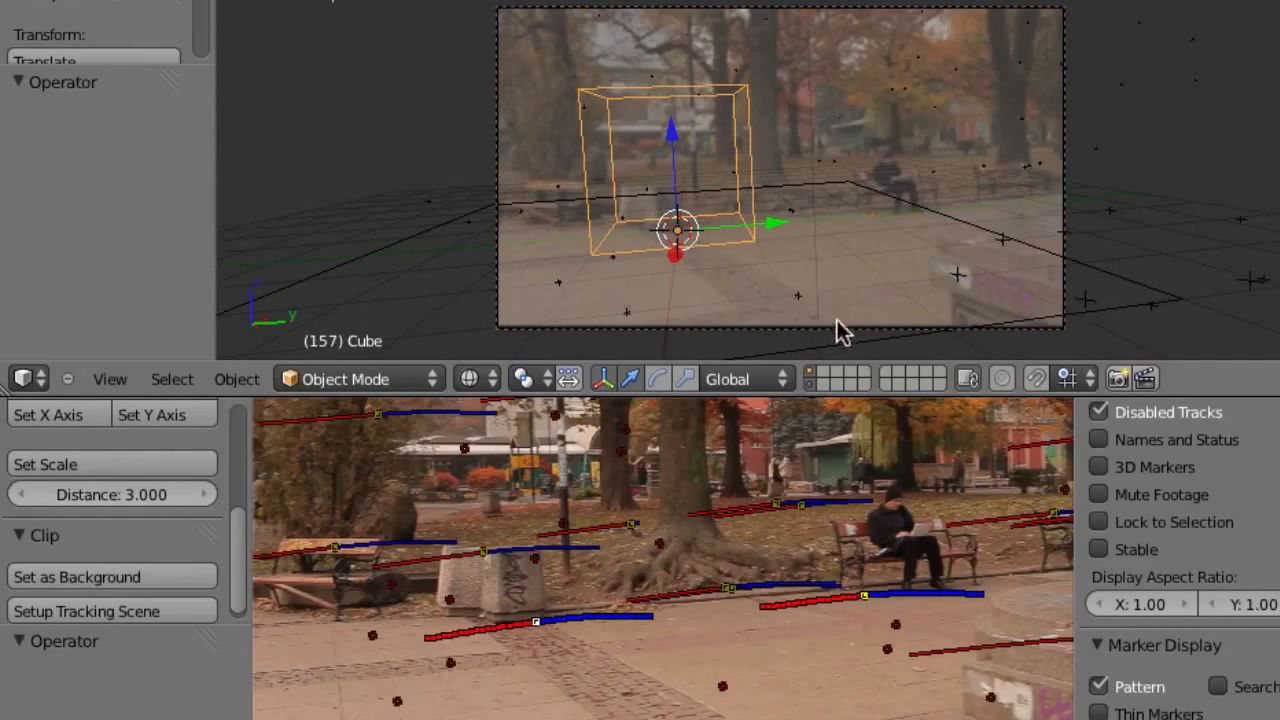
key(alt+a)
key(Escape)
key(ctrl+Up)
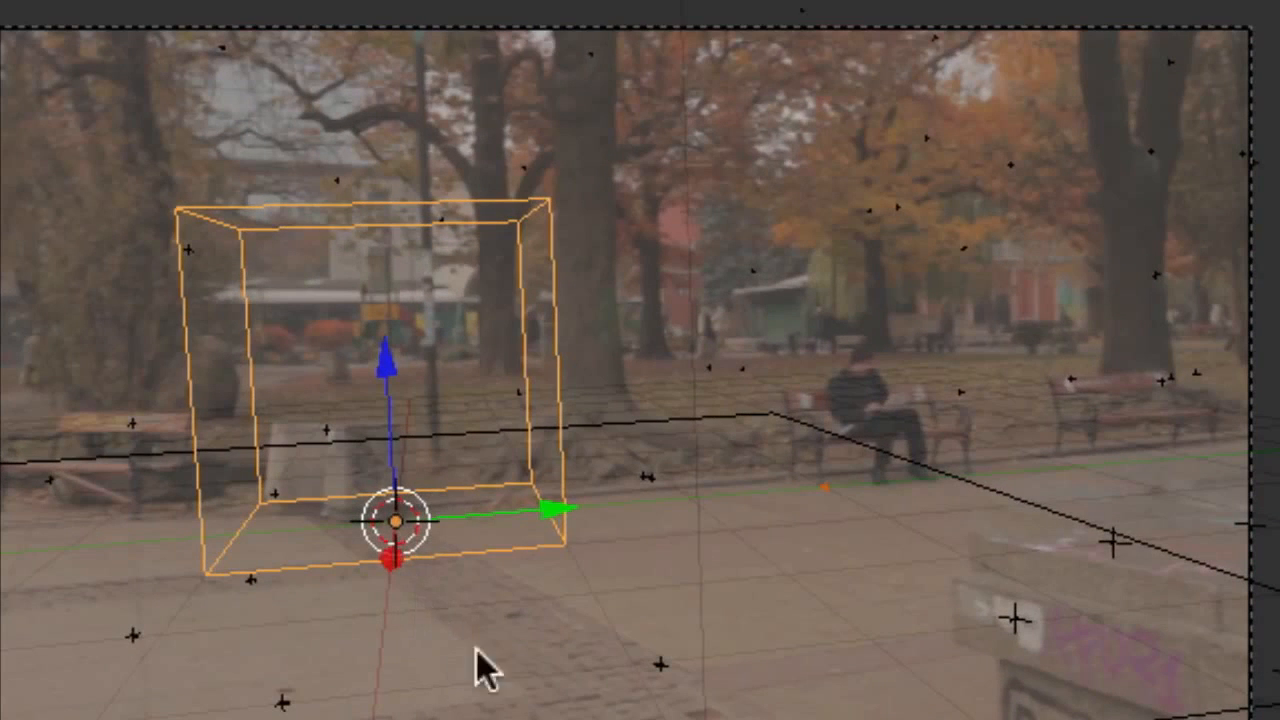
key(ctrl+Up)
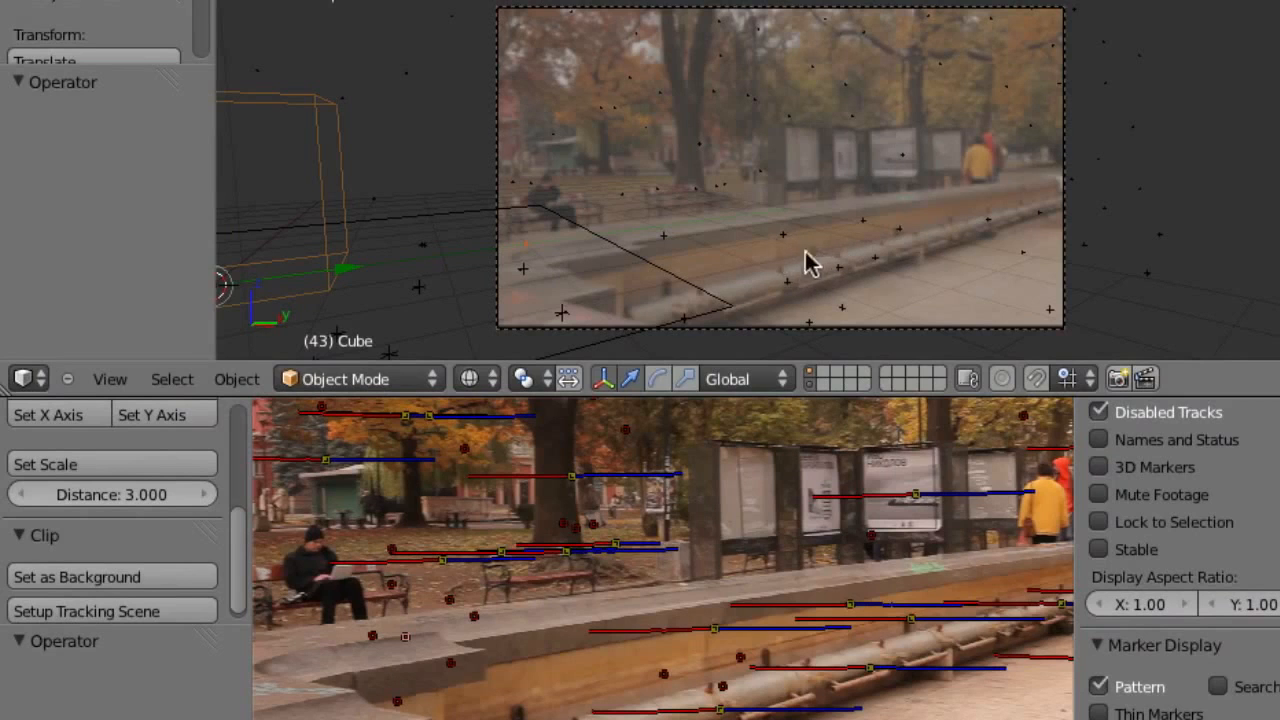
- Rotate the camera about -5.27° around the global Z axis and go to frame 173 in the maximized 3D view
right_click(756, 325)
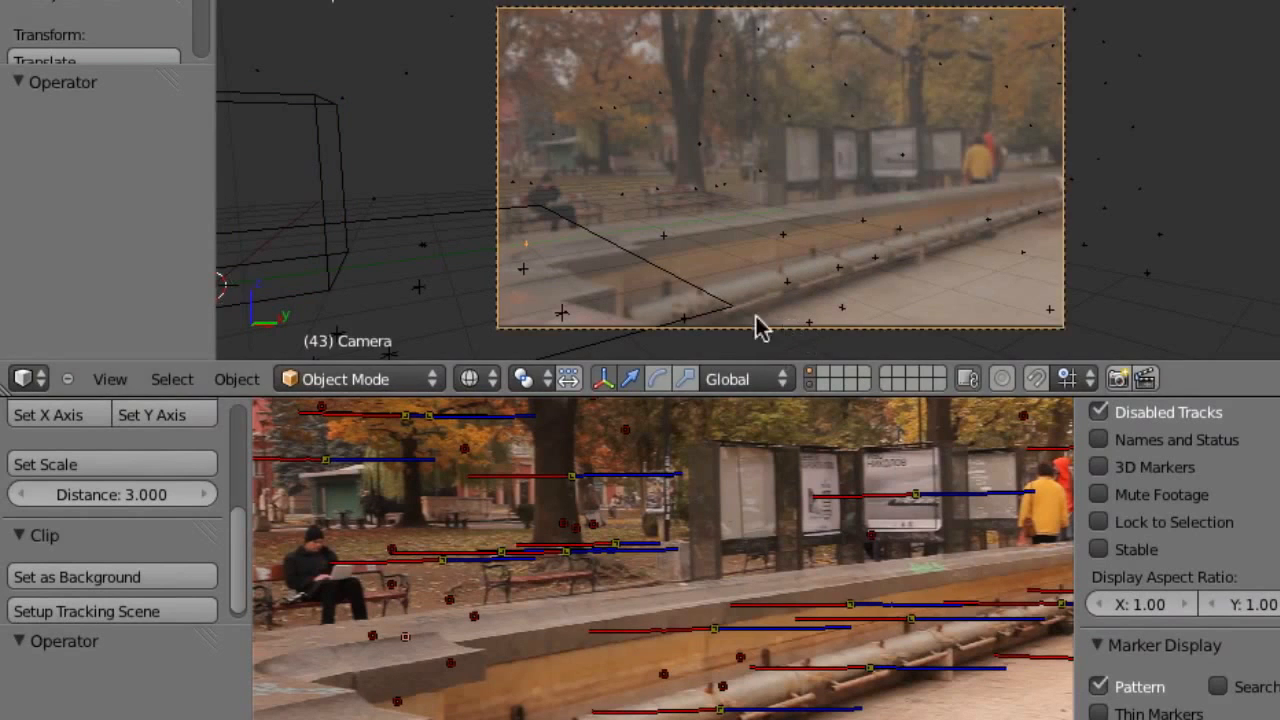
key(r)
key(z)
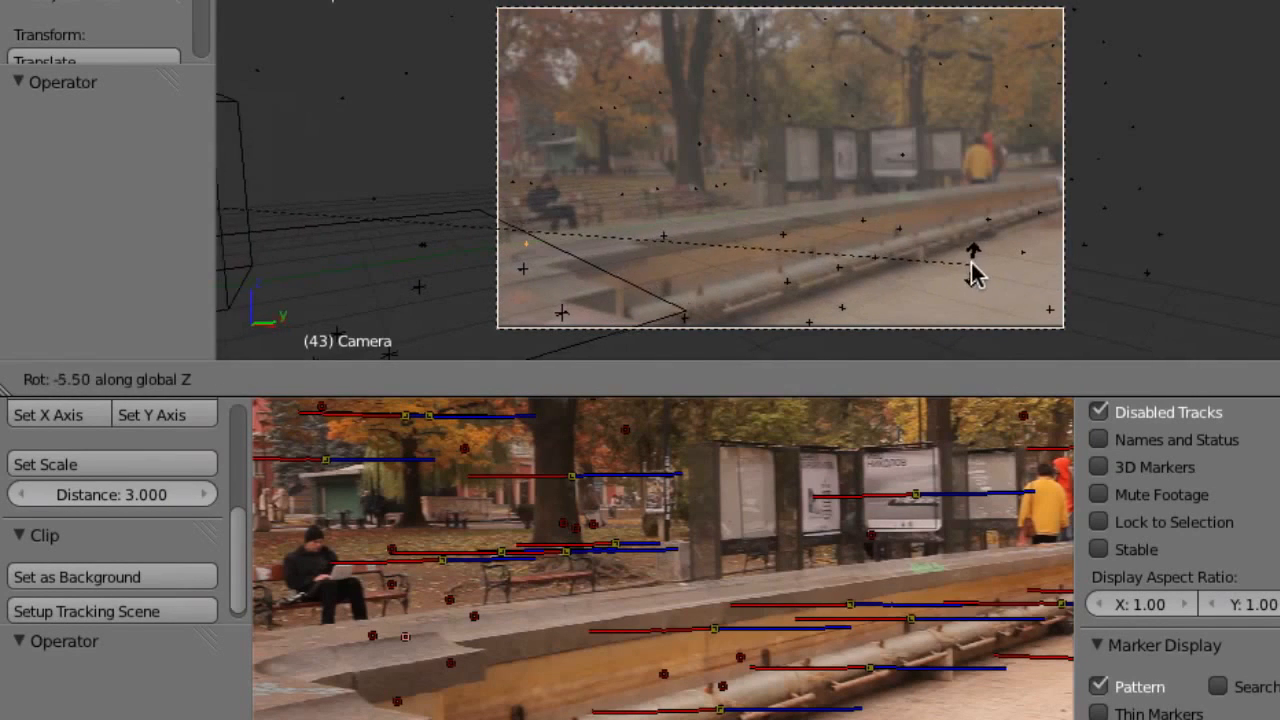
click(972, 265)
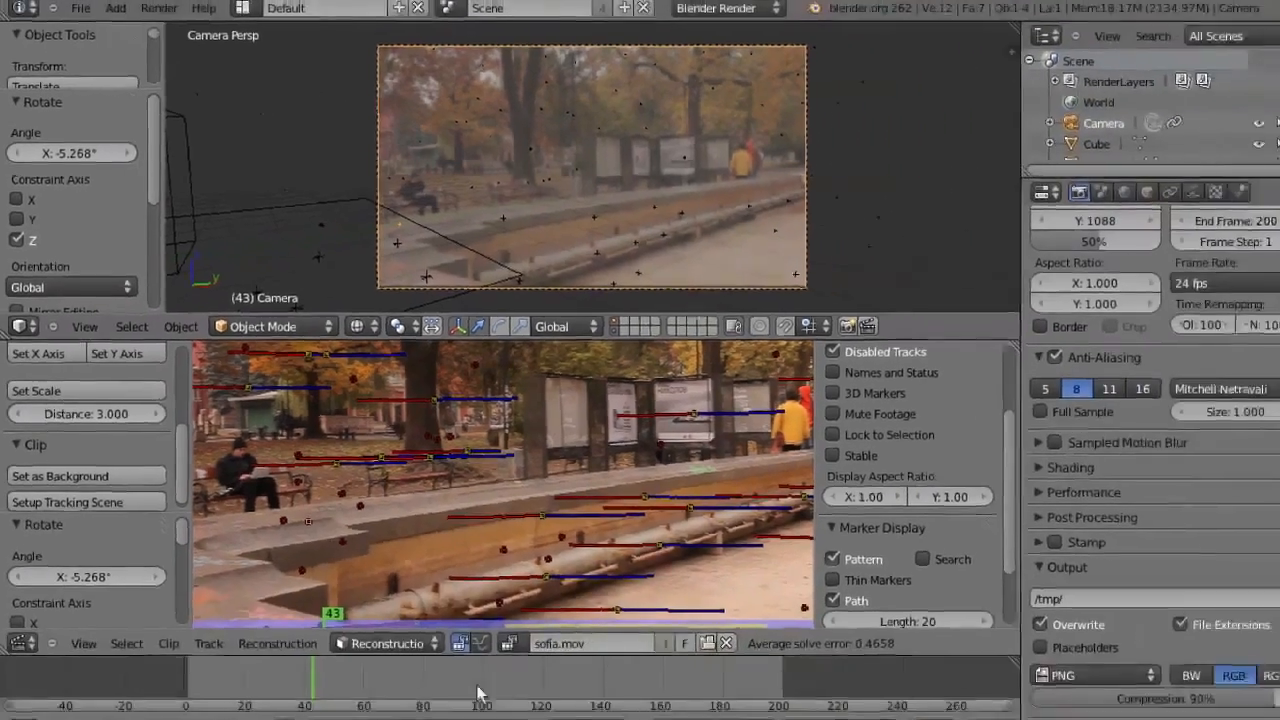
drag(369, 660, 673, 655)
key(ctrl+Up)
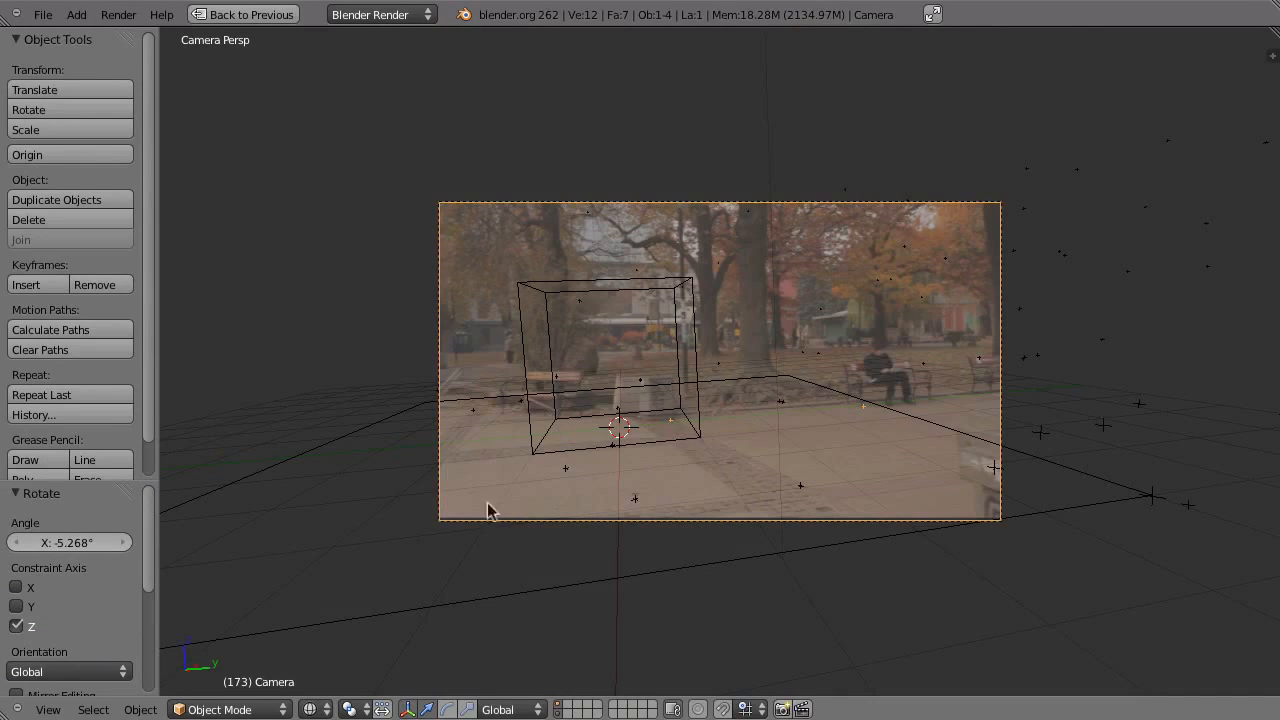
- Draw three freehand Grease Pencil lines fanning out across the ground from the cube's base and the pavement beside it
drag(622, 413, 608, 588)
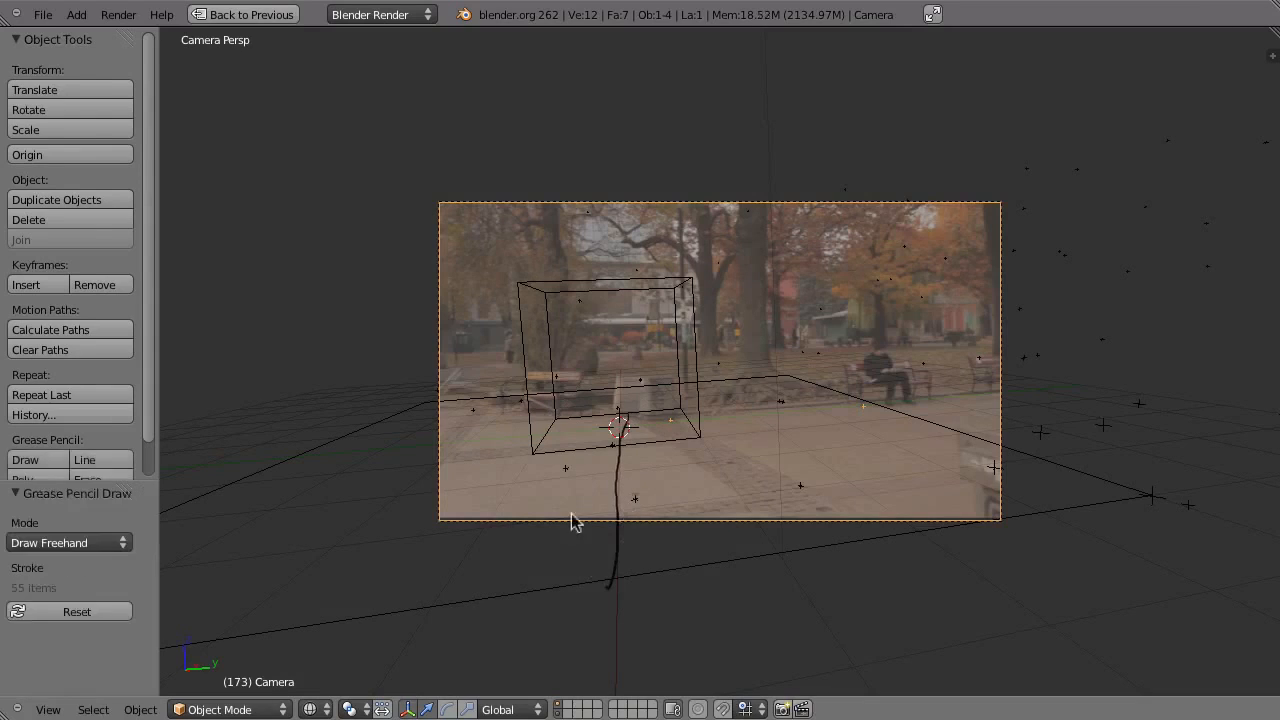
drag(465, 538, 420, 585)
drag(752, 403, 907, 545)
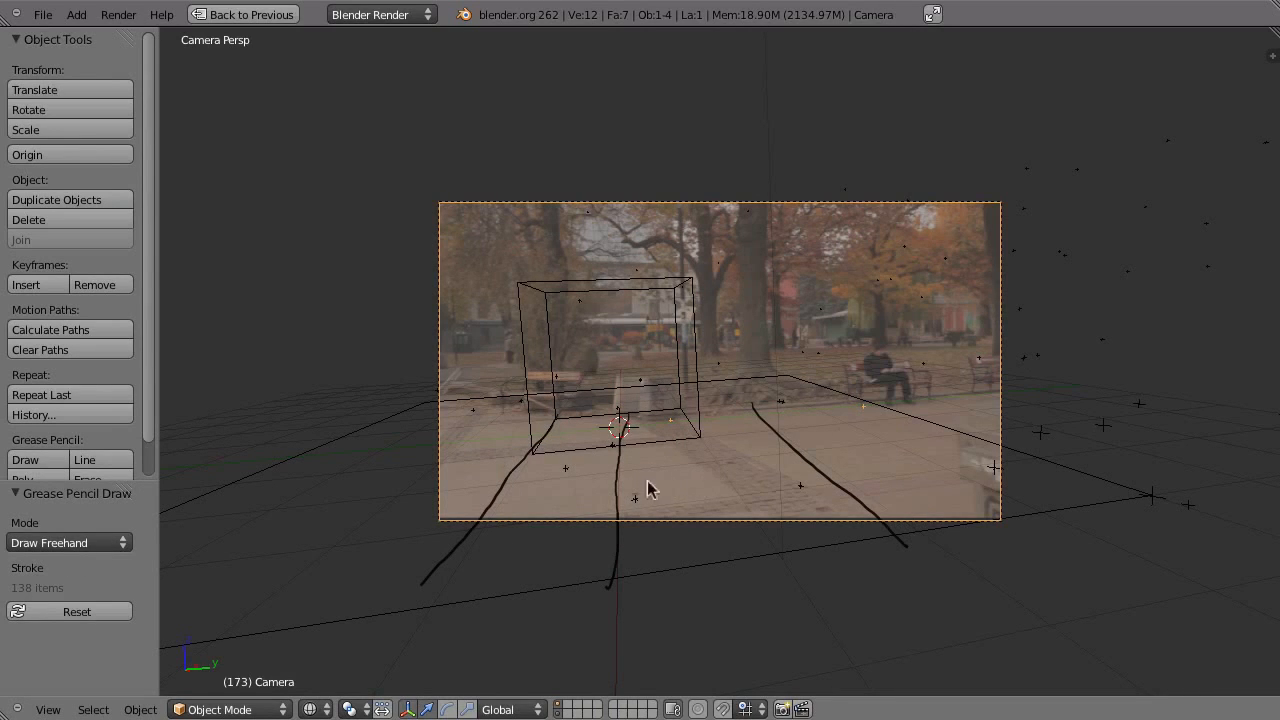
- Draw two more freehand Grease Pencil lines across the pavement between the existing ones and play the animation to check them against the footage
key(d)
drag(755, 490, 785, 518)
drag(709, 434, 755, 457)
drag(848, 496, 845, 502)
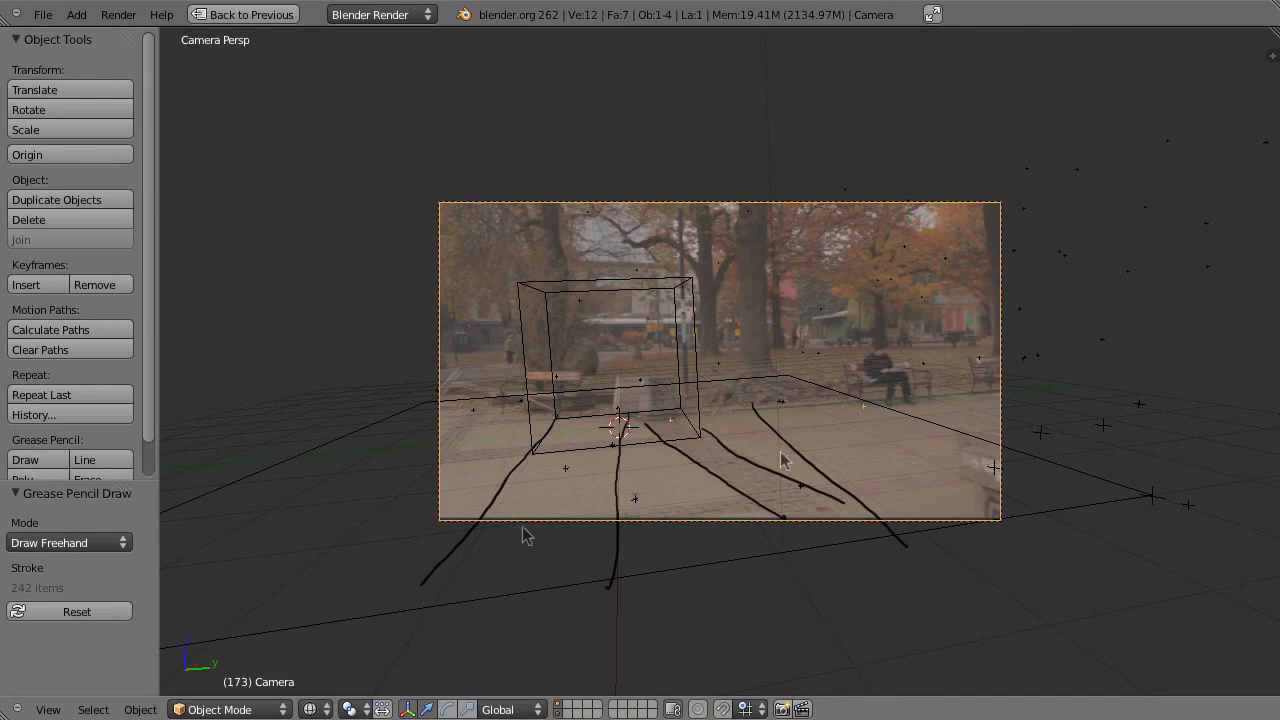
key(alt+a)
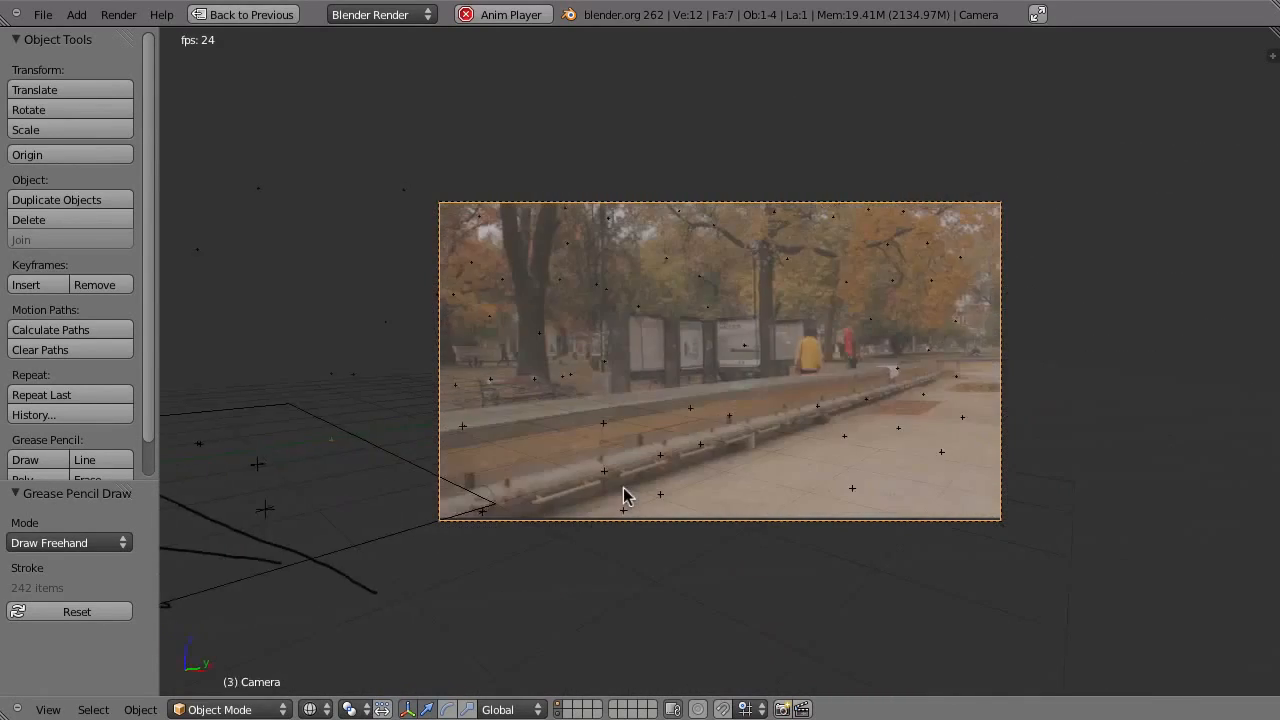
key(Escape)
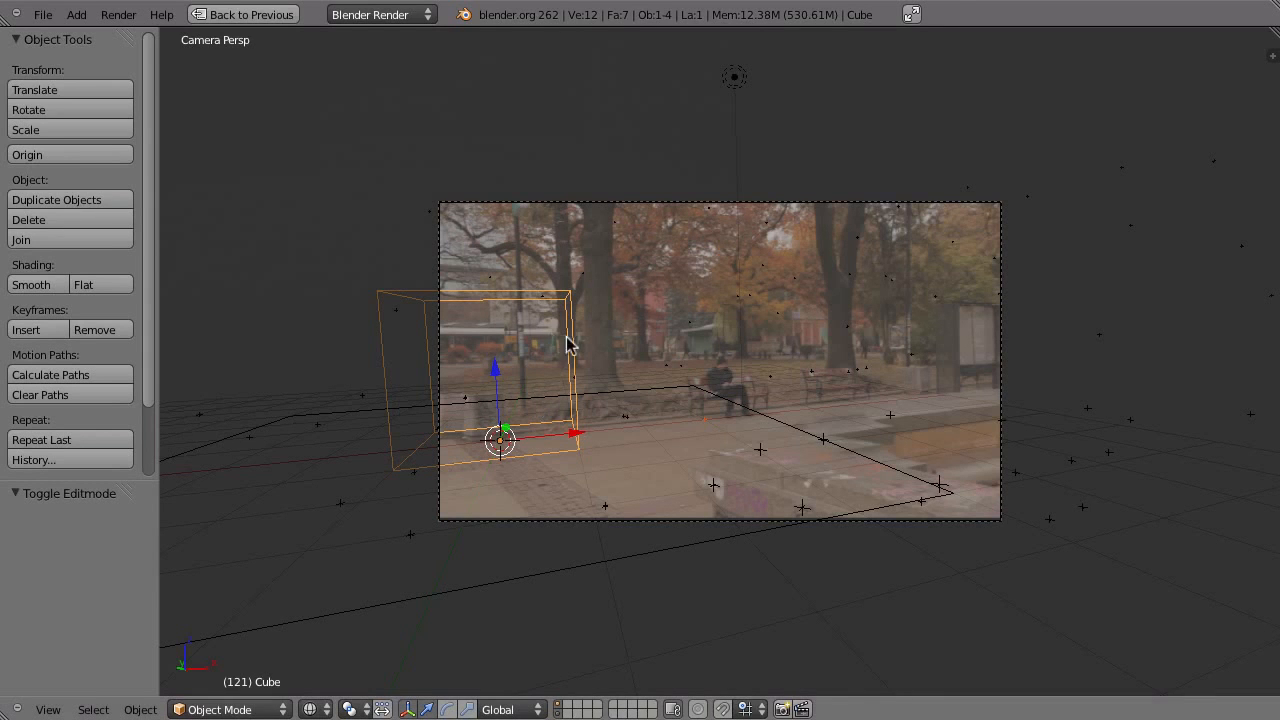
- Switch the 3D view to top orthographic and show its properties region
key(KP_7)
key(KP_5)
scroll(790, 330, down, 2)
key(n)
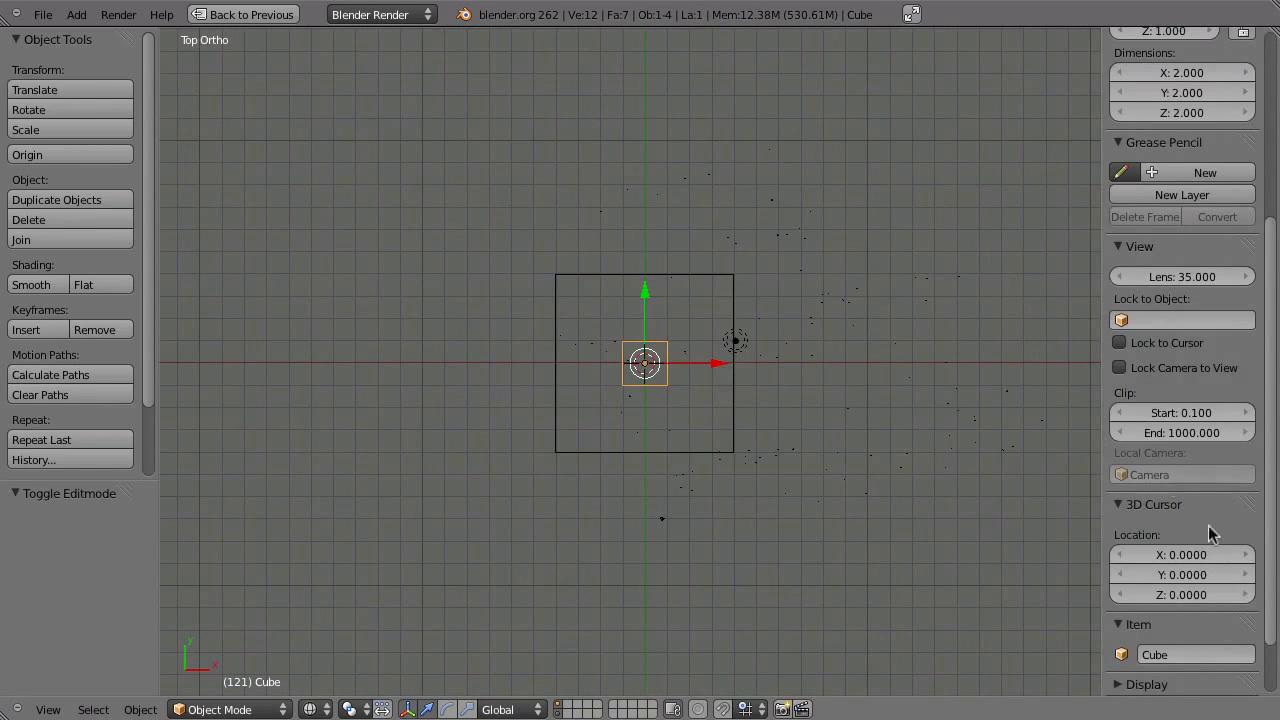
- Collapse the View and 3D Cursor settings and set the Motion Tracking track size to 0.932
scroll(1208, 527, down, 3)
click(1139, 174)
click(1153, 198)
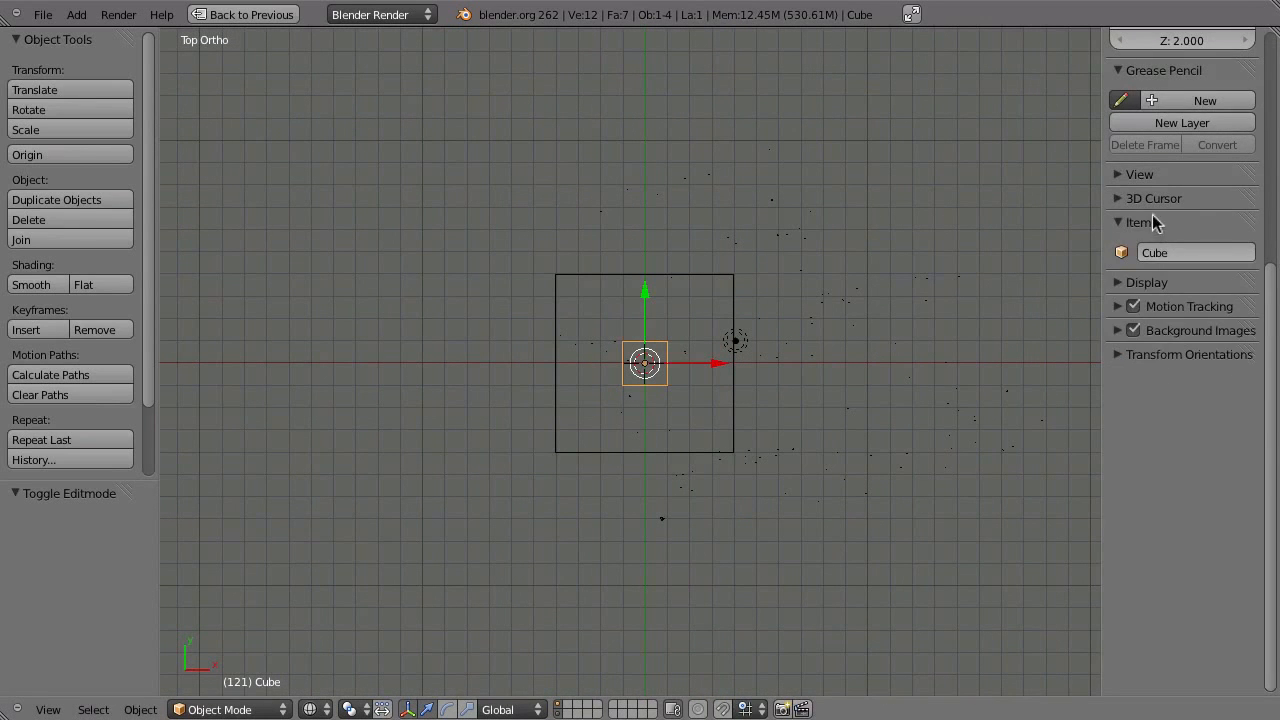
click(1116, 307)
drag(1151, 424, 1112, 425)
shift+middle_drag(838, 399, 733, 423)
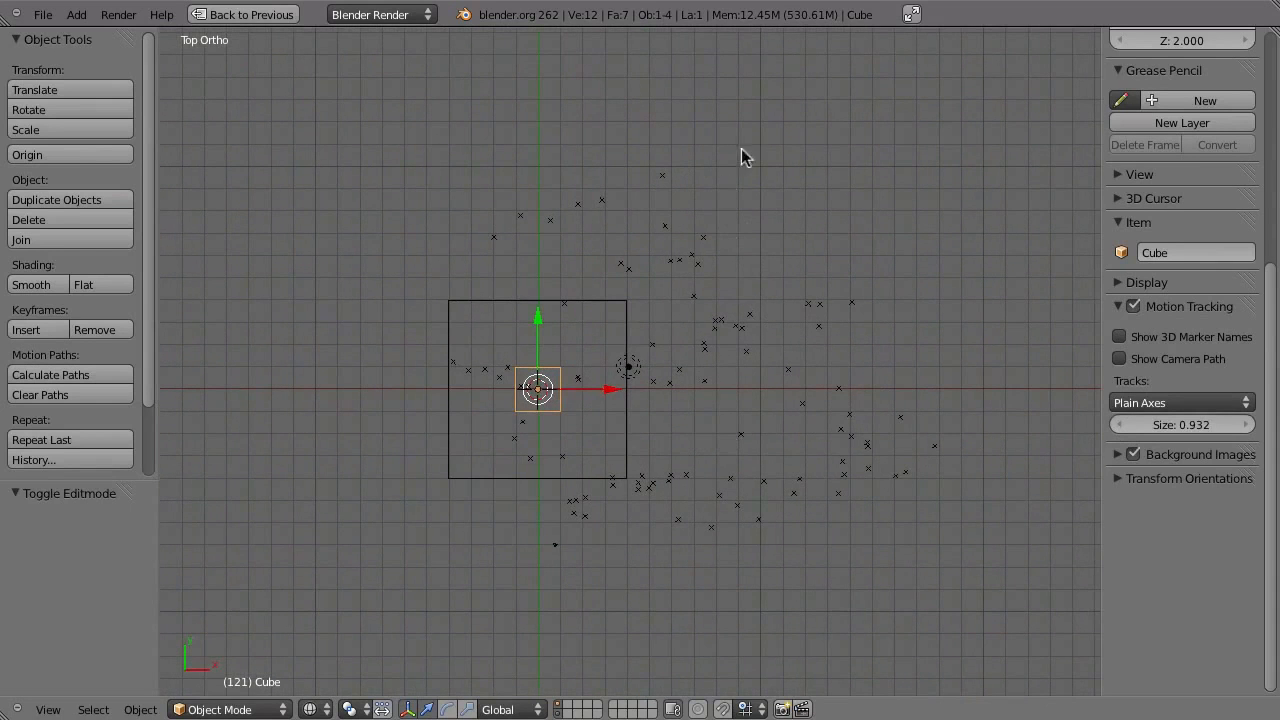
scroll(861, 322, down, 3)
scroll(712, 455, up, 4)
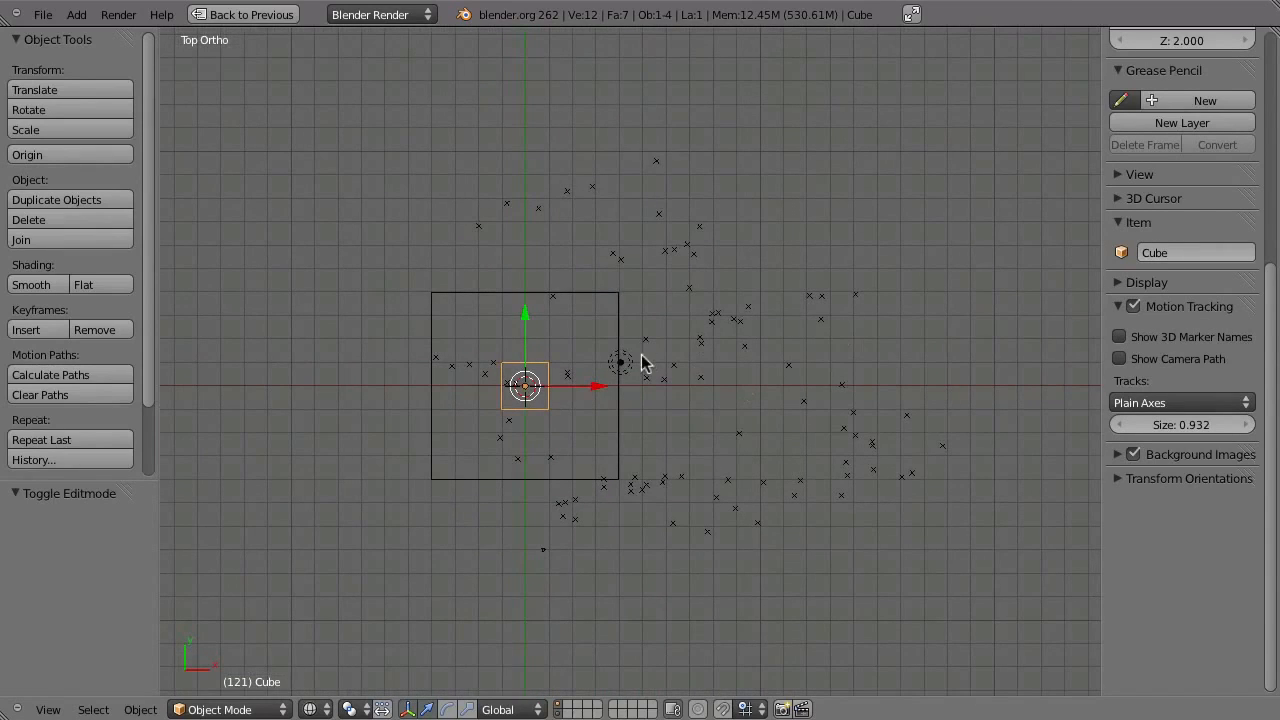
- In the maximized clip view, go to frame 31 and add three tracks along the pipe beside the low wall to the selection
key(ctrl+Up)
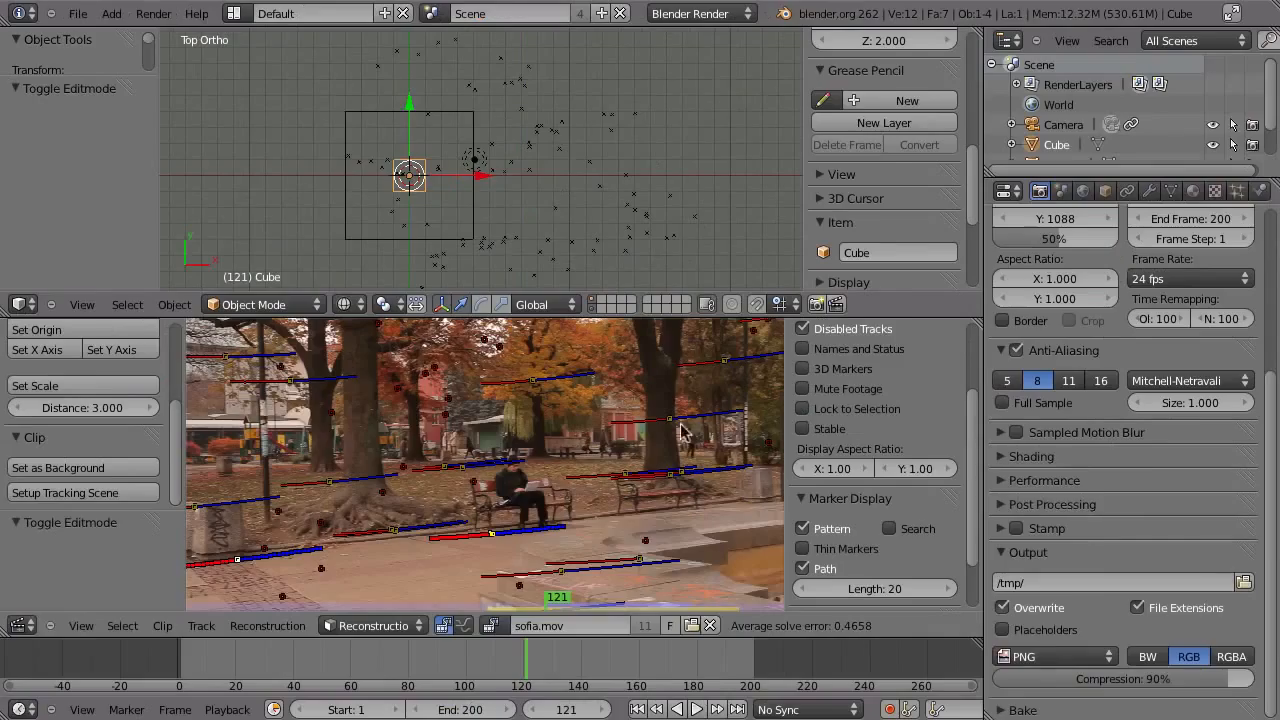
key(ctrl+Up)
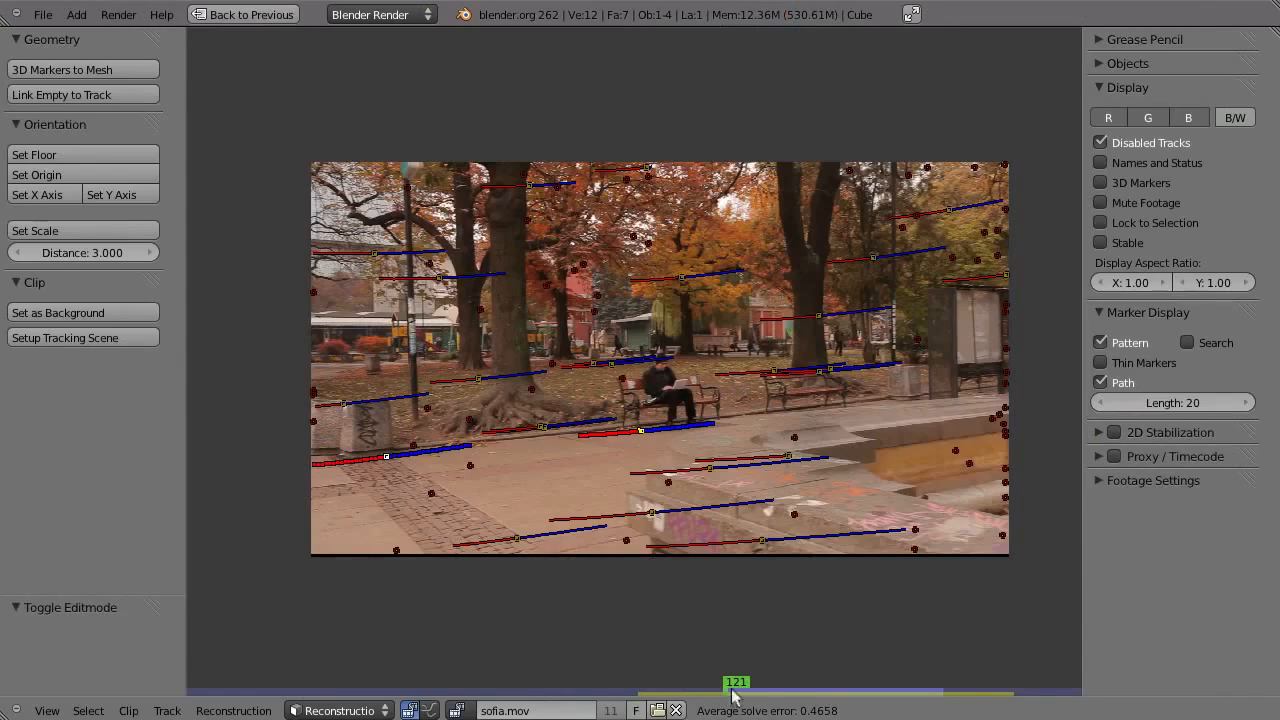
key(alt+a)
drag(680, 690, 329, 690)
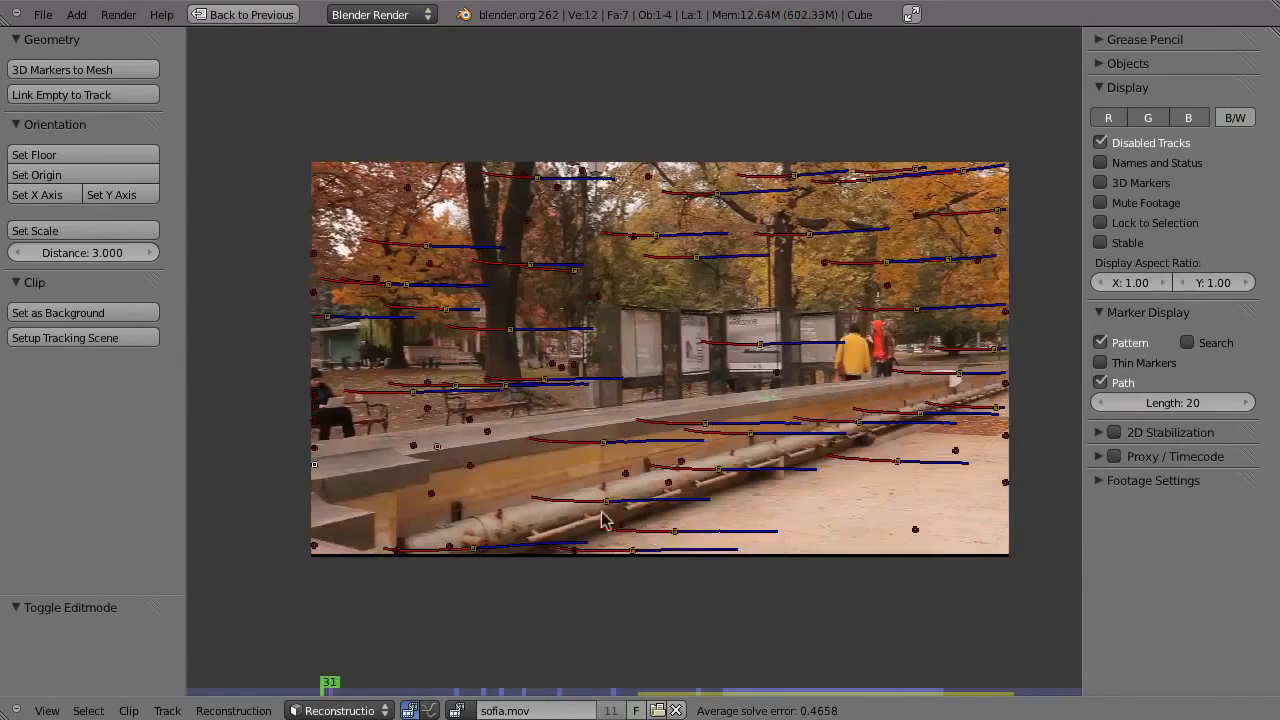
shift+click(740, 478)
shift+click(870, 432)
shift+click(930, 414)
- Go to frame 141, add the track on the brick paving strip to the selection, and maximize the 3D view
key(ctrl+Up)
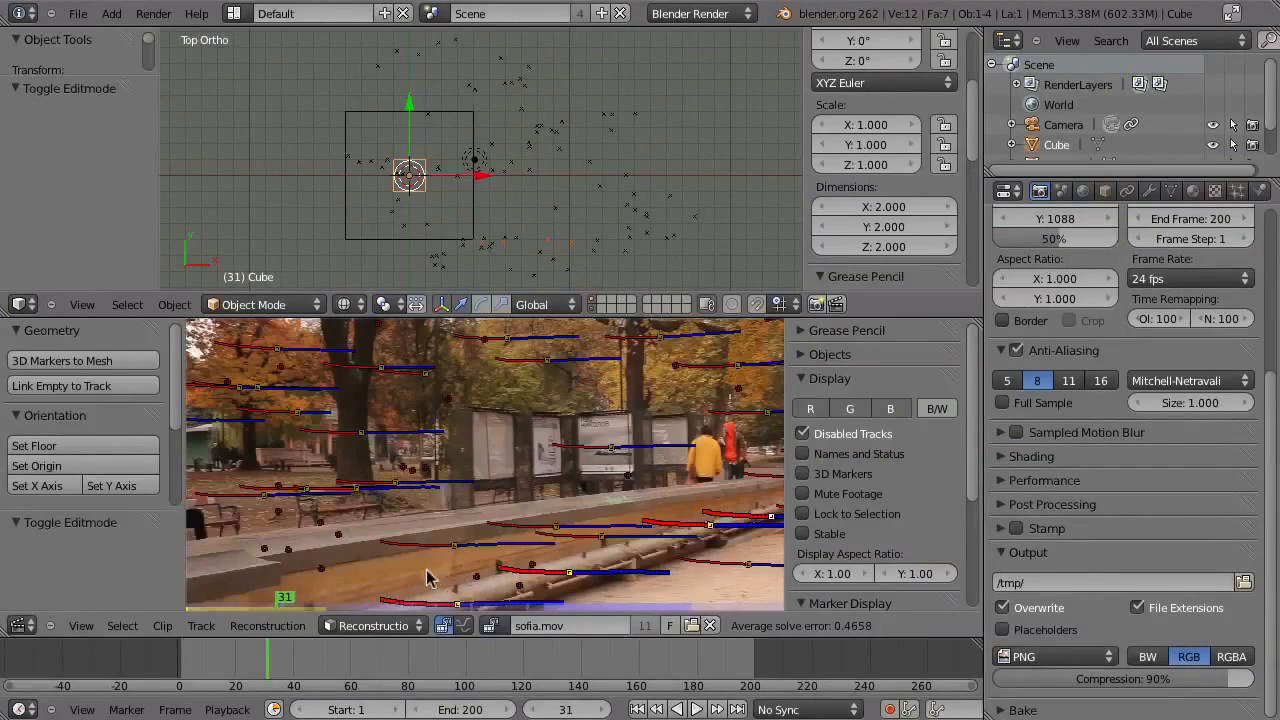
drag(317, 666, 584, 660)
right_click(556, 474)
key(ctrl+Up)
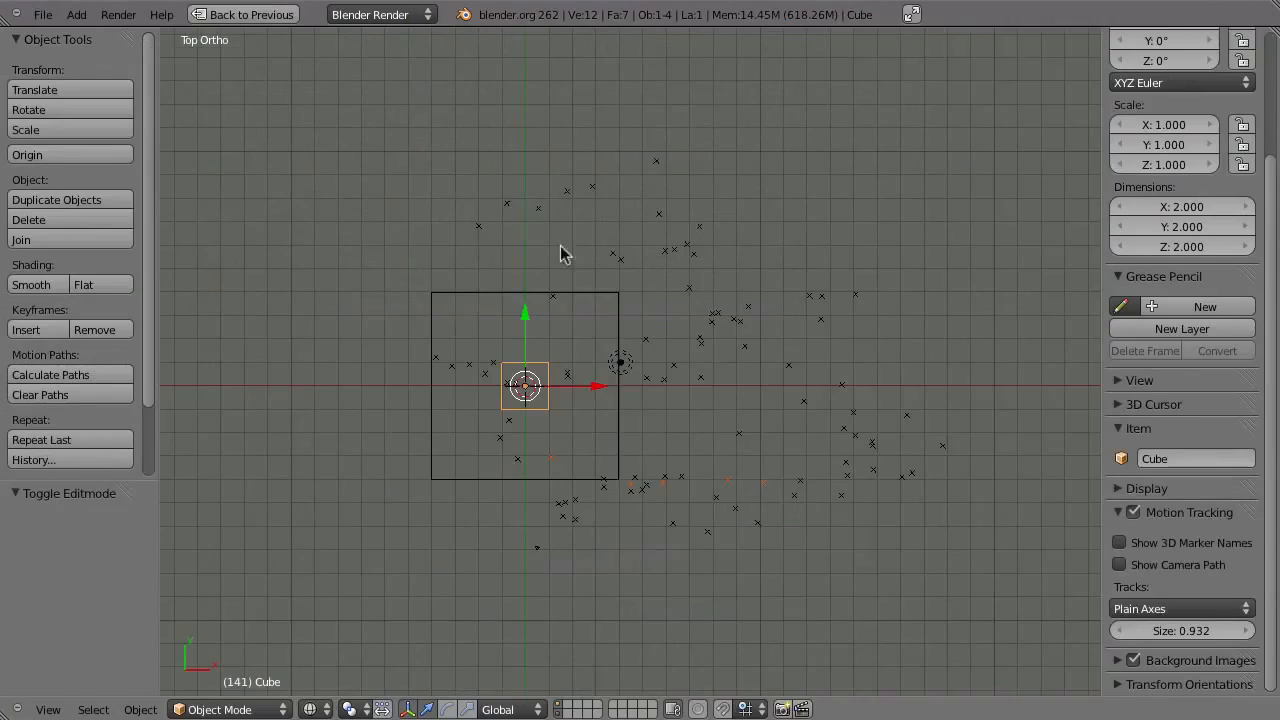
- Draw a horizontal Grease Pencil line along the row of selected tracks near the plane's lower edge in top view
scroll(535, 540, up, 2)
scroll(555, 455, up, 2)
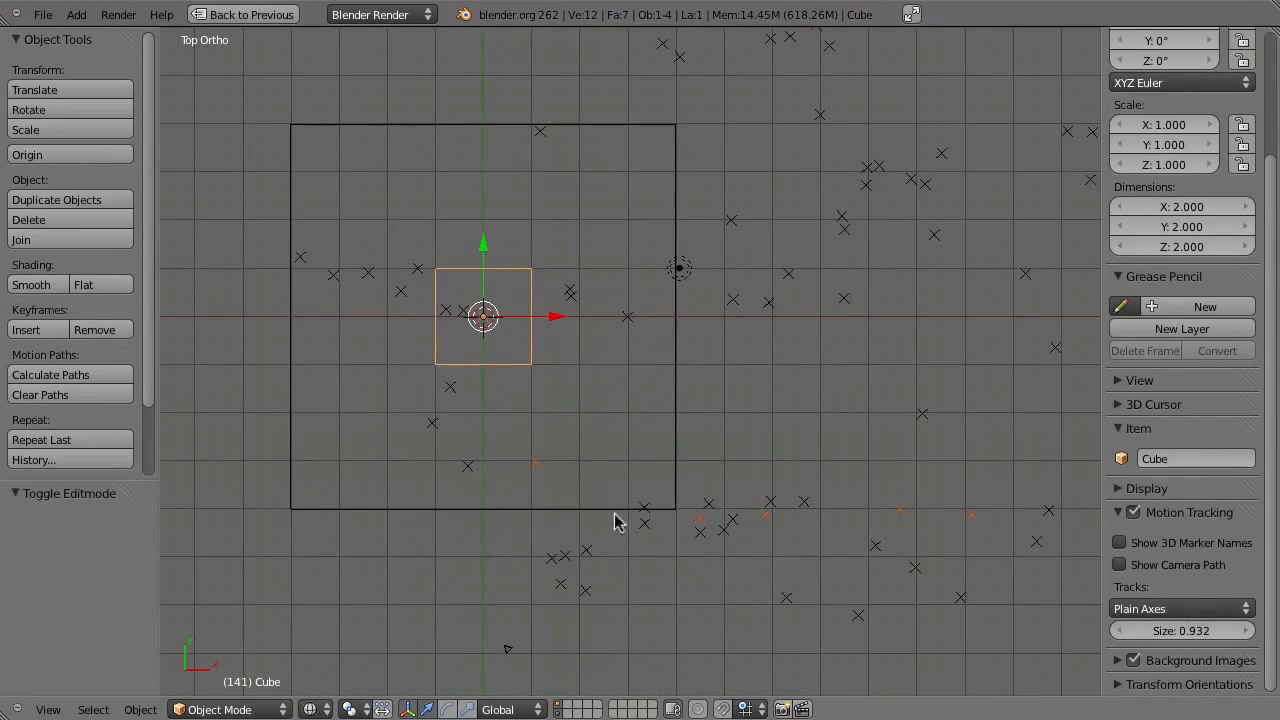
scroll(625, 505, down, 2)
drag(1047, 524, 599, 524)
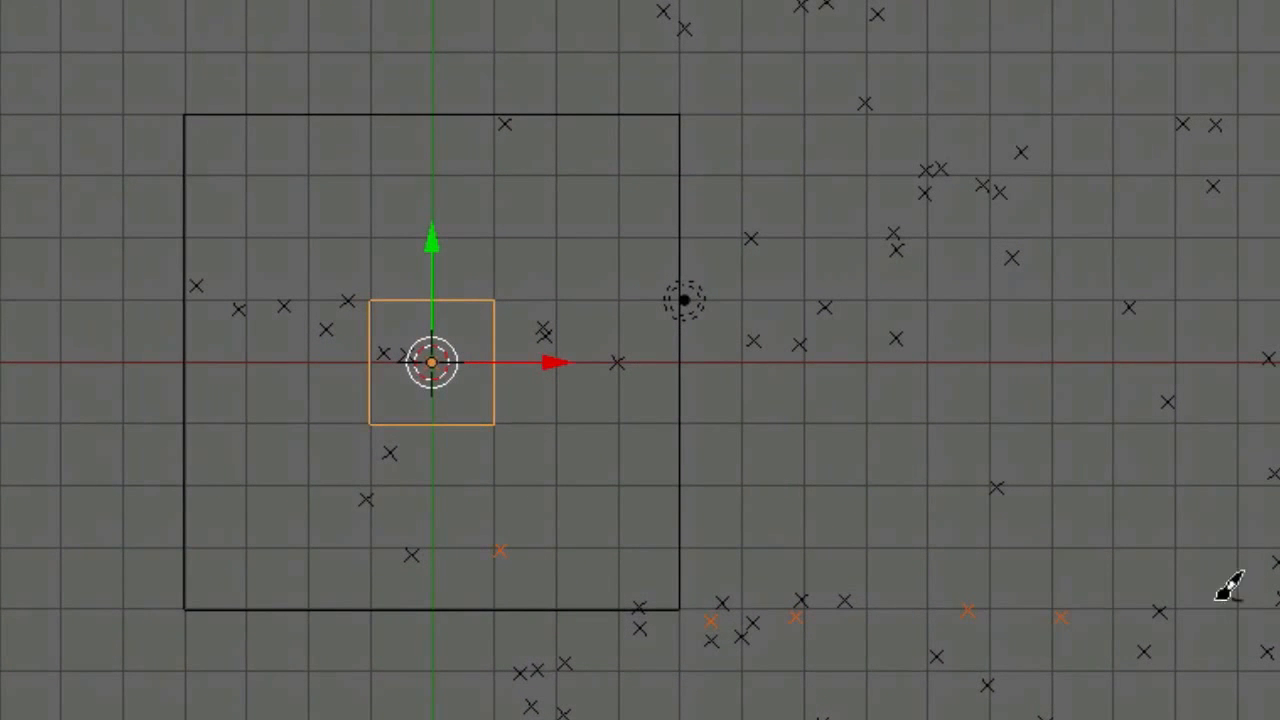
drag(572, 597, 540, 600)
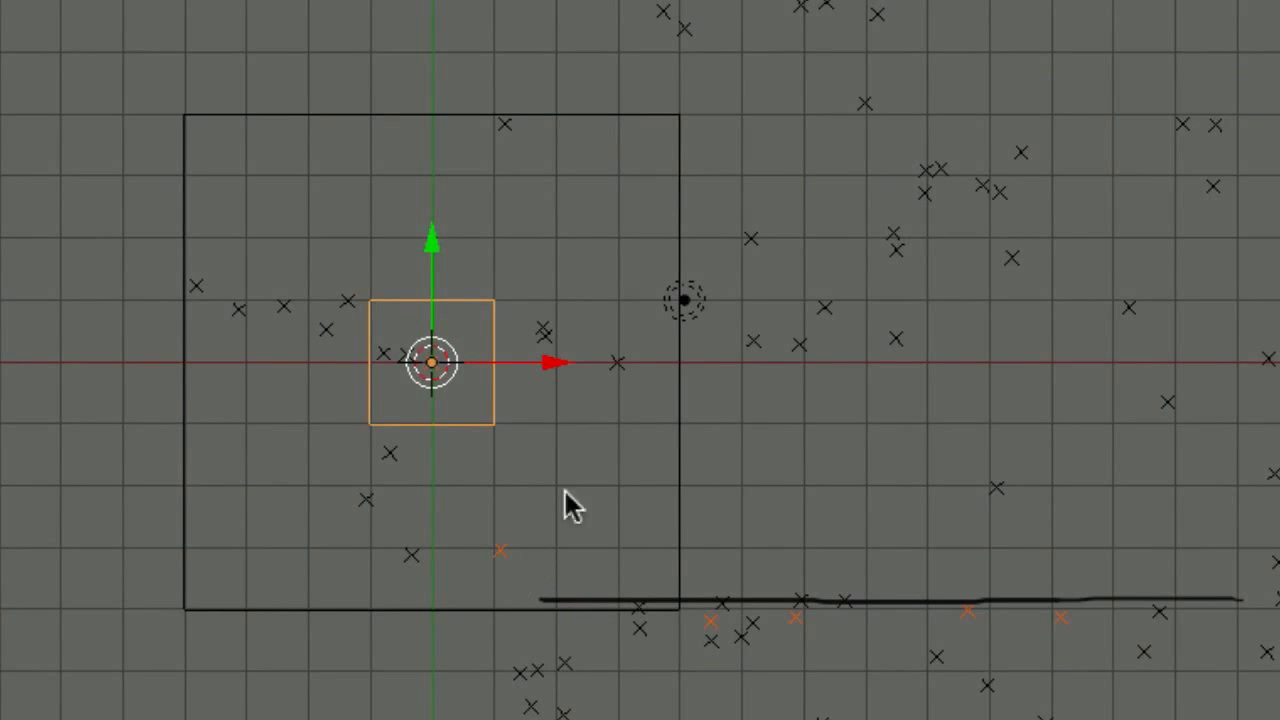
- Draw two vertical Grease Pencil lines beside the cube's right side and a scribble in the area below the horizontal line
mouse_move(534, 40)
mouse_down()
mouse_move(529, 568)
mouse_move(543, 648)
mouse_up()
mouse_move(636, 452)
mouse_down()
mouse_move(694, 506)
mouse_move(980, 492)
mouse_move(880, 580)
mouse_up()
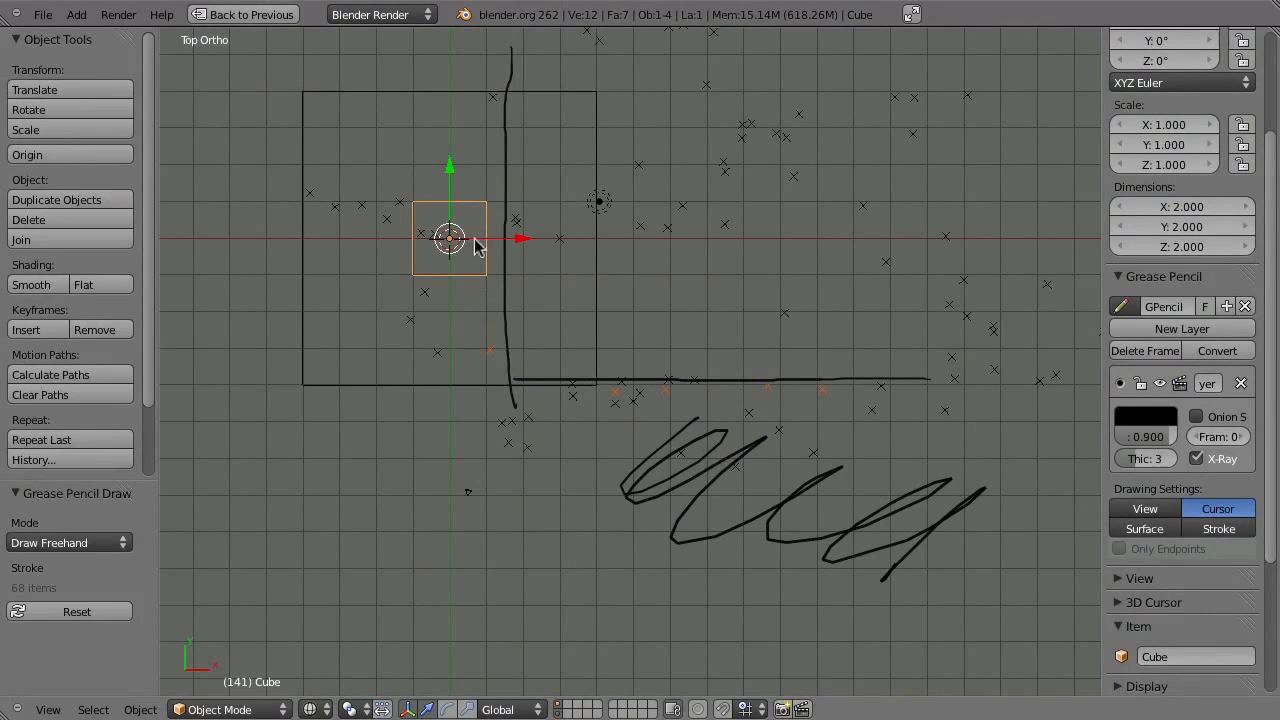
drag(491, 57, 497, 480)
- Examine the paving strip and its selected tracks in the enlarged footage at frame 141, and return to the maximized top view
key(ctrl+Up)
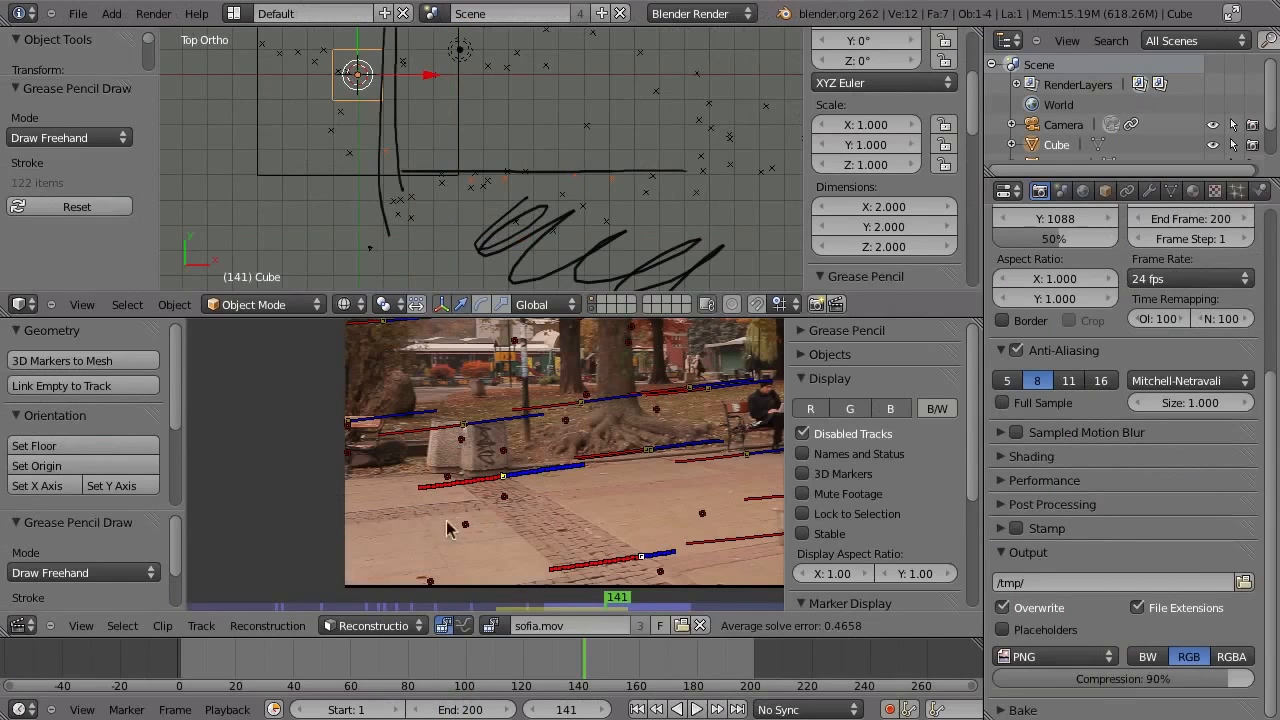
key(ctrl+Up)
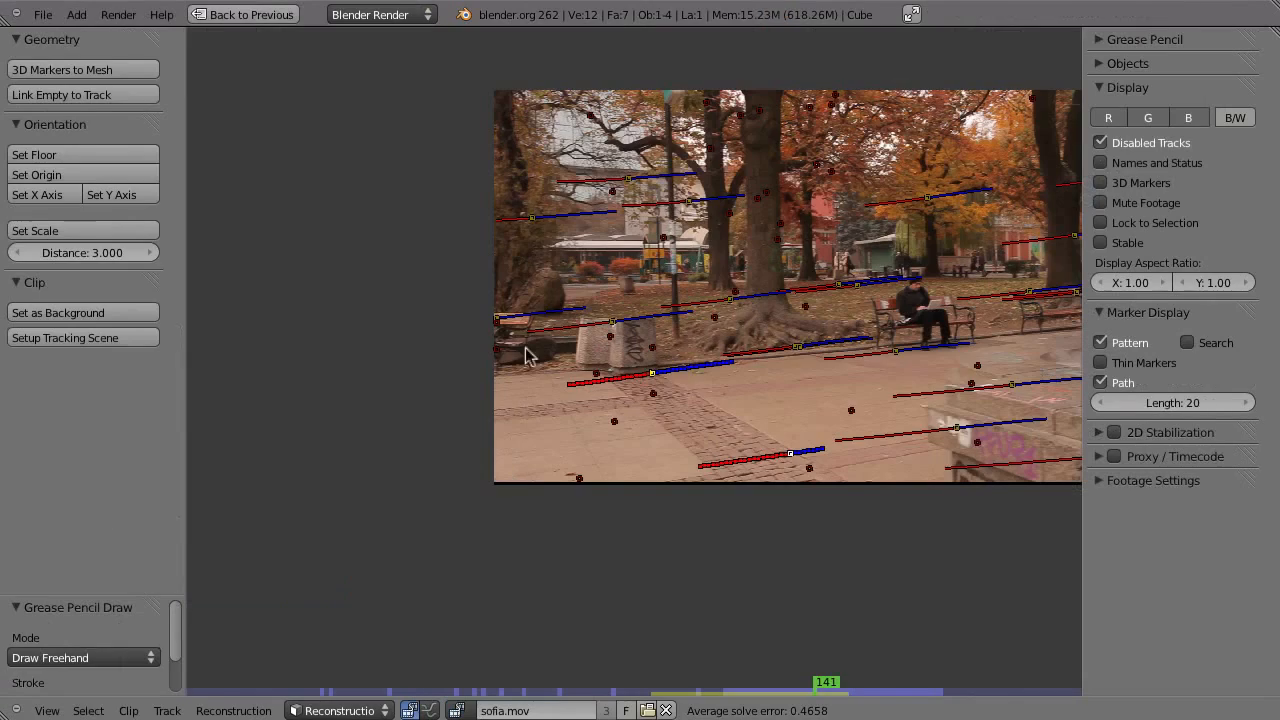
key(ctrl+Up)
key(ctrl+Up)
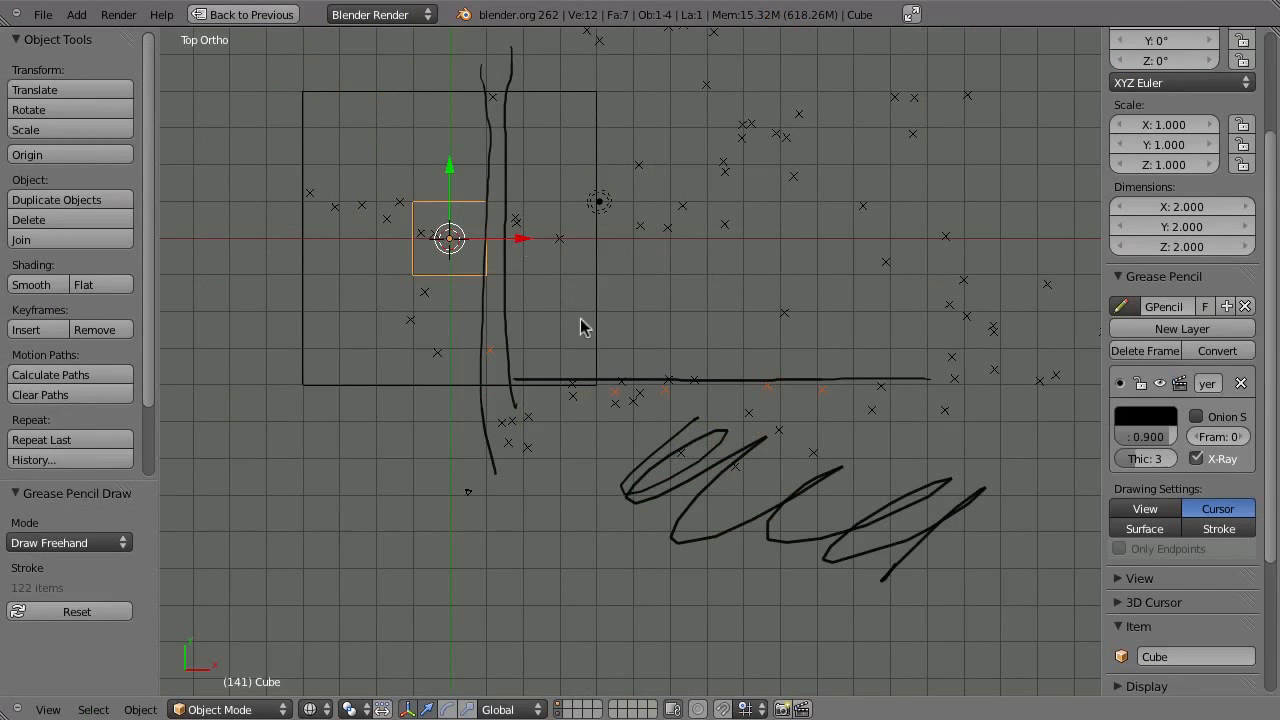
- Add a new Grease Pencil layer to the 3D view and set its stroke colour to pink (R 0.723, G 0.257, B 0.397)
scroll(1265, 110, up, 5)
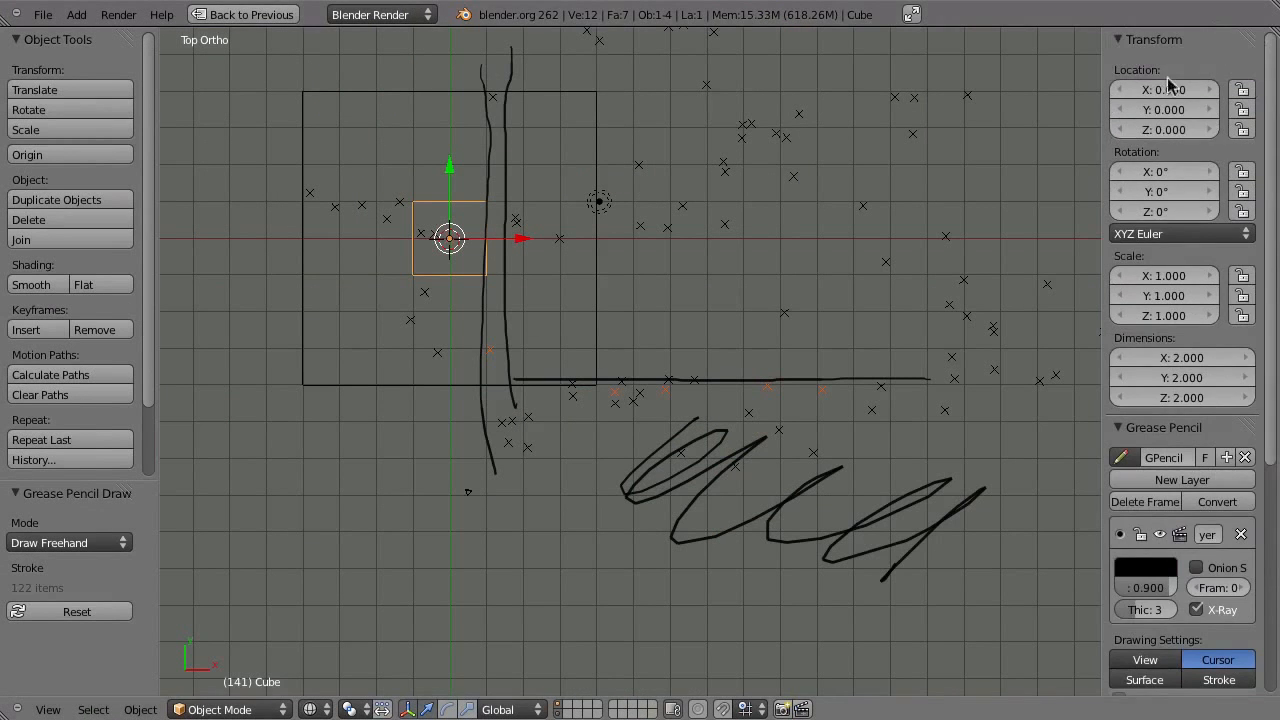
click(1118, 40)
click(1160, 117)
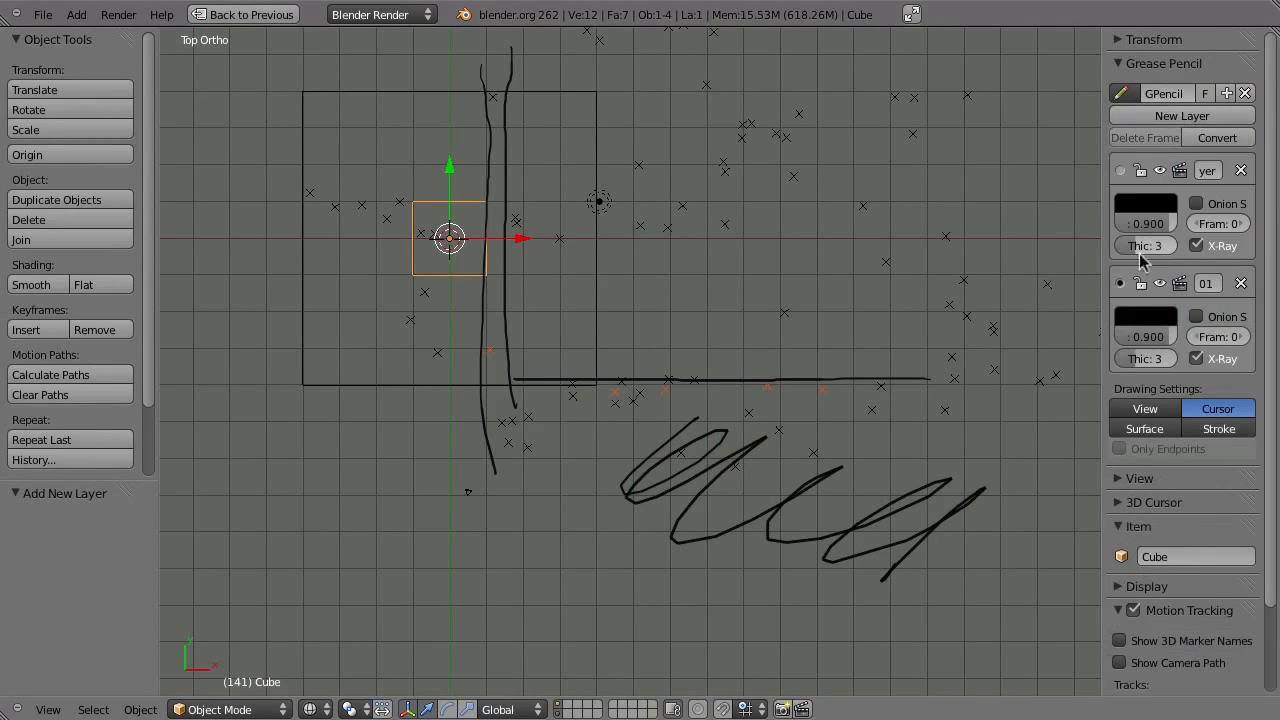
click(1150, 318)
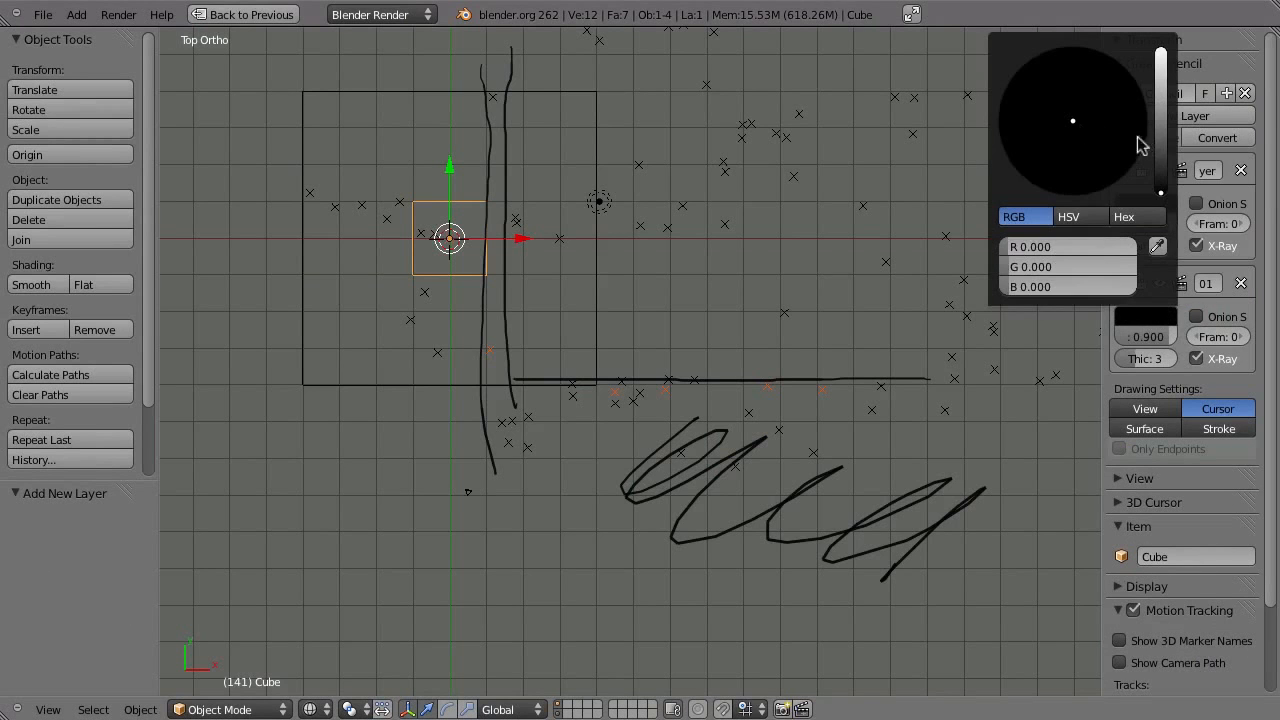
click(1160, 66)
drag(1113, 102, 1062, 168)
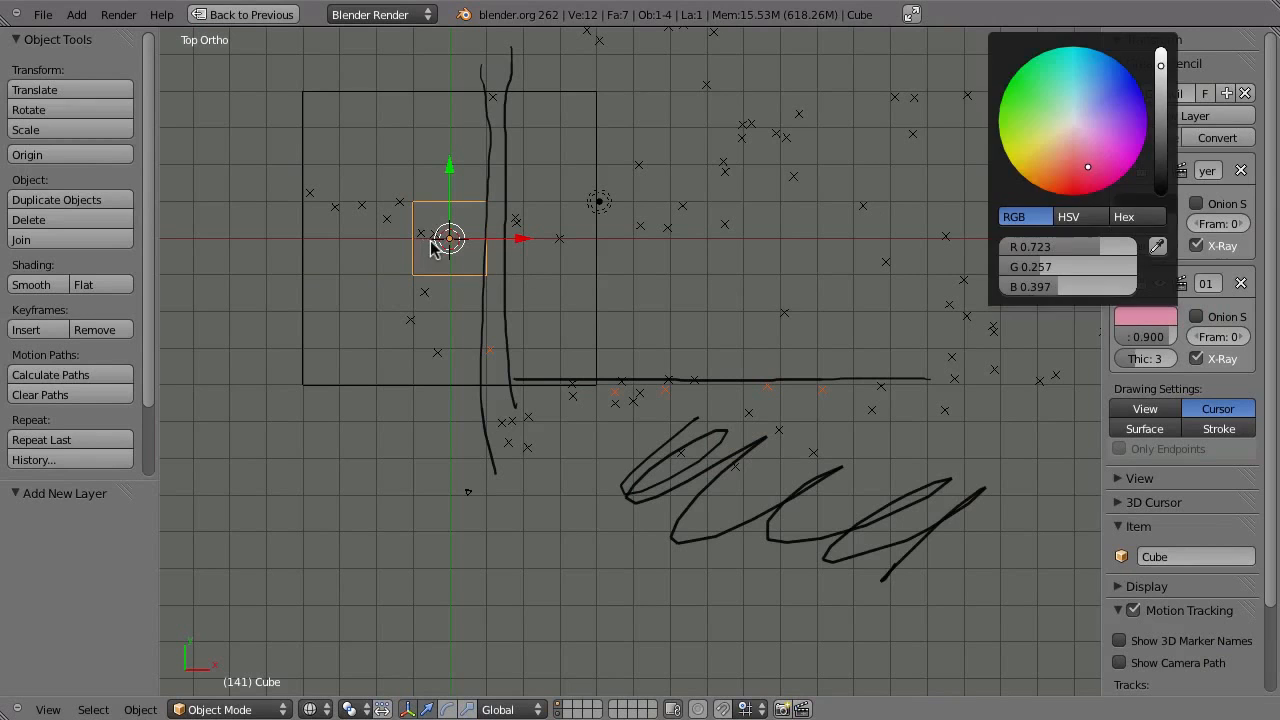
- Sketch a pink diagonal from the cube down to the corner and a pink stroke along the black horizontal line
drag(537, 383, 536, 385)
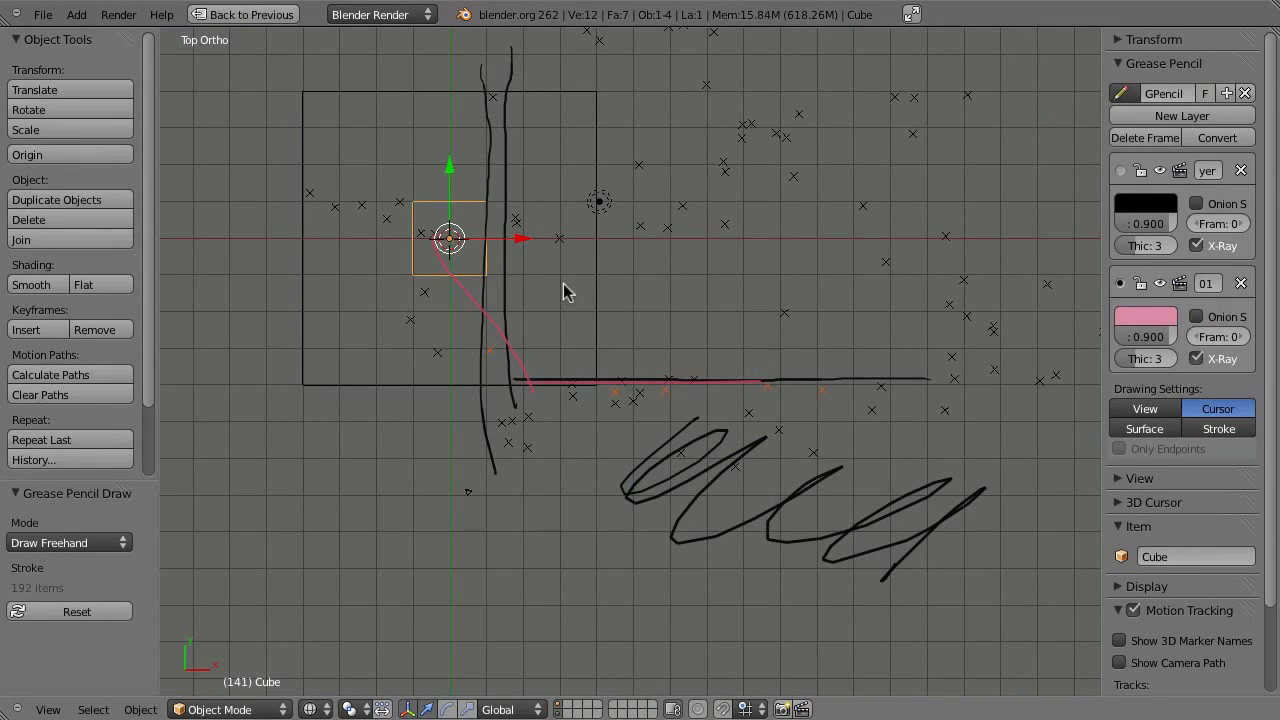
key(ctrl+Up)
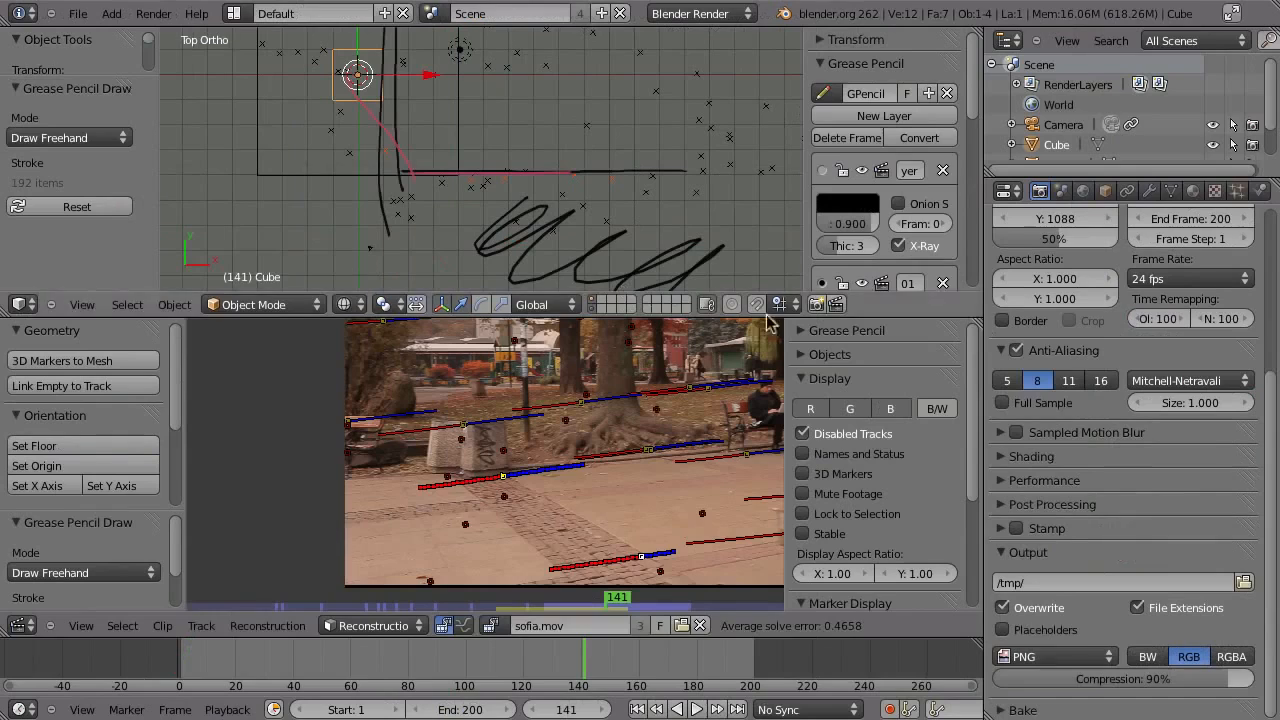
- Put the clip editor in Tracking mode, set the camera's focal length to 20 mm and re-solve the camera motion
key(ctrl+Up)
middle_drag(799, 420, 750, 448)
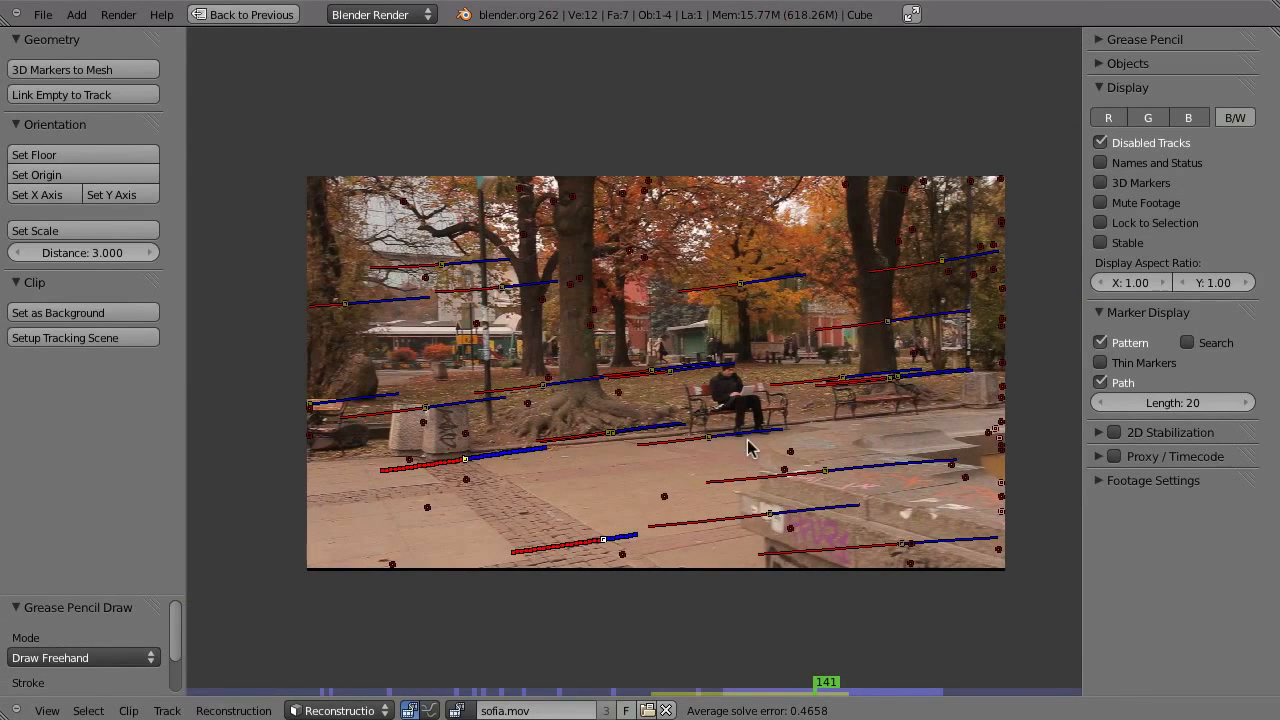
key(Tab)
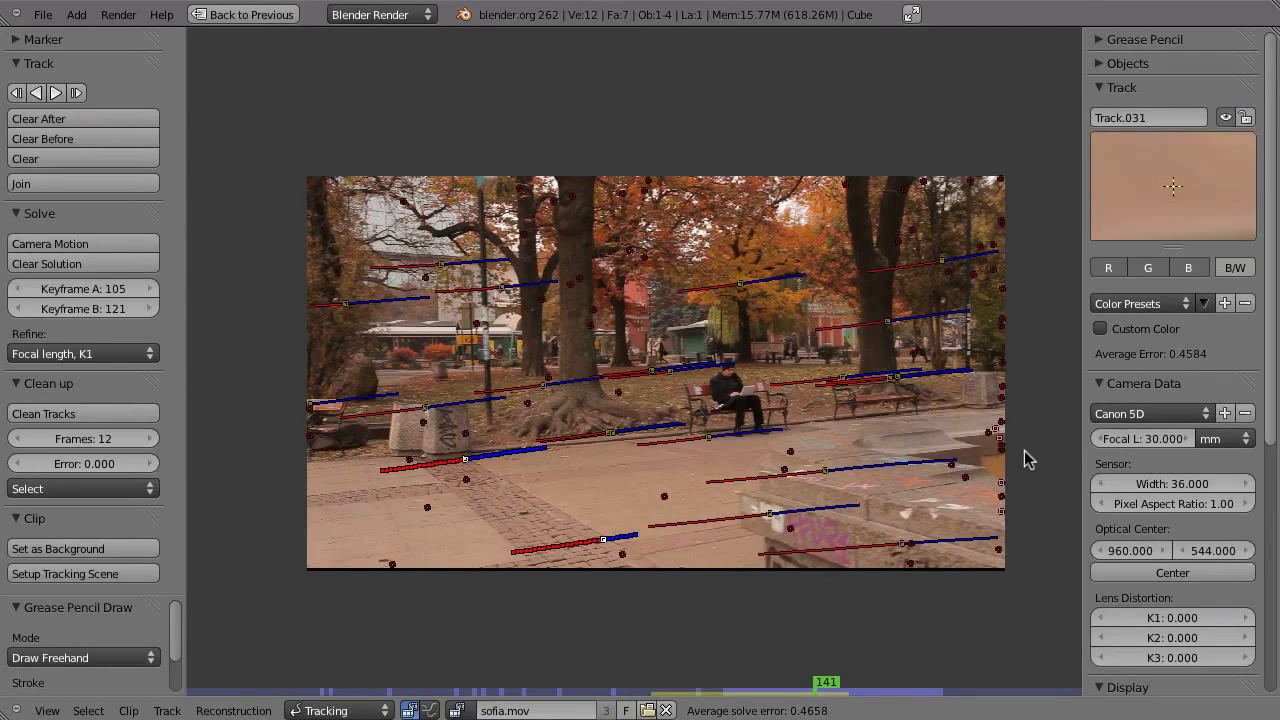
drag(1155, 447, 1160, 447)
click(1146, 441)
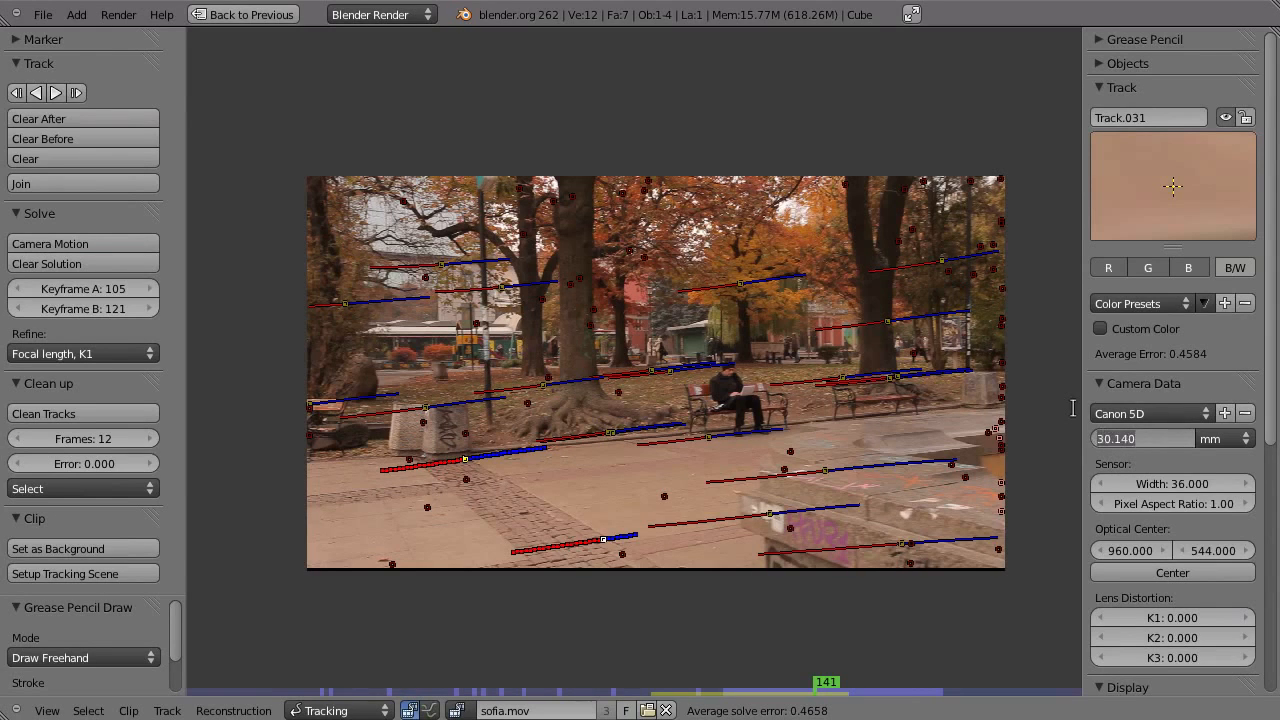
text(20)
key(Return)
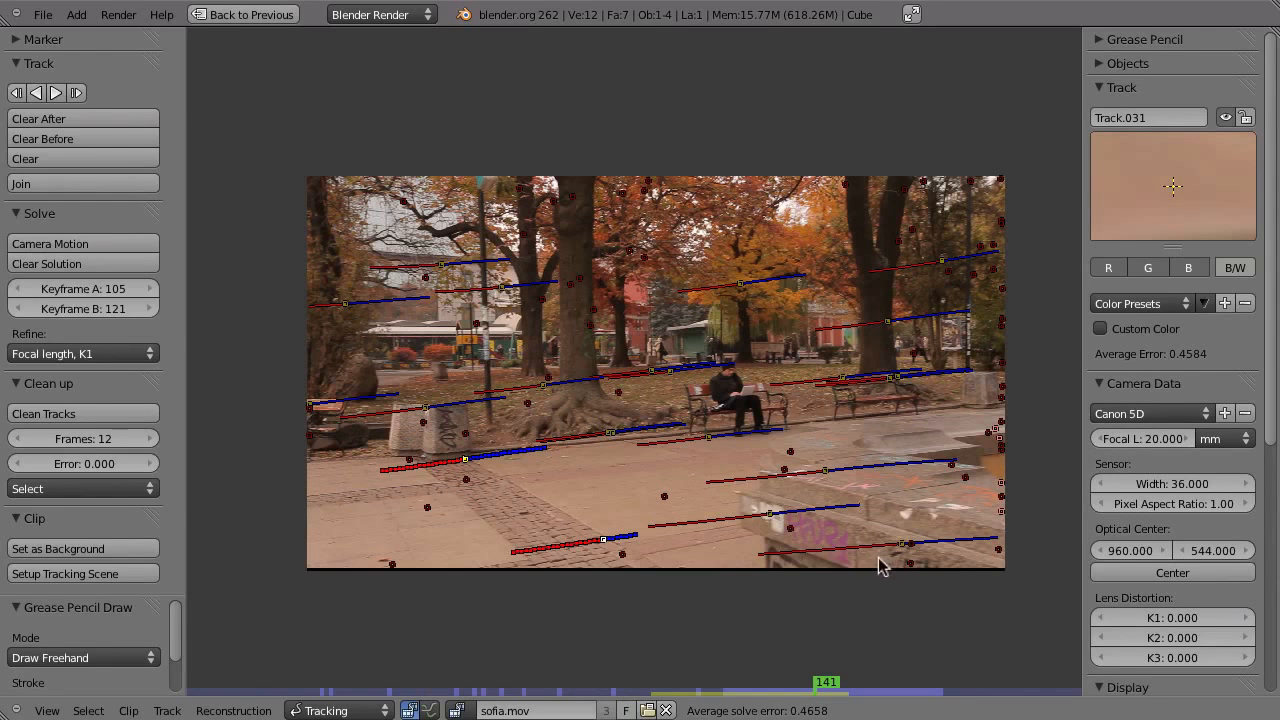
key(ctrl+Up)
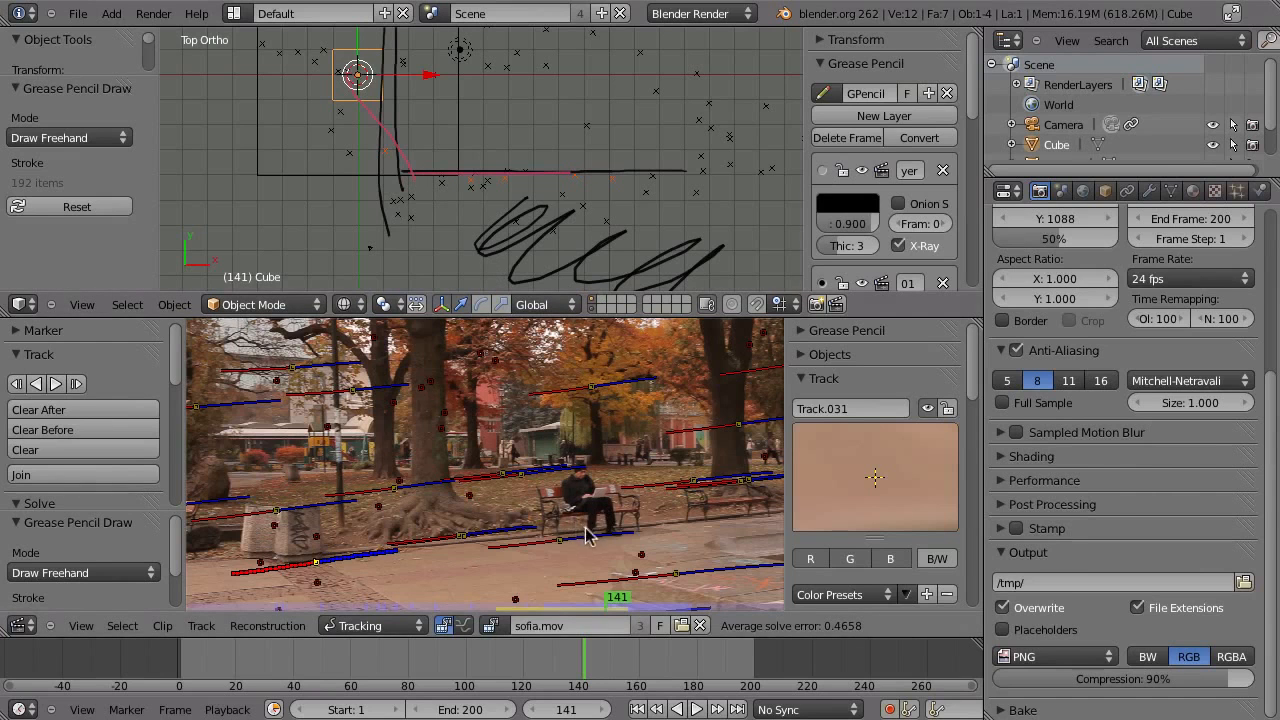
click(833, 380)
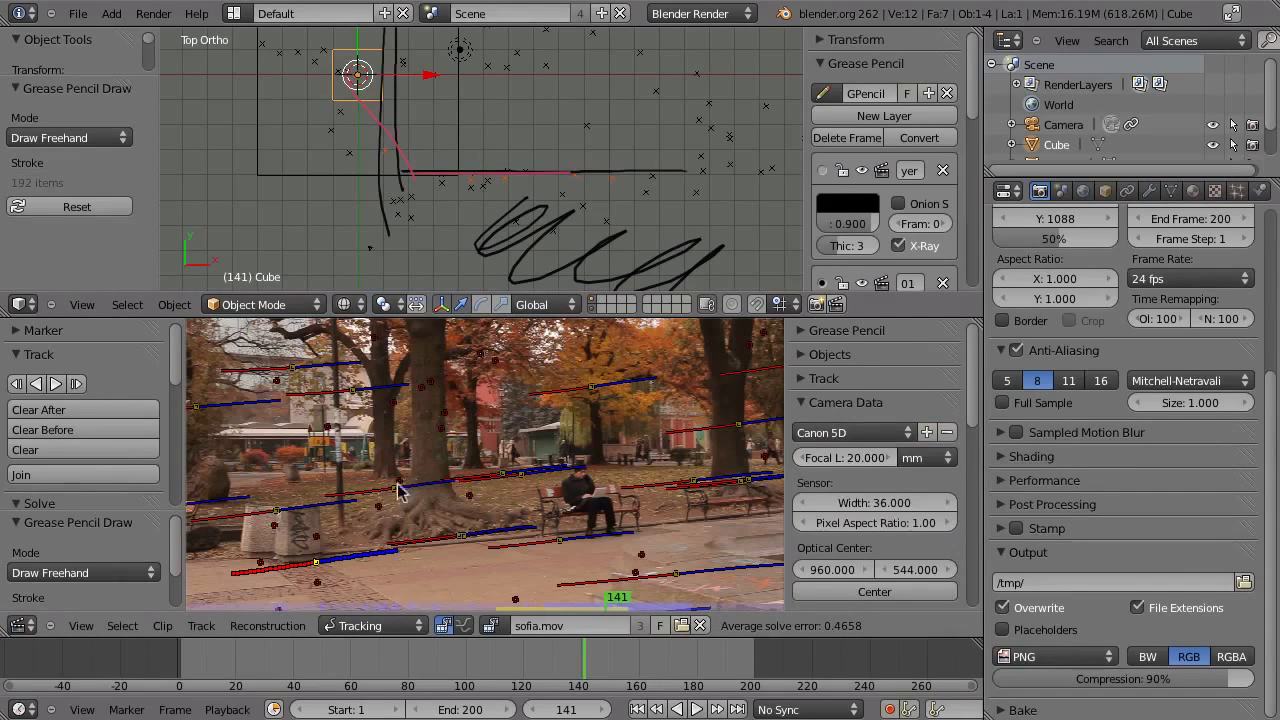
key(shift+s)
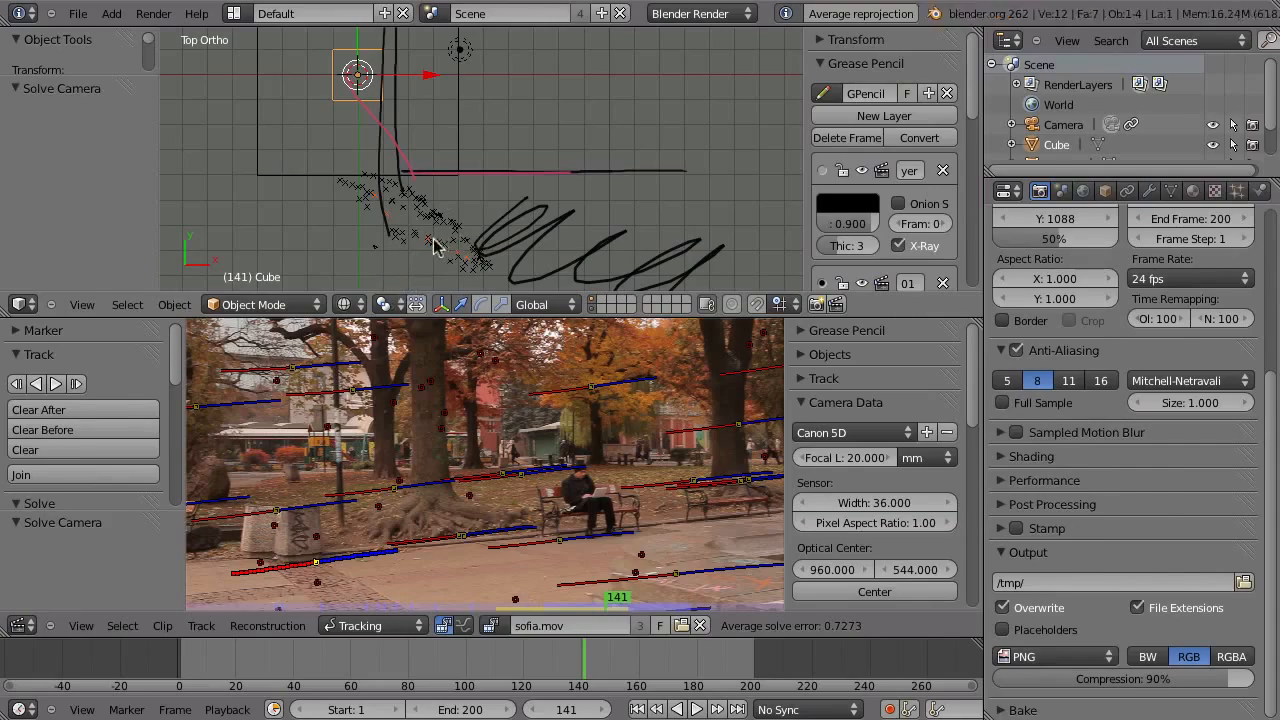
- Sketch pink strokes through the two rows of selected track markers, an arc joining them, and sightlines from the camera to each row
key(ctrl+Up)
scroll(560, 445, up, 5)
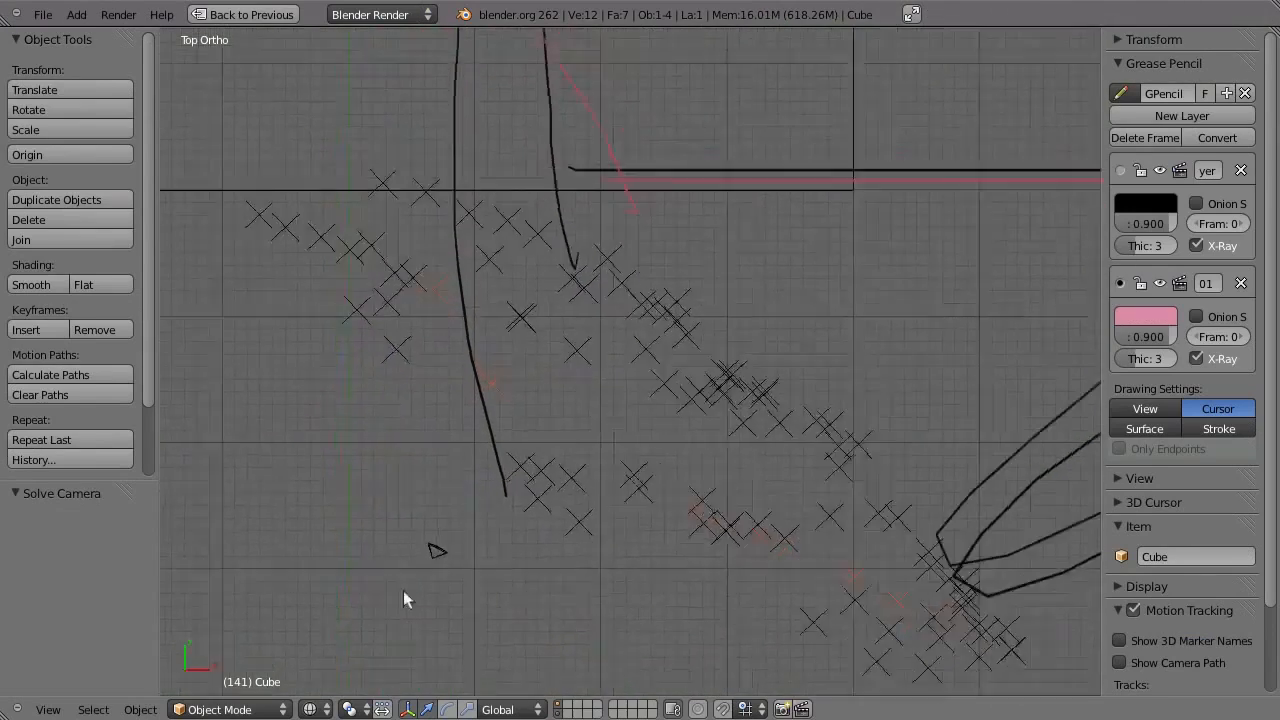
shift+middle_drag(600, 520, 565, 509)
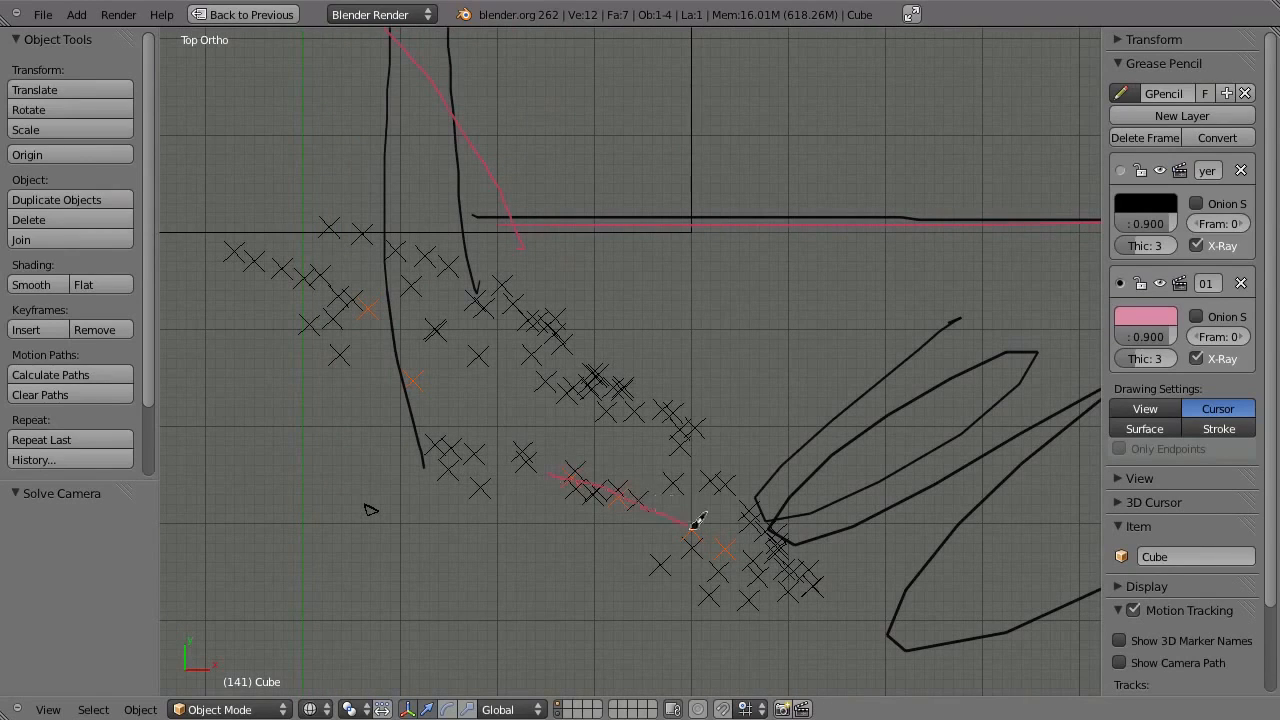
drag(793, 570, 793, 570)
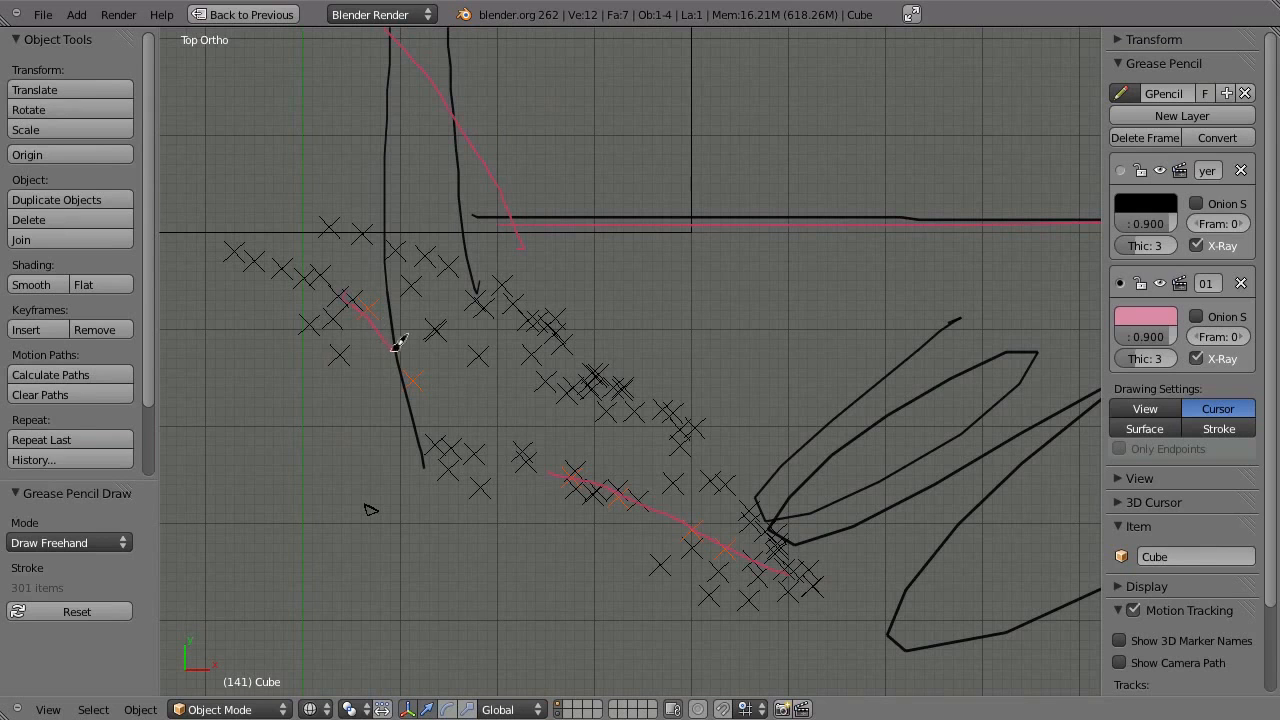
drag(585, 390, 580, 476)
drag(368, 506, 370, 470)
drag(354, 350, 333, 265)
drag(371, 512, 648, 519)
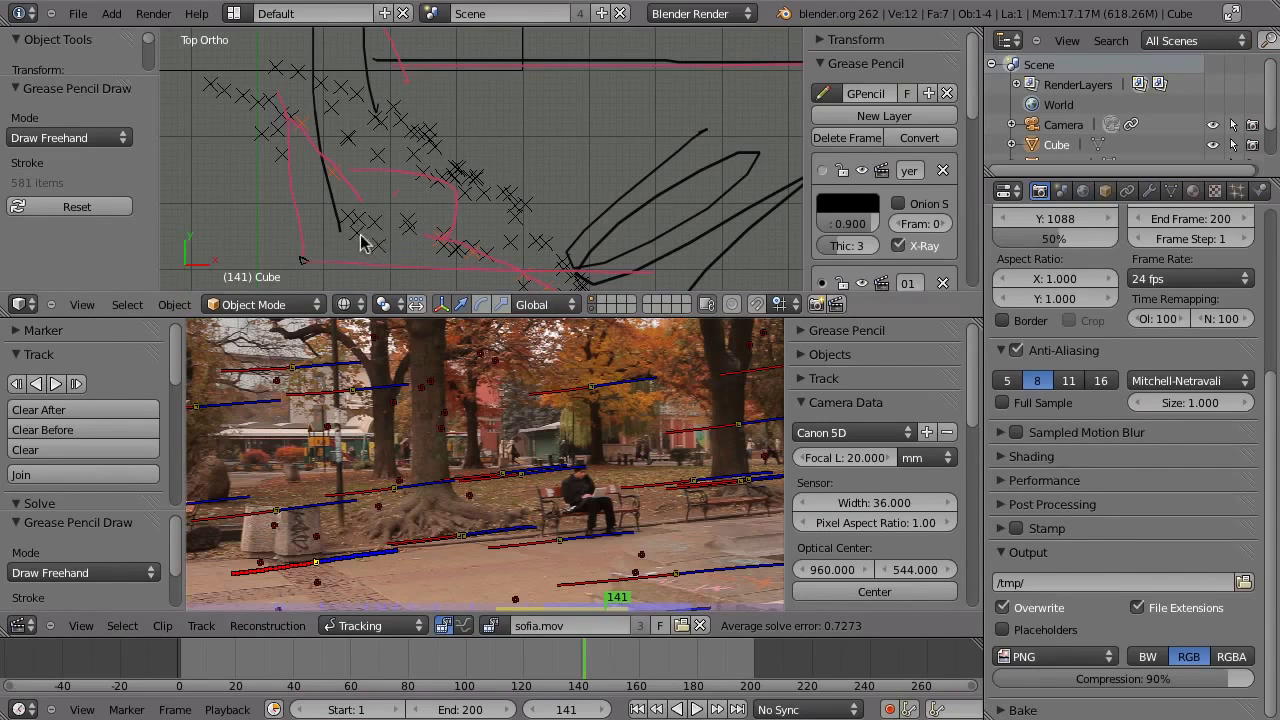
- Sketch a pink arc between the upper diagonal and the horizontal line, with a small angle mark inside it
key(ctrl+Up)
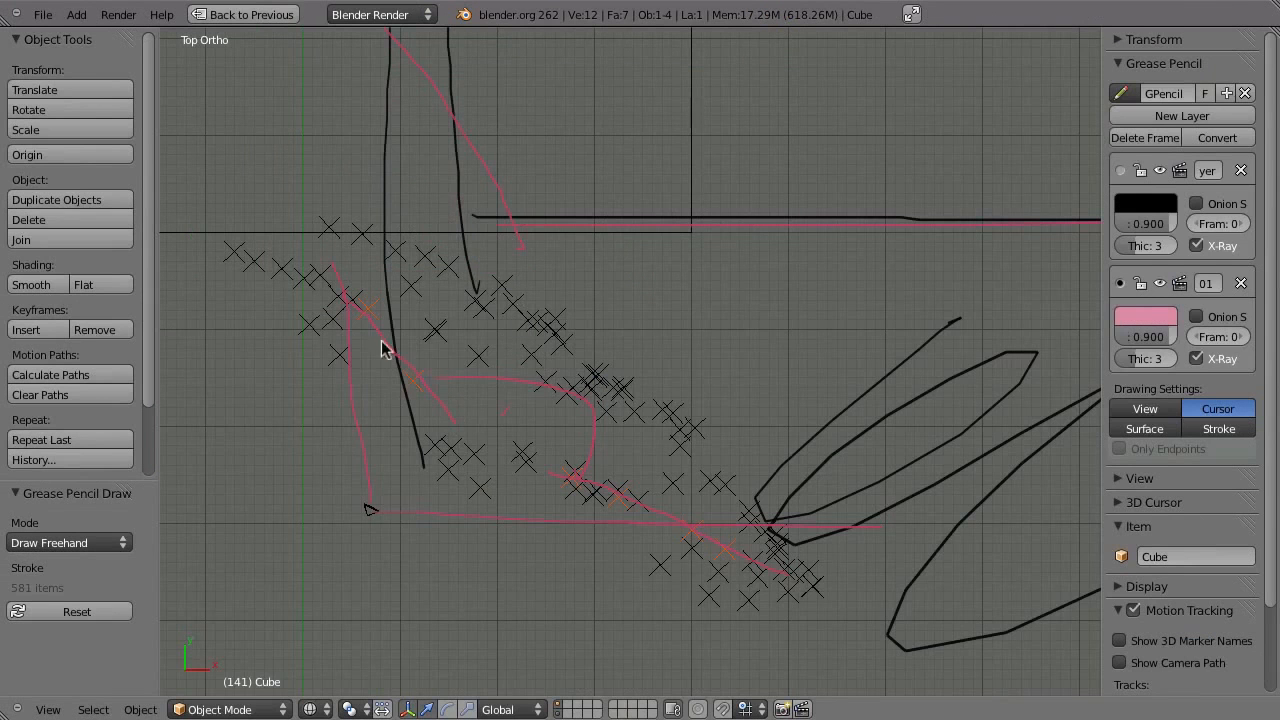
shift+middle_drag(489, 247, 462, 354)
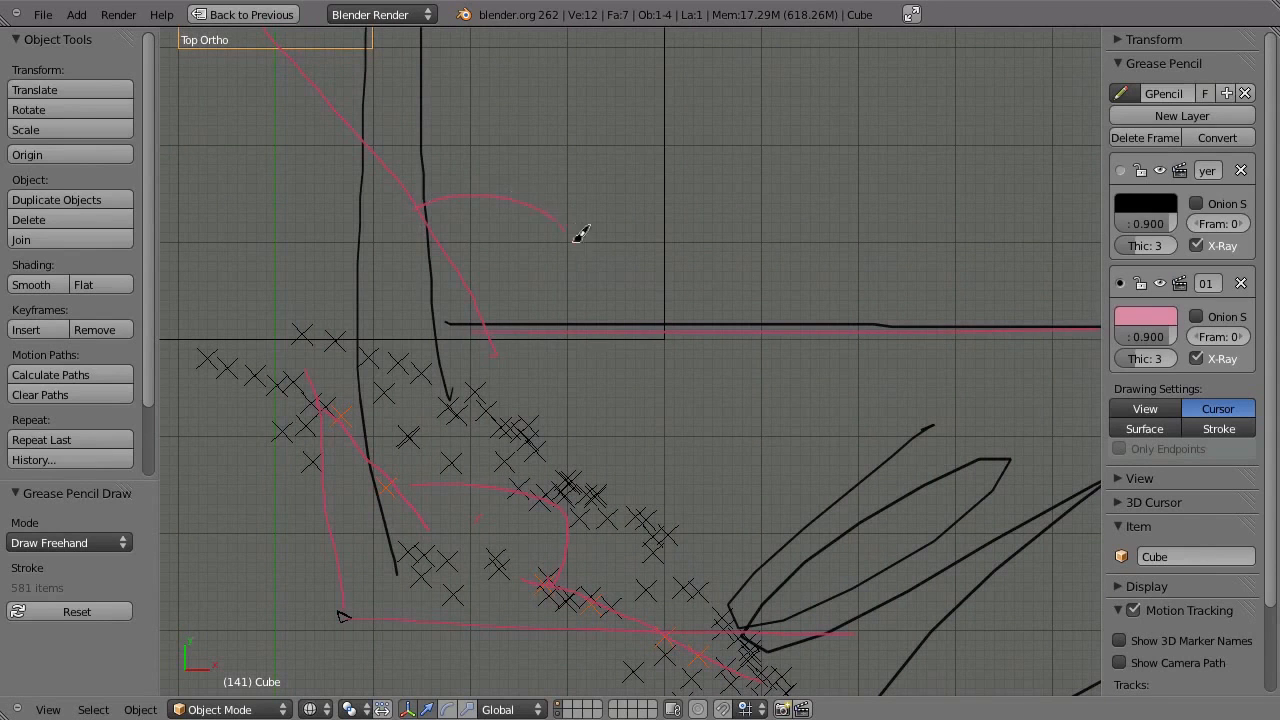
drag(597, 320, 594, 328)
drag(516, 255, 510, 268)
shift+middle_drag(489, 276, 507, 302)
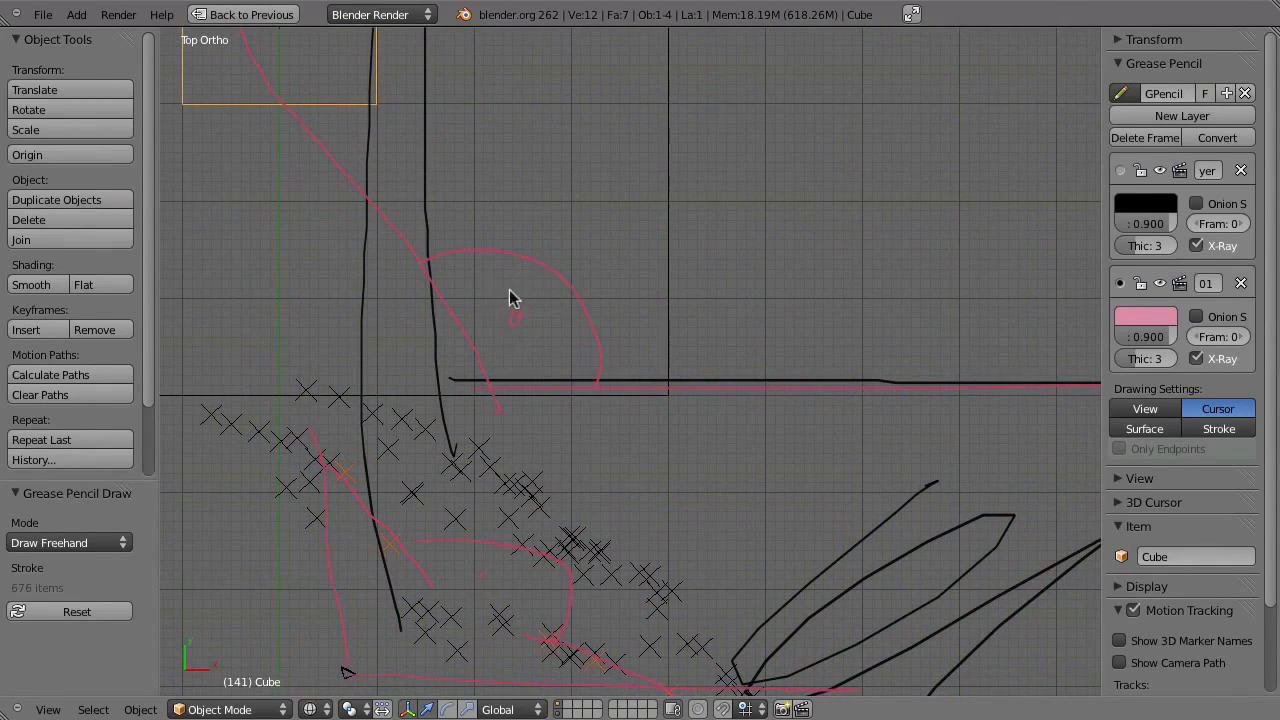
- Sketch the same corner on the footage's pavement, with strokes along both edges and an arc with a small mark between them
key(ctrl+Up)
key(ctrl+Up)
middle_drag(764, 512, 719, 437)
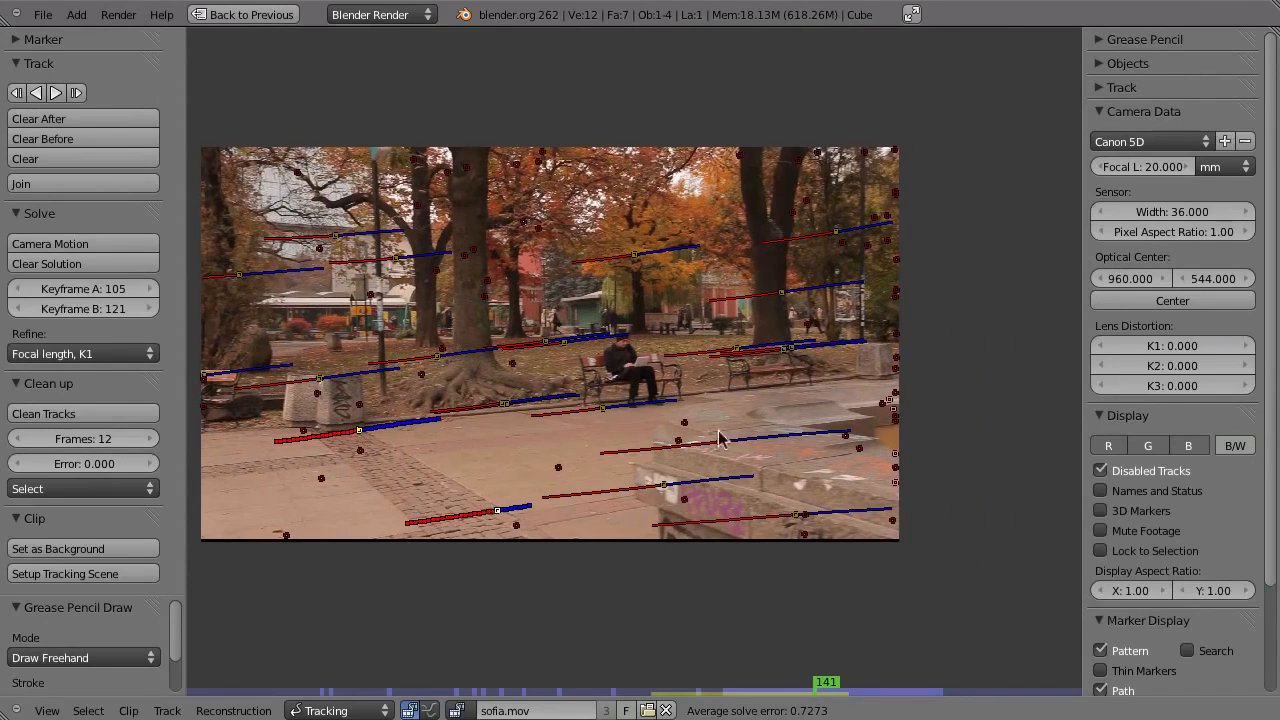
drag(516, 525, 680, 497)
mouse_move(570, 513)
mouse_down()
mouse_move(726, 490)
mouse_move(517, 525)
mouse_up()
mouse_move(370, 436)
mouse_down()
mouse_move(546, 541)
mouse_move(480, 503)
mouse_move(576, 511)
mouse_move(475, 500)
mouse_up()
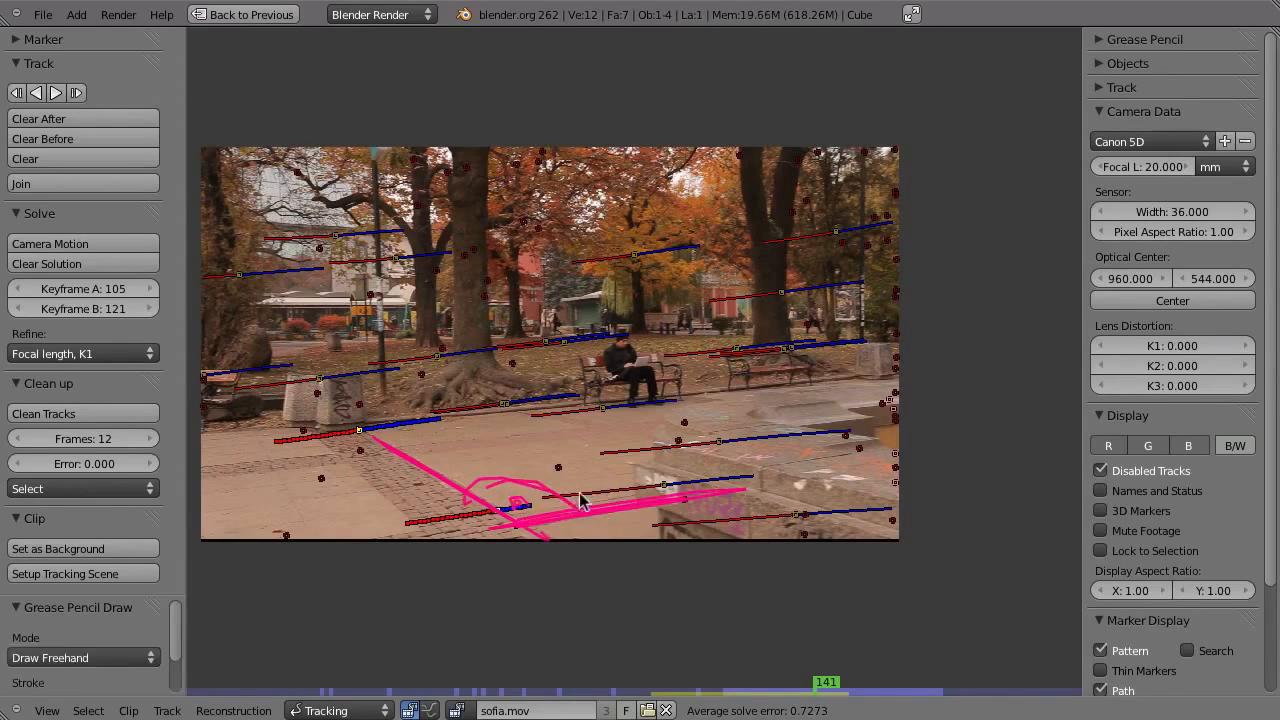
- Draw a vertical pink arrow at the upper corner in the top view and label the angle 90°
key(ctrl+Up)
key(ctrl+Up)
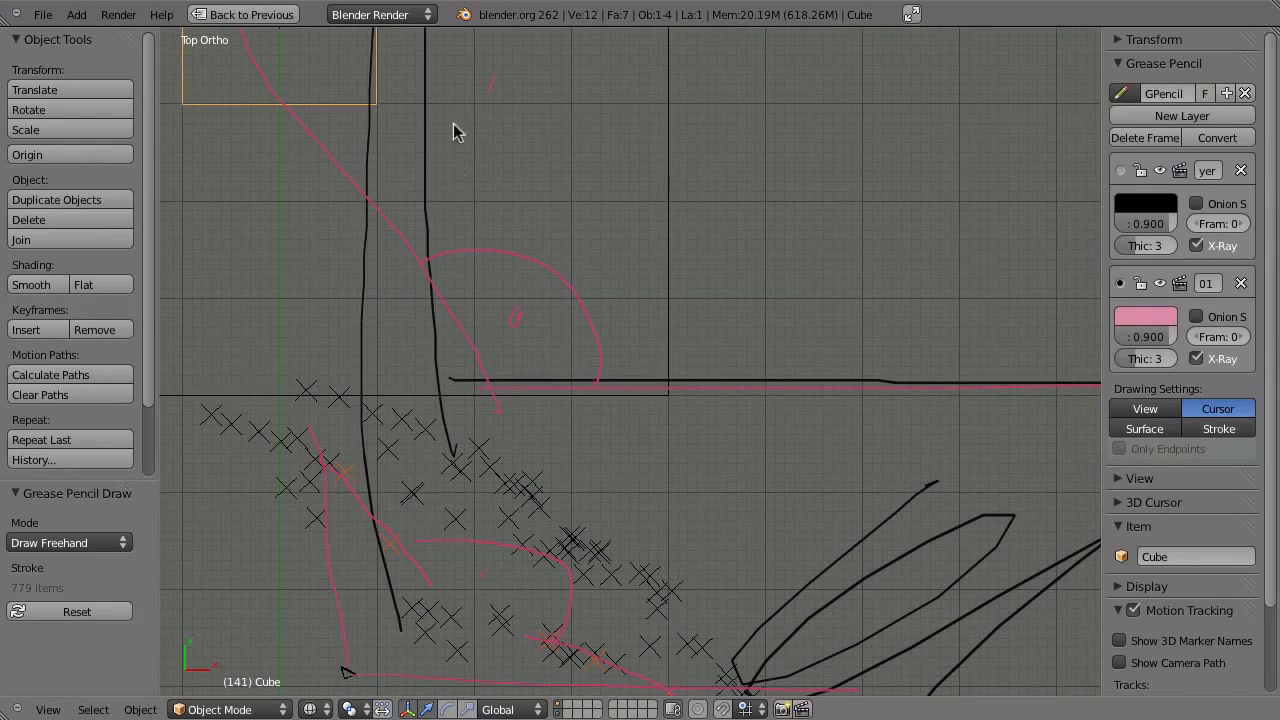
drag(499, 411, 507, 378)
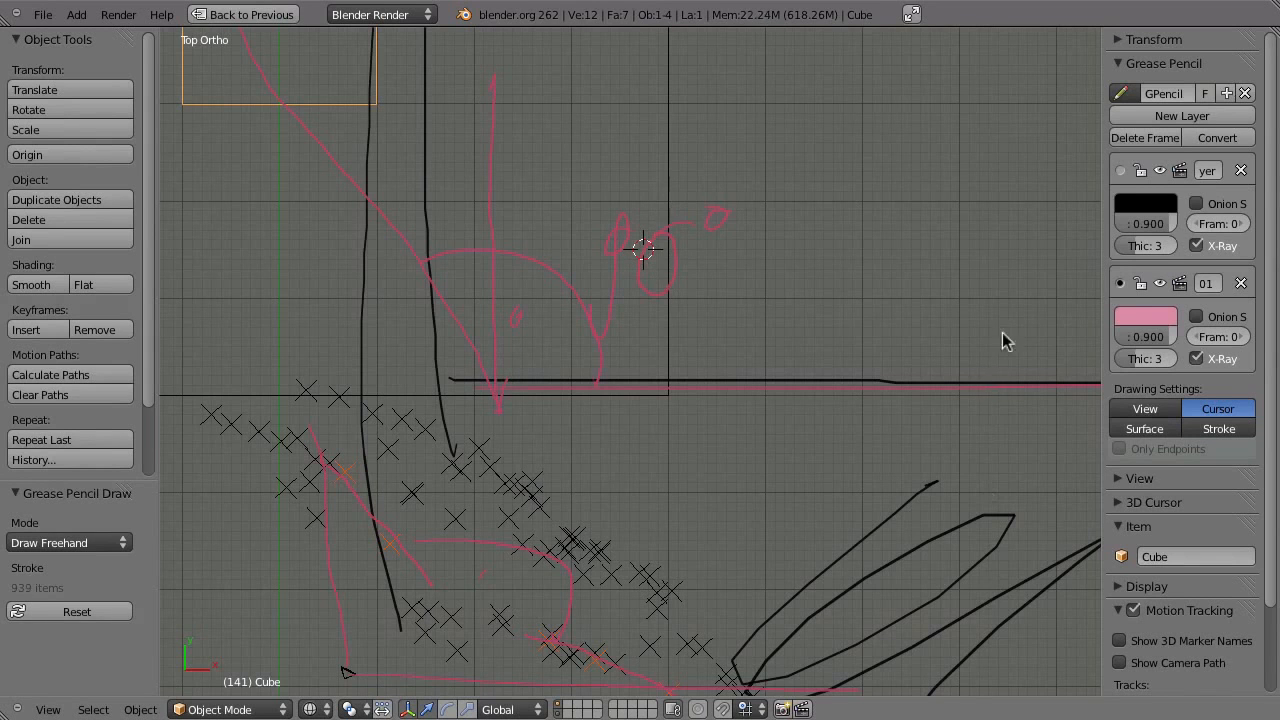
- Set the camera's focal length to 34 mm and re-solve the camera motion
key(ctrl+Up)
shift+middle_drag(433, 203, 450, 163)
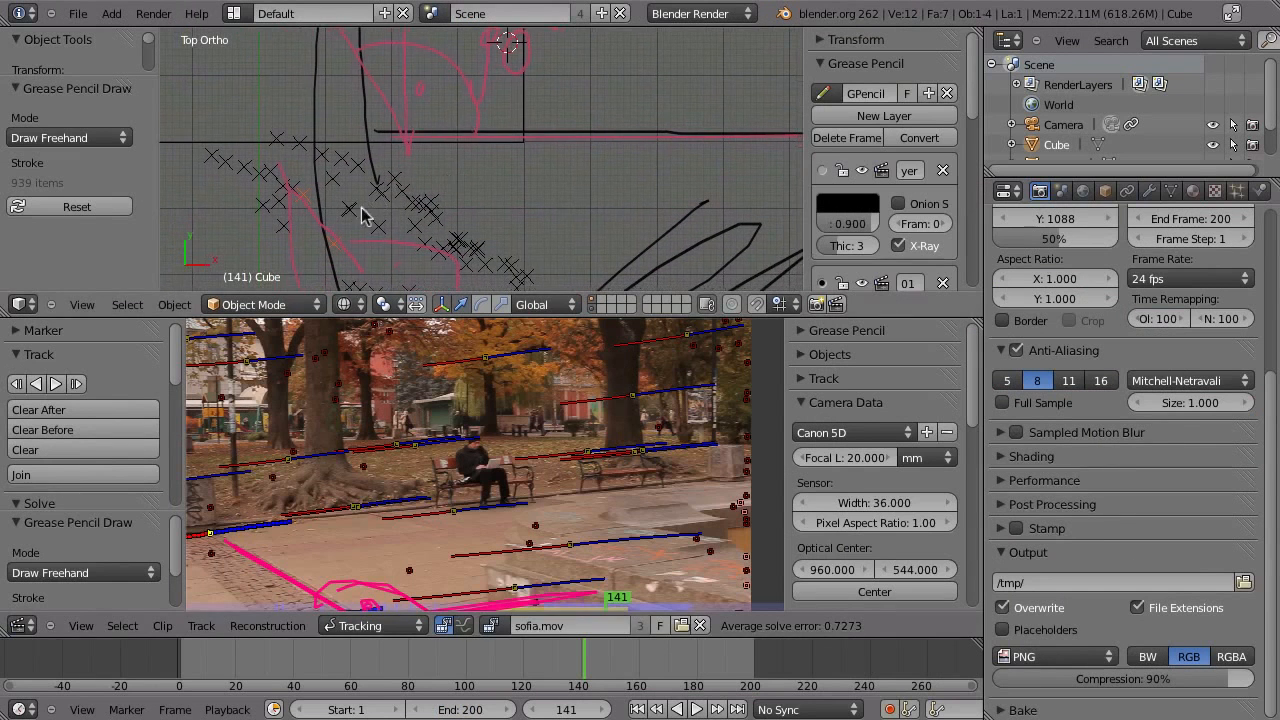
shift+middle_drag(334, 246, 323, 189)
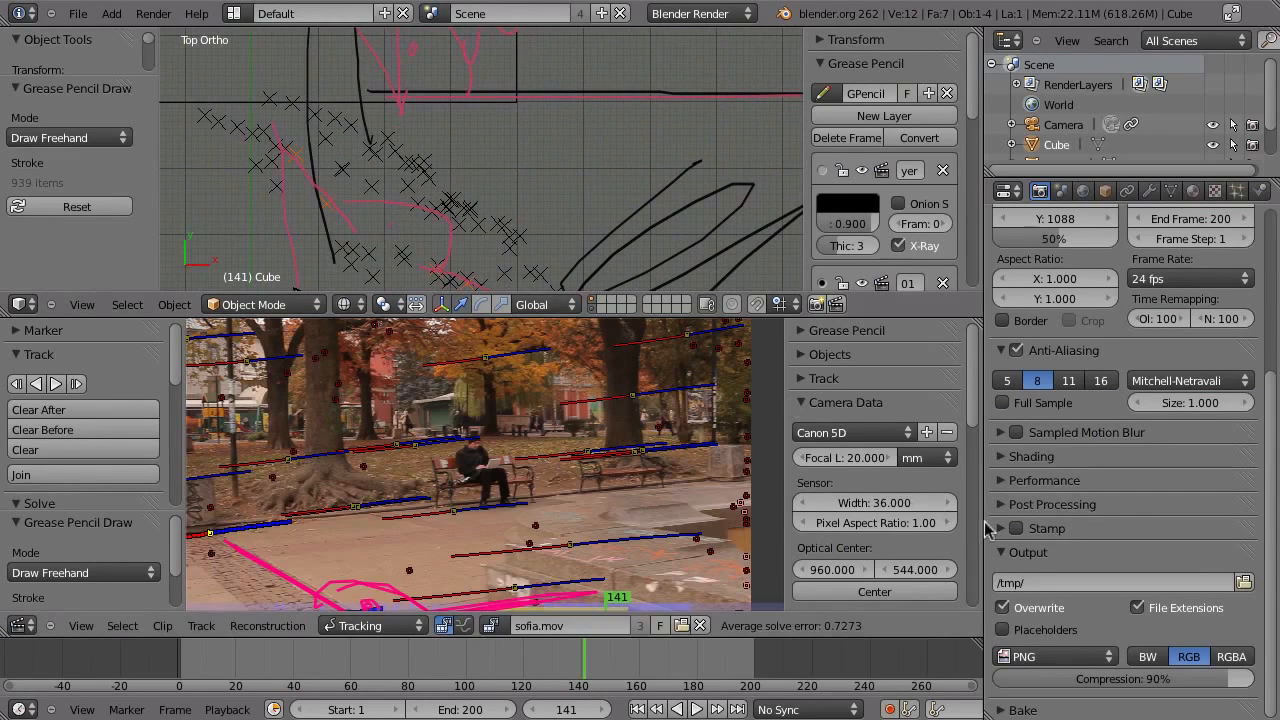
click(815, 459)
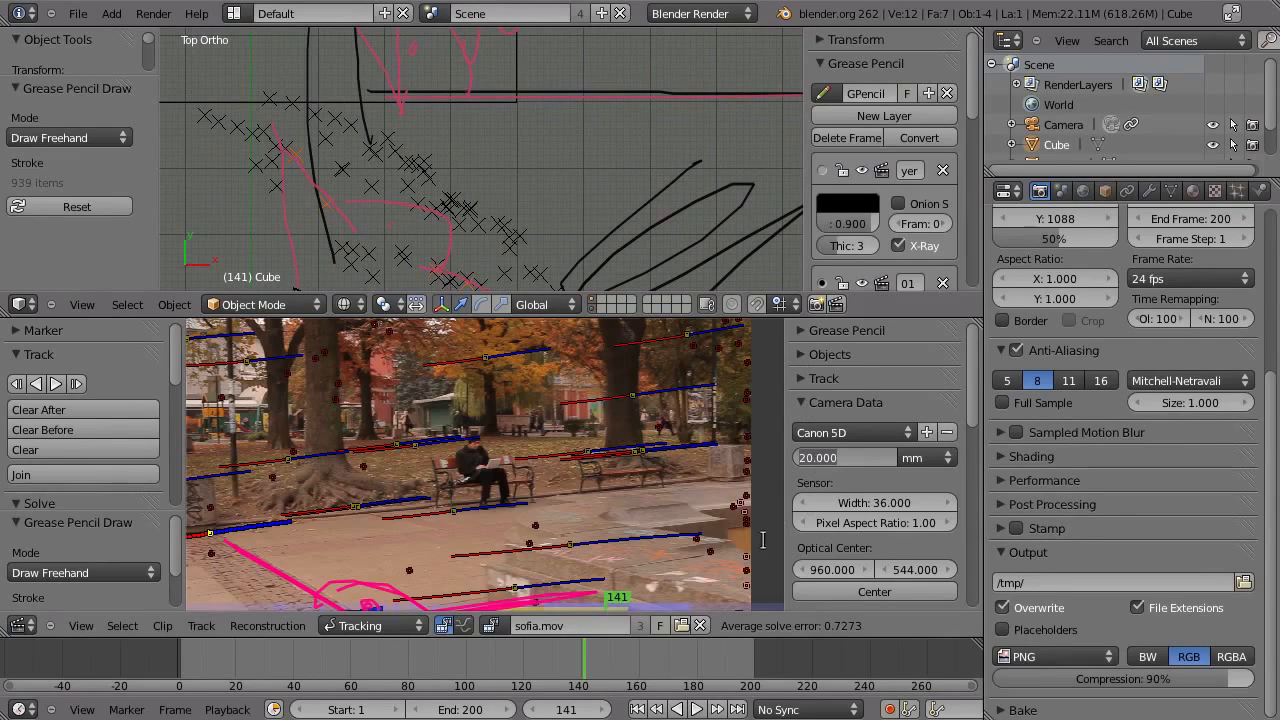
text(34)
key(Return)
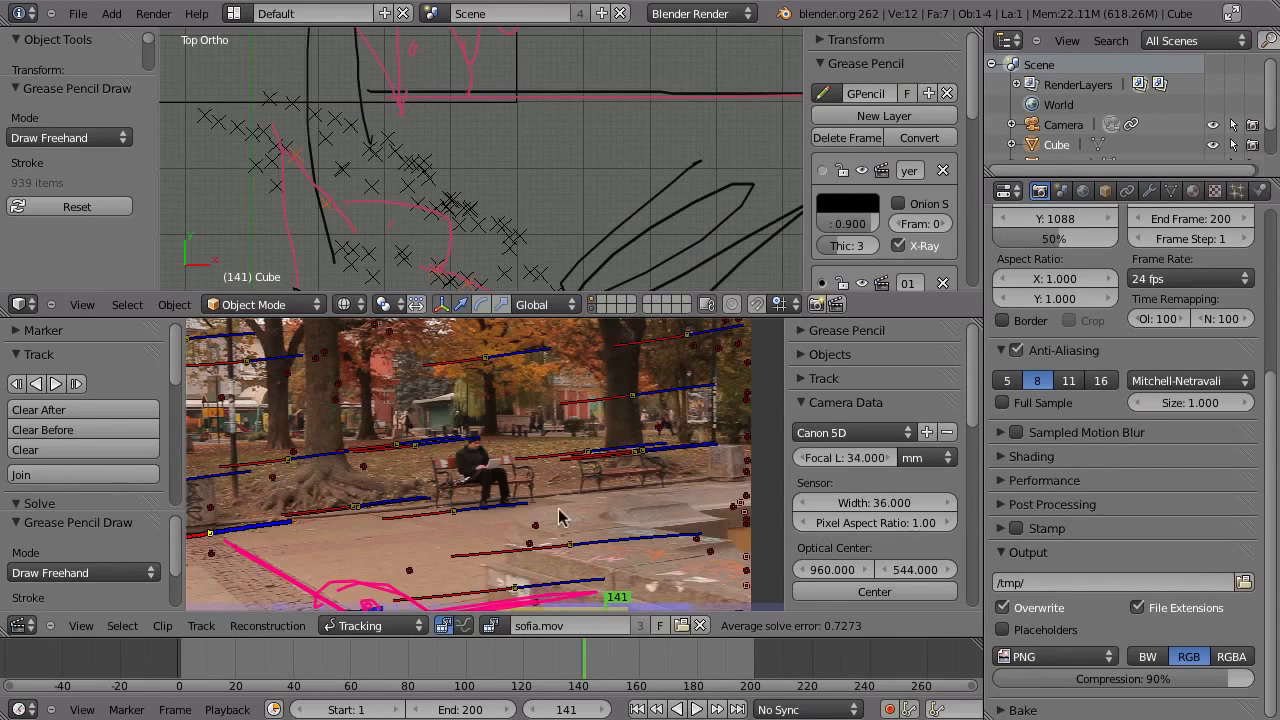
key(shift+s)
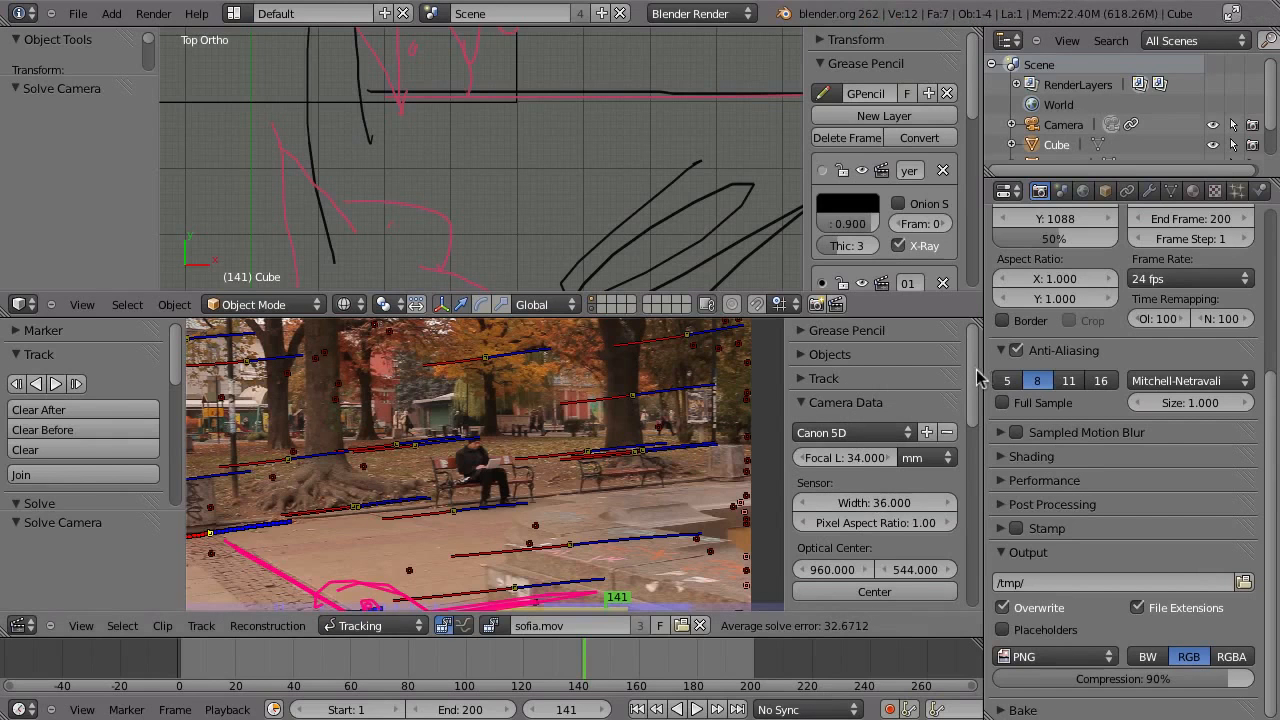
- Set the lens distortion K1 to 0.05, re-solve the camera motion and check the resulting markers in the top view
drag(976, 369, 976, 414)
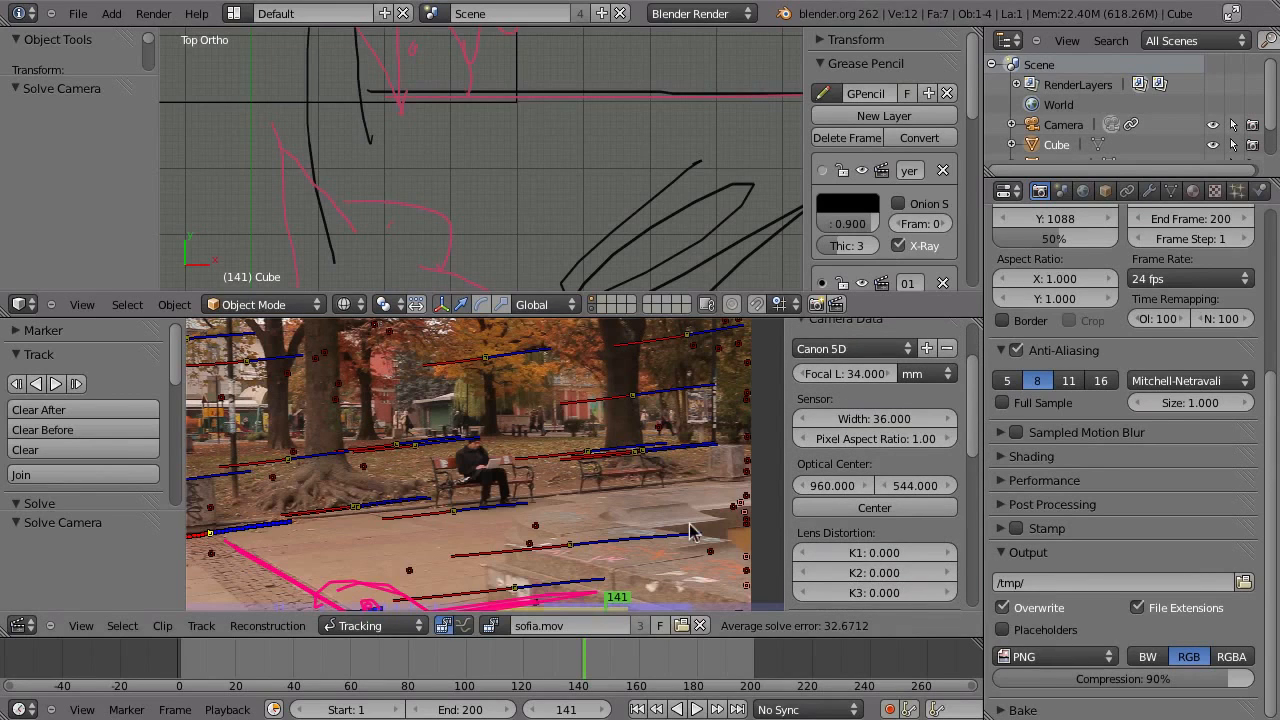
click(864, 553)
key(BackSpace)
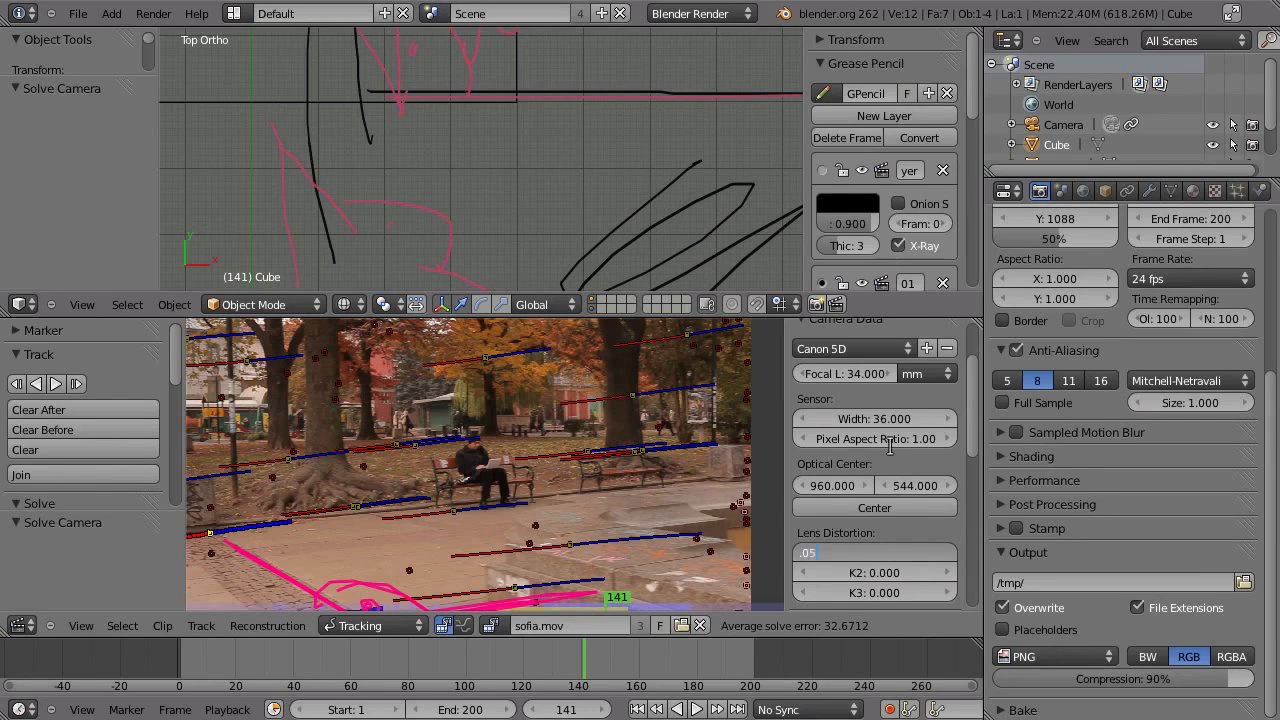
text(.05)
key(Return)
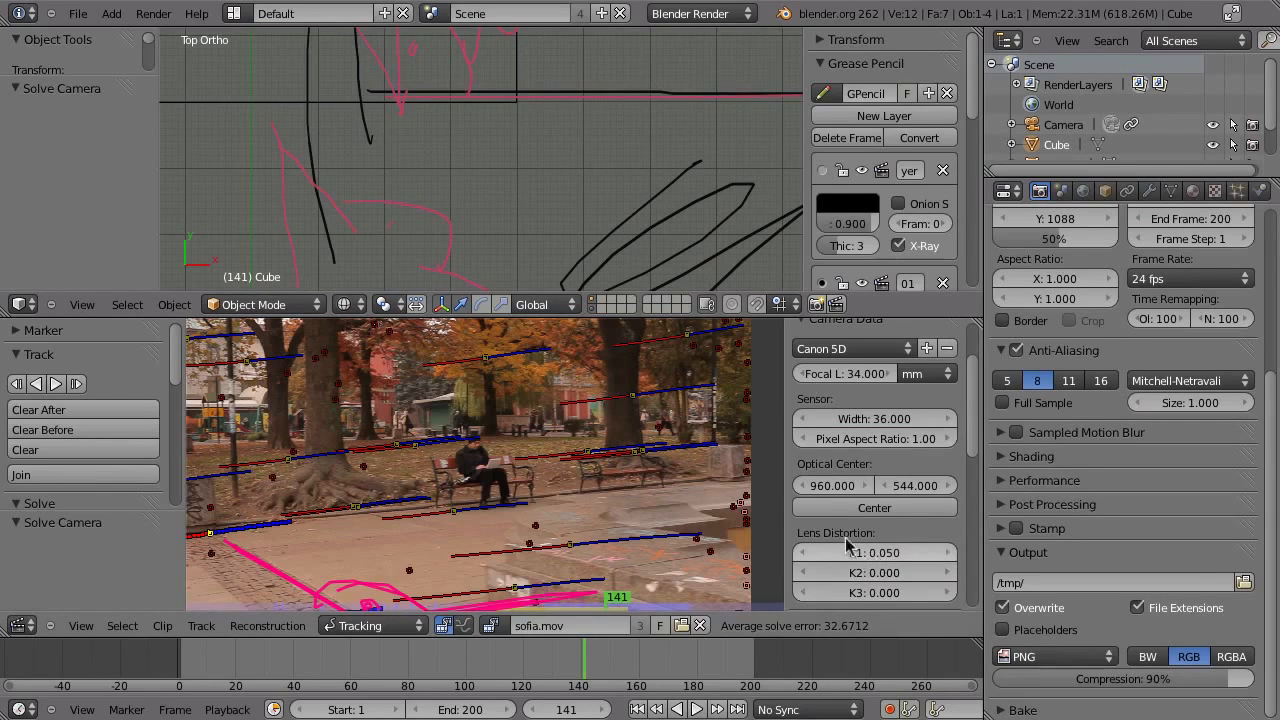
key(shift+s)
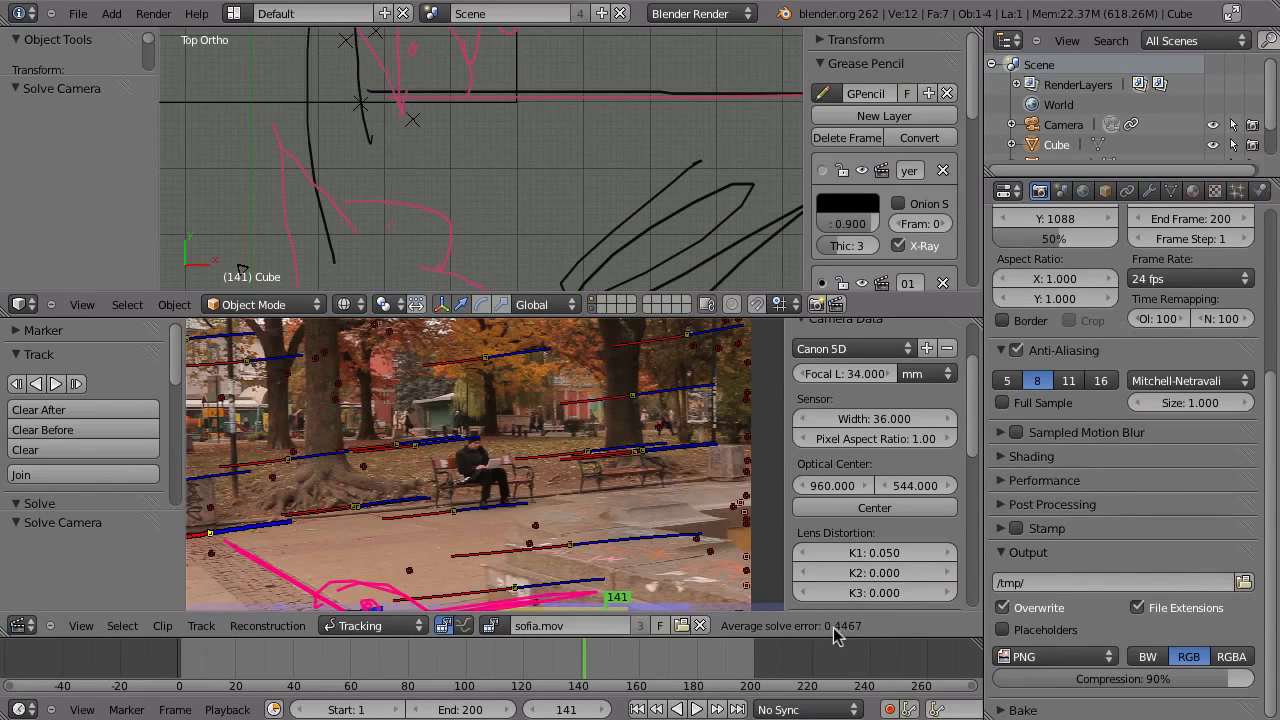
key(ctrl+Up)
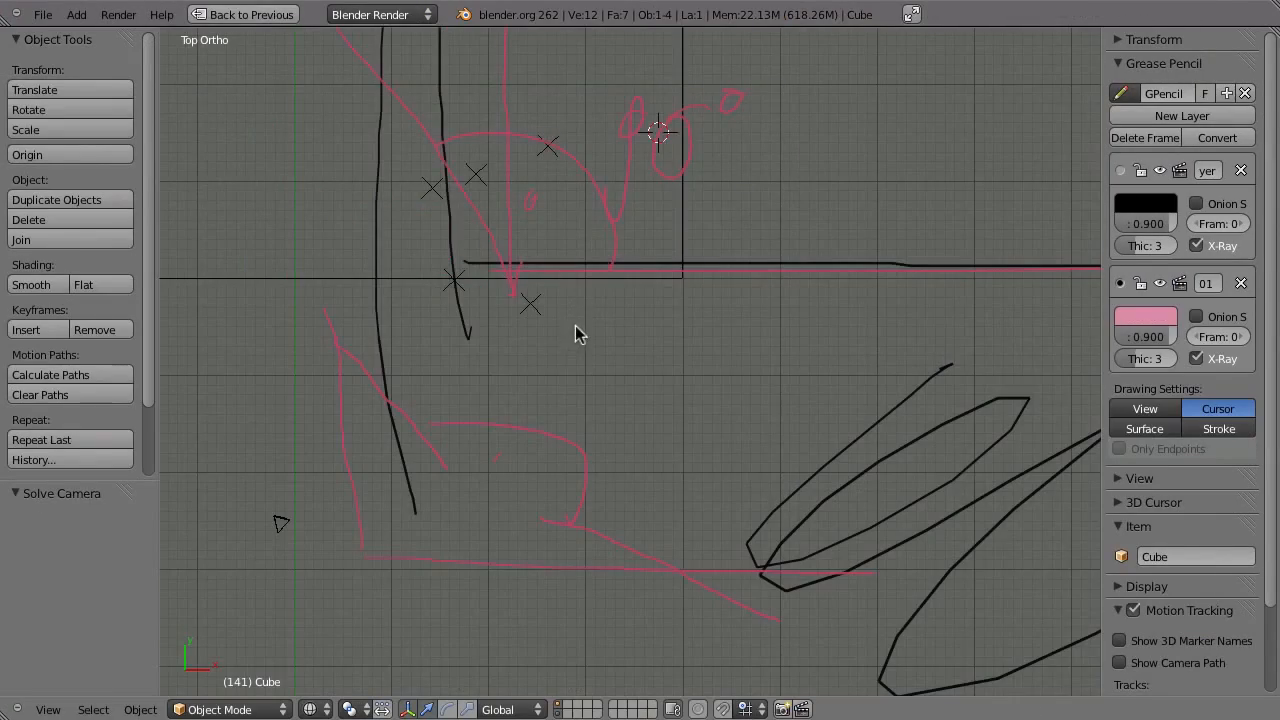
scroll(575, 335, down, 7)
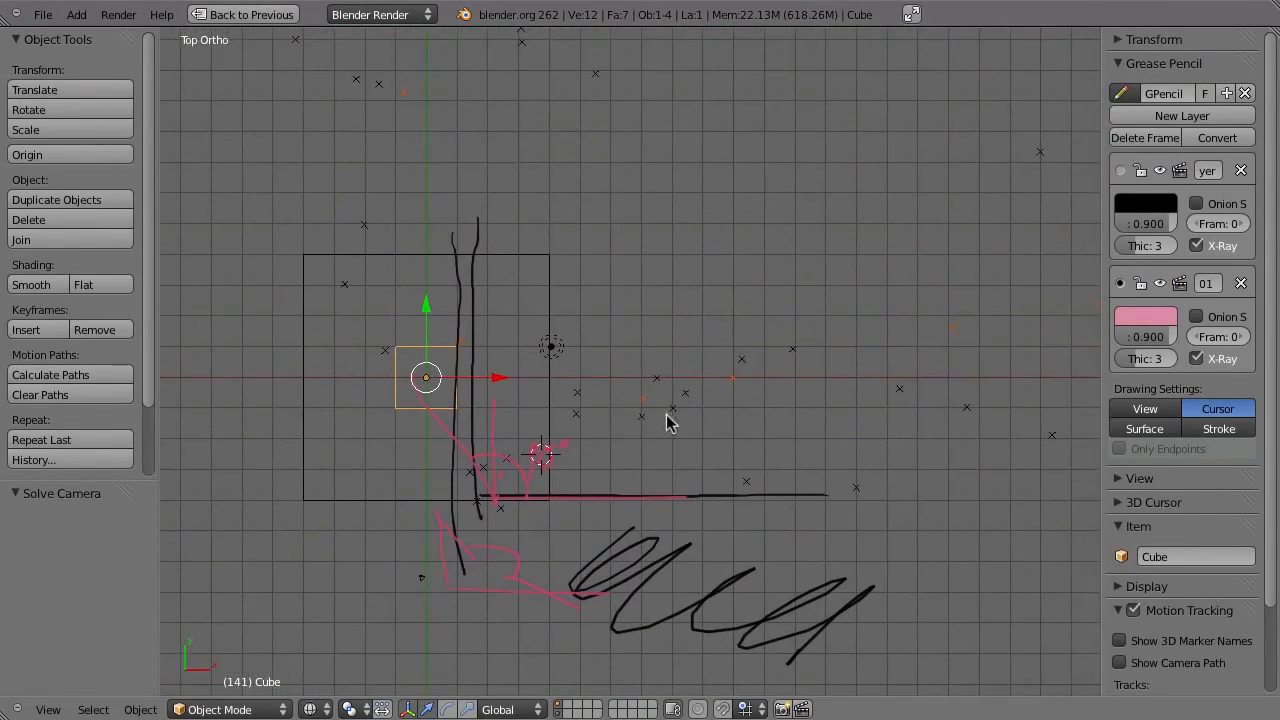
- Select the camera and rotate it about 11.4° in the top view to straighten the reconstructed marker rows
scroll(670, 422, down, 2)
key(ctrl+Up)
click(1063, 124)
key(ctrl+Up)
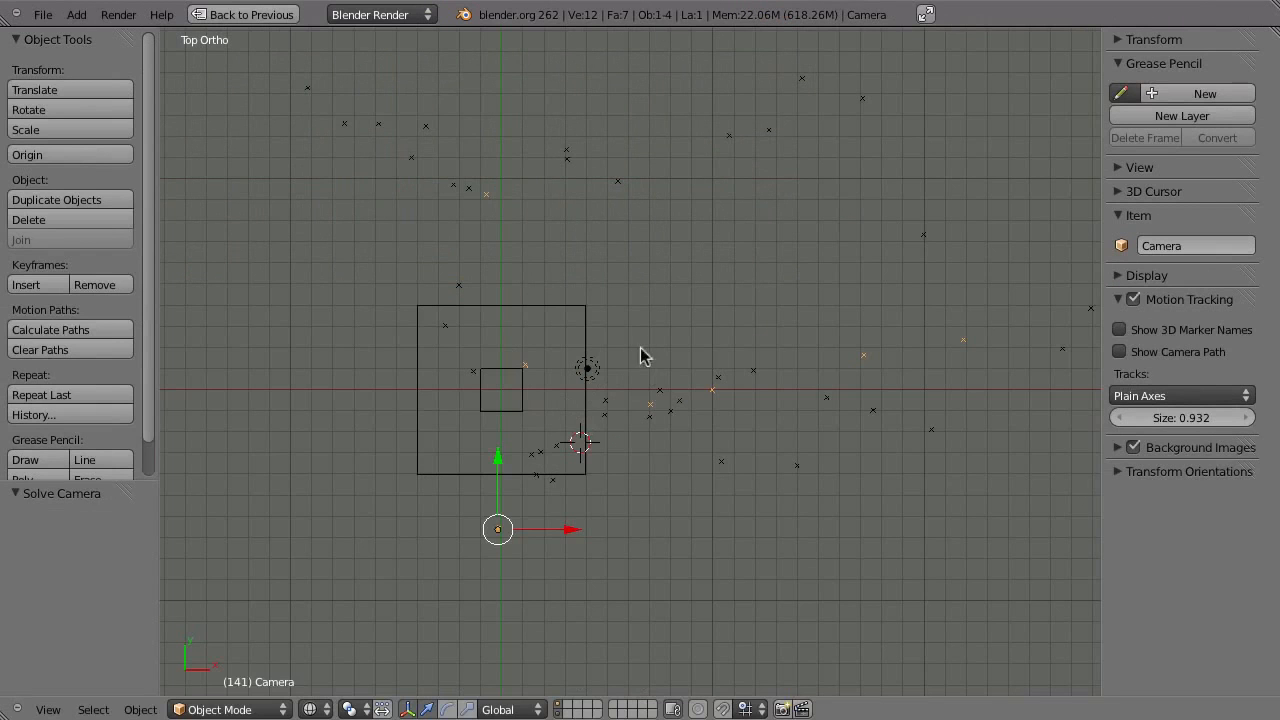
key(r)
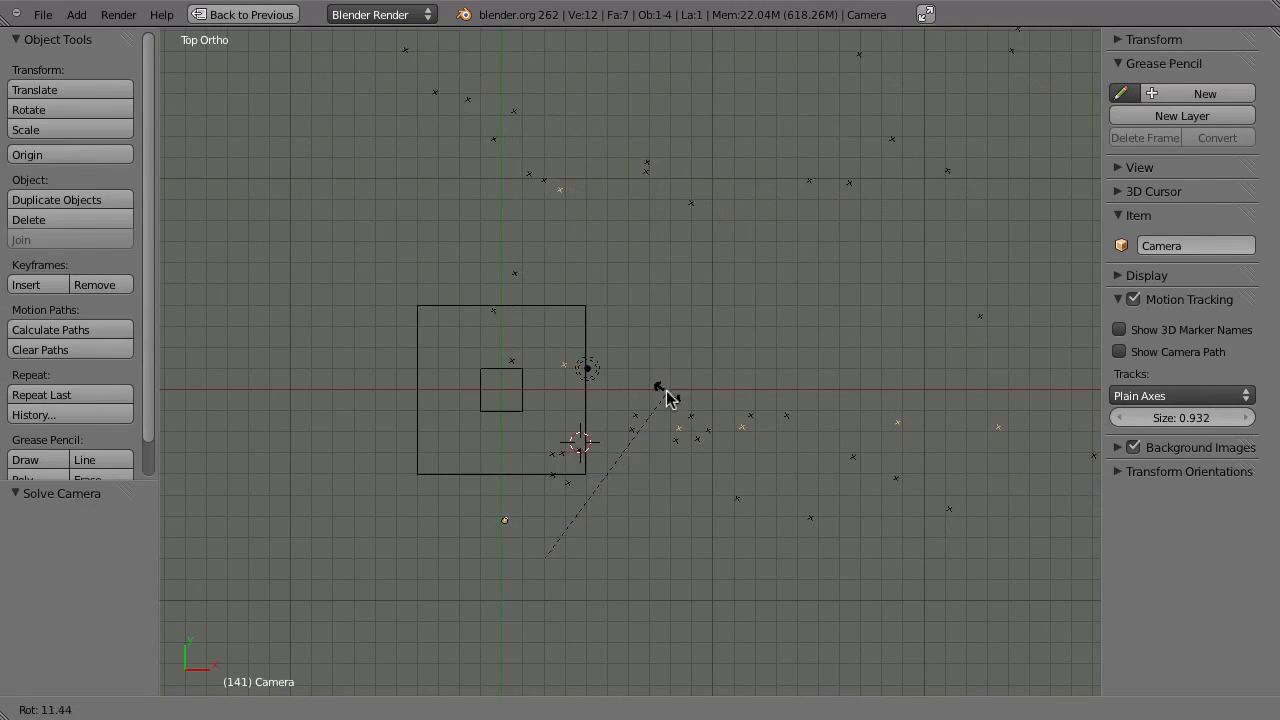
click(674, 396)
scroll(690, 397, up, 1)
shift+middle_drag(712, 398, 619, 414)
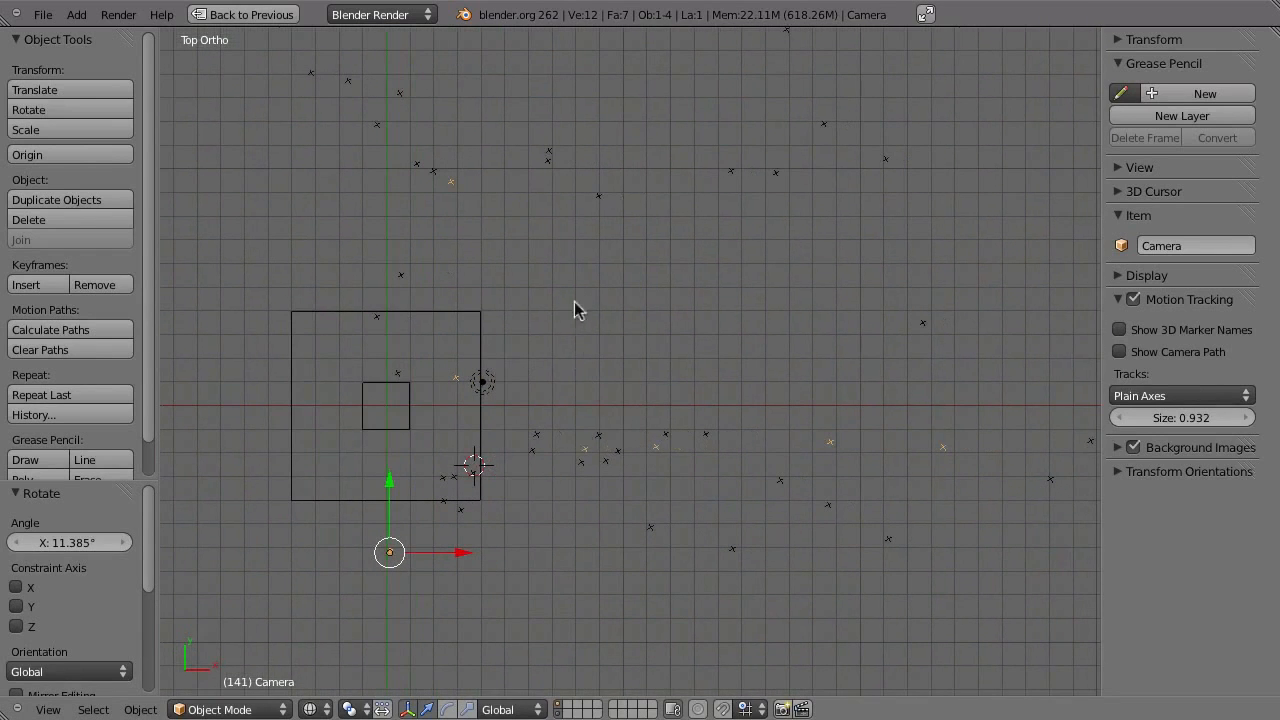
- Sketch Grease Pencil lines along the horizontal and vertical marker rows, with an arc and a small mark between them
mouse_move(568, 447)
mouse_down()
mouse_move(706, 433)
mouse_move(990, 437)
mouse_up()
drag(451, 182, 450, 474)
mouse_move(450, 320)
mouse_down()
mouse_move(605, 352)
mouse_move(595, 418)
mouse_up()
drag(545, 362, 546, 357)
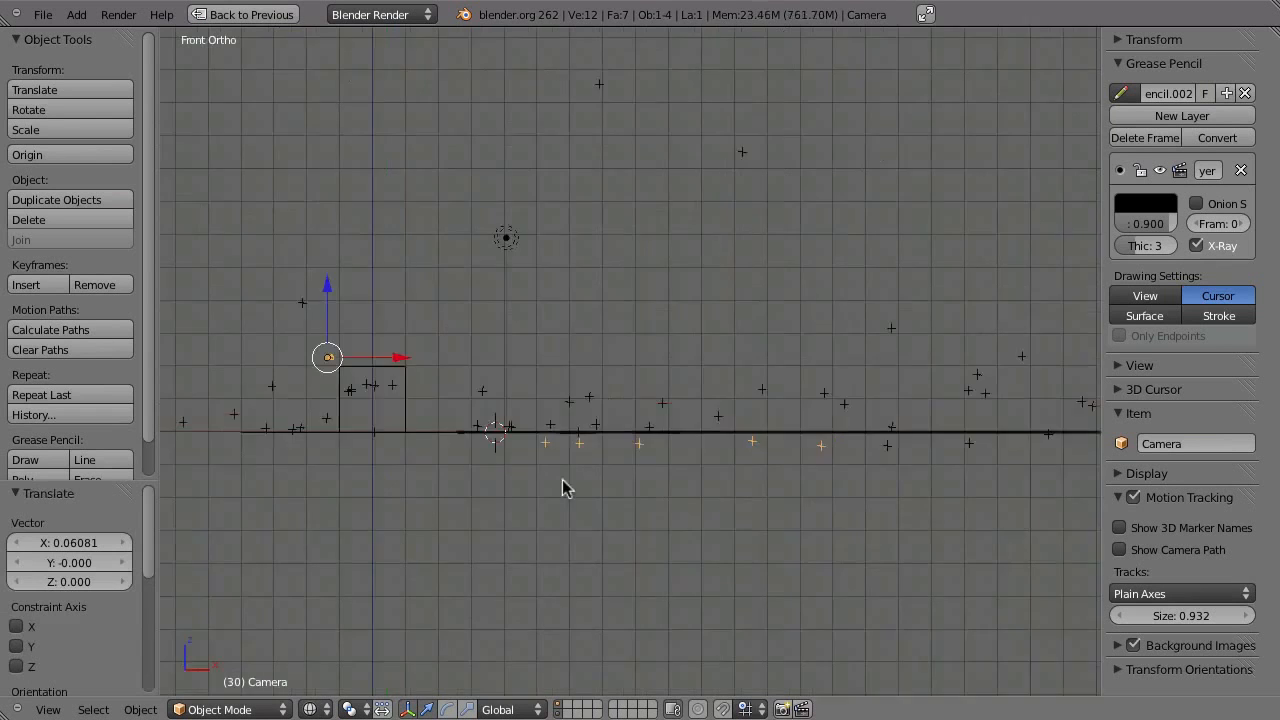
- Inspect the sketched corner in perspective, then play the animation through the camera to compare it with the footage
middle_drag(562, 481, 647, 229)
key(KP_5)
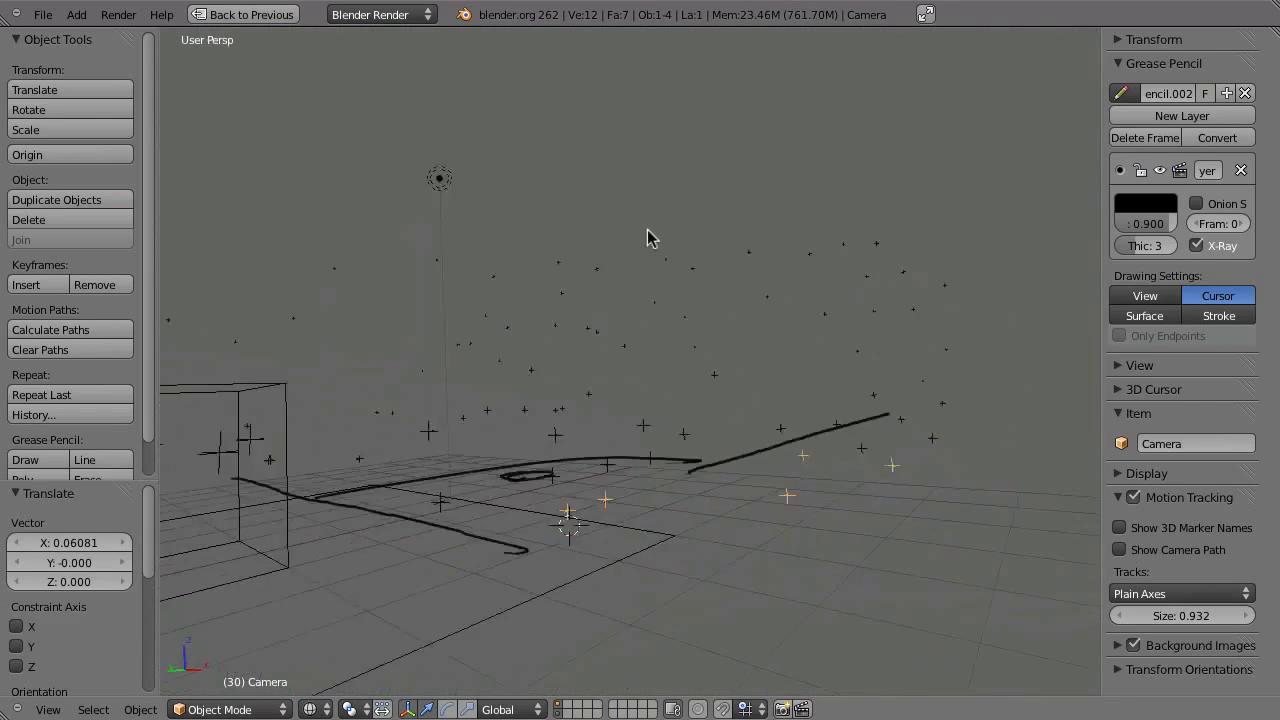
key(KP_0)
key(alt+a)
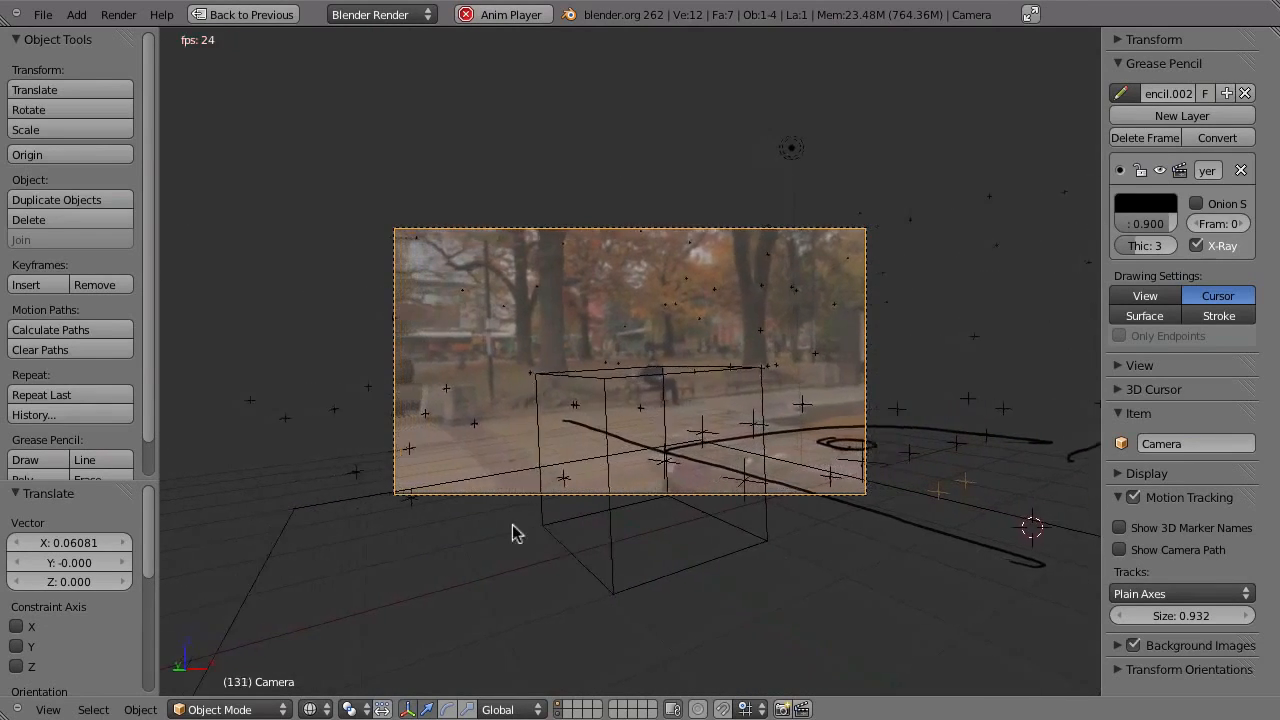
key(Escape)
scroll(589, 410, up, 3)
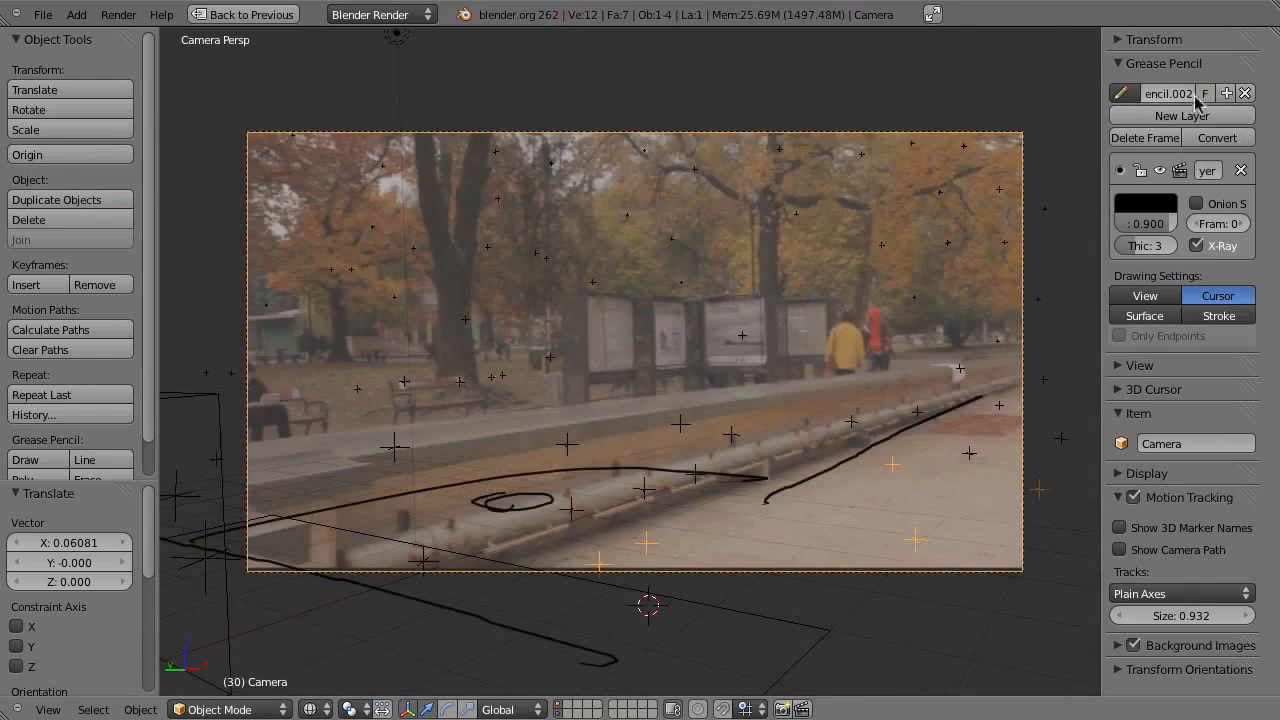
- Remove the Grease Pencil sketch from the 3D view and play the footage through the camera
click(1245, 93)
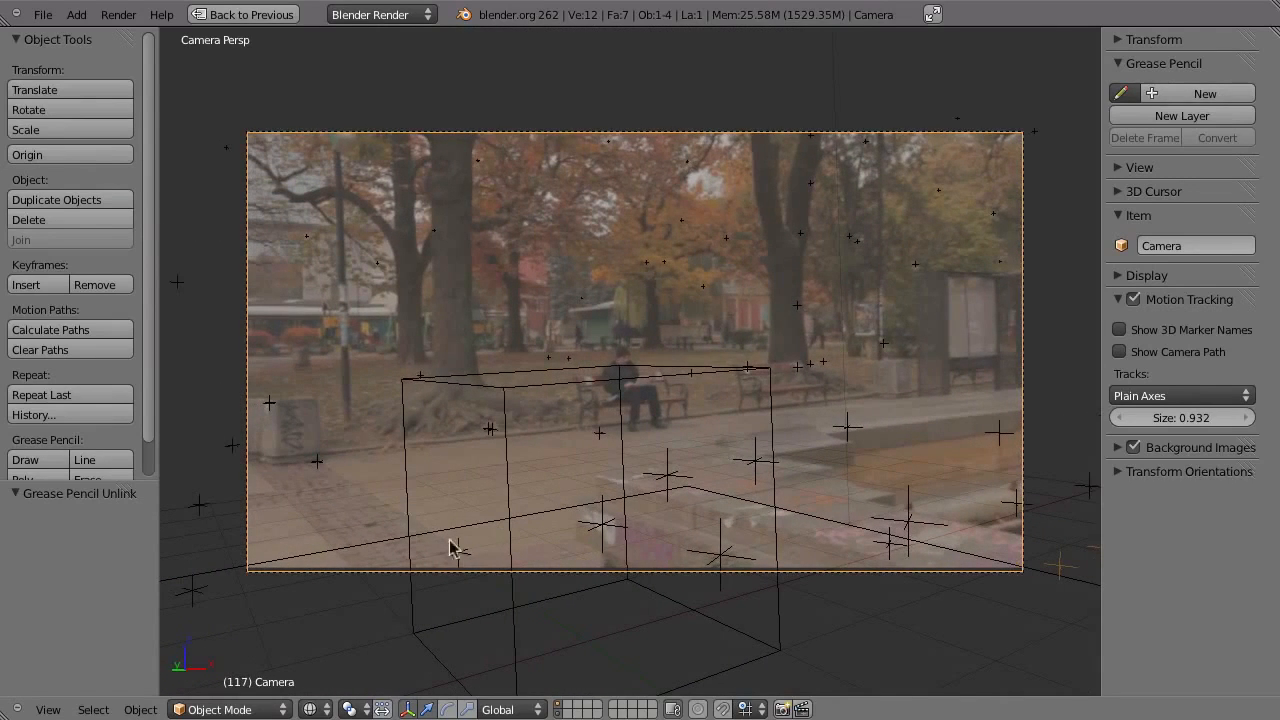
key(alt+a)
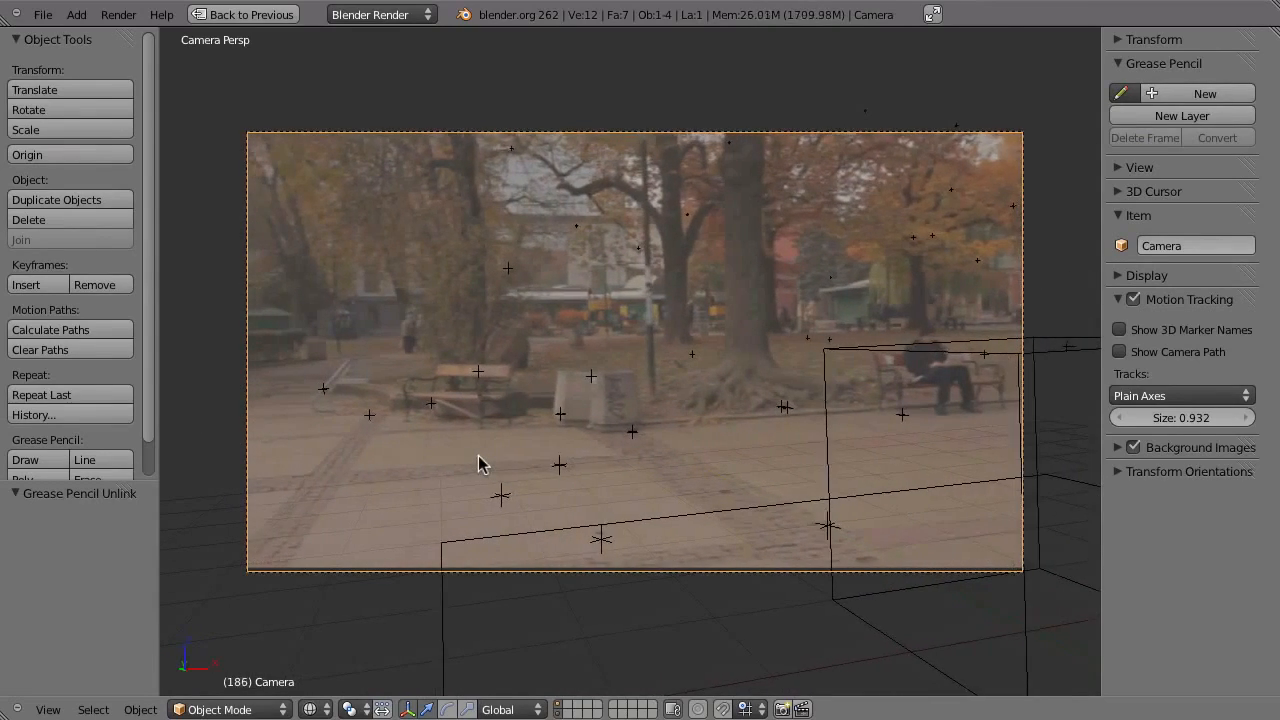
key(shift+alt+a)
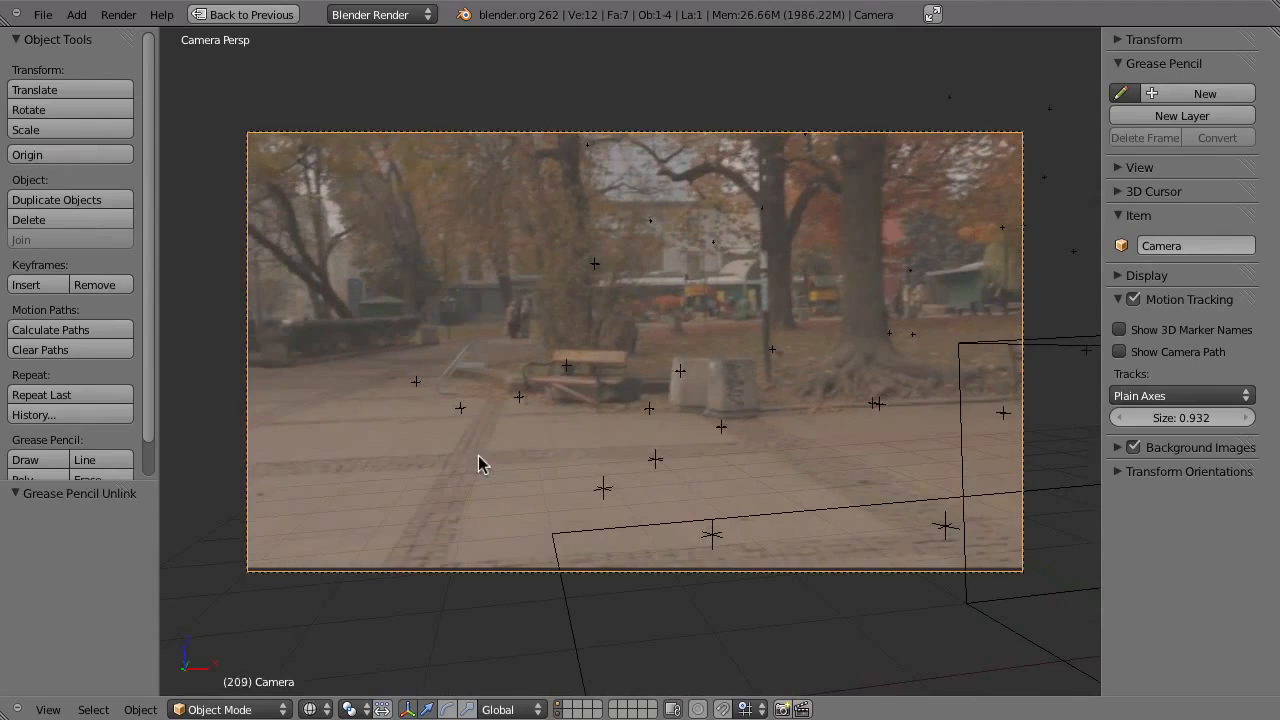
- Examine the reconstructed markers in the top view and the clip's focal length and lens distortion values in Tracking mode
key(ctrl+Up)
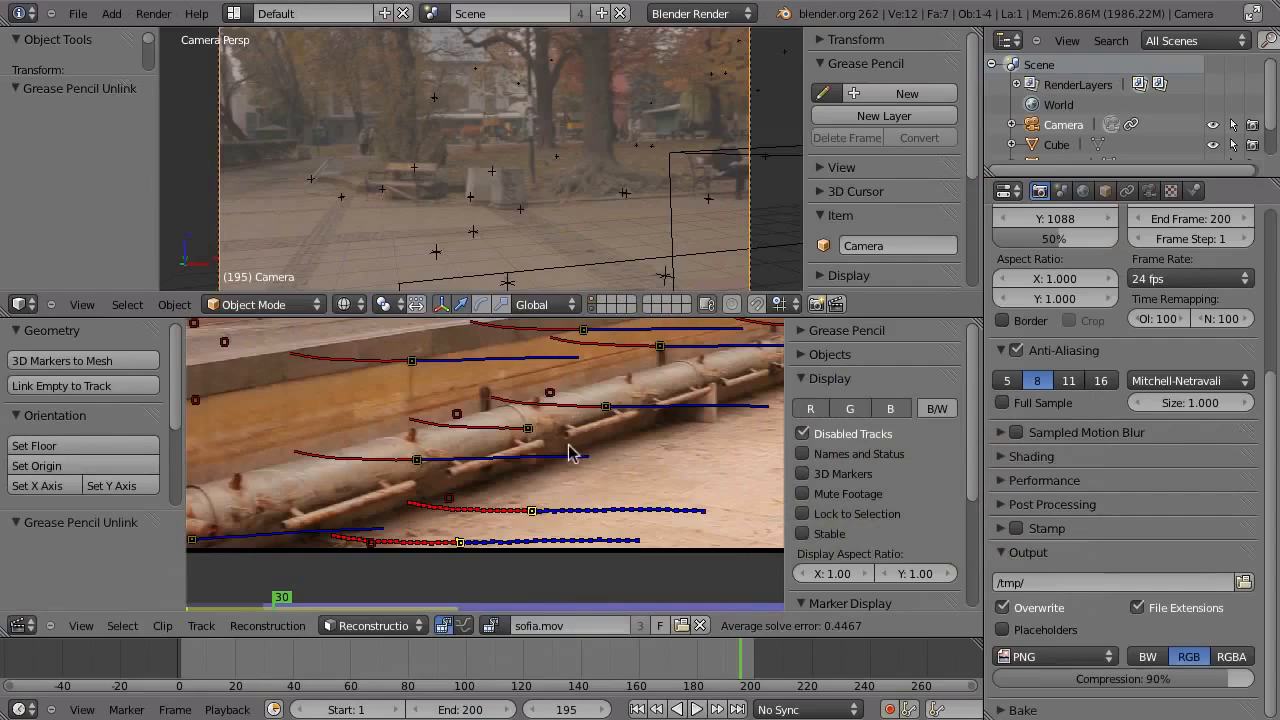
key(KP_7)
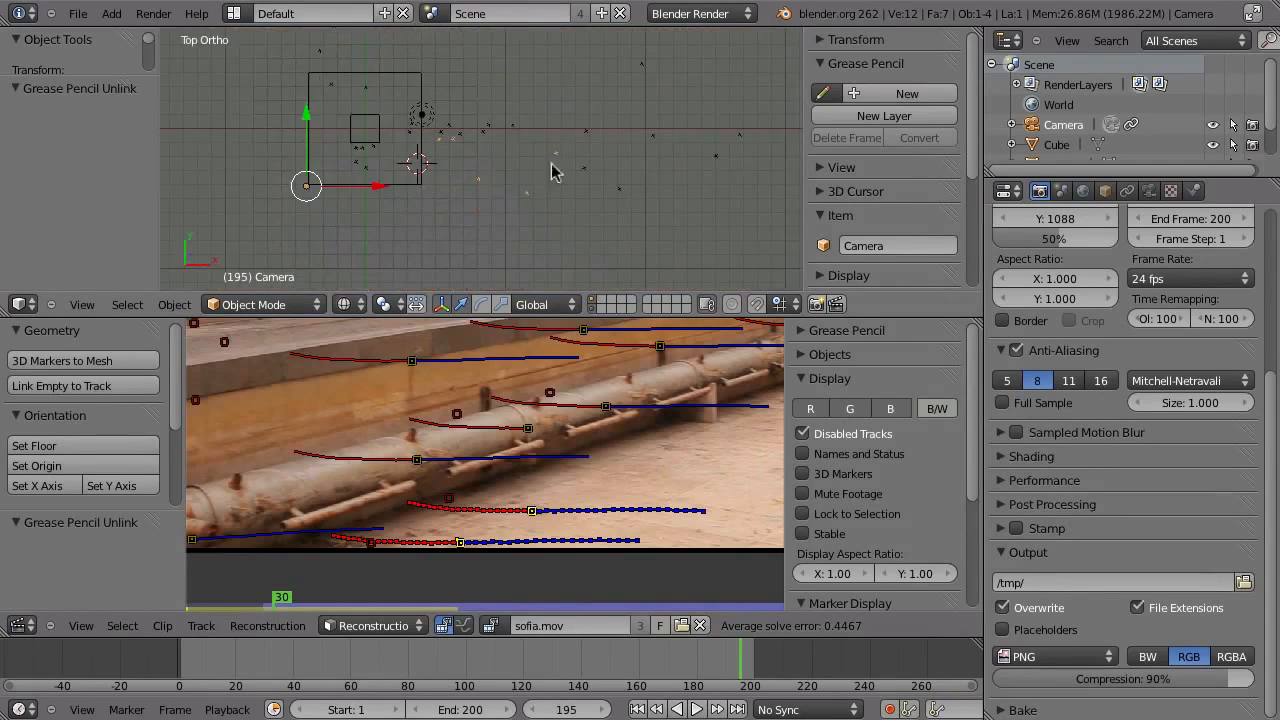
shift+middle_drag(474, 188, 437, 218)
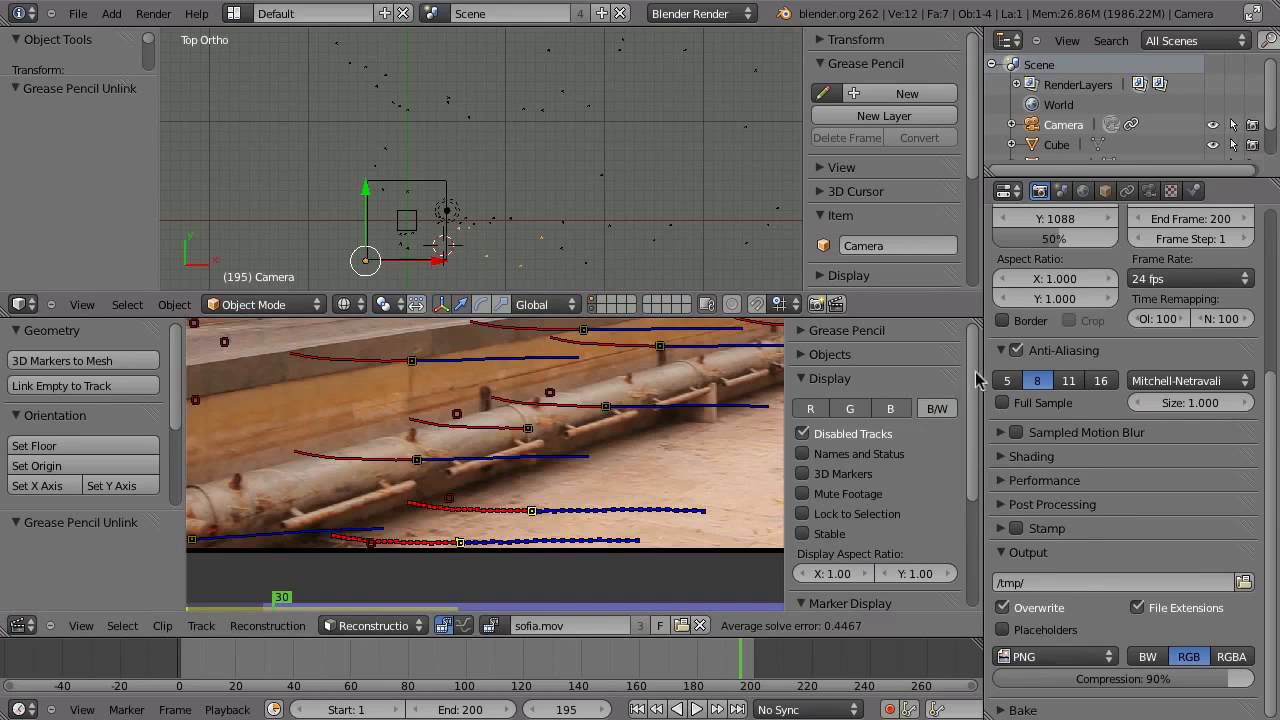
scroll(984, 383, down, 5)
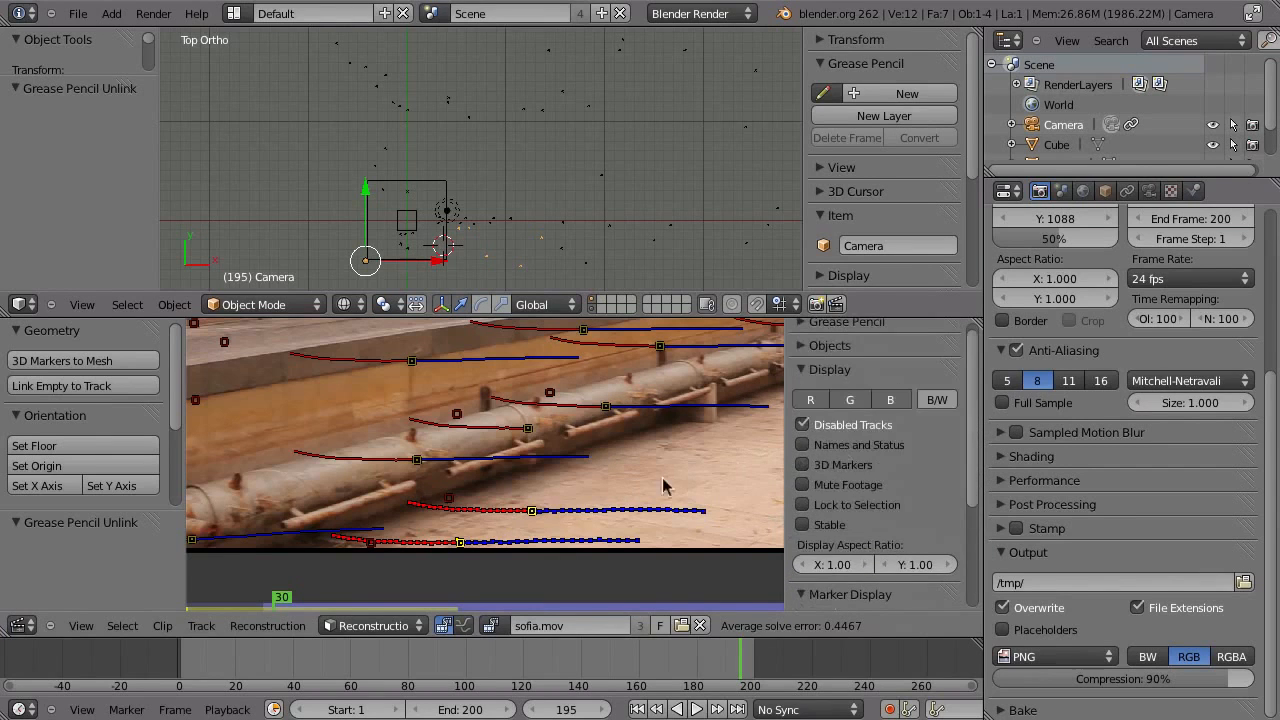
key(Tab)
scroll(968, 400, down, 5)
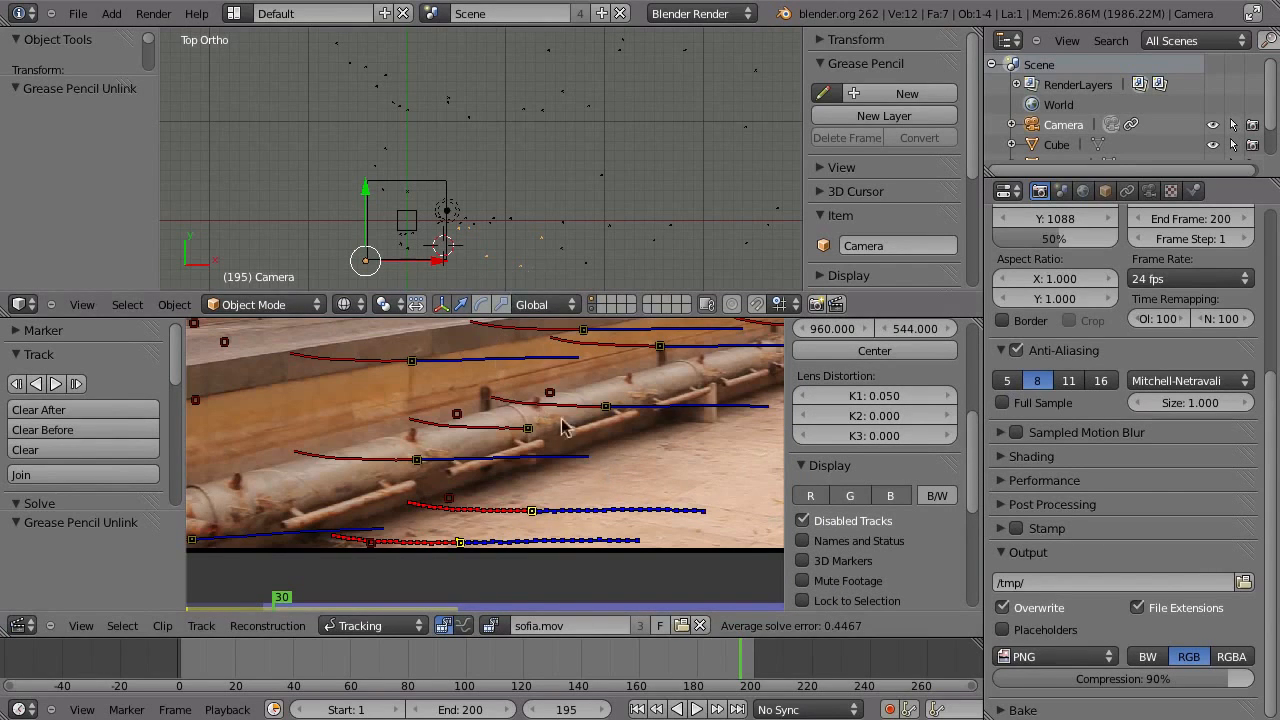
scroll(876, 398, up, 2)
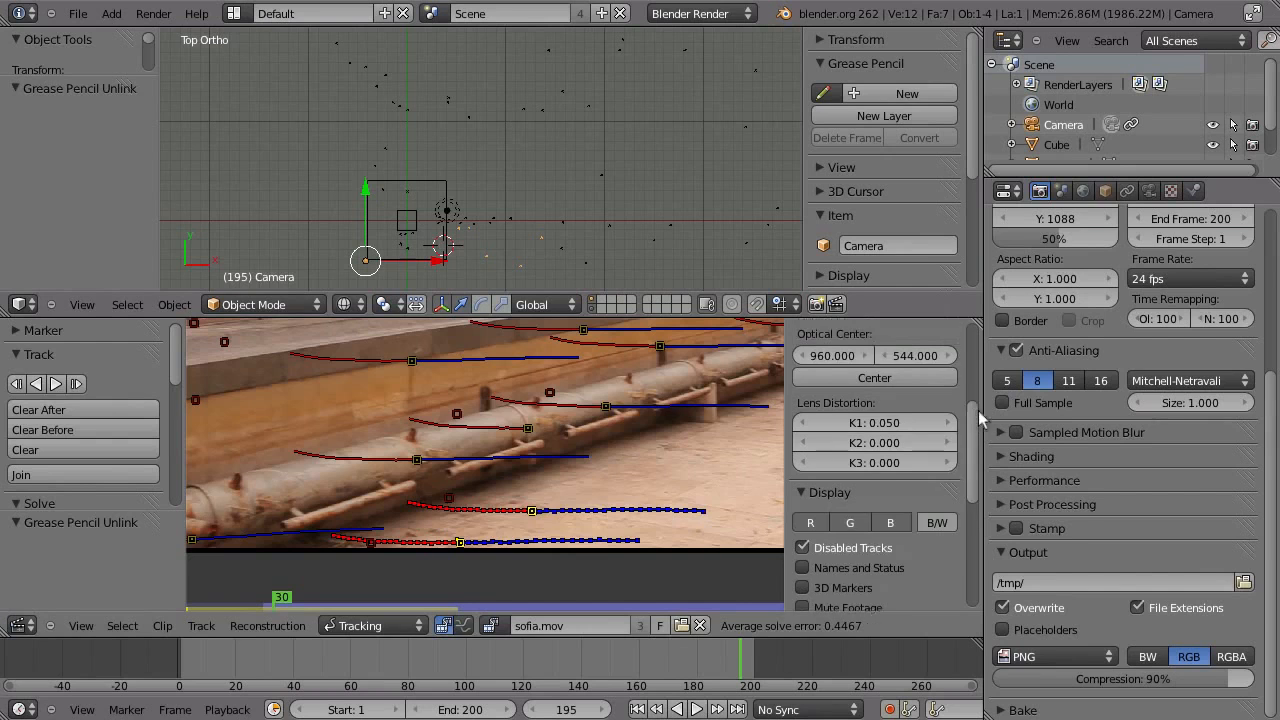
scroll(876, 398, up, 4)
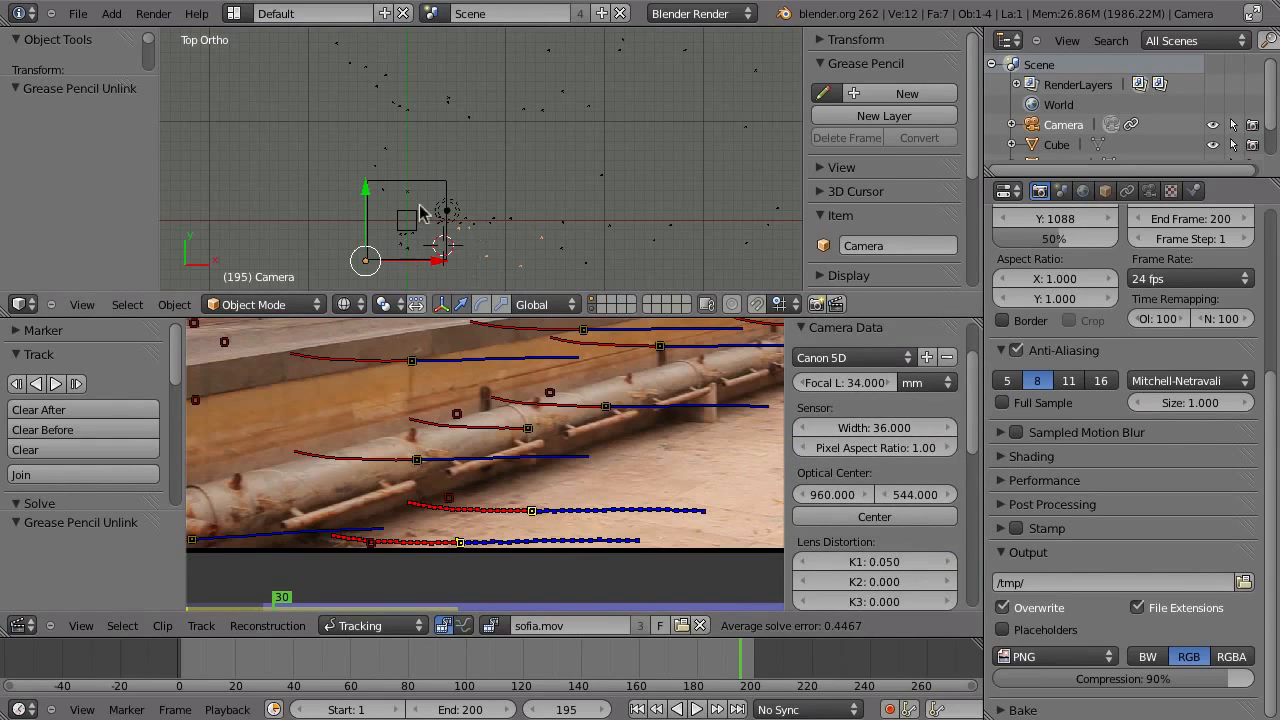
scroll(397, 204, up, 3)
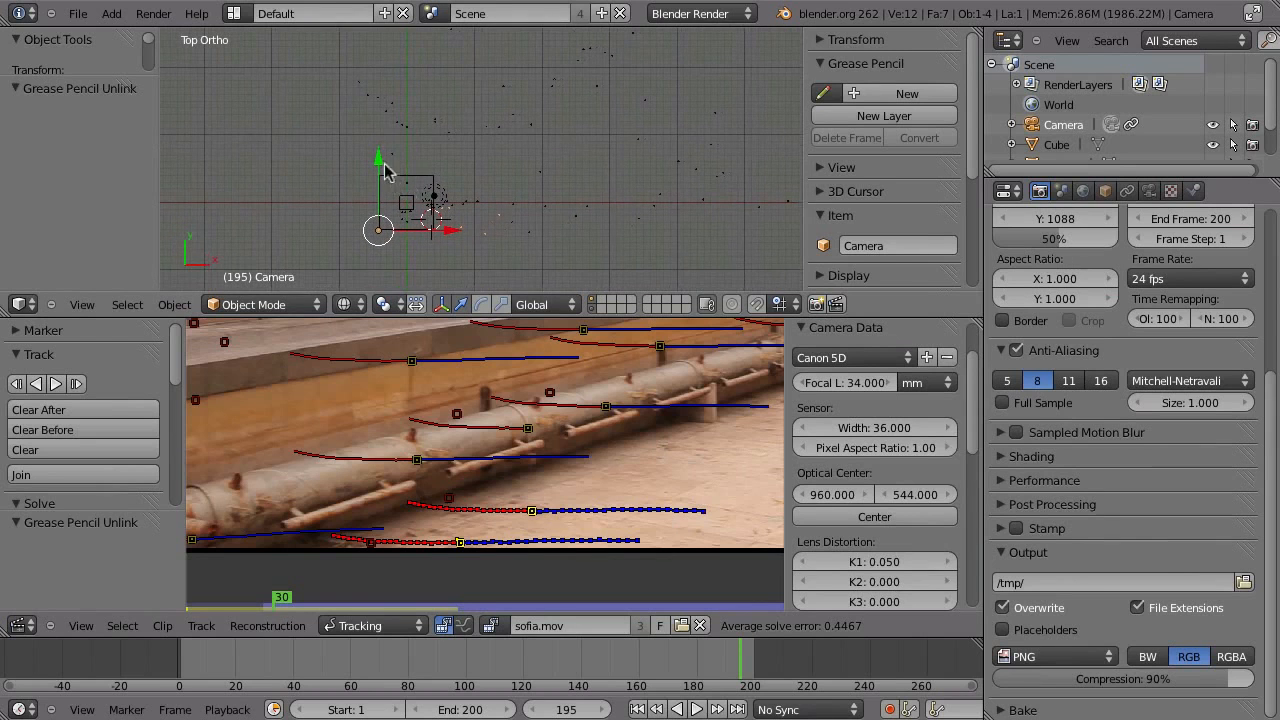
scroll(397, 158, down, 3)
shift+middle_drag(447, 202, 489, 126)
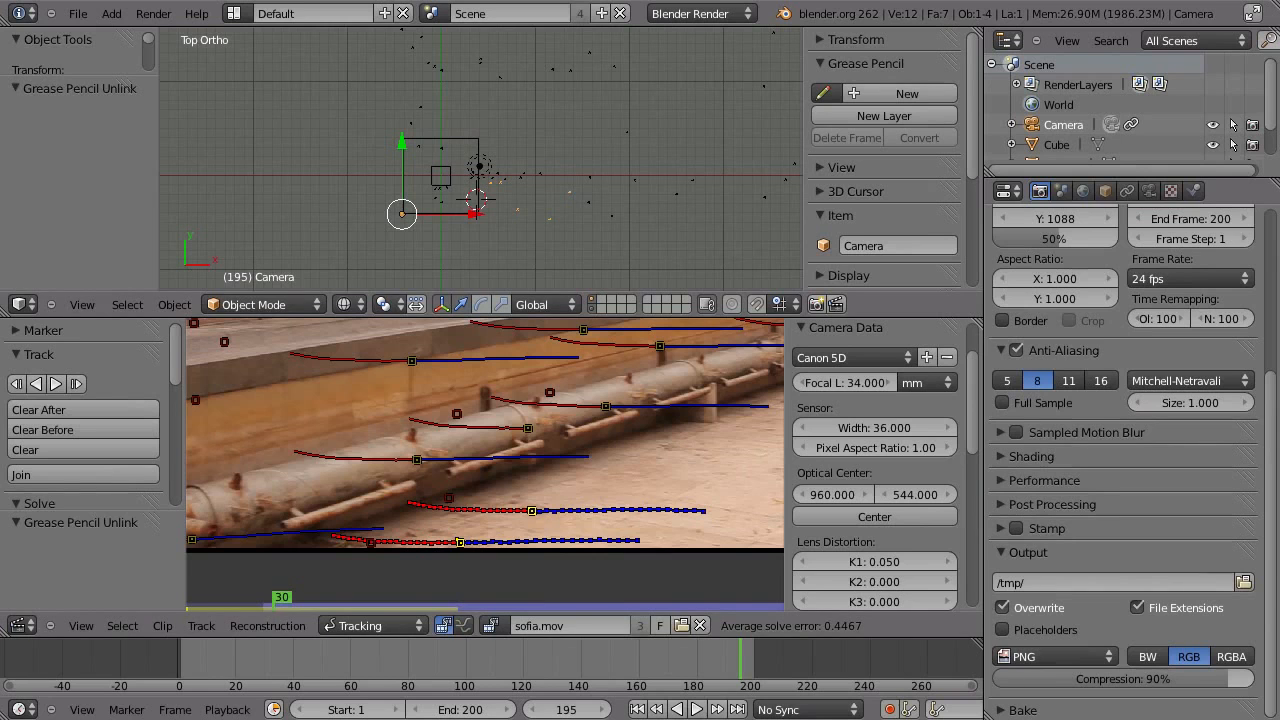
- Select and delete all tracks in the enlarged clip editor
key(ctrl+Up)
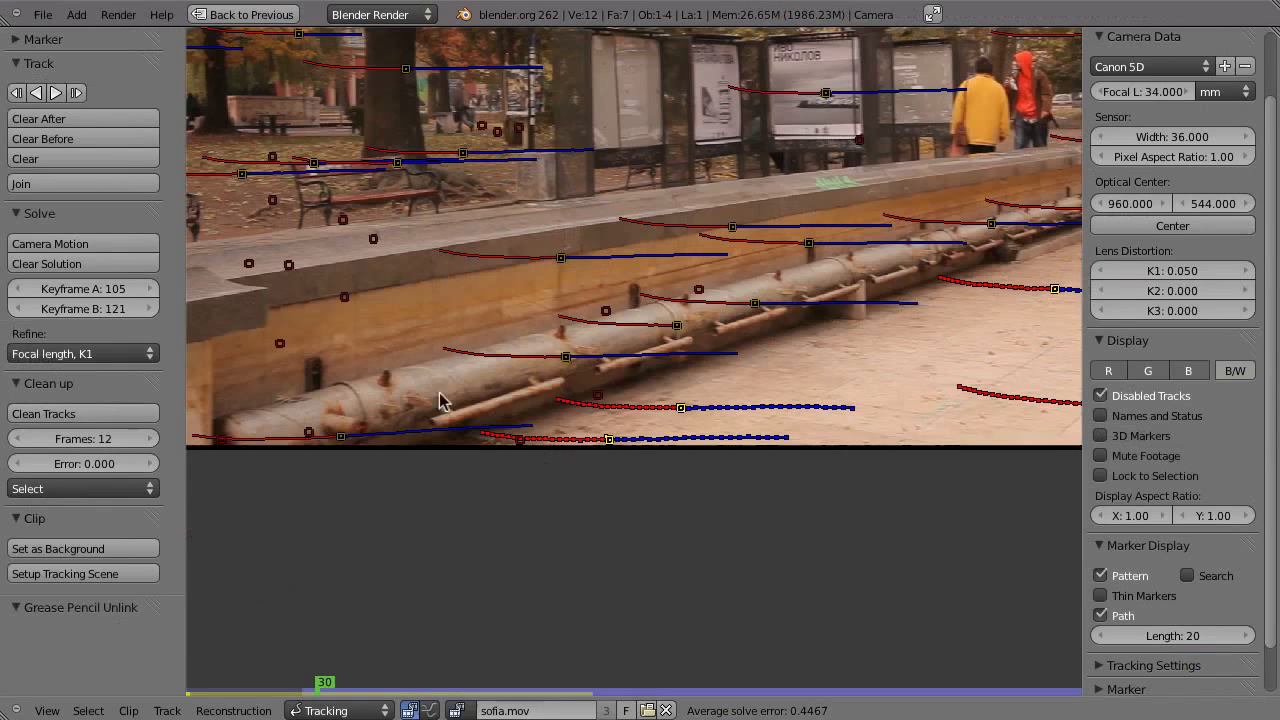
click(17, 40)
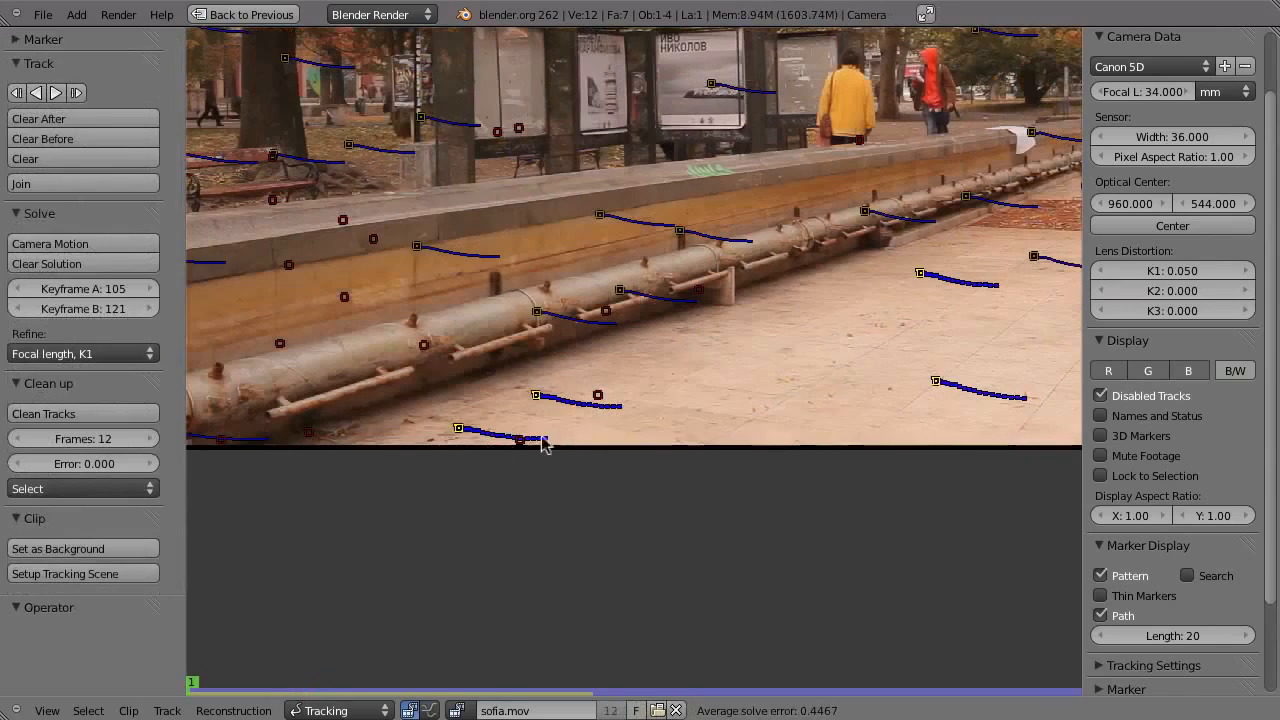
key(a)
key(a)
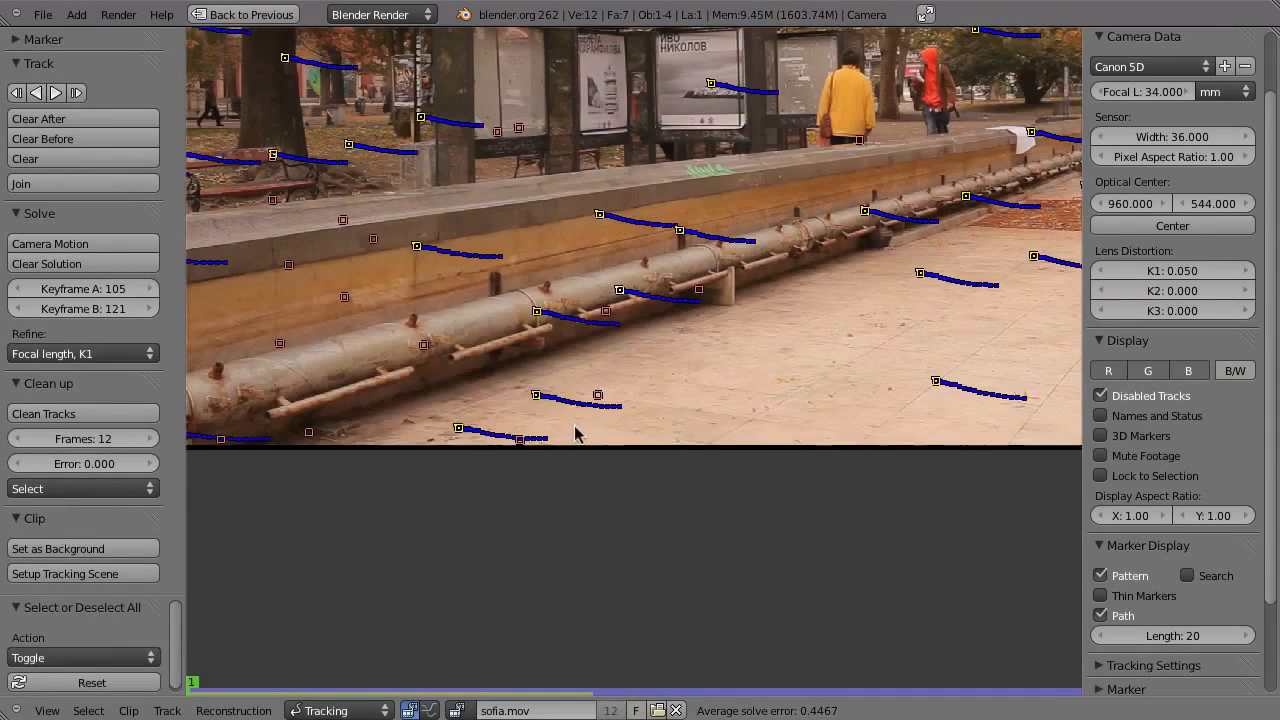
key(x)
click(660, 436)
ctrl+middle_drag(644, 440, 566, 466)
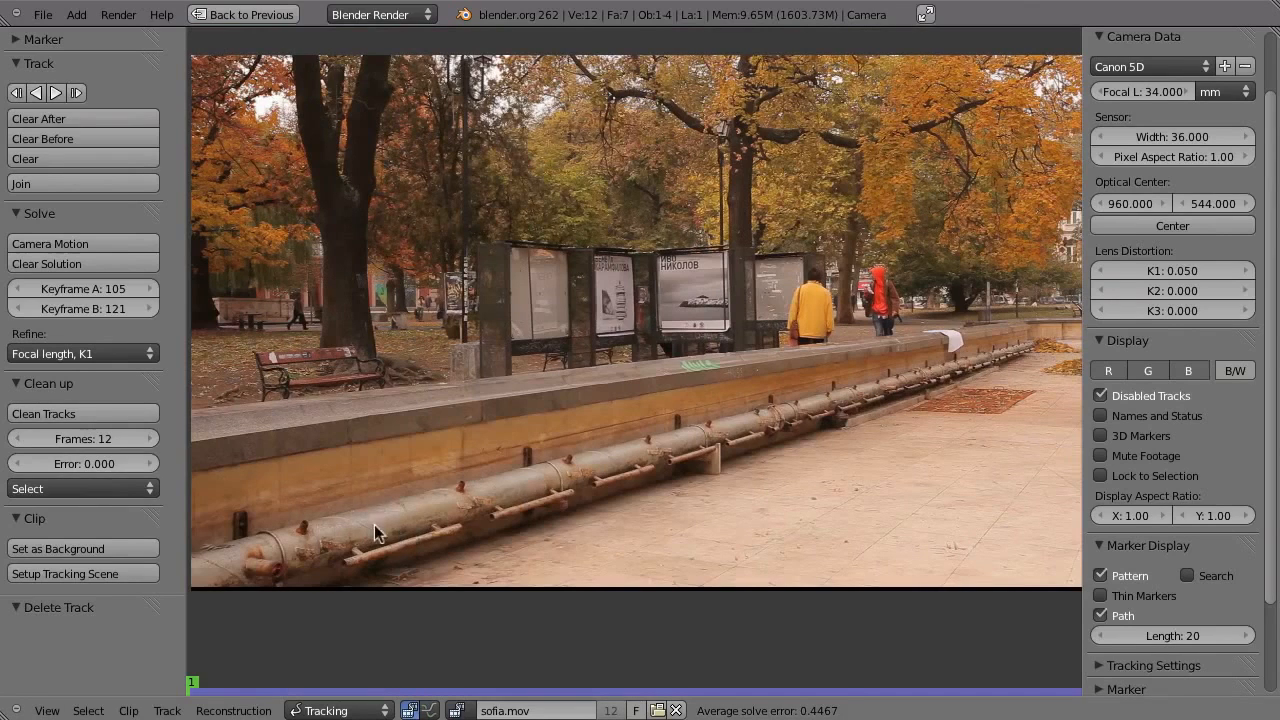
- Add a tracking marker on the rusty stub on top of the pipe at its near end
middle_drag(374, 524, 405, 492)
right_drag(371, 503, 363, 510)
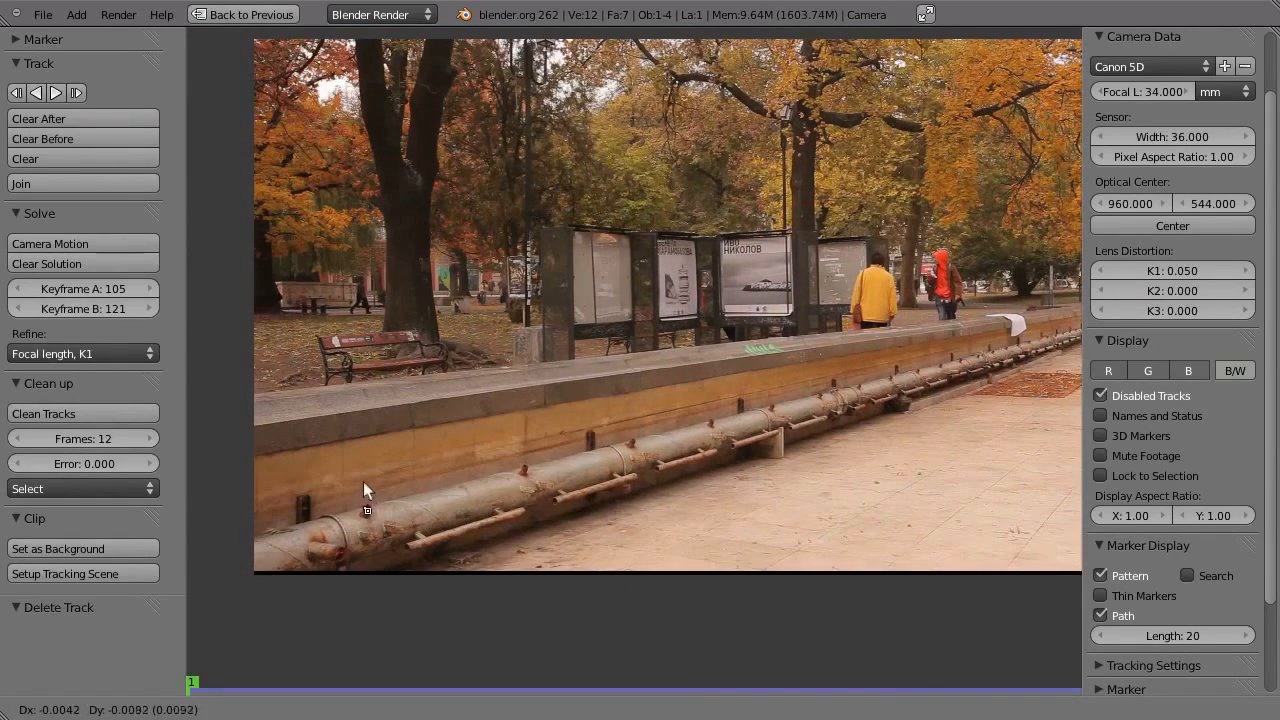
ctrl+drag(363, 481, 365, 483)
scroll(340, 600, up, 4)
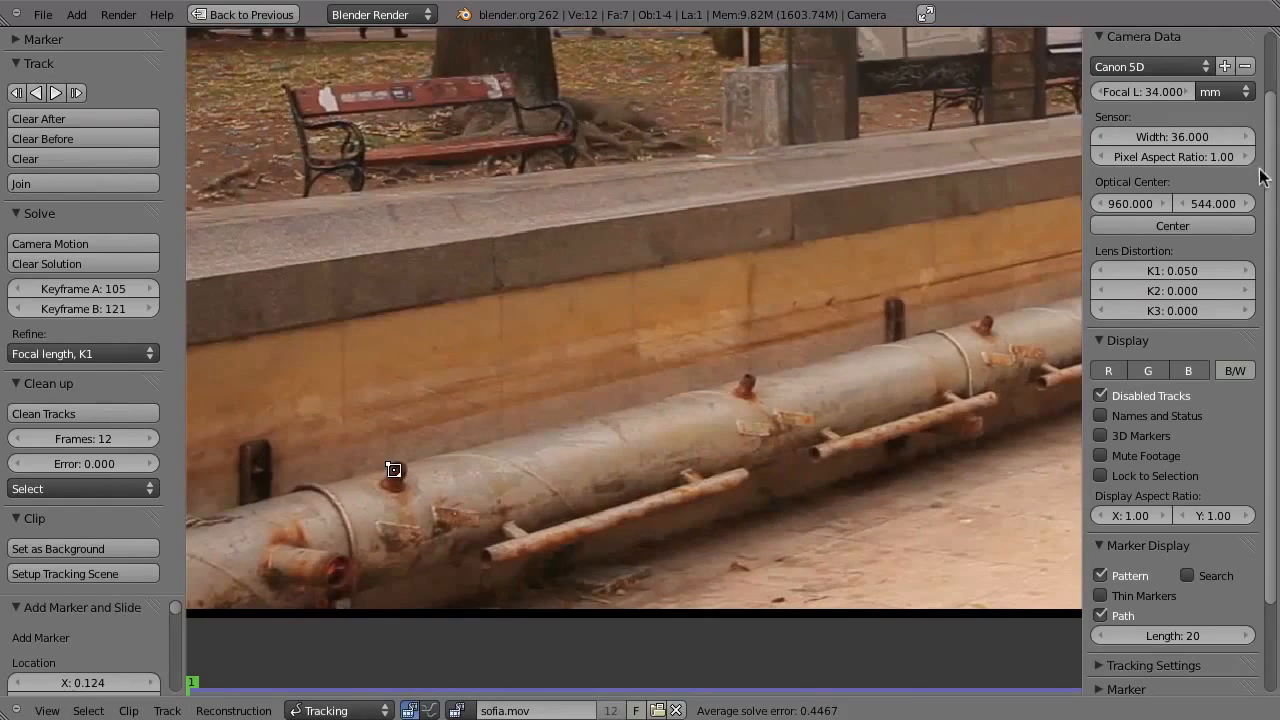
- Show and enlarge the track preview, then fine-position the marker on the tip of the pipe stub
scroll(1260, 176, up, 3)
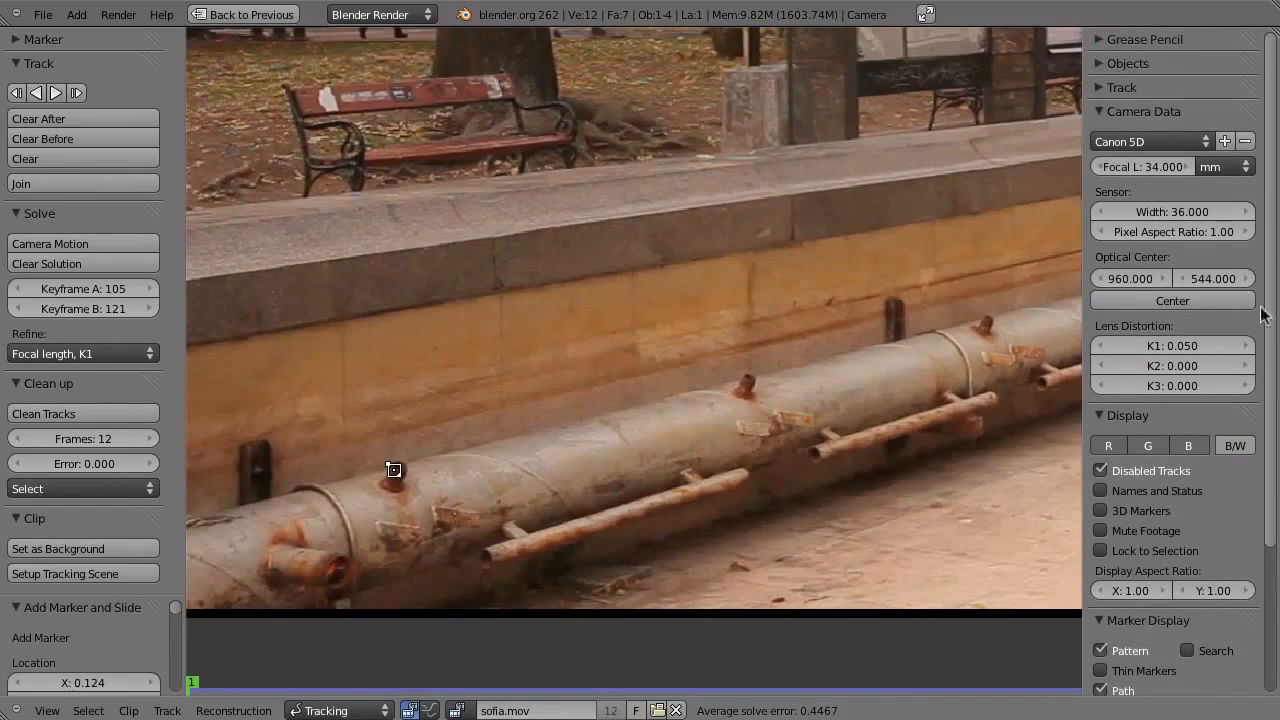
click(1108, 90)
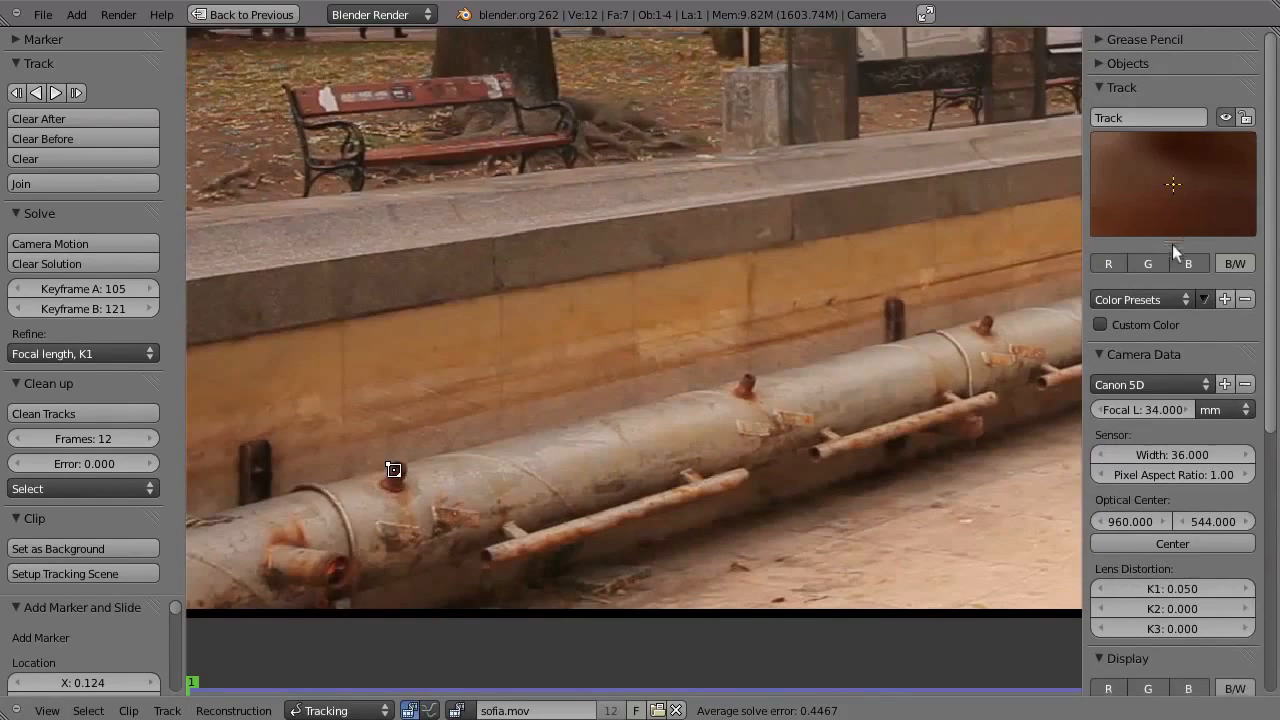
drag(1173, 244, 1173, 289)
key(g)
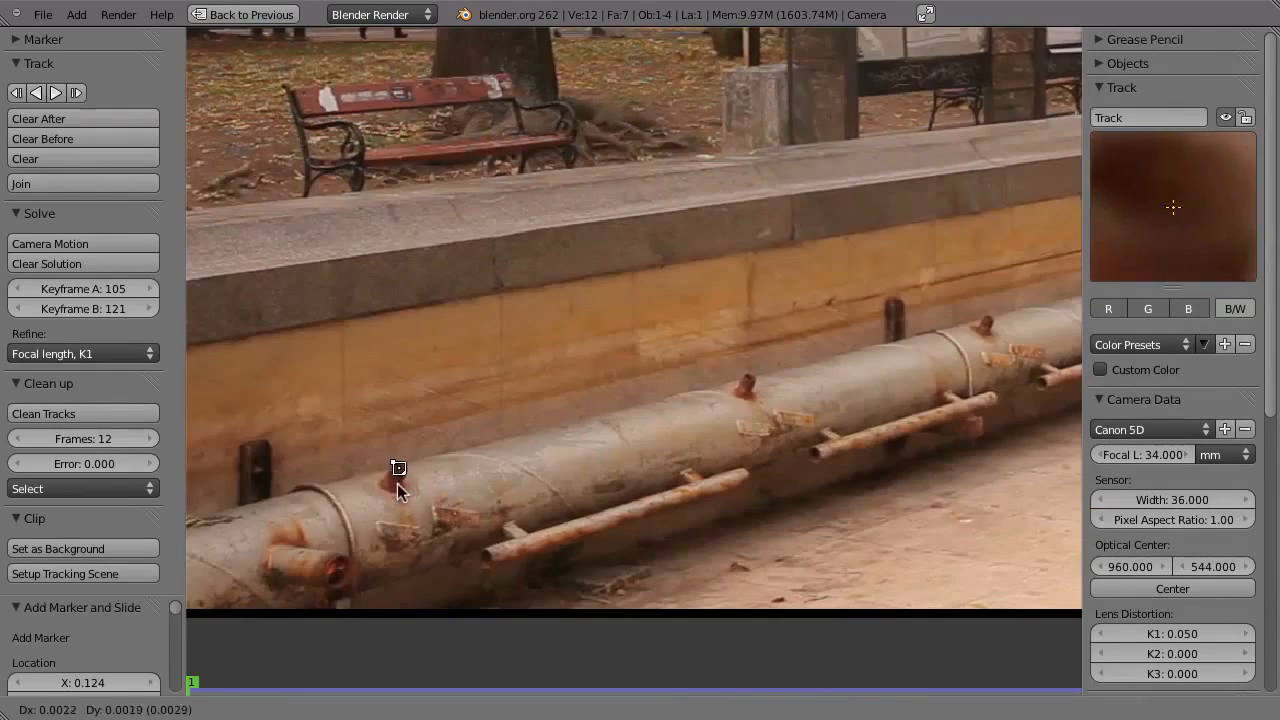
click(397, 462)
- Add five more markers on stubs along the top of the pipe, working toward its far end
ctrl+click(750, 374)
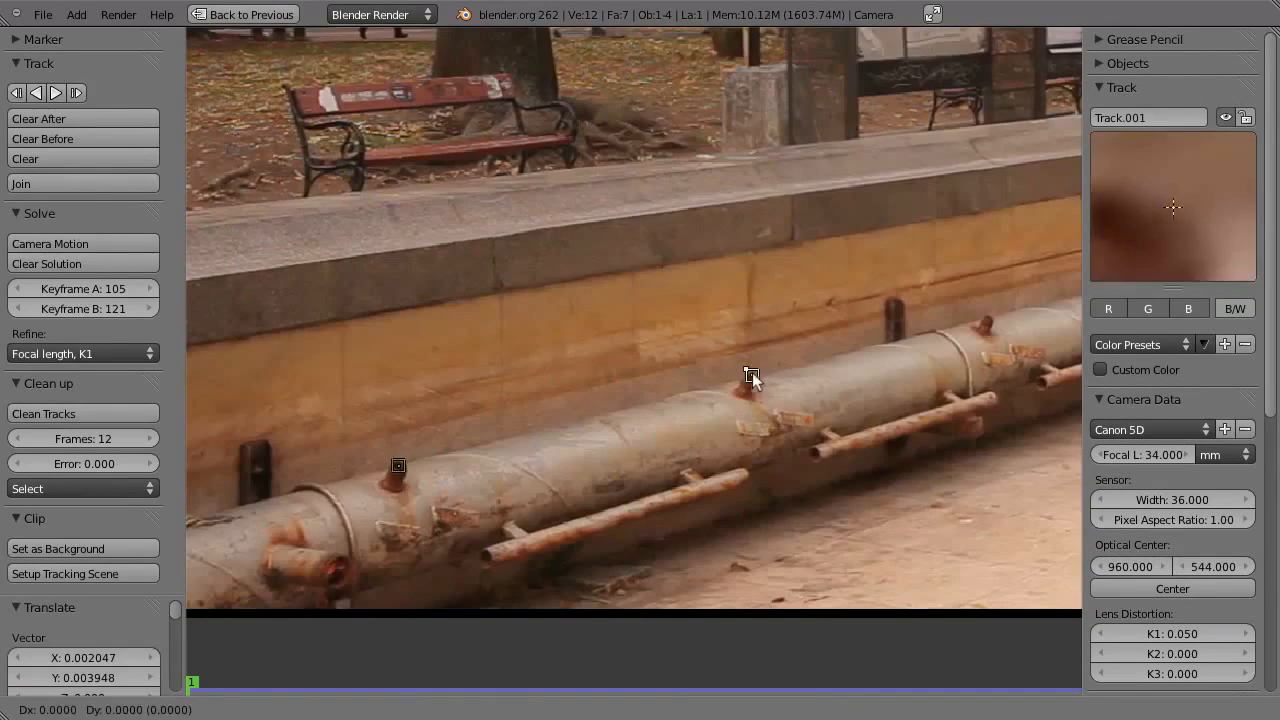
middle_drag(860, 380, 670, 420)
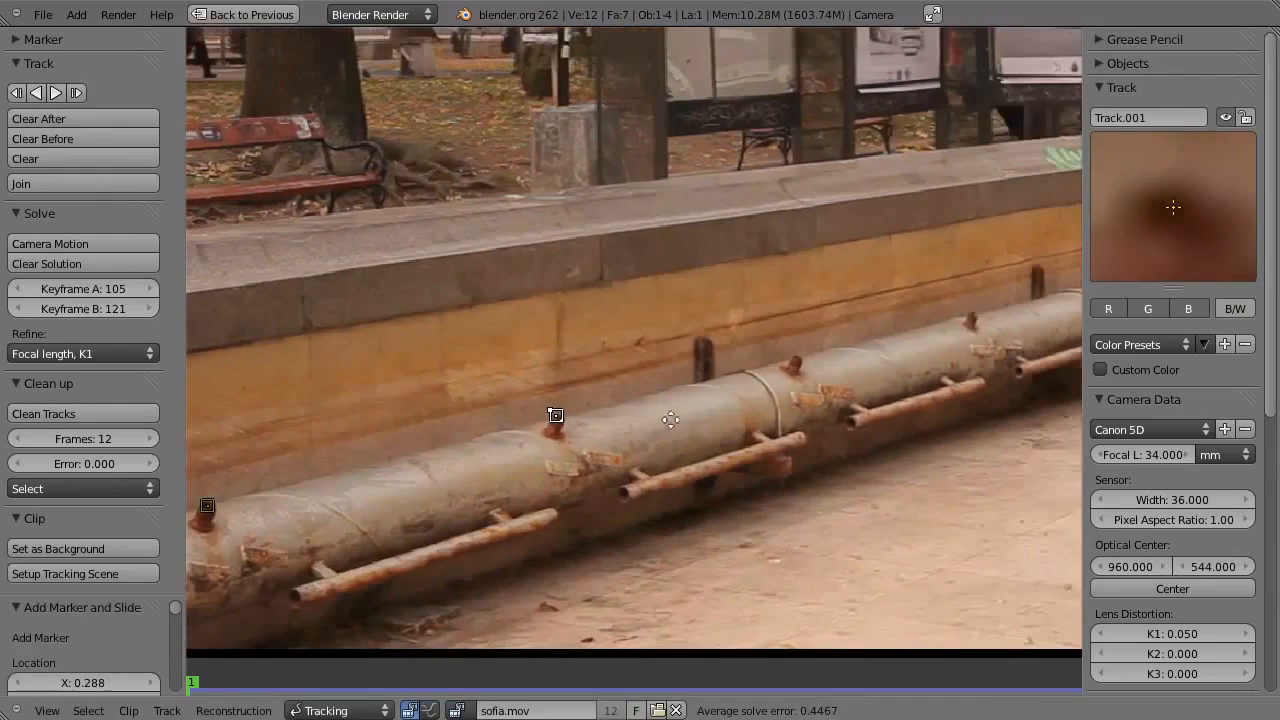
ctrl+click(795, 358)
middle_drag(923, 362, 583, 420)
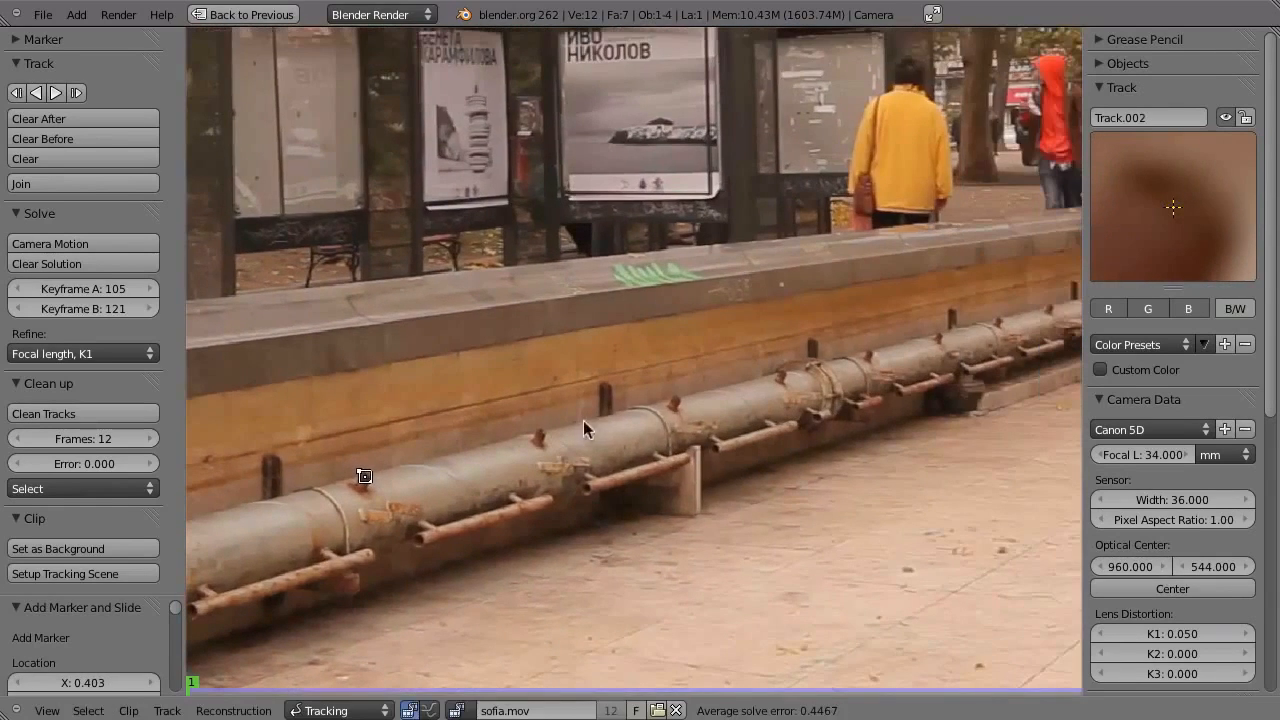
ctrl+click(678, 400)
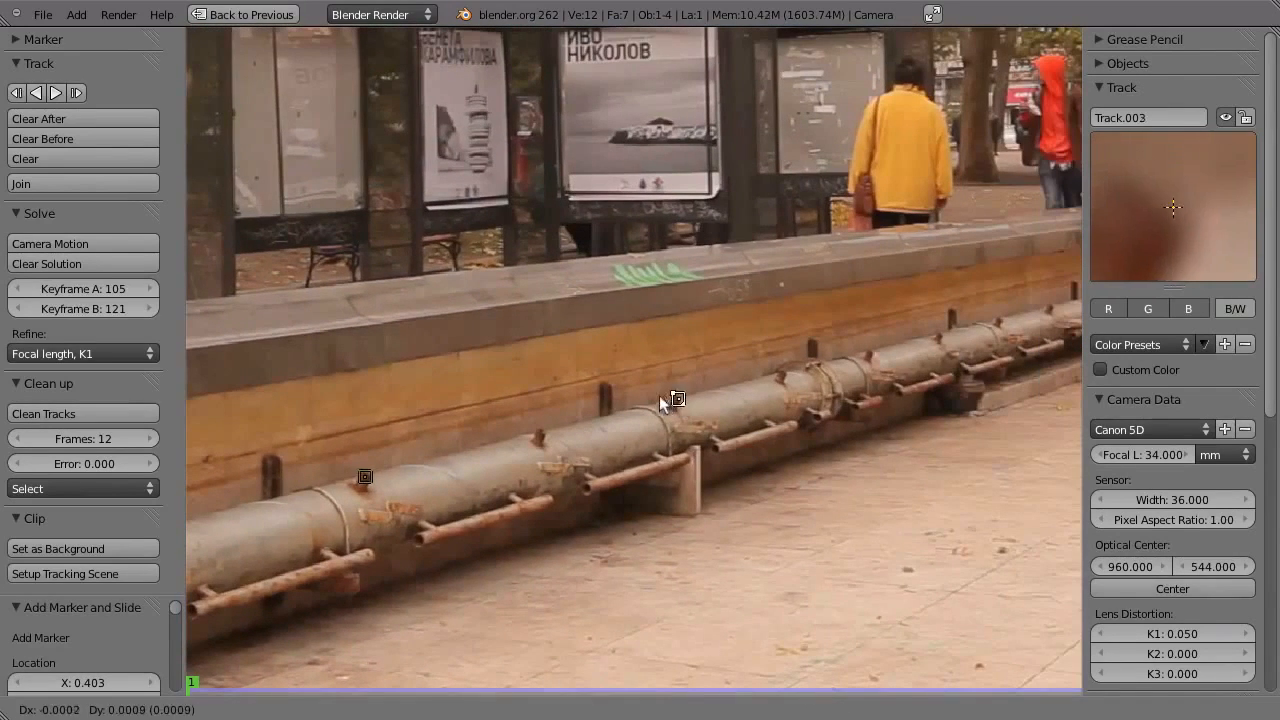
ctrl+click(866, 350)
middle_drag(881, 374, 657, 405)
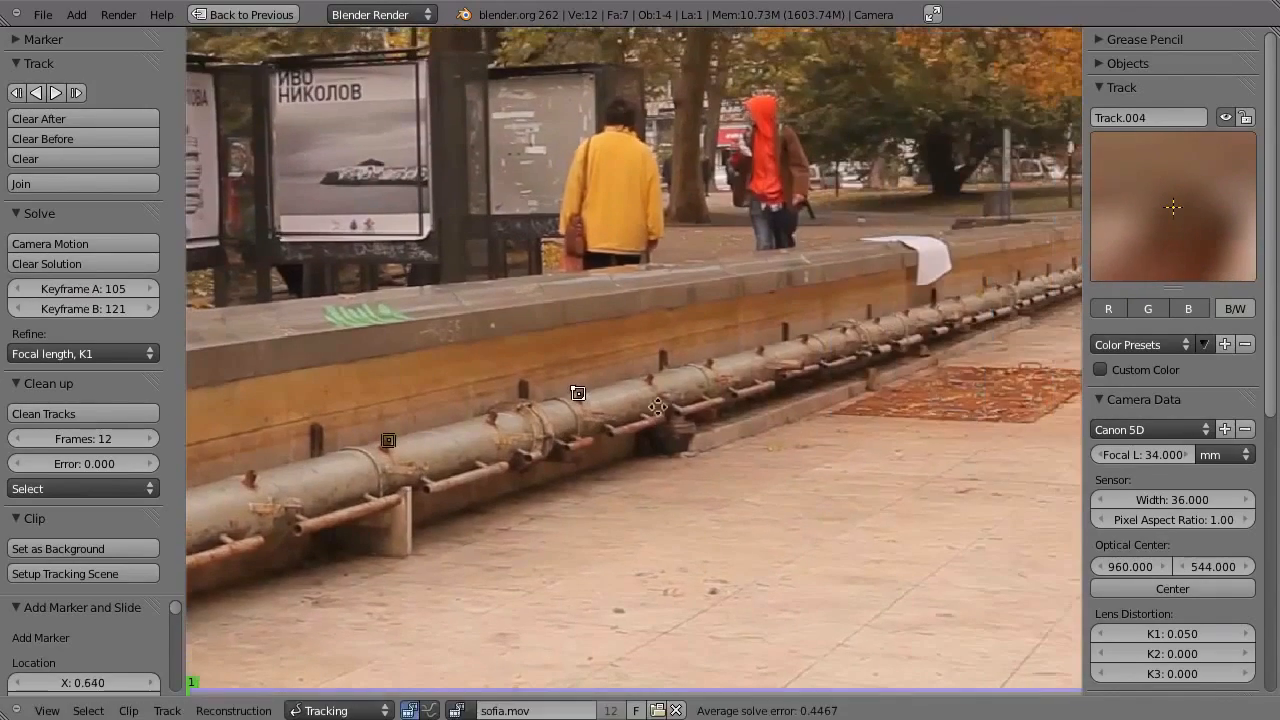
ctrl+click(754, 347)
- Add two tracking markers on spots on the pavement and one at the foot of the pipe's concrete support
scroll(750, 348, down, 2)
mouse_move(848, 398)
middle_down()
mouse_move(904, 390)
mouse_move(789, 418)
mouse_move(690, 405)
middle_up()
scroll(871, 391, up, 2)
ctrl+click(823, 396)
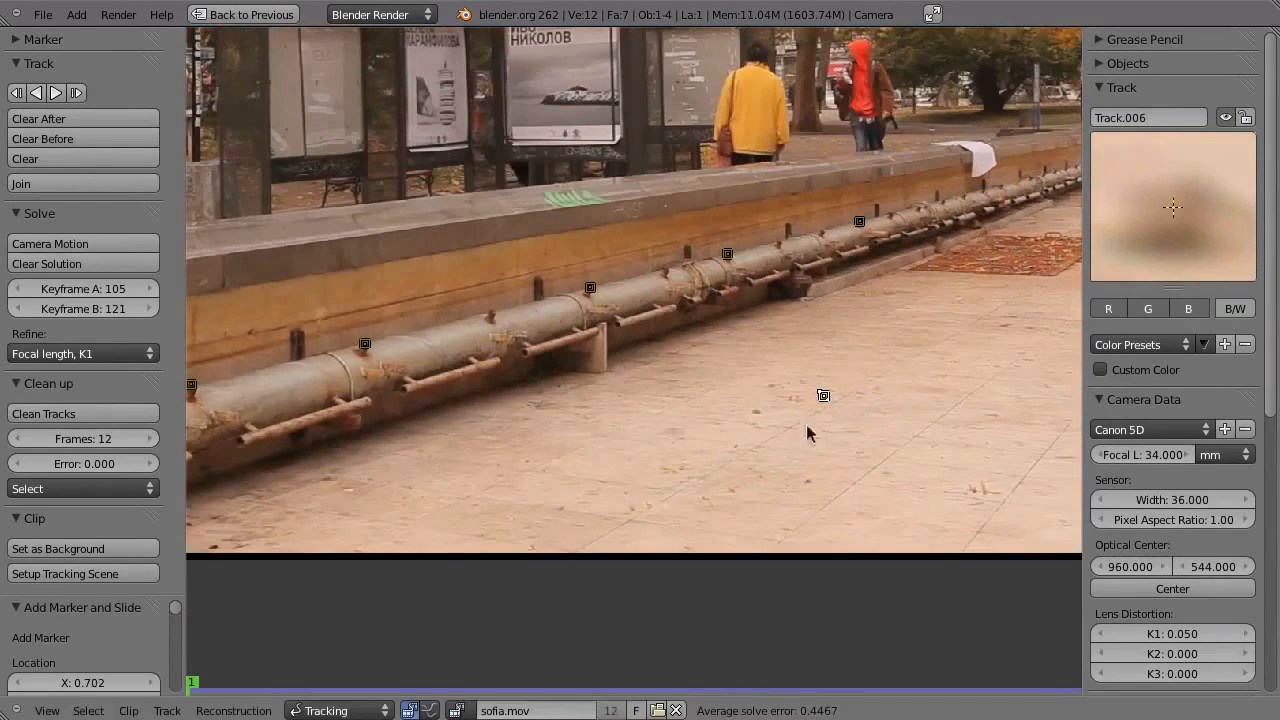
ctrl+click(755, 414)
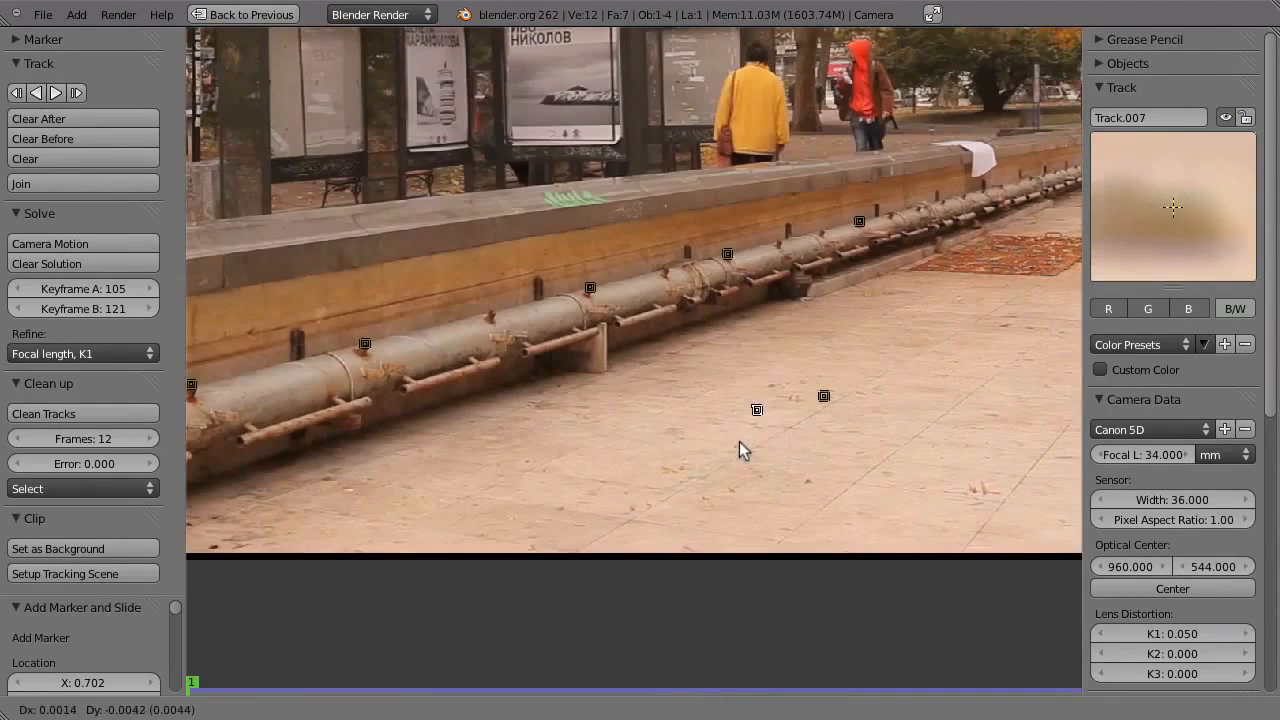
ctrl+click(604, 371)
ctrl+drag(604, 371, 589, 388)
- Add a marker on the dark speck on the pavement near the pipe's near end and select all tracks
mouse_move(589, 388)
ctrl+middle_down()
mouse_move(486, 551)
mouse_move(468, 551)
ctrl+middle_up()
ctrl+middle_drag(590, 450, 962, 306)
ctrl+middle_drag(635, 467, 585, 495)
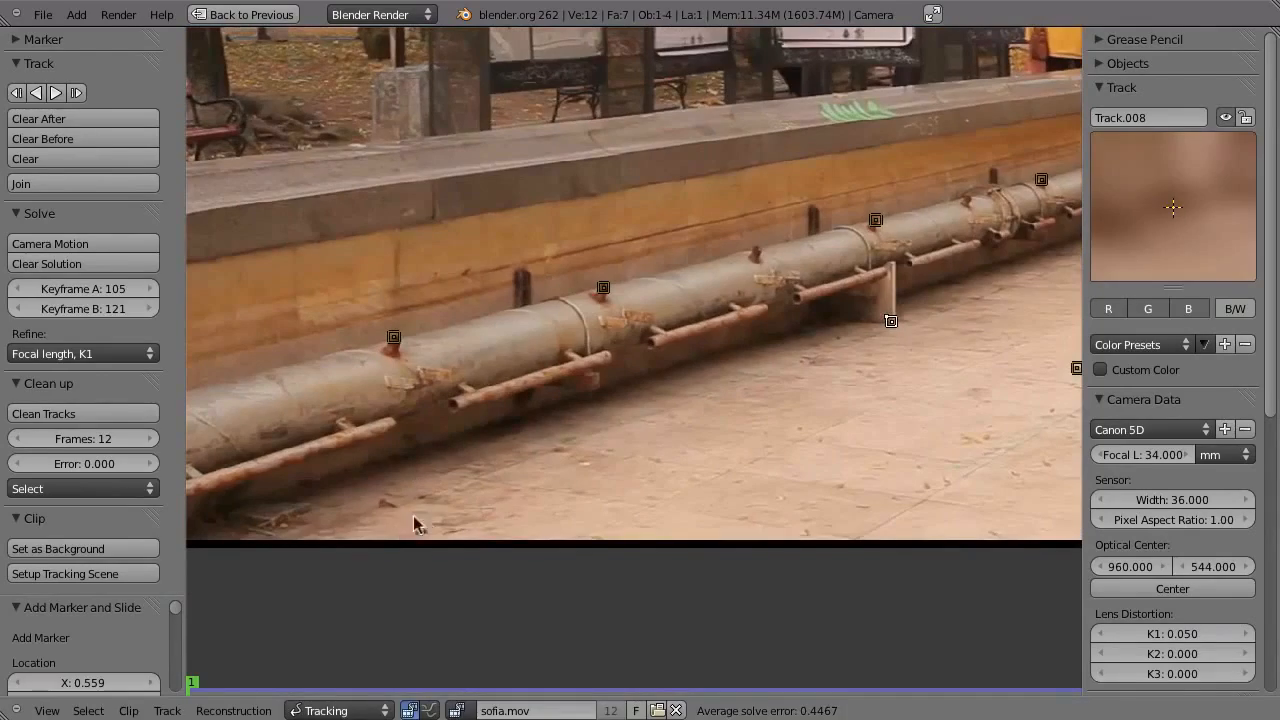
ctrl+click(390, 504)
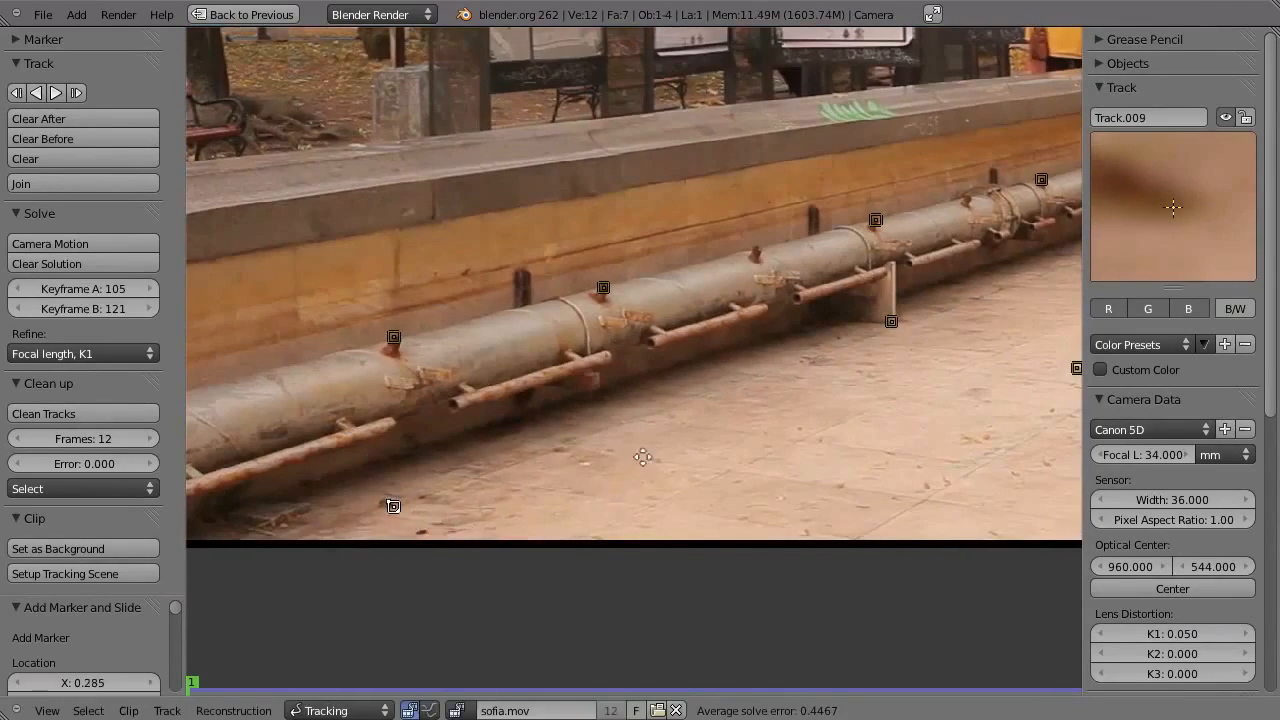
scroll(643, 457, down, 4)
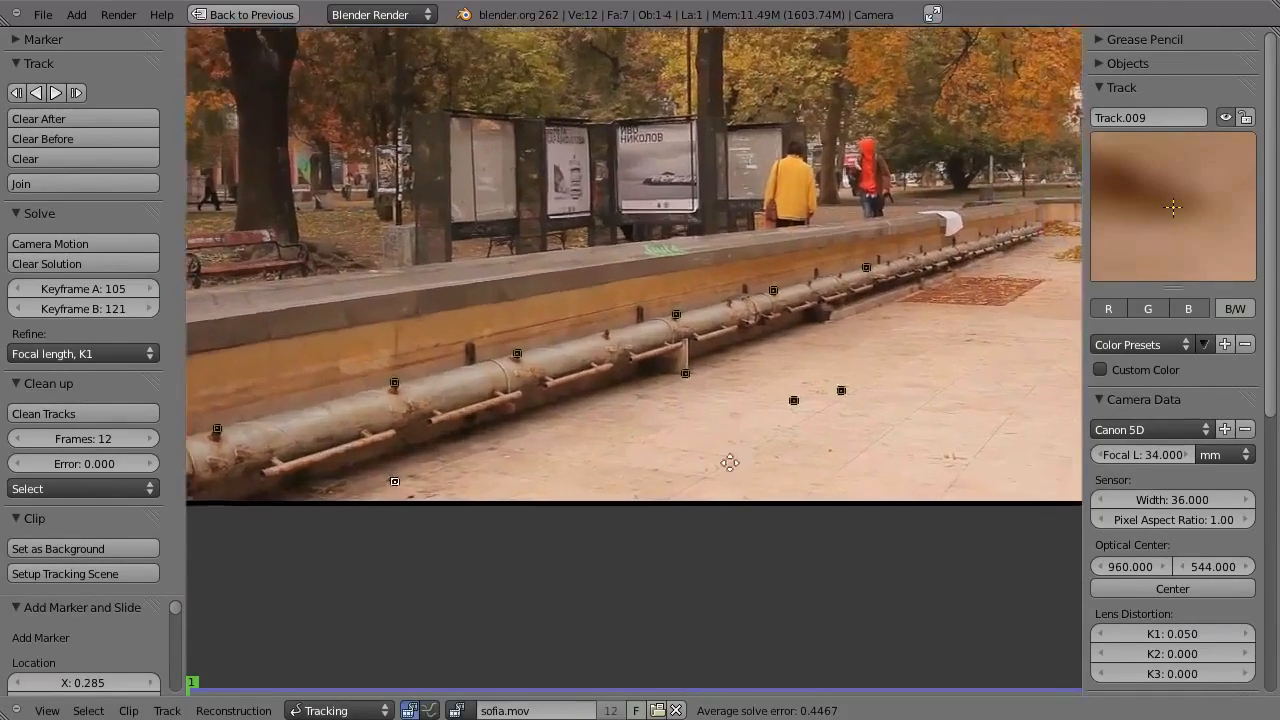
ctrl+middle_drag(730, 463, 790, 442)
middle_drag(696, 434, 831, 465)
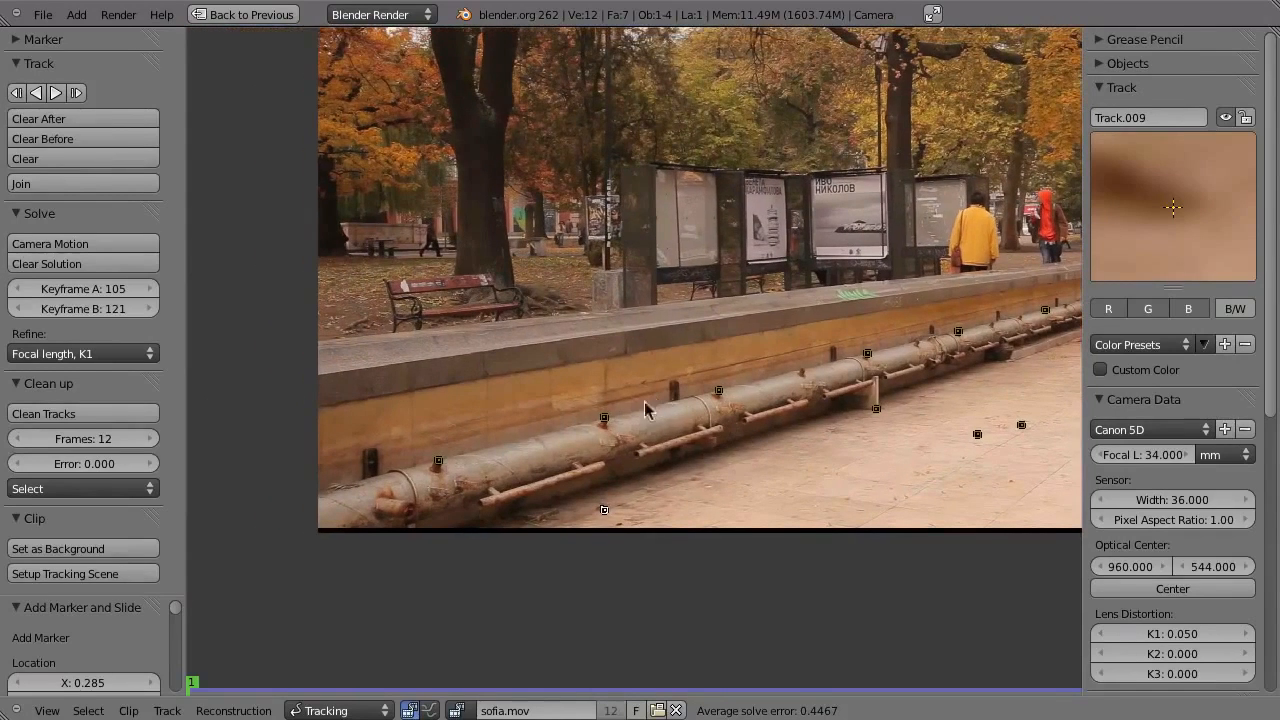
key(a)
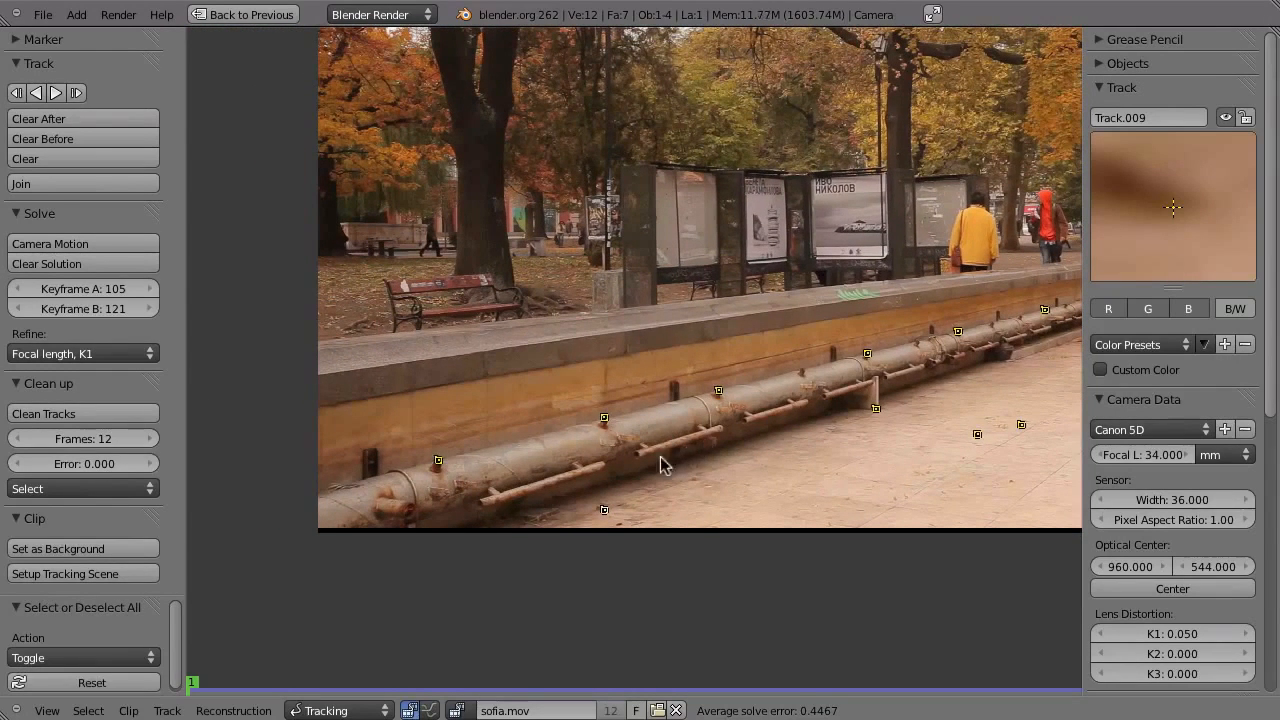
- Add two markers on the red bench's backrest, beside the large white patch and on the white patch at its far end
middle_drag(558, 336, 663, 358)
ctrl+middle_drag(498, 303, 470, 452)
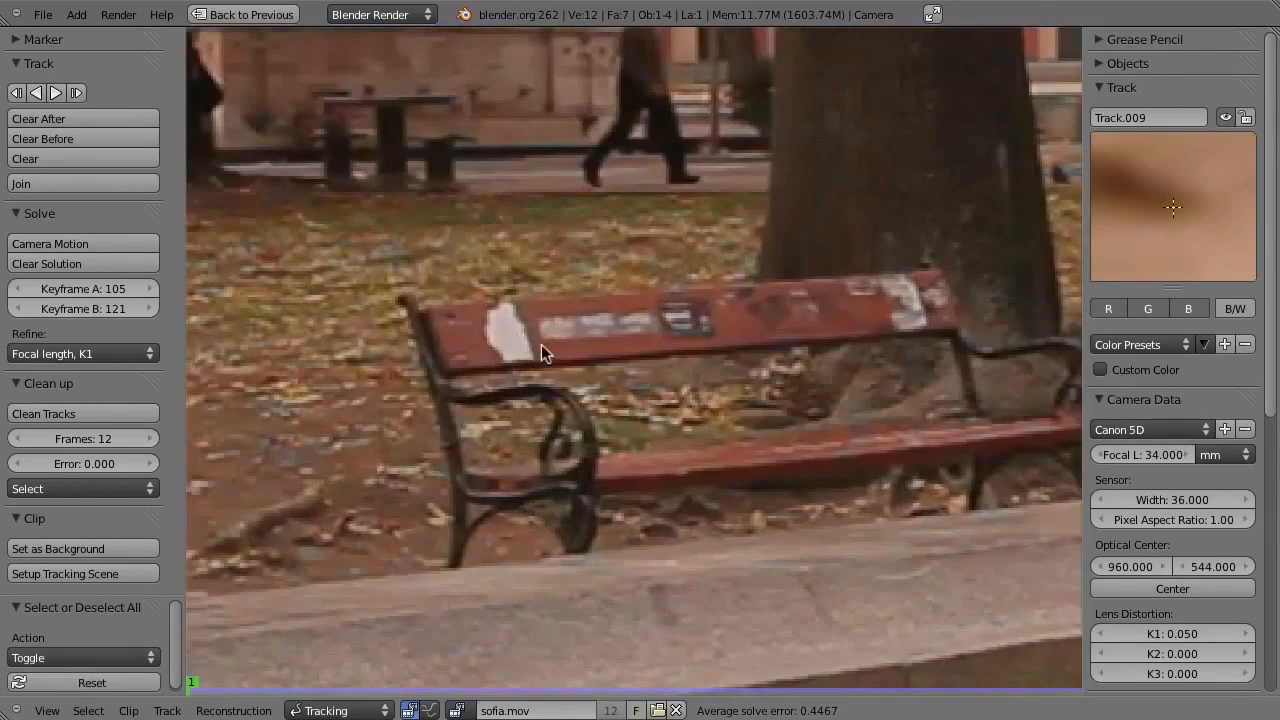
ctrl+click(534, 357)
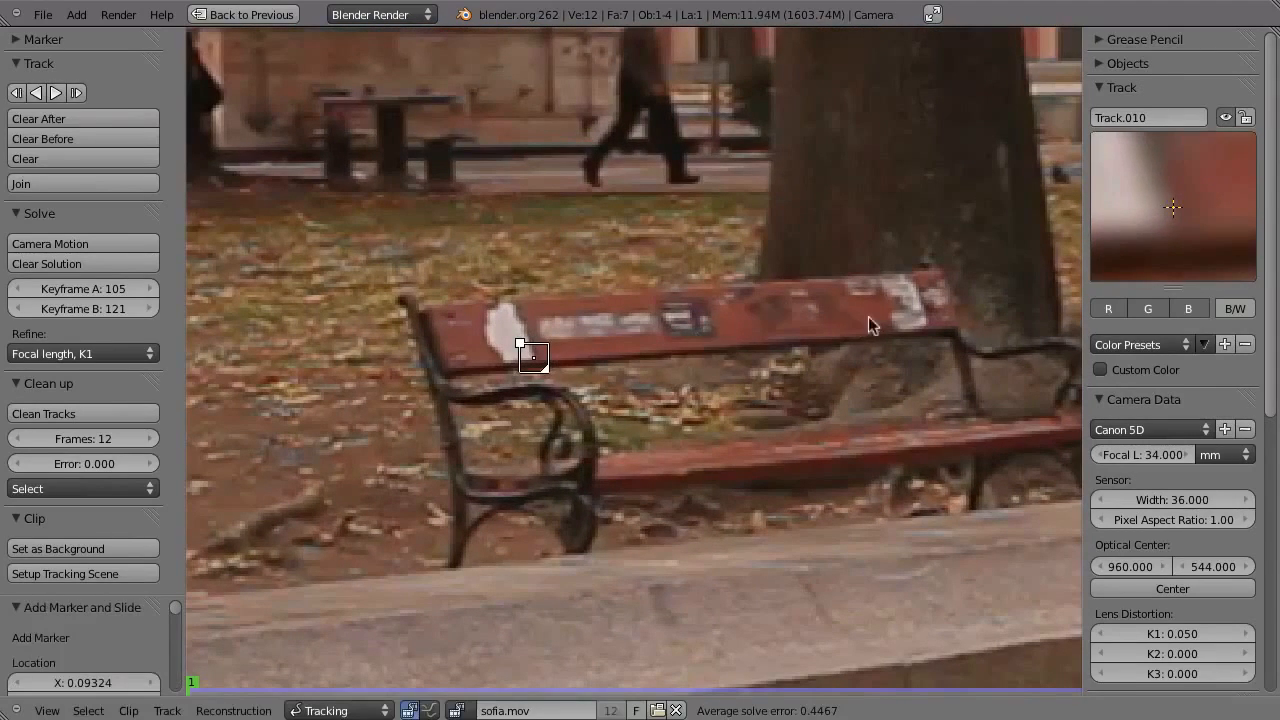
ctrl+click(902, 294)
- Add a marker in the fork of the large tree trunk behind the bench
mouse_move(709, 412)
middle_down()
mouse_move(709, 503)
mouse_move(411, 540)
middle_up()
scroll(570, 490, down, 3)
middle_drag(602, 312, 628, 461)
scroll(648, 454, up, 1)
mouse_move(612, 213)
ctrl+mouse_down()
mouse_move(568, 222)
mouse_move(580, 222)
ctrl+mouse_up()
ctrl+middle_drag(630, 217, 678, 230)
- Add a marker on the small dark dot on the blank panel of the first display case
middle_drag(905, 351, 735, 324)
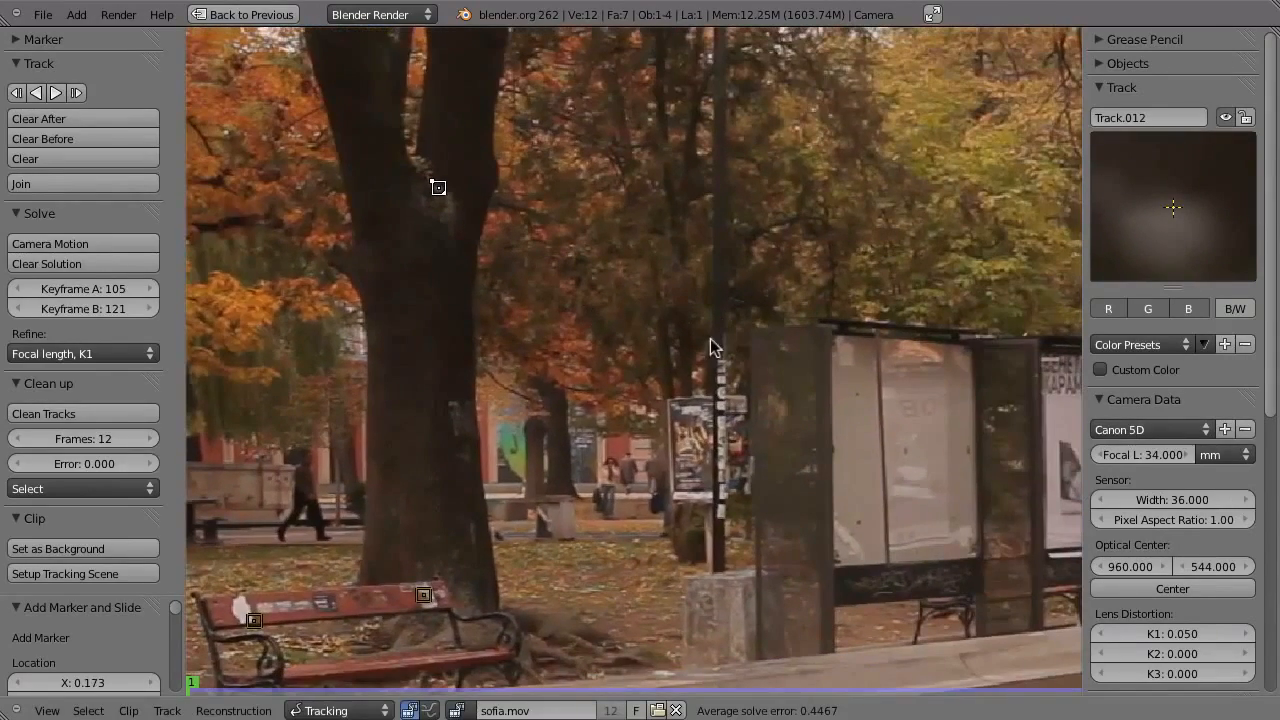
middle_drag(808, 420, 623, 406)
scroll(623, 406, up, 2)
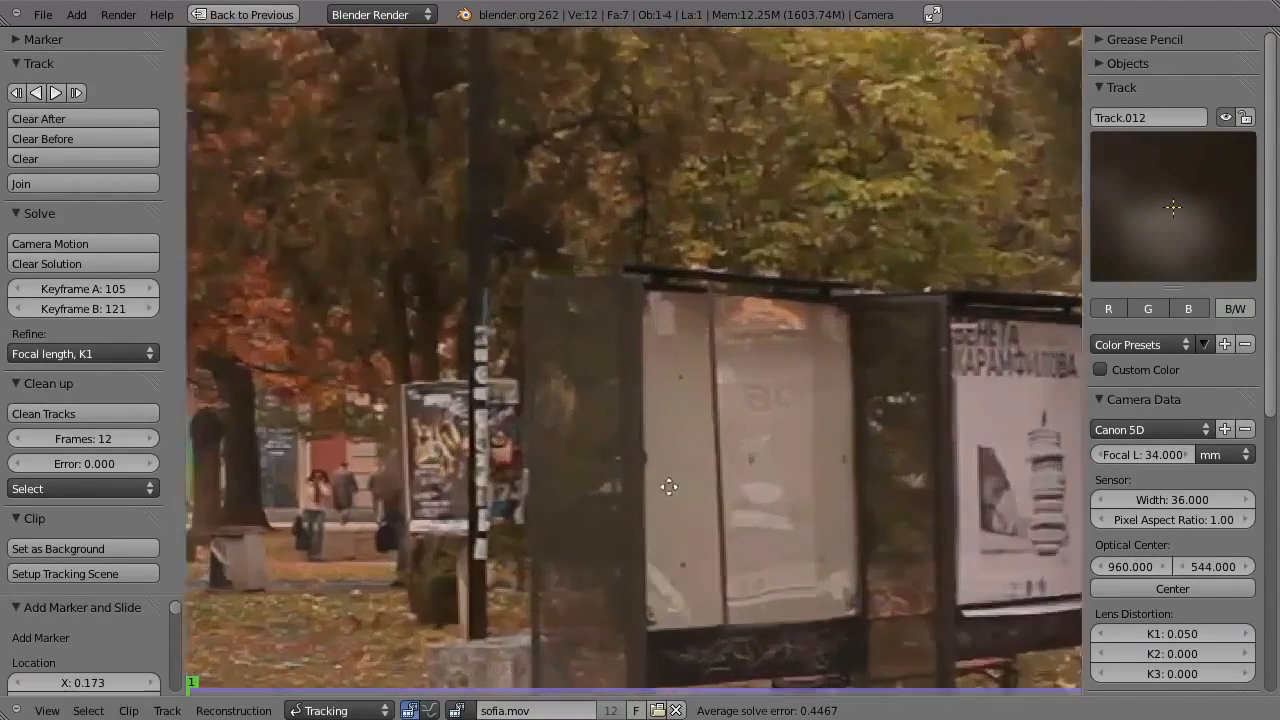
scroll(669, 487, up, 1)
ctrl+click(669, 376)
scroll(824, 446, down, 1)
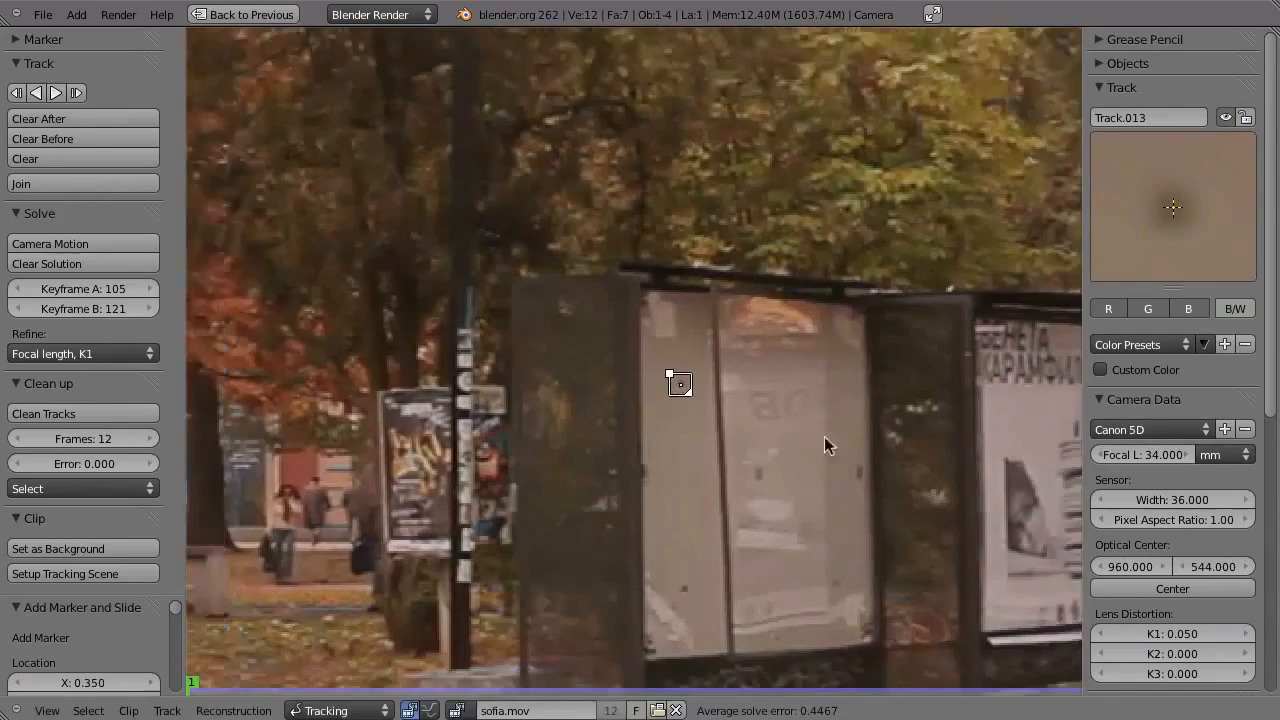
- Add three markers along the lower edges of the posters, one on the second display case and two on the third
middle_drag(824, 438, 650, 290)
ctrl+drag(896, 461, 878, 466)
mouse_move(878, 466)
middle_down()
mouse_move(607, 410)
mouse_move(452, 412)
mouse_move(365, 372)
middle_up()
scroll(607, 410, up, 1)
mouse_move(727, 383)
ctrl+mouse_down()
mouse_move(772, 372)
mouse_move(935, 268)
ctrl+mouse_up()
scroll(782, 328, down, 1)
mouse_move(770, 318)
middle_down()
mouse_move(675, 307)
mouse_move(744, 339)
middle_up()
mouse_move(755, 388)
ctrl+mouse_down()
mouse_move(722, 424)
mouse_move(758, 338)
ctrl+mouse_up()
- Add two markers on the concrete ledge, one just past the green graffiti and one on its lower edge toward the near end
scroll(765, 391, down, 3)
middle_drag(750, 392, 784, 348)
ctrl+drag(795, 413, 788, 414)
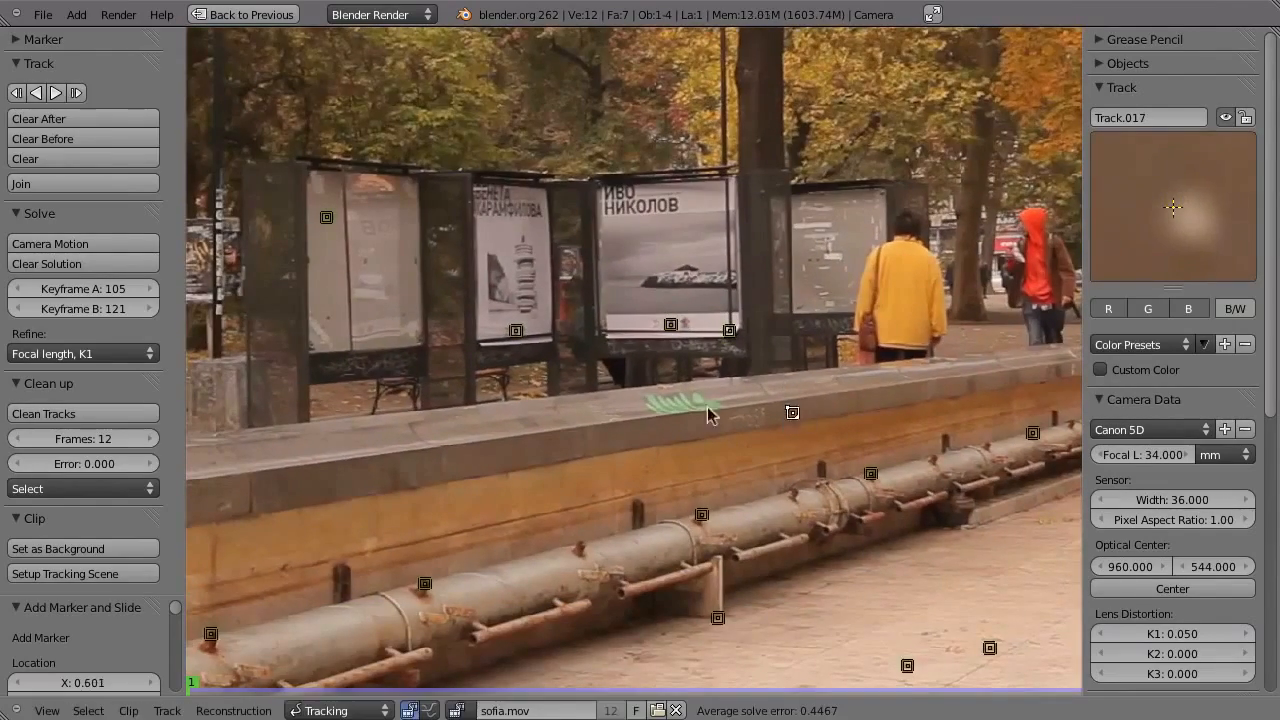
scroll(788, 414, down, 2)
scroll(880, 400, up, 4)
scroll(877, 398, down, 1)
middle_drag(679, 462, 931, 445)
mouse_move(725, 468)
middle_down()
mouse_move(1024, 427)
mouse_move(831, 451)
mouse_move(1017, 408)
middle_up()
scroll(673, 475, down, 2)
ctrl+middle_drag(765, 465, 710, 521)
ctrl+drag(893, 464, 809, 473)
- Select all markers and track them forward through the footage
mouse_move(566, 462)
ctrl+middle_down()
mouse_move(614, 437)
mouse_move(363, 540)
ctrl+middle_up()
mouse_move(652, 470)
ctrl+middle_down()
mouse_move(689, 451)
mouse_move(554, 494)
ctrl+middle_up()
ctrl+middle_drag(602, 445, 634, 423)
middle_drag(708, 444, 643, 417)
key(a)
key(a)
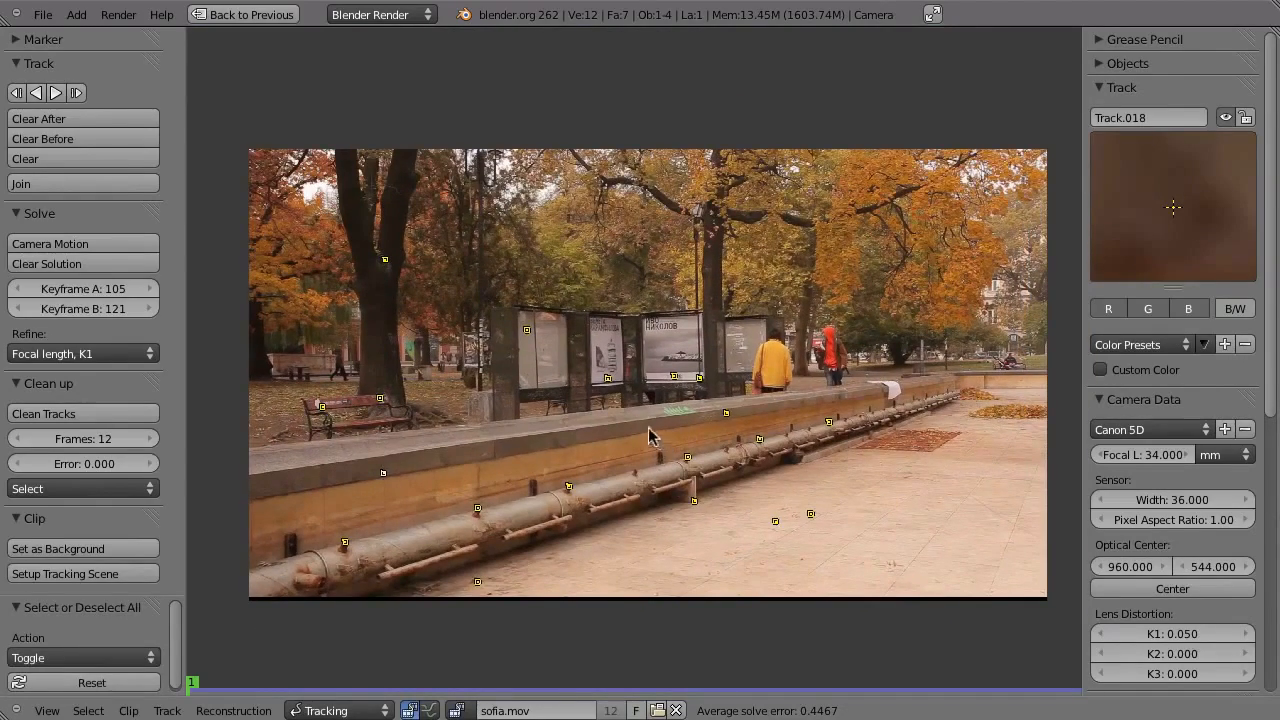
key(alt+a)
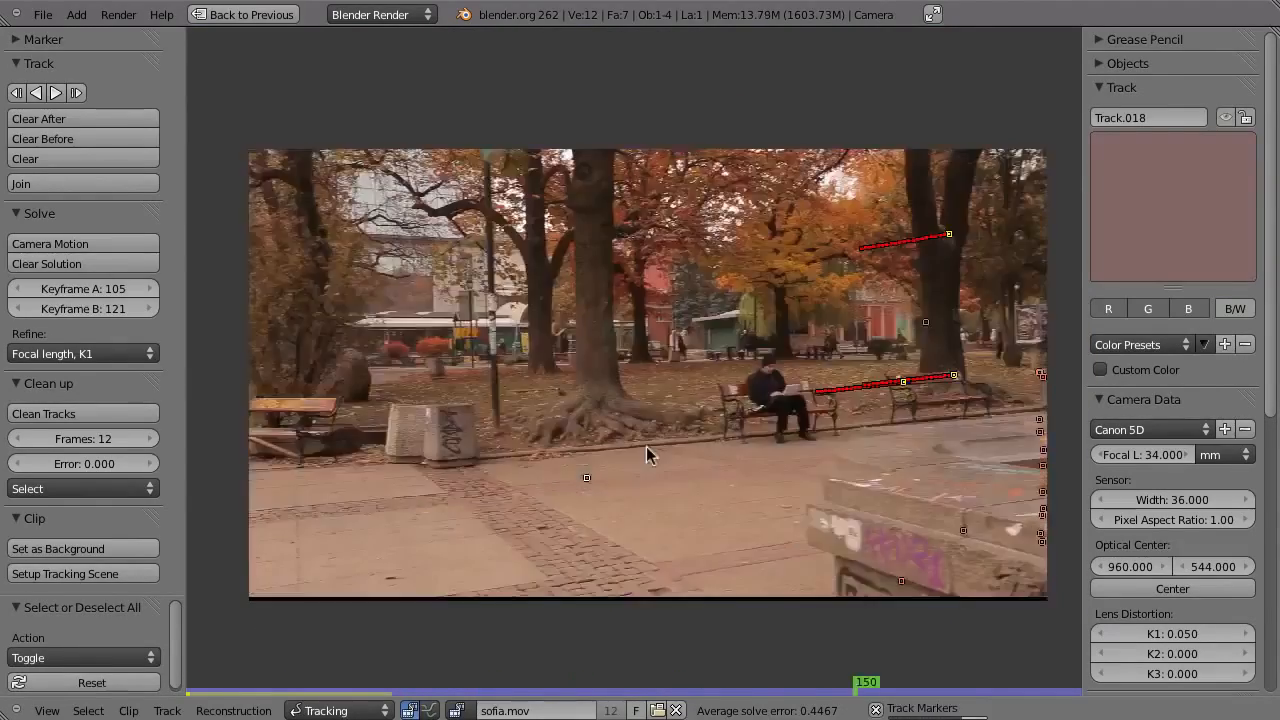
- Show the tracking curves in a graph above the footage and move to the uneven curve section at frame 37
drag(979, 688, 727, 689)
key(ctrl+Tab)
ctrl+middle_drag(653, 121, 656, 184)
ctrl+middle_drag(535, 166, 574, 133)
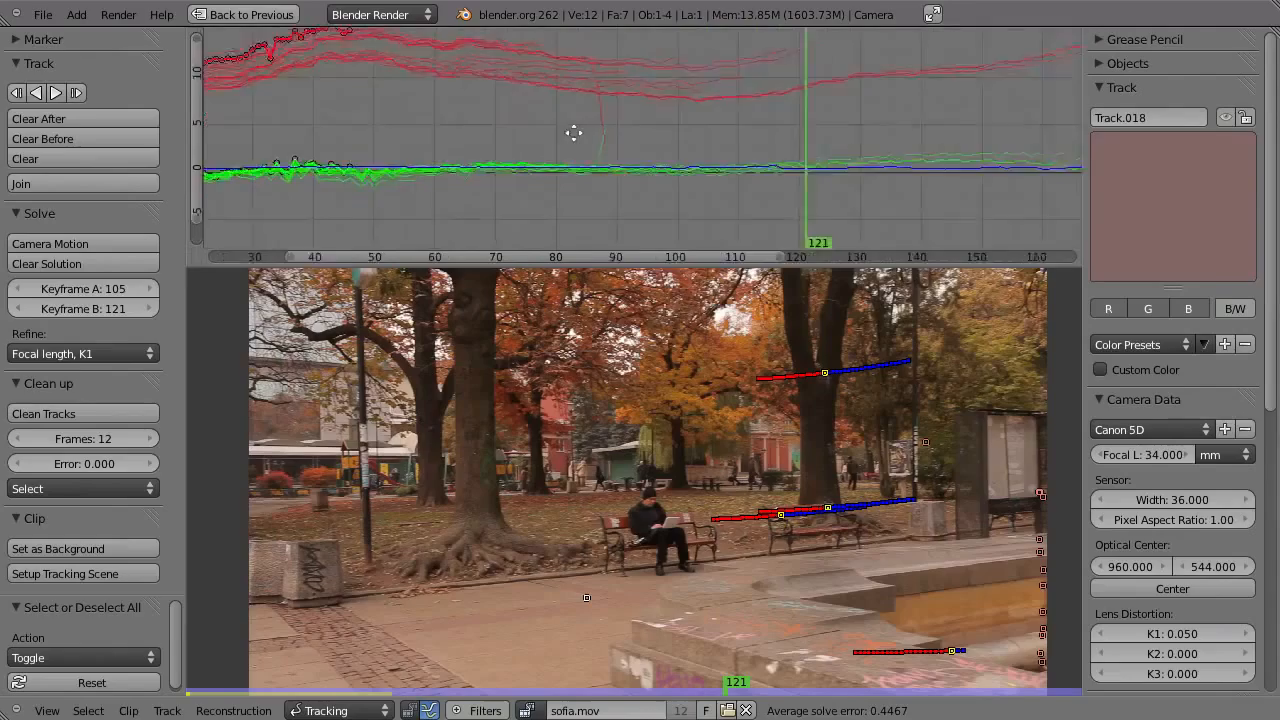
middle_drag(494, 191, 654, 182)
drag(383, 125, 420, 124)
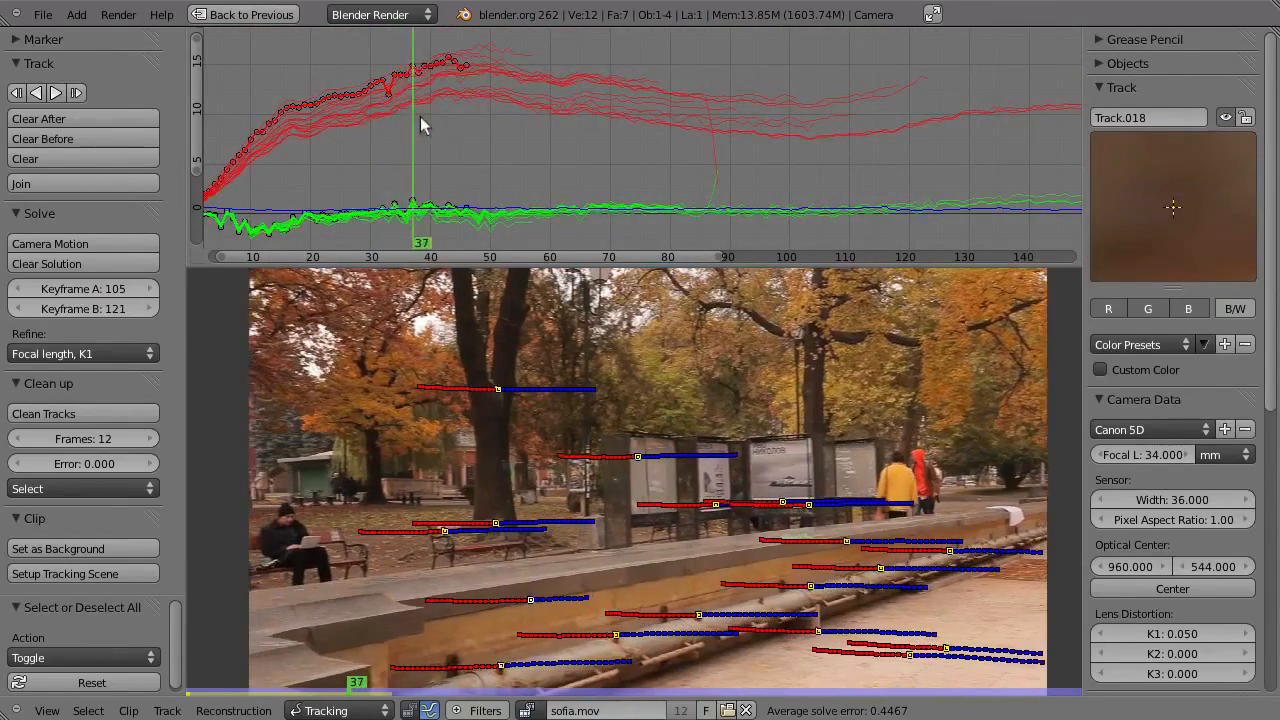
- Lock the view to the selected ledge track and check its marker position around frames 32 to 36
scroll(493, 669, up, 8)
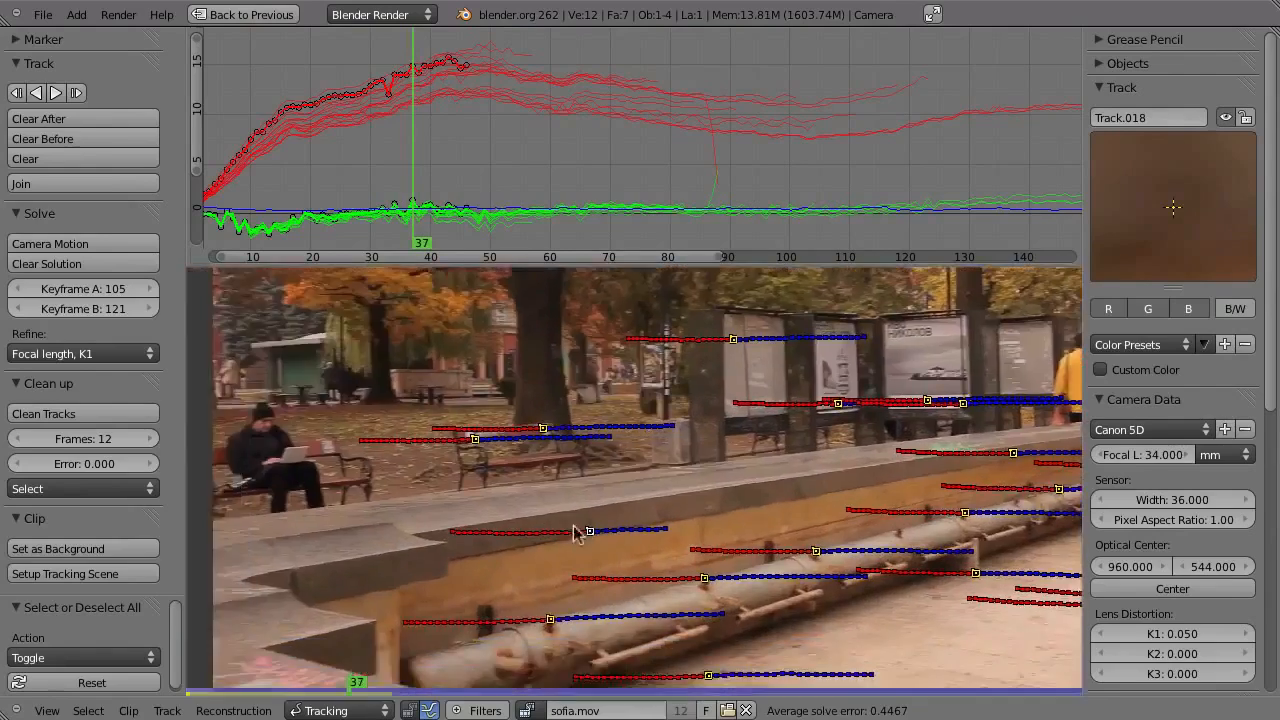
drag(435, 172, 380, 166)
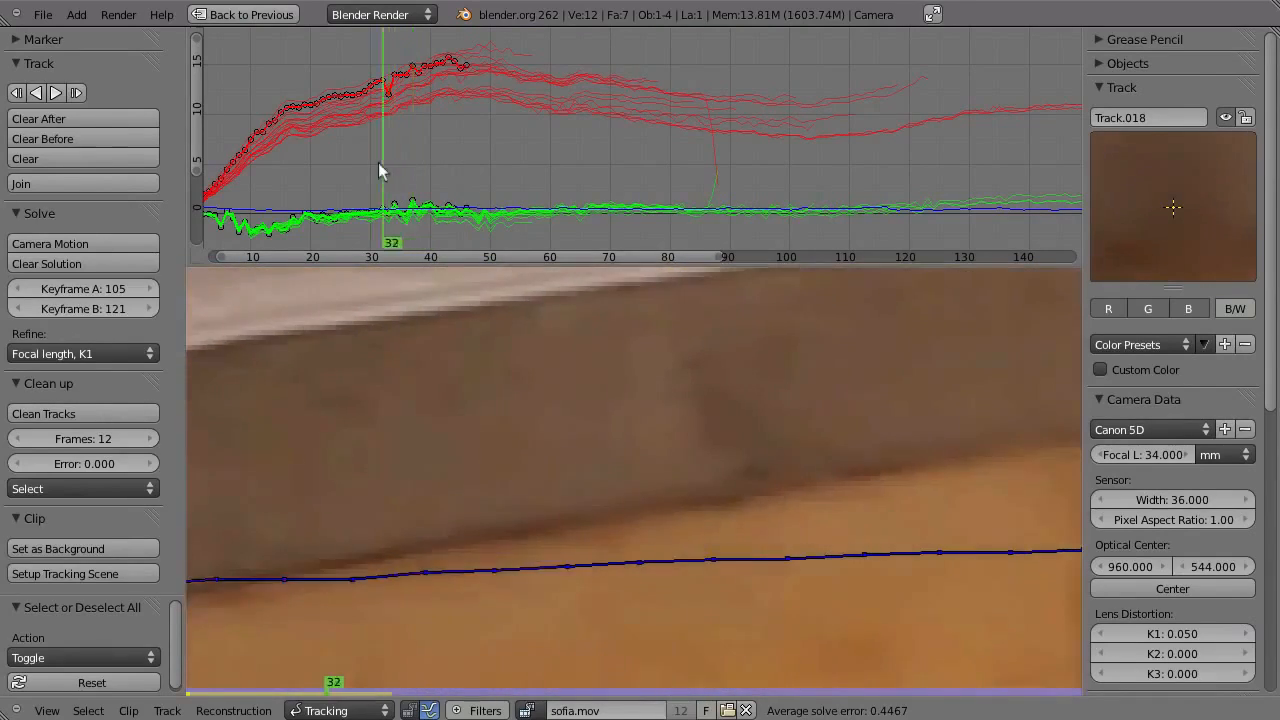
middle_drag(443, 461, 757, 460)
key(a)
right_click(418, 612)
key(l)
drag(373, 146, 407, 165)
ctrl+middle_drag(480, 167, 455, 194)
key(a)
key(a)
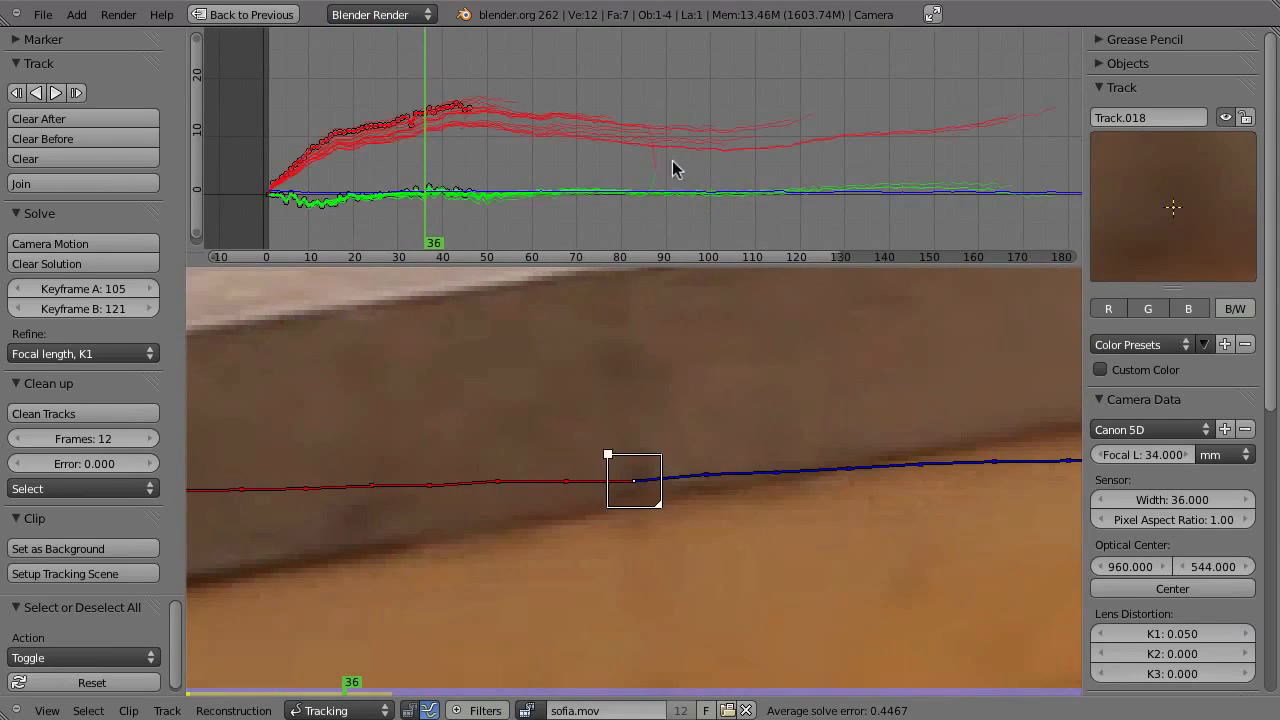
- Select the curve that drops sharply and examine its pavement marker at frame 86
right_click(656, 172)
drag(597, 177, 649, 176)
ctrl+middle_drag(713, 395, 711, 420)
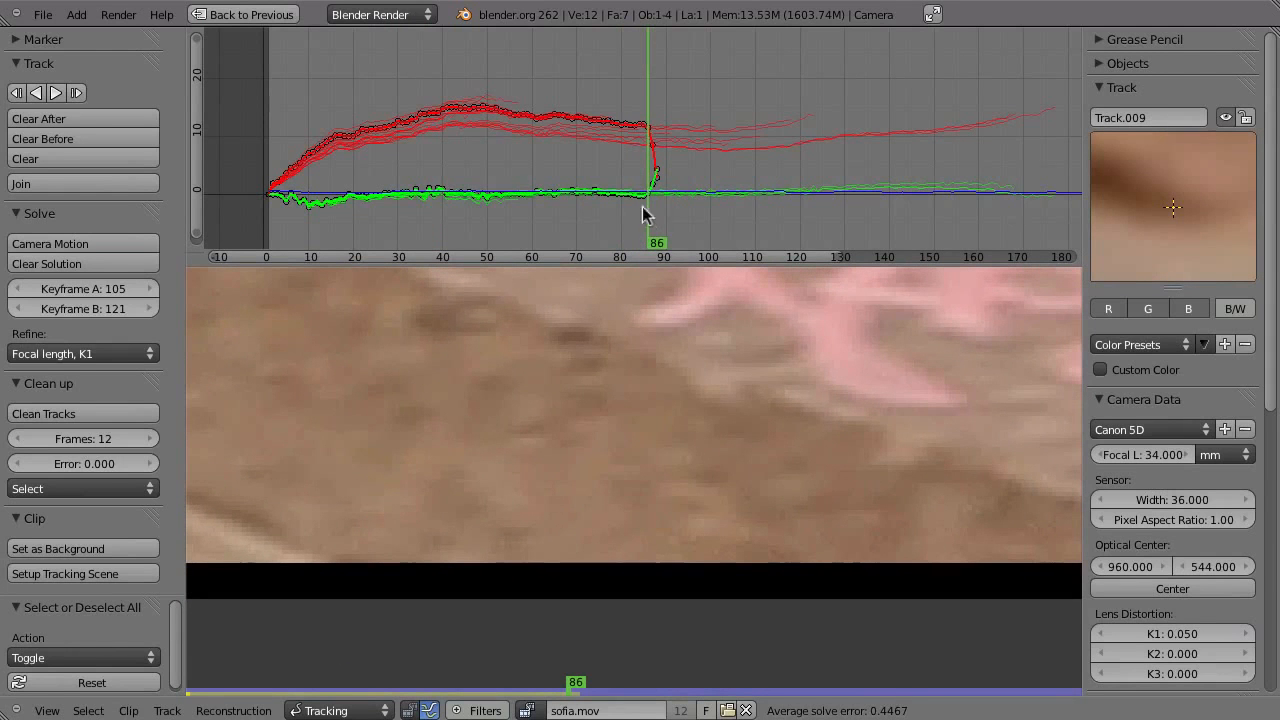
right_click(673, 138)
right_click(655, 157)
right_click(653, 162)
ctrl+middle_drag(648, 431, 648, 428)
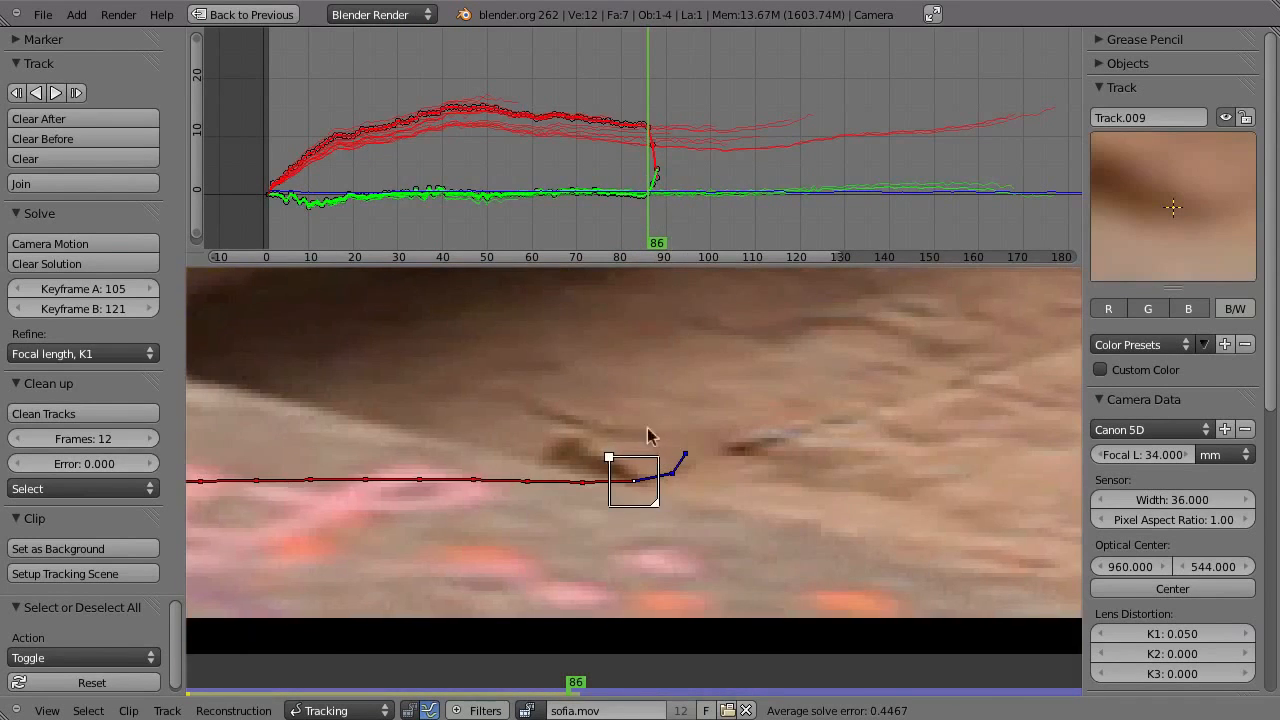
- Clear the remaining path of the near-end pavement track after frame 83
mouse_move(648, 222)
mouse_down()
mouse_move(664, 226)
mouse_move(635, 234)
mouse_up()
key(a)
click(480, 495)
key(alt+t)
scroll(550, 460, down, 2)
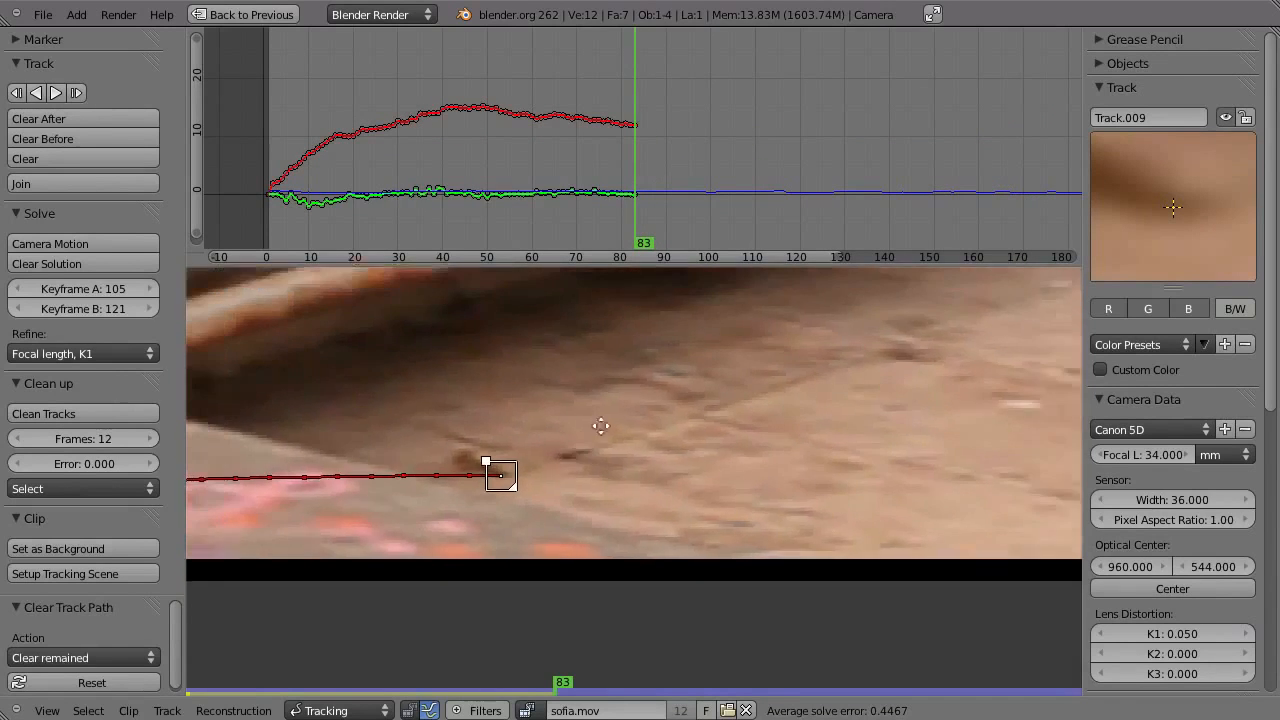
- Select all the tracks and lock them
middle_drag(600, 428, 715, 484)
scroll(685, 496, down, 1)
key(a)
key(a)
ctrl+middle_drag(625, 185, 652, 279)
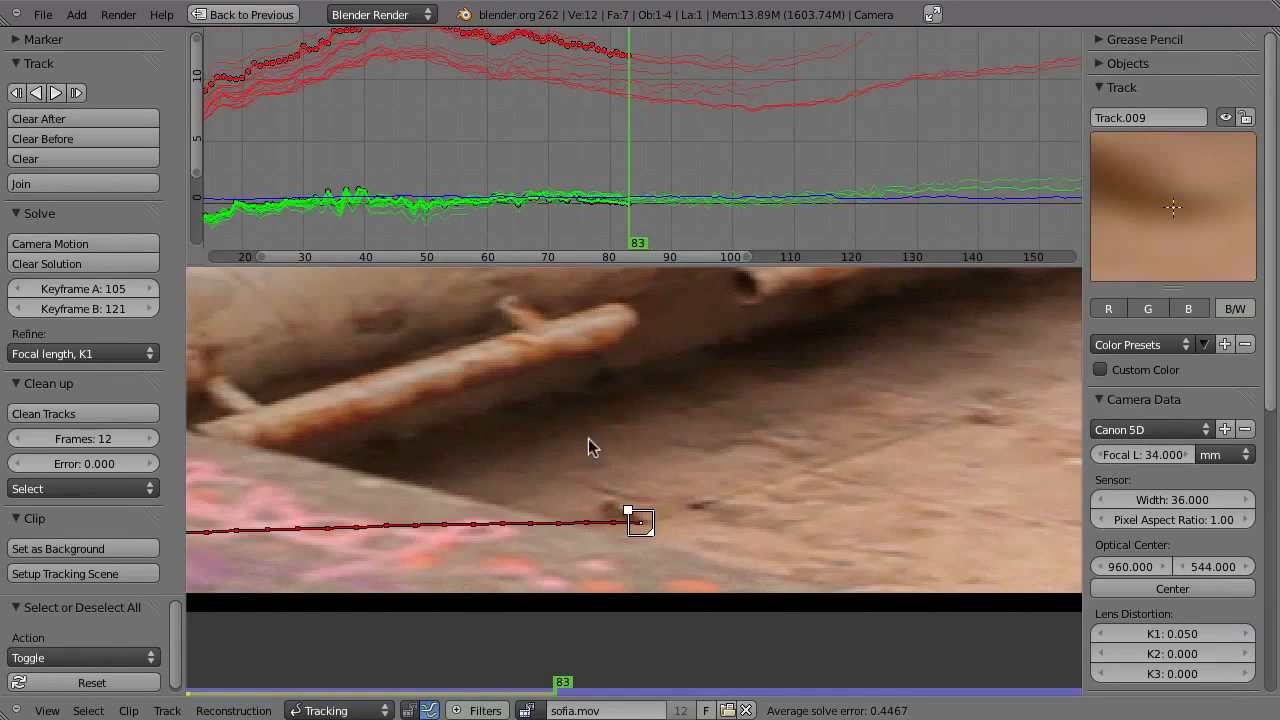
key(ctrl+l)
- Review the tracks around frame 68, deselect everything and return to the first frame
scroll(929, 400, down, 3)
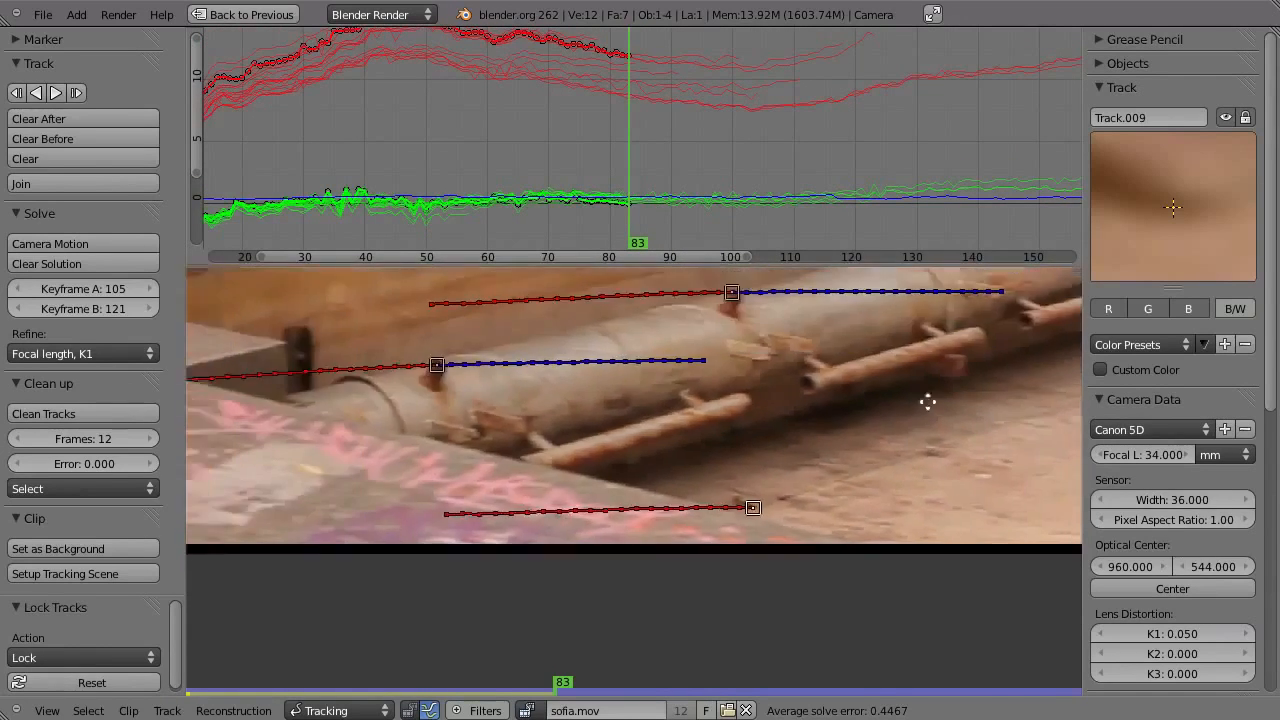
scroll(806, 417, down, 5)
drag(598, 152, 537, 157)
scroll(788, 531, up, 3)
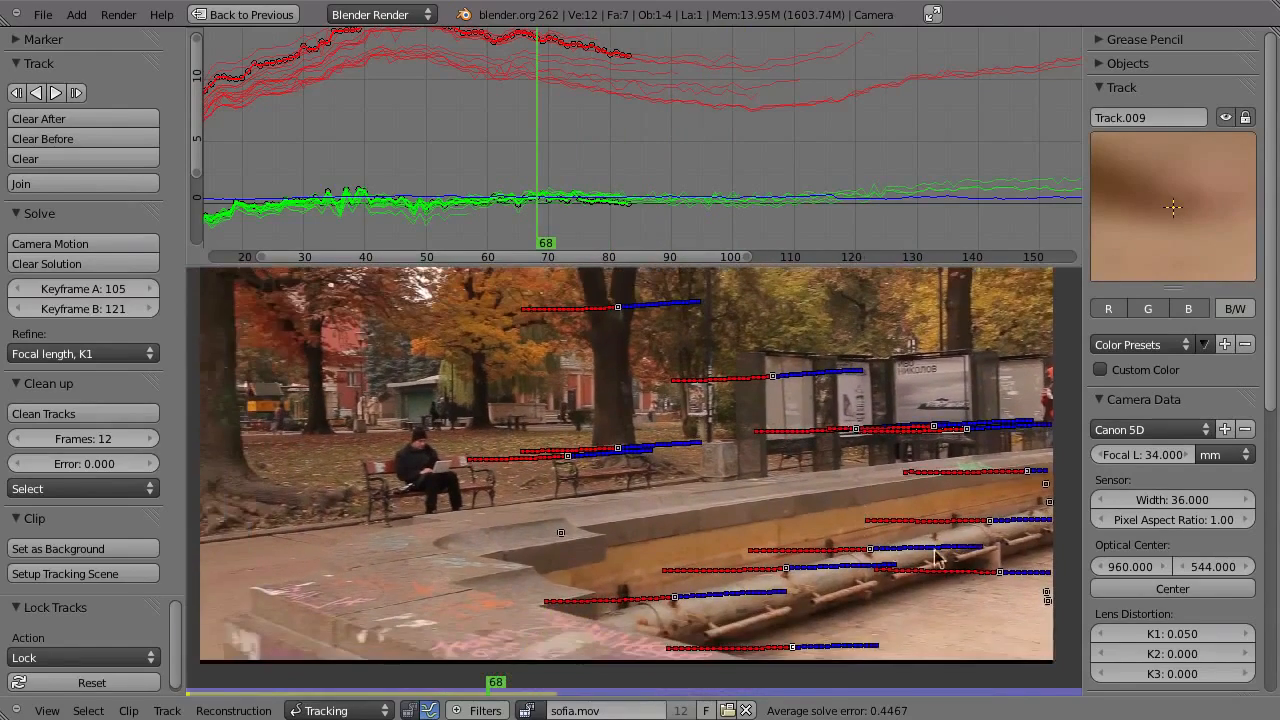
middle_drag(836, 524, 910, 490)
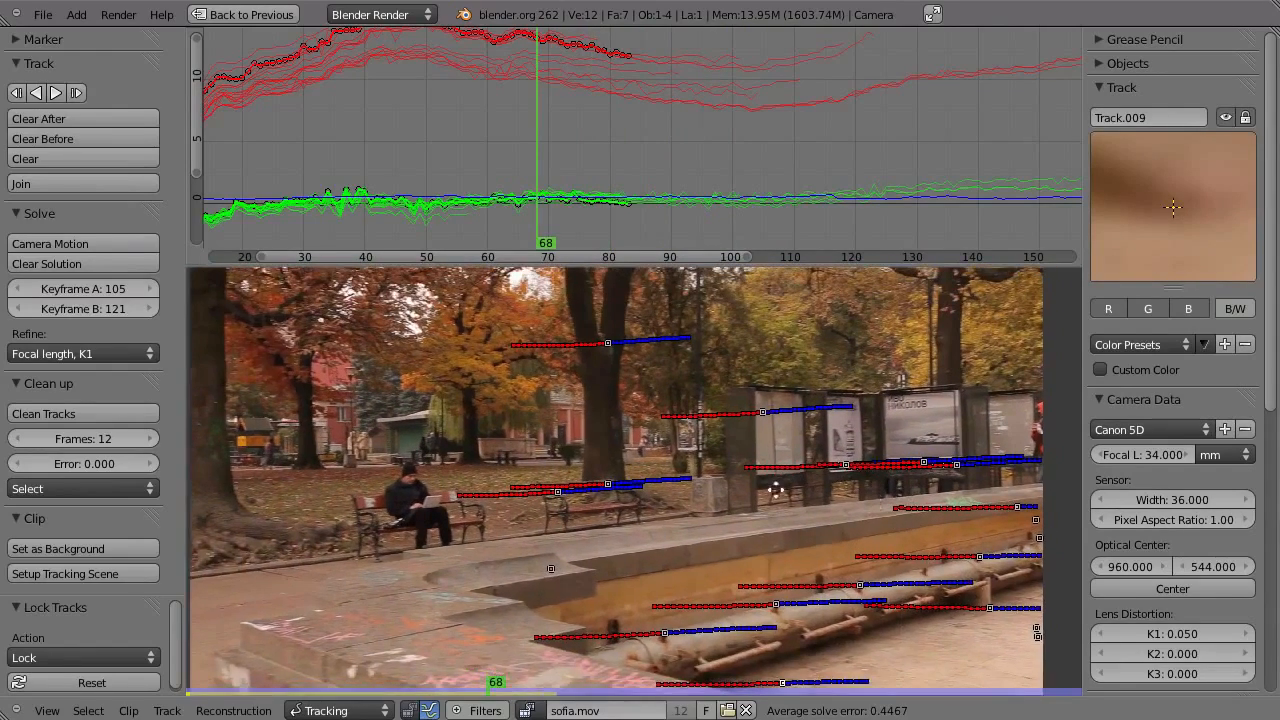
middle_drag(775, 489, 822, 478)
key(a)
key(shift+Left)
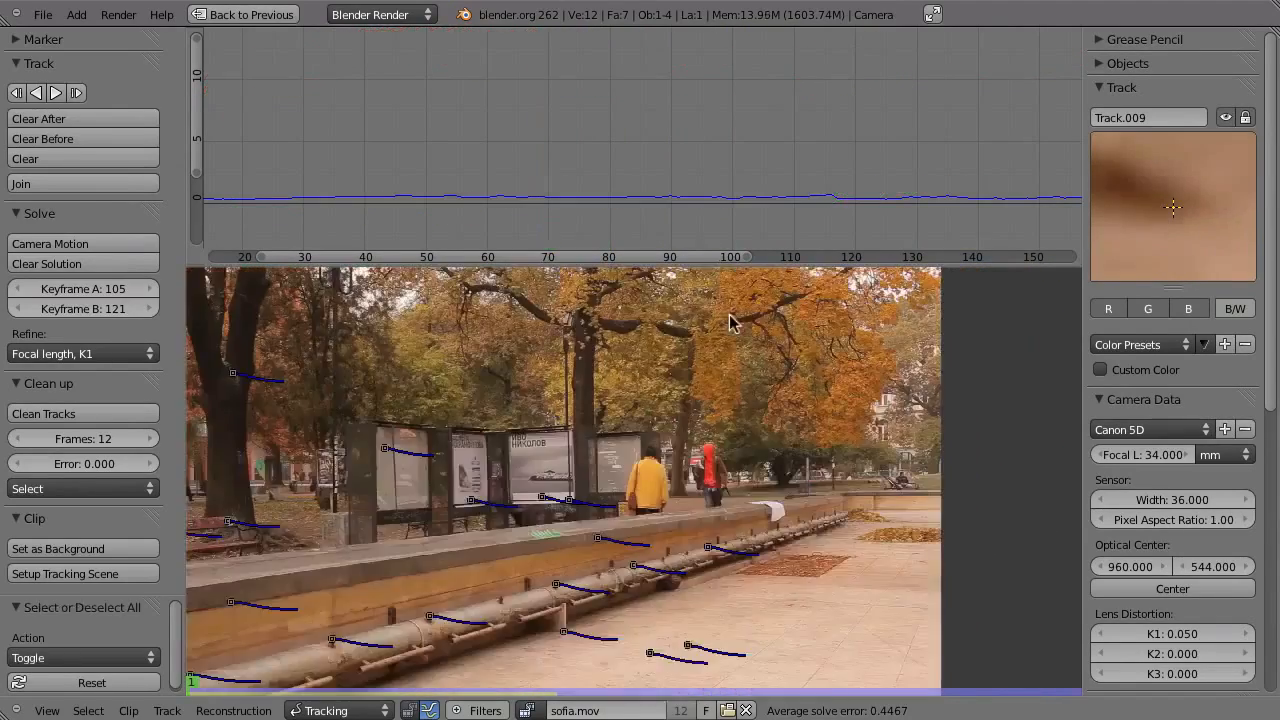
- Add a marker on the title lettering of the third poster and one at the lower stickers on the lamp post
scroll(762, 451, up, 4)
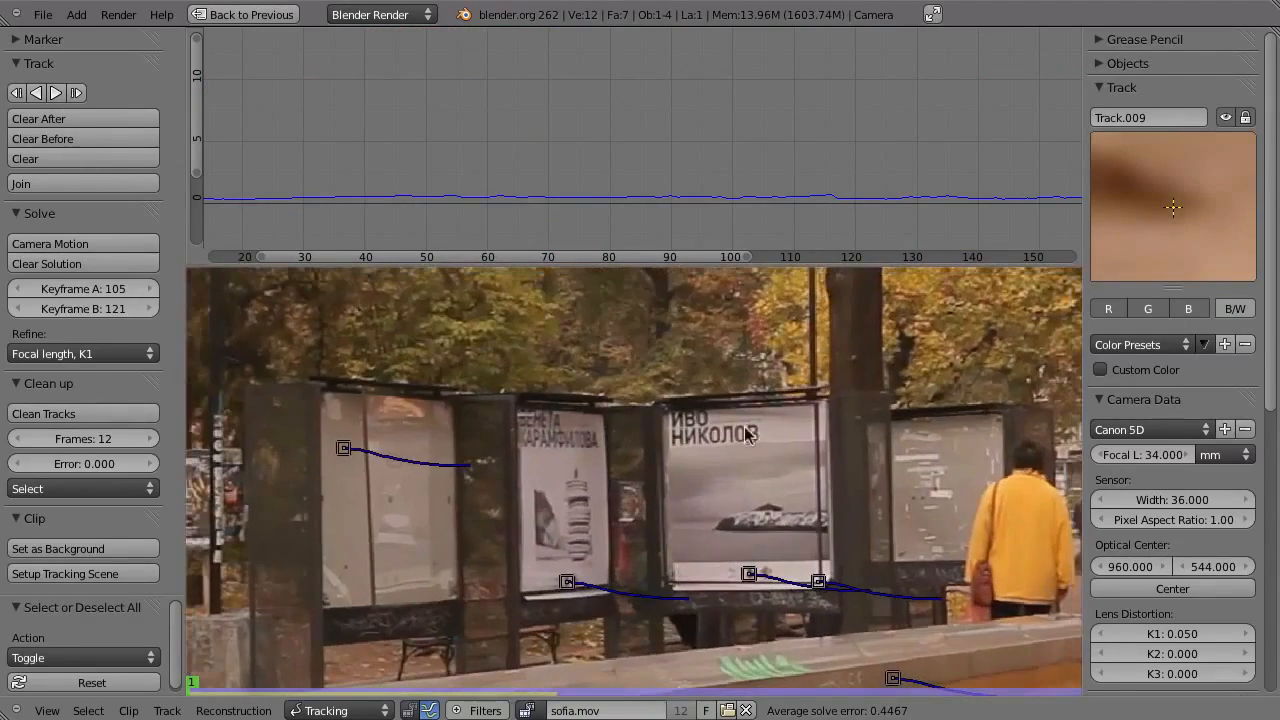
right_click(756, 434)
ctrl+click(735, 439)
key(ctrl+t)
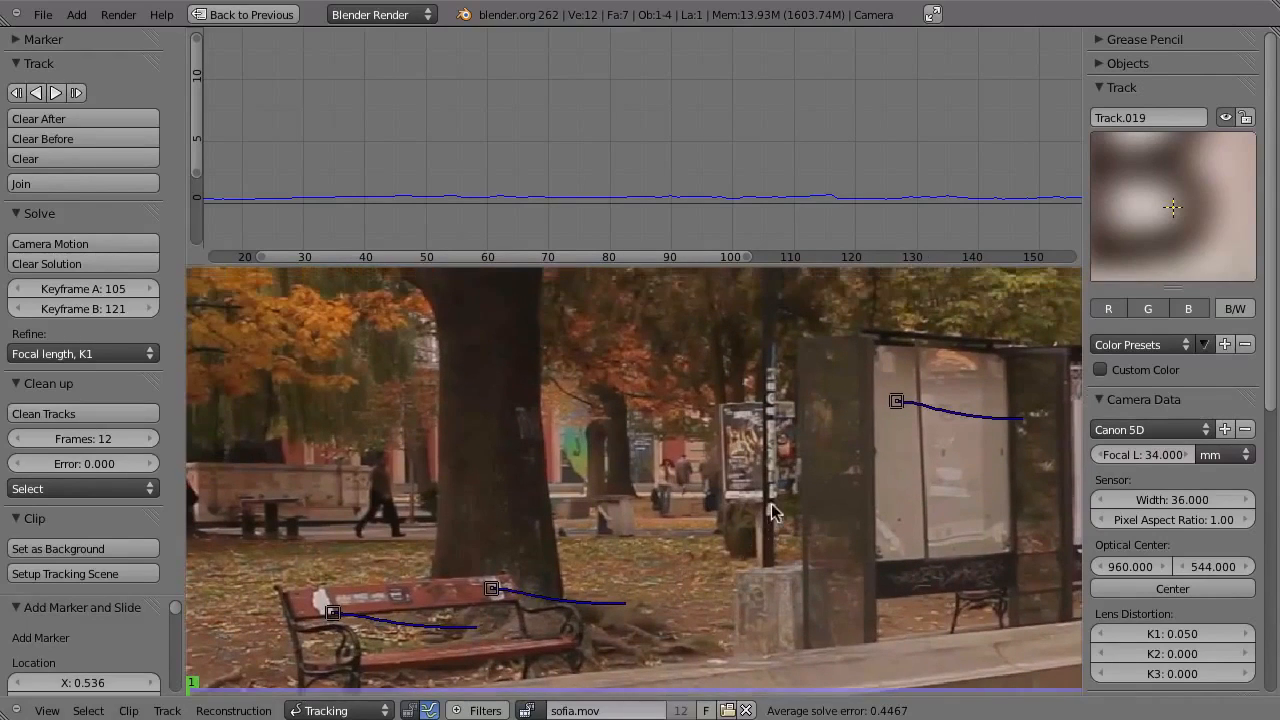
ctrl+click(768, 500)
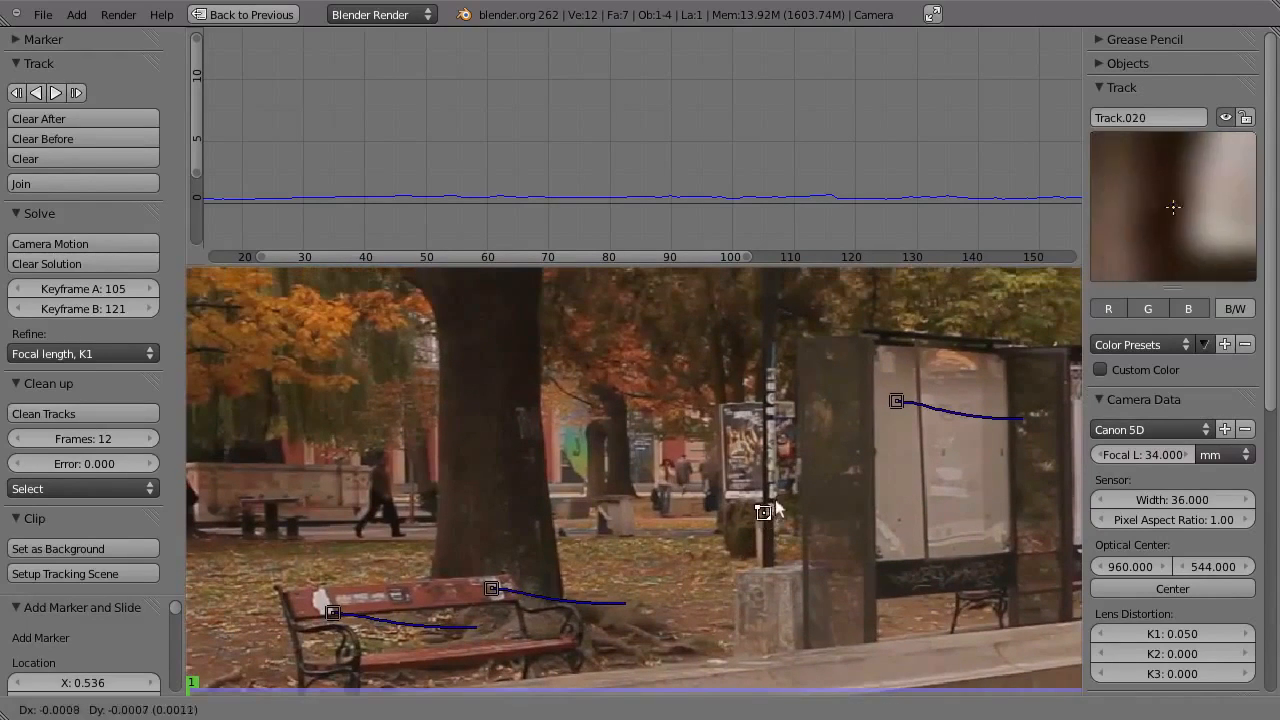
mouse_move(827, 377)
mouse_down()
mouse_move(837, 366)
mouse_move(822, 400)
mouse_up()
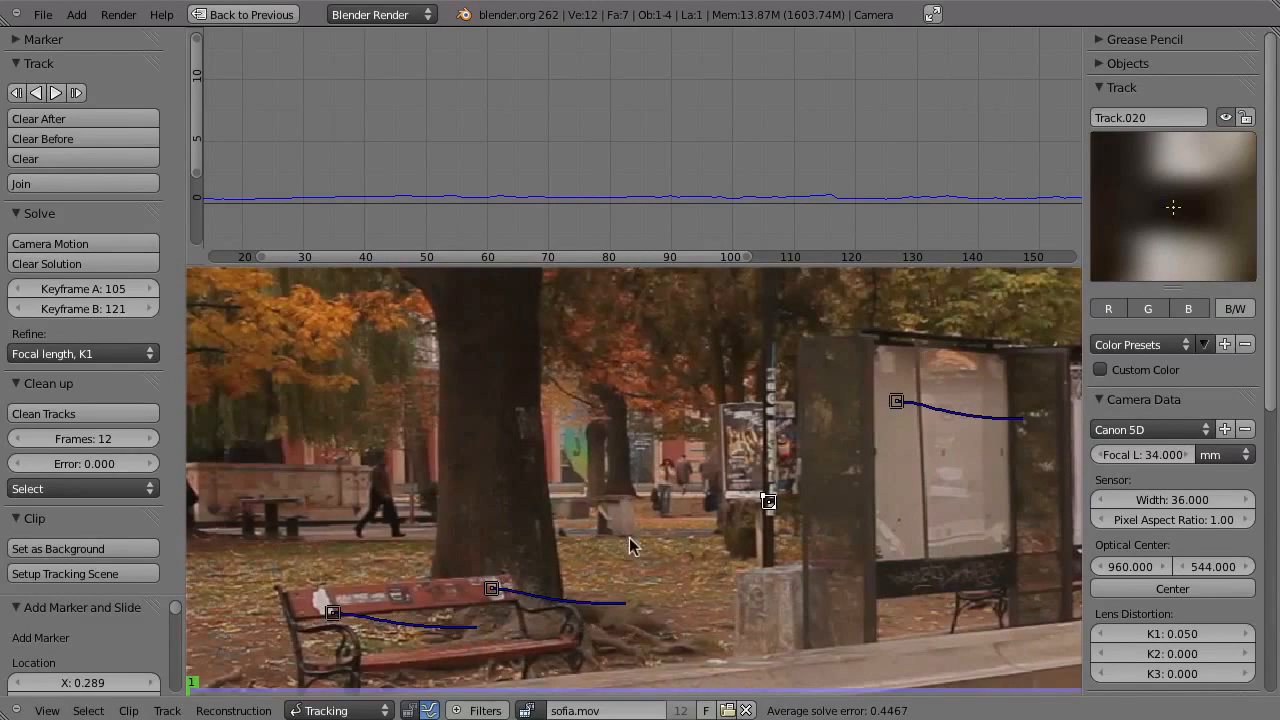
- Add a marker at the base of the pale block in the background between the large tree and the lamp post
middle_drag(653, 533, 704, 464)
mouse_move(678, 469)
ctrl+mouse_down()
mouse_move(701, 519)
mouse_move(686, 535)
ctrl+mouse_up()
mouse_move(716, 570)
middle_down()
mouse_move(714, 551)
mouse_move(748, 527)
middle_up()
ctrl+middle_drag(748, 527, 762, 514)
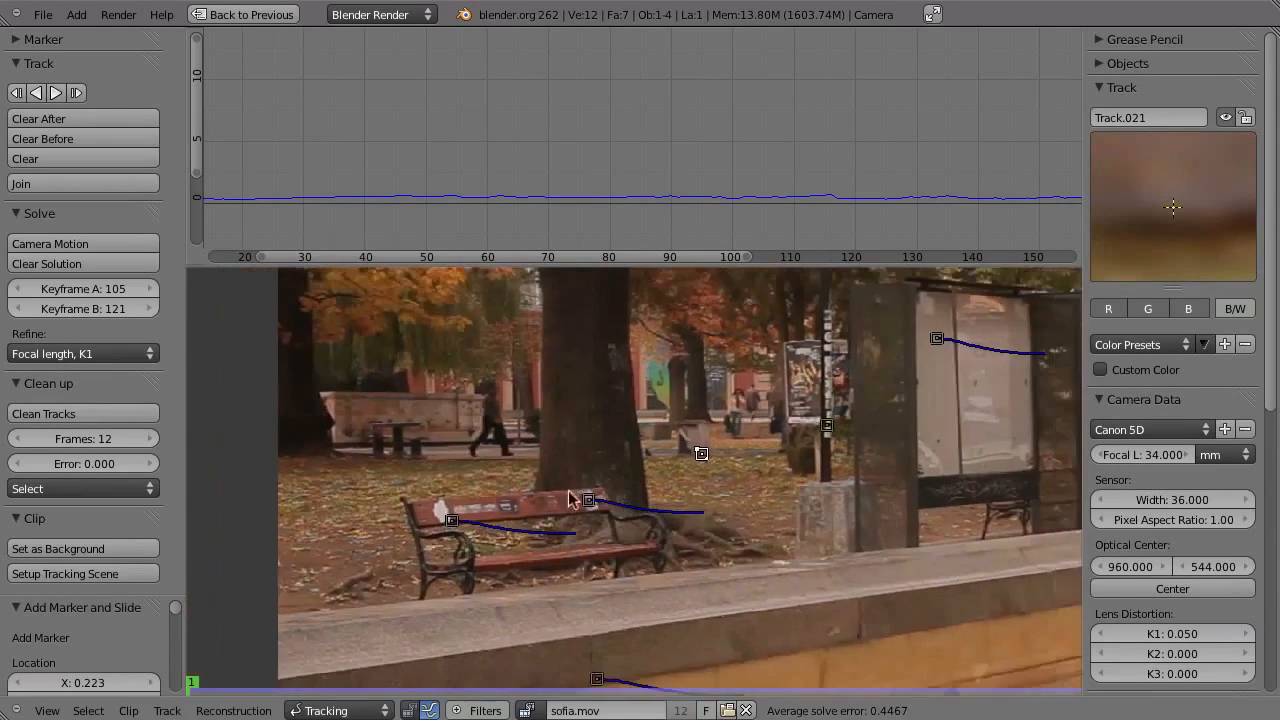
- Add a marker at the foot of the distant table in the background beyond the bench
middle_drag(463, 547, 725, 556)
mouse_move(648, 448)
ctrl+mouse_down()
mouse_move(631, 449)
mouse_move(626, 429)
mouse_move(642, 453)
ctrl+mouse_up()
ctrl+middle_drag(677, 489, 612, 565)
middle_drag(642, 458, 590, 543)
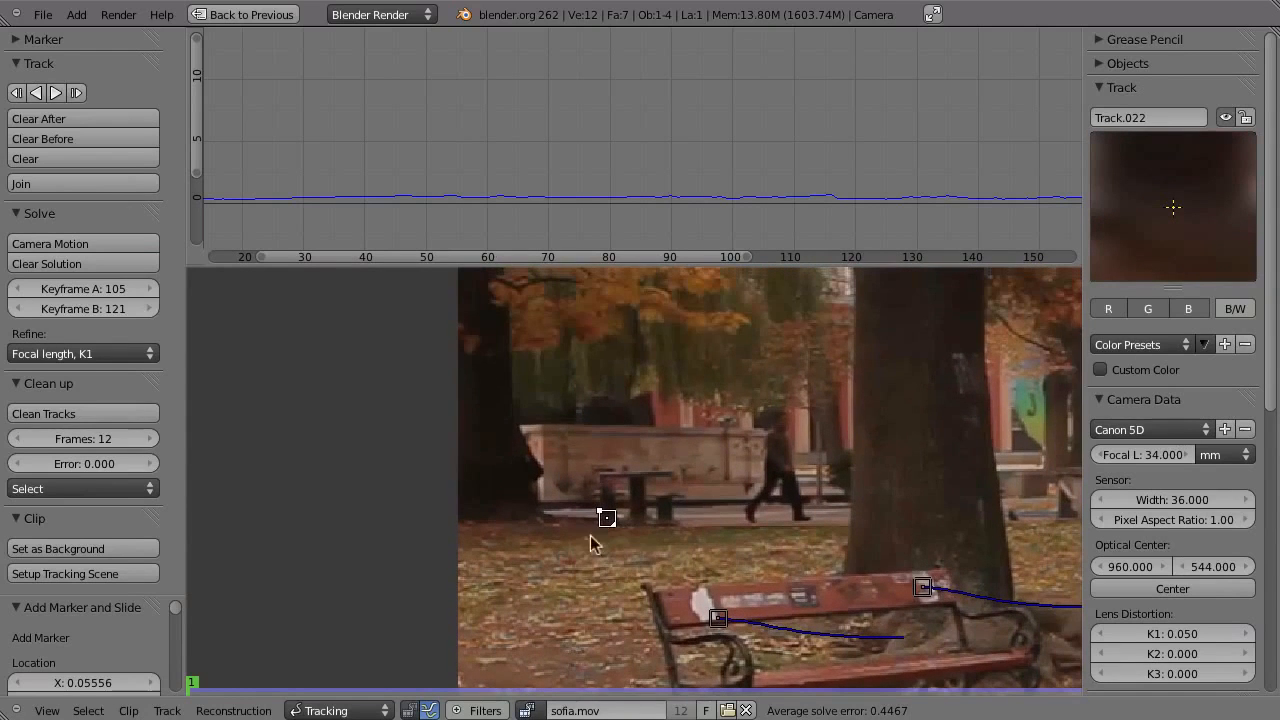
scroll(679, 534, down, 1)
middle_drag(718, 497, 558, 514)
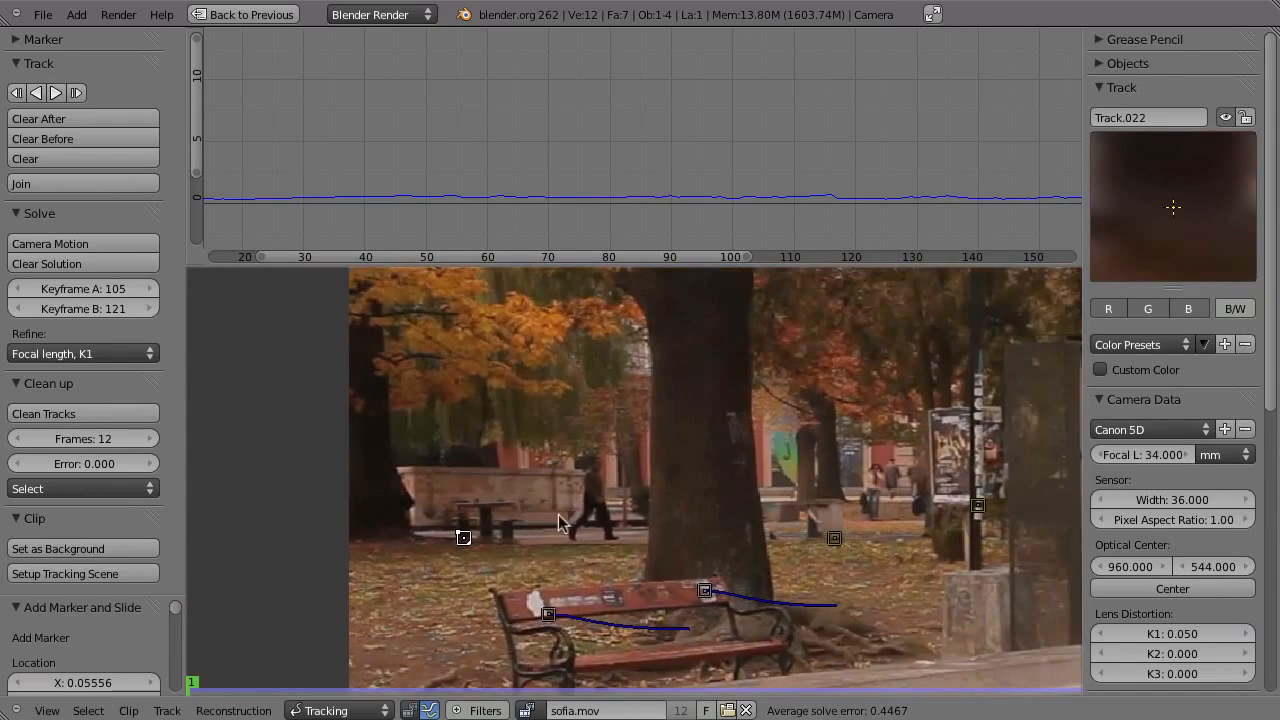
- Add a marker on the trunk of the large tree behind the bench
mouse_move(734, 426)
ctrl+mouse_down()
mouse_move(720, 420)
mouse_move(731, 380)
mouse_move(731, 423)
ctrl+mouse_up()
mouse_move(731, 423)
ctrl+middle_down()
mouse_move(745, 442)
mouse_move(639, 441)
mouse_move(661, 505)
mouse_move(744, 420)
ctrl+middle_up()
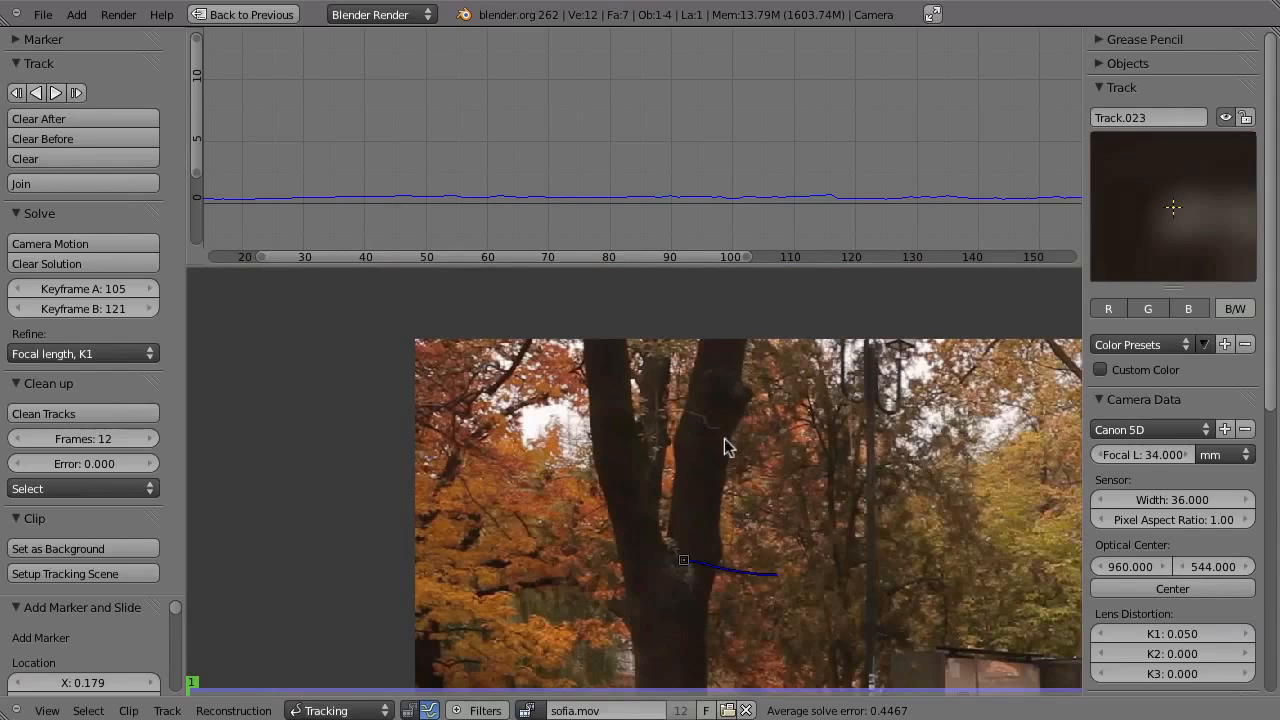
middle_drag(718, 567, 826, 450)
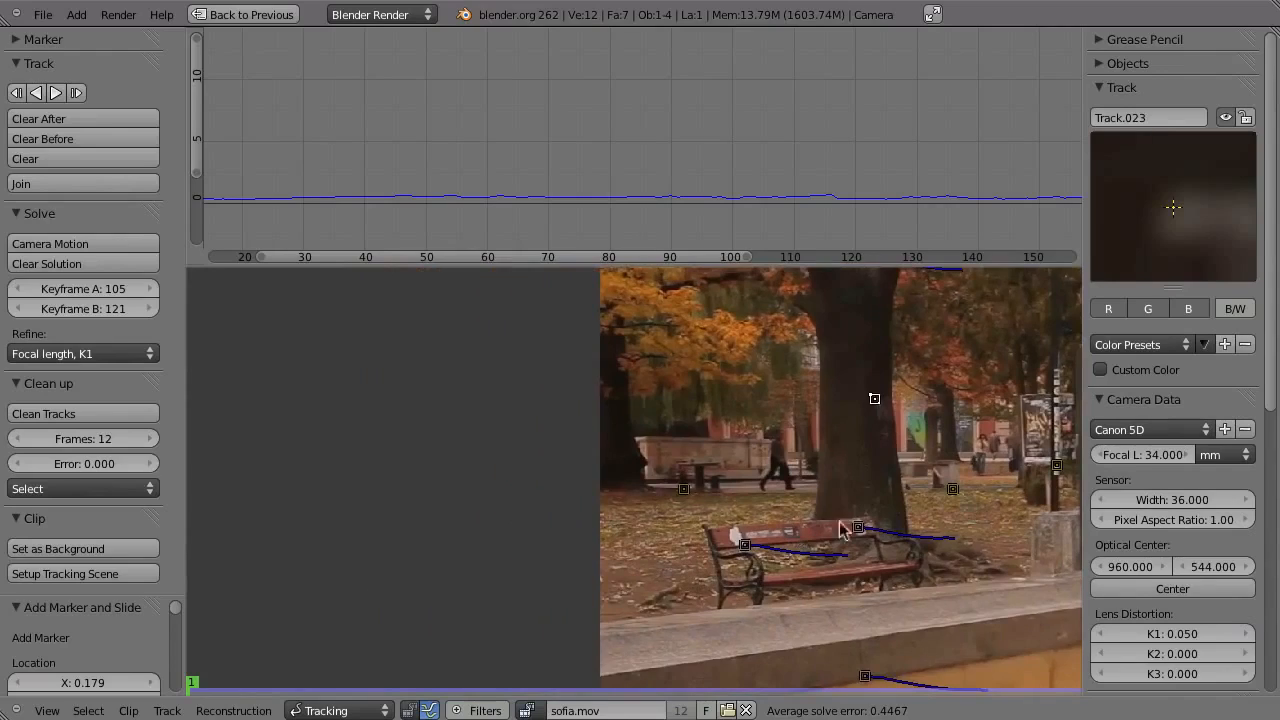
- Select all markers, track the new ones forward through the clip and lock the tracks
key(a)
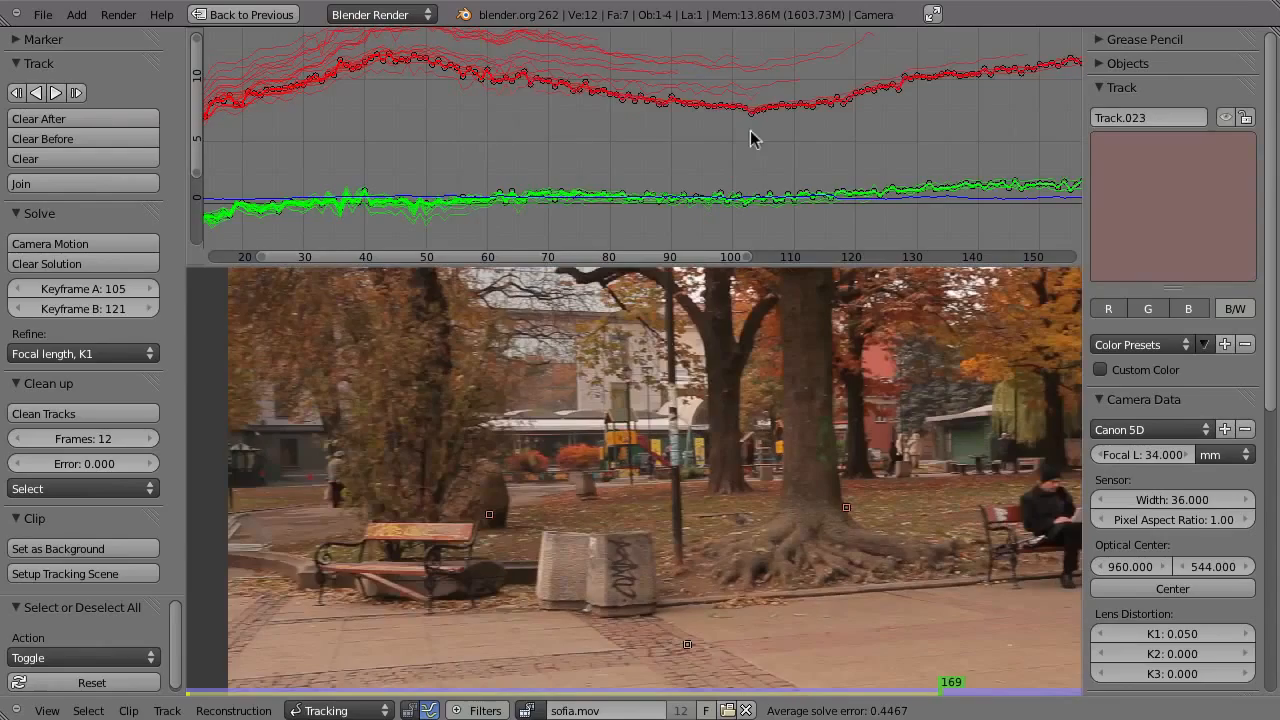
scroll(751, 134, down, 6)
drag(826, 188, 655, 222)
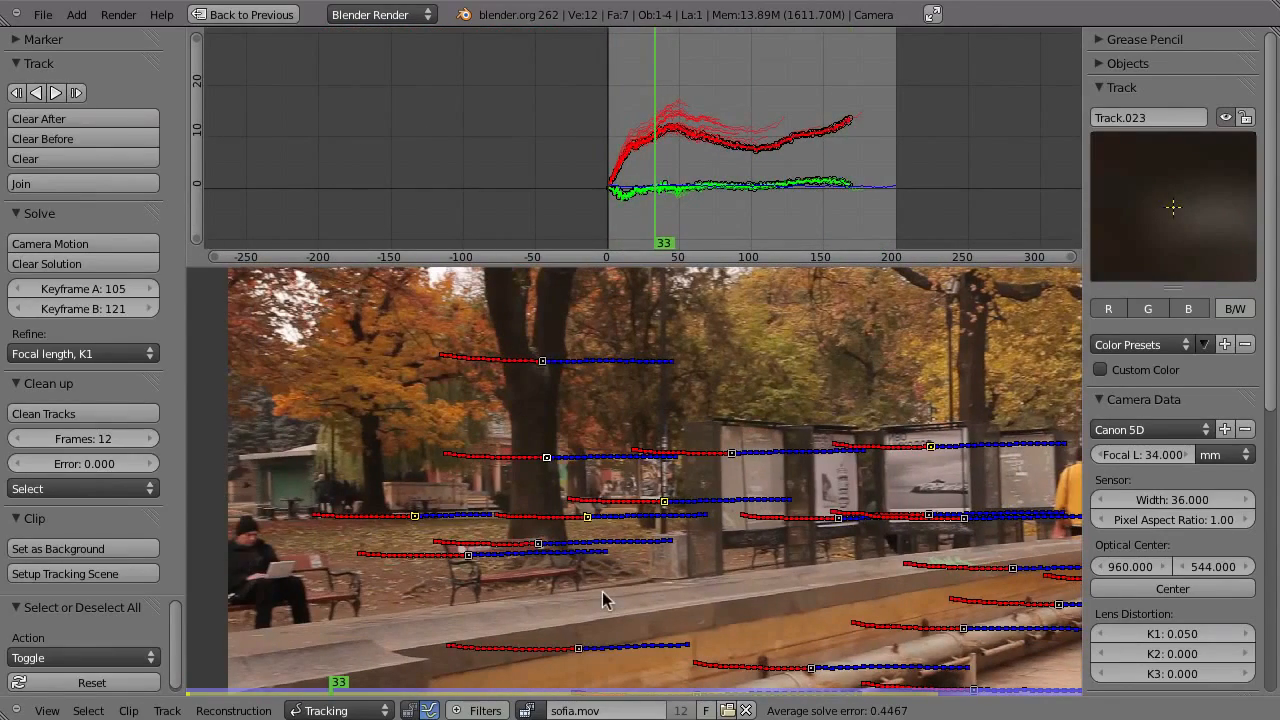
key(ctrl+l)
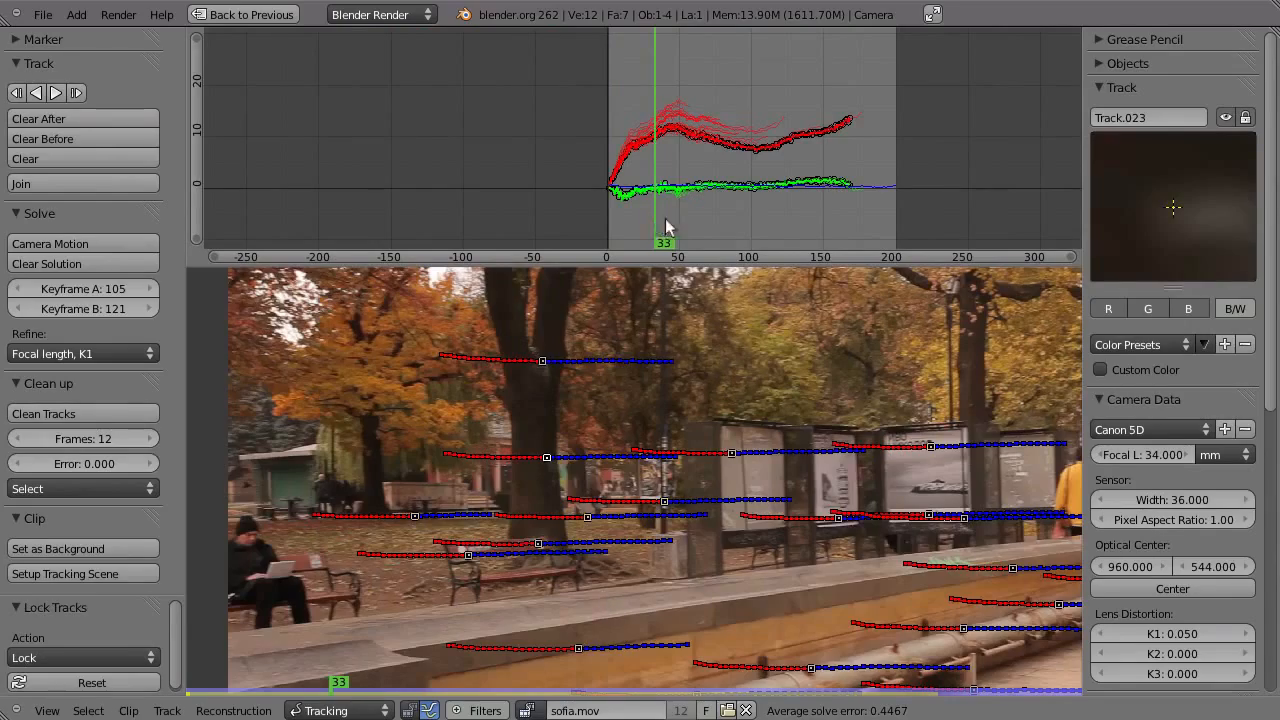
- At frame 58, add a marker on the pointed corner of the stone ledge and track it backward and forward
key(alt+a)
drag(670, 168, 690, 195)
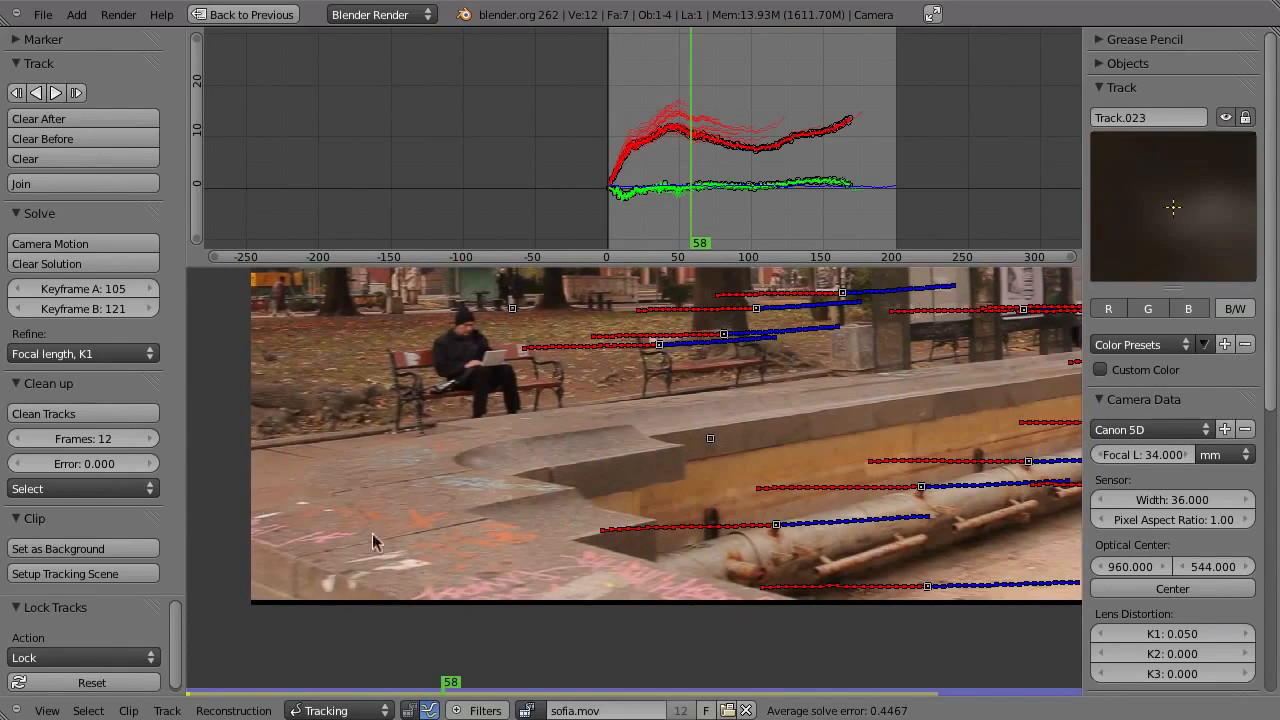
ctrl+click(684, 445)
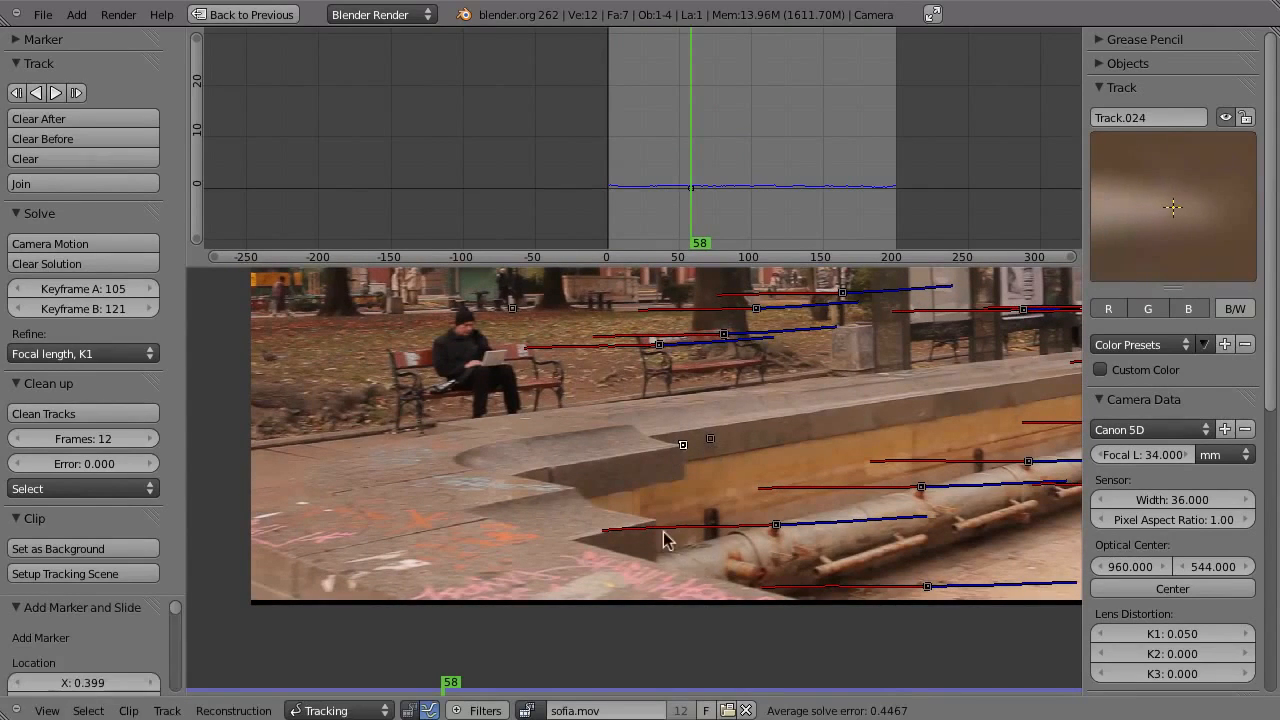
key(shift+ctrl+t)
mouse_move(617, 230)
mouse_down()
mouse_move(677, 234)
mouse_move(661, 242)
mouse_move(699, 215)
mouse_move(683, 217)
mouse_up()
scroll(614, 537, up, 4)
scroll(787, 185, up, 6)
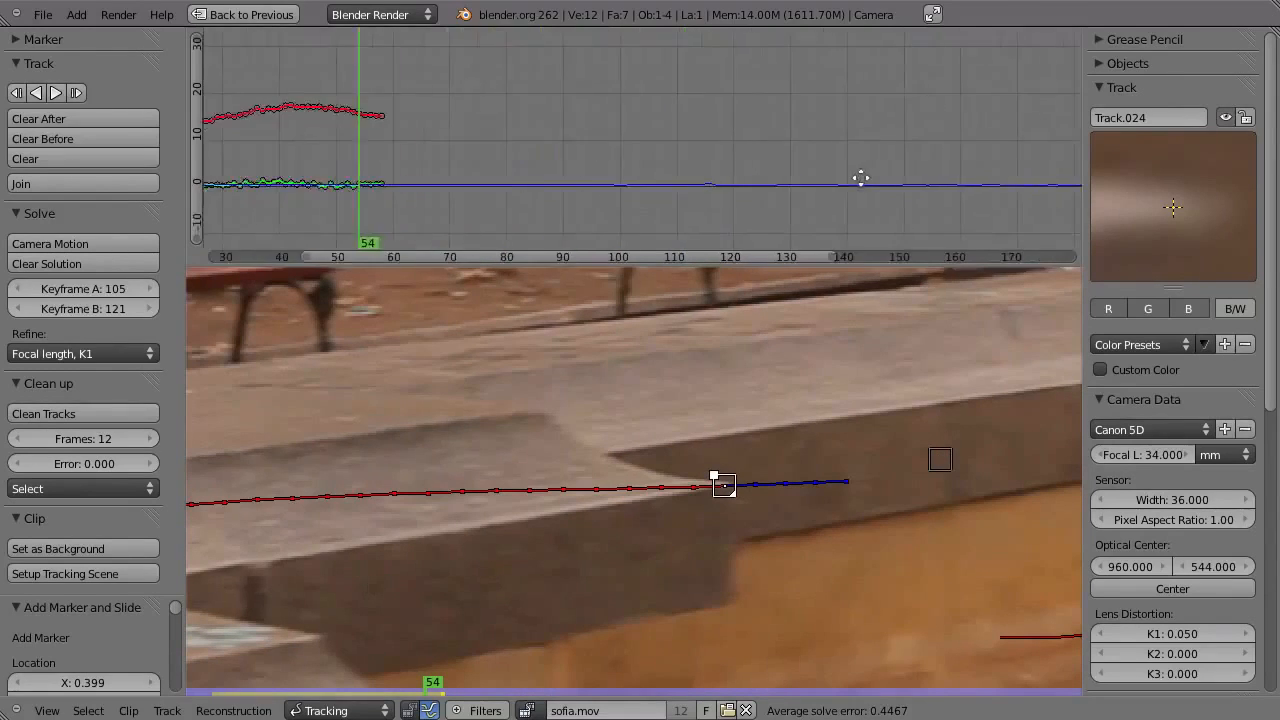
key(ctrl+t)
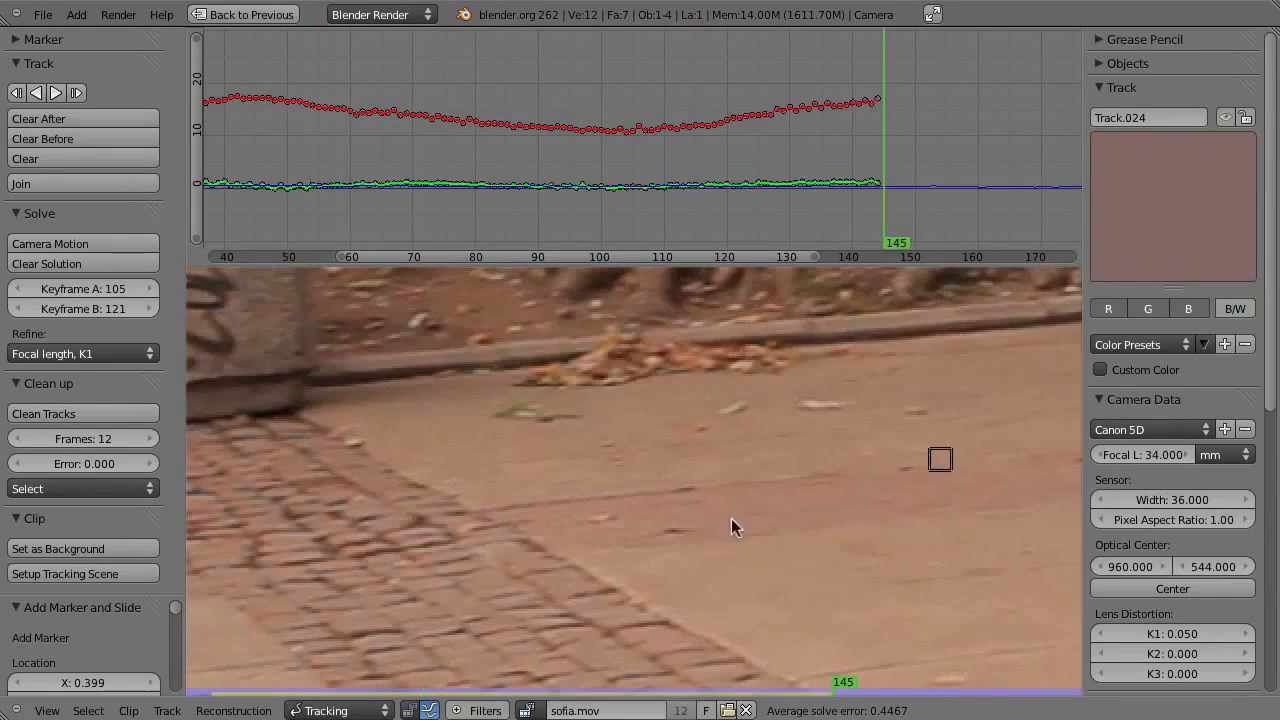
- Lock the view to the selected ledge marker and go back through its track to frame 79
key(l)
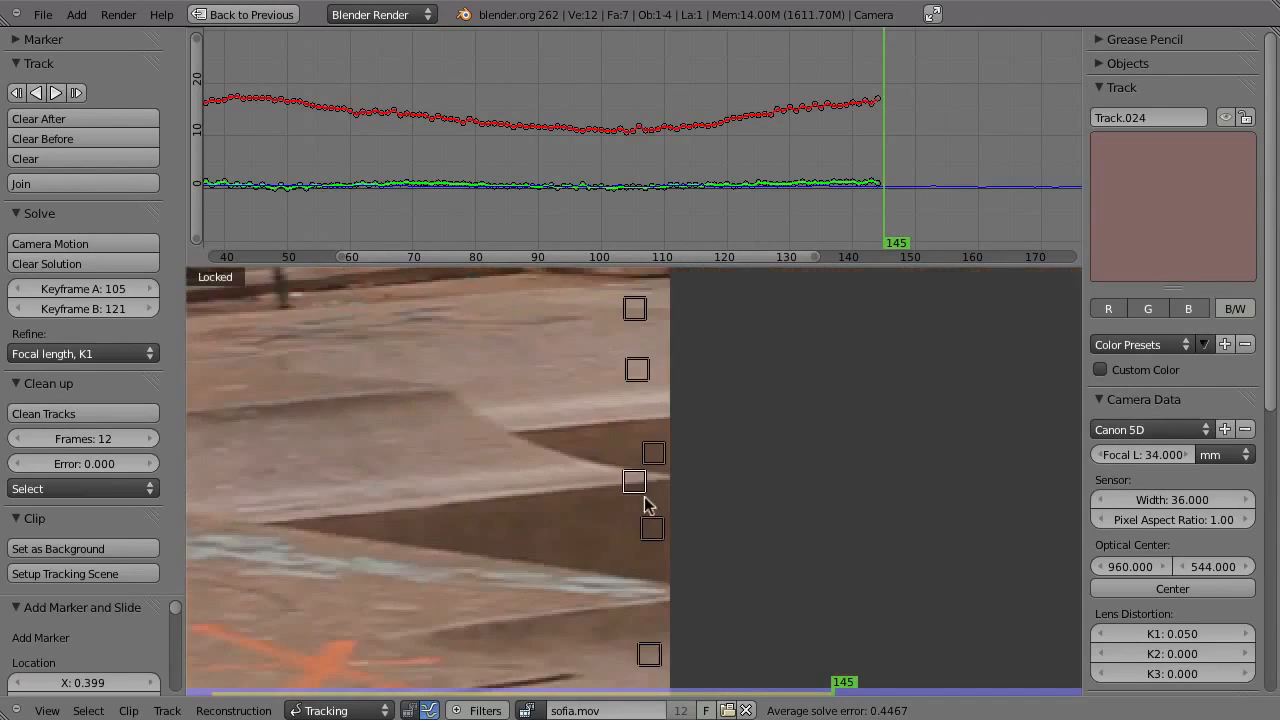
drag(880, 214, 491, 300)
drag(449, 257, 490, 260)
- At frame 79, add a marker at the inner corner of the ledge edge just above the previous one and track it forward
scroll(533, 485, down, 3)
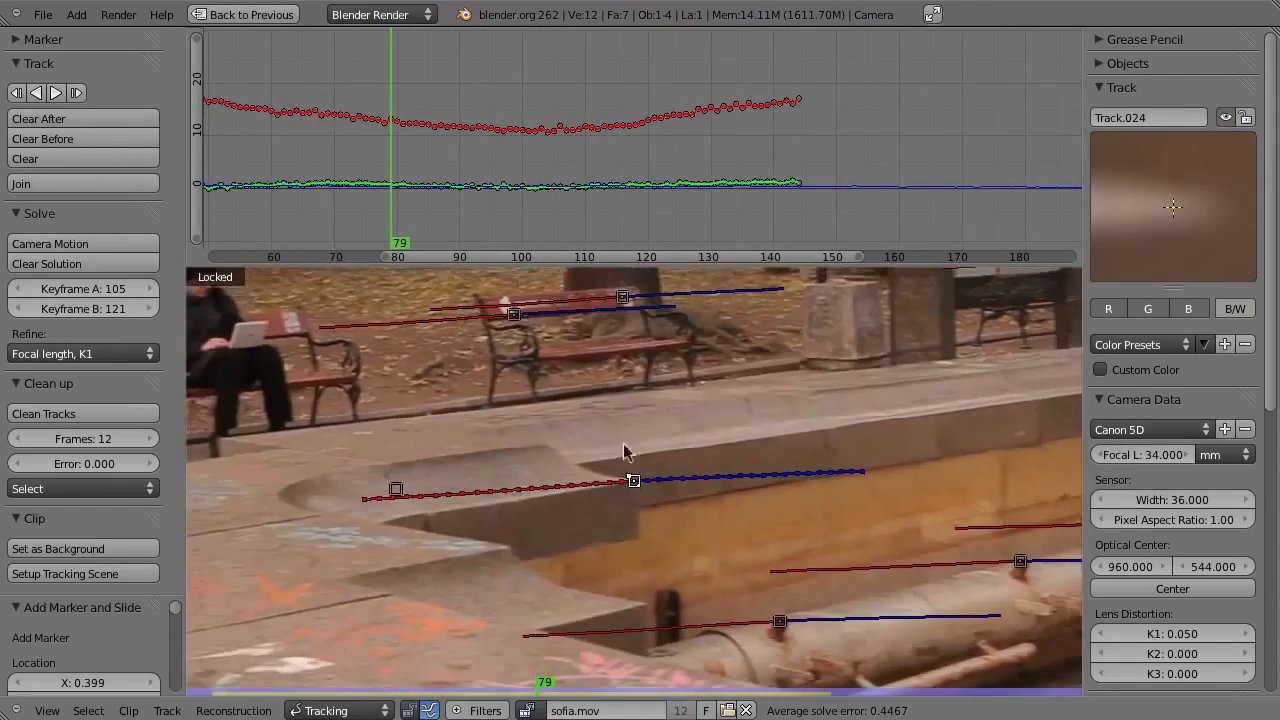
scroll(622, 450, up, 2)
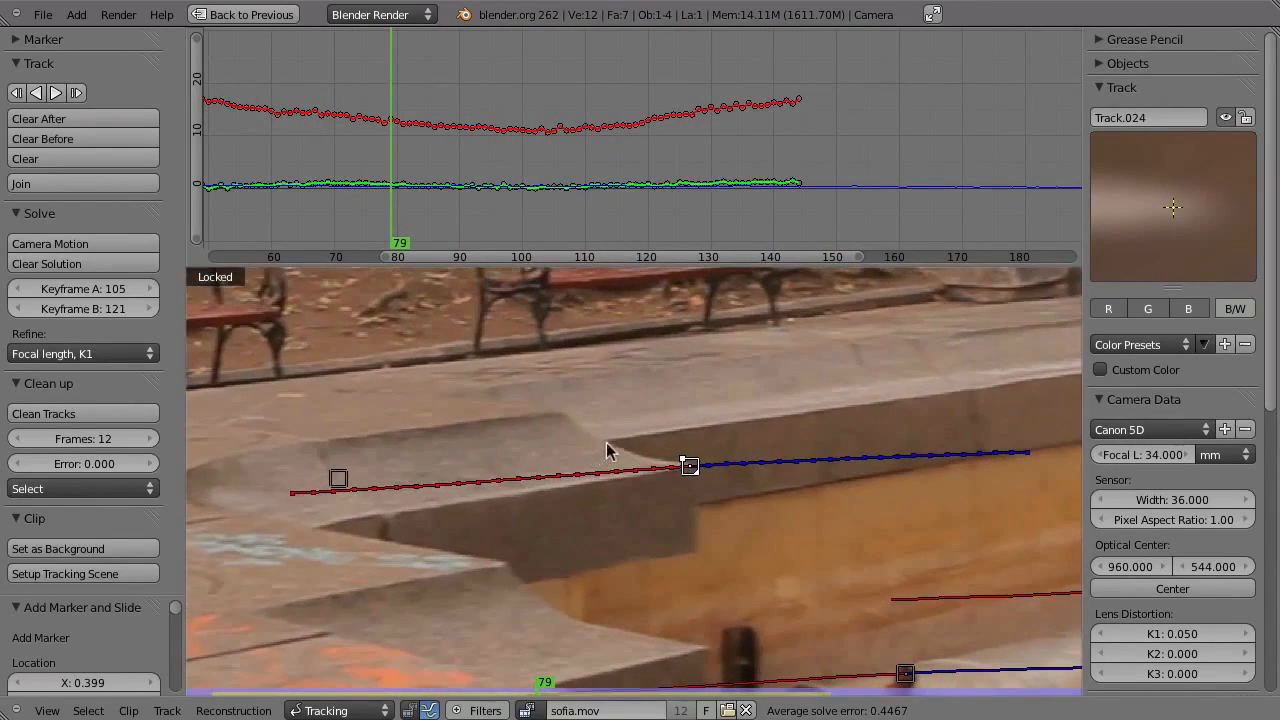
ctrl+click(604, 446)
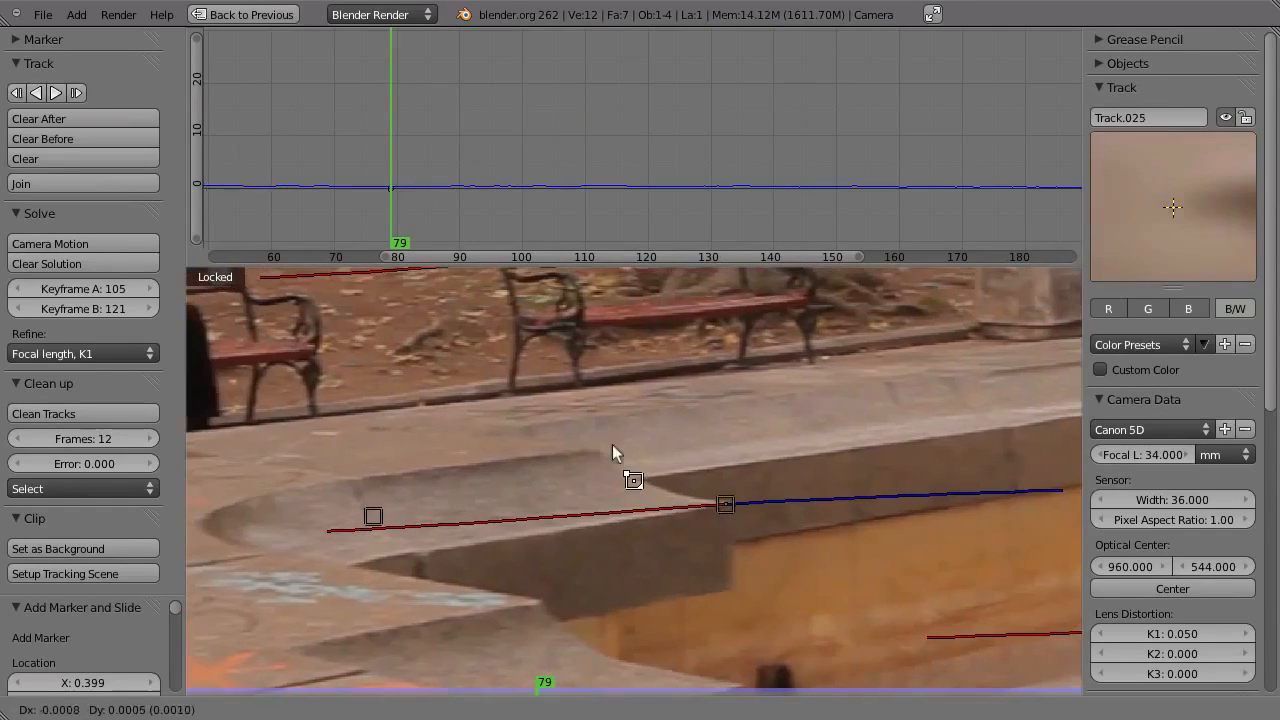
key(ctrl+t)
- Check how well the inner-corner marker stays on its feature between frames 81 and 132
mouse_move(794, 200)
mouse_down()
mouse_move(581, 241)
mouse_move(841, 232)
mouse_move(479, 273)
mouse_move(740, 256)
mouse_move(471, 298)
mouse_move(691, 284)
mouse_move(723, 300)
mouse_up()
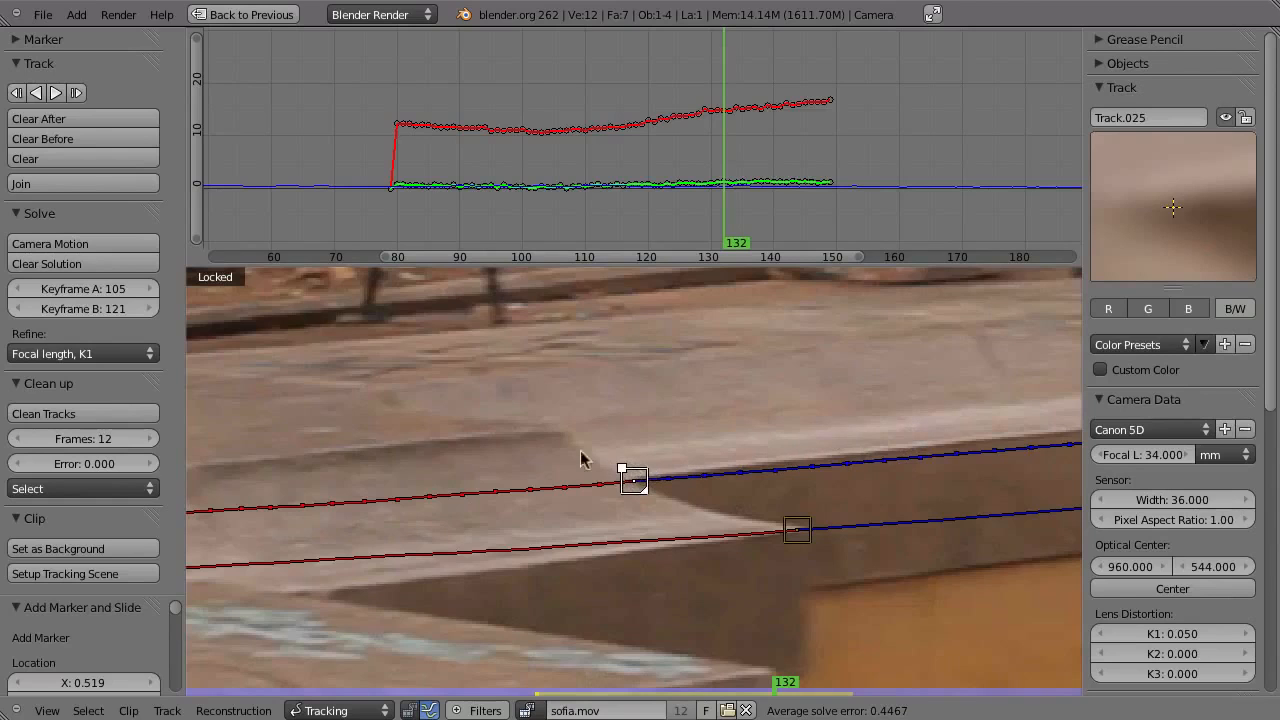
drag(665, 249, 535, 250)
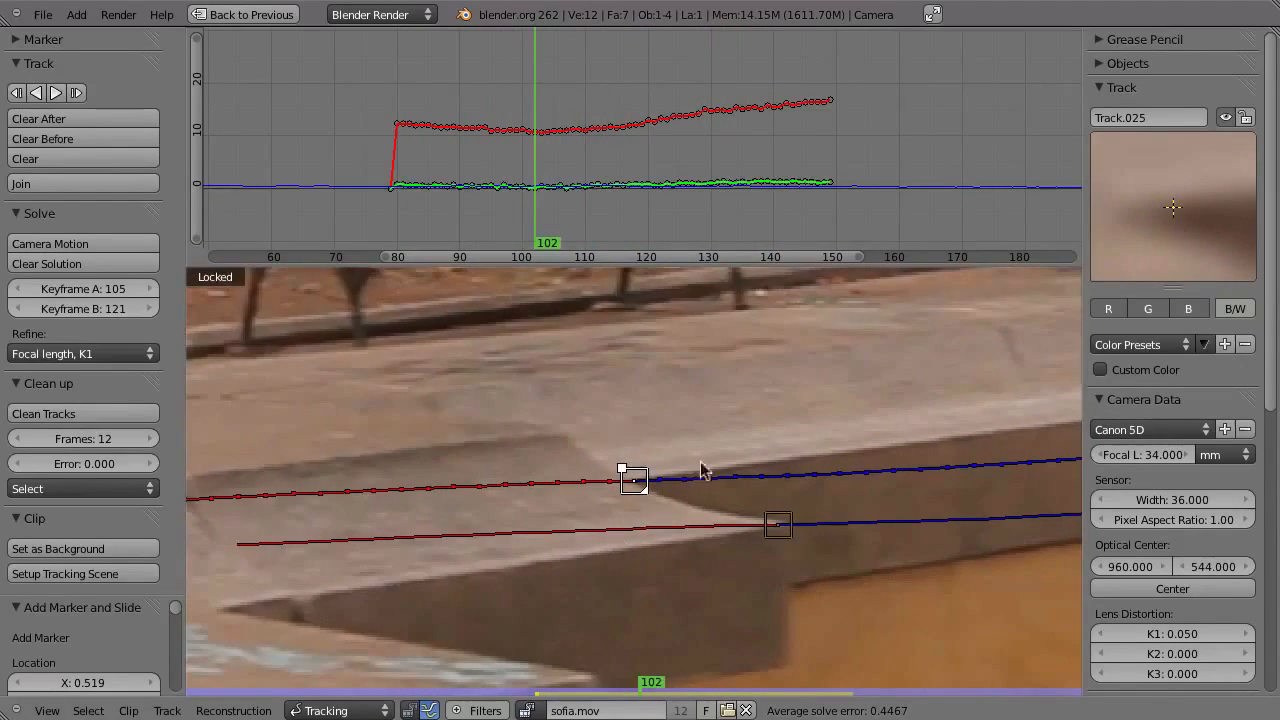
scroll(701, 470, up, 2)
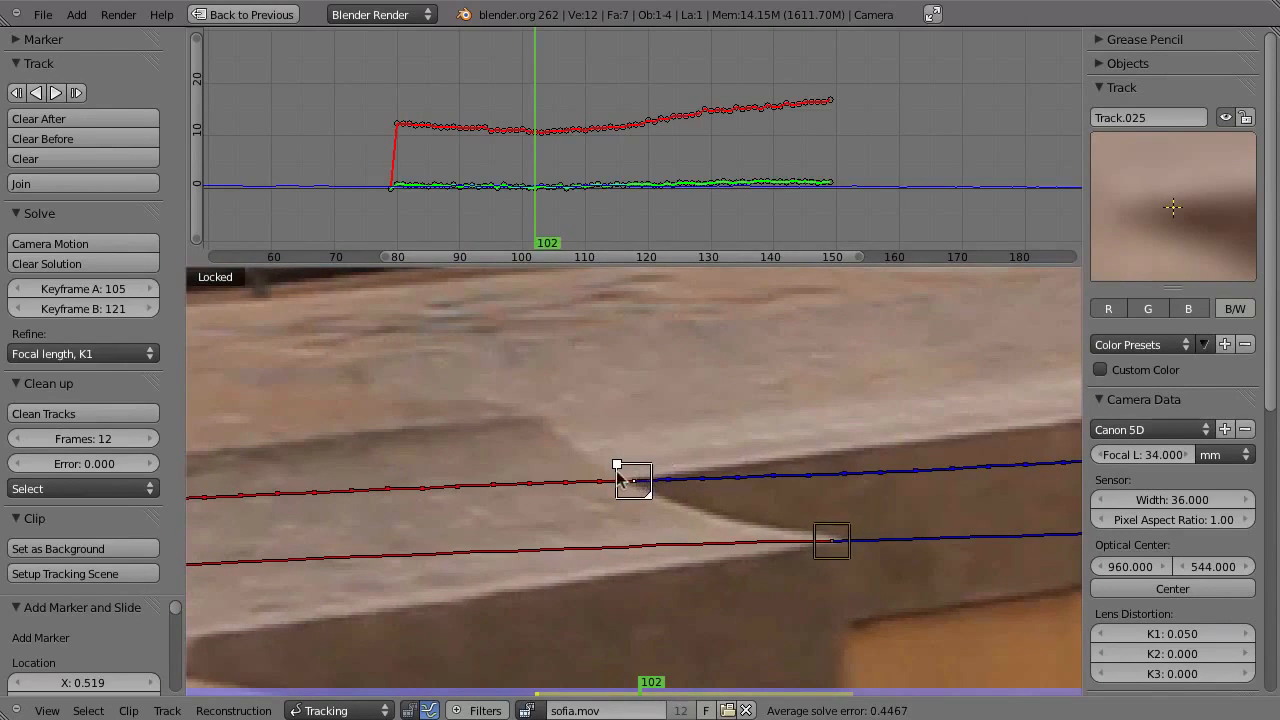
drag(538, 228, 706, 238)
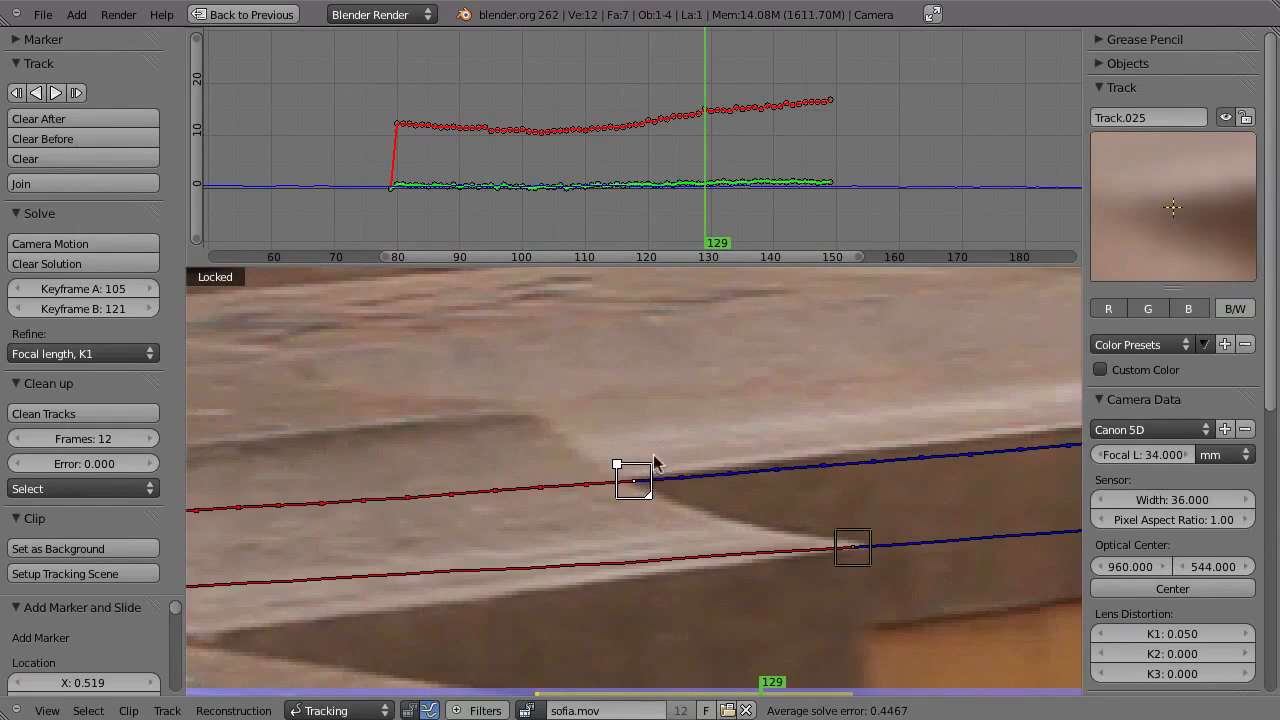
drag(672, 185, 660, 208)
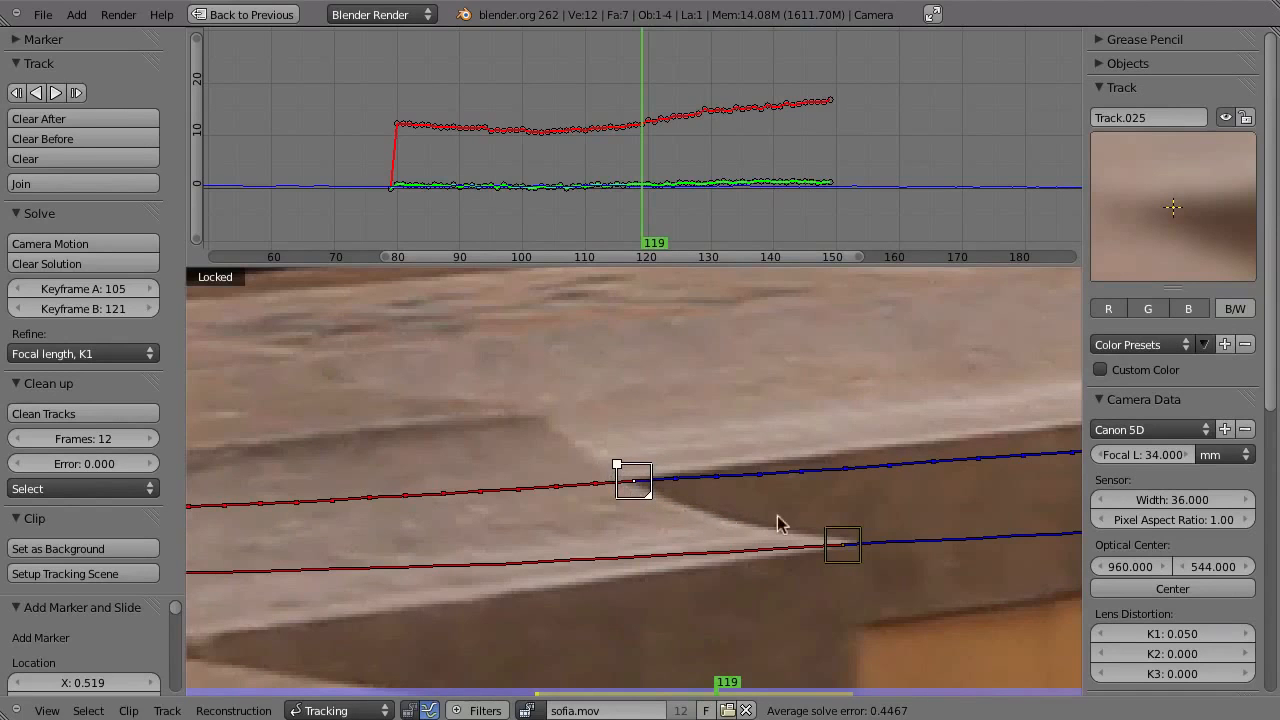
drag(643, 222, 403, 295)
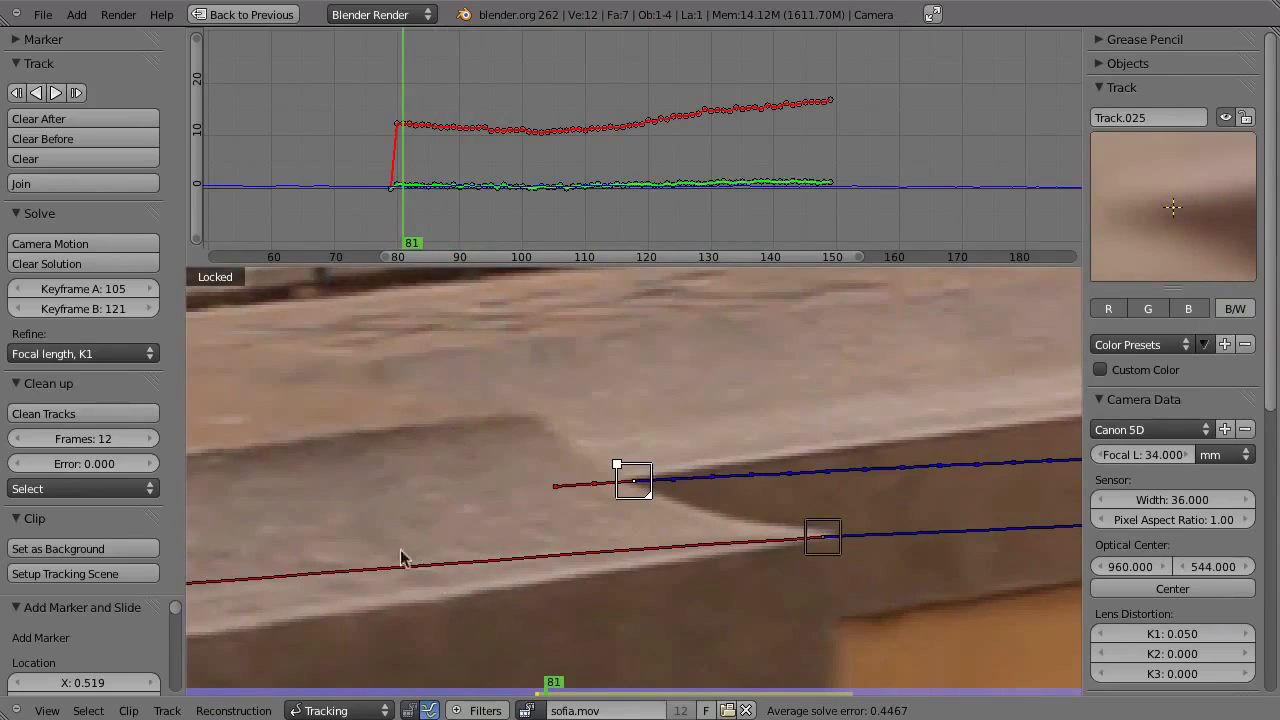
- Track the inner-corner marker backward from its start at frame 79, then go to frame 85
key(shift+Left)
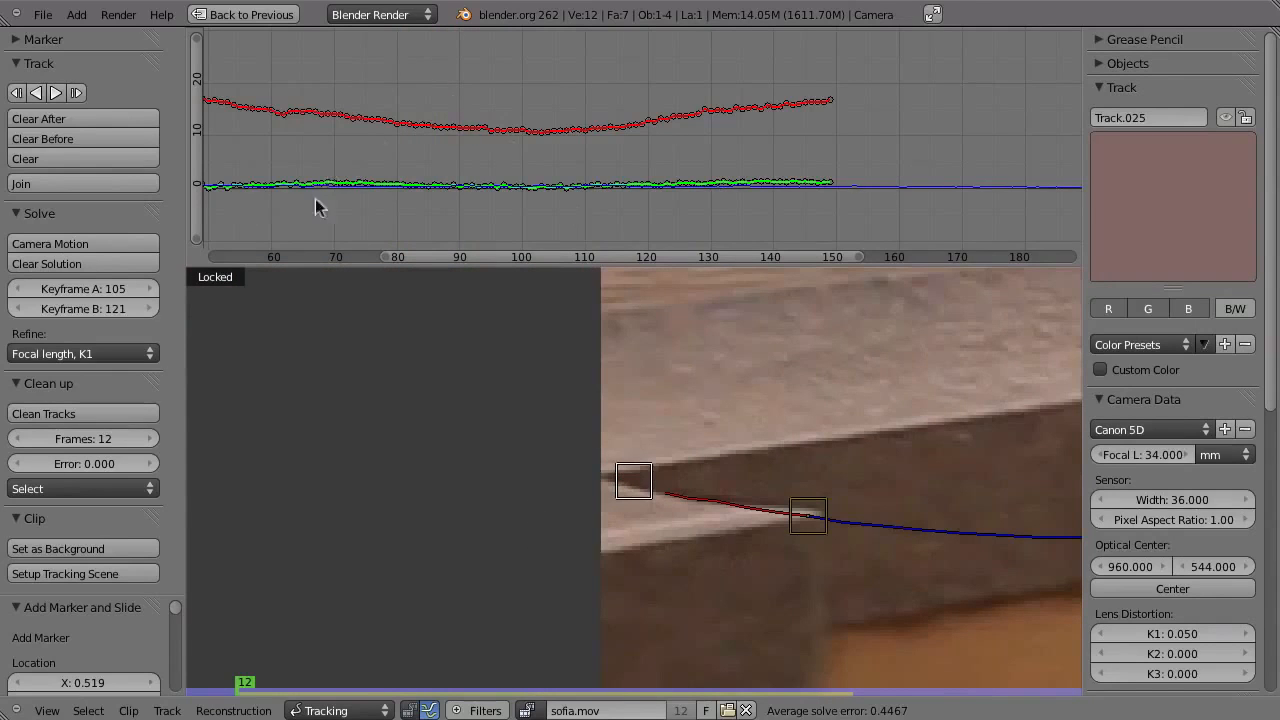
middle_drag(315, 199, 485, 188)
drag(383, 176, 616, 205)
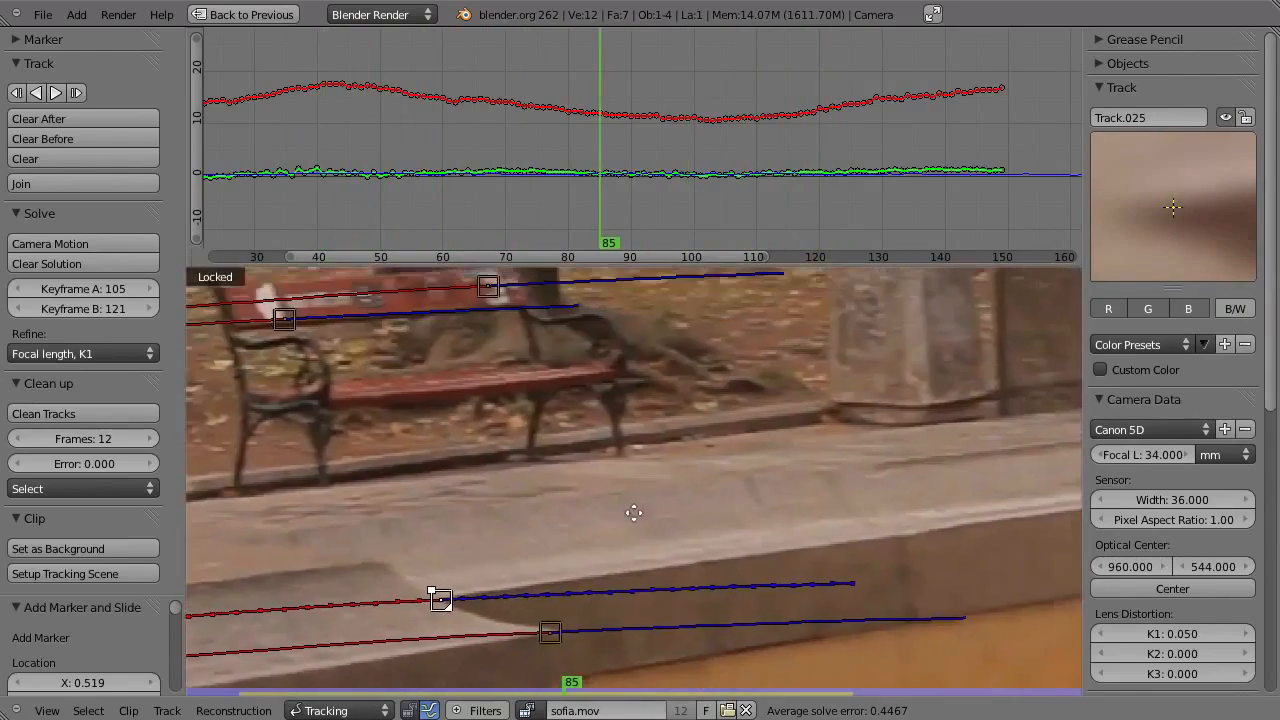
- Try tracking a marker at the foot of the poster stand's post on the ledge from frame 85, then delete it
ctrl+middle_drag(634, 513, 745, 451)
middle_drag(915, 412, 592, 568)
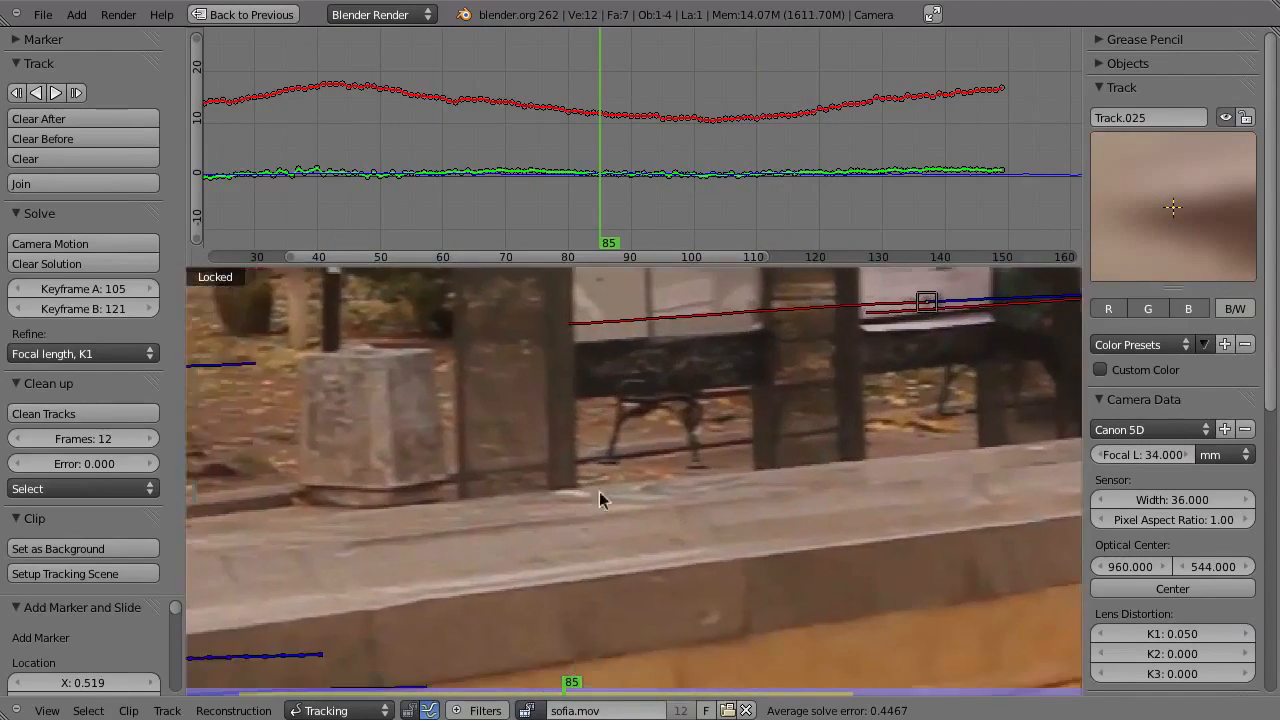
ctrl+middle_drag(599, 491, 552, 487)
ctrl+drag(554, 490, 525, 487)
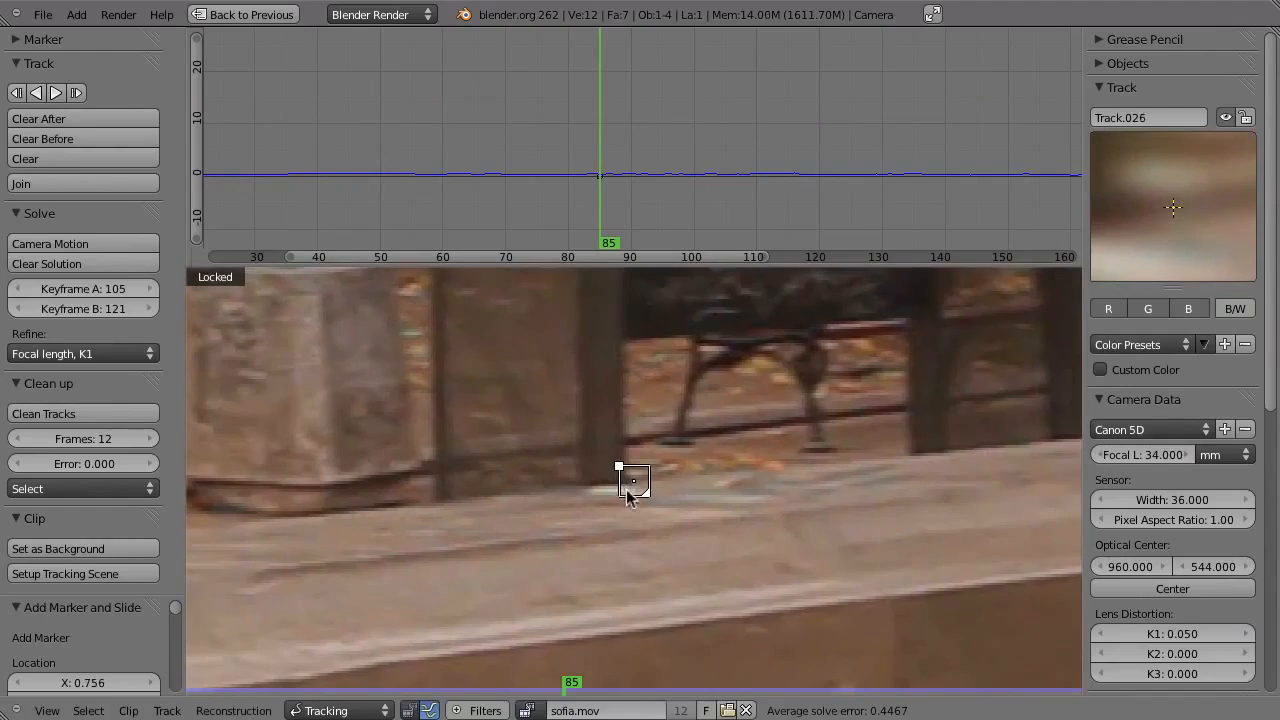
key(ctrl+t)
mouse_move(866, 195)
mouse_down()
mouse_move(640, 238)
mouse_move(724, 228)
mouse_move(667, 213)
mouse_move(686, 228)
mouse_move(796, 213)
mouse_move(683, 228)
mouse_up()
key(x)
click(651, 480)
- Delete the marker tracked at the inner corner of the ledge edge
scroll(505, 537, down, 2)
middle_drag(505, 520, 792, 418)
right_click(301, 588)
key(x)
click(306, 603)
- Around frame 114, add a marker on the upper rim of the ledge's curved recess and track it forward and backward
middle_drag(356, 591, 550, 551)
drag(690, 203, 744, 218)
middle_drag(560, 592, 696, 542)
mouse_move(713, 216)
mouse_down()
mouse_move(841, 207)
mouse_move(760, 226)
mouse_move(786, 229)
mouse_move(651, 240)
mouse_move(808, 234)
mouse_move(785, 232)
mouse_up()
ctrl+click(664, 454)
ctrl+drag(663, 390, 646, 352)
key(ctrl+t)
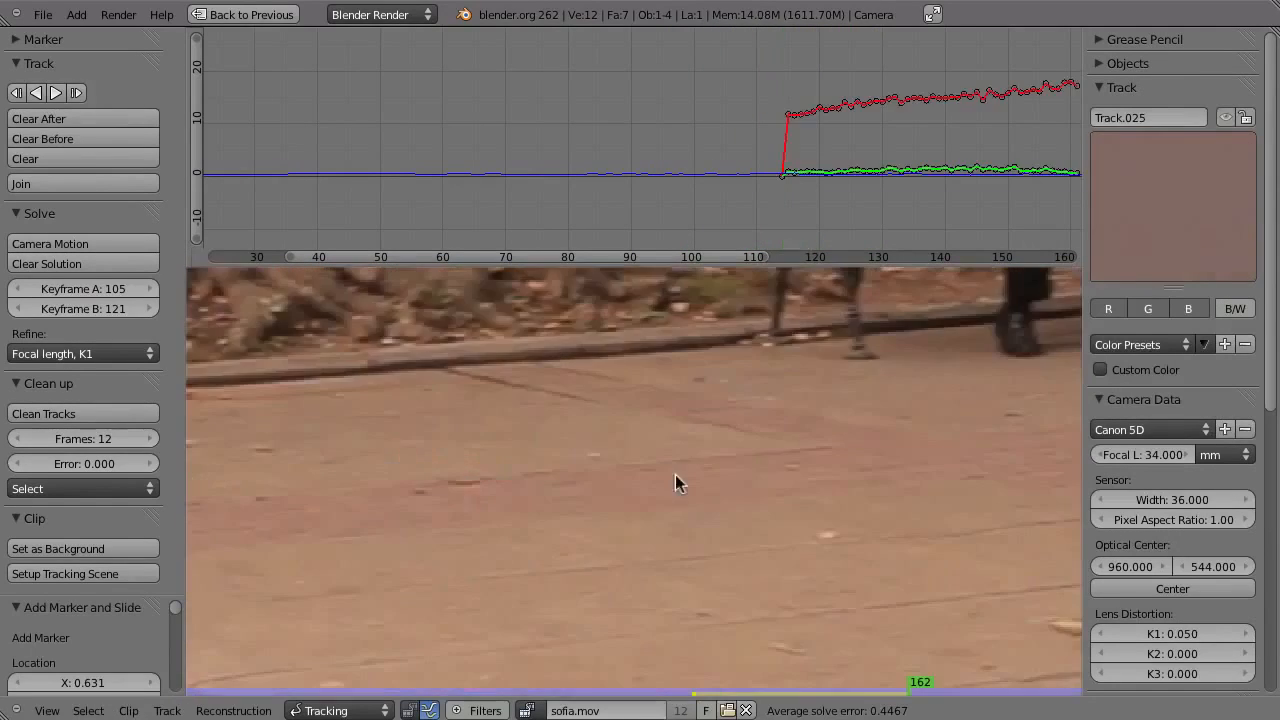
key(l)
drag(995, 170, 797, 201)
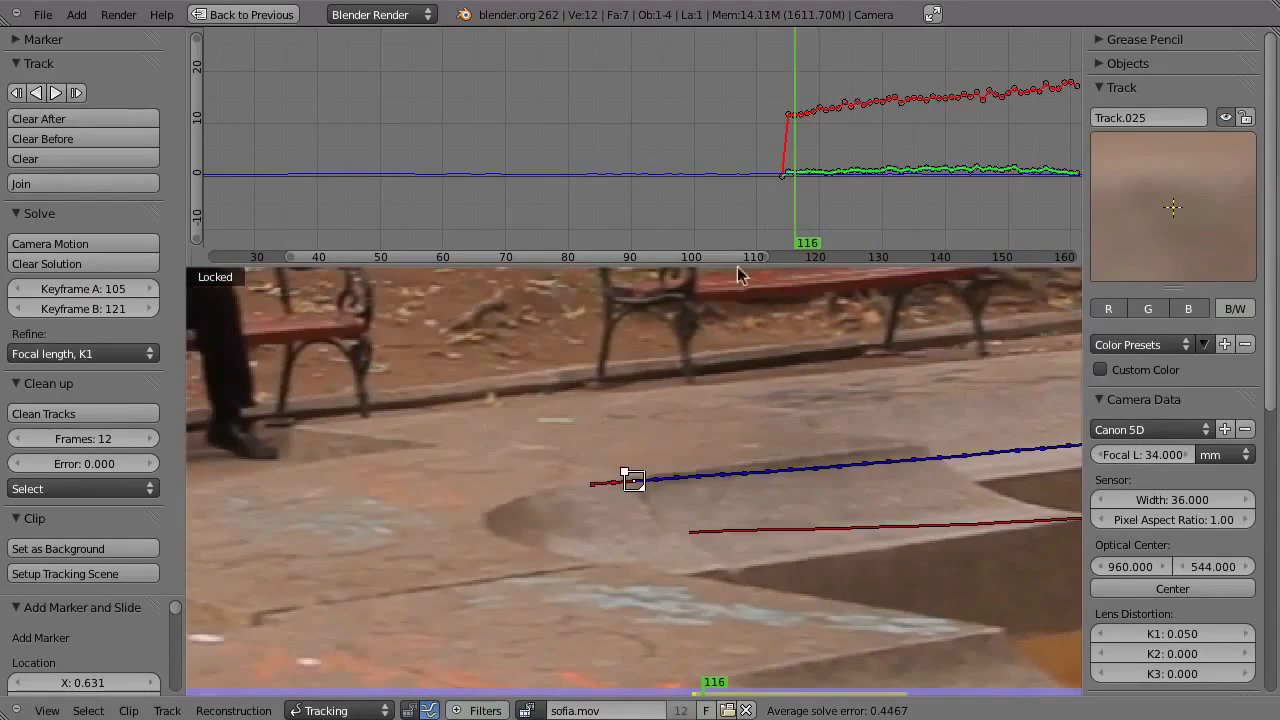
key(ctrl+shift+t)
- At frame 96, add a marker on the ledge tip beside the pale blue paint and track it forward
drag(495, 196, 662, 242)
mouse_move(630, 566)
ctrl+mouse_down()
mouse_move(686, 443)
mouse_move(766, 449)
mouse_move(869, 507)
mouse_move(845, 508)
ctrl+mouse_up()
key(ctrl+t)
drag(814, 171, 668, 212)
key(Left)
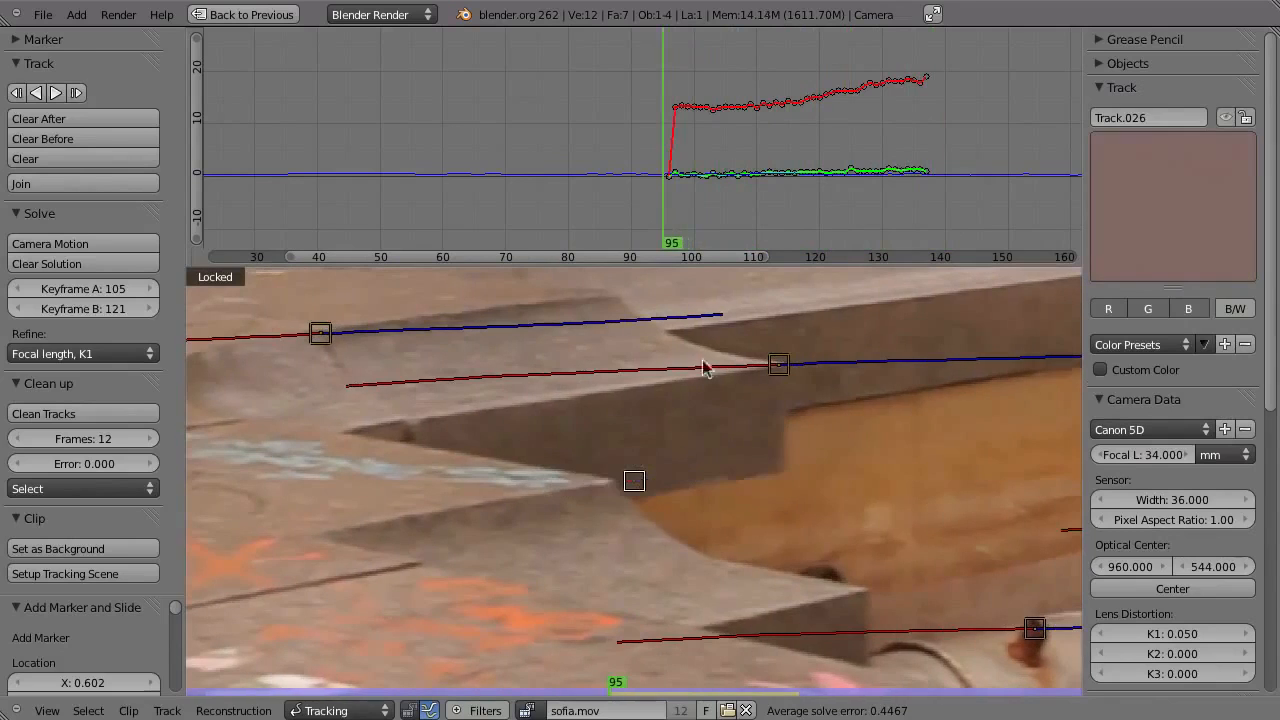
click(681, 203)
- At frame 98, scale the ledge-tip marker's pattern area by 2.084 and track it backward
scroll(614, 591, up, 5)
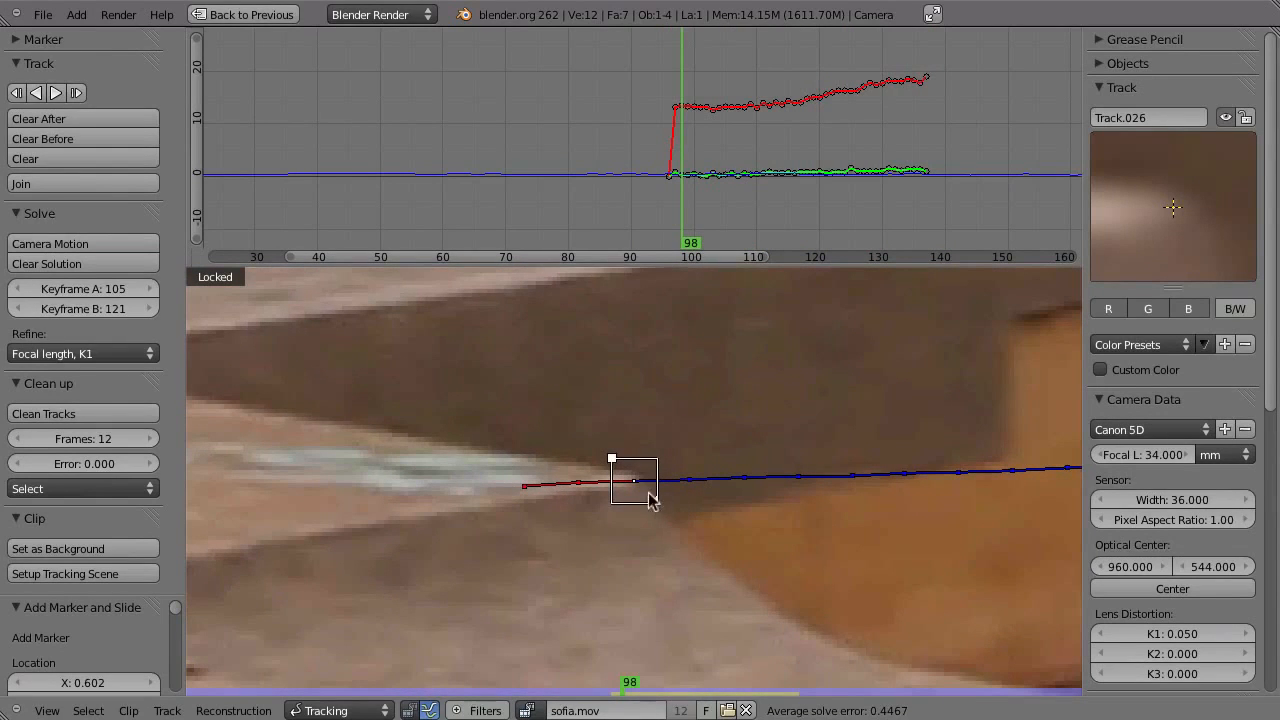
key(s)
click(628, 520)
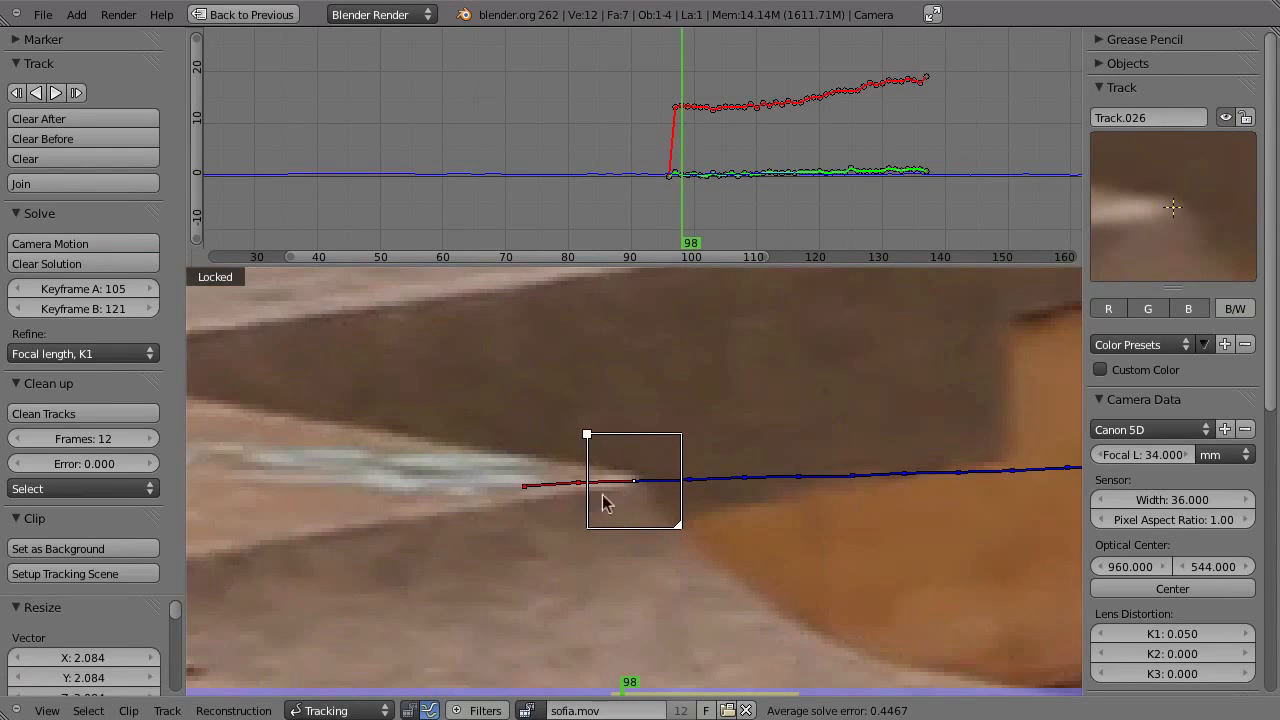
key(shift+ctrl+t)
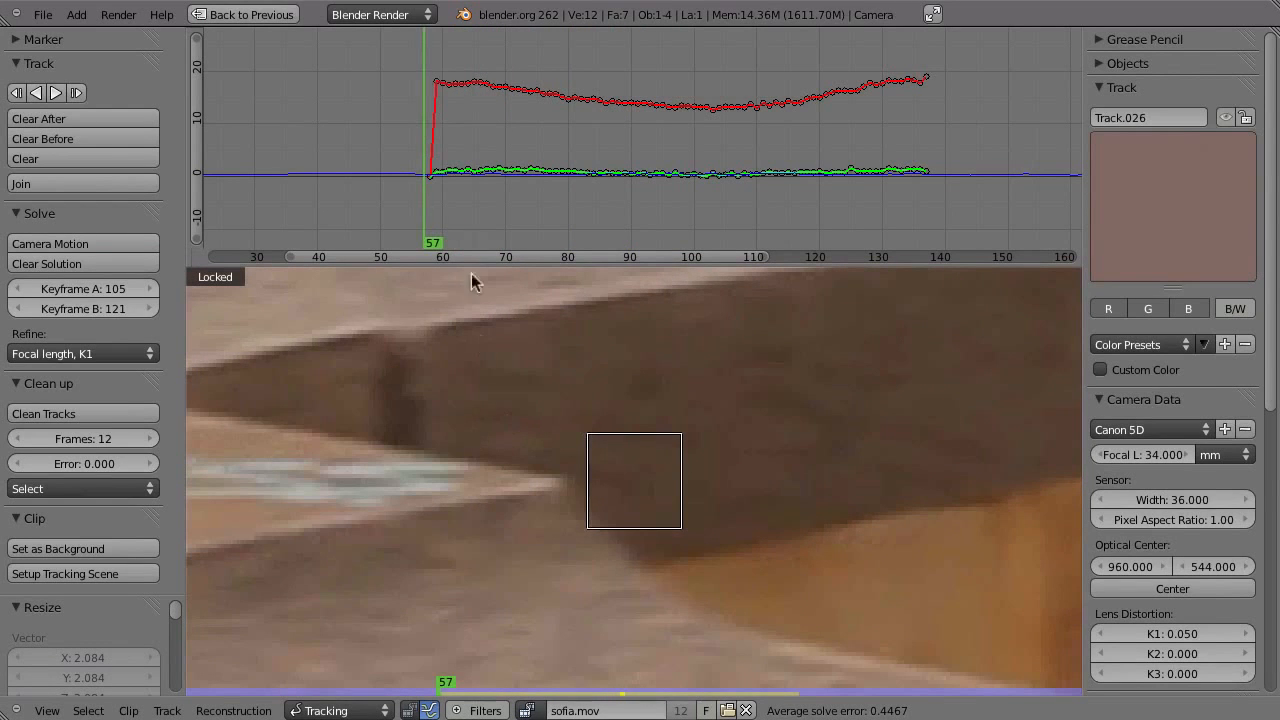
- At frame 57, move the strayed marker back onto the ledge tip, by X -0.008845 and Y -0.000669
click(443, 216)
key(Left)
key(Left)
key(Left)
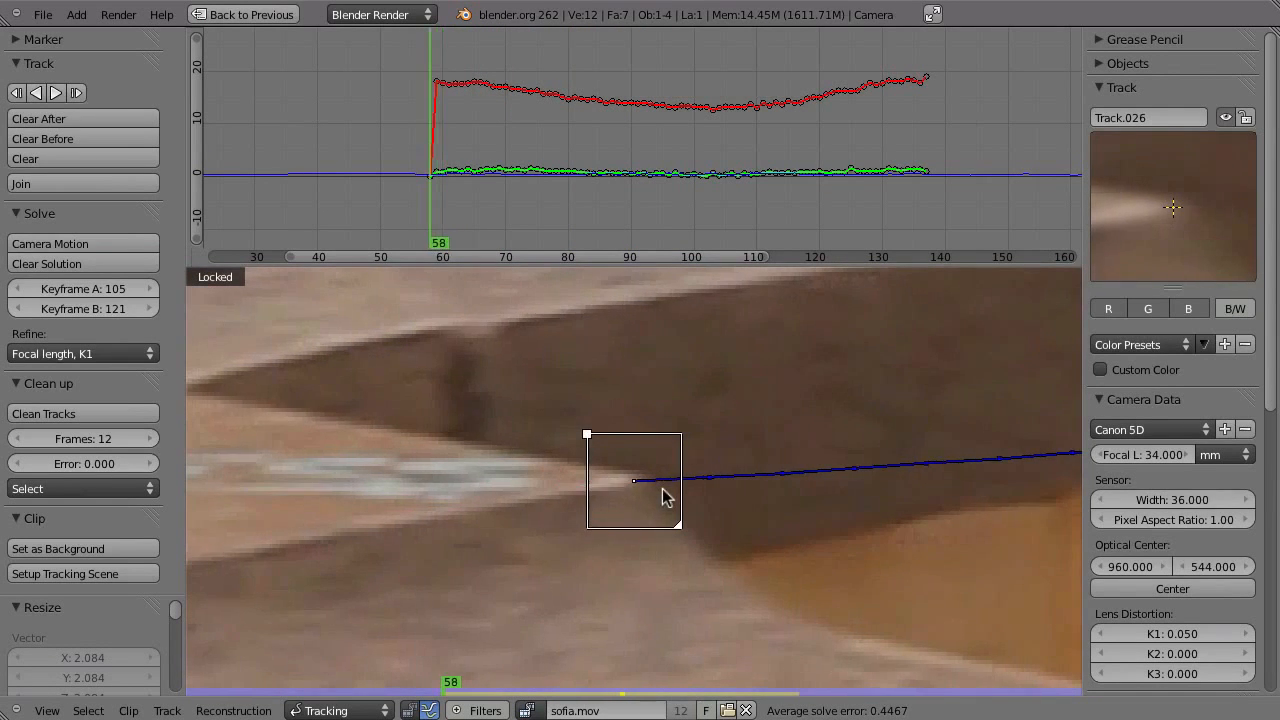
key(g)
click(536, 411)
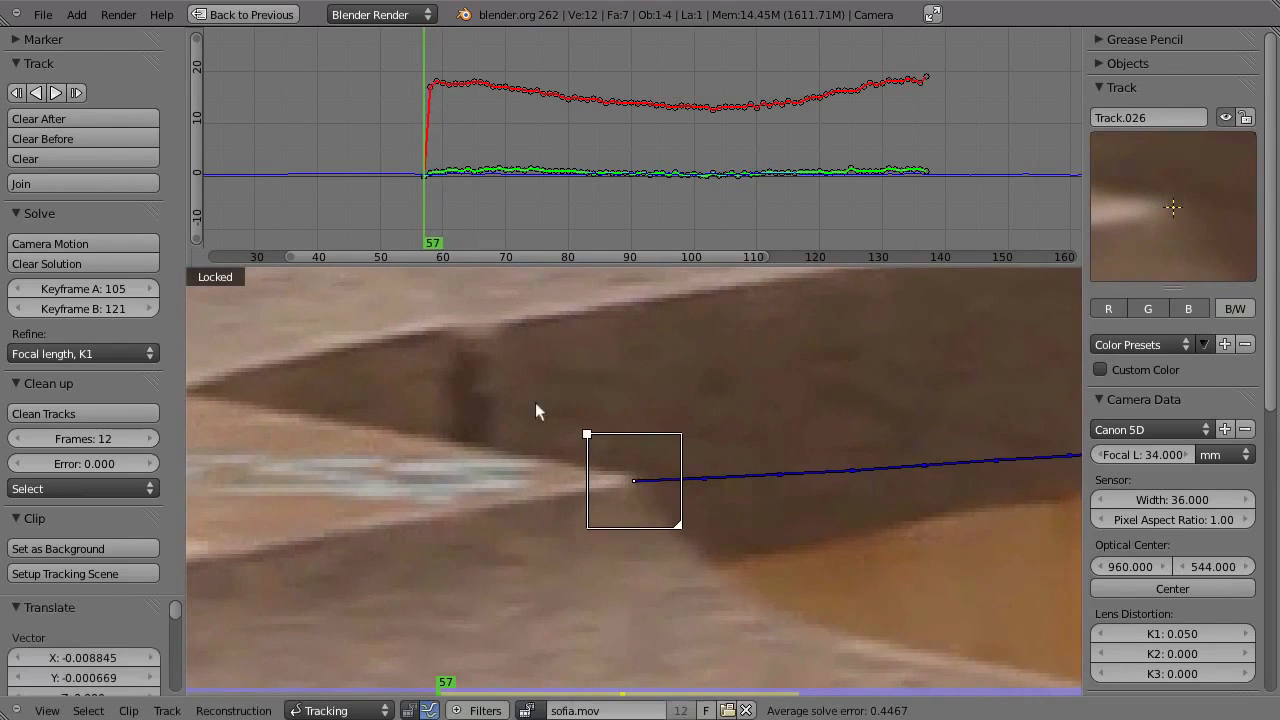
- Track the marker back frame by frame to frame 53 and move it there by X -0.01162 and Y -0.001115
key(Left)
key(Left)
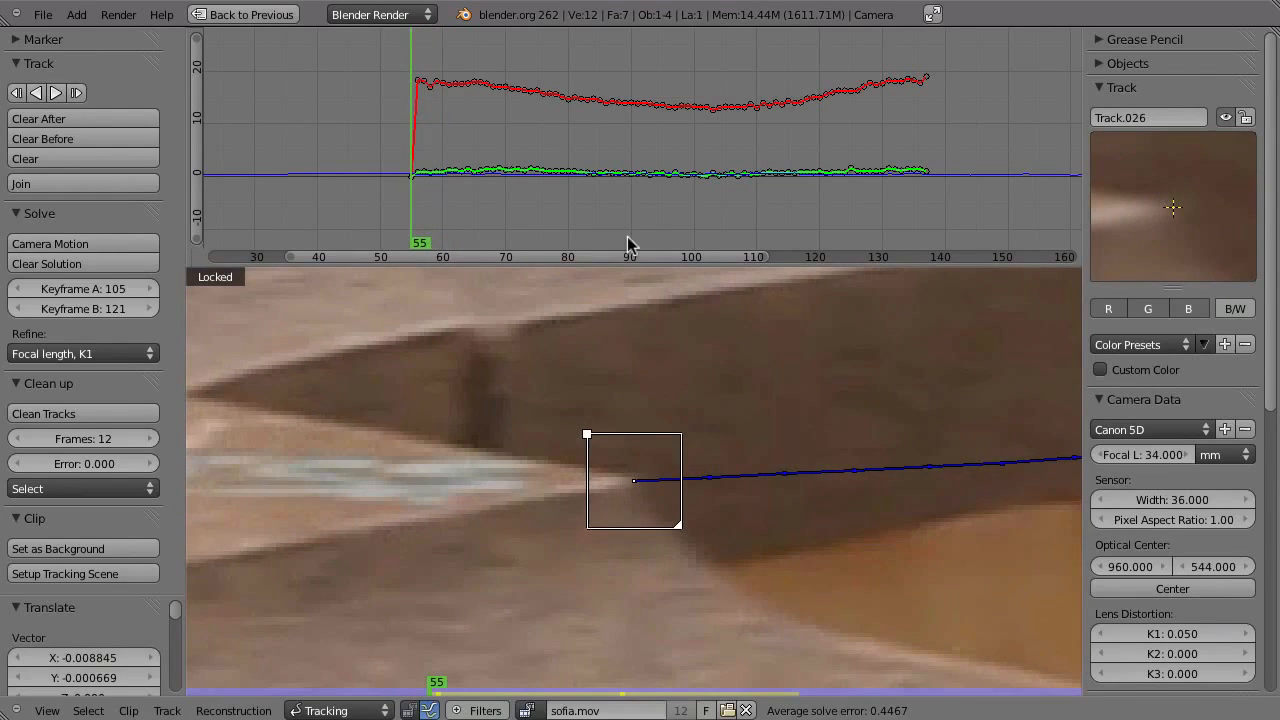
key(Left)
key(Left)
key(g)
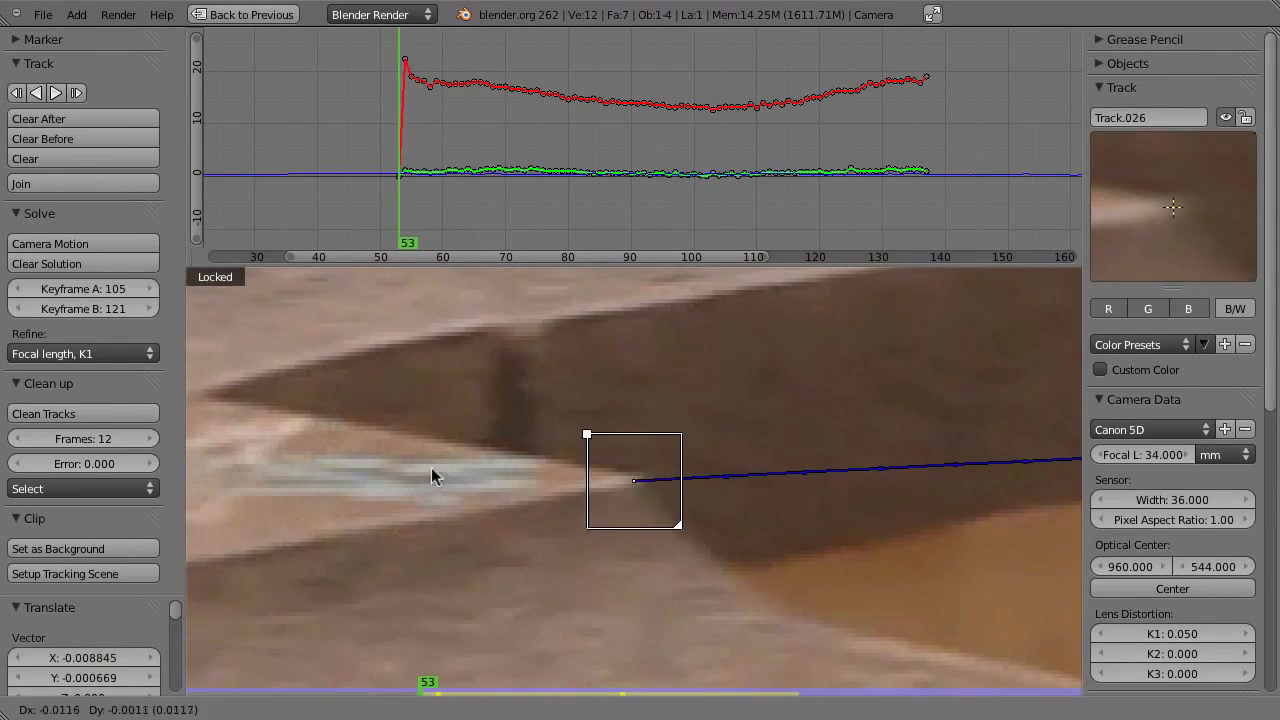
click(431, 467)
- Display the search area around the selected ledge-tip marker
scroll(600, 443, down, 4)
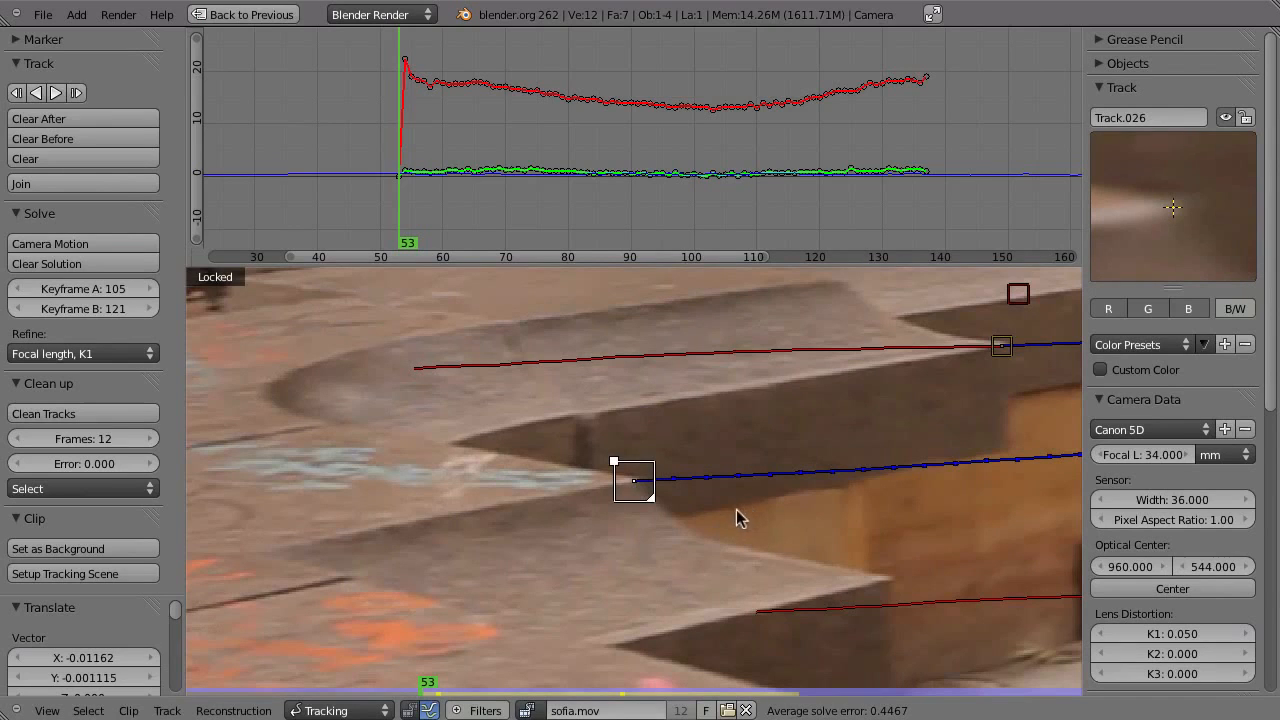
key(alt+s)
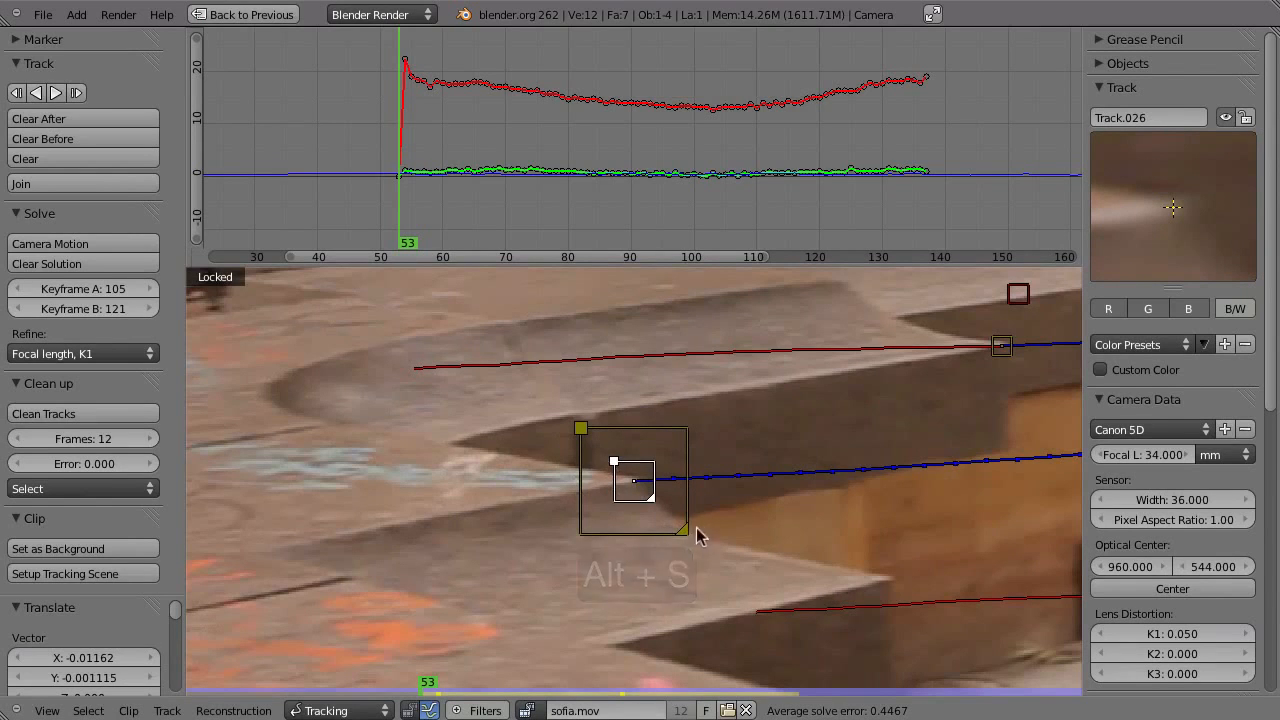
- Enlarge the ledge-tip marker's search area and track the marker backward from frame 53
click(603, 511)
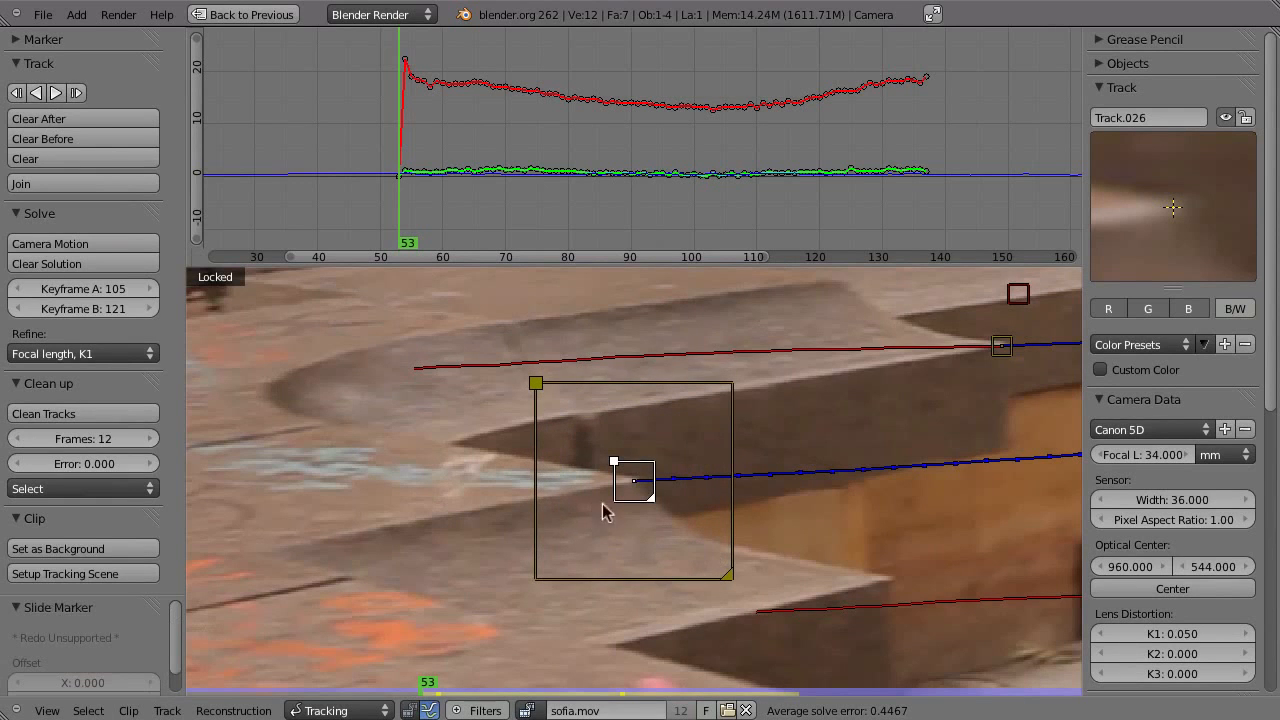
key(shift+ctrl+t)
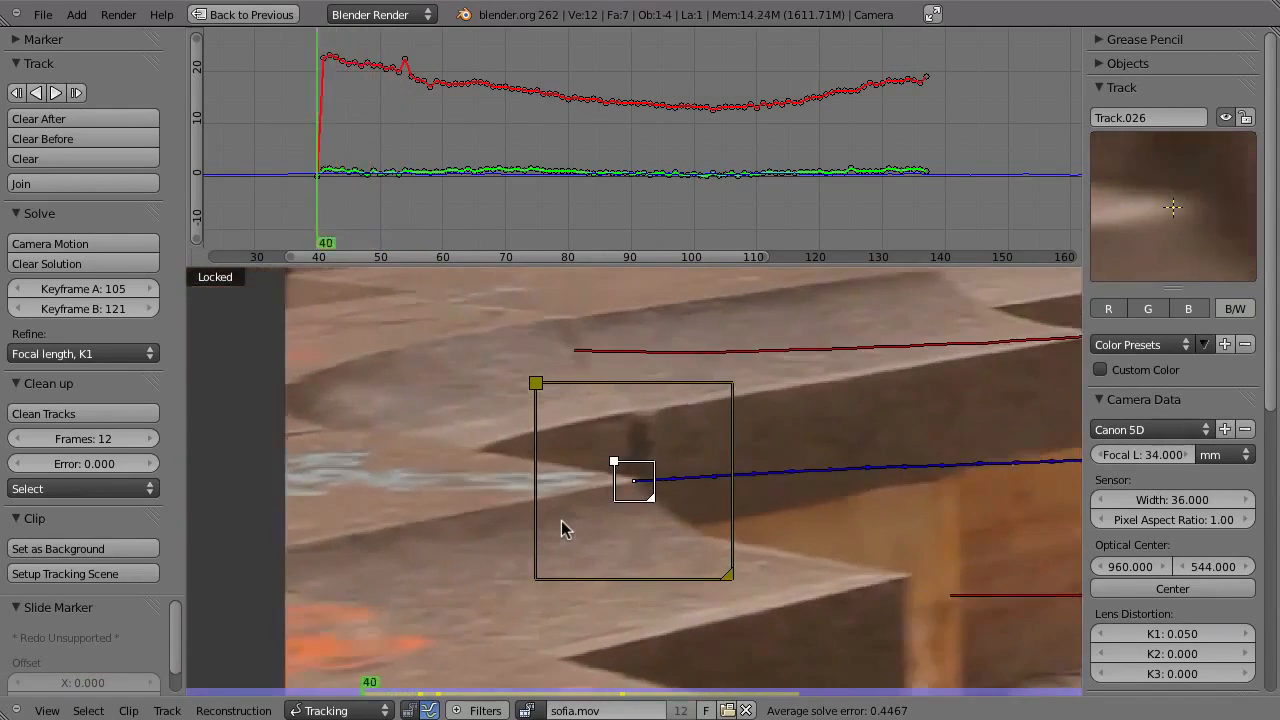
key(ctrl+t)
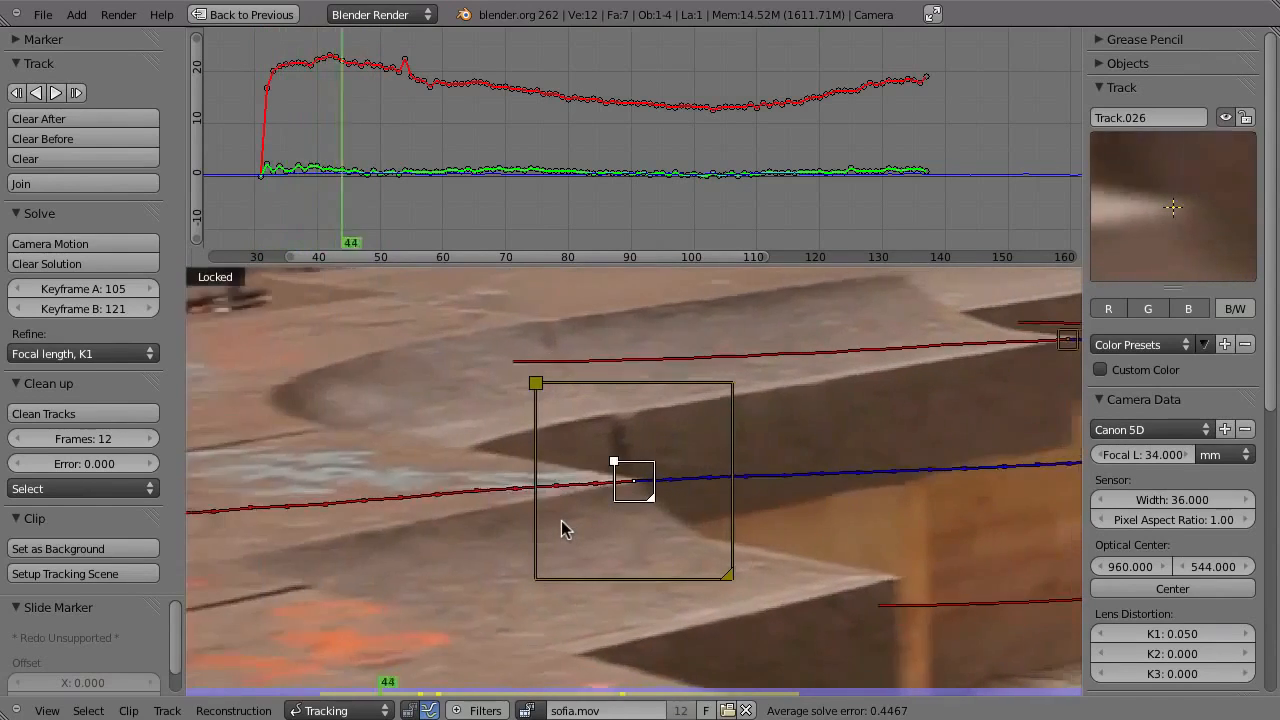
- At frame 47, add a marker on the shadowed ledge edge above the tip, scale it by 1.978 and track it forward
mouse_move(604, 416)
ctrl+mouse_down()
mouse_move(587, 420)
mouse_move(786, 366)
ctrl+mouse_up()
key(s)
click(706, 537)
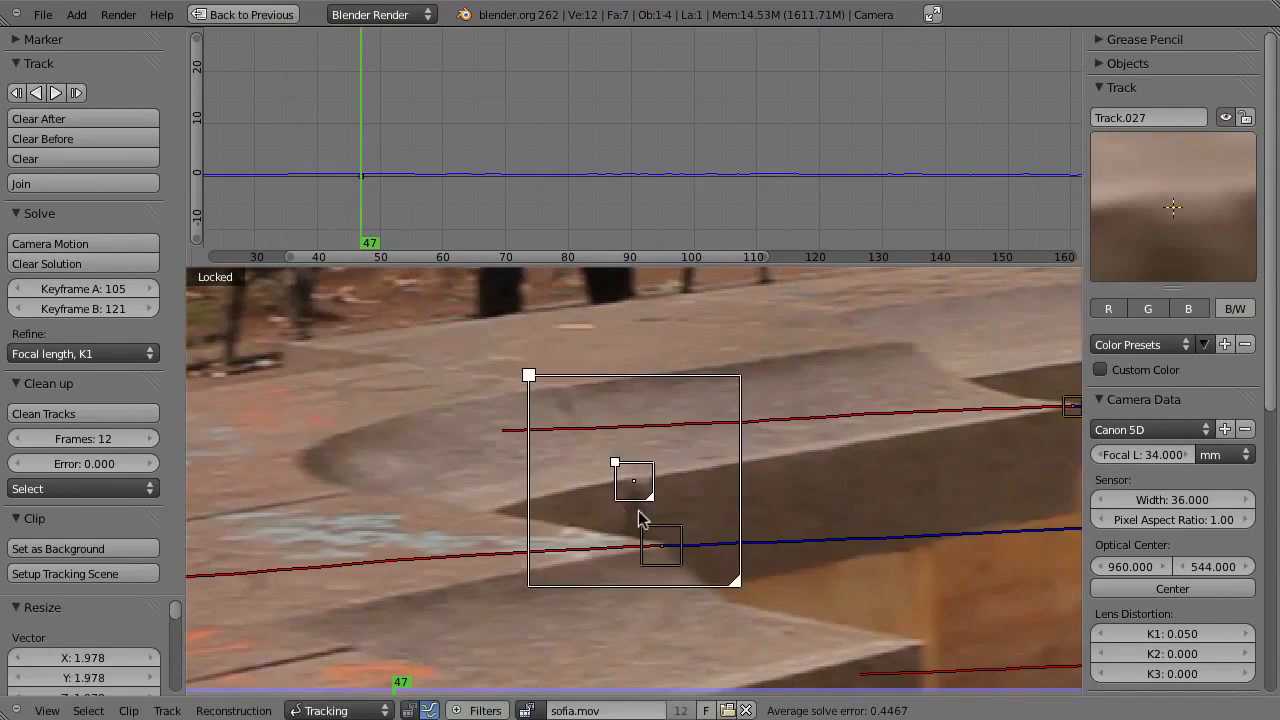
key(ctrl+t)
- Clear the remaining track path after the last good frame of the new ledge-edge marker and track it backward
drag(837, 190, 407, 211)
key(alt+t)
key(ctrl+shift+t)
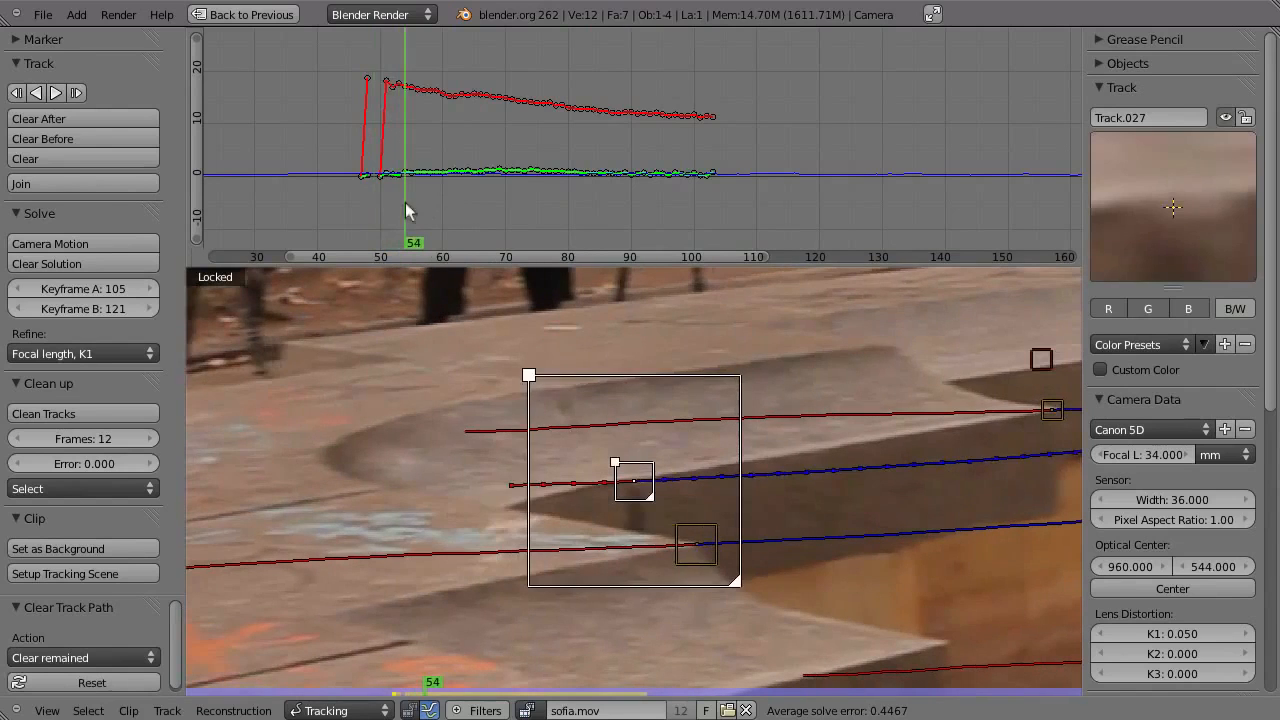
- Compare the ledge-edge track with the ledge-tip track around frame 54, and clear the ledge-edge track's path up to frame 52
click(686, 560)
drag(430, 200, 406, 238)
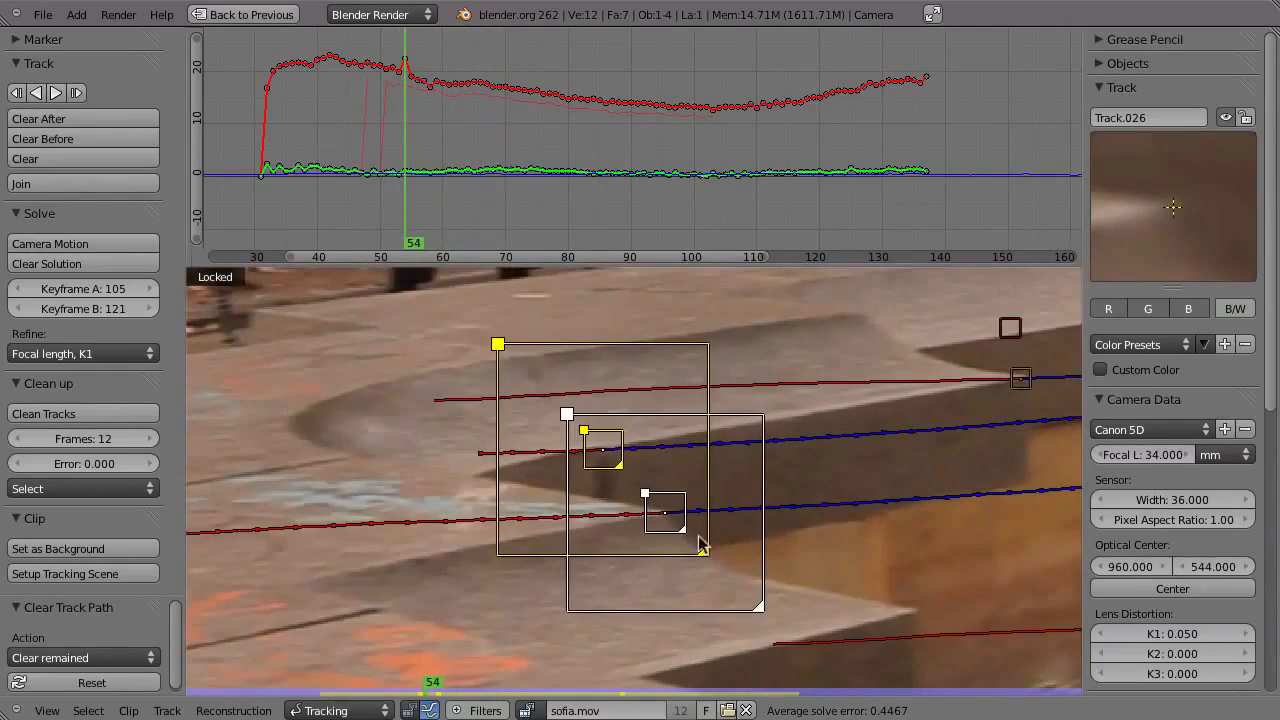
mouse_move(430, 180)
mouse_down()
mouse_move(321, 186)
mouse_move(418, 193)
mouse_up()
click(390, 211)
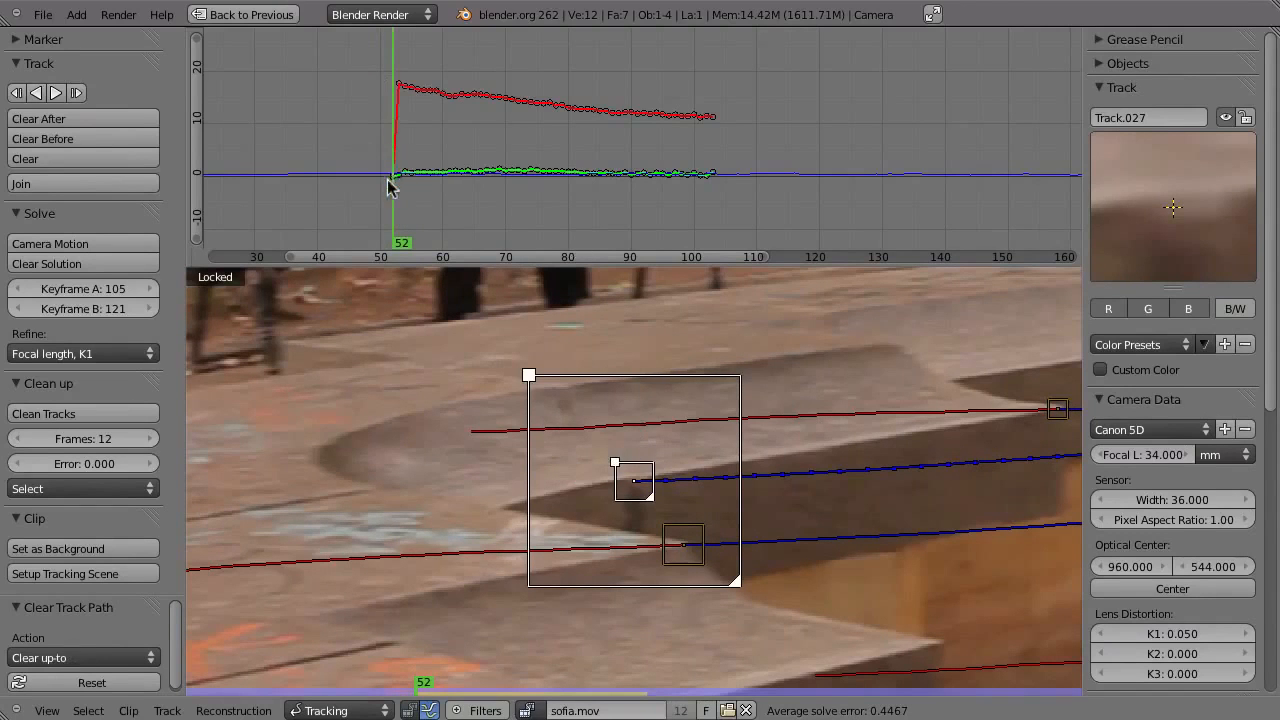
- At frame 59, add a marker on the tip of the lower ledge in front of the wooden board and track it forward
key(Right)
key(Right)
key(Right)
key(Right)
key(Right)
key(Right)
key(Right)
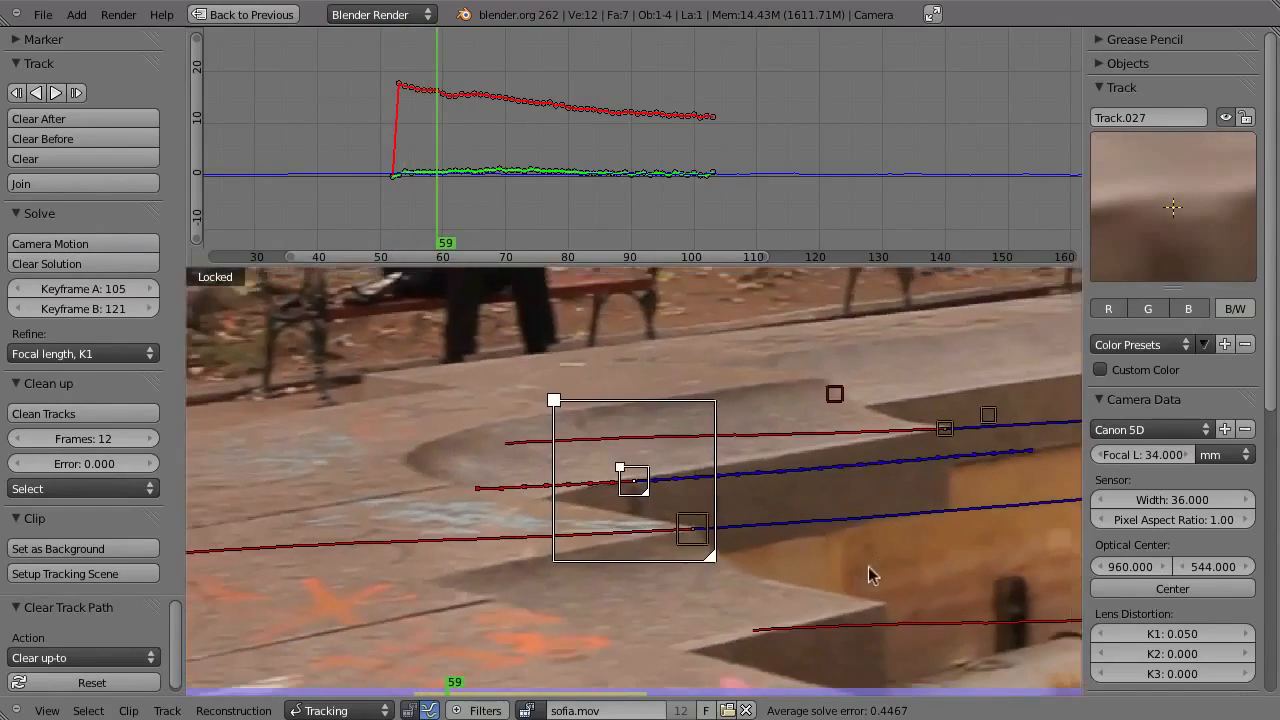
scroll(868, 575, down, 1)
ctrl+click(797, 520)
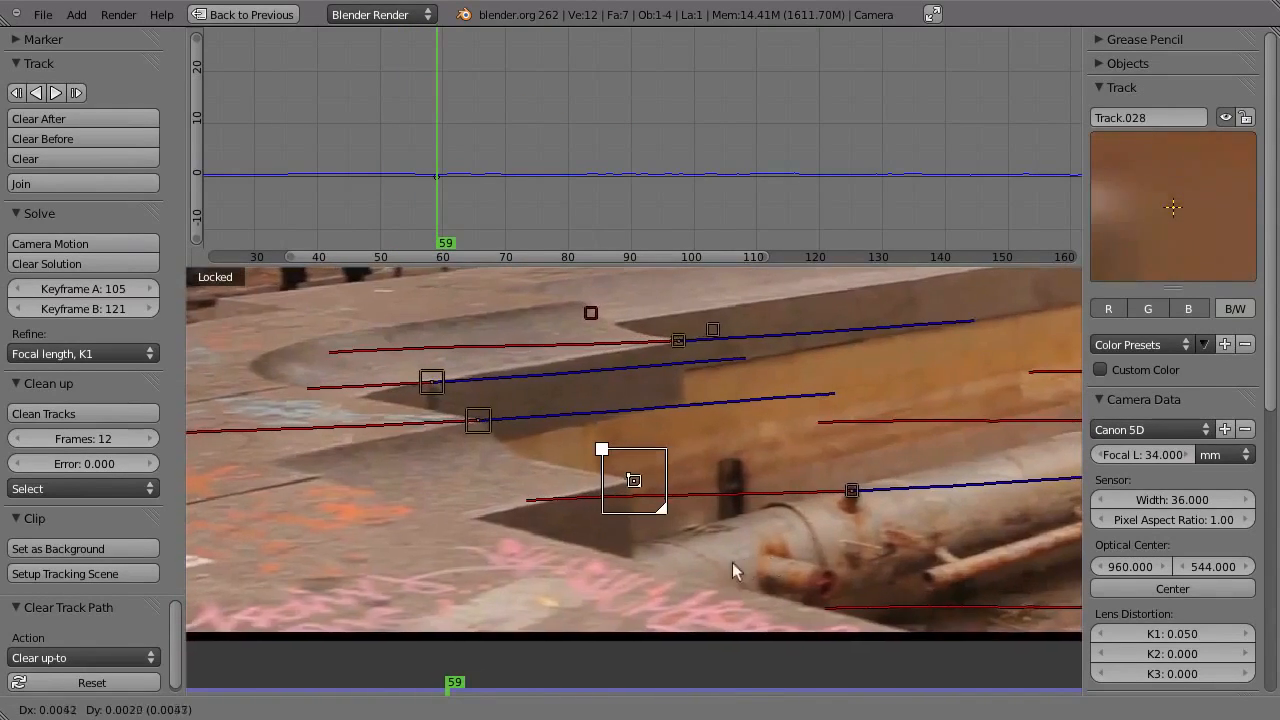
drag(732, 562, 666, 520)
scroll(640, 475, up, 2)
key(ctrl+t)
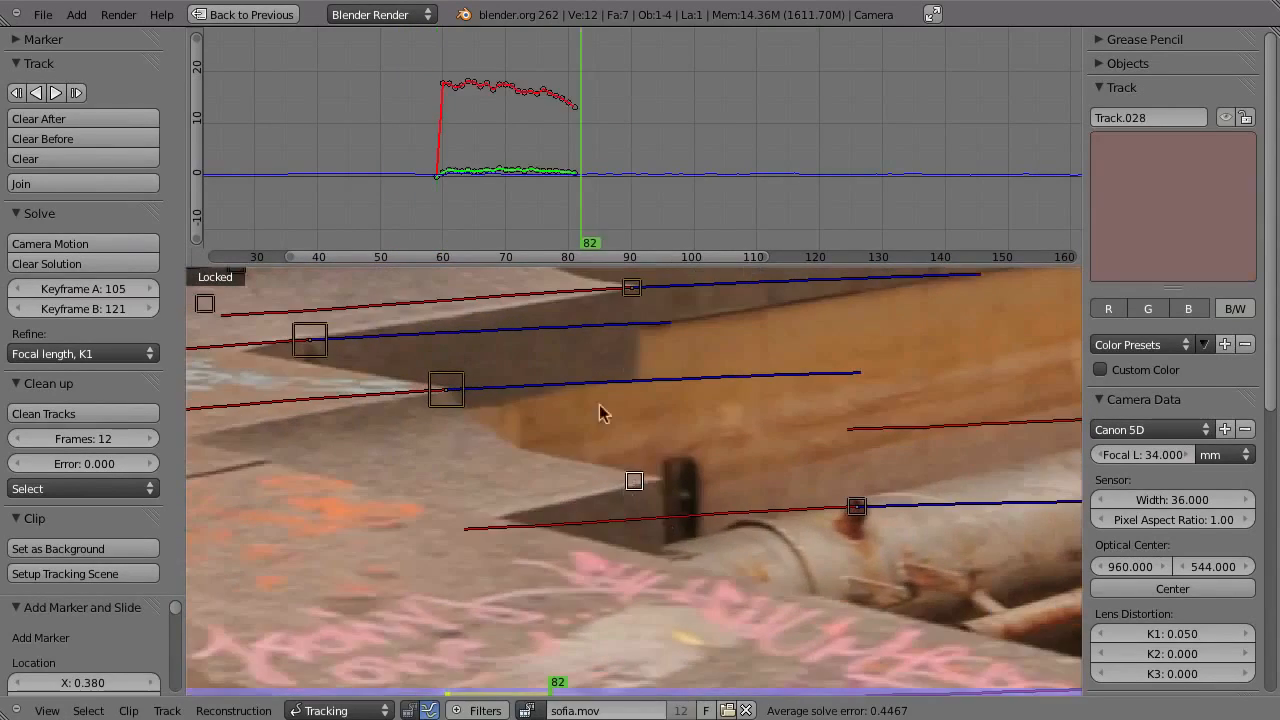
- Track the lower ledge-tip marker backward, and scale it by 2.183 at frame 50
mouse_move(554, 179)
mouse_down()
mouse_move(490, 191)
mouse_move(574, 200)
mouse_move(526, 195)
mouse_up()
key(ctrl+shift+t)
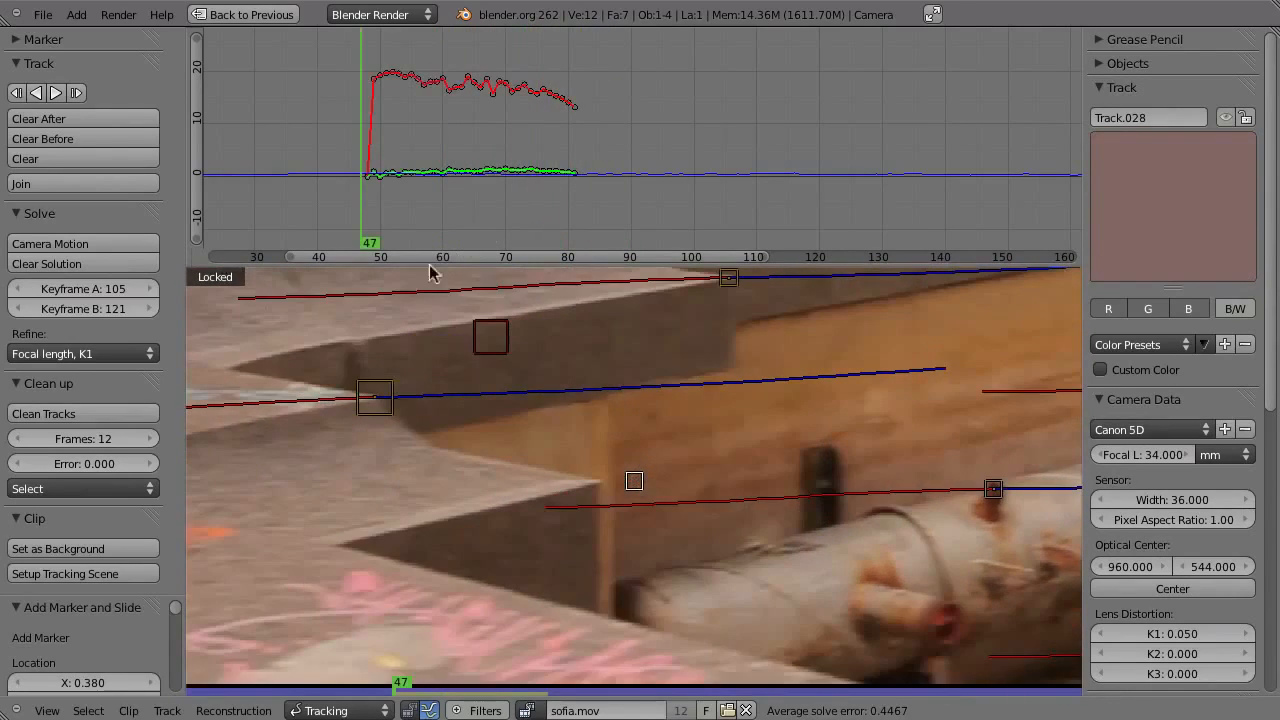
drag(369, 220, 381, 224)
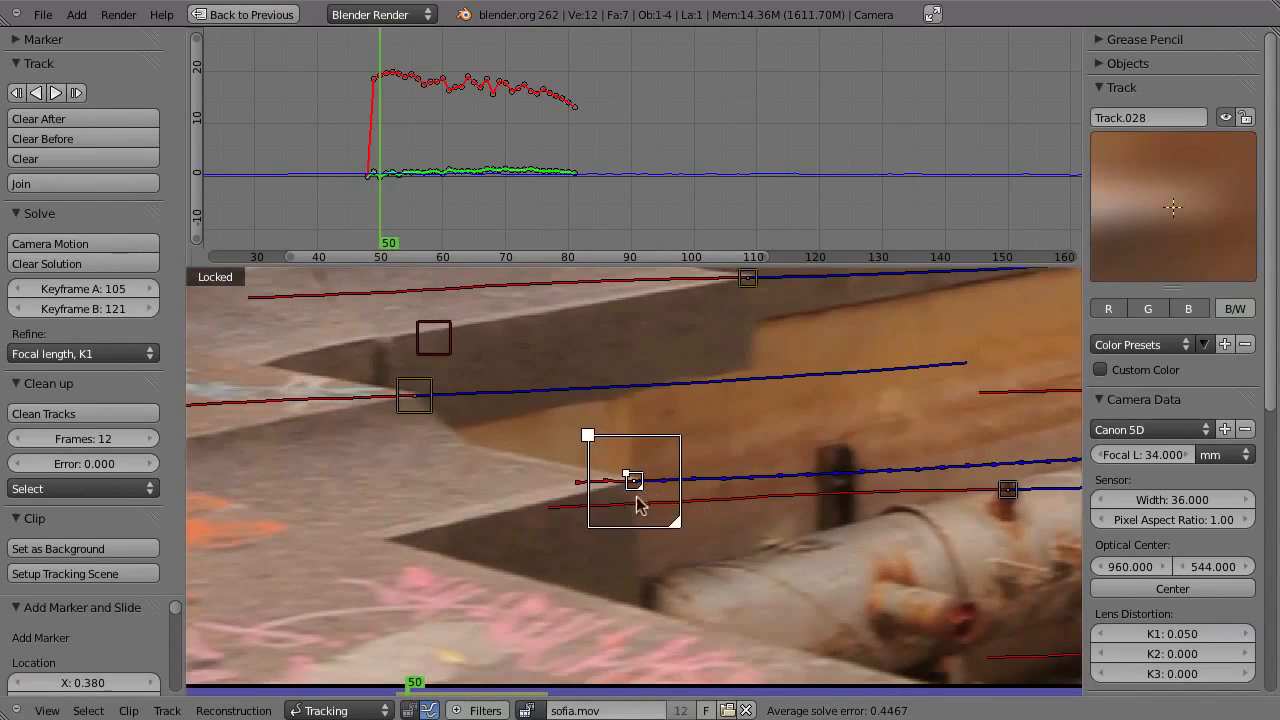
key(s)
click(675, 536)
- At frame 47, move the lower ledge-tip marker back onto the tip, track it backward and play the result
key(Left)
key(Left)
key(Left)
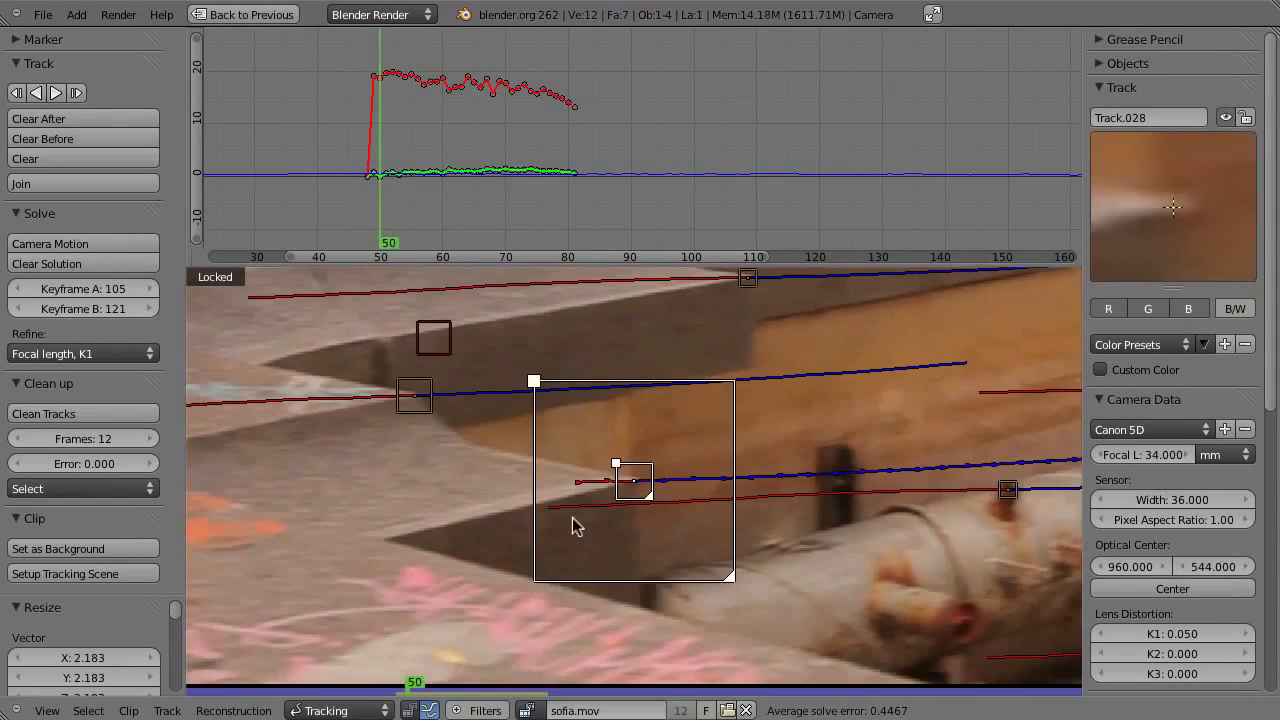
key(Right)
key(g)
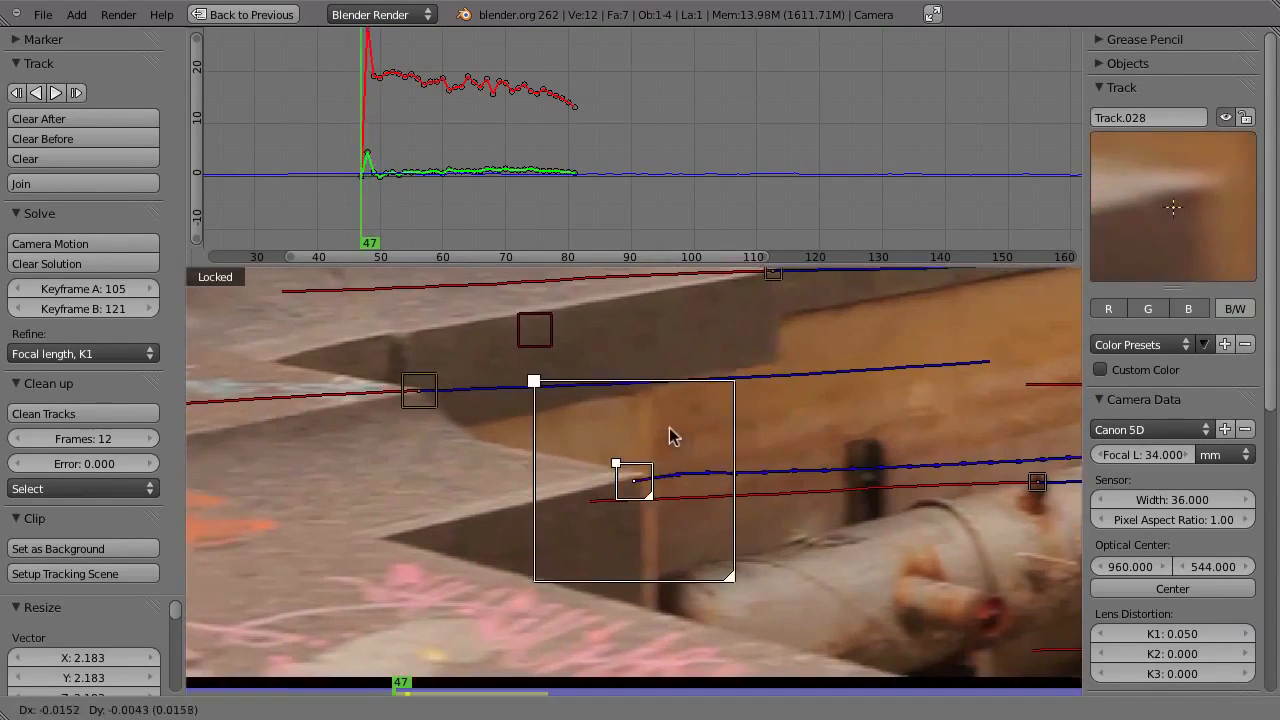
click(564, 431)
key(ctrl+shift+t)
key(alt+a)
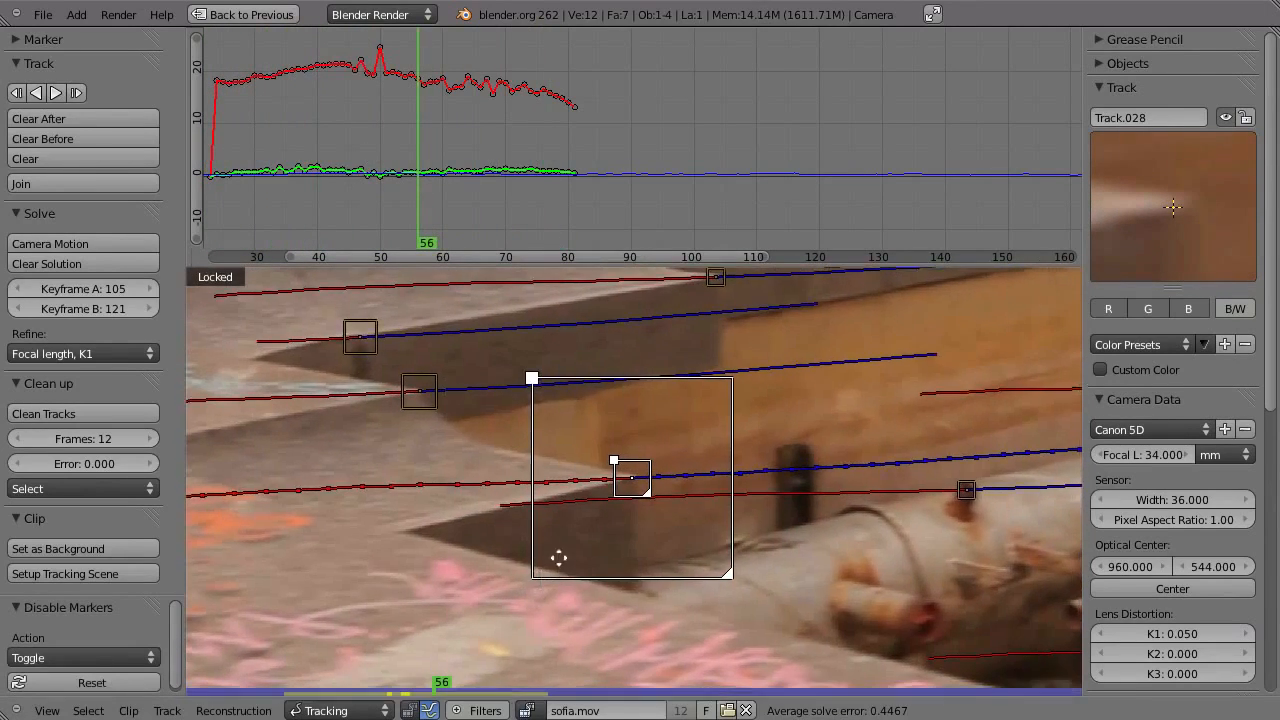
- At frame 56, add a marker on the pink graffiti below the lower ledge, scale it by 1.201 and track it backward
middle_drag(560, 557, 583, 404)
ctrl+click(579, 405)
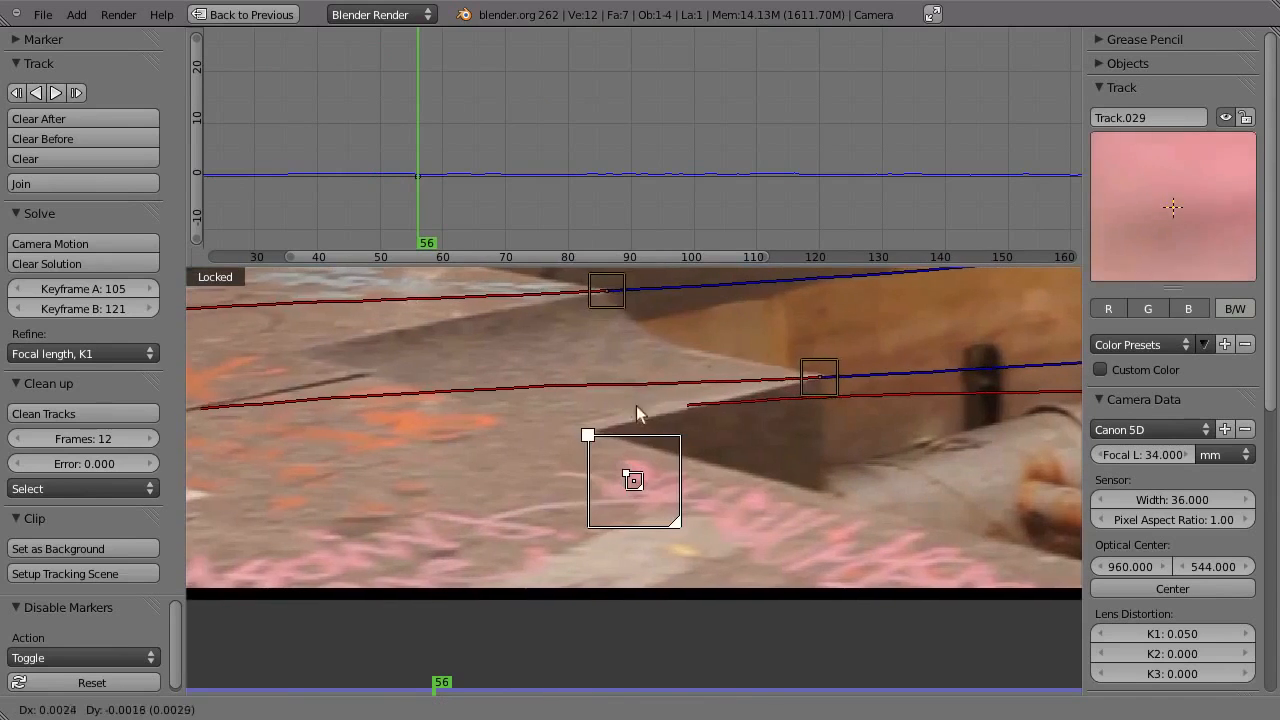
key(x)
key(s)
click(671, 502)
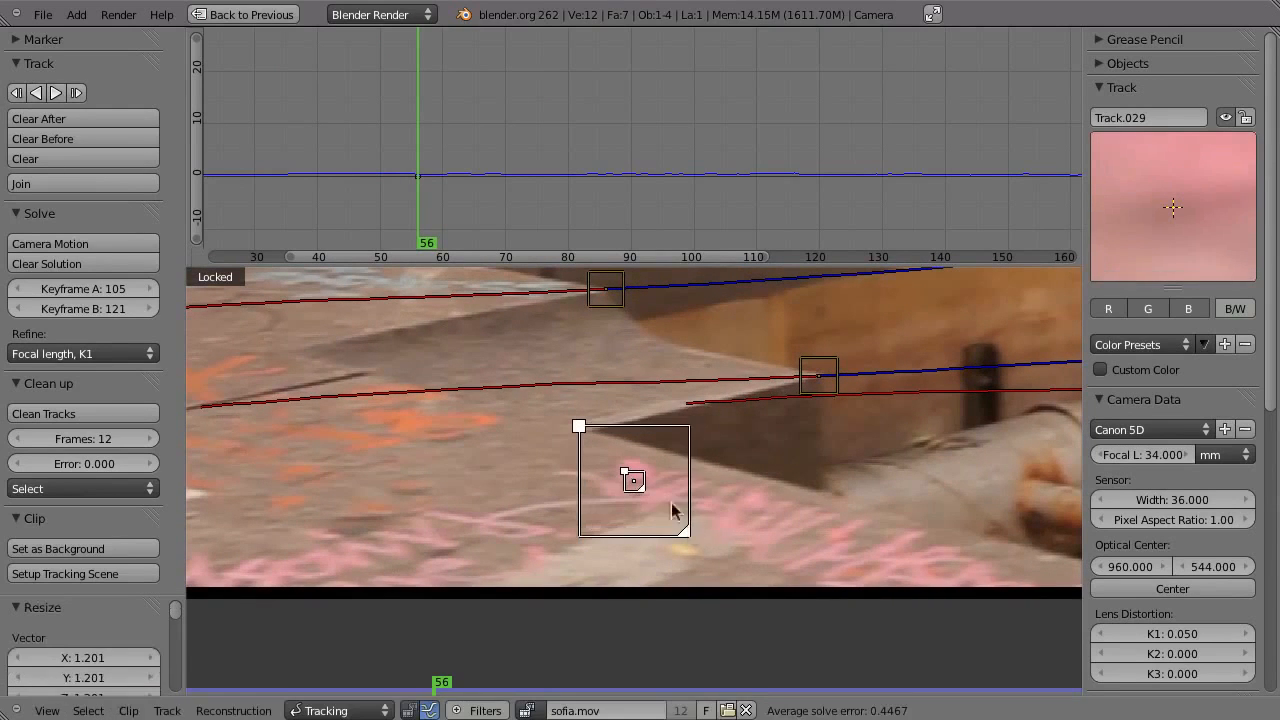
key(shift+ctrl+t)
key(Right)
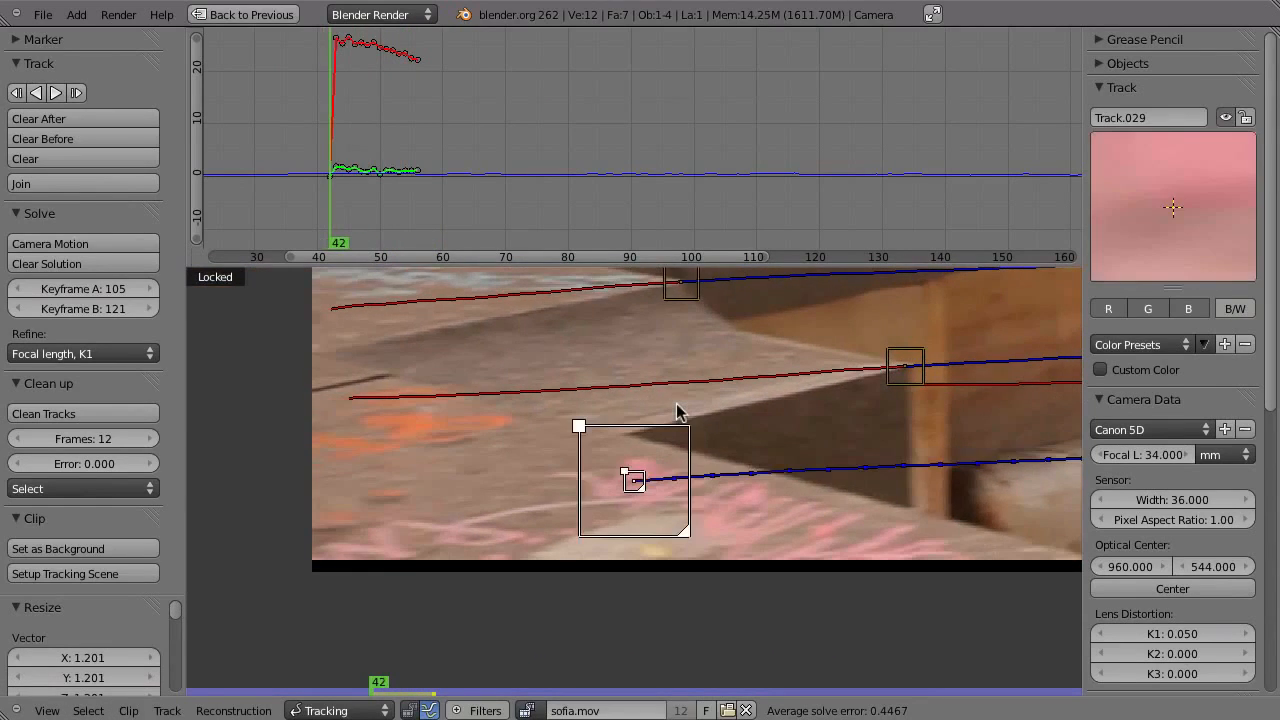
- At frame 41, scale the pink graffiti marker by 1.385 and track it backward frame by frame to frame 35
key(s)
click(814, 277)
key(Left)
key(Left)
key(Left)
key(Left)
key(Left)
key(Left)
key(Left)
key(Left)
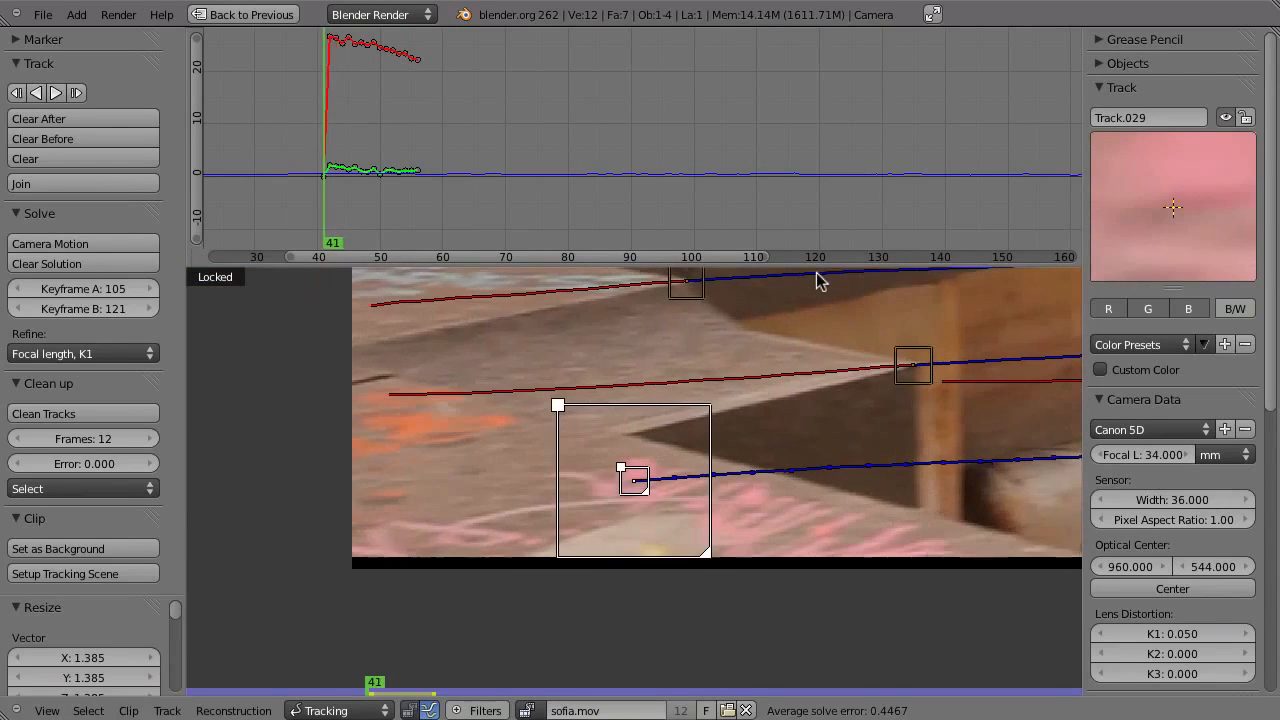
- Step through the frames up to frame 55 to examine how well the pink graffiti marker follows its feature
key(Right)
key(Right)
key(Right)
key(Right)
key(Right)
key(Right)
key(Right)
key(Right)
key(Right)
key(Right)
key(Right)
key(Right)
key(Right)
key(Right)
key(Right)
key(Right)
key(Right)
key(Right)
key(Right)
key(Right)
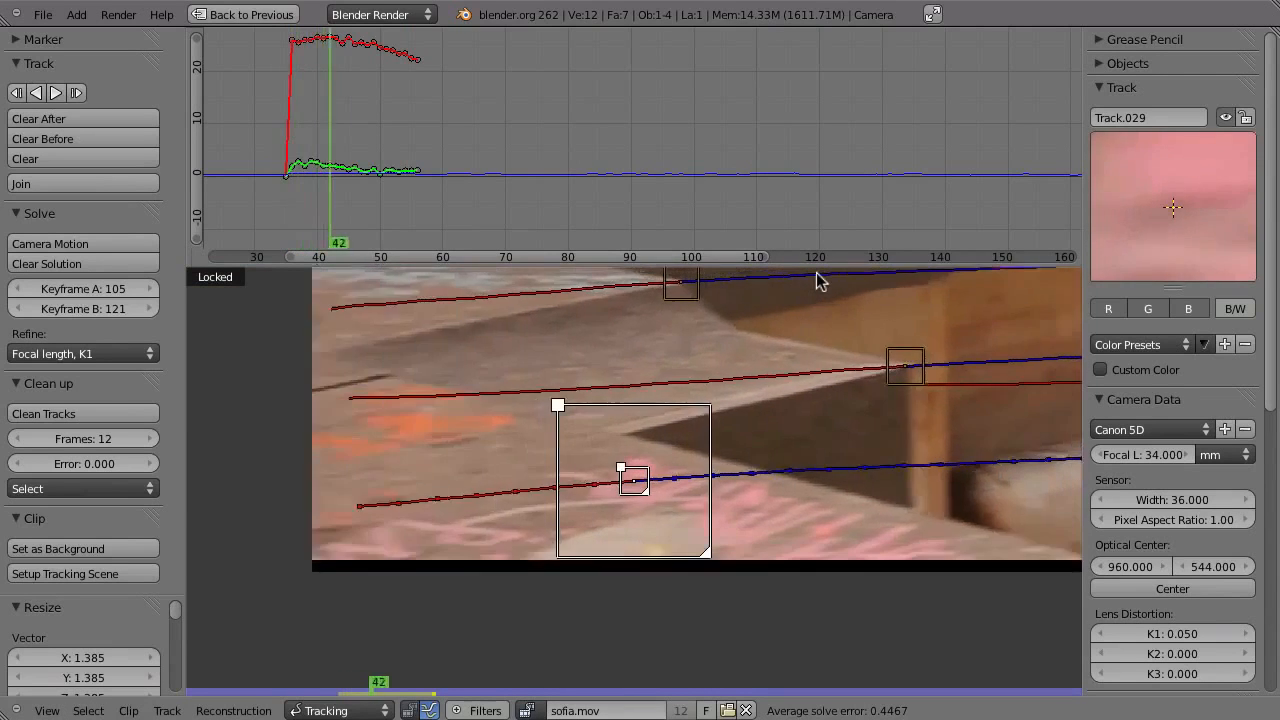
key(Right)
key(Right)
key(Right)
key(Right)
key(Right)
key(Right)
key(Right)
key(Right)
key(Right)
key(Right)
key(Left)
key(Left)
key(Left)
key(Left)
key(Left)
key(Left)
key(Left)
key(Left)
key(Left)
key(Left)
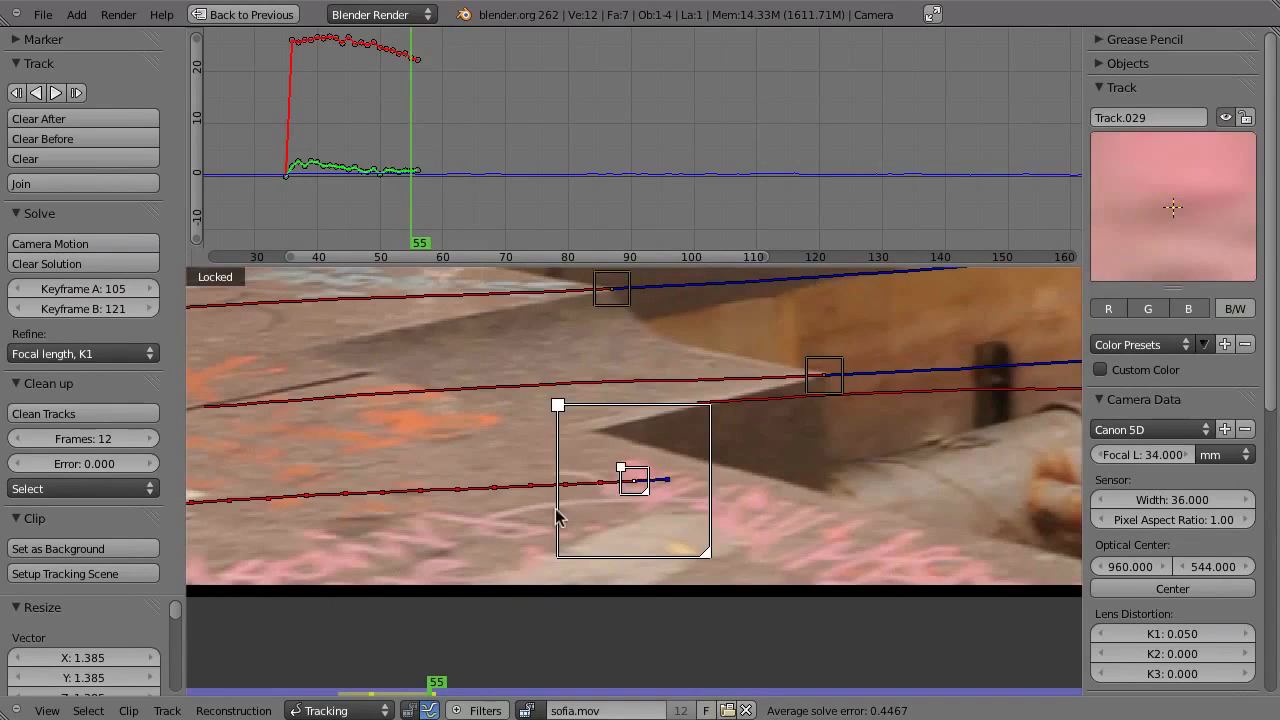
- Track the pink graffiti marker forward from frame 55, scaling it by 1.414 at frame 60 before tracking onward
key(ctrl+t)
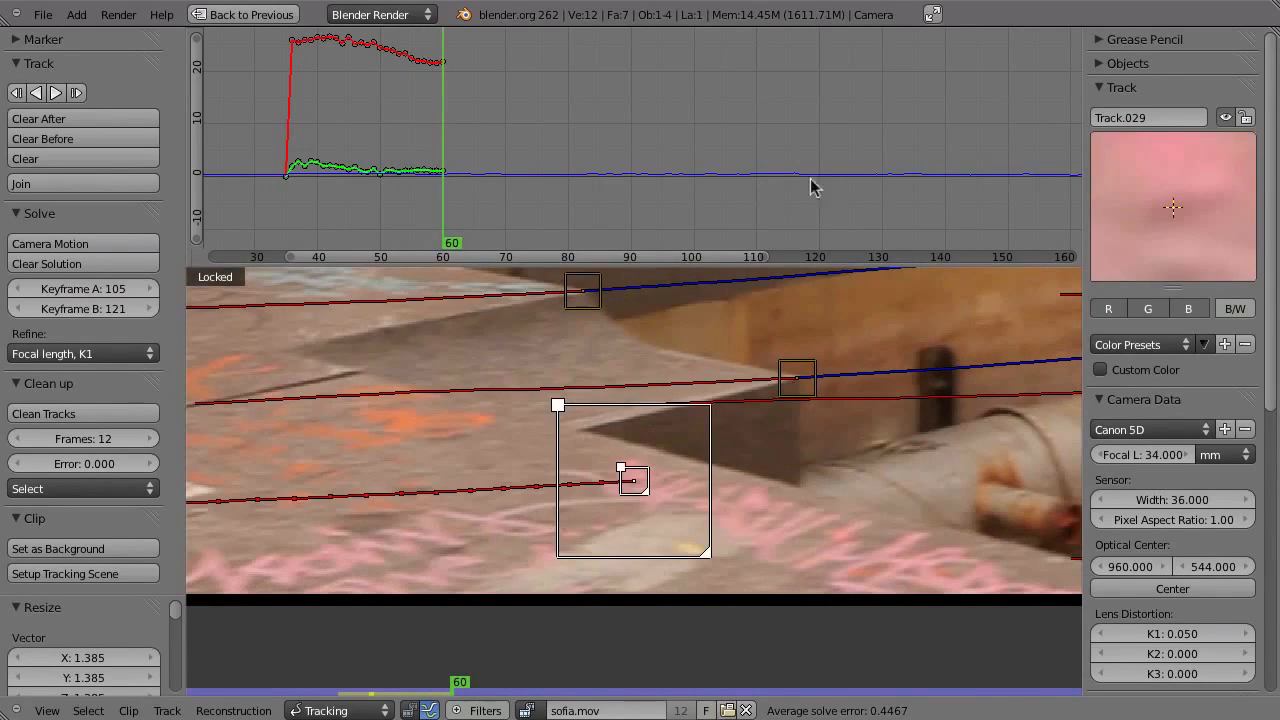
key(s)
click(652, 463)
key(alt+Right)
key(alt+Right)
key(alt+Right)
key(alt+Right)
key(alt+Right)
key(alt+Right)
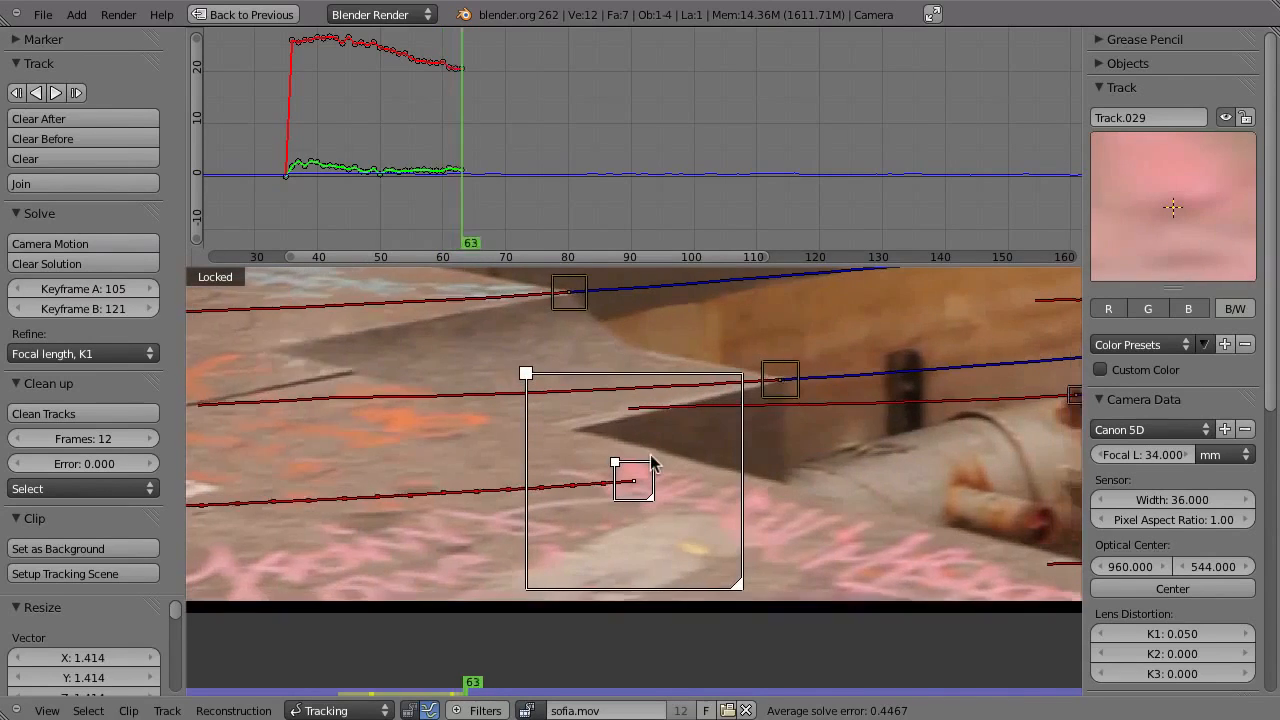
key(ctrl+t)
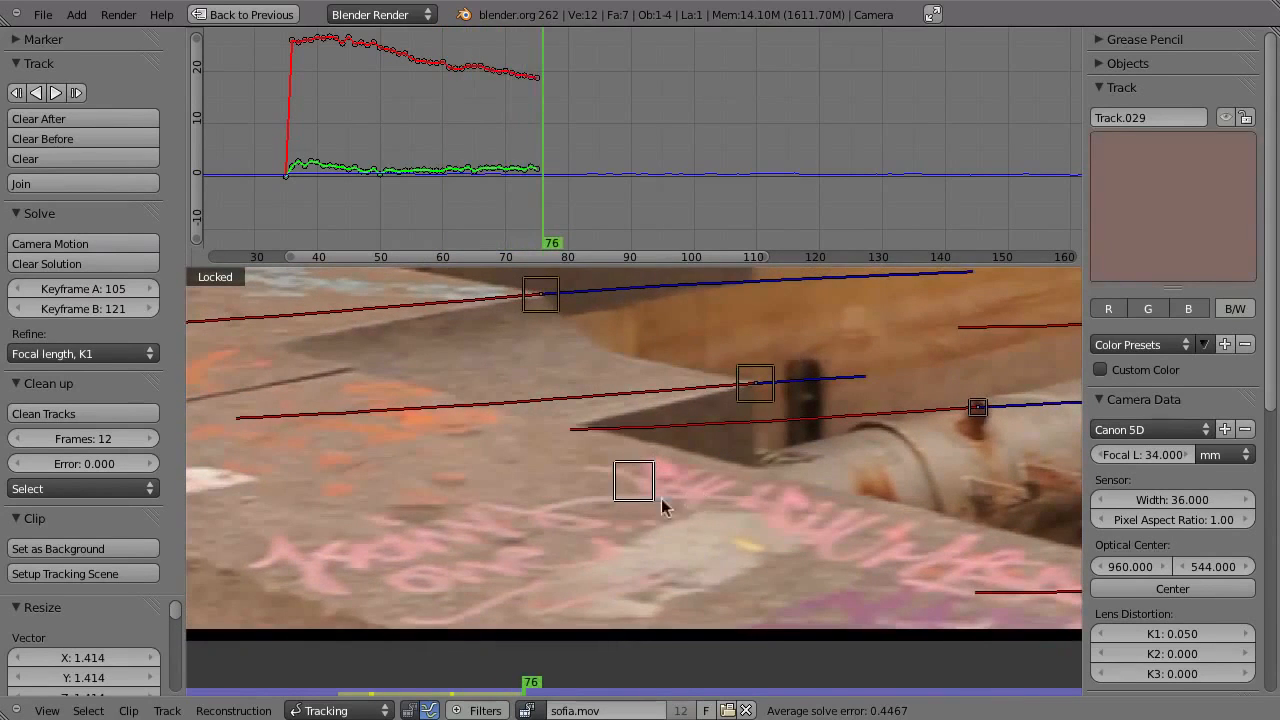
- At frame 76, move the graffiti marker by X 0.01141 and Y 0.002014, track it forward and play the result
key(g)
click(714, 511)
key(alt+Right)
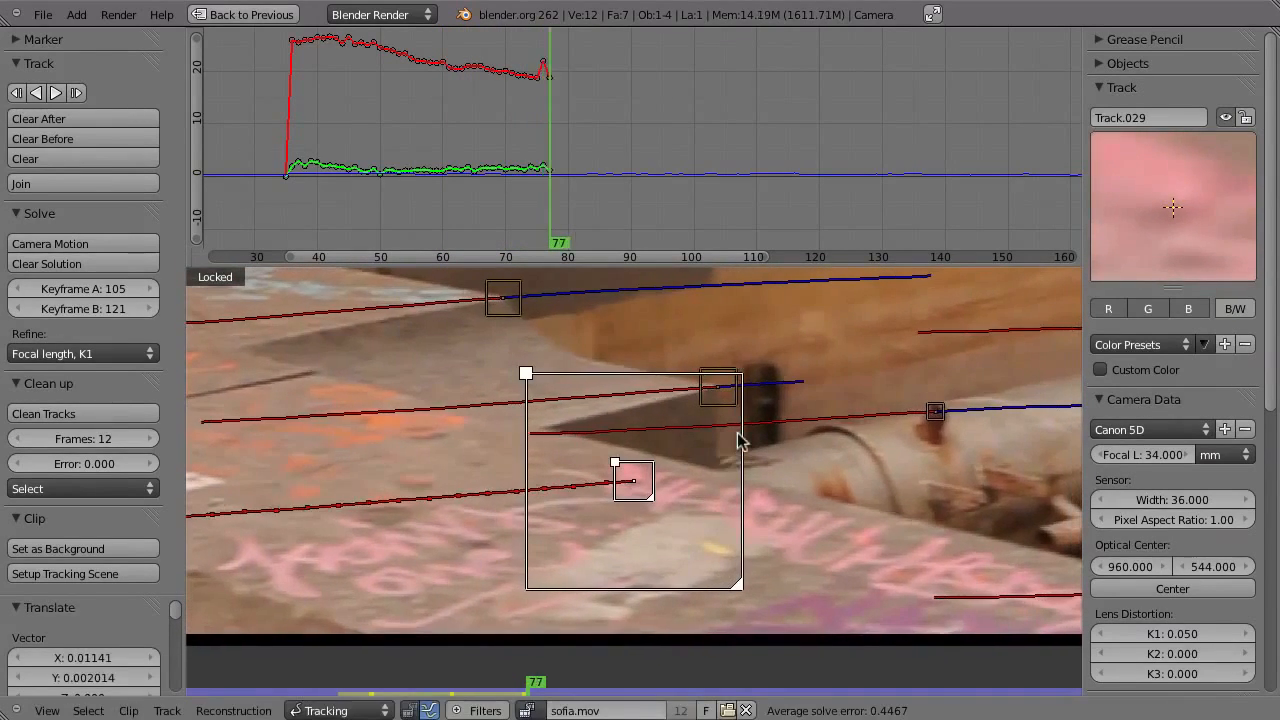
key(ctrl+t)
key(shift+alt+a)
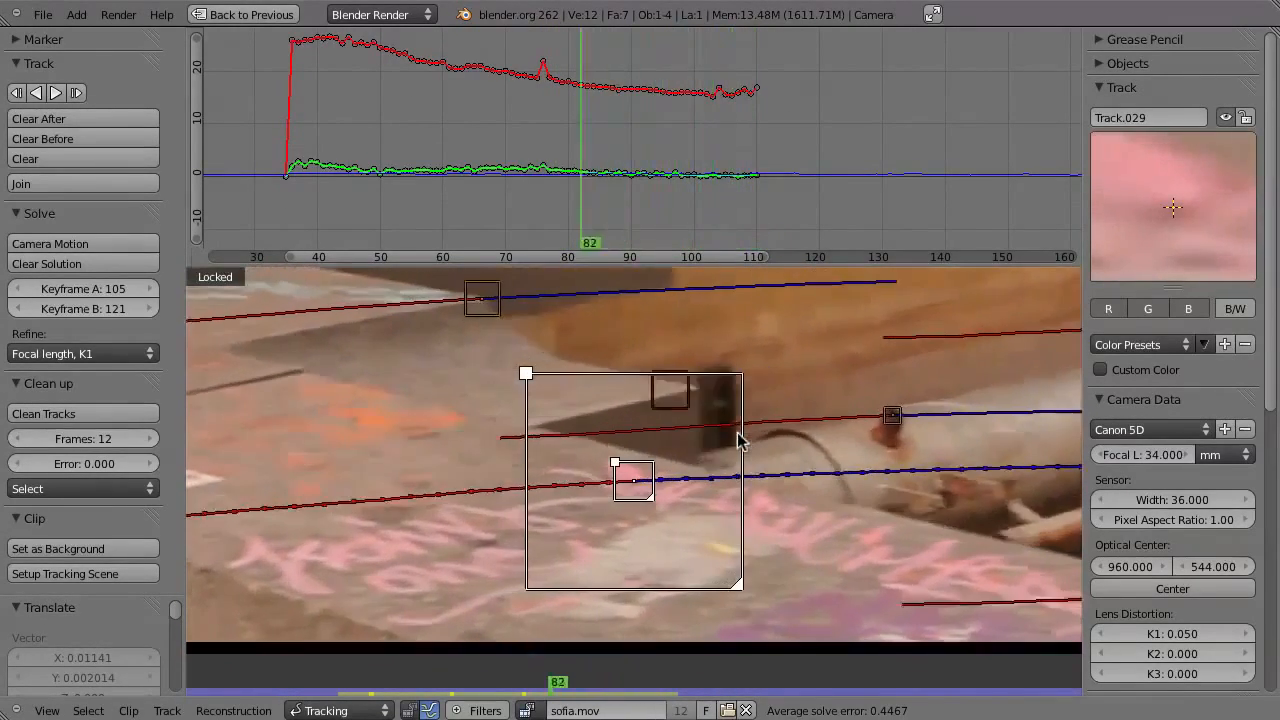
key(alt+a)
- At frame 74, add a marker on the end of the white paint streak, scale it by 1.540 and track it backward
ctrl+click(640, 458)
mouse_move(640, 458)
mouse_down()
mouse_move(634, 558)
mouse_move(632, 544)
mouse_up()
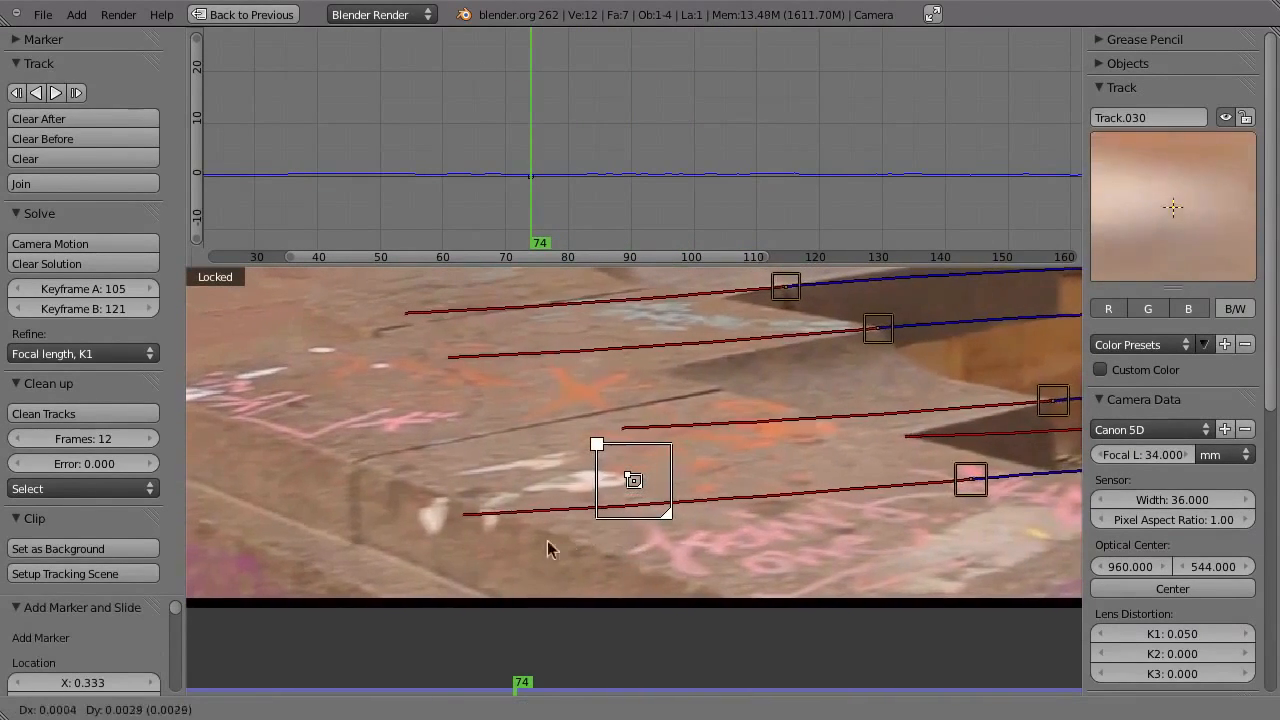
click(633, 528)
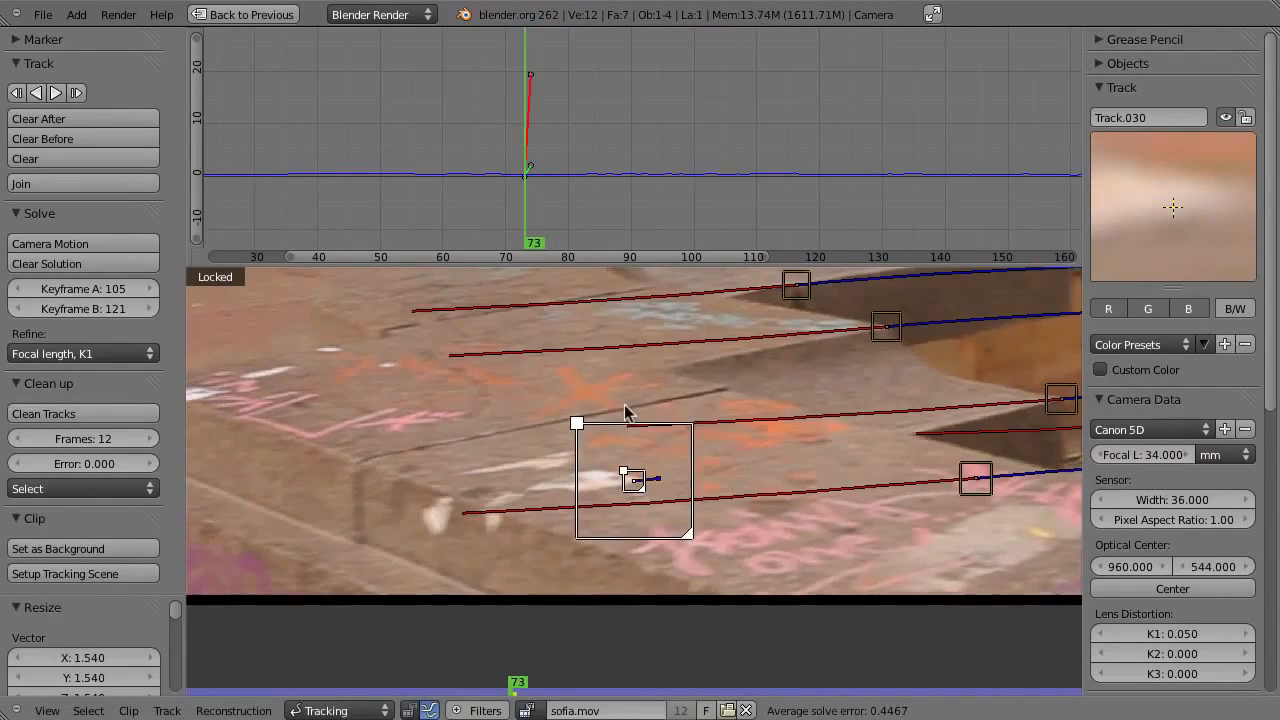
key(shift+ctrl+t)
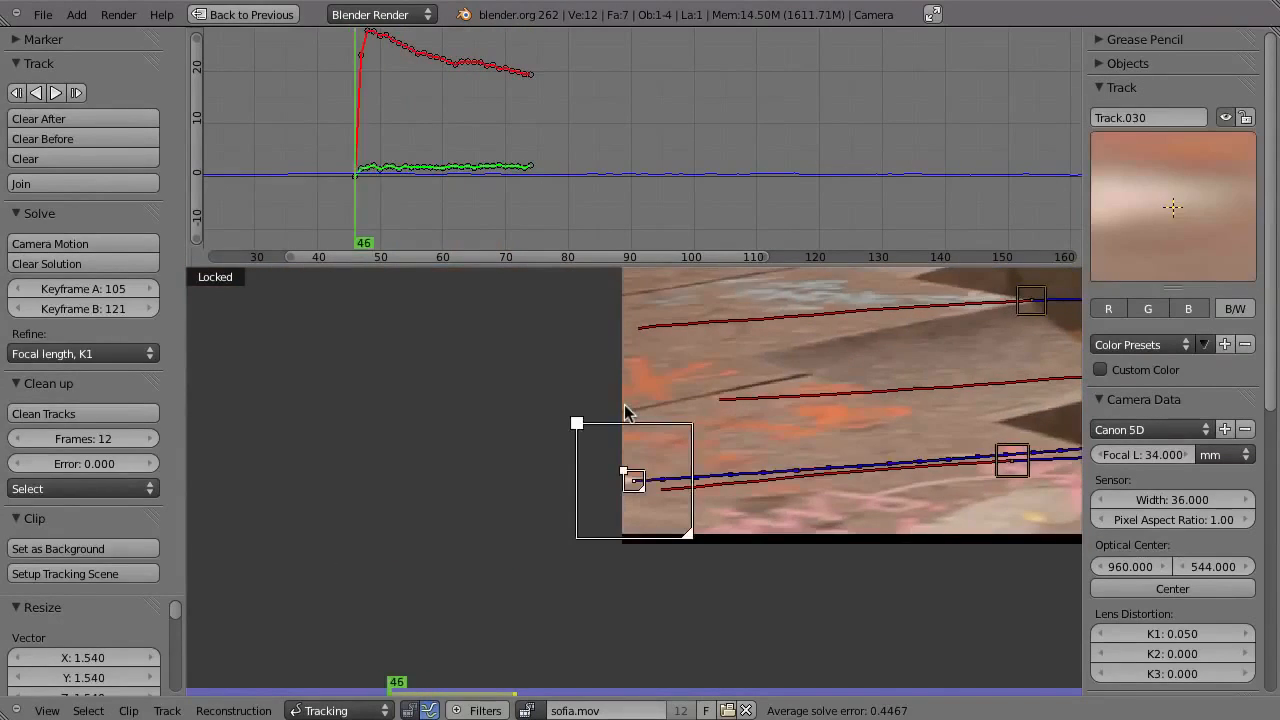
- Track the white paint marker forward from frame 71 and inspect its track up to frame 89
key(alt+a)
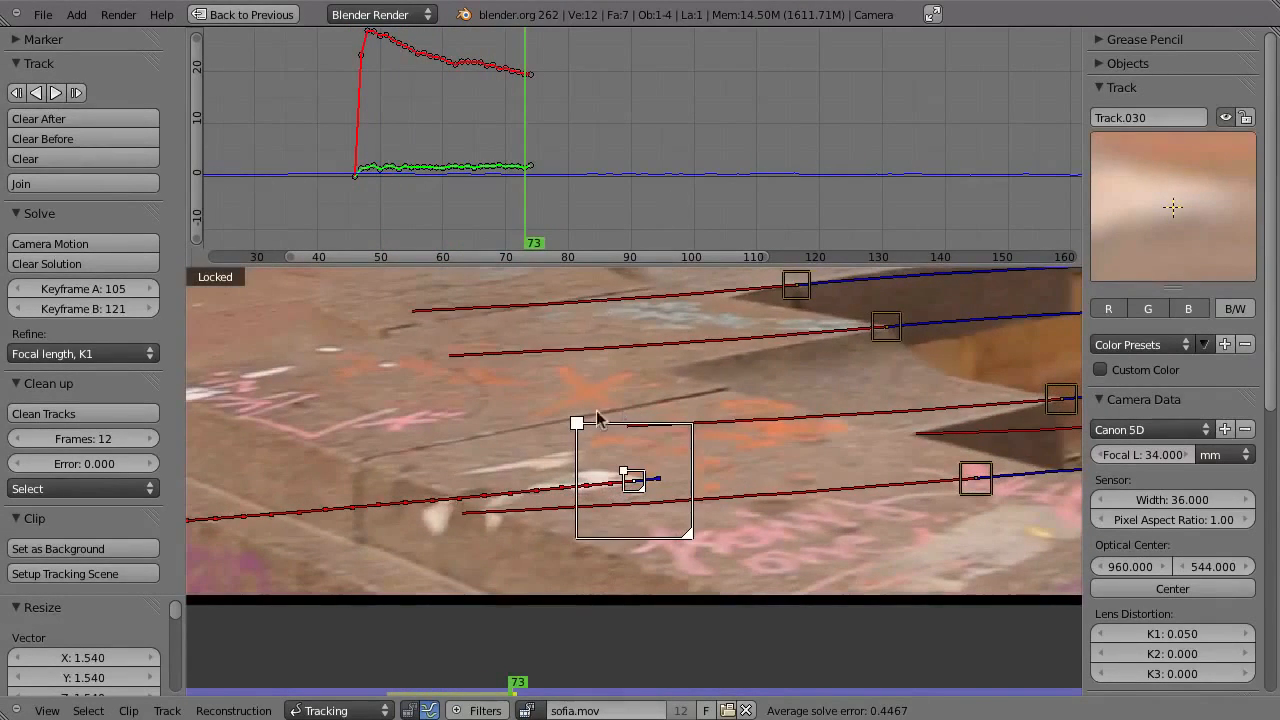
key(shift+Left)
drag(487, 147, 513, 182)
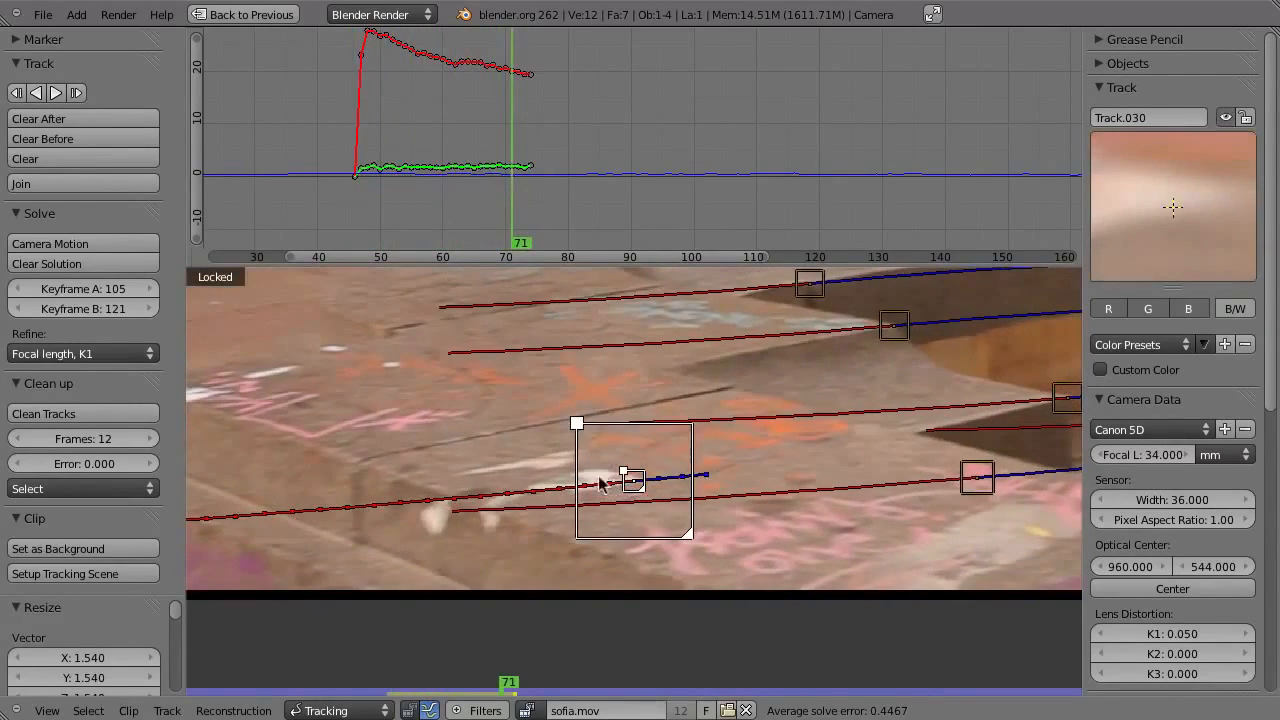
key(ctrl+t)
drag(634, 147, 612, 158)
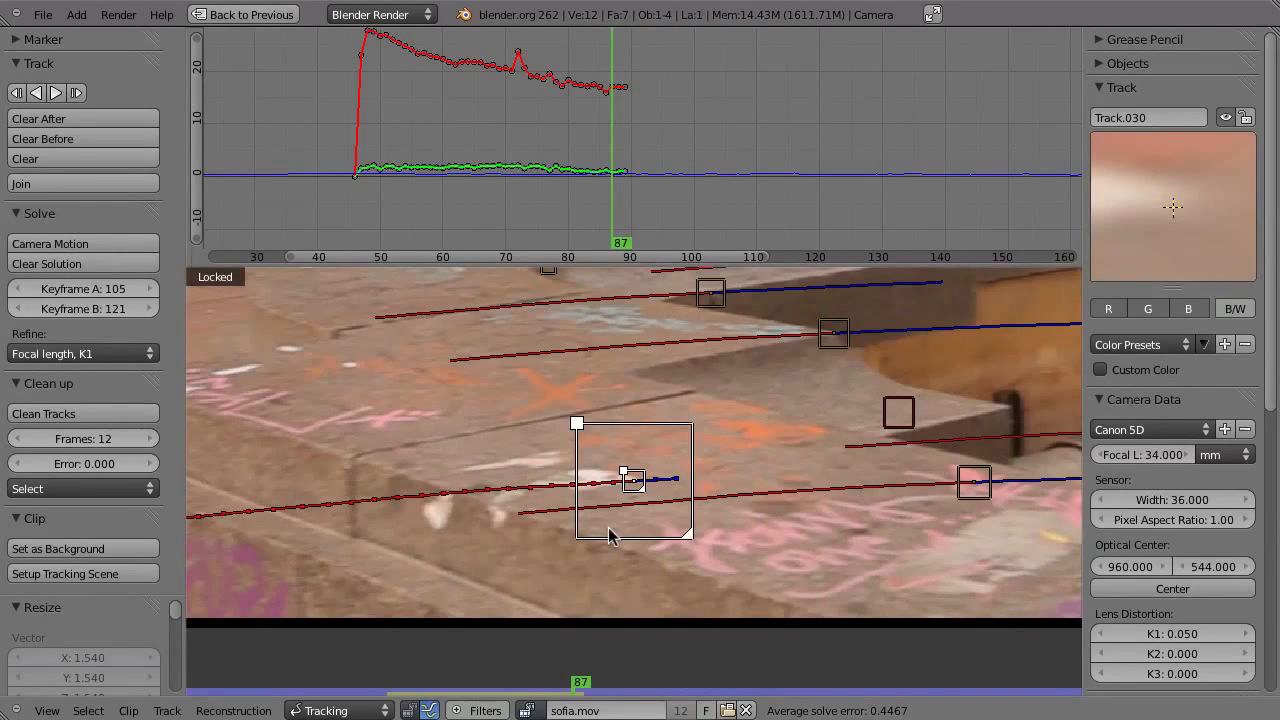
drag(578, 231, 620, 233)
middle_drag(545, 493, 695, 493)
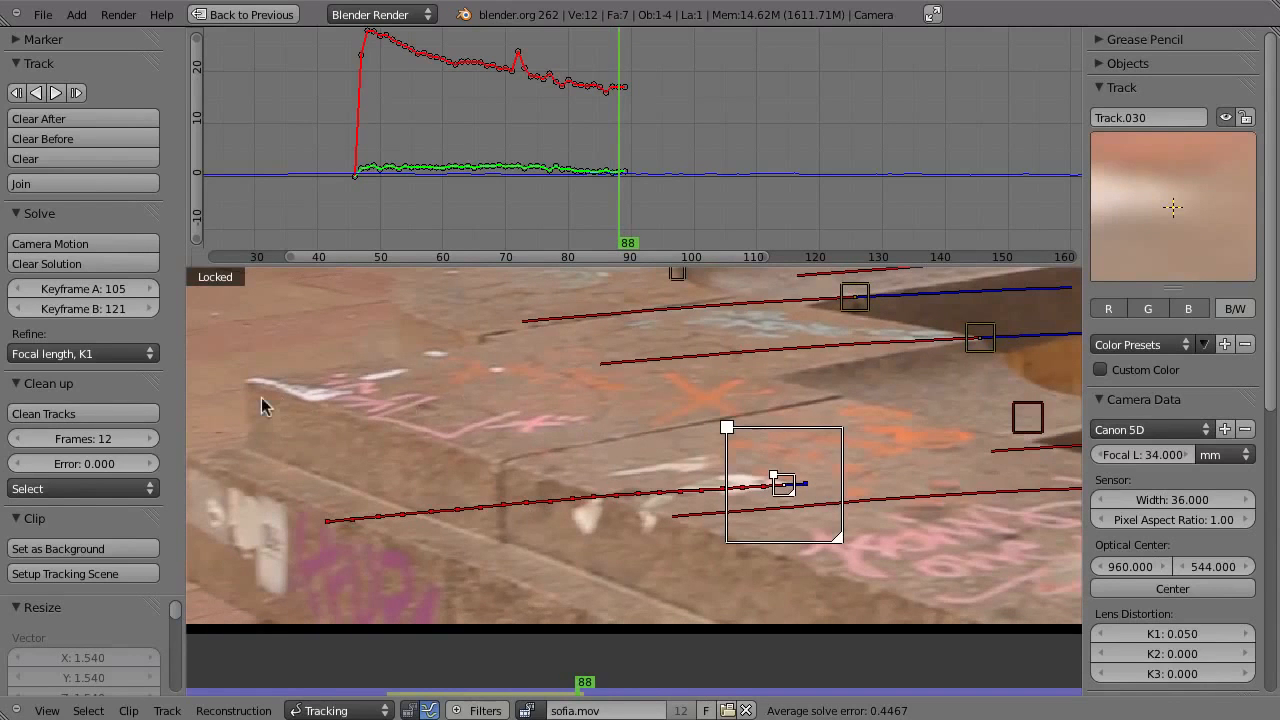
click(592, 211)
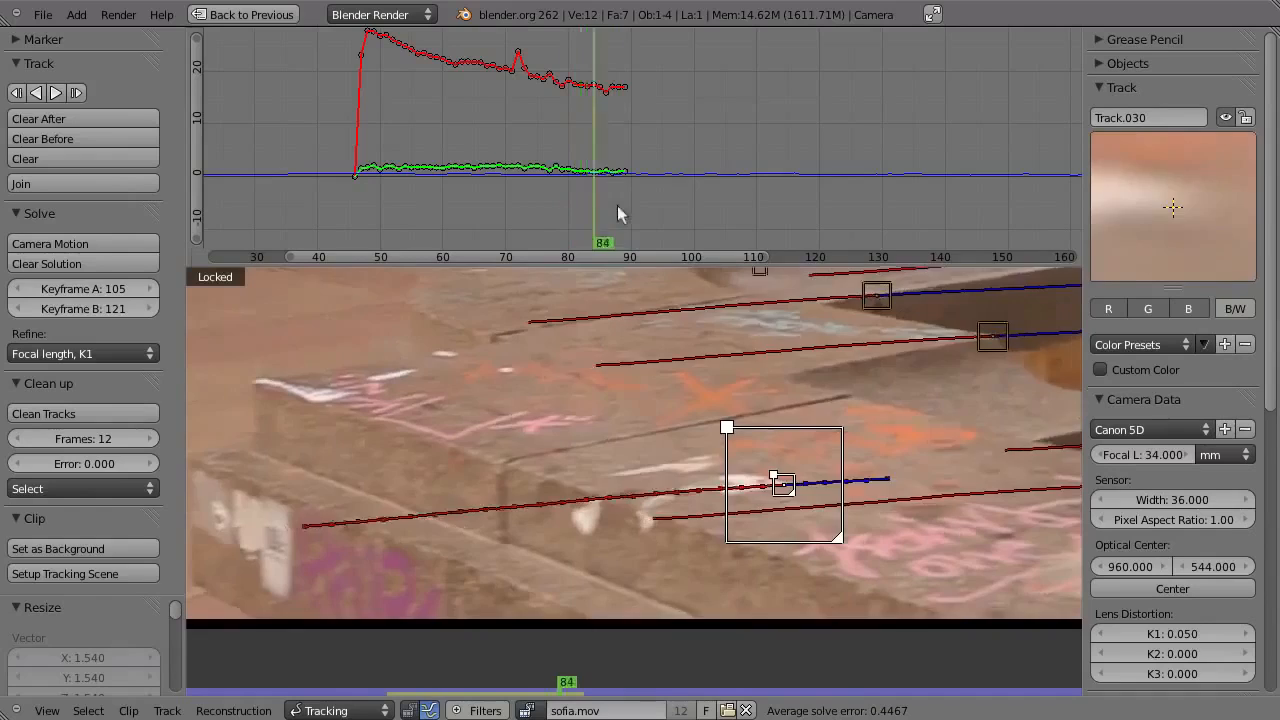
click(623, 213)
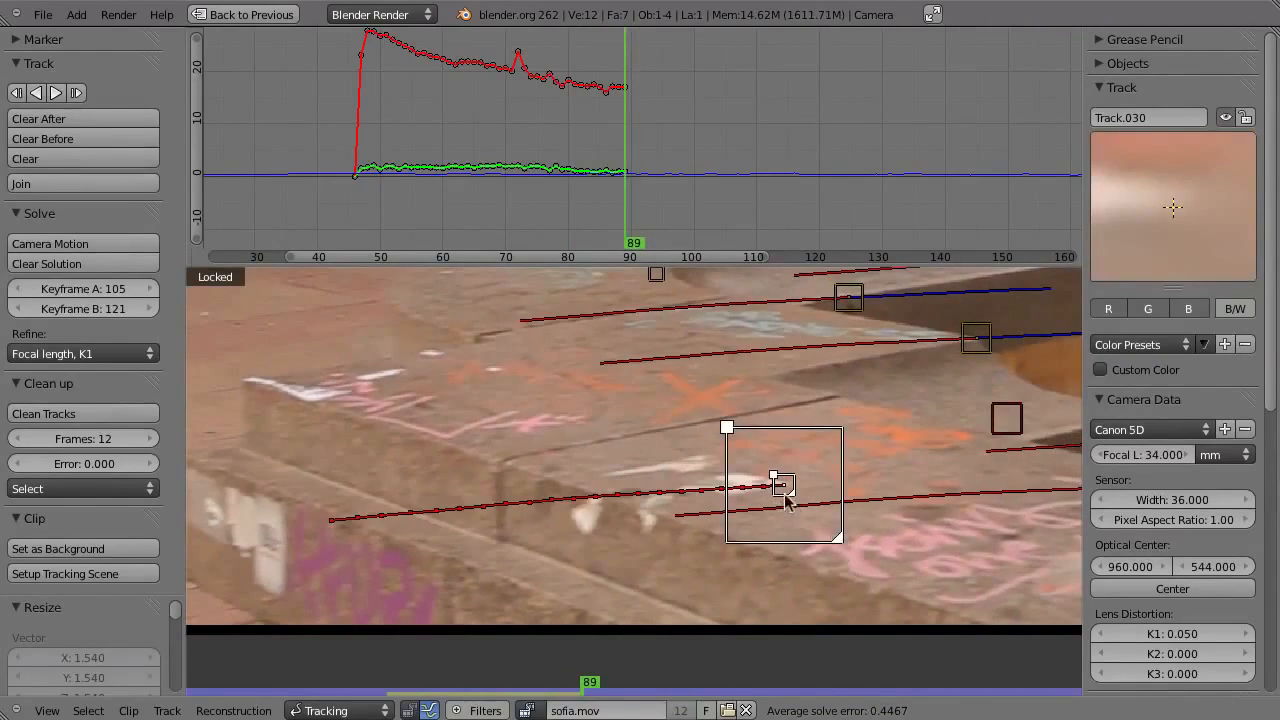
- Scale the white paint marker by 2.287; at frame 66, add a marker on the nearby graffiti stroke, scale it by 1.575 and track it
click(807, 511)
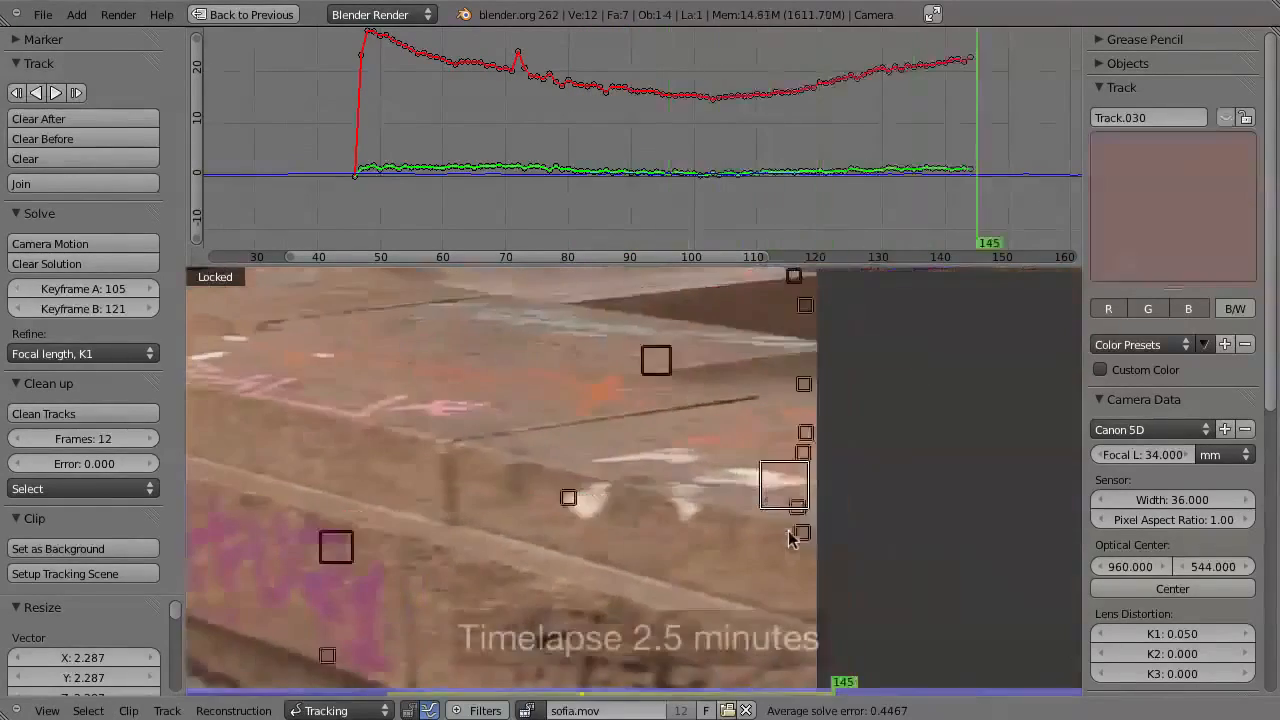
mouse_move(794, 228)
mouse_down()
mouse_move(465, 195)
mouse_move(481, 200)
mouse_up()
ctrl+drag(375, 375, 382, 368)
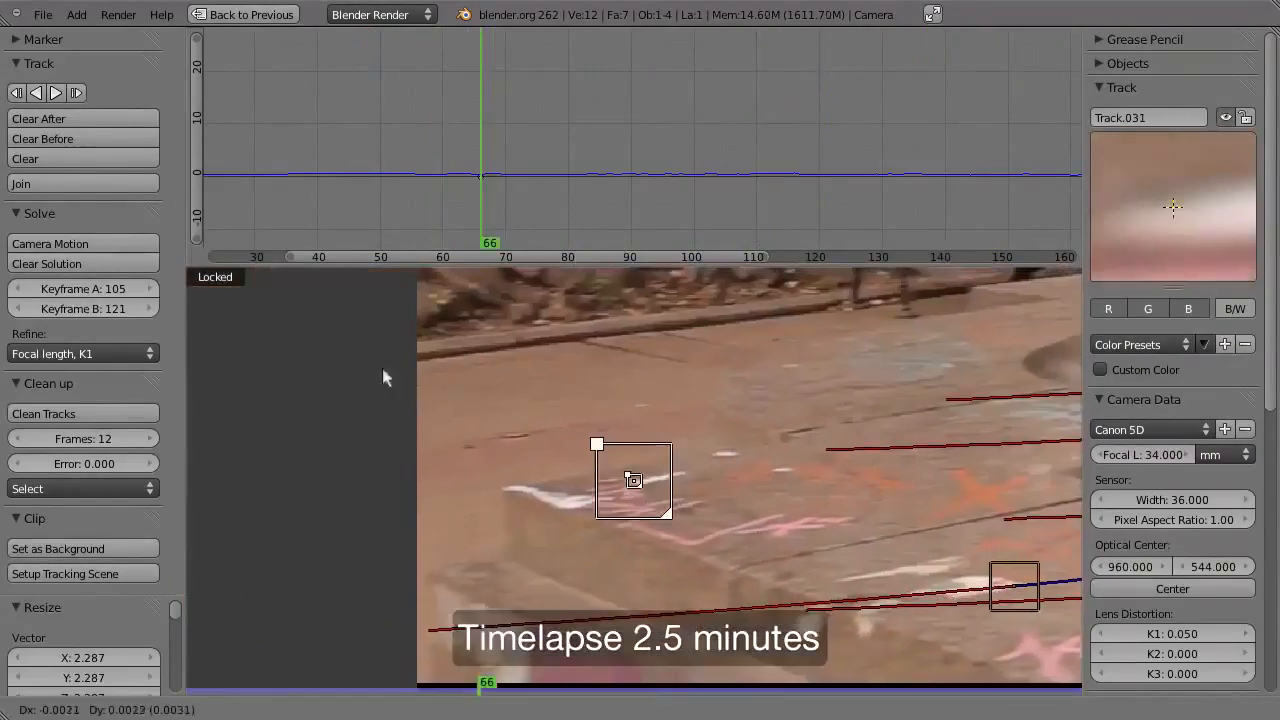
key(ctrl+t)
key(shift+ctrl+t)
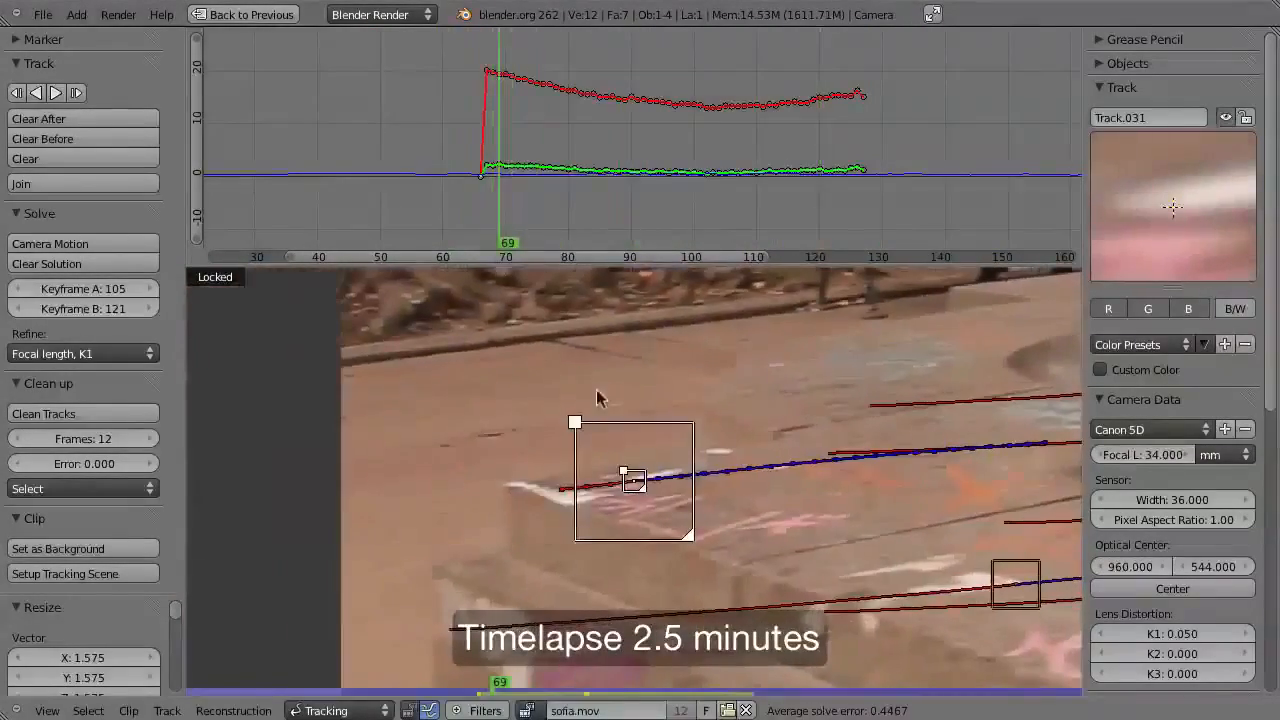
- At frame 58, add a marker on the white paint drip along the ledge edge, scale it by 2.286 and track it forward
ctrl+drag(790, 600, 784, 534)
key(s)
click(651, 507)
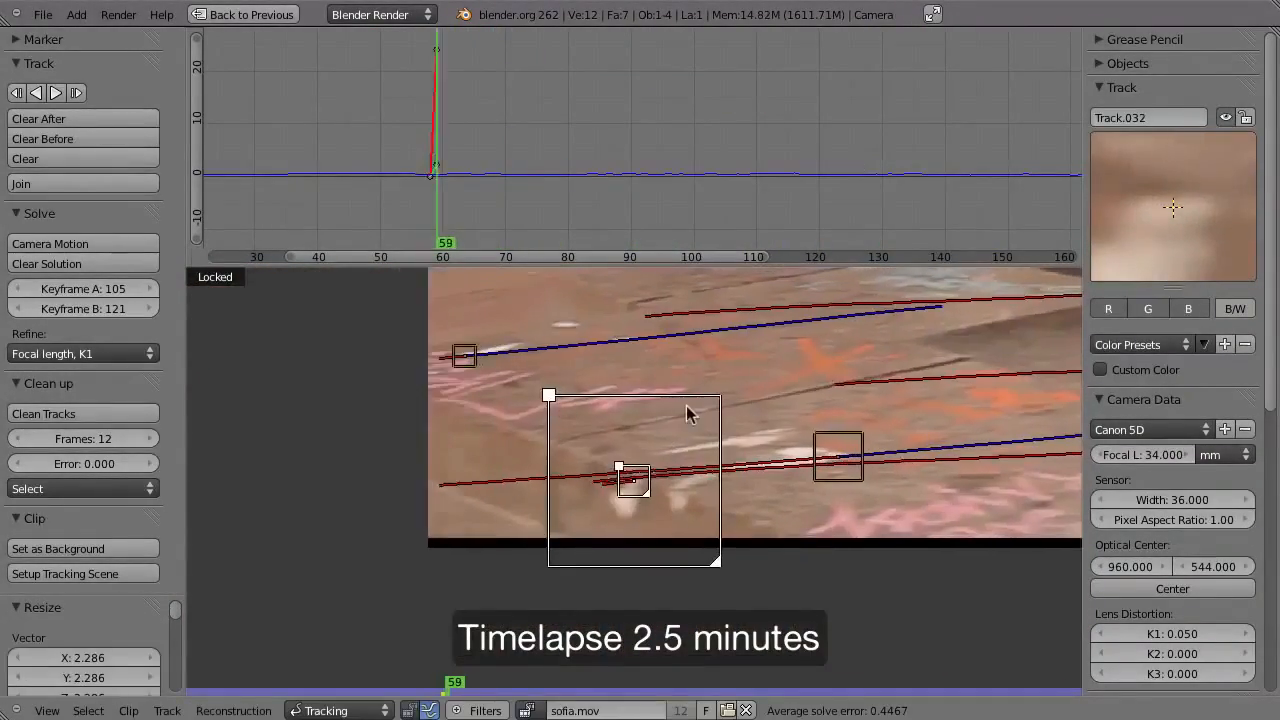
key(ctrl+t)
ctrl+middle_drag(622, 425, 598, 450)
- Earlier in the footage, add another marker and track it forward
mouse_move(520, 227)
mouse_down()
mouse_move(486, 227)
mouse_move(545, 227)
mouse_up()
middle_drag(600, 380, 487, 515)
scroll(487, 515, down, 1)
drag(581, 178, 331, 226)
ctrl+click(461, 403)
key(ctrl+t)
drag(700, 180, 465, 180)
- Add a marker on the bench beside the seated man, track it forward and clear its path up to frame 91
ctrl+middle_drag(810, 172, 663, 176)
drag(663, 205, 603, 215)
ctrl+click(786, 437)
key(ctrl+t)
drag(808, 230, 537, 228)
key(ctrl+shift+t)
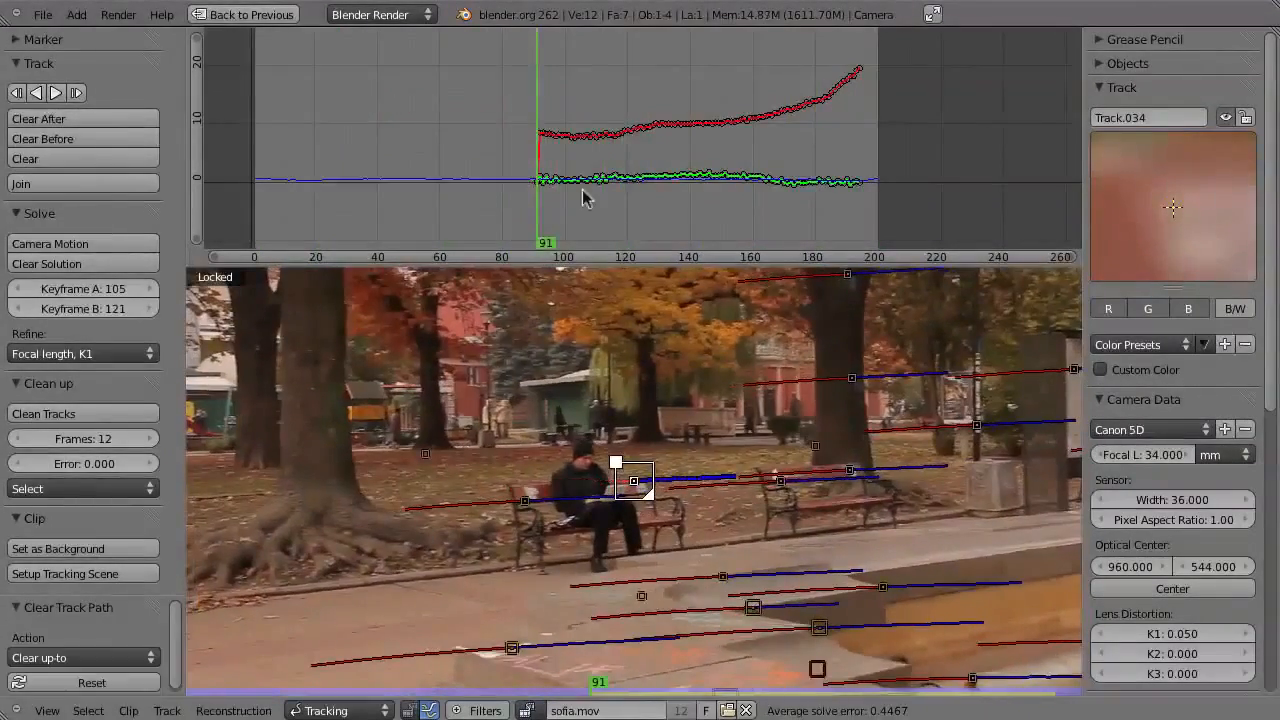
- At frame 123, add a marker at the foot of the seated man's bench leg and track it backward
drag(590, 195, 637, 200)
ctrl+click(517, 567)
key(ctrl+shift+t)
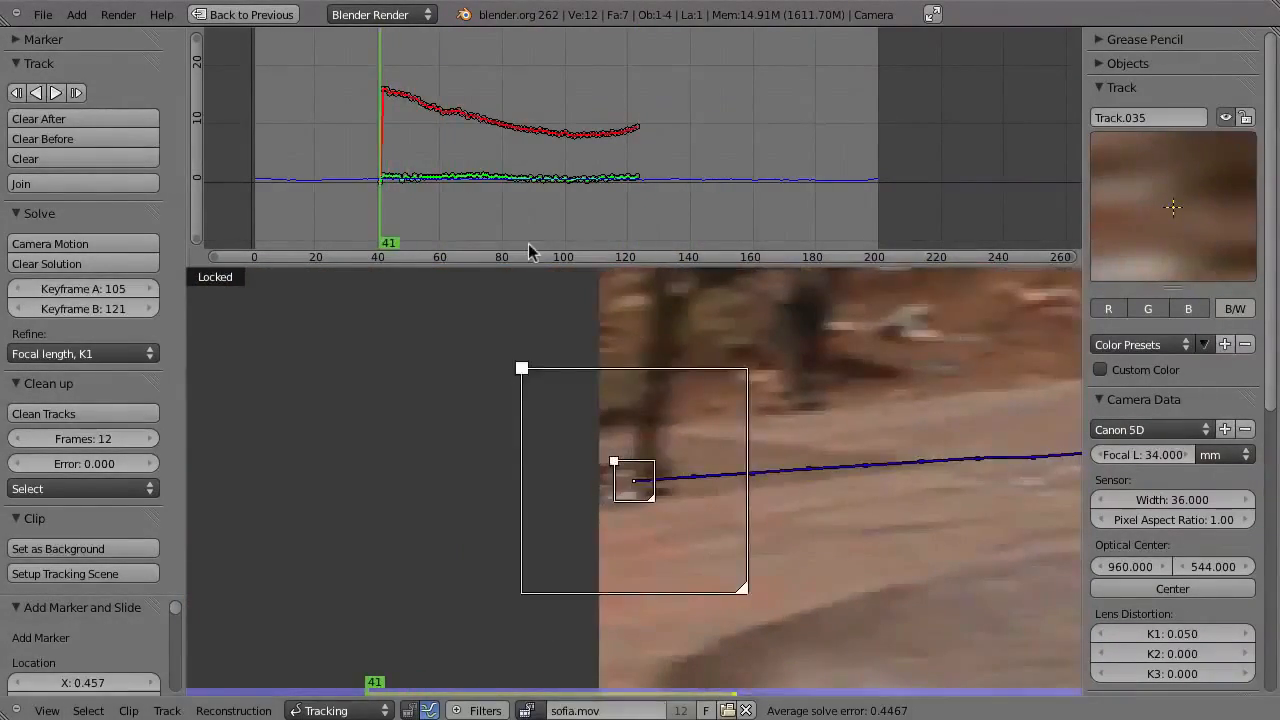
- Track the bench leg marker forward and clear the remainder of its path where the track ends
drag(600, 221, 623, 215)
key(ctrl+t)
drag(806, 220, 868, 215)
key(alt+t)
click(653, 215)
- At frame 76, add a marker on the large foreground tree trunk and track it forward
ctrl+middle_drag(695, 285, 545, 420)
middle_drag(745, 225, 726, 295)
middle_drag(726, 363, 610, 540)
drag(634, 225, 471, 246)
ctrl+middle_drag(270, 650, 320, 597)
ctrl+drag(320, 433, 250, 424)
key(ctrl+t)
- At frame 93, add a marker on the trunk of the forked tree behind the large one and track it forward
drag(746, 220, 523, 262)
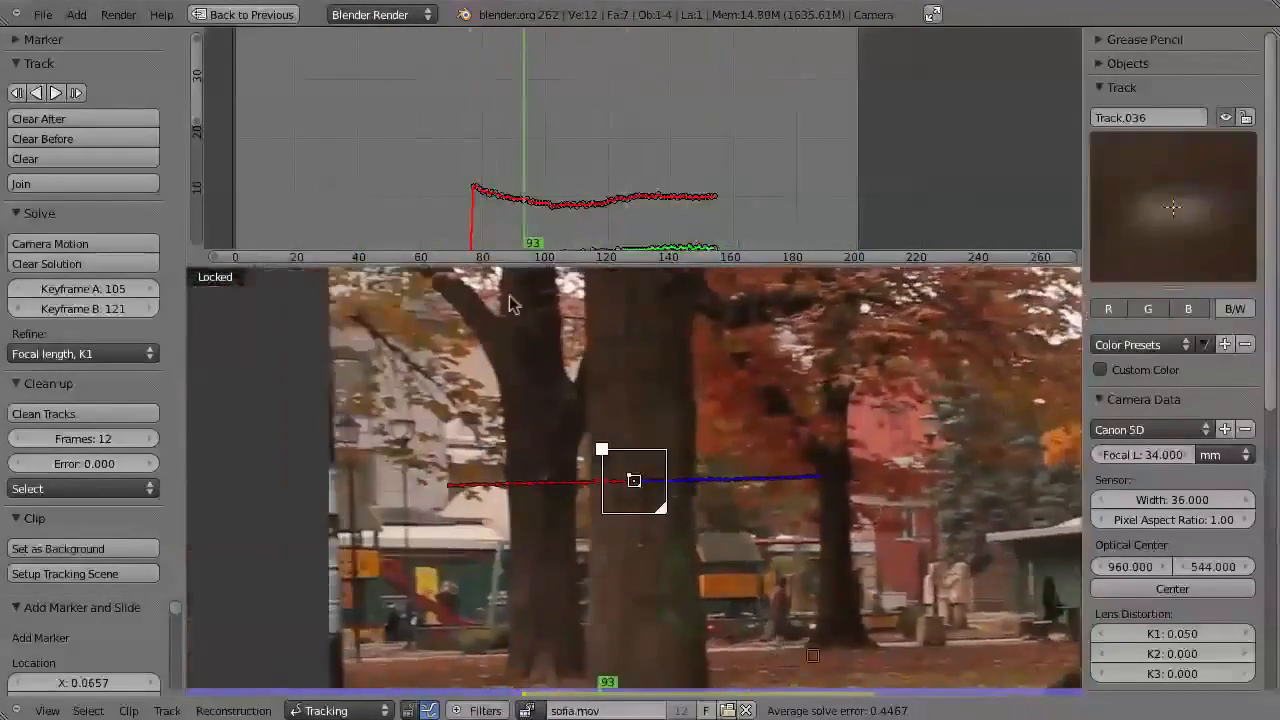
ctrl+drag(545, 478, 613, 543)
key(ctrl+t)
- At frame 74, add a marker on the yellow playground structure and track it forward and backward
drag(714, 238, 524, 270)
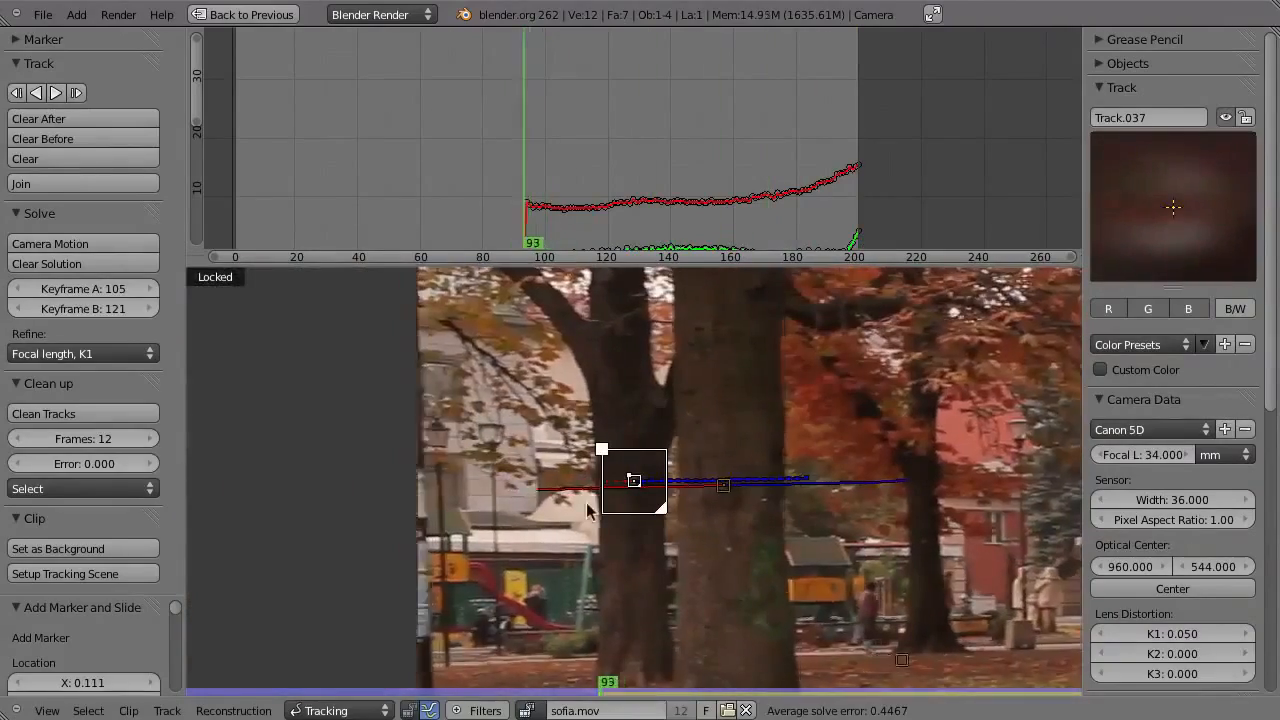
ctrl+click(807, 567)
key(Right)
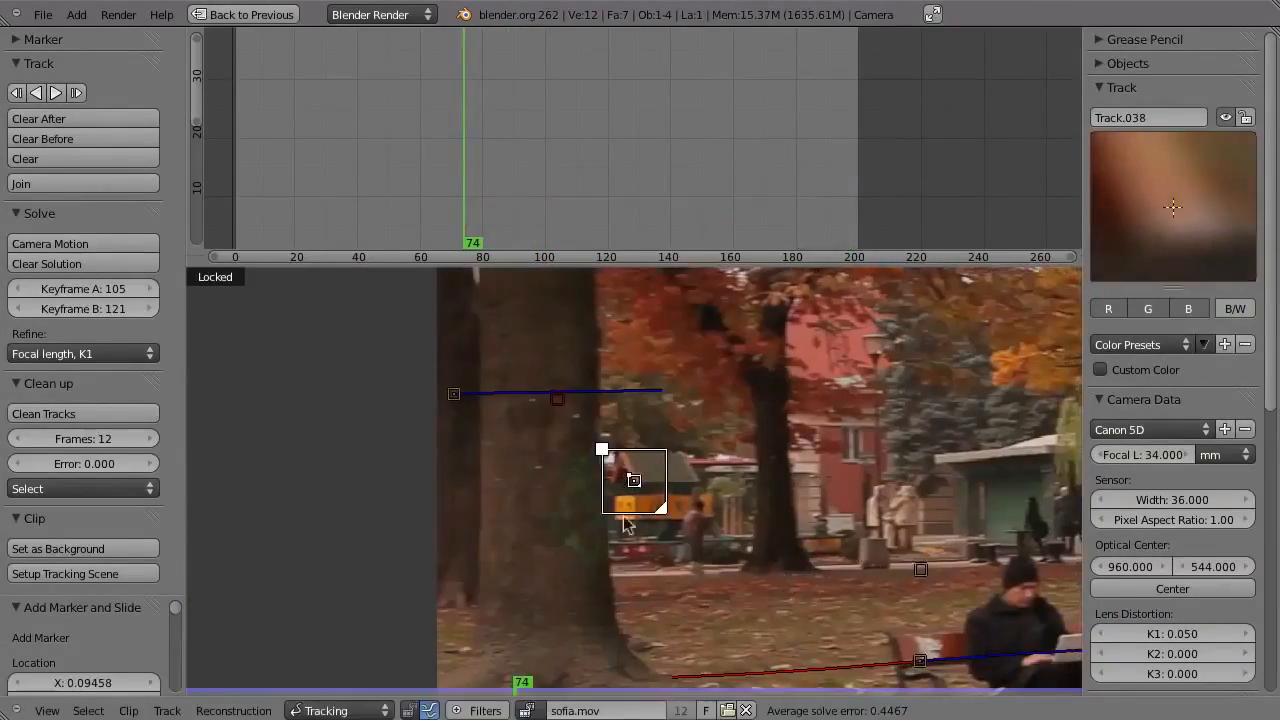
key(ctrl+t)
mouse_move(669, 245)
mouse_down()
mouse_move(424, 245)
mouse_move(471, 245)
mouse_up()
key(shift+t)
- At frame 76, add a marker on the pale edge against the red building and track it forward and backward
ctrl+drag(814, 474, 822, 472)
key(ctrl+t)
drag(545, 240, 482, 240)
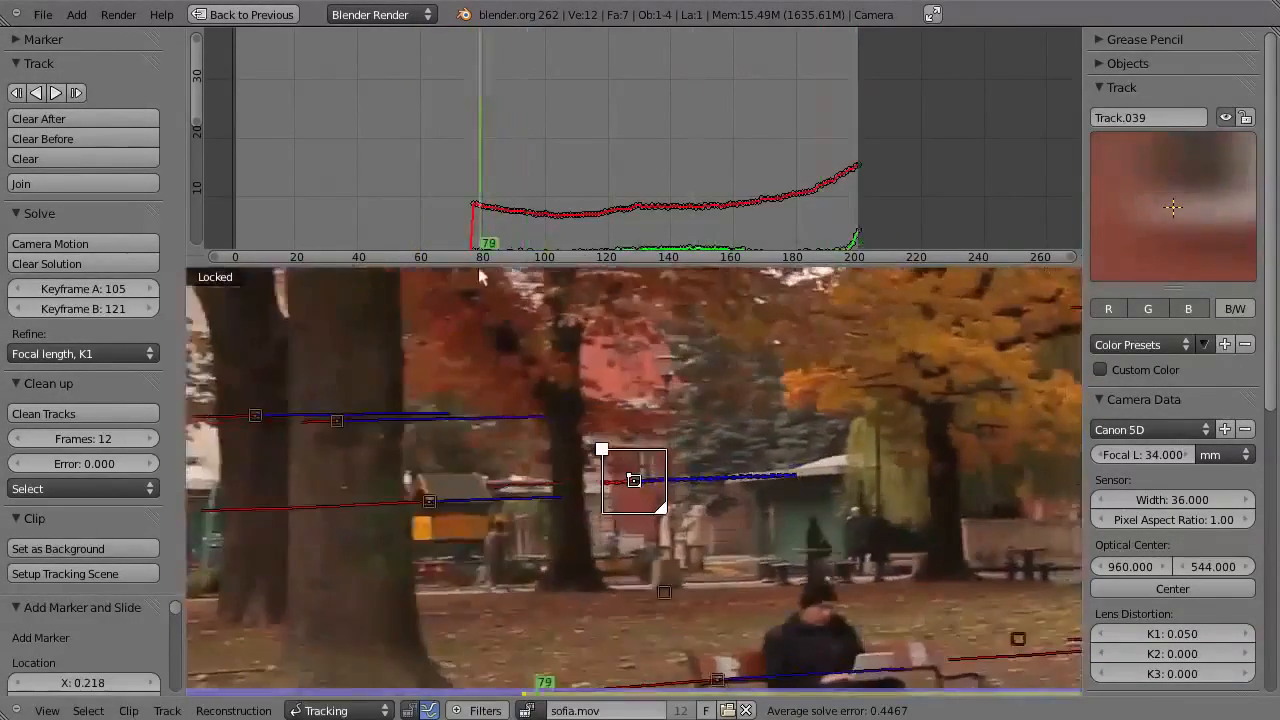
key(ctrl+shift+t)
- At frame 75, add a marker by the dark tables behind the seated man and track it forward
mouse_move(383, 223)
mouse_down()
mouse_move(631, 220)
mouse_move(371, 237)
mouse_move(553, 257)
mouse_move(467, 272)
mouse_move(471, 258)
mouse_up()
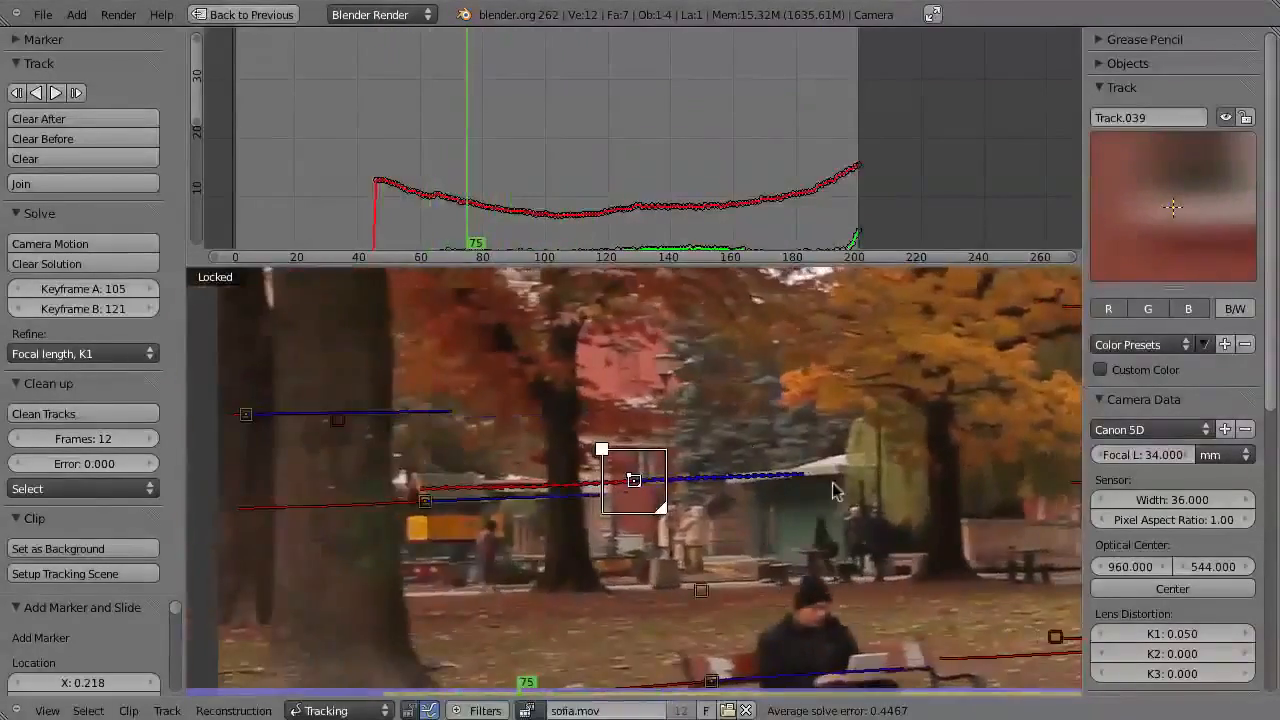
ctrl+click(631, 471)
key(ctrl+t)
- Expand the tracking settings and track the marker by the dark tables backward
click(1122, 87)
scroll(1175, 400, down, 4)
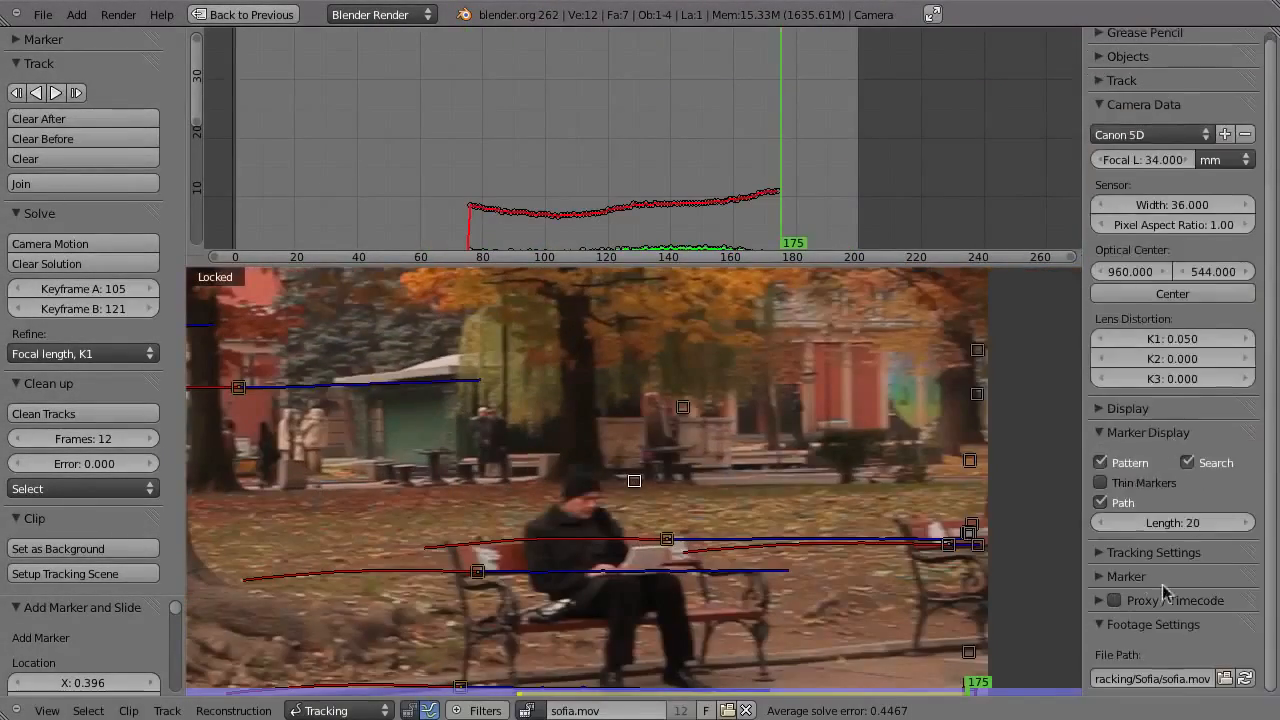
click(1200, 525)
drag(690, 225, 483, 260)
scroll(1166, 137, up, 4)
click(1132, 90)
key(ctrl+shift+t)
- At frame 79, move the table marker by X -0.009165 and Y 0.000127 and play back its track
drag(286, 220, 490, 233)
scroll(586, 571, up, 4)
scroll(586, 571, up, 4)
key(Left)
key(g)
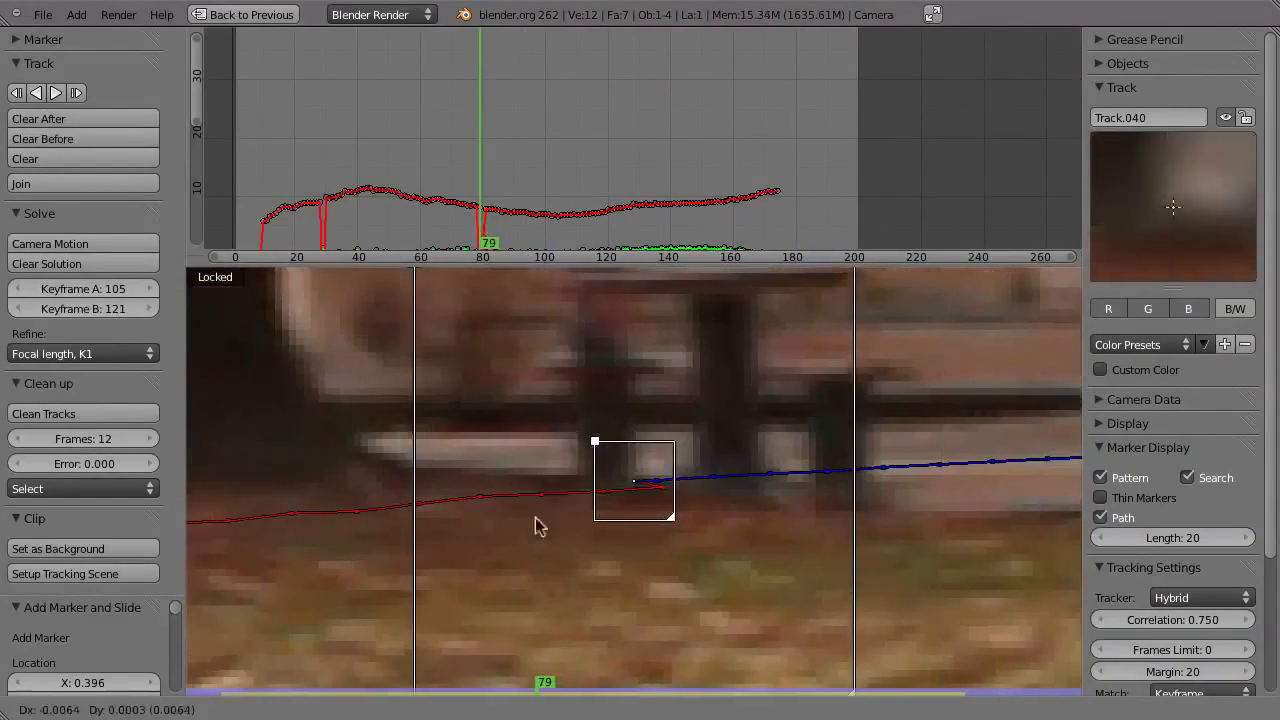
click(522, 516)
key(alt+a)
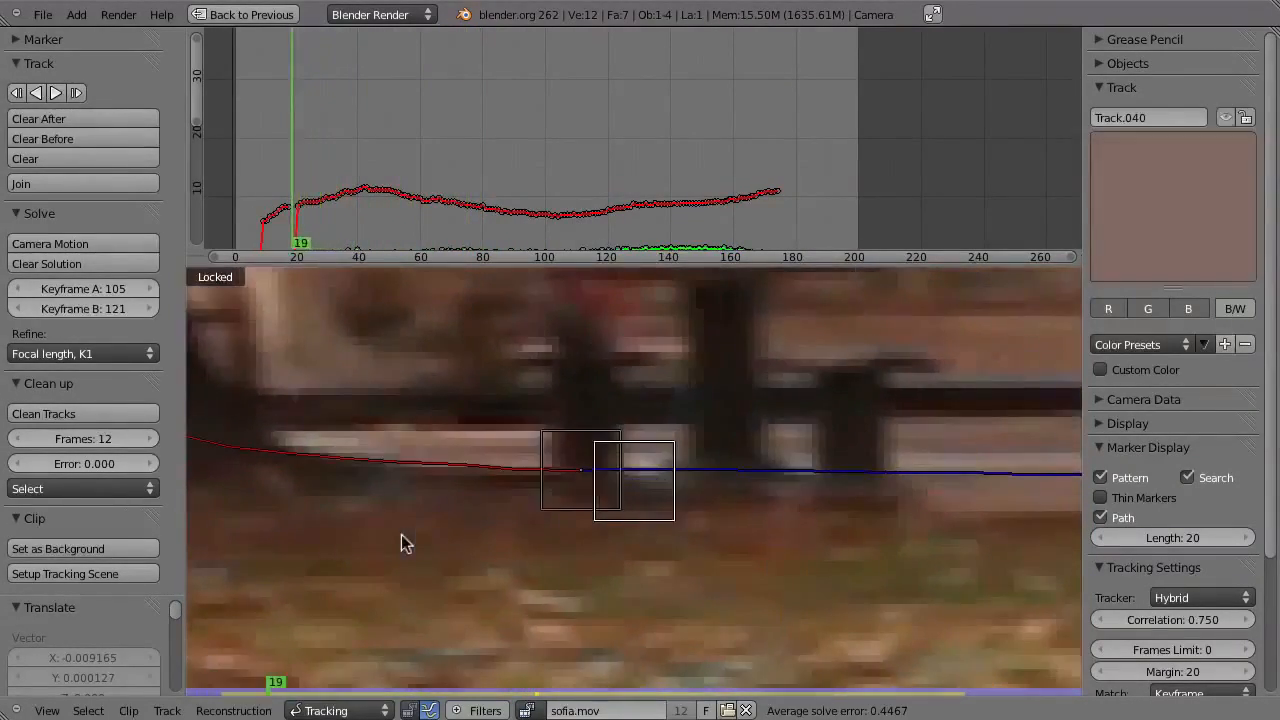
- Delete the overlapping track beside the table marker and clear the selection
key(shift+alt+t)
key(alt+a)
mouse_move(345, 222)
mouse_down()
mouse_move(298, 227)
mouse_move(329, 224)
mouse_up()
key(x)
key(Return)
key(a)
- Around frame 127, add a marker at the base of the graffiti-covered stone block and track it backward and forward
ctrl+middle_drag(541, 152, 568, 185)
scroll(658, 394, down, 8)
scroll(655, 388, down, 2)
middle_drag(655, 388, 722, 388)
drag(420, 195, 803, 200)
scroll(628, 446, up, 1)
ctrl+drag(676, 513, 679, 551)
key(ctrl+shift+t)
key(ctrl+t)
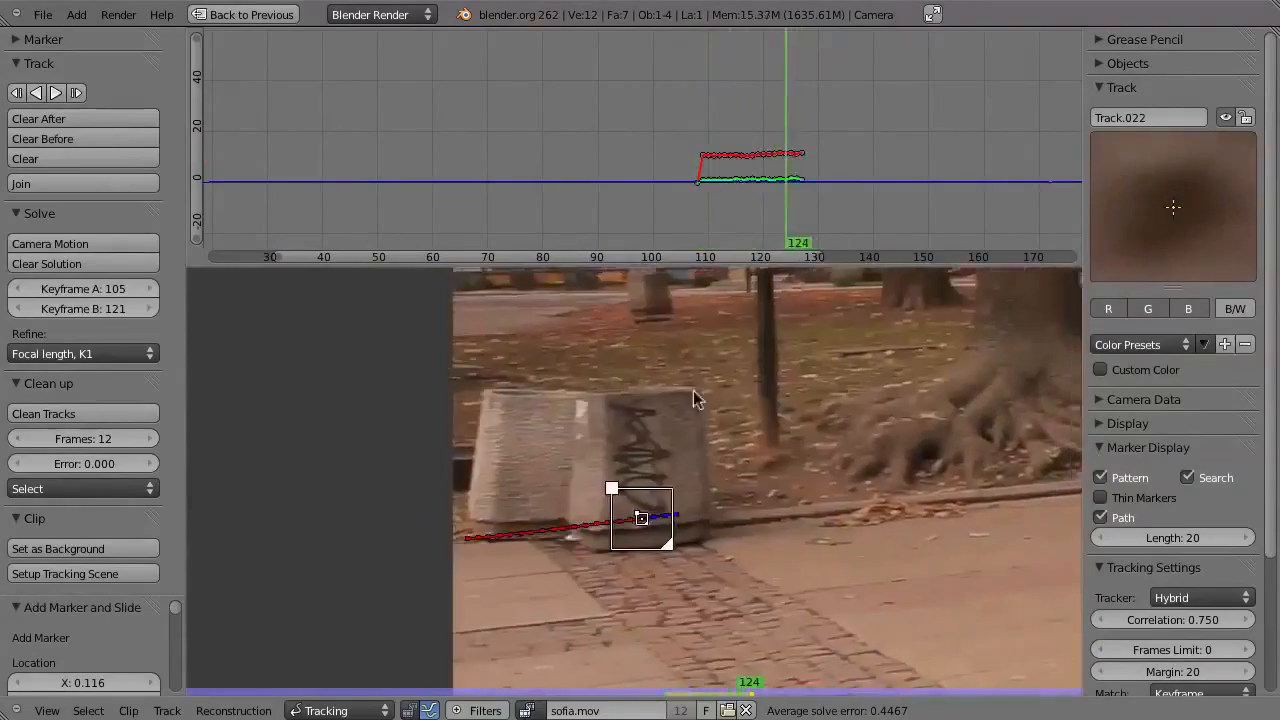
- Lock the view to the stone block marker, scale the marker and track it forward
key(l)
drag(1005, 222, 1006, 224)
key(s)
click(669, 526)
key(ctrl+t)
- At frame 175, add a marker on the corner of the cobbled strip below the stone block, scale it by 1.280 and track it forward
mouse_move(1018, 166)
mouse_down()
mouse_move(943, 163)
mouse_move(1190, 168)
mouse_up()
mouse_move(660, 553)
ctrl+mouse_down()
mouse_move(537, 408)
mouse_move(510, 398)
ctrl+mouse_up()
key(s)
click(651, 531)
key(ctrl+t)
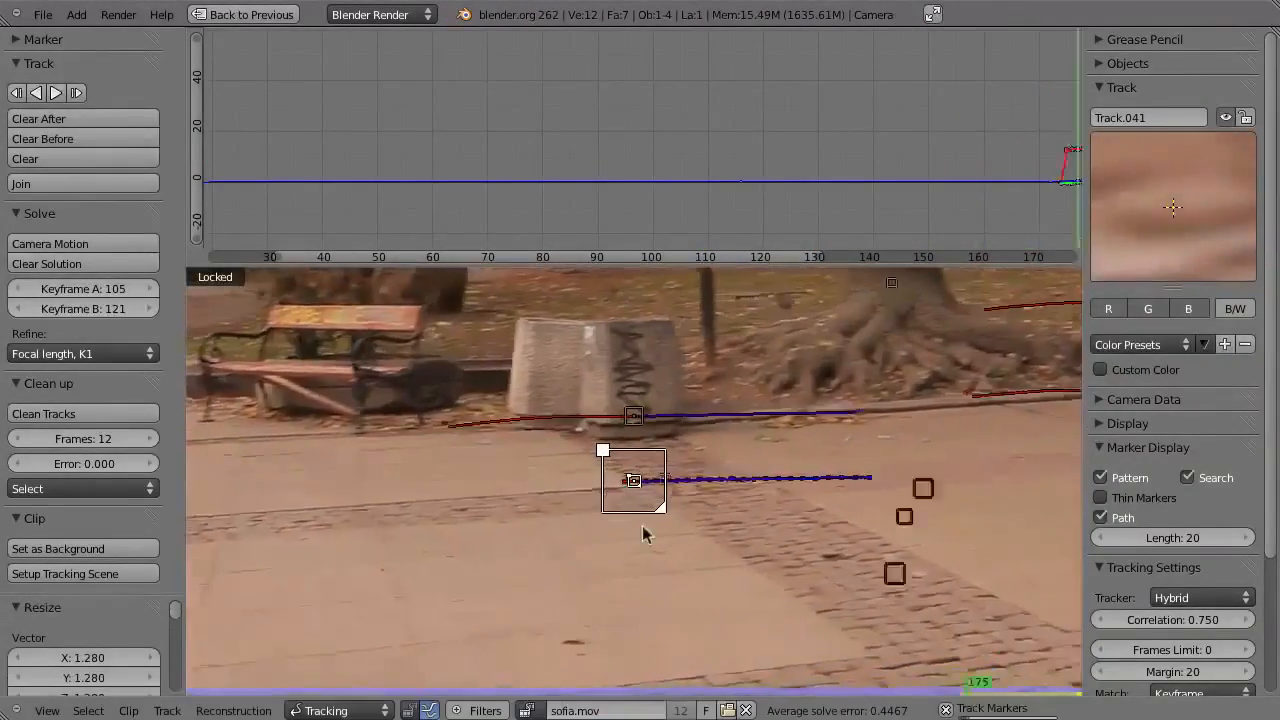
- Scale the cobbled strip marker by 1.311 and track it backward
middle_drag(935, 204, 762, 205)
drag(908, 200, 650, 226)
key(ctrl+shift+t)
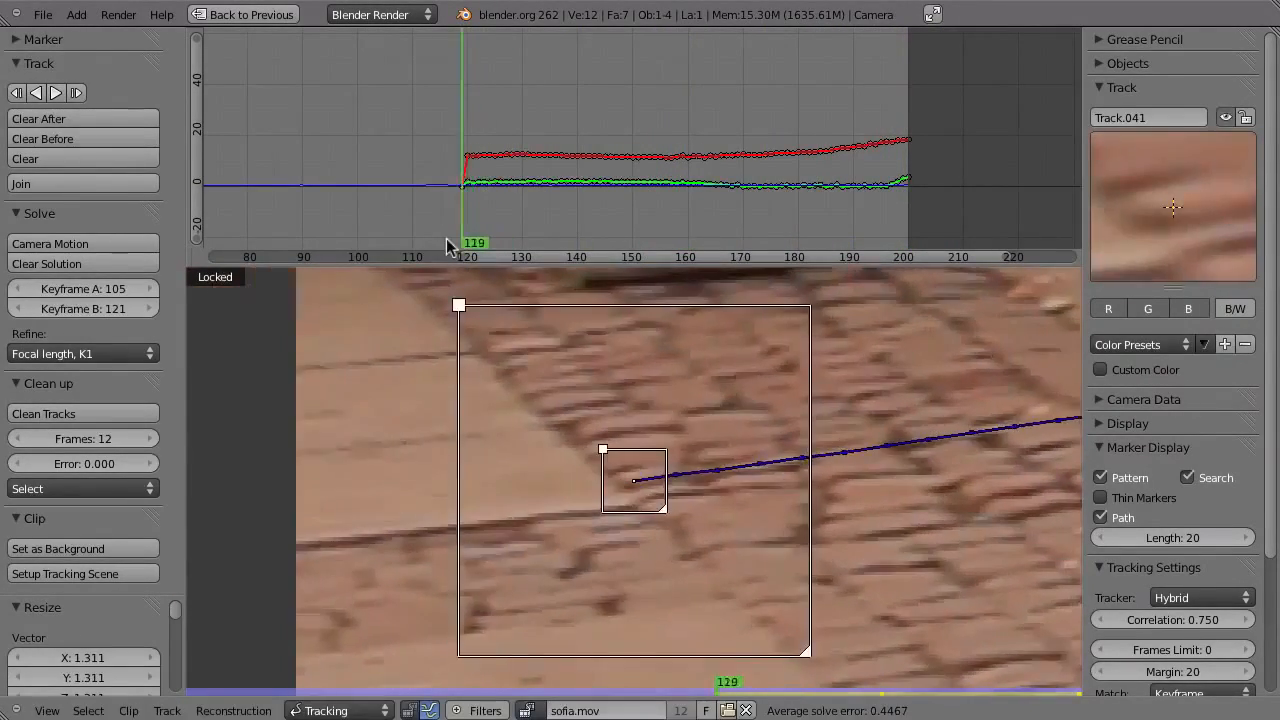
- Reposition the cobbled strip marker near frame 119 and continue tracking it backward
key(g)
click(620, 345)
key(g)
click(635, 512)
key(ctrl+shift+t)
- At frame 150, add a marker at the stone block's bottom corner, scale it by 1.080 and again by 1.317, and track it both ways
mouse_move(620, 215)
mouse_down()
mouse_move(649, 200)
mouse_move(633, 208)
mouse_up()
scroll(600, 400, down, 4)
ctrl+drag(588, 409, 565, 366)
key(ctrl+t)
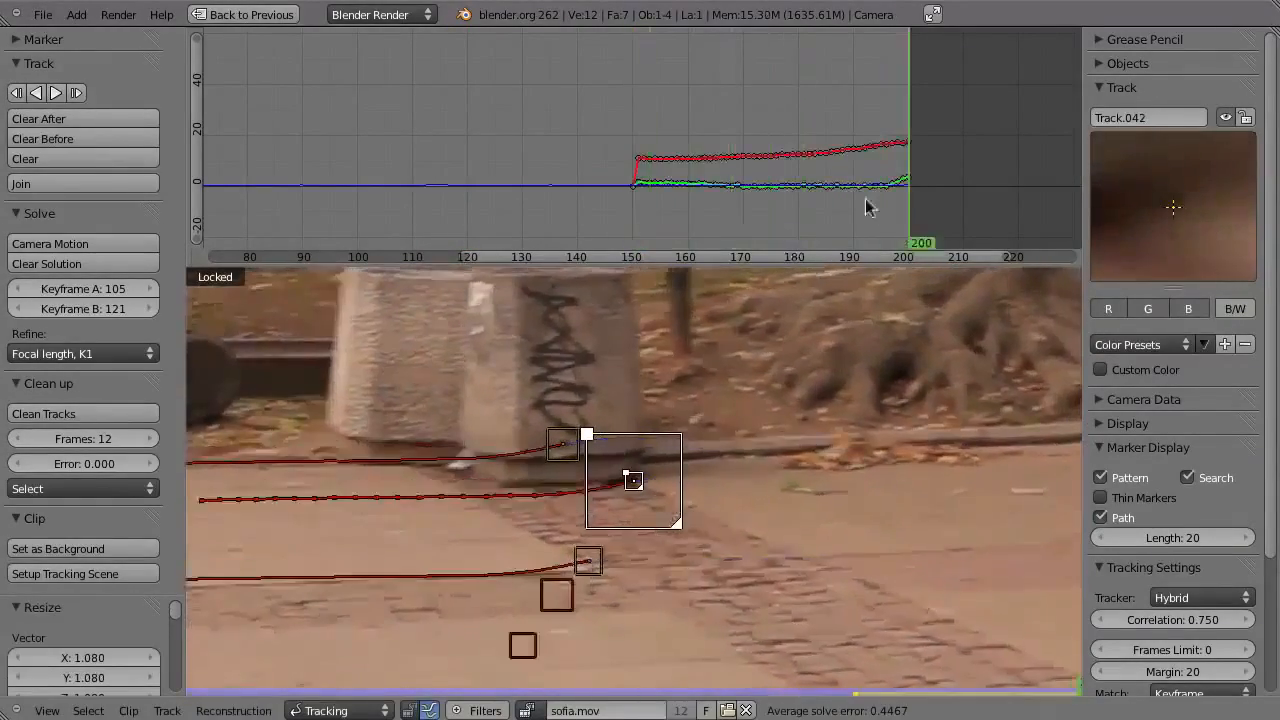
key(ctrl+shift+t)
- At frame 146, add a marker on the pavement beyond the cobbled strip and track it forward and backward
drag(588, 215, 611, 225)
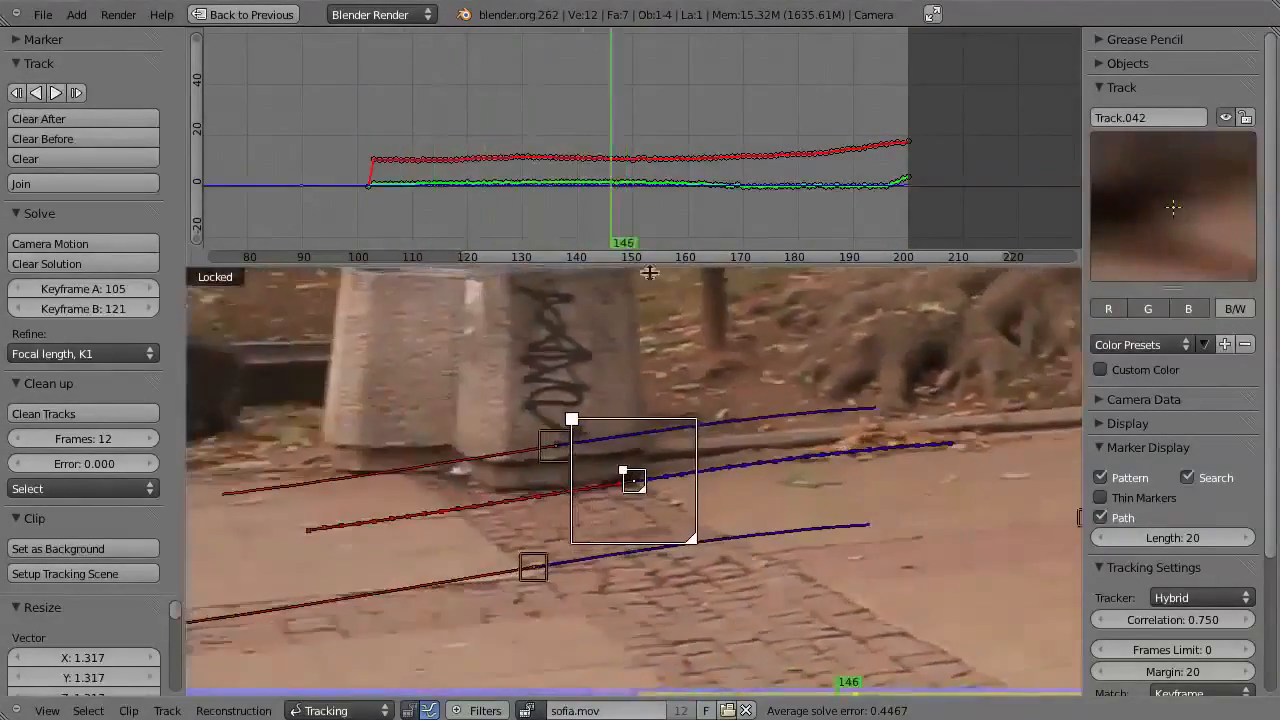
scroll(700, 450, down, 3)
middle_drag(978, 634, 763, 450)
ctrl+drag(745, 478, 752, 482)
key(ctrl+t)
drag(862, 214, 626, 222)
key(ctrl+shift+t)
- At frame 150, add another marker on the pavement, scale it and track it forward and backward
drag(380, 210, 633, 215)
ctrl+click(449, 427)
ctrl+drag(448, 424, 443, 417)
key(s)
click(534, 573)
key(ctrl+t)
drag(700, 213, 633, 216)
key(ctrl+shift+t)
- At frame 173, add a marker on the white paint at the ledge corner, scale it by 1.363 and track it backward
drag(760, 180, 611, 215)
scroll(700, 440, down, 2)
middle_drag(606, 492, 481, 466)
mouse_move(637, 223)
mouse_down()
mouse_move(626, 224)
mouse_move(716, 243)
mouse_move(663, 290)
mouse_move(764, 310)
mouse_up()
middle_drag(822, 519, 672, 477)
scroll(600, 482, up, 6)
ctrl+drag(557, 493, 561, 496)
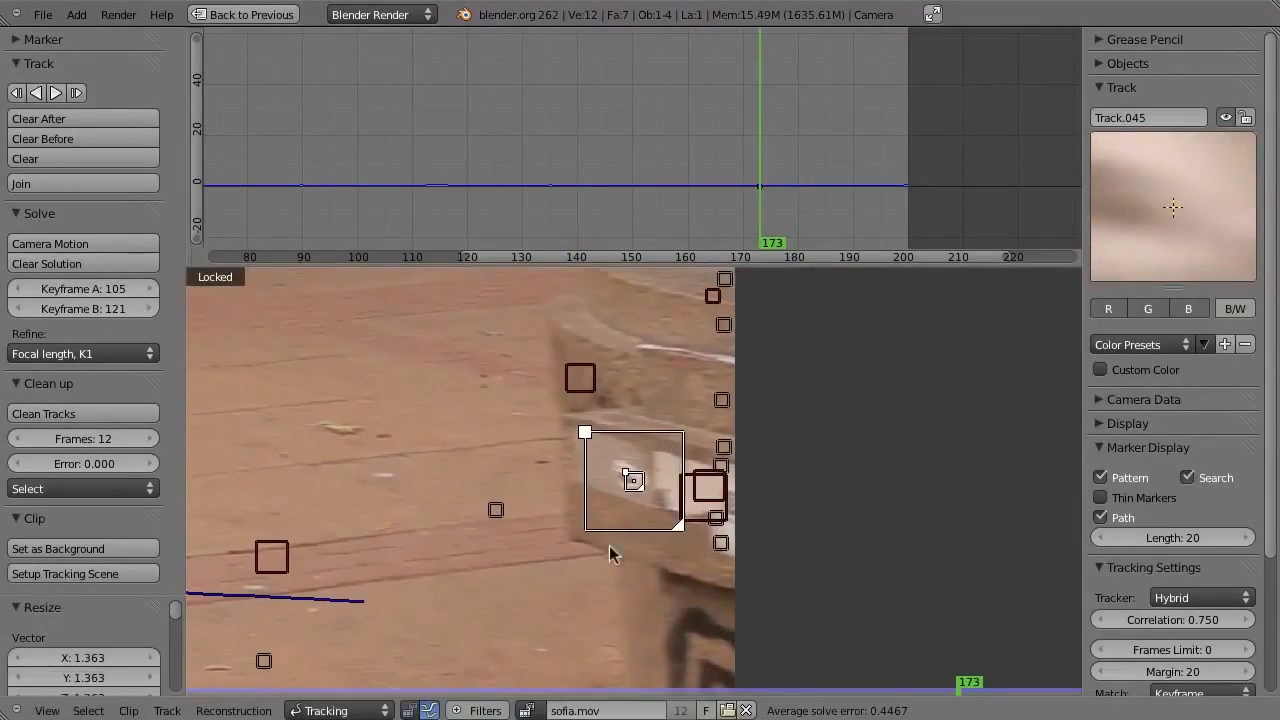
key(shift+ctrl+t)
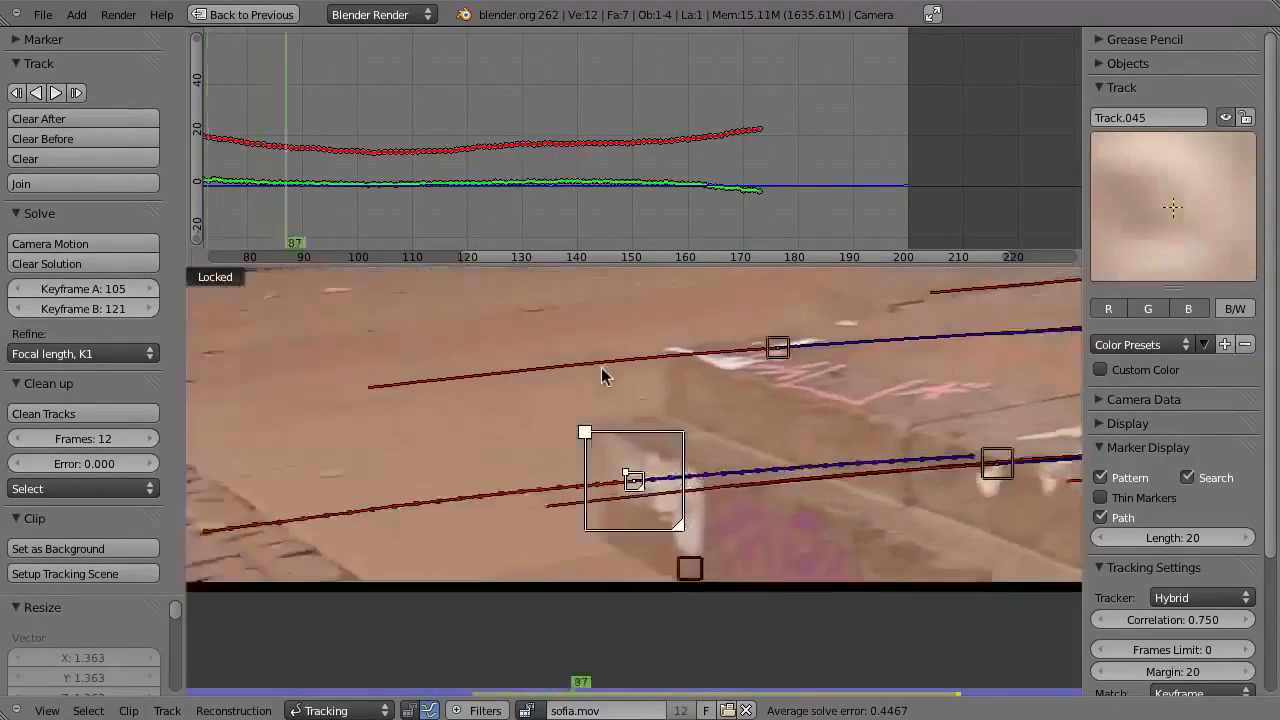
- At frame 132, add a marker on the brick line in the pavement near the ledge and track it forward
drag(590, 225, 534, 228)
ctrl+click(497, 577)
key(ctrl+t)
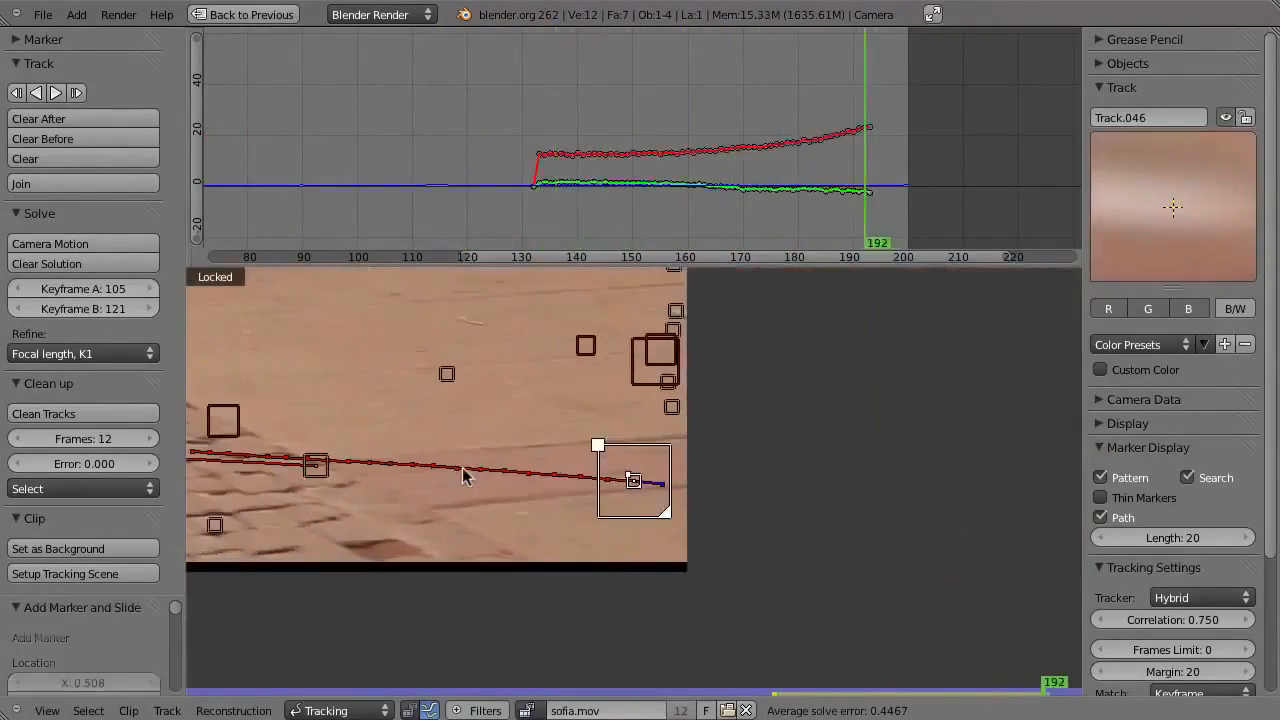
- Track the brick line marker backward, move it by X -0.007299 and Y -0.000931 at frame 129, and continue tracking backward
key(ctrl+shift+Left)
key(ctrl+shift+t)
key(Right)
key(Right)
key(Right)
key(Left)
key(Left)
key(Left)
key(Right)
key(g)
click(616, 397)
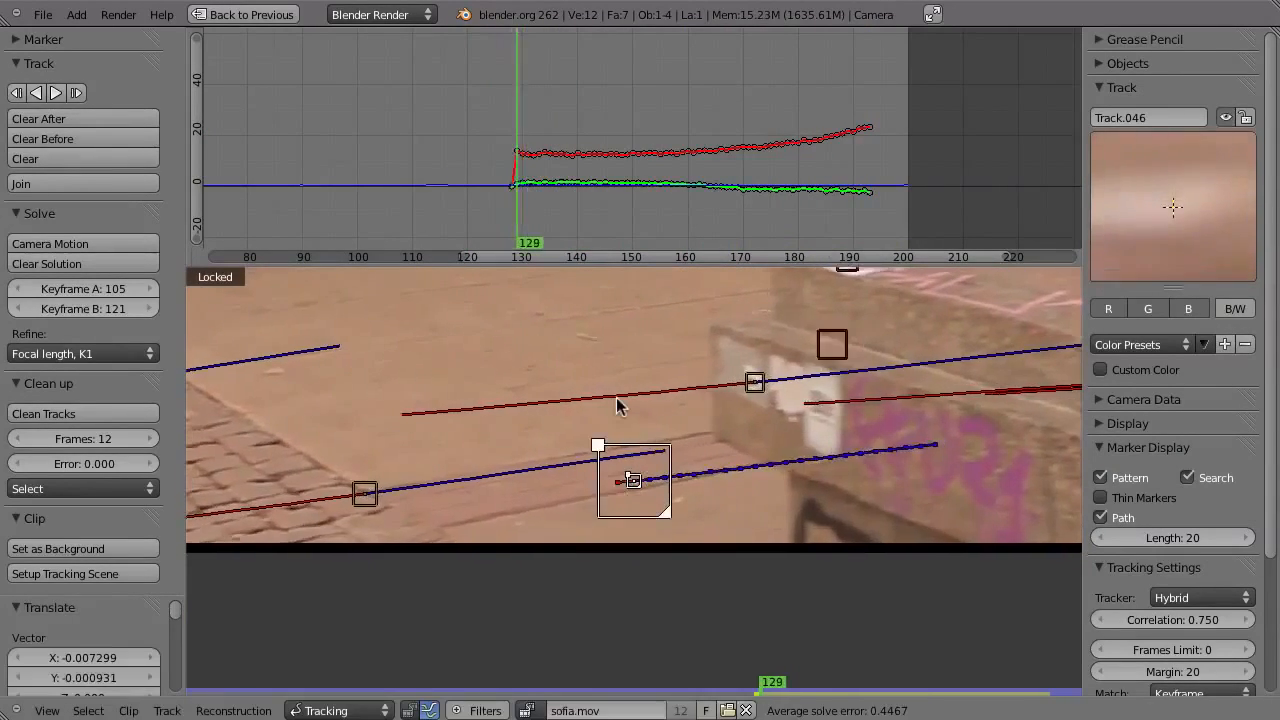
key(ctrl+shift+t)
- At frame 200, add a marker on the red object in the background near the dark kiosk and track it backward
middle_drag(952, 424, 697, 485)
drag(752, 202, 836, 206)
scroll(714, 595, down, 6)
scroll(368, 595, up, 2)
middle_drag(368, 595, 446, 594)
key(shift+Right)
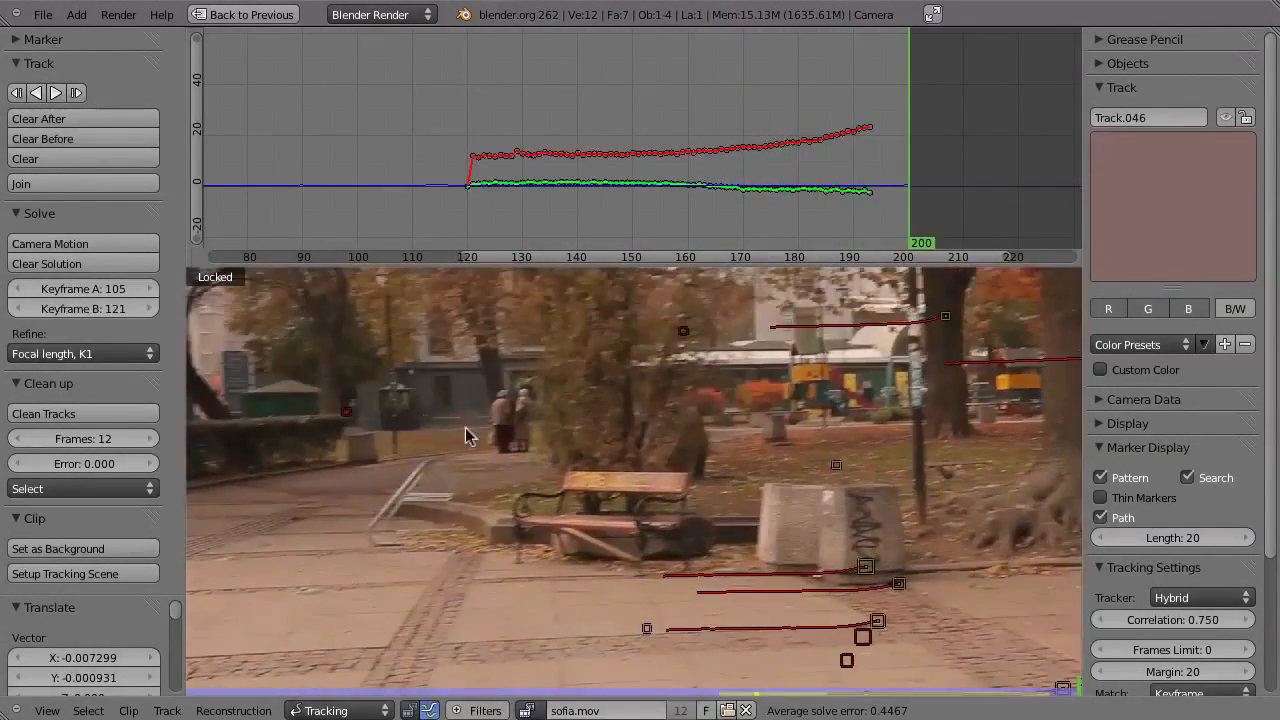
ctrl+click(443, 506)
key(ctrl+shift+t)
- Scale the marker on the red background object by 1.4 and track it backward again, returning to frame 200
key(Right)
key(Right)
key(Right)
key(Right)
key(Right)
key(Right)
key(Right)
scroll(443, 500, up, 6)
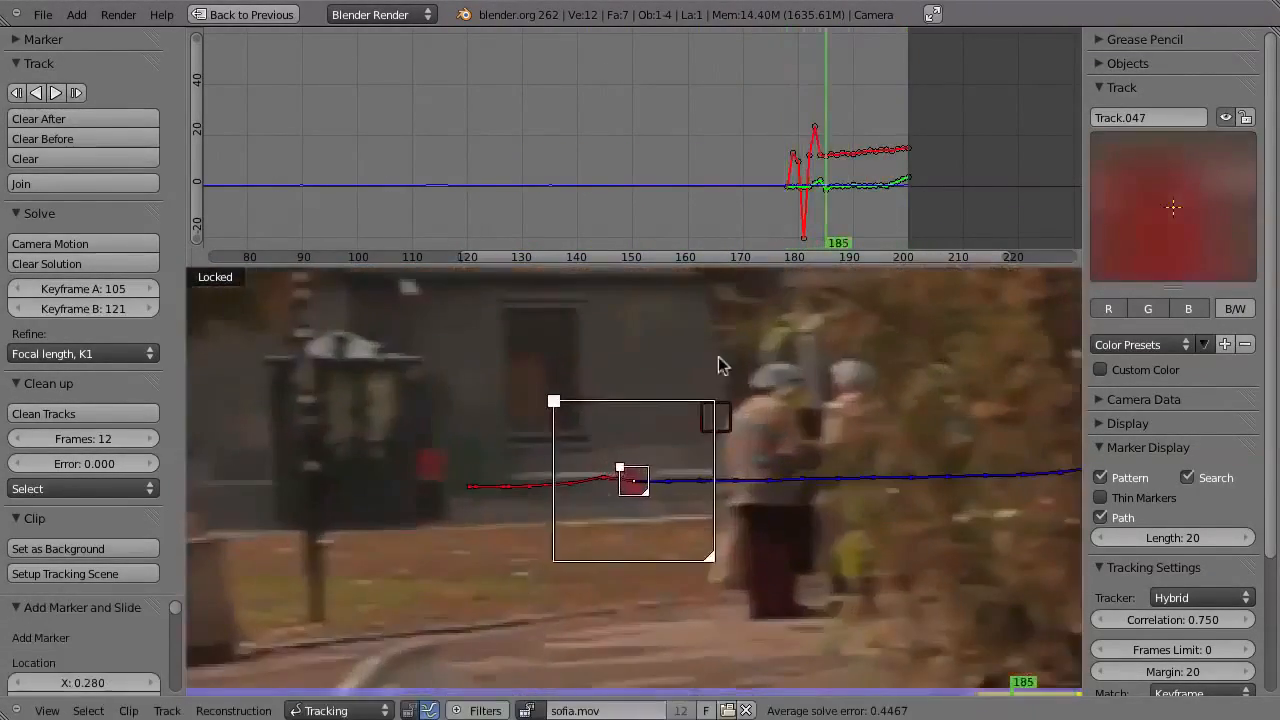
key(s)
click(660, 403)
key(Left)
key(Left)
key(shift+Right)
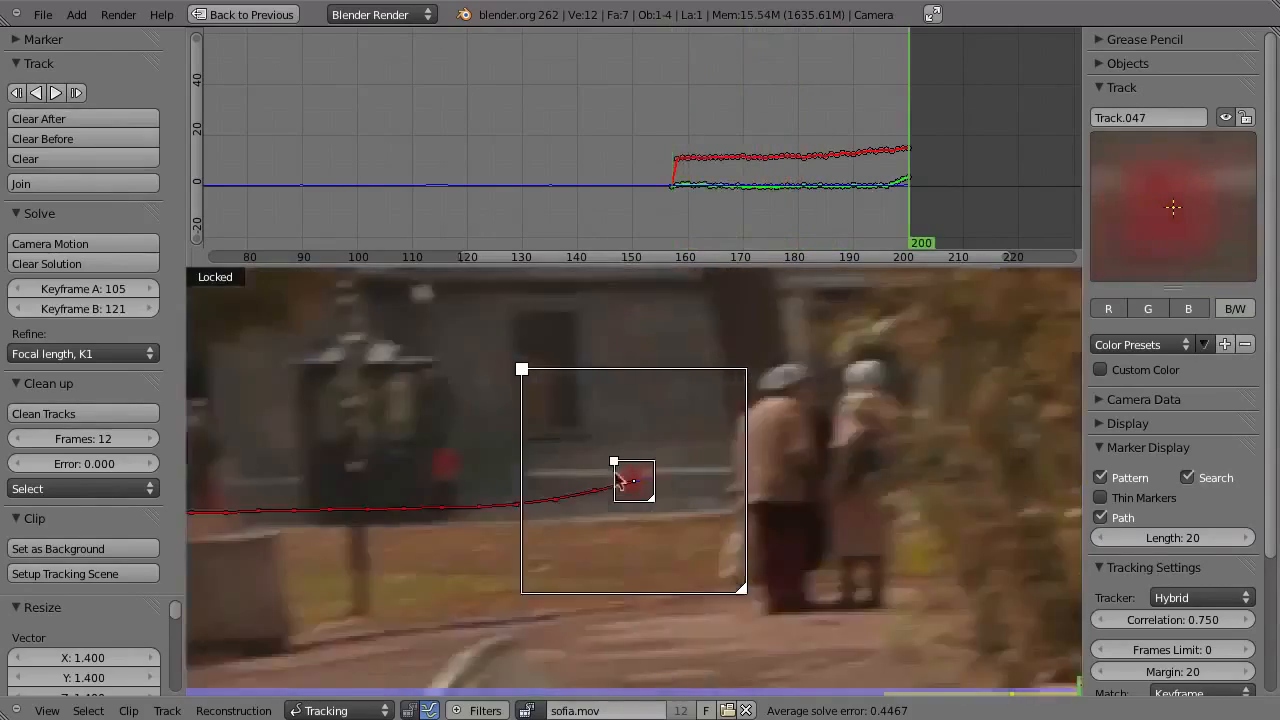
- At frame 200, add a marker on the building behind the dark kiosk, adjust its position and track it backward
scroll(655, 405, down, 5)
ctrl+click(611, 434)
key(alt+s)
scroll(650, 510, up, 4)
key(g)
click(626, 437)
ctrl+middle_drag(654, 514, 668, 409)
key(ctrl+shift+t)
- At frame 194, add a marker at the base of the stone block beside the hedge, then reposition and scale it
key(shift+Right)
key(Left)
key(Left)
key(Left)
key(Left)
key(Left)
key(Left)
ctrl+click(568, 442)
key(g)
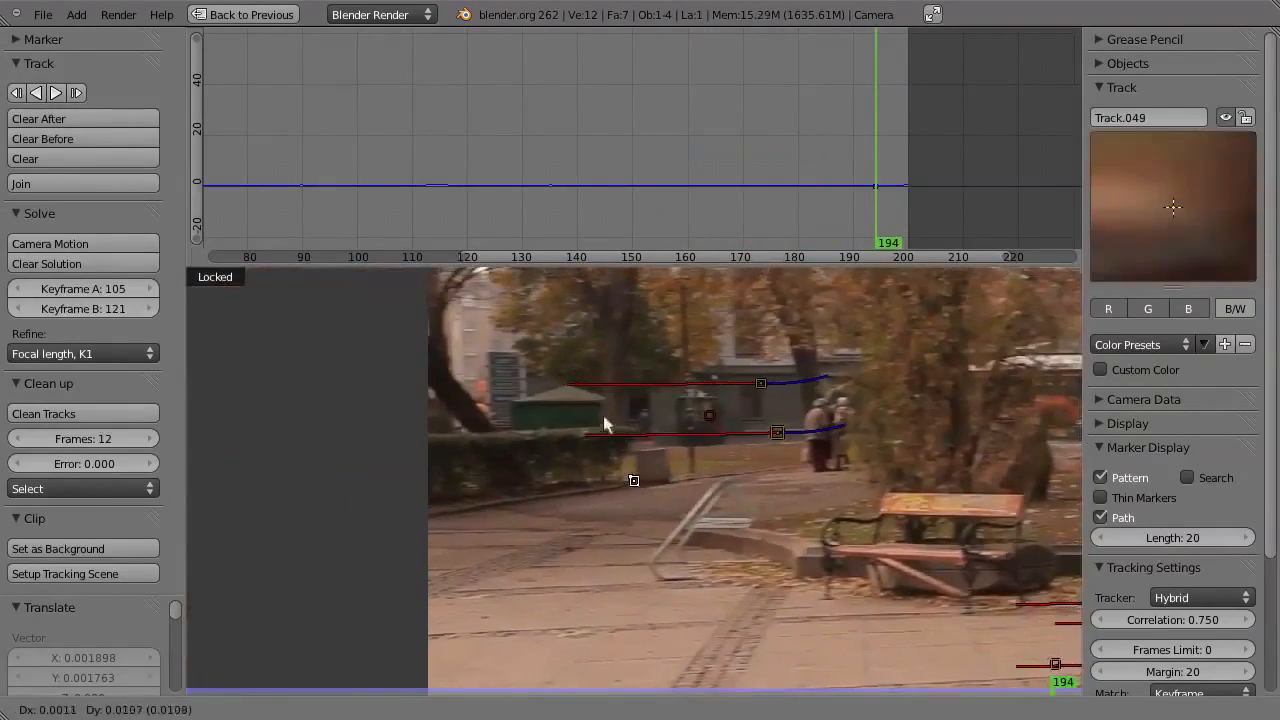
click(603, 415)
key(s)
click(646, 534)
- Track the stone block marker forward to the clip's end and backward through the earlier frames
key(ctrl+t)
key(Left)
key(Left)
key(Left)
key(Left)
key(Left)
key(ctrl+shift+t)
- At frame 200, add a marker where the pavement brick lines meet, scale it by 1.258 and track it backward
drag(898, 210, 912, 206)
middle_drag(618, 568, 617, 331)
ctrl+click(650, 486)
scroll(645, 505, up, 5)
key(g)
click(640, 522)
key(s)
click(678, 550)
key(ctrl+shift+t)
drag(892, 222, 910, 222)
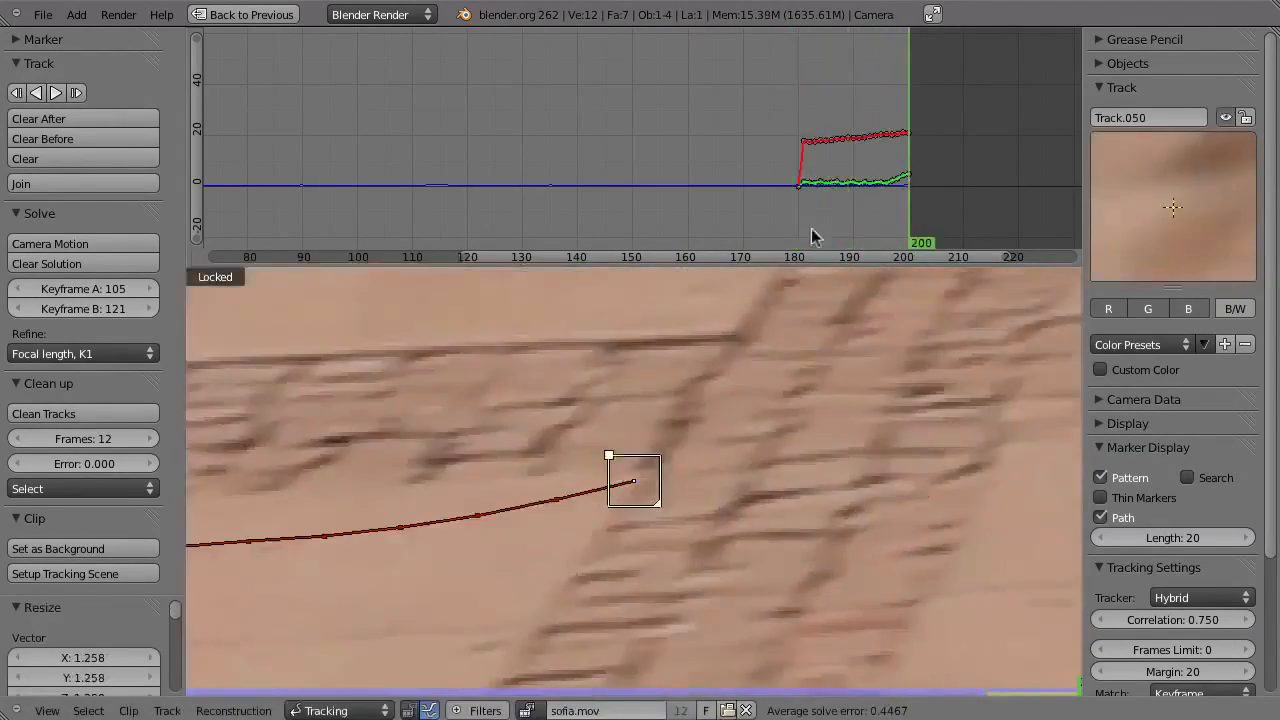
- Add a marker at the bench's front leg, track it backward and shift it by X -0.000155 and Y 0.003013
scroll(430, 460, down, 5)
middle_drag(396, 468, 605, 604)
ctrl+click(645, 513)
key(ctrl+shift+t)
scroll(636, 495, up, 5)
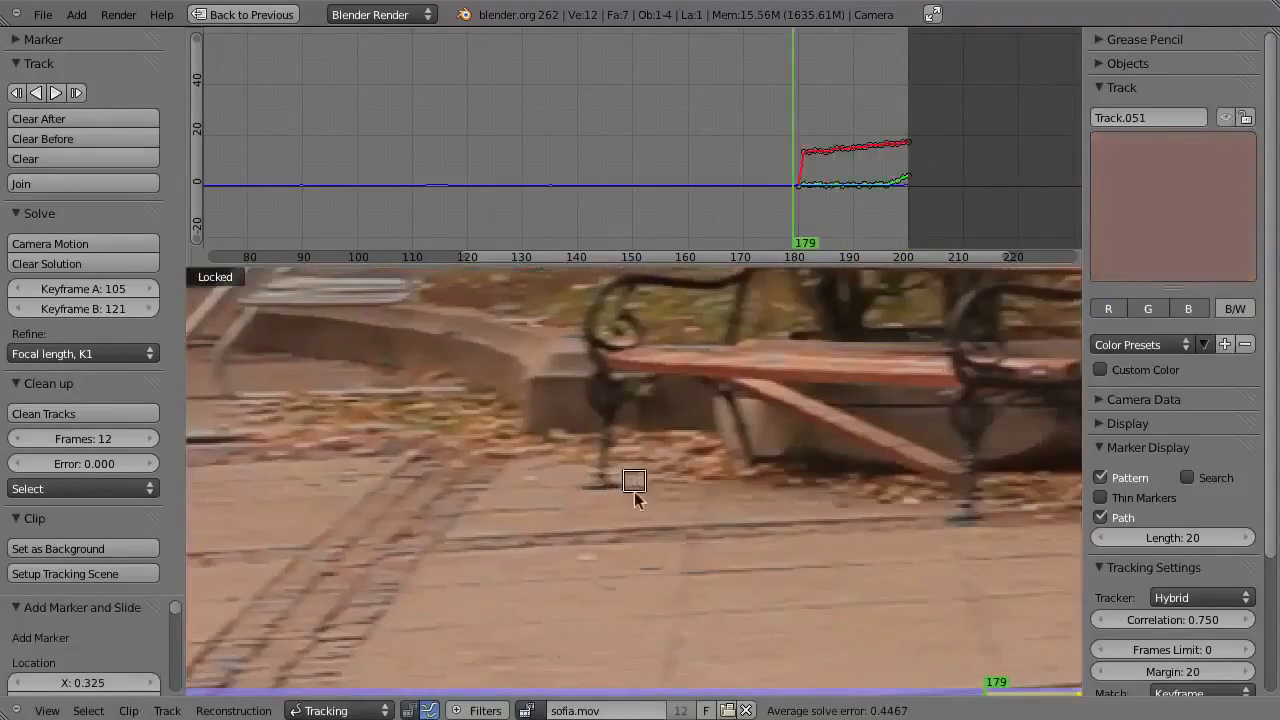
key(g)
scroll(826, 188, up, 3)
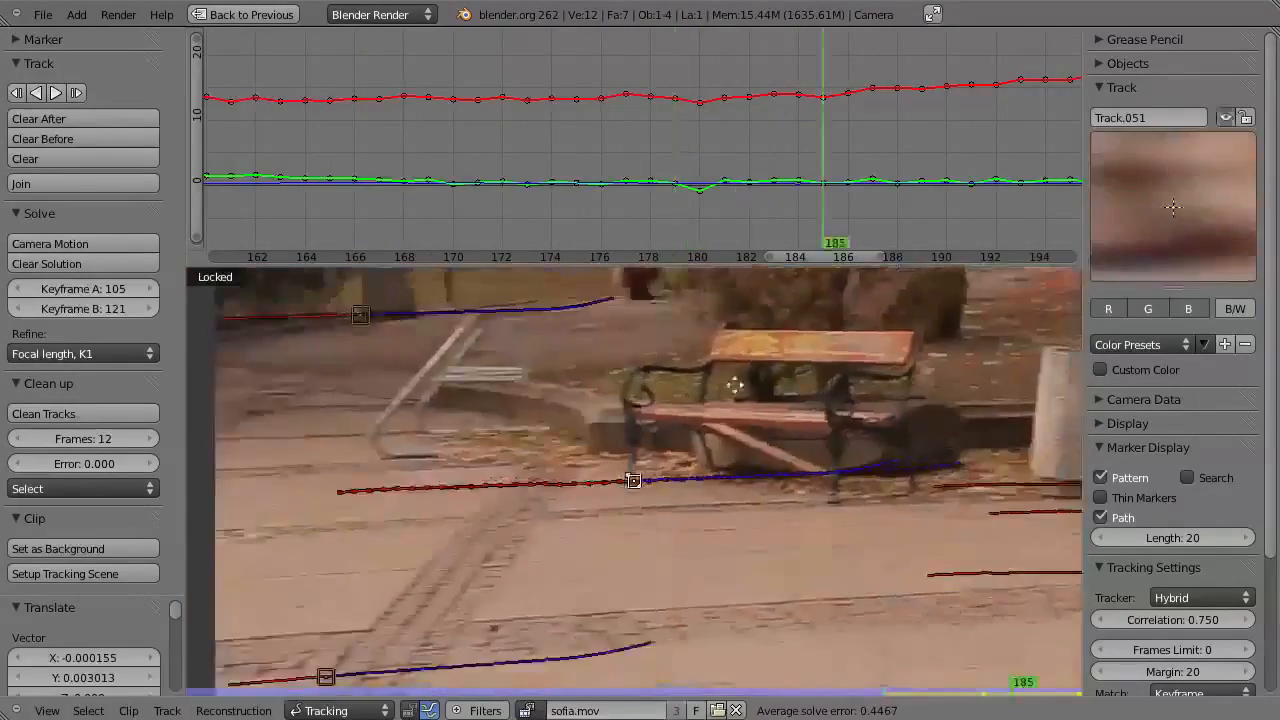
- At frame 182, add a marker on the lamp post where its light upper part meets the dark lower part
middle_drag(735, 385, 430, 562)
scroll(430, 562, down, 2)
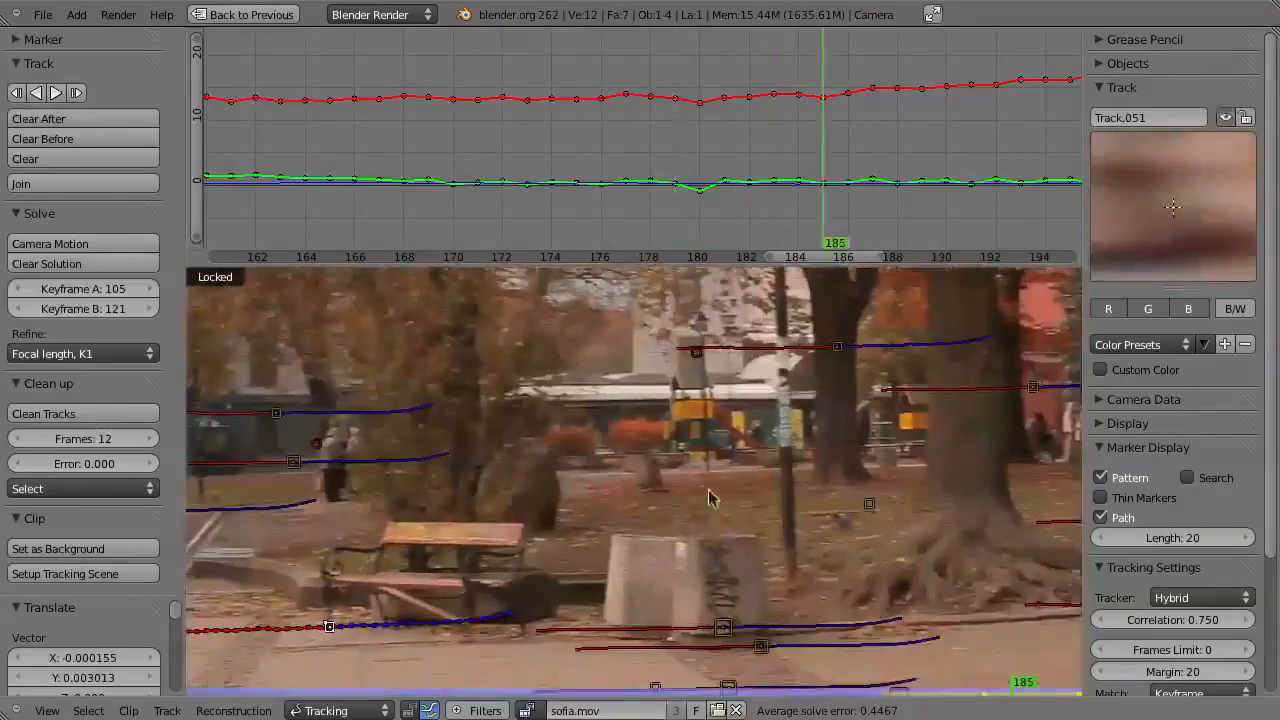
scroll(709, 494, up, 2)
middle_drag(709, 494, 623, 563)
ctrl+middle_drag(814, 179, 743, 188)
drag(812, 216, 785, 219)
scroll(703, 515, up, 2)
ctrl+click(703, 522)
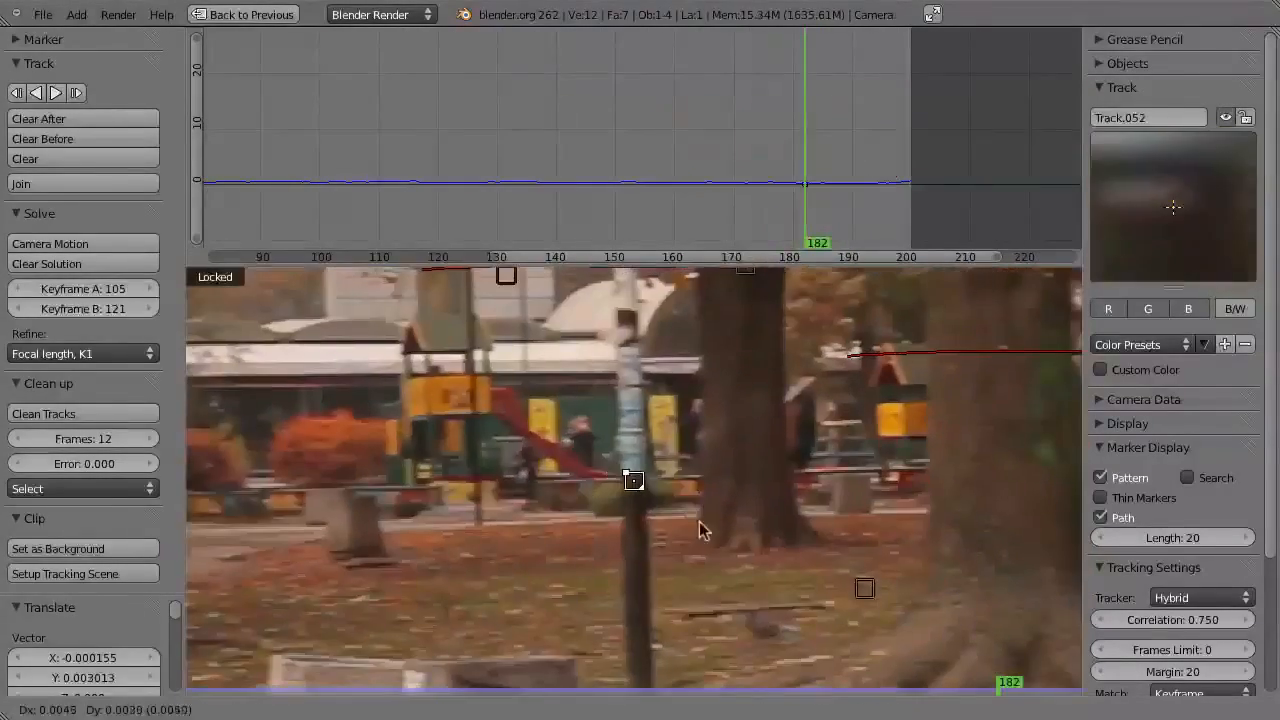
- Track the lamp post marker forward to the clip's end and backward through the earlier frames
key(ctrl+t)
key(Left)
key(Left)
key(Left)
key(Left)
key(Left)
key(Left)
key(Left)
key(Left)
key(Left)
key(Left)
key(Left)
key(Left)
key(Left)
key(Left)
key(Left)
key(Left)
key(Left)
key(Left)
ctrl+middle_drag(590, 650, 646, 609)
key(ctrl+shift+t)
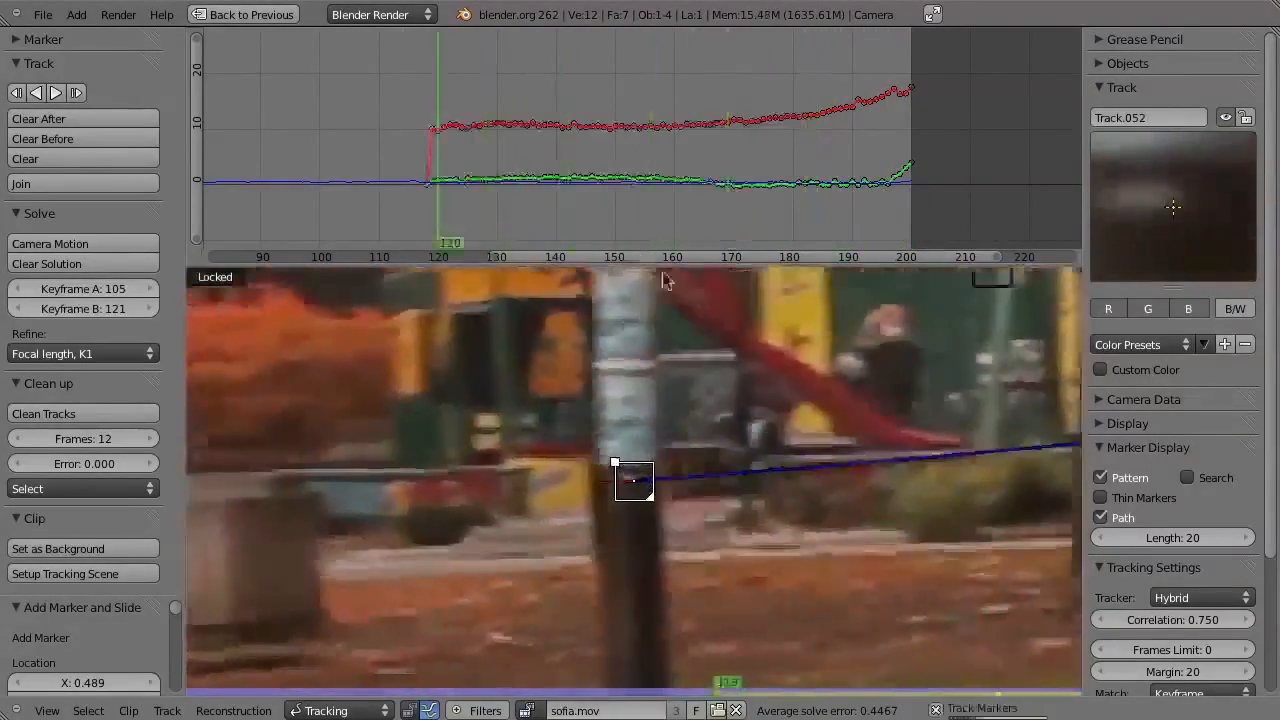
- Shift the lamp post marker by X -0.005646 and Y -0.000238 and continue tracking it backward
key(g)
click(594, 484)
key(ctrl+shift+t)
- At frame 160, add a marker on the fallen branch in the grass, track both ways and clear its path after frame 175
mouse_move(342, 186)
mouse_down()
mouse_move(549, 164)
mouse_move(674, 176)
mouse_up()
scroll(792, 544, down, 3)
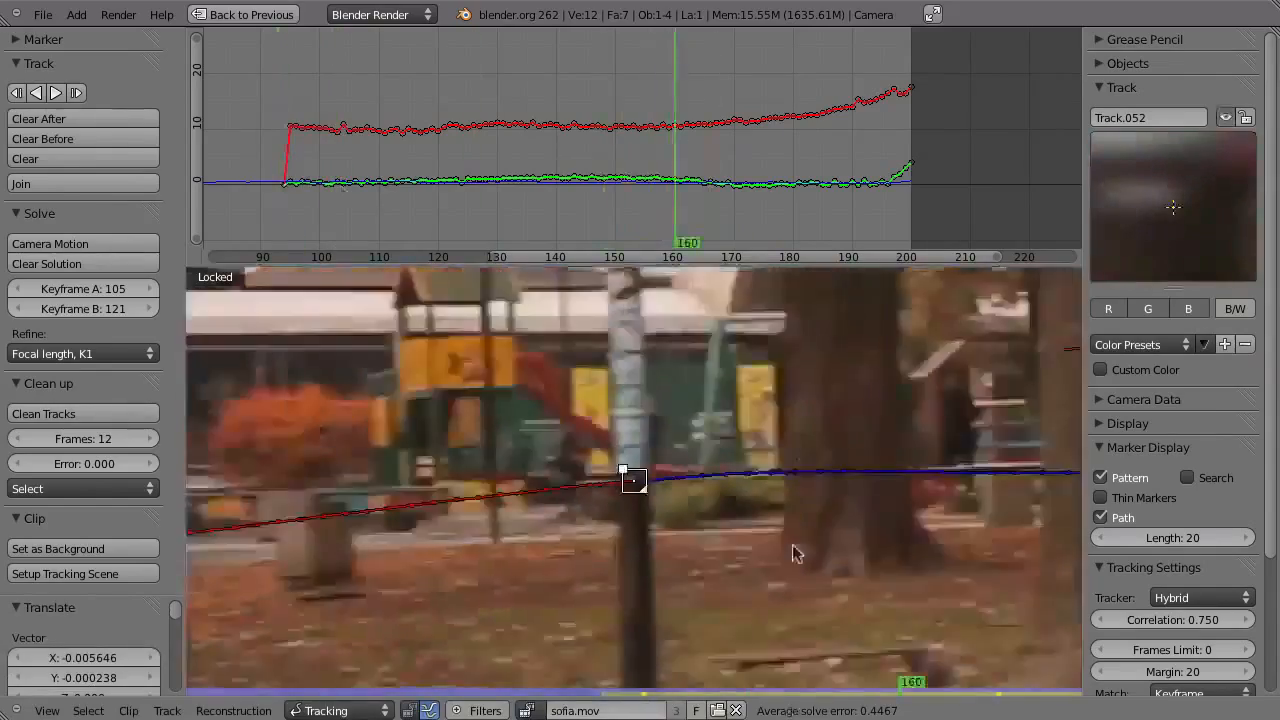
middle_drag(792, 544, 660, 591)
ctrl+click(626, 590)
key(ctrl+t)
drag(792, 218, 755, 220)
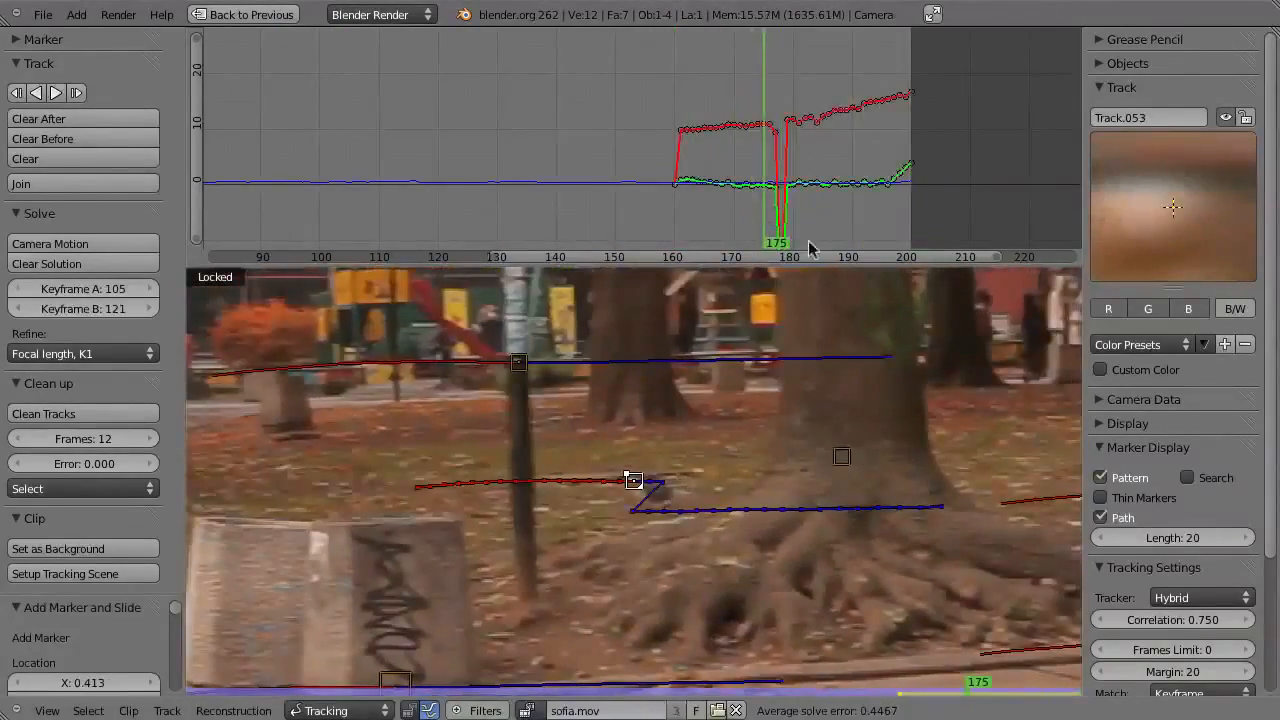
key(alt+t)
key(ctrl+shift+t)
- At frame 147, add a marker on the concrete block's graffiti and track it forward and backward
drag(480, 212, 598, 216)
middle_drag(368, 558, 631, 479)
ctrl+click(631, 479)
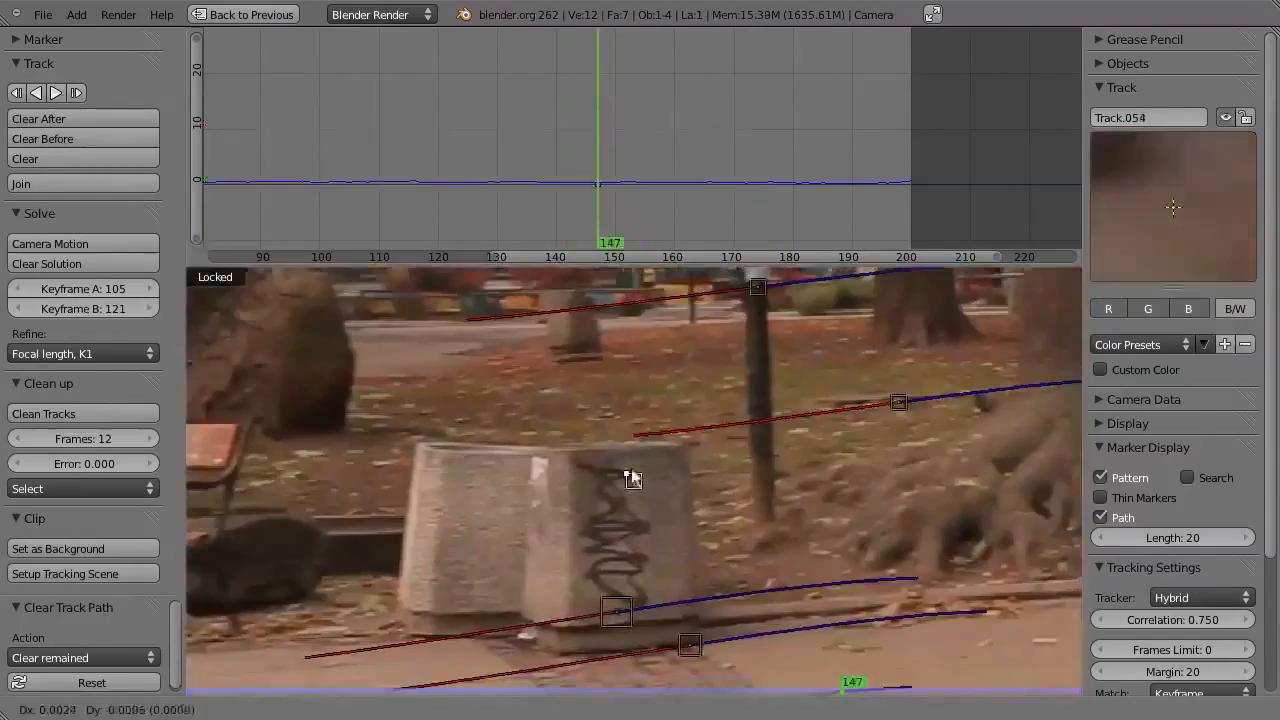
key(ctrl+t)
key(ctrl+shift+t)
- Add a marker on the corner of the bench's backrest and track it forward and backward
drag(545, 215, 686, 200)
middle_drag(408, 498, 700, 474)
ctrl+click(700, 474)
key(ctrl+t)
drag(785, 226, 712, 236)
key(ctrl+shift+t)
click(716, 236)
- Mute the footage, select all tracks and scrub through the clip to examine the marker paths and motion curves
scroll(723, 463, down, 6)
middle_drag(843, 473, 629, 464)
key(m)
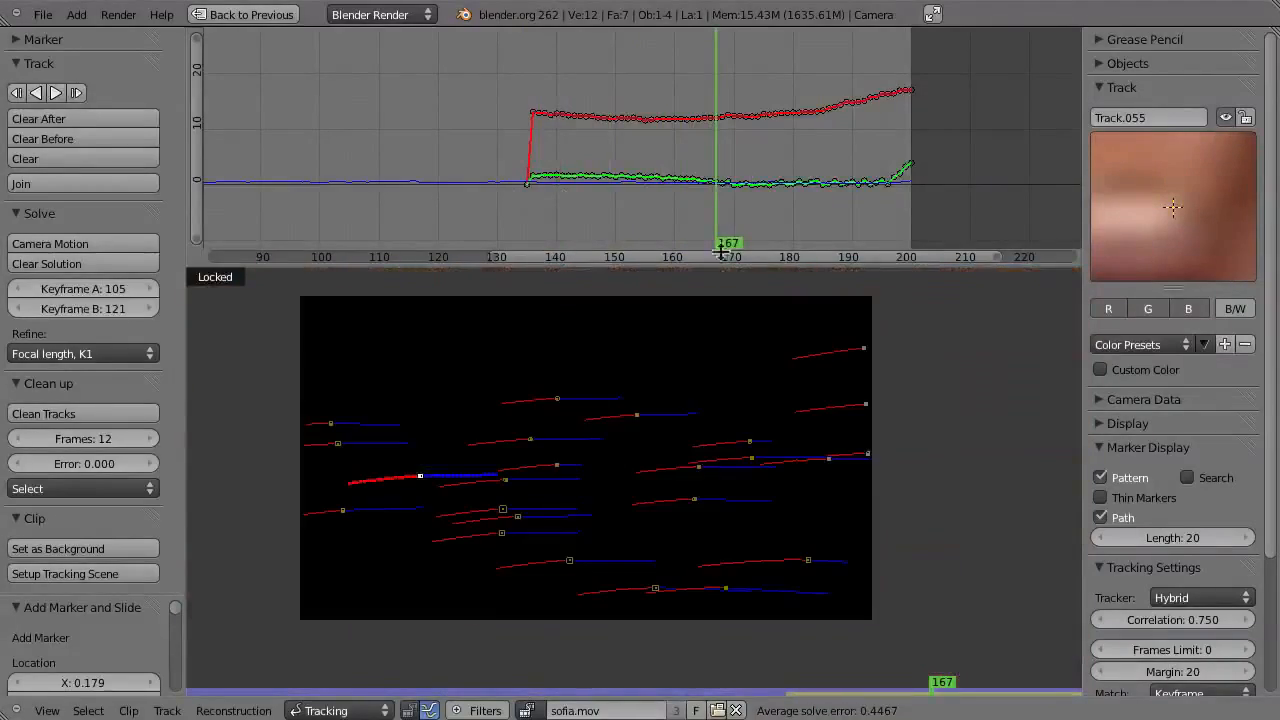
key(a)
scroll(666, 200, down, 4)
drag(666, 205, 520, 221)
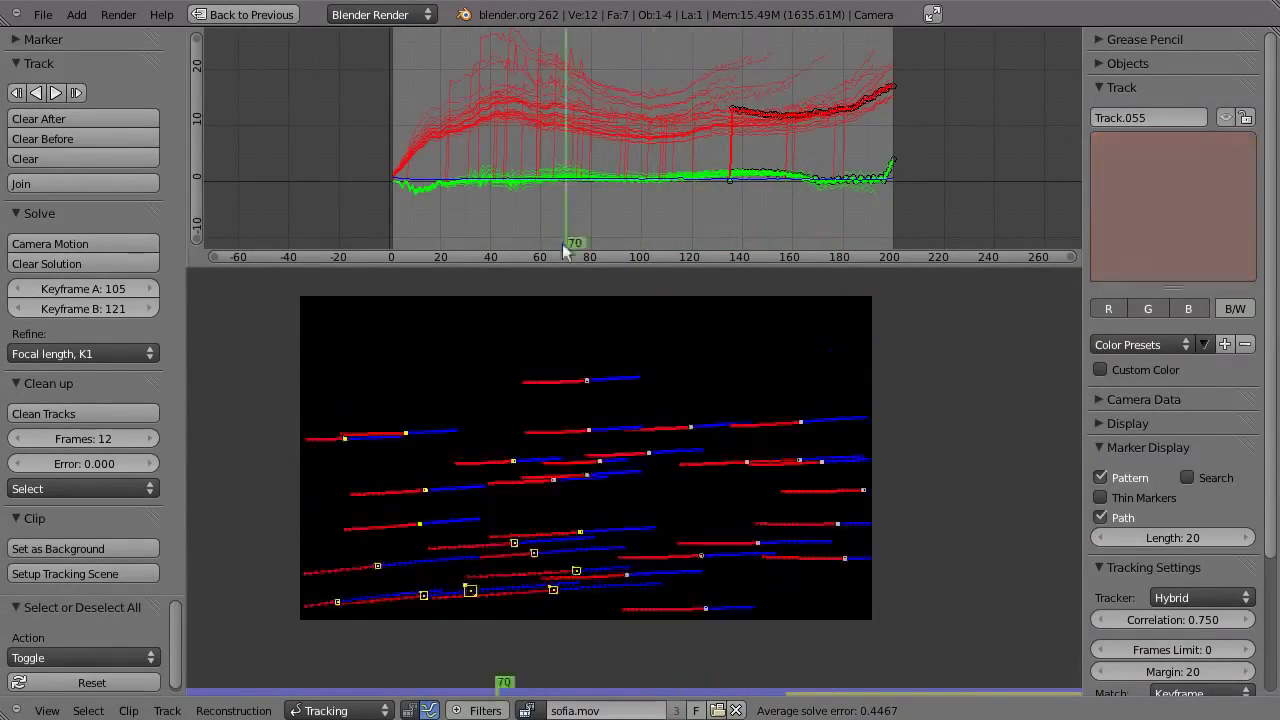
mouse_move(738, 147)
ctrl+middle_down()
mouse_move(749, 146)
mouse_move(728, 152)
ctrl+middle_up()
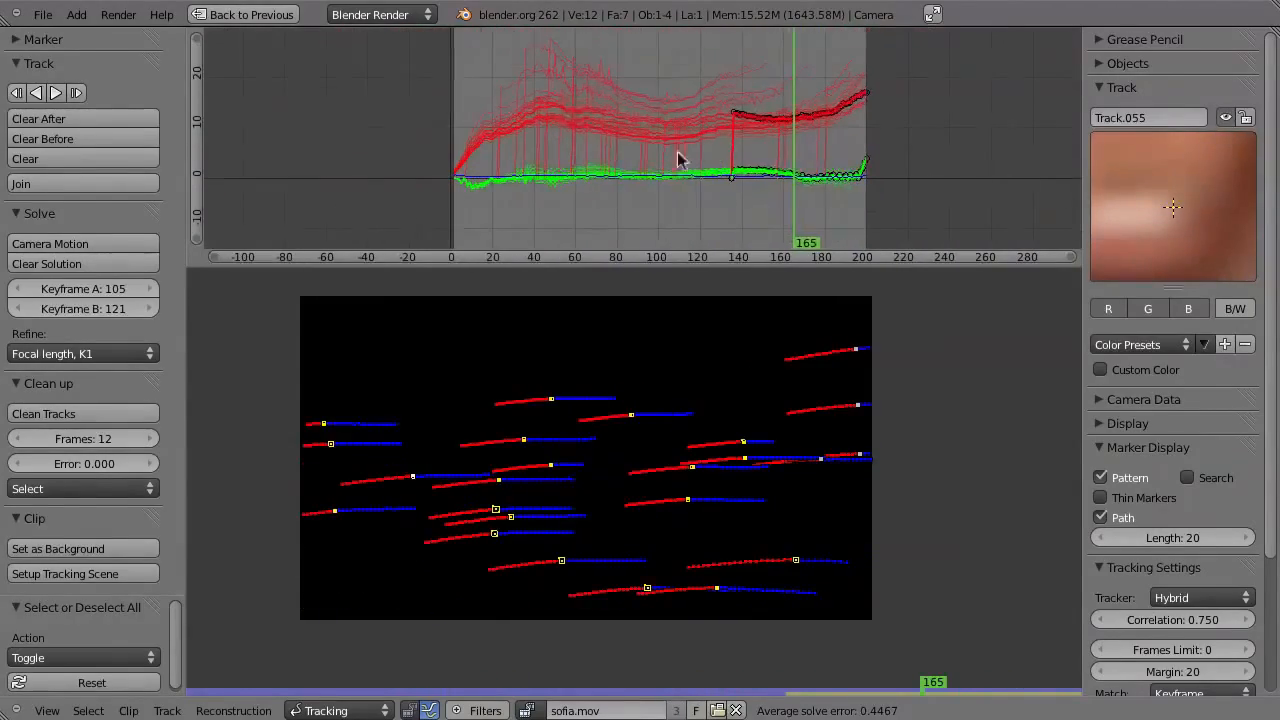
- Select the high motion curve near frame 78, show the footage again and scrub to frame 196 to examine the tracks
click(615, 88)
right_click(603, 68)
drag(621, 70, 624, 78)
middle_drag(505, 398, 712, 462)
key(m)
drag(700, 178, 594, 176)
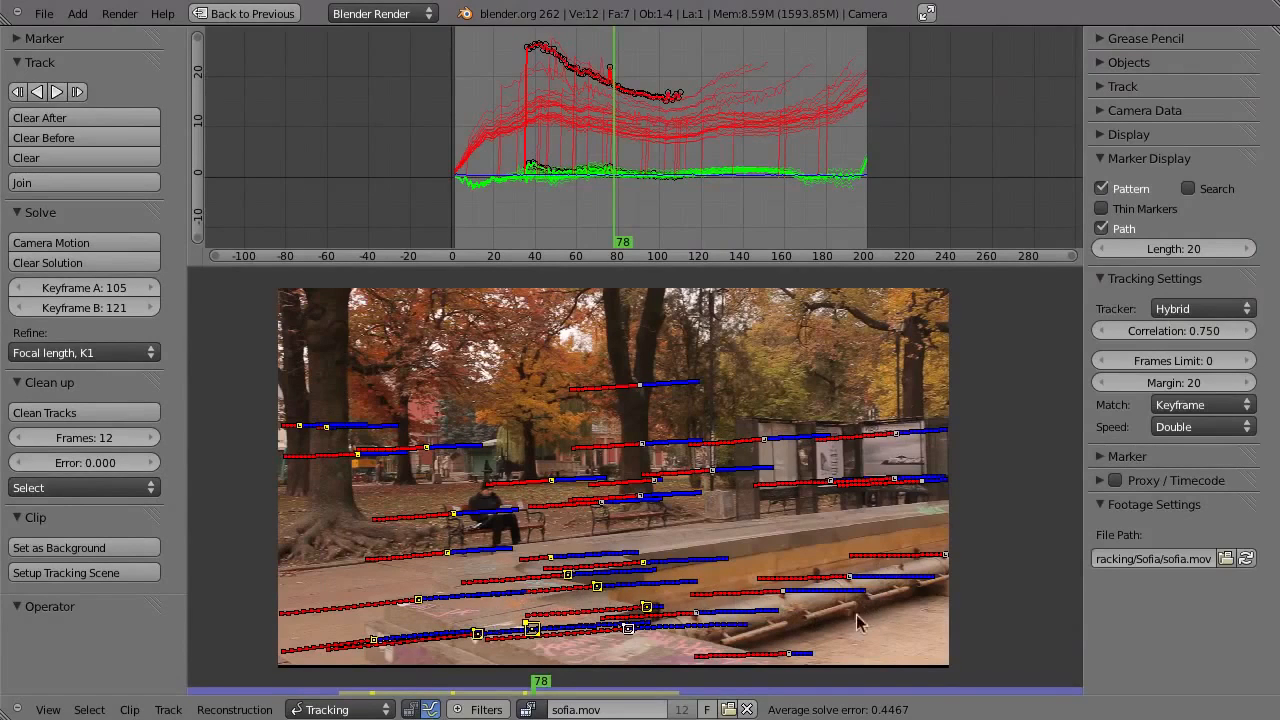
drag(622, 240, 861, 221)
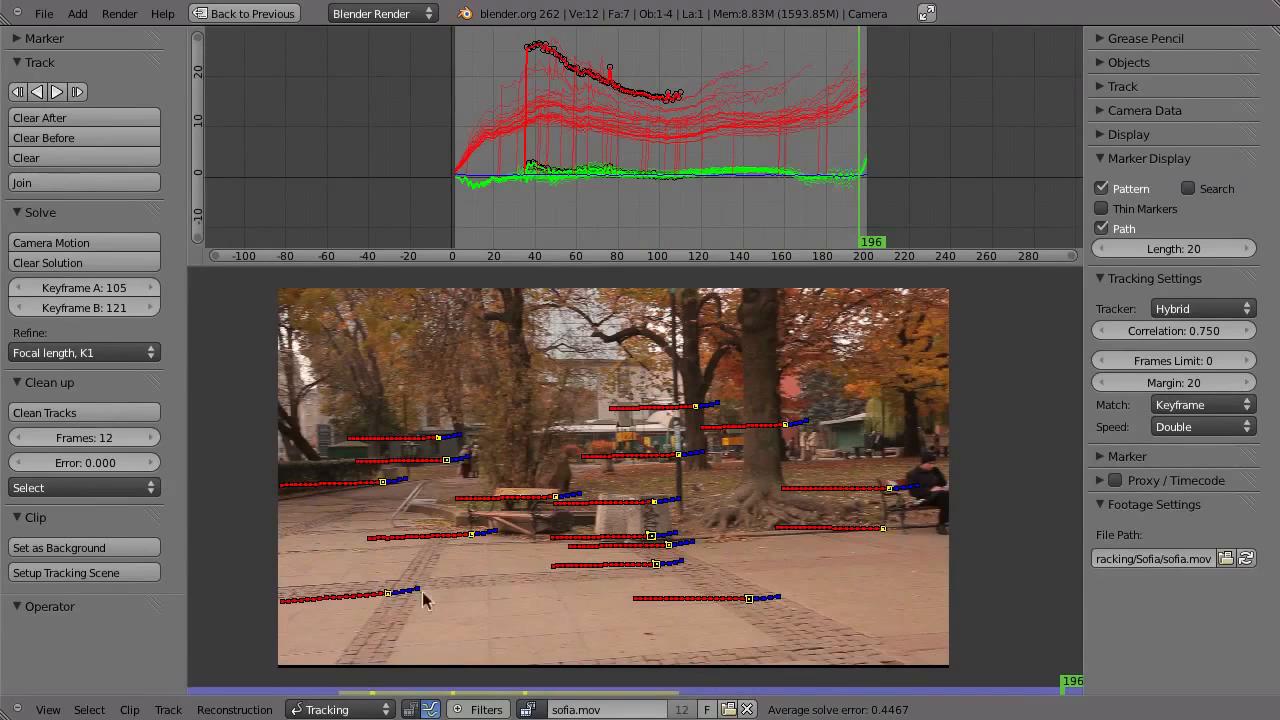
- Set the camera's K1 lens distortion to 0
click(1130, 111)
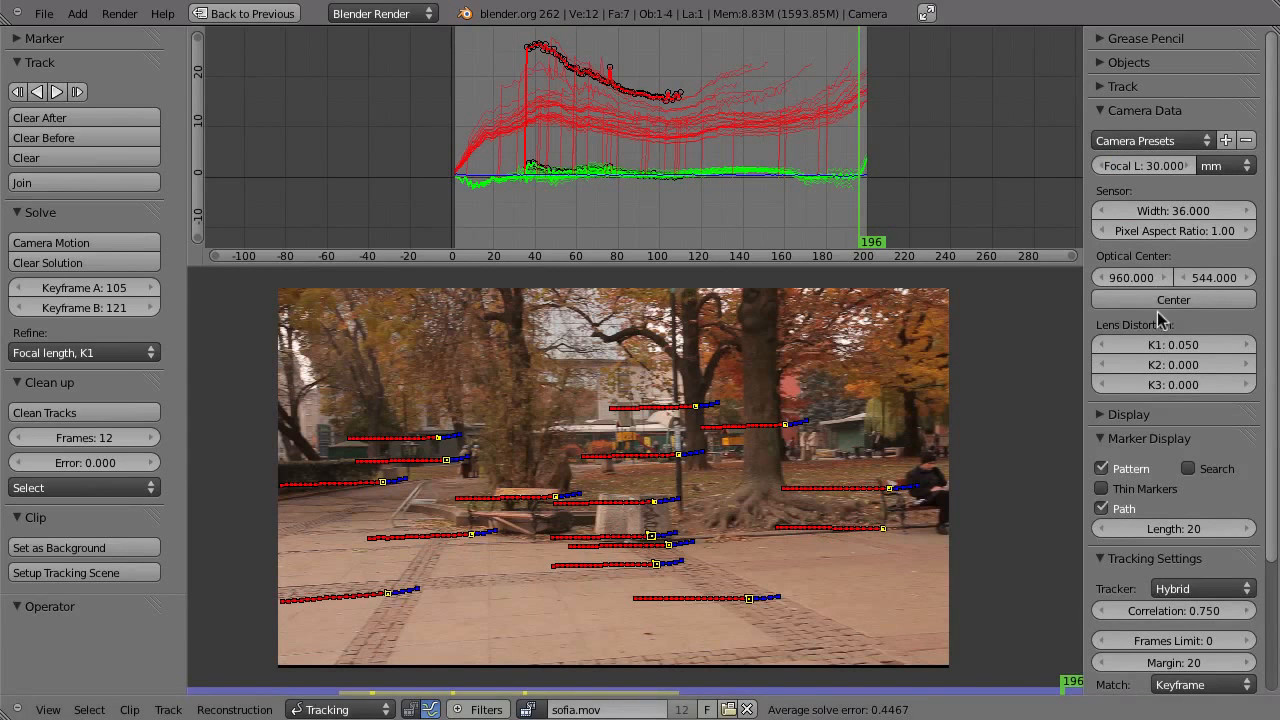
click(1180, 345)
text(0)
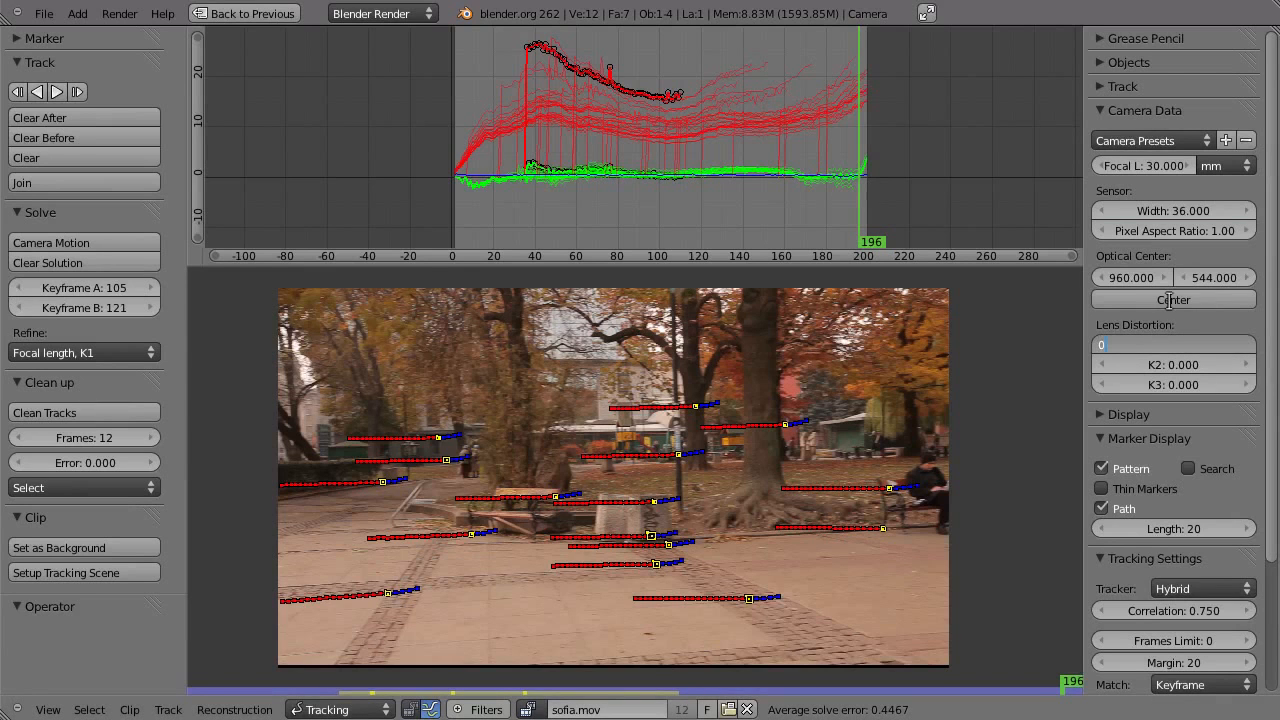
key(Return)
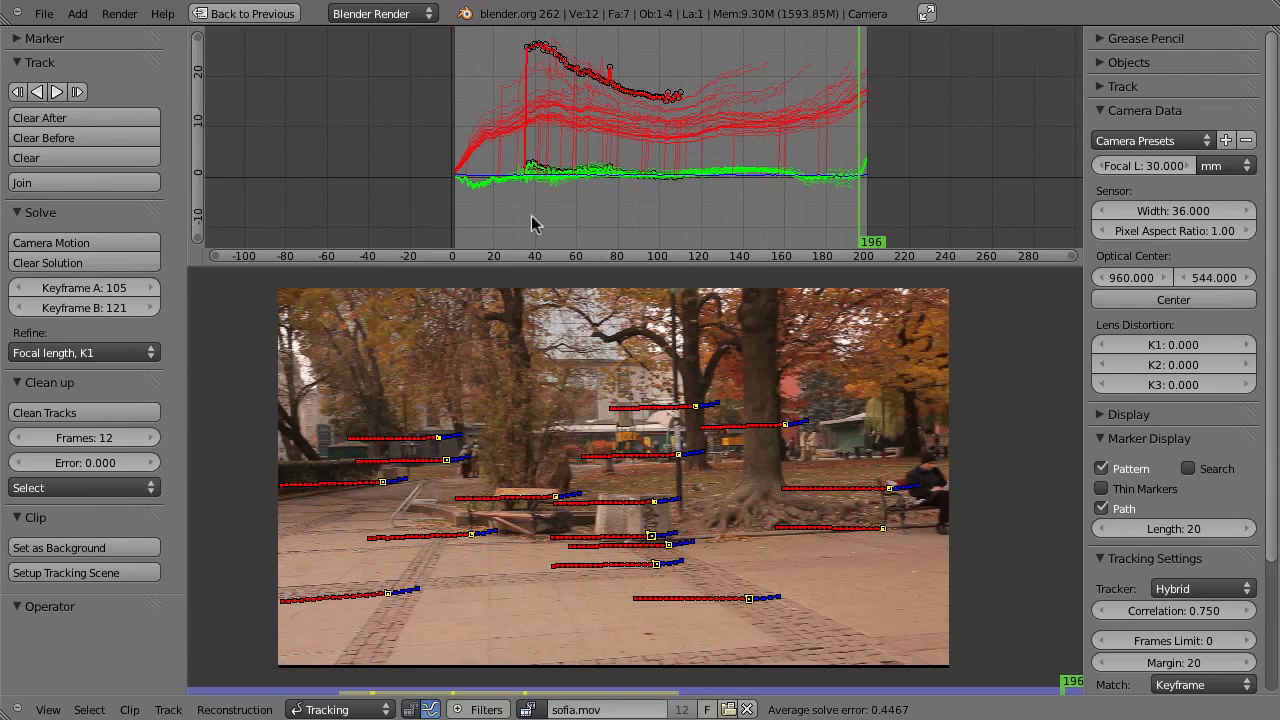
- Set the solve keyframes to 1 for Keyframe A and 30 for Keyframe B
click(84, 288)
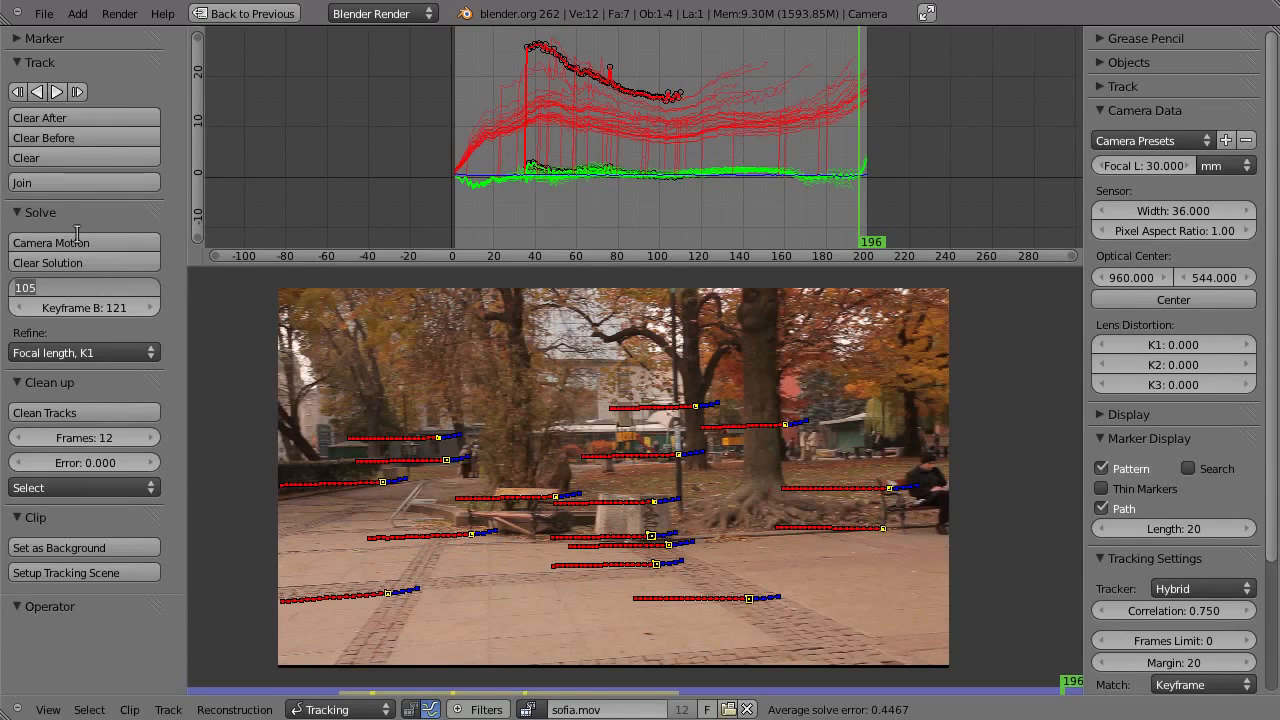
key(Tab)
text(30)
key(Return)
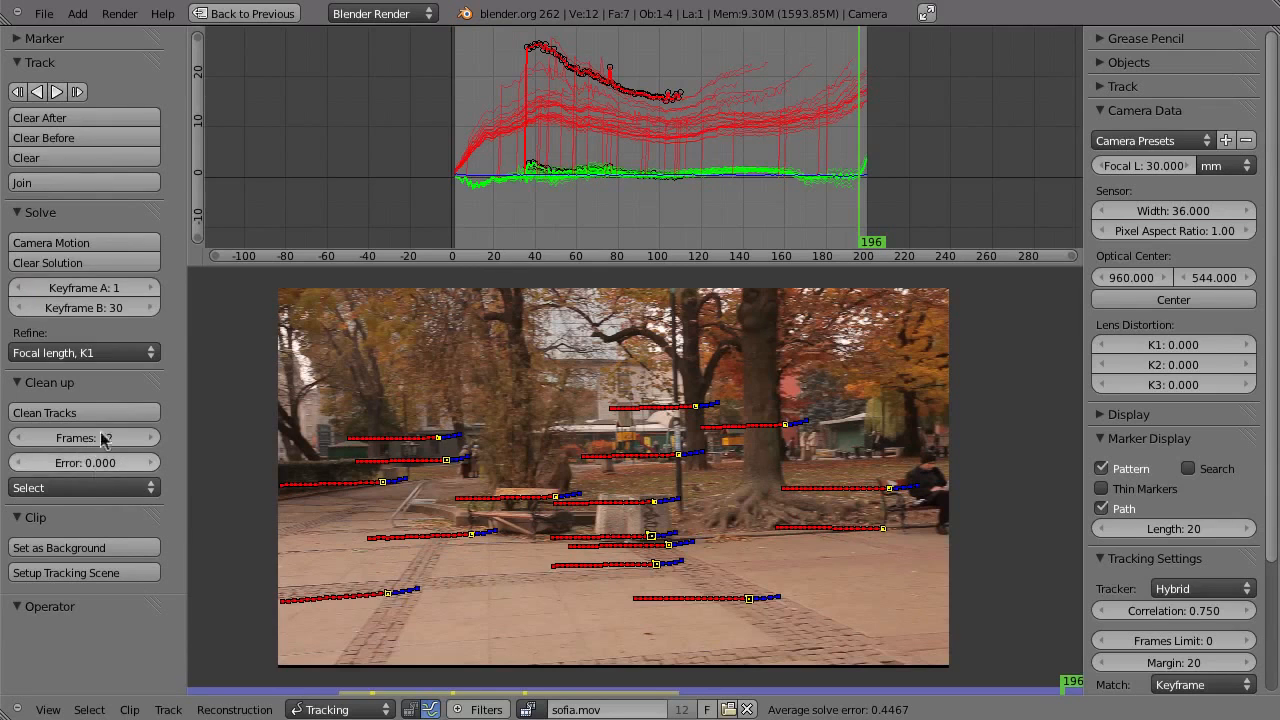
- Set the solver's refinement to Nothing and solve the camera motion
click(84, 352)
click(32, 334)
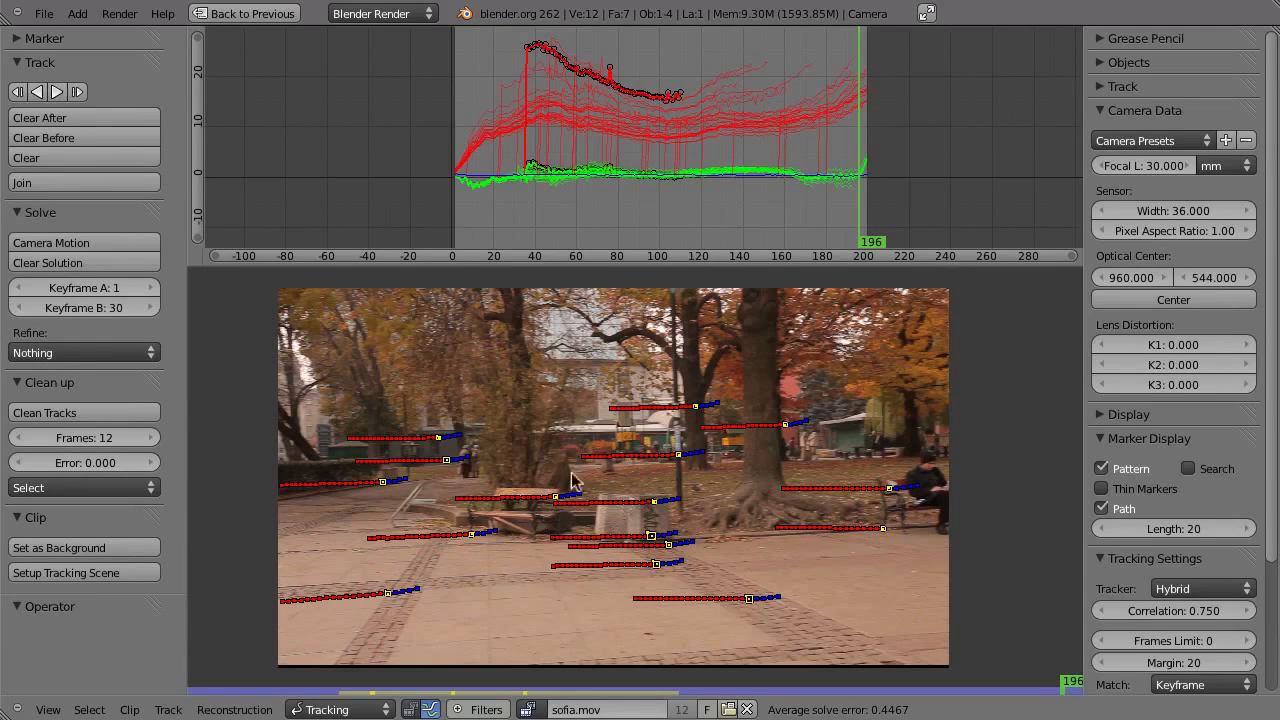
key(shift+s)
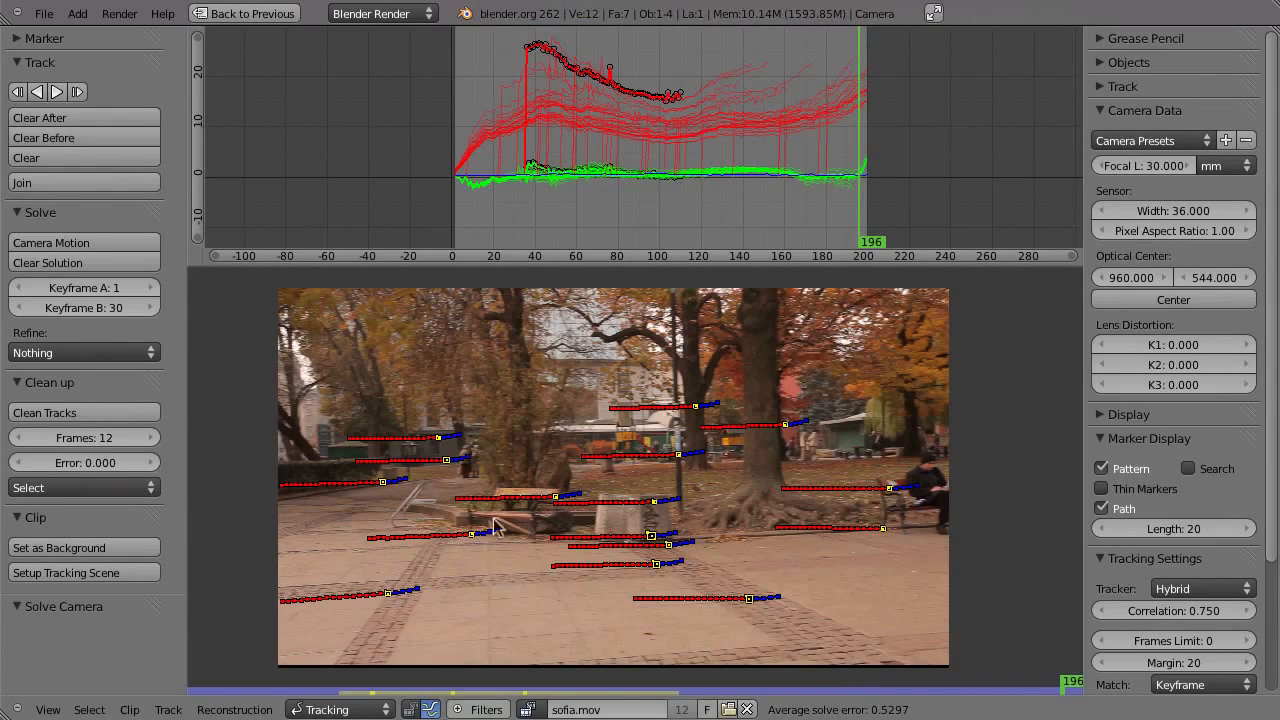
- Set the solver to refine Focal length, K1 and solve the camera motion again
click(63, 354)
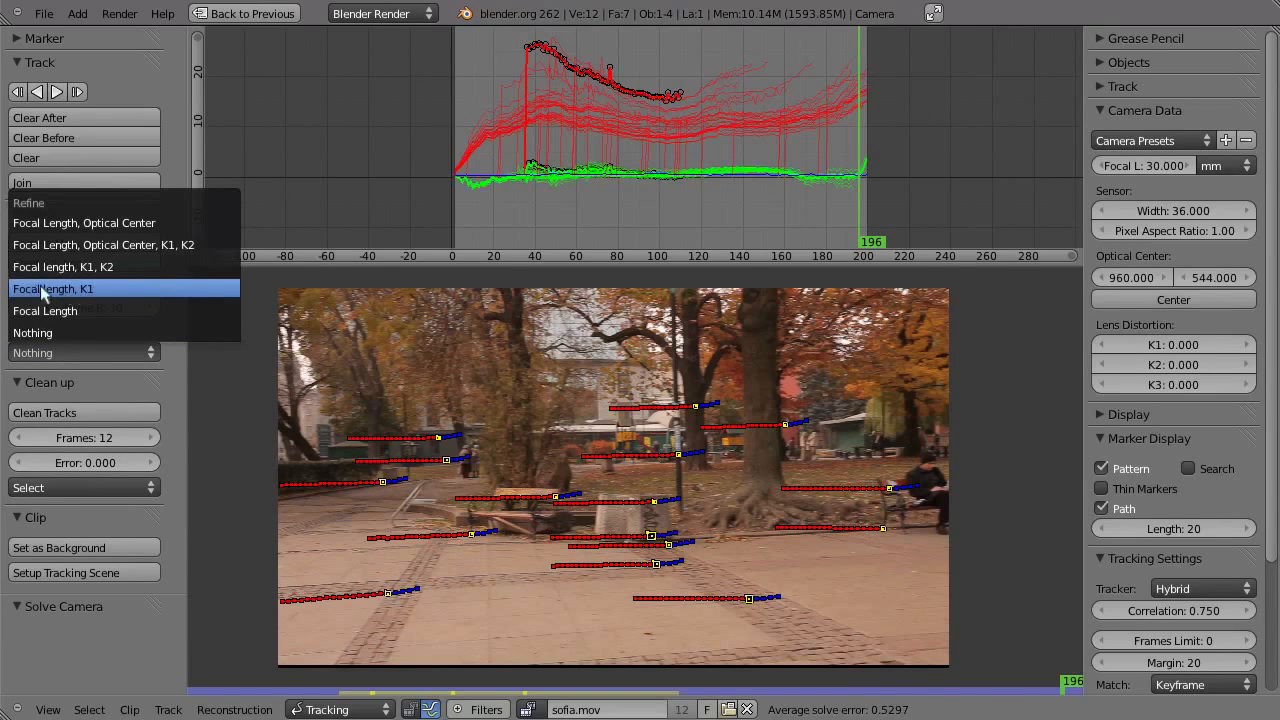
click(107, 289)
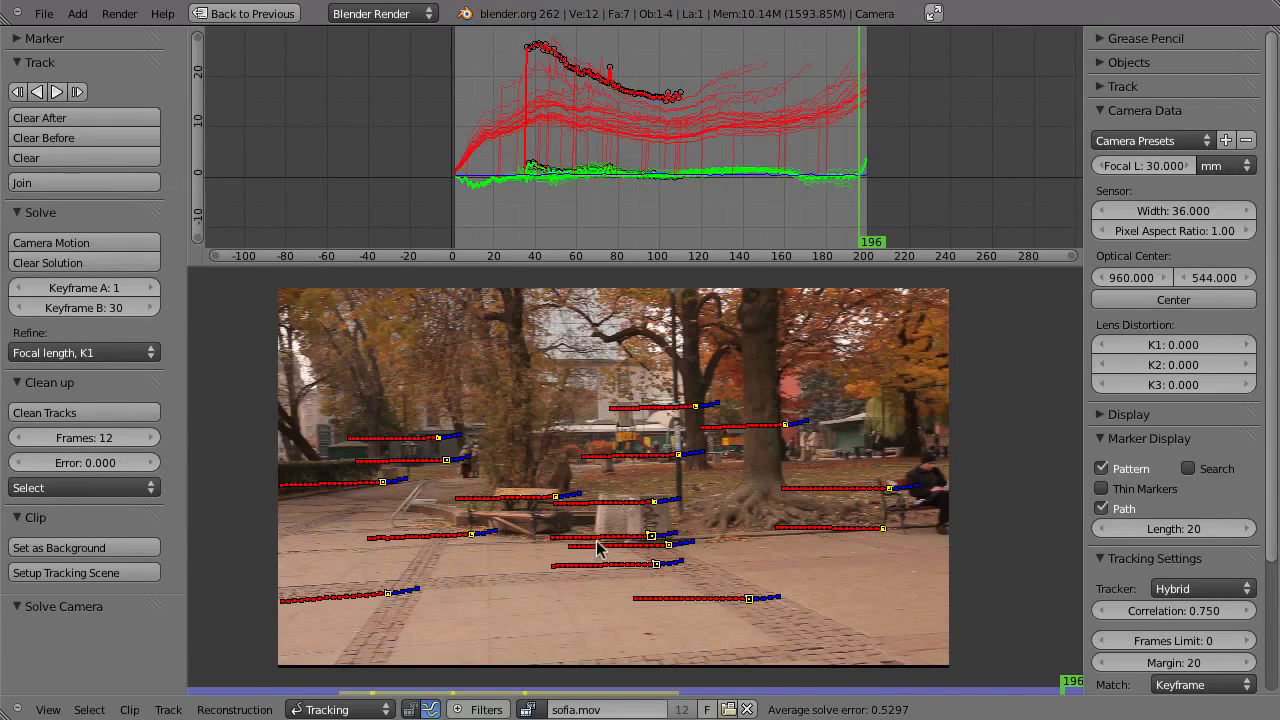
key(shift+s)
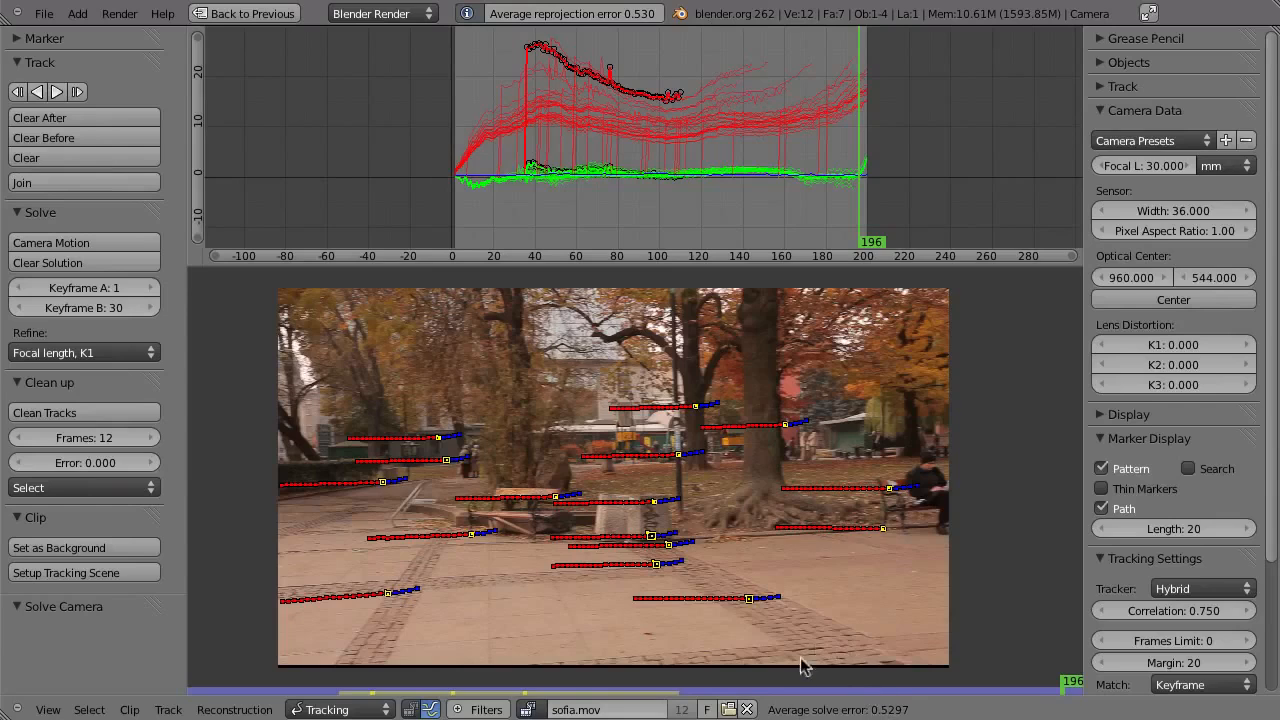
- Scrub through the first frames of the clip to examine how the markers move between the solve keyframes
drag(505, 220, 464, 230)
middle_drag(703, 516, 766, 495)
ctrl+middle_drag(766, 495, 706, 461)
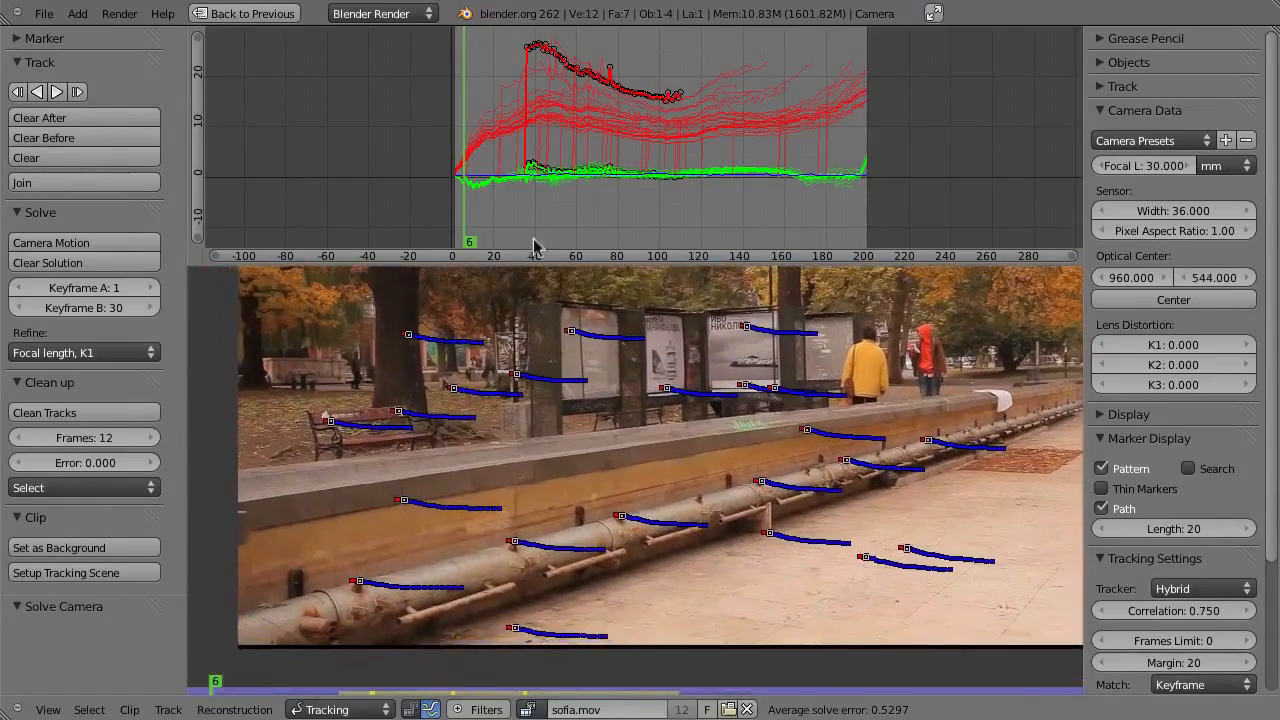
mouse_move(462, 218)
mouse_down()
mouse_move(491, 212)
mouse_move(463, 226)
mouse_move(480, 212)
mouse_move(466, 226)
mouse_move(497, 225)
mouse_move(481, 226)
mouse_up()
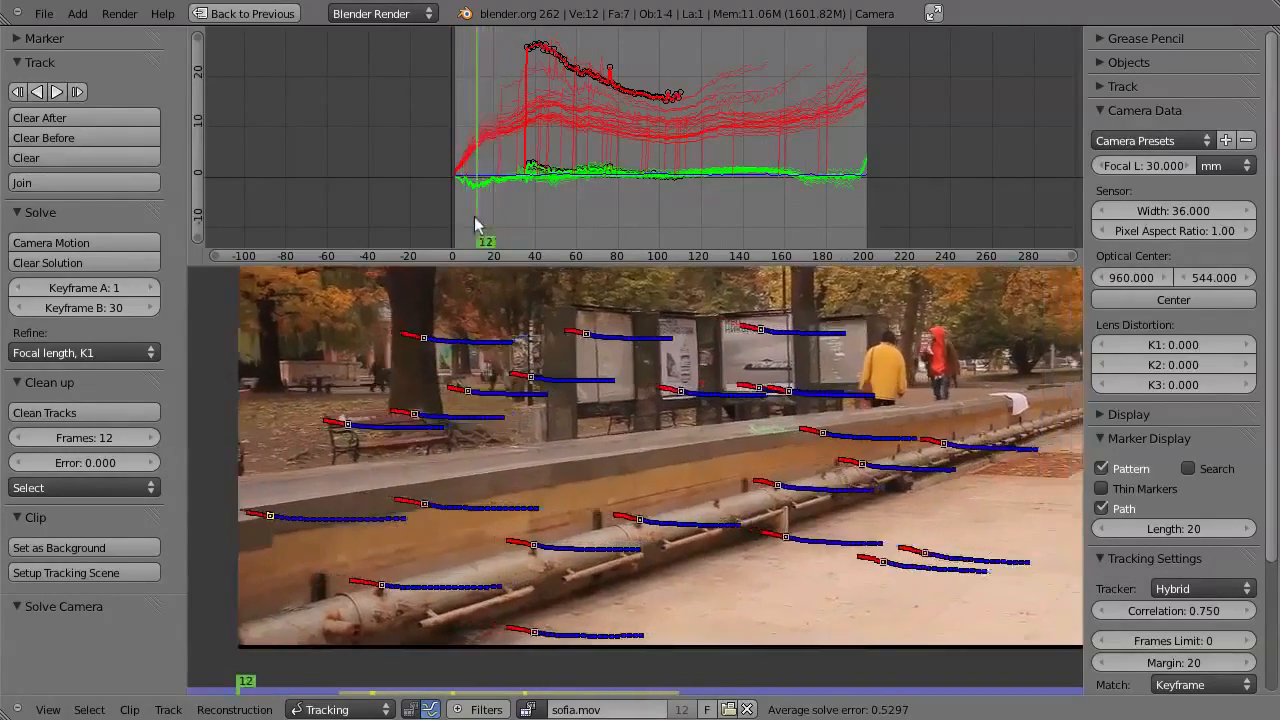
- Mute the footage, turn off marker path display and scrub to frame 74 to examine the markers' parallax
key(m)
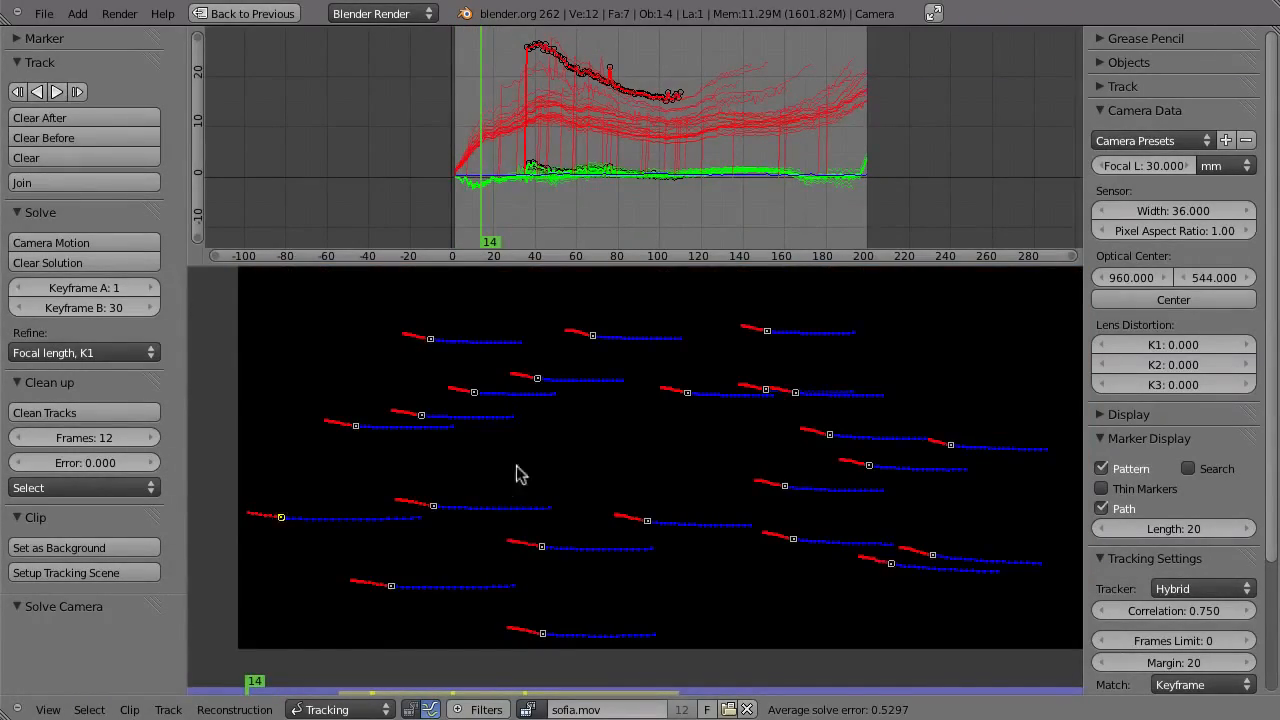
mouse_move(480, 200)
mouse_down()
mouse_move(466, 210)
mouse_move(489, 210)
mouse_move(471, 212)
mouse_move(451, 194)
mouse_move(503, 212)
mouse_move(469, 226)
mouse_move(491, 228)
mouse_move(438, 220)
mouse_move(472, 238)
mouse_up()
click(1101, 508)
scroll(571, 480, down, 2)
drag(478, 243, 581, 240)
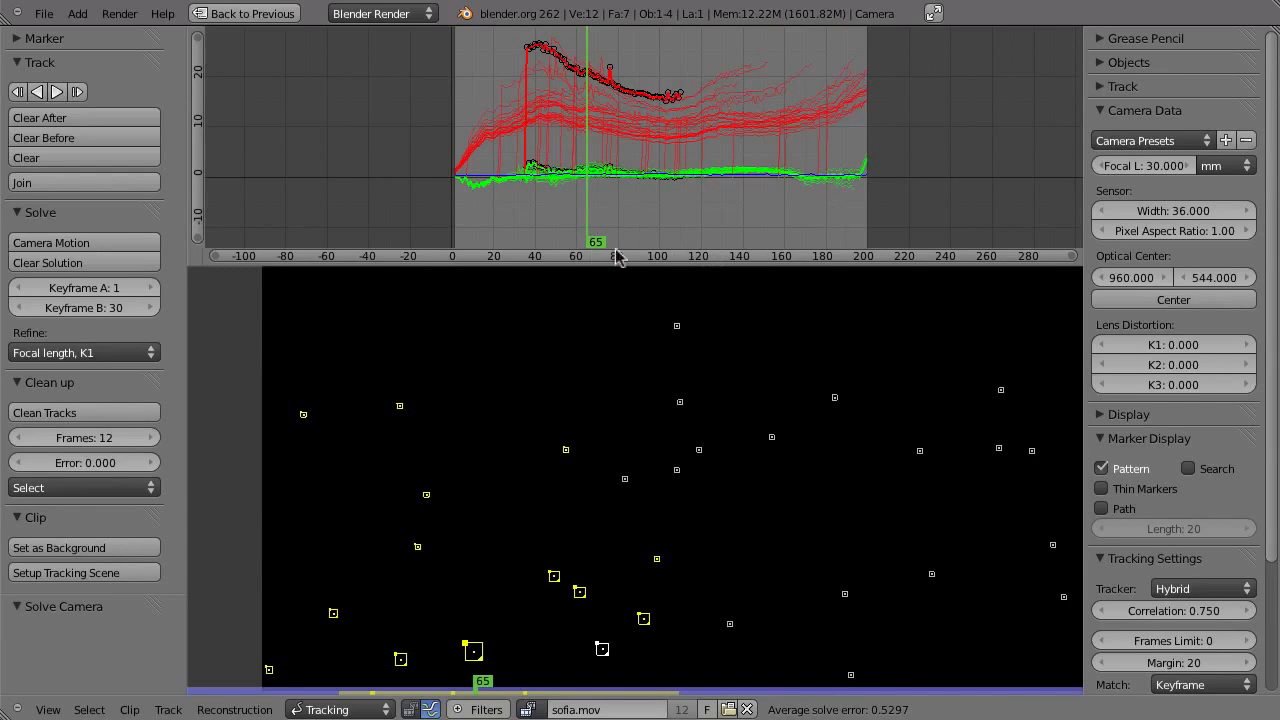
drag(610, 230, 606, 238)
- Set the solve keyframes to 70 for Keyframe A and 110 for Keyframe B
click(95, 288)
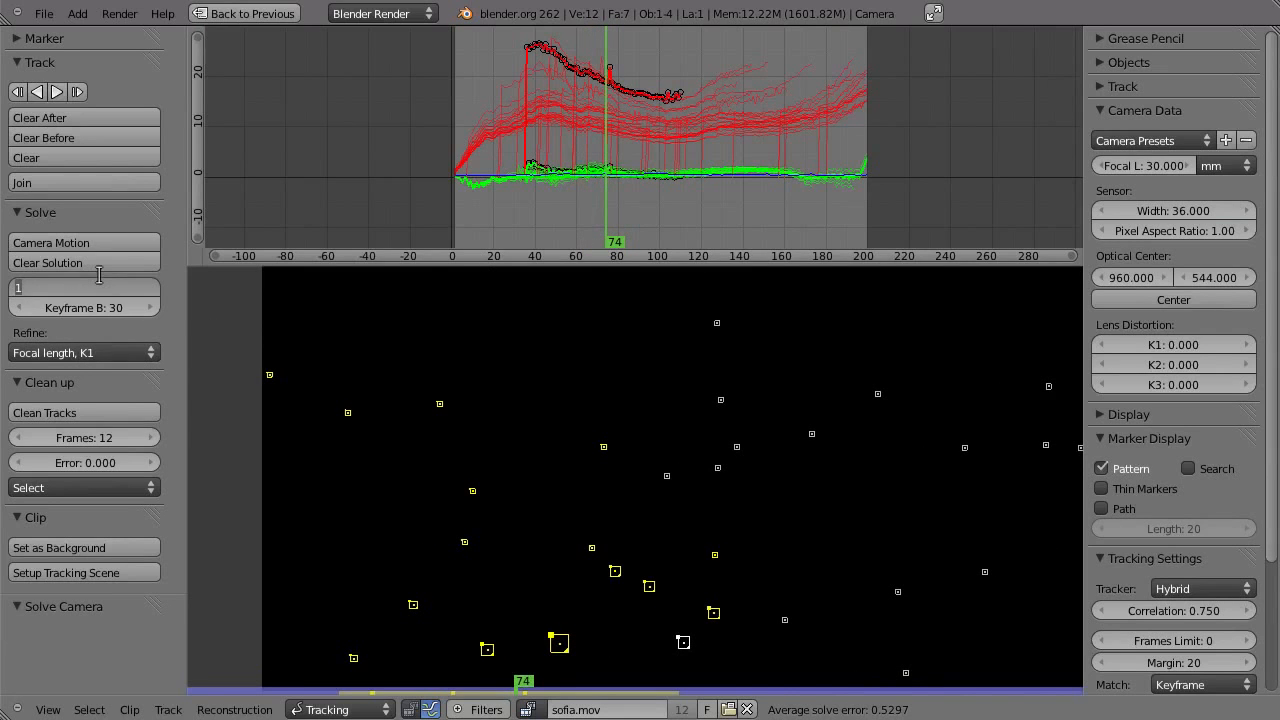
key(Return)
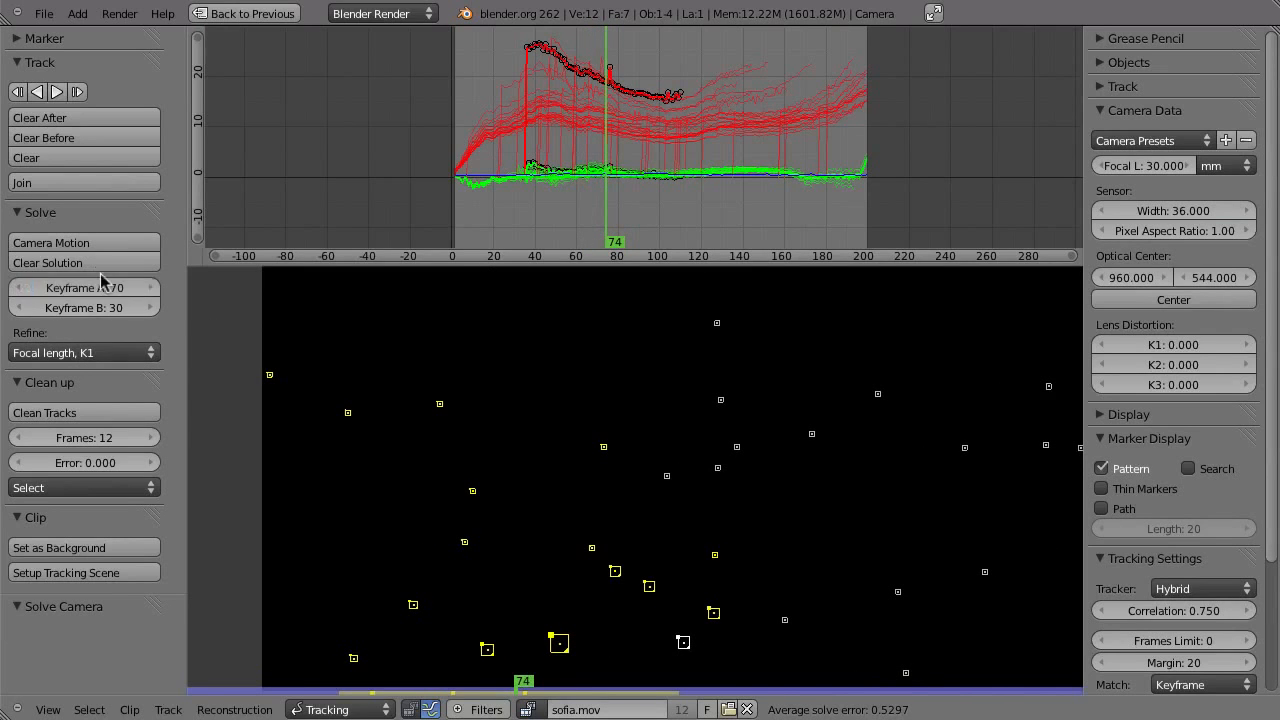
drag(614, 246, 680, 248)
click(84, 307)
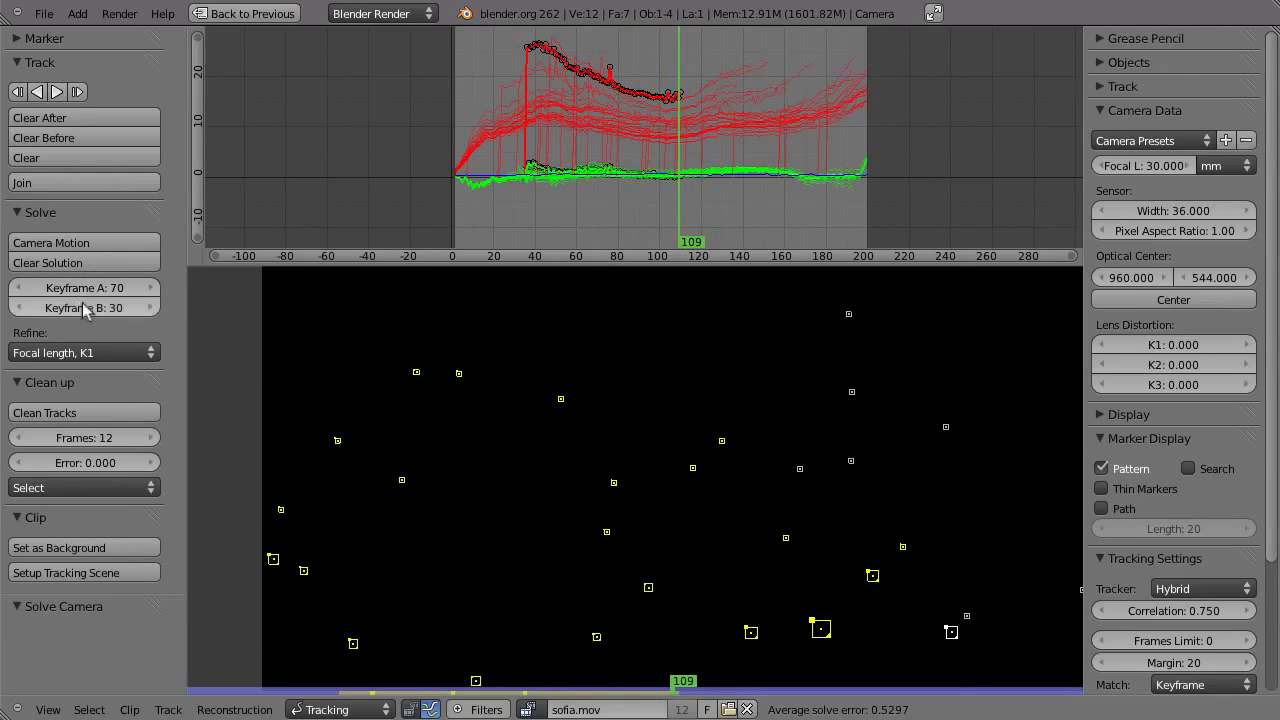
key(Return)
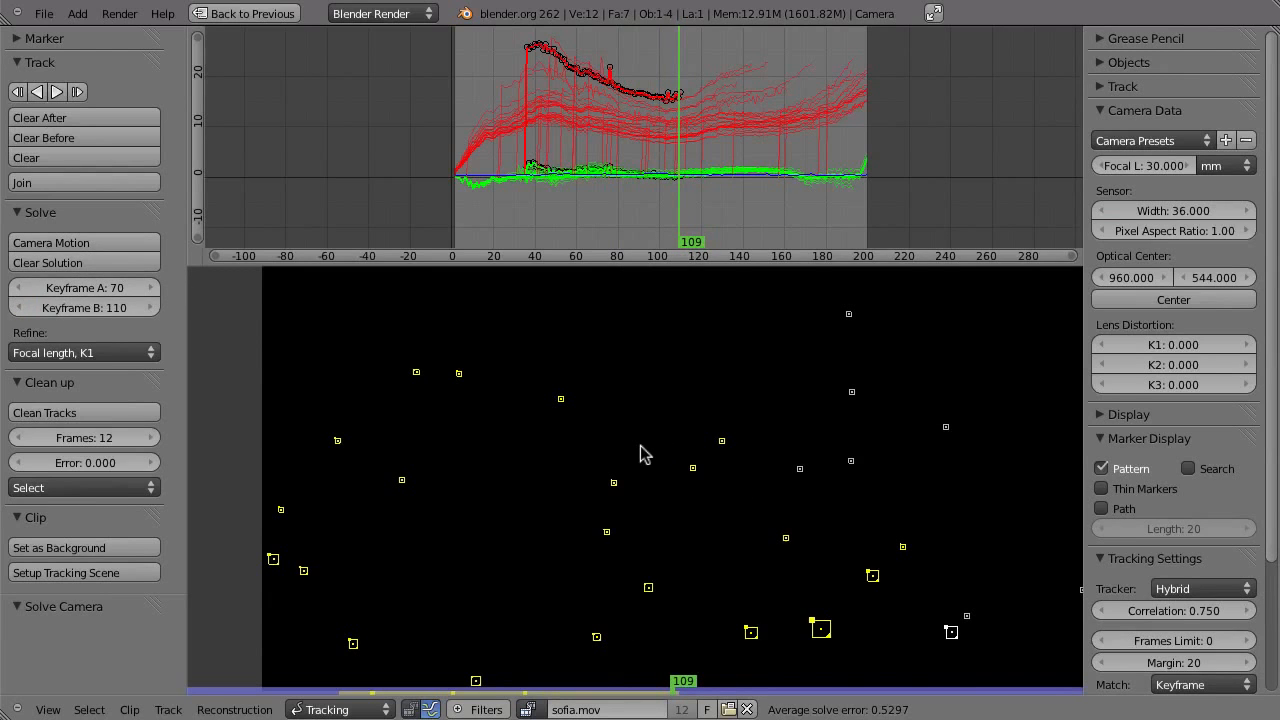
- Solve the camera motion again, and examine the marker motion curves closely in the graph while moving to frame 74
key(shift+s)
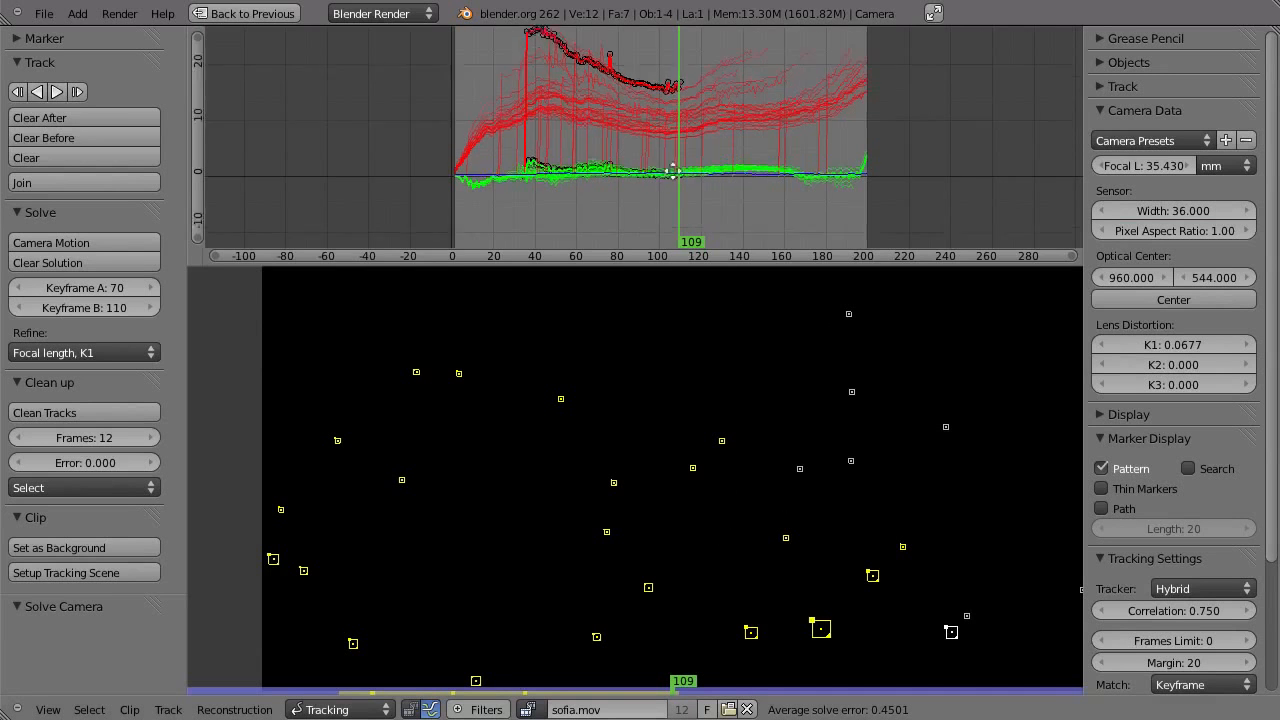
scroll(716, 158, up, 3)
ctrl+middle_drag(716, 158, 674, 163)
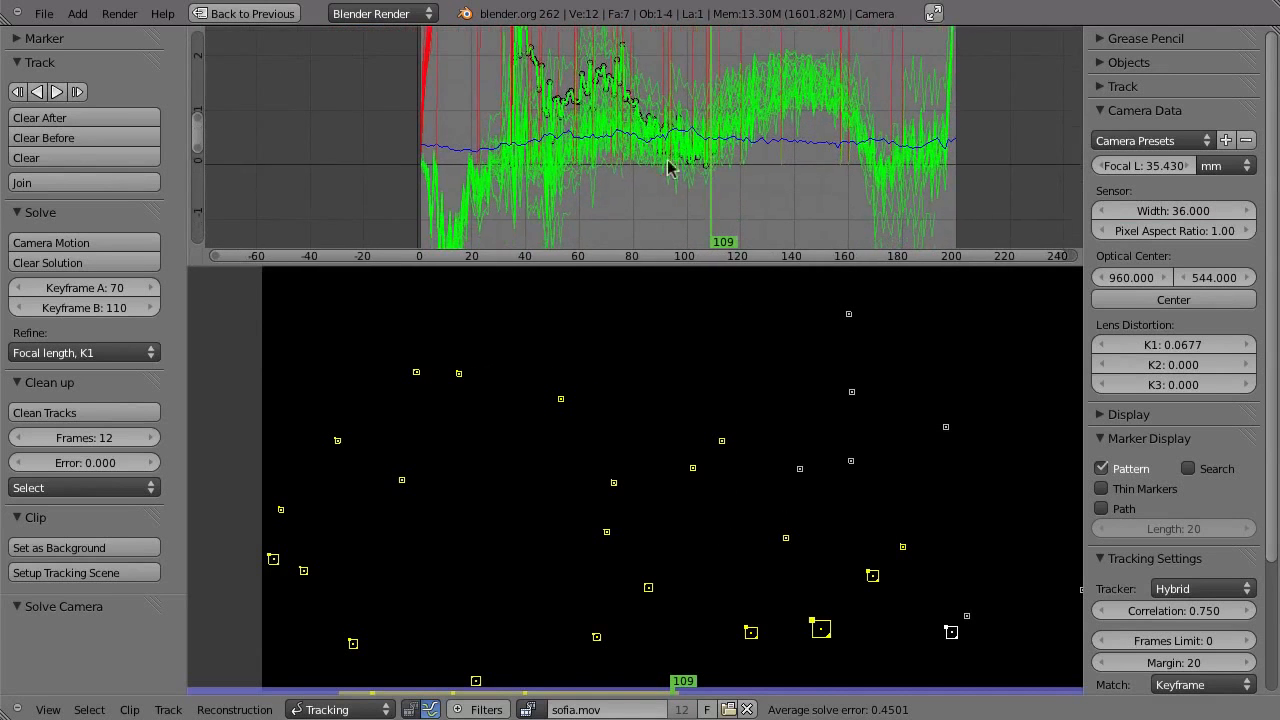
mouse_move(540, 170)
mouse_down()
mouse_move(449, 163)
mouse_move(551, 166)
mouse_up()
ctrl+middle_drag(551, 166, 642, 172)
drag(466, 184, 551, 190)
ctrl+middle_drag(551, 190, 651, 209)
mouse_move(651, 209)
mouse_down()
mouse_move(834, 200)
mouse_move(609, 206)
mouse_move(666, 205)
mouse_up()
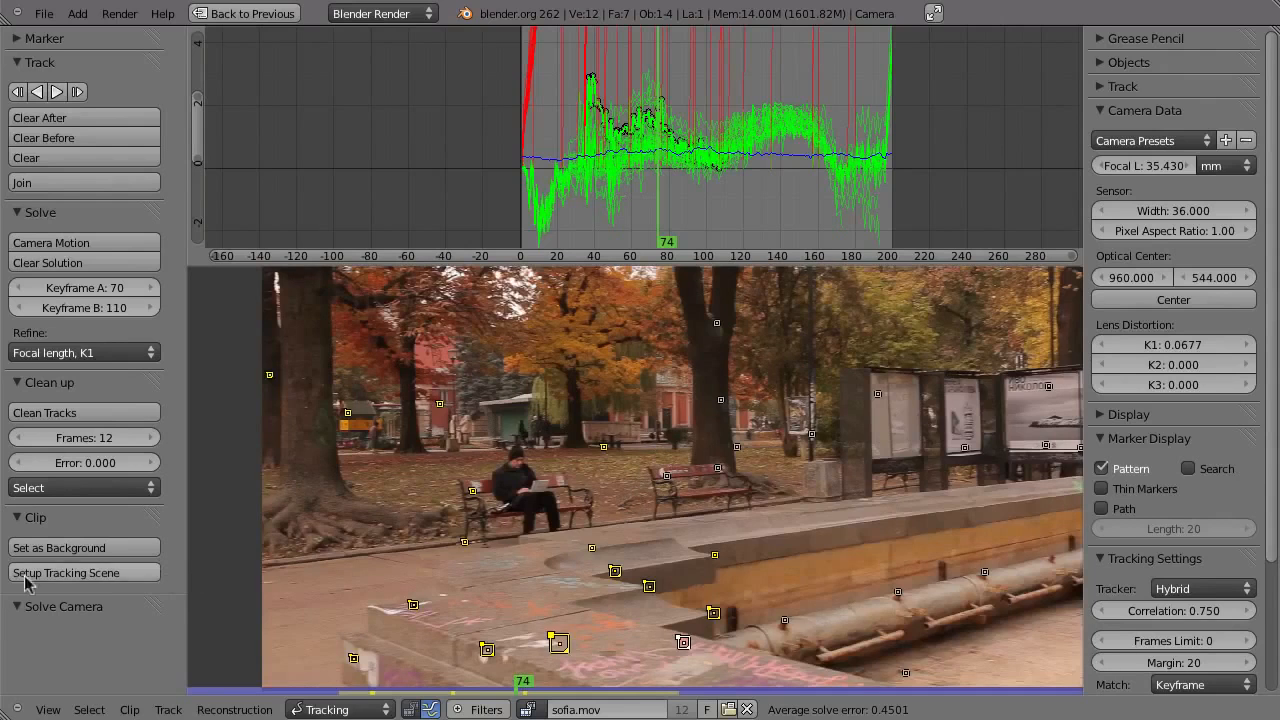
- Restore the multi-editor layout and bring the clip to frame 144, with the ground markers on the paving in view
click(60, 573)
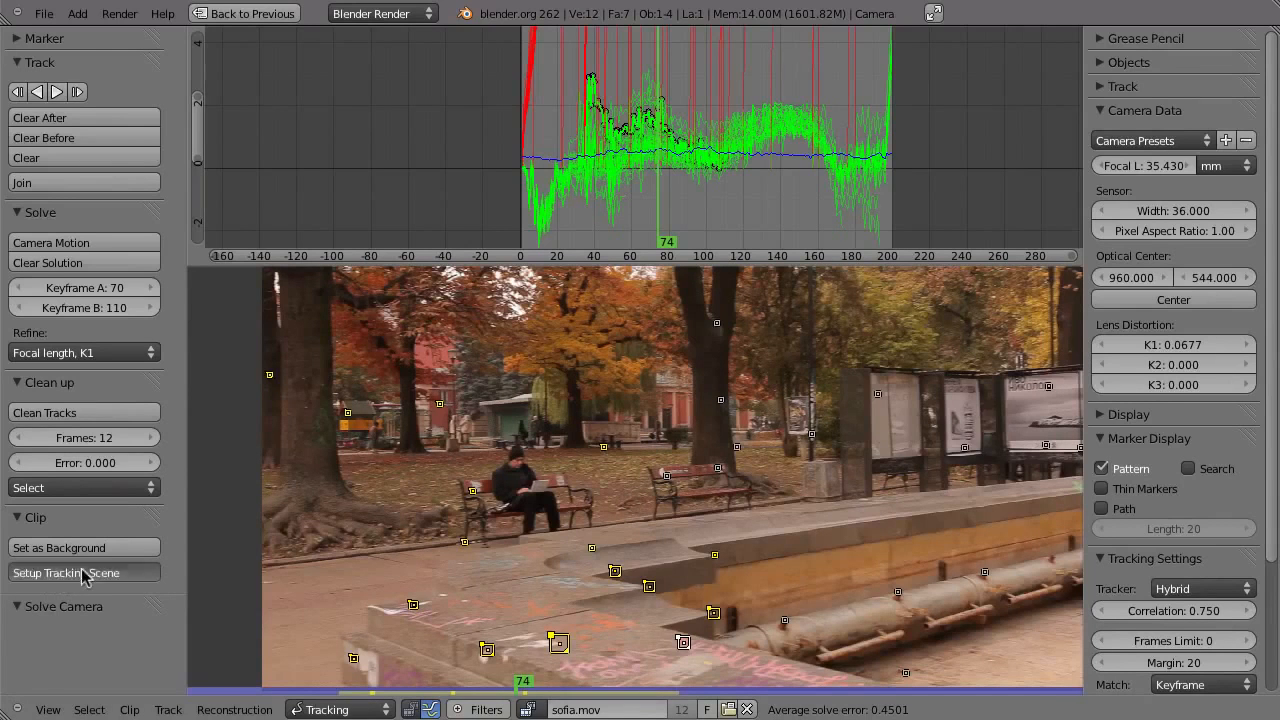
drag(648, 209, 785, 200)
right_click(596, 535)
key(ctrl+Up)
scroll(495, 205, up, 6)
mouse_move(491, 207)
ctrl+middle_down()
mouse_move(505, 221)
mouse_move(497, 213)
ctrl+middle_up()
middle_drag(478, 453, 405, 437)
- Select three ground markers on the paving and set them as the floor in Reconstruction mode
key(Tab)
key(a)
click(583, 401)
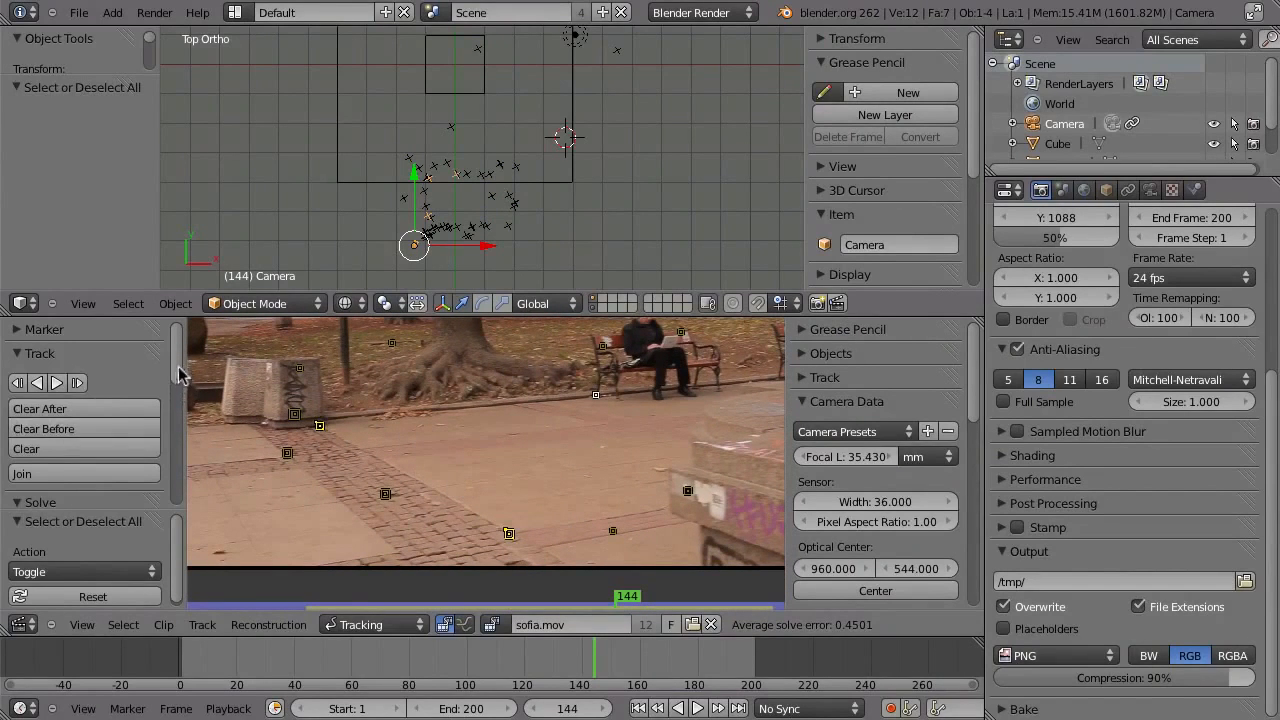
scroll(143, 416, down, 3)
click(365, 624)
click(368, 584)
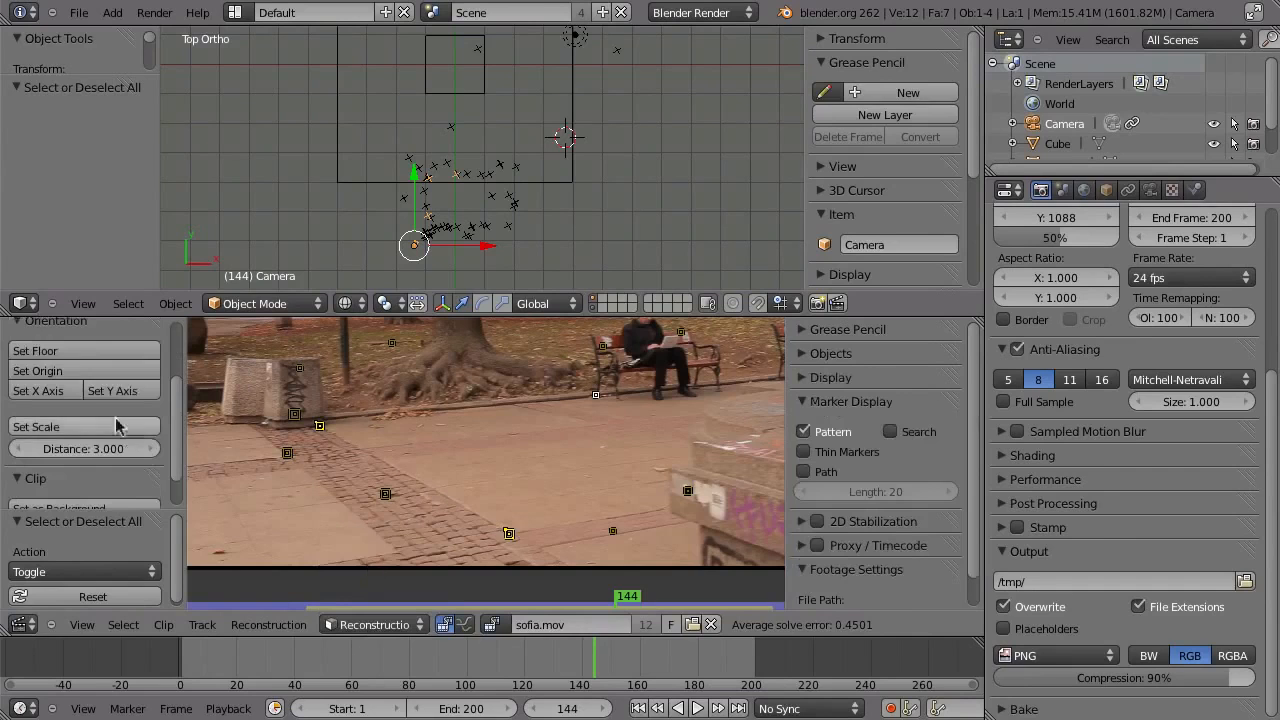
click(75, 351)
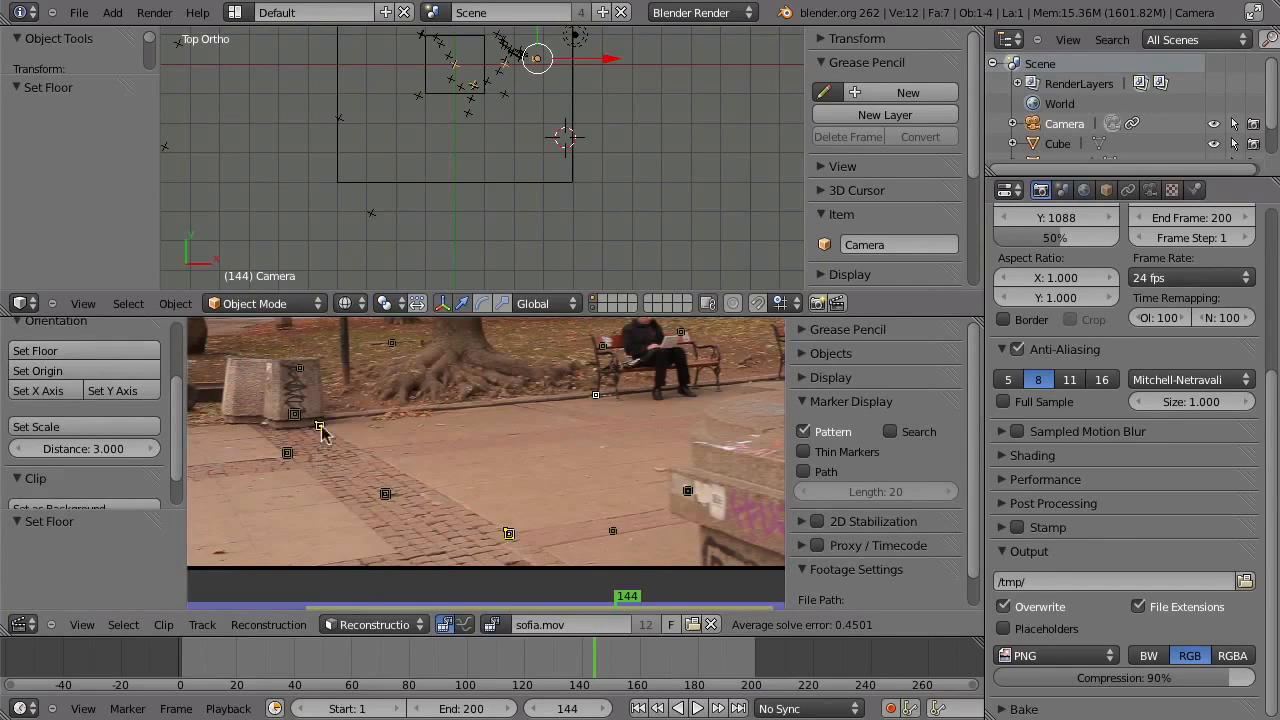
- Set the origin at the marker beside the concrete blocks and the Y axis at the nearest marker on the brick strip
key(a)
click(90, 371)
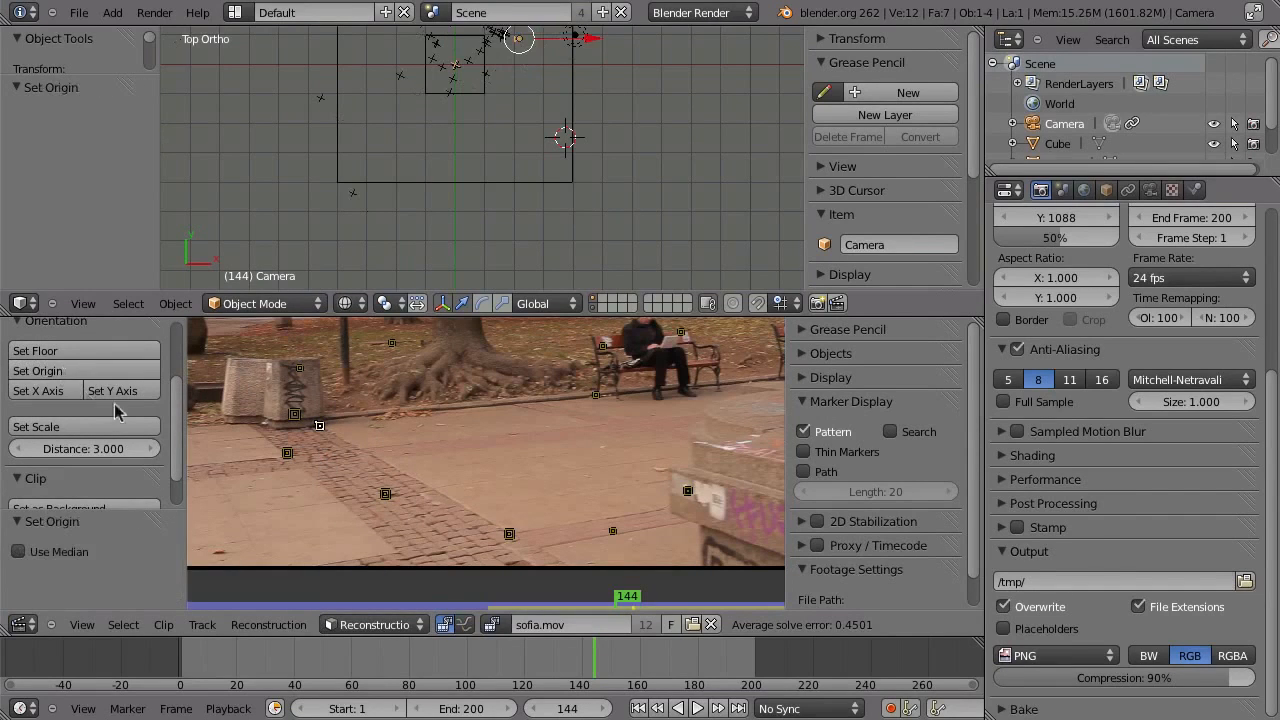
right_click(497, 536)
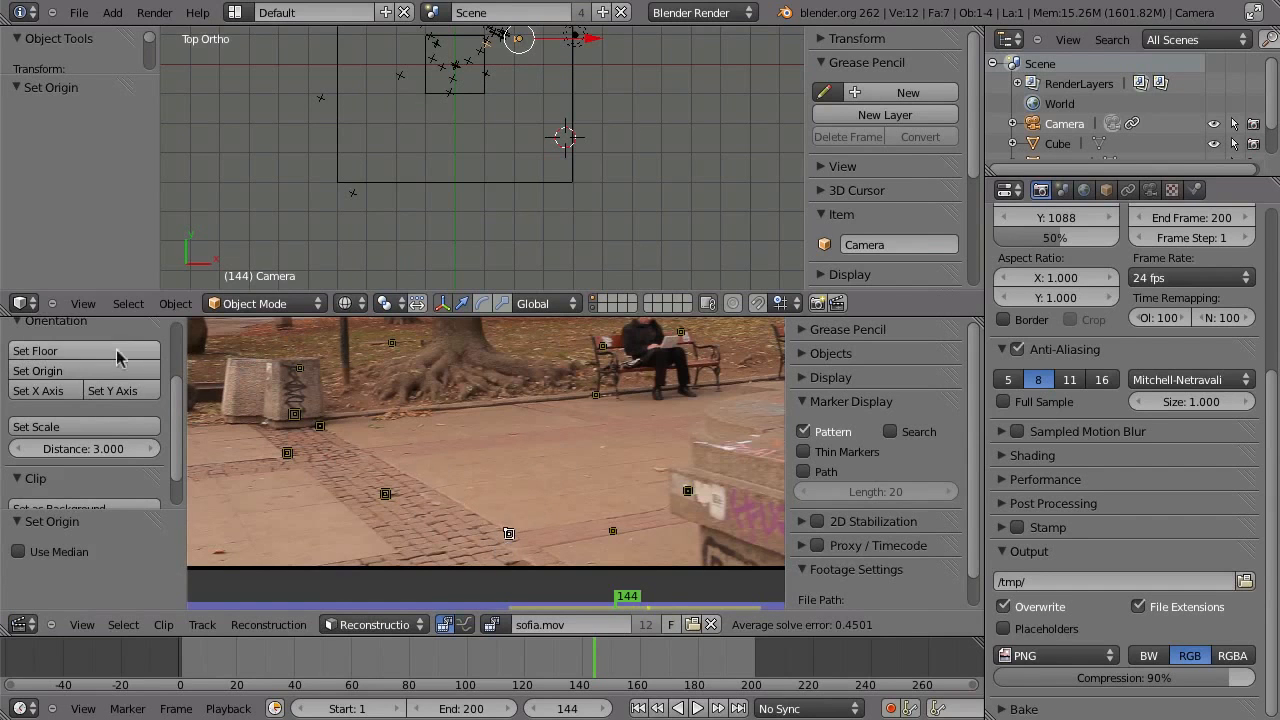
click(115, 391)
middle_drag(457, 177, 462, 105)
click(126, 393)
key(KP_7)
scroll(563, 157, up, 4)
shift+middle_drag(508, 200, 467, 175)
ctrl+middle_drag(467, 176, 450, 229)
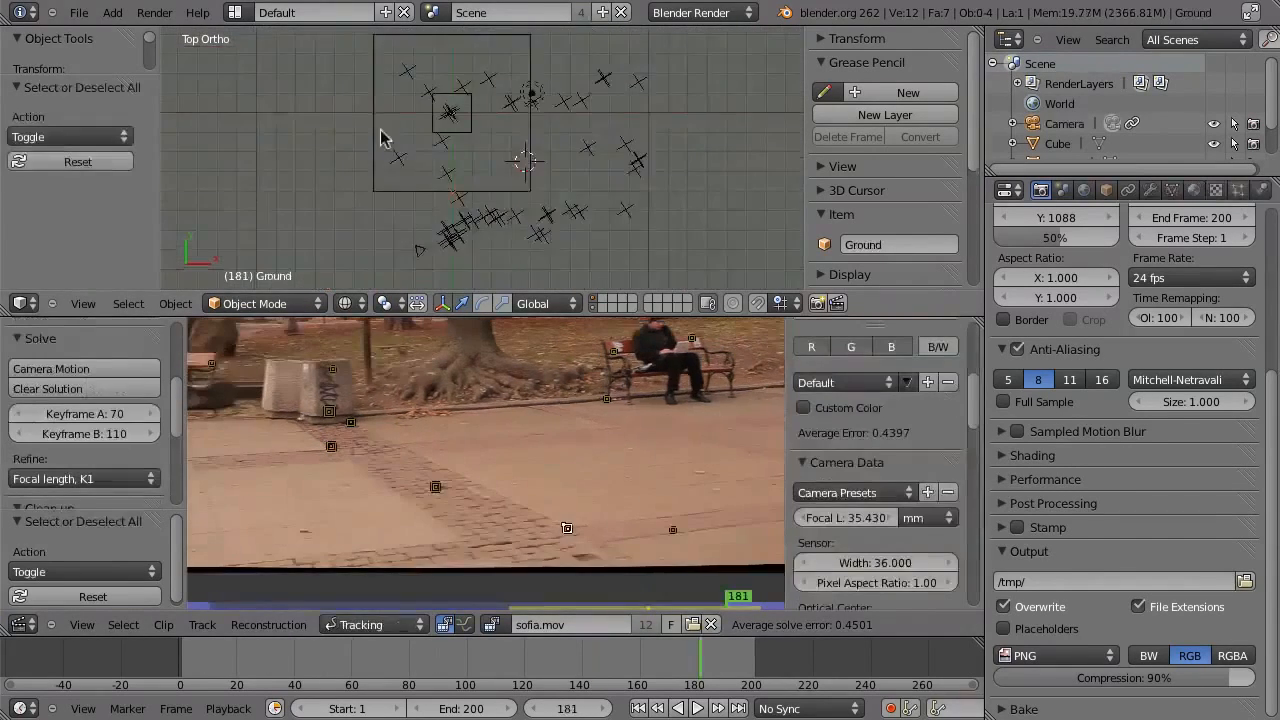
- Play the tracked shot through the camera in a maximised 3D view, with the track display size reduced to 0.088, to check the alignment
key(KP_0)
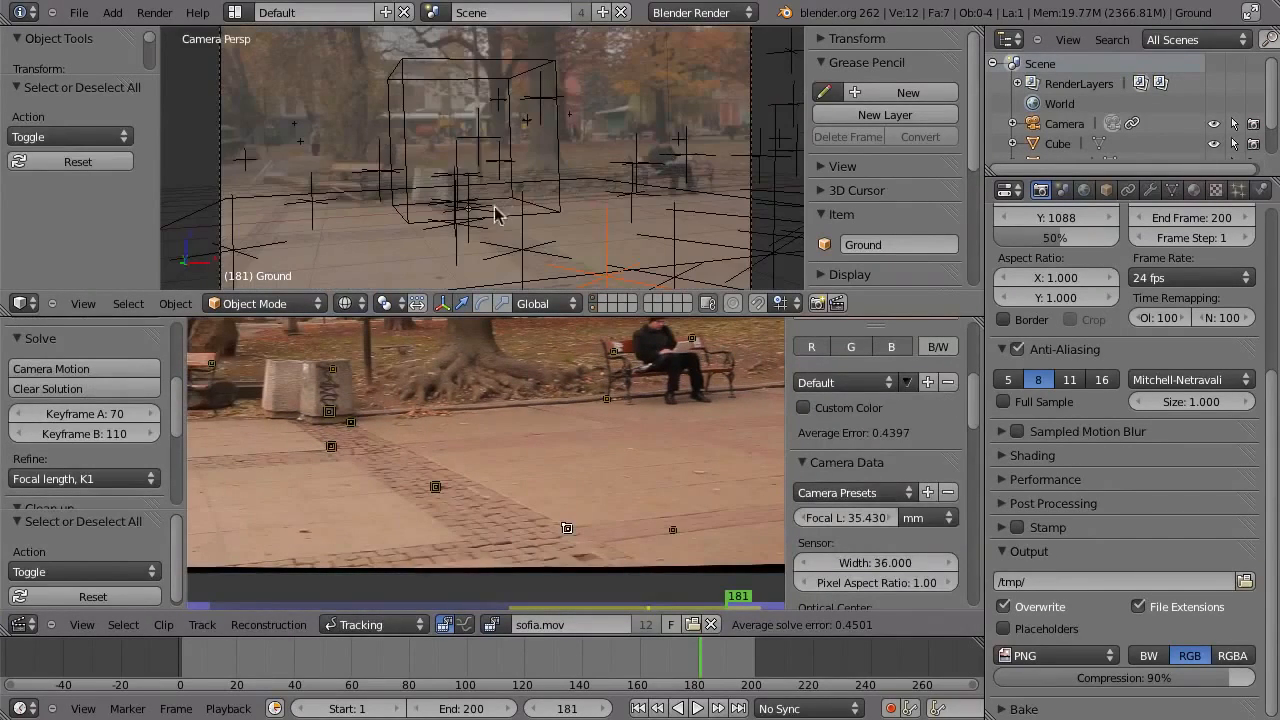
key(alt+a)
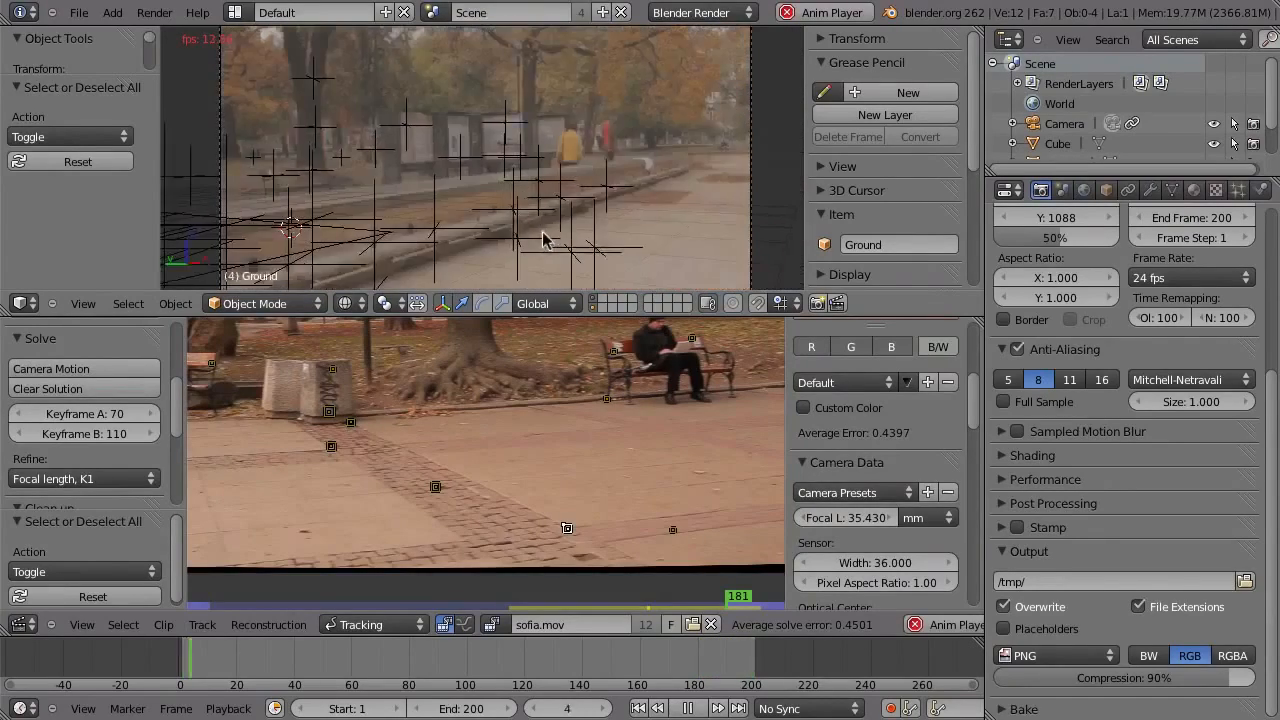
key(ctrl+Up)
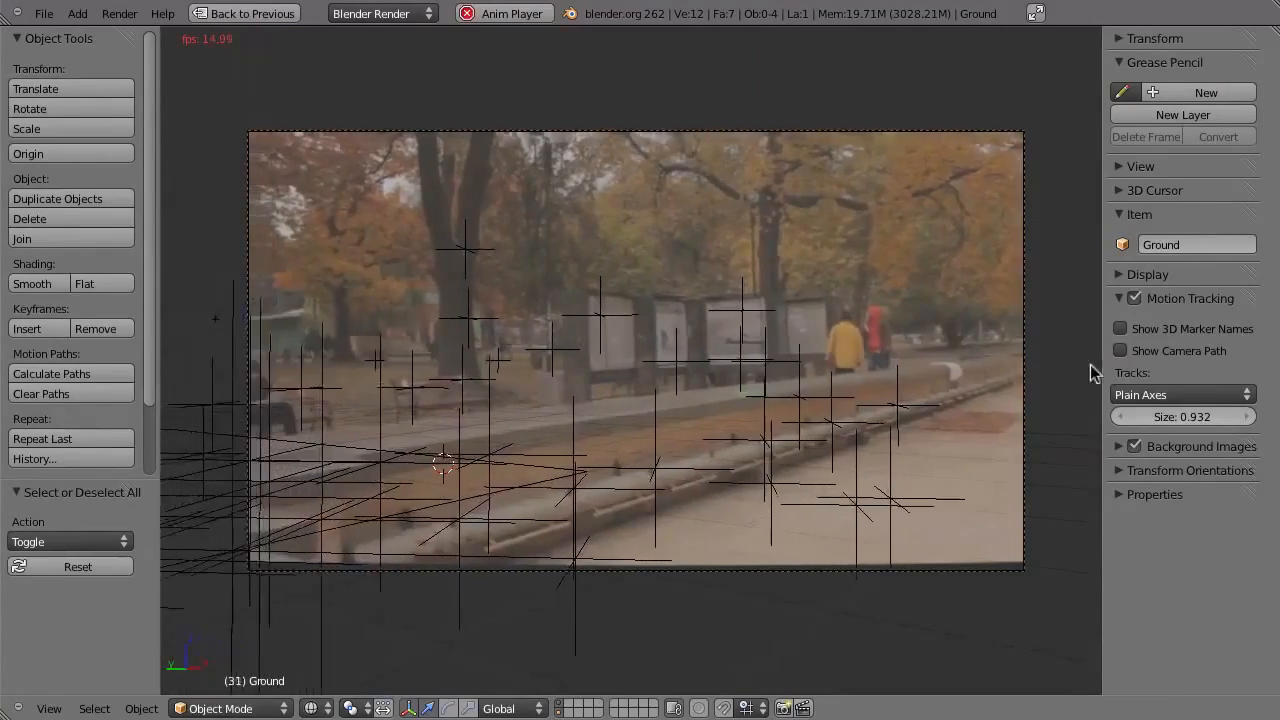
drag(1200, 420, 1123, 426)
drag(1248, 414, 1258, 411)
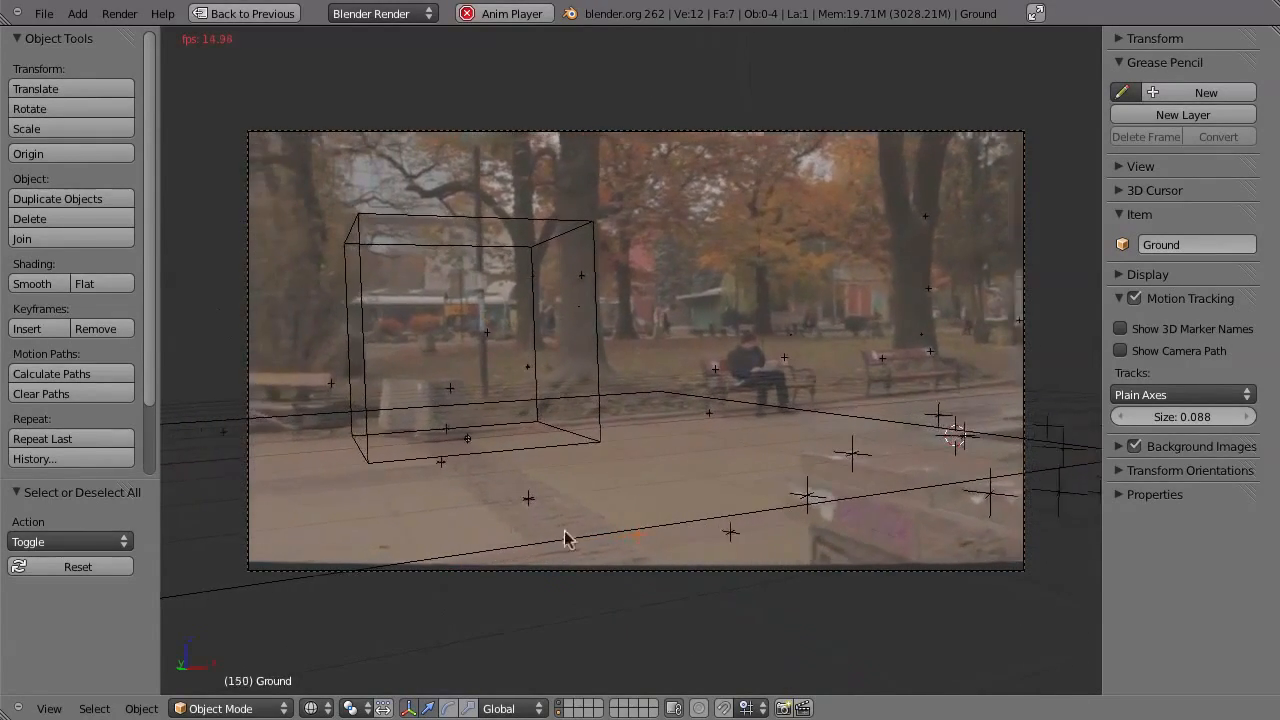
key(alt+a)
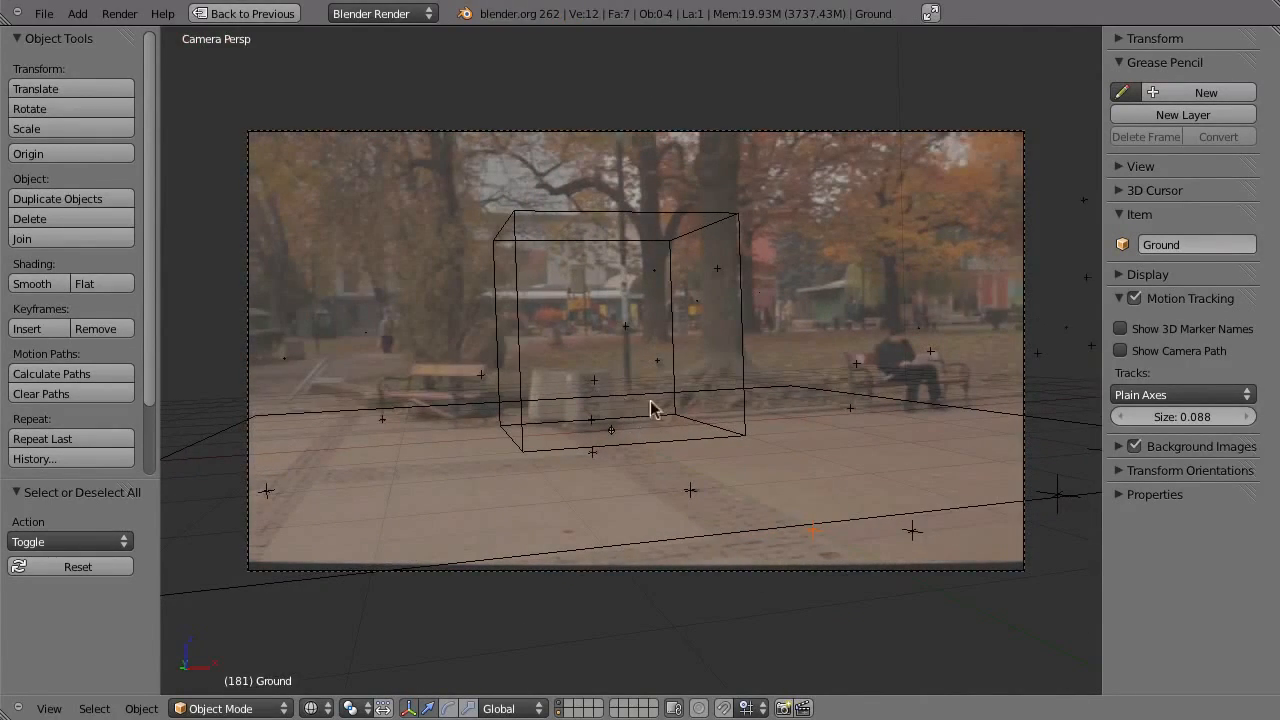
- Set the 3D track display size to 0.244 and compare the reconstructed points in the top and camera views
key(KP_7)
scroll(653, 429, up, 1)
scroll(636, 455, up, 1)
click(1250, 417)
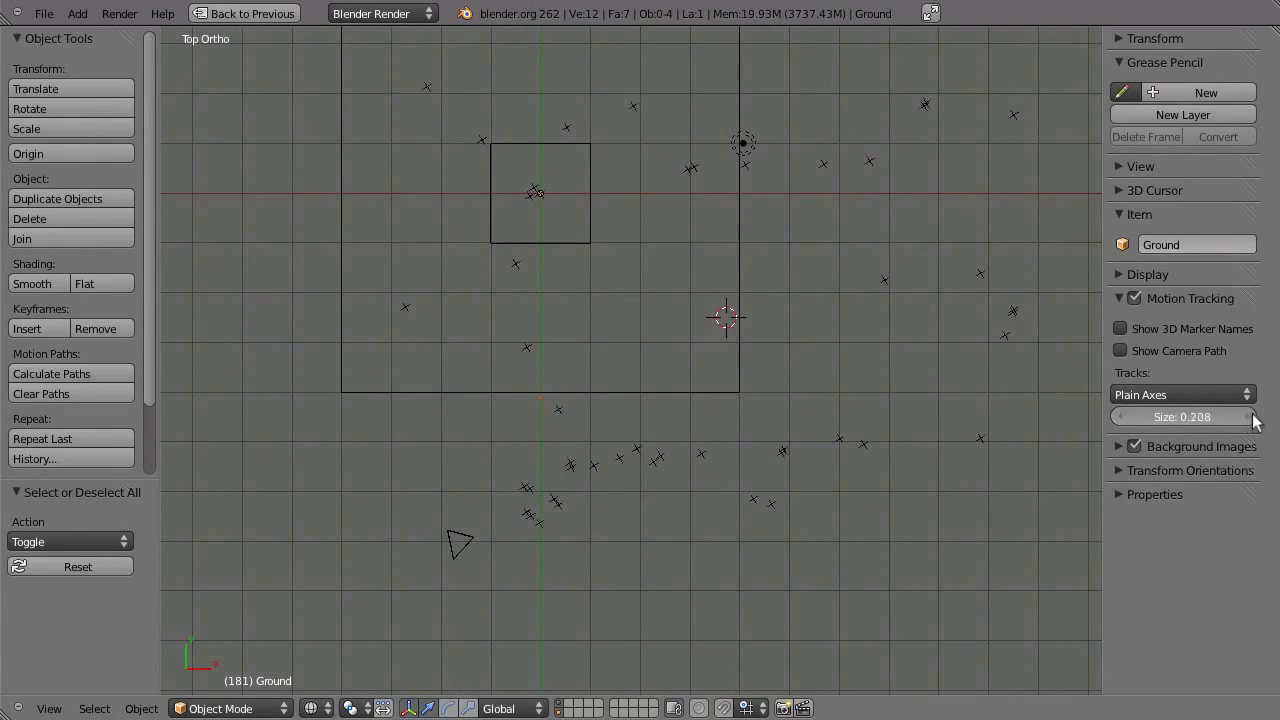
mouse_move(1250, 417)
mouse_down()
mouse_move(1180, 417)
mouse_move(1240, 418)
mouse_move(1214, 413)
mouse_up()
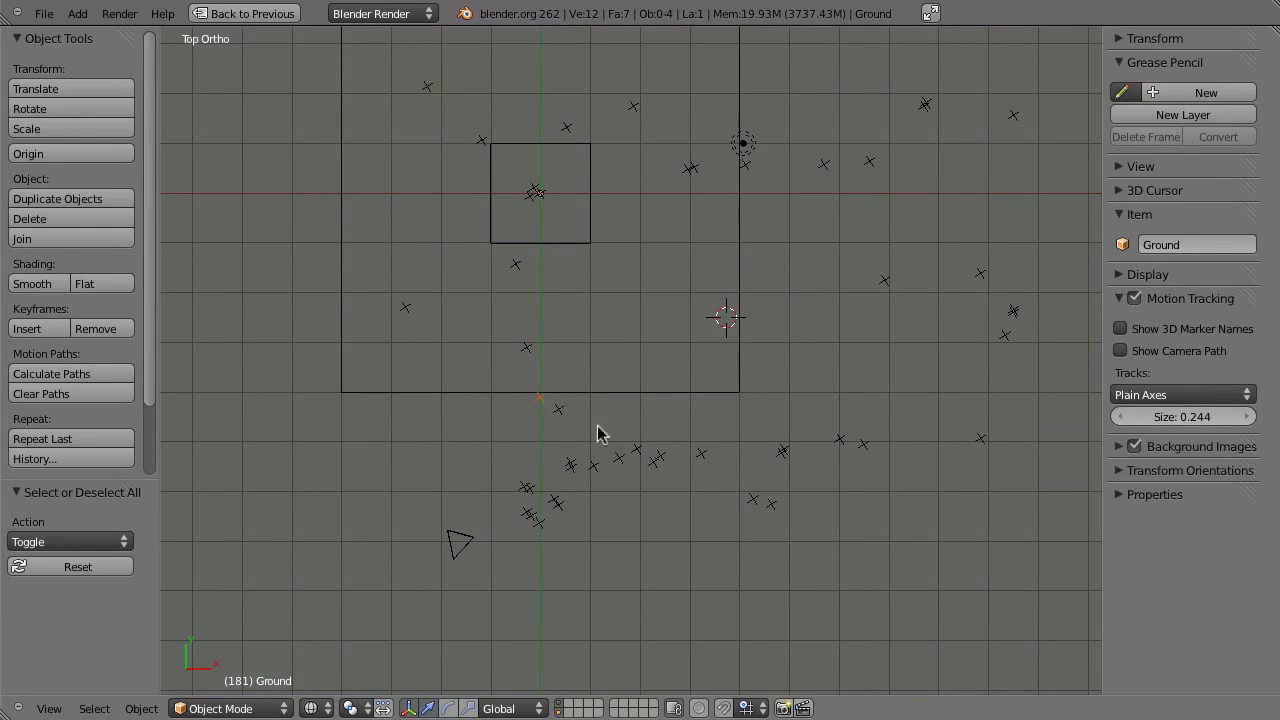
key(KP_0)
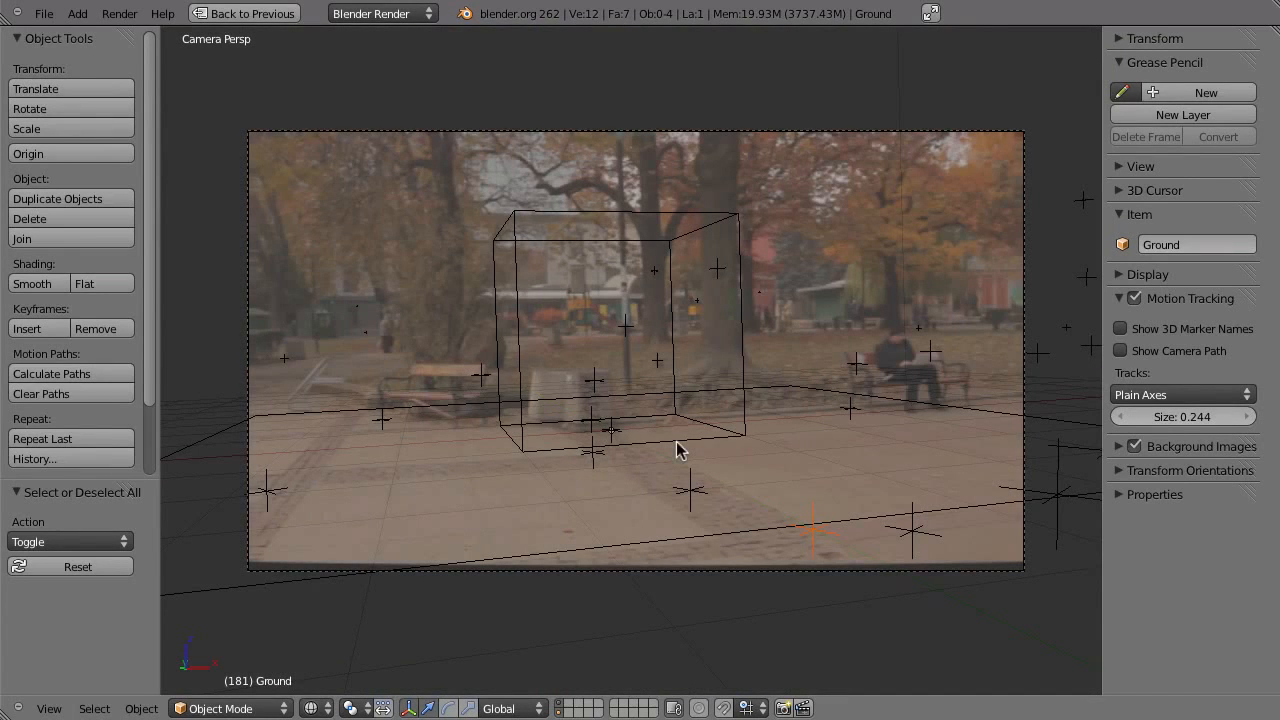
key(KP_7)
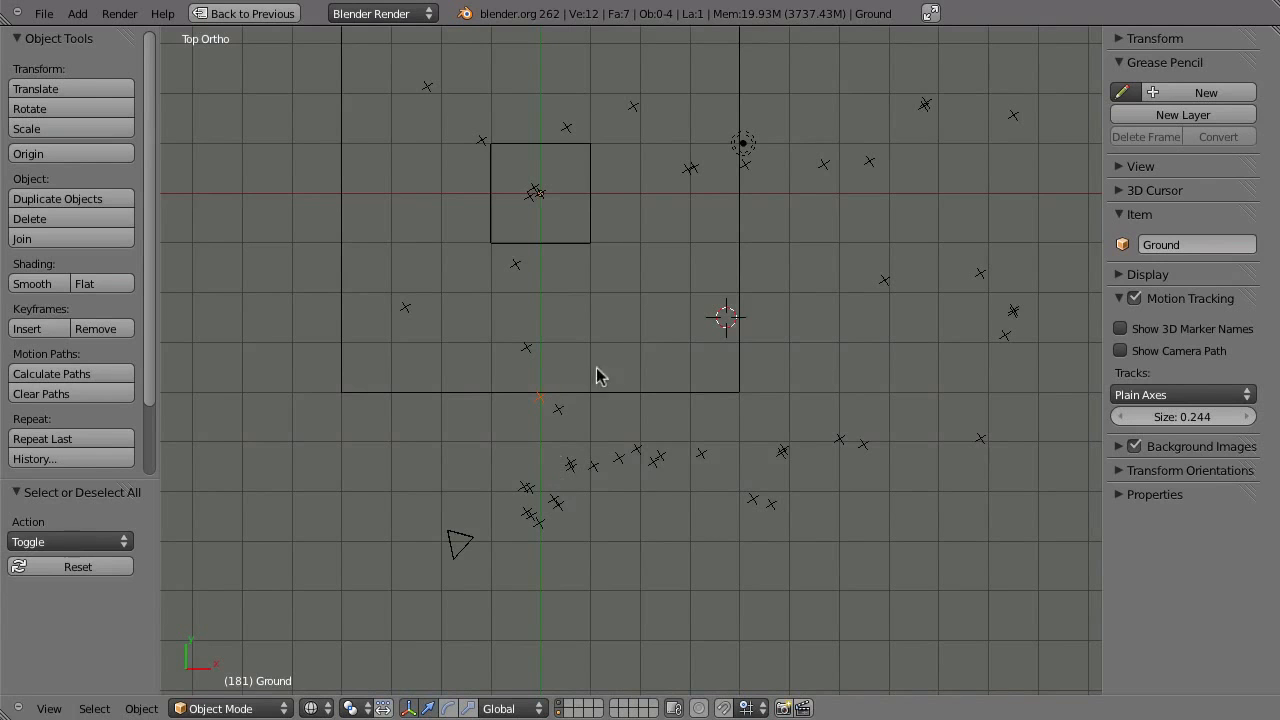
- Restore the editor layout and select three markers along the pipe at frame 24 to compare their reconstructed positions in the top view
key(ctrl+Up)
right_click(274, 486)
shift+right_click(482, 434)
shift+right_click(626, 396)
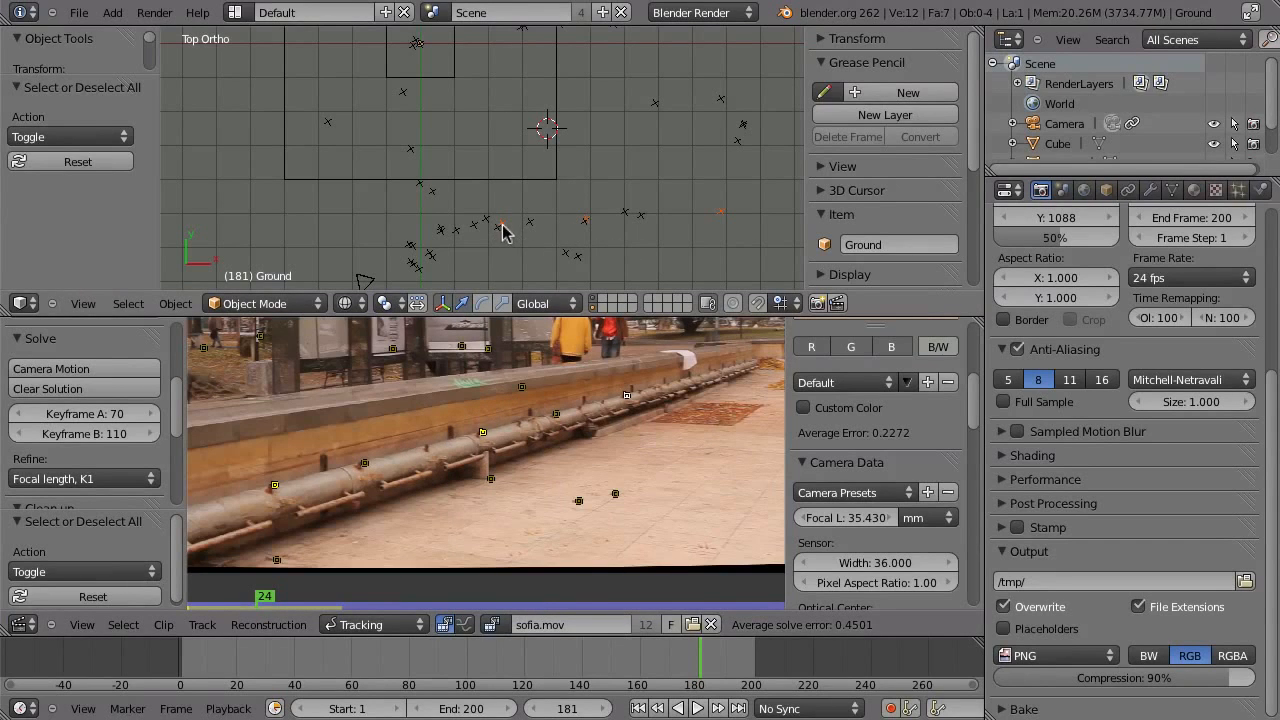
shift+middle_drag(481, 227, 442, 219)
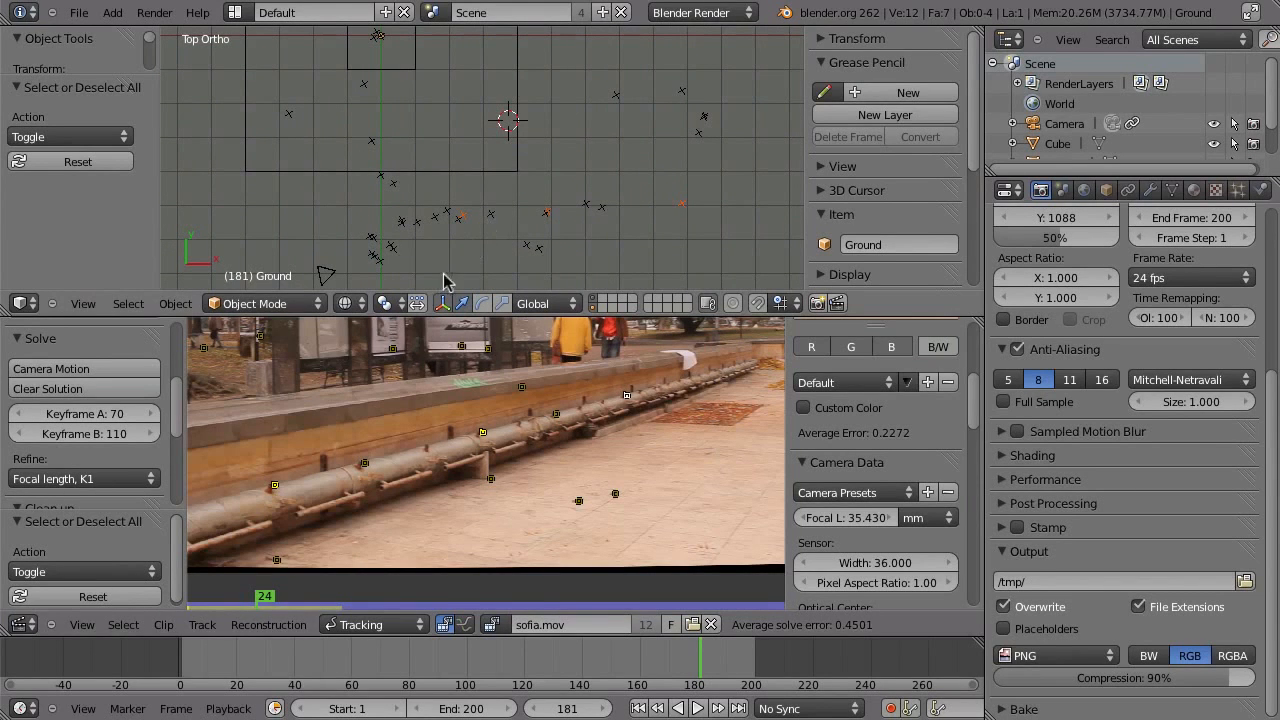
key(a)
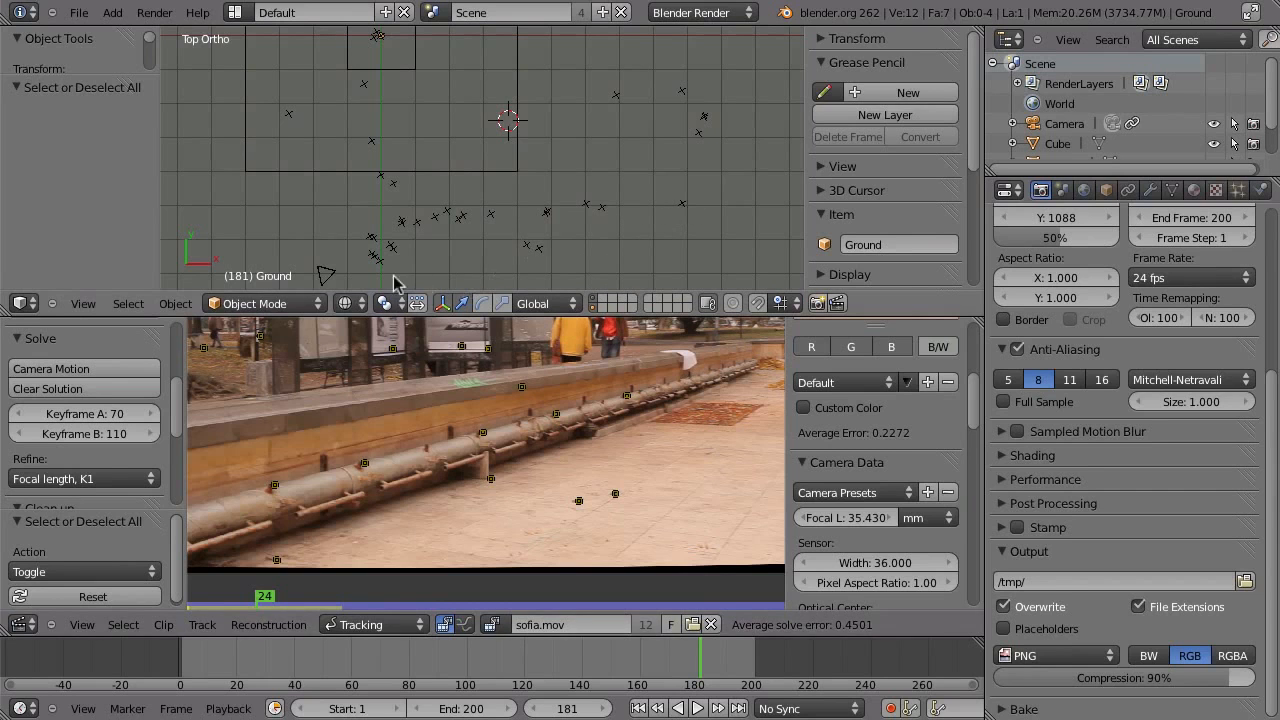
shift+right_click(274, 485)
shift+right_click(483, 432)
shift+right_click(627, 395)
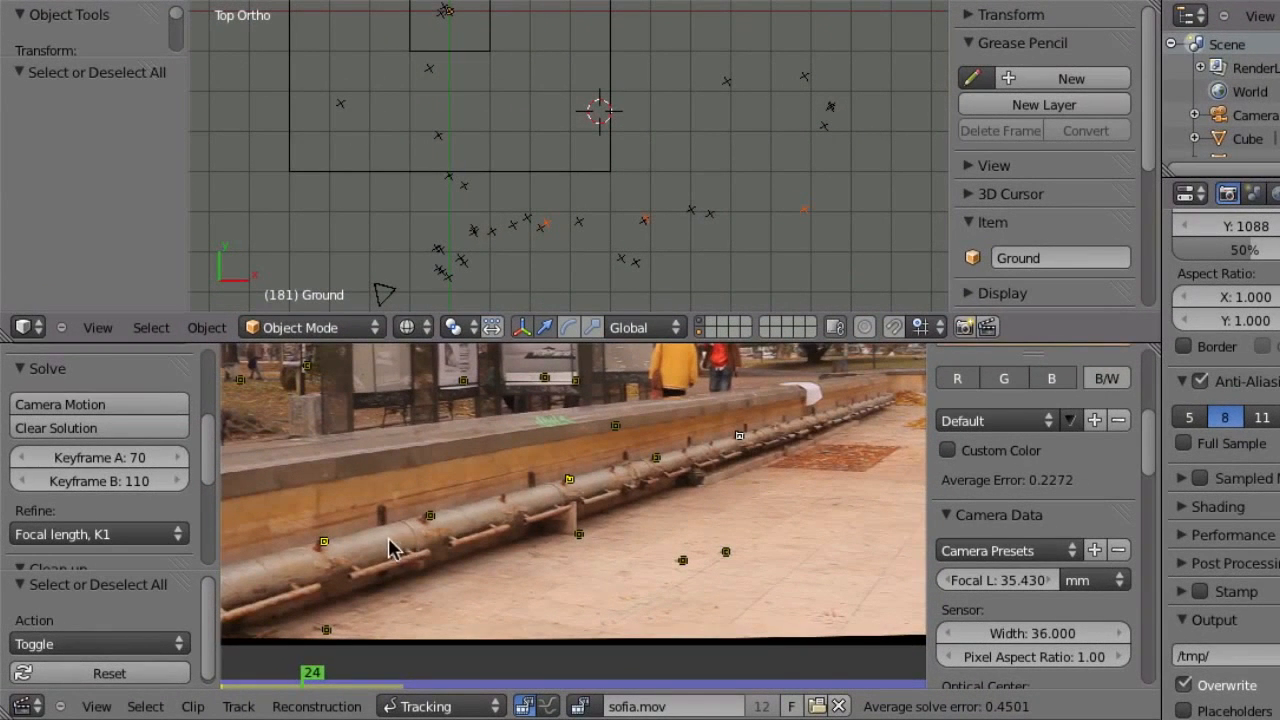
- Try the Far Plane colour preset on the farthest selected pipe marker, and return it to the Default preset
drag(1138, 457, 1145, 340)
drag(1154, 394, 1136, 415)
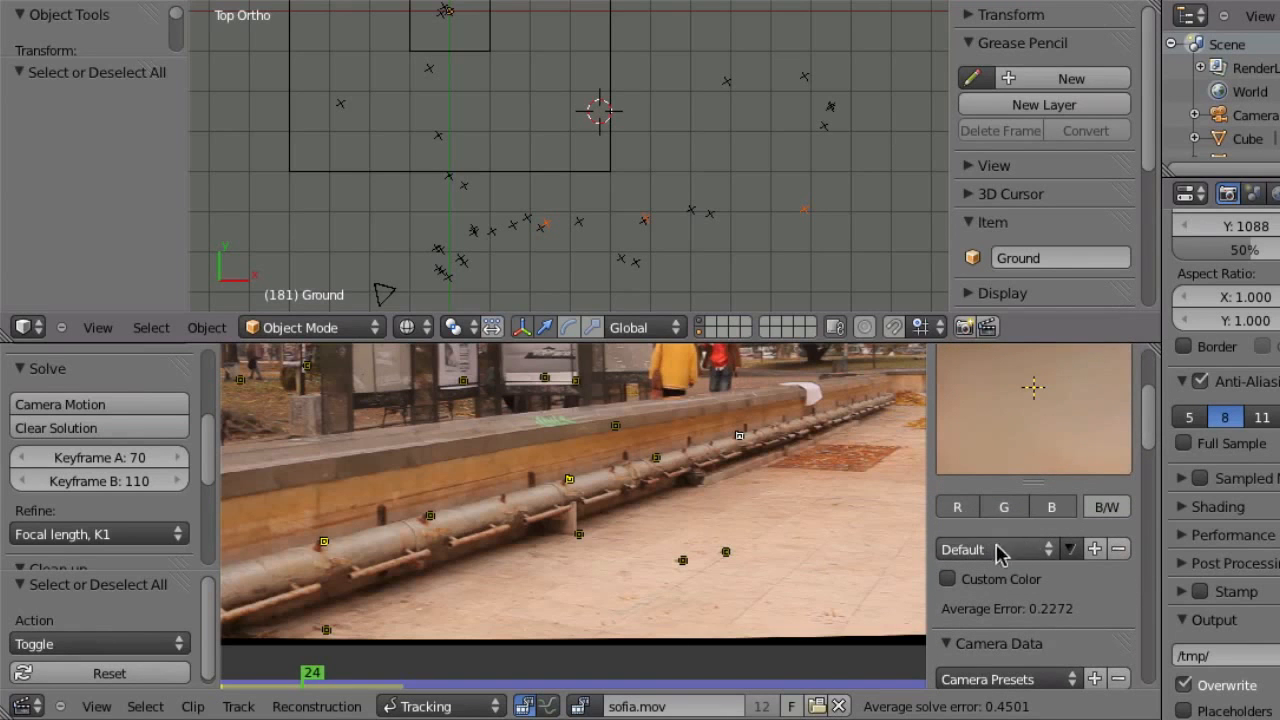
click(958, 550)
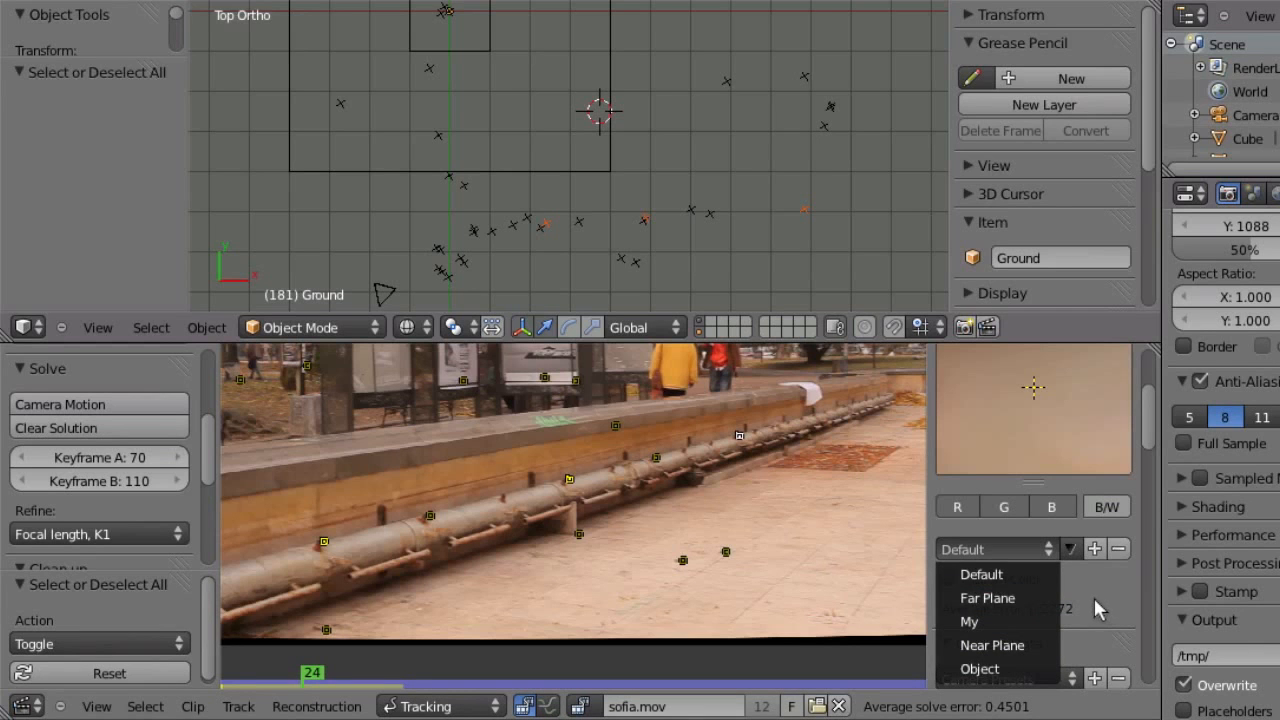
click(1007, 597)
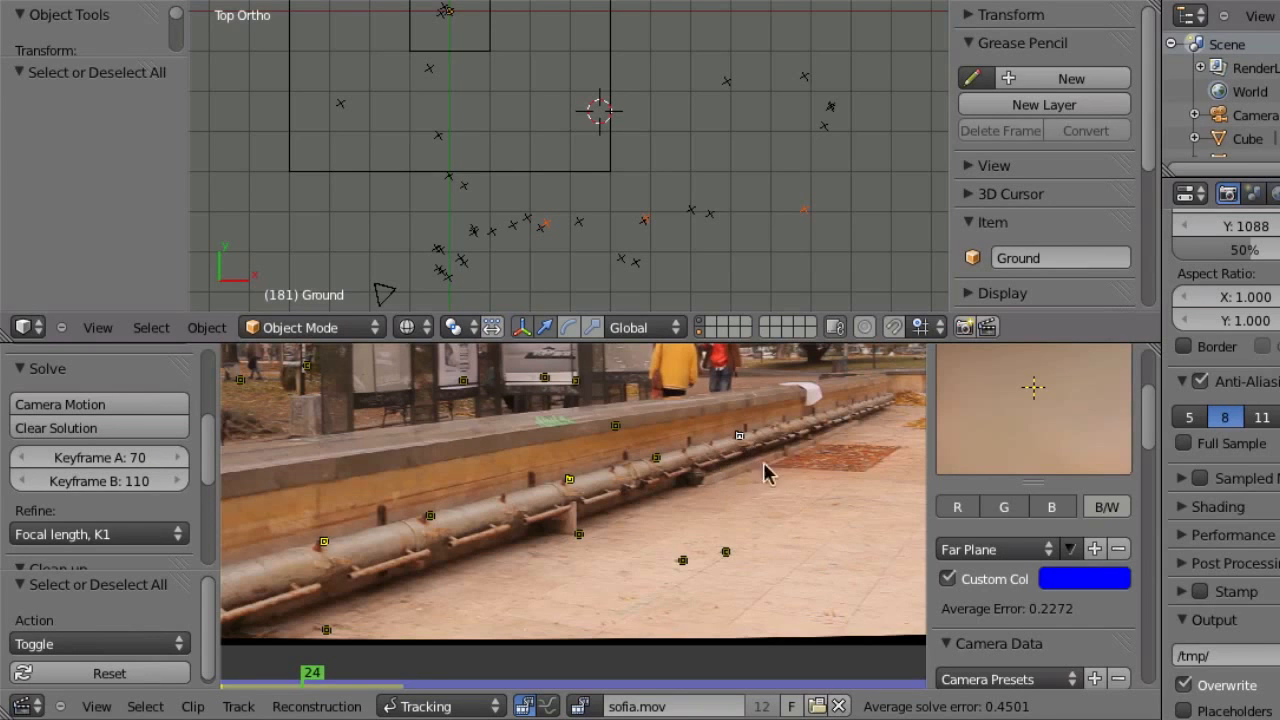
click(748, 437)
key(a)
click(982, 550)
click(967, 552)
click(988, 572)
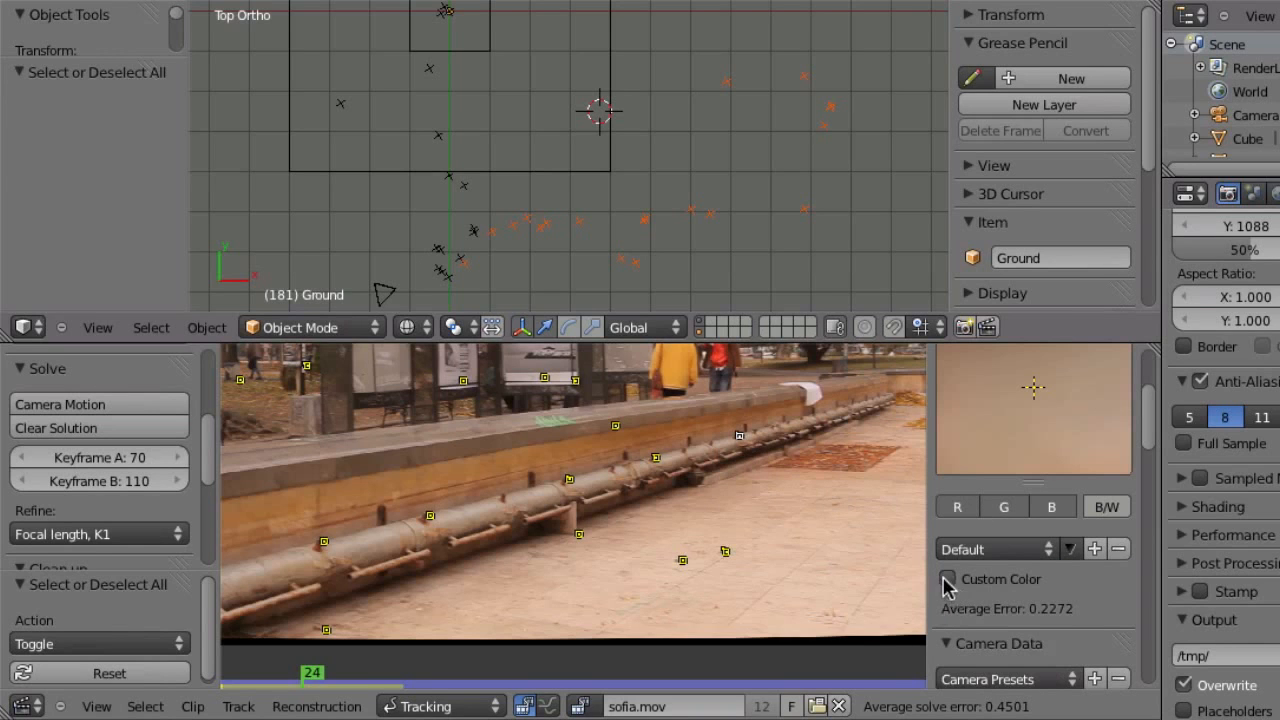
- Give the farthest pipe marker a custom magenta colour and deselect all markers
click(947, 580)
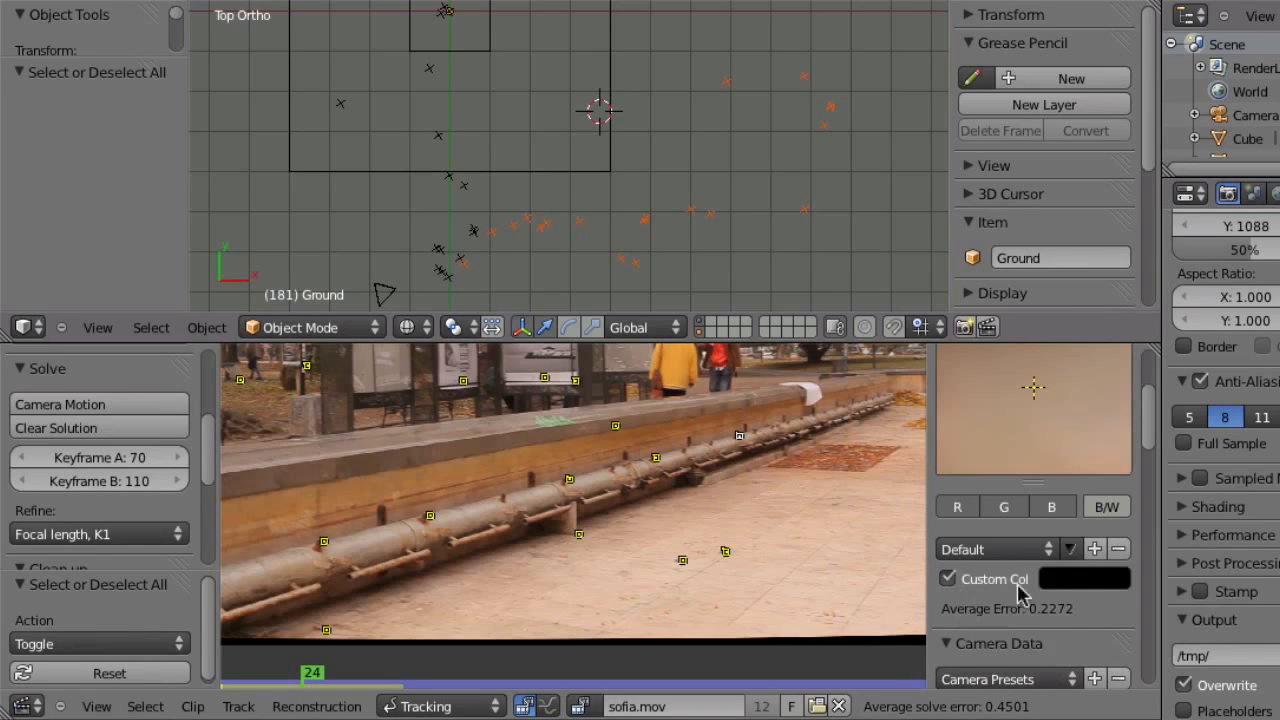
click(1094, 580)
drag(1252, 388, 1241, 268)
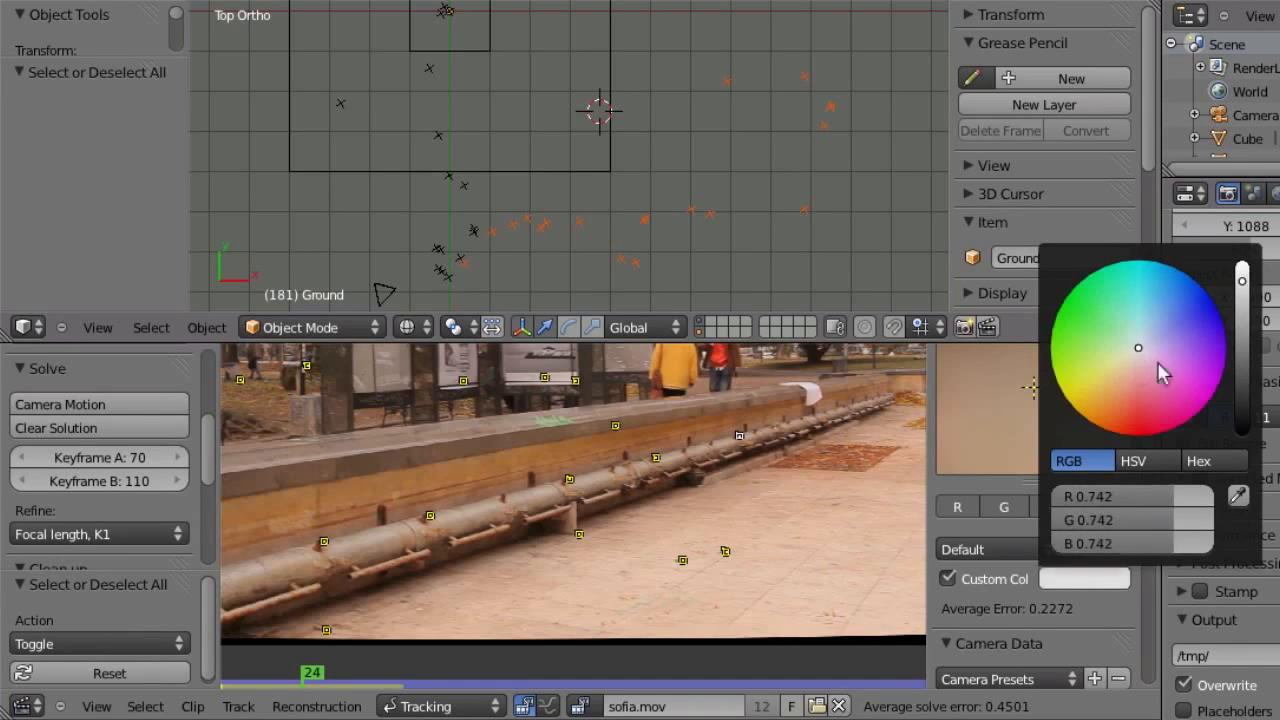
drag(1140, 366, 1214, 394)
key(a)
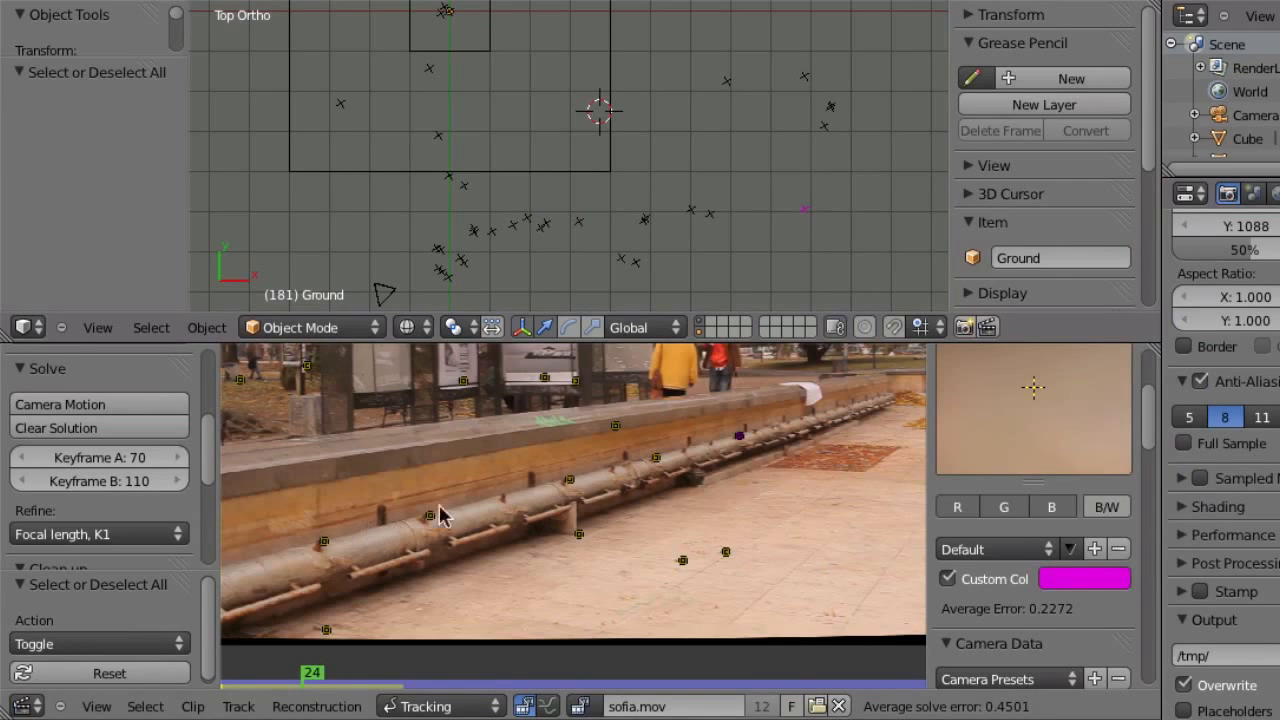
- Select the markers along the pipe and on the ground with the magenta marker active, copy its colour to them, and deselect all
scroll(657, 531, down, 3)
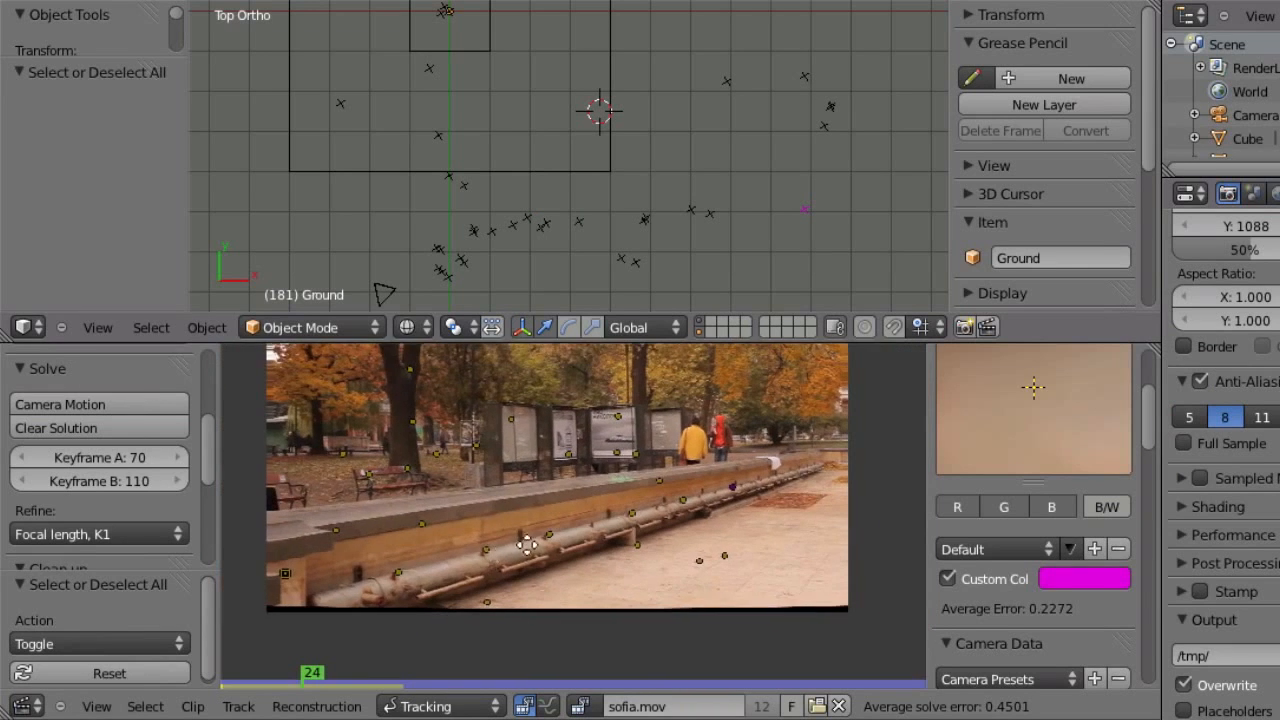
middle_drag(527, 545, 575, 539)
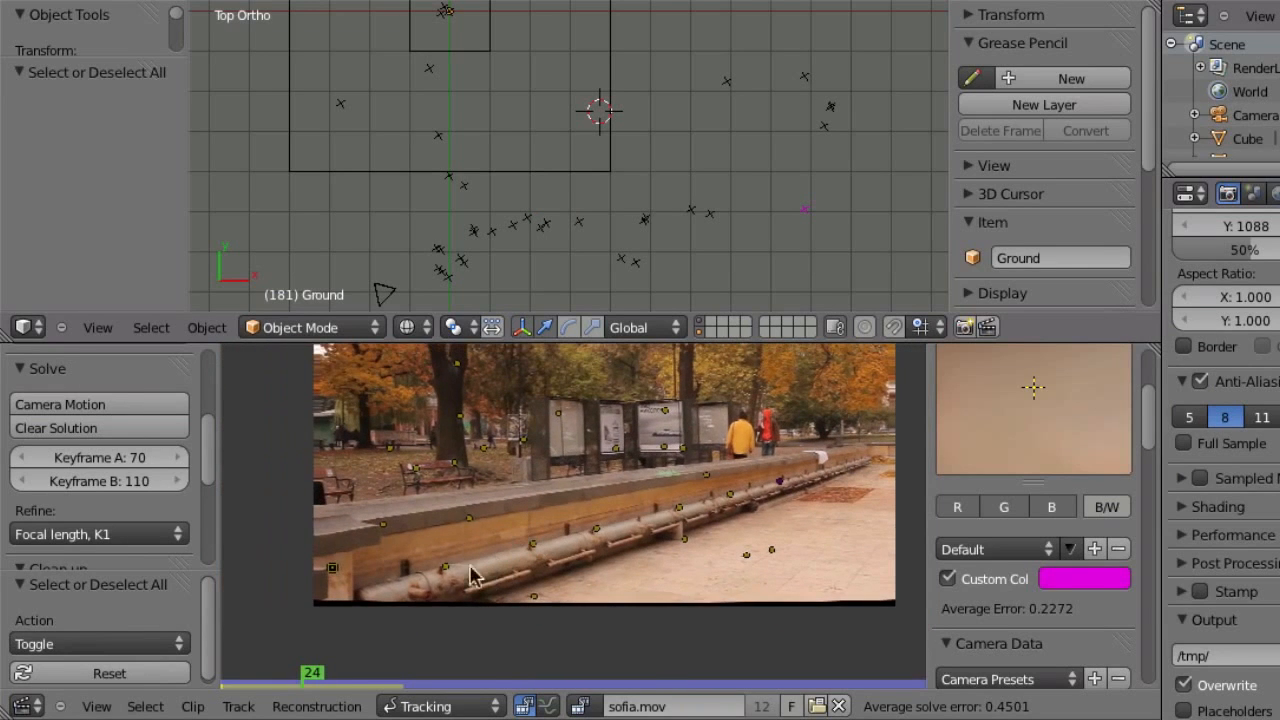
right_click(446, 567)
shift+right_click(596, 530)
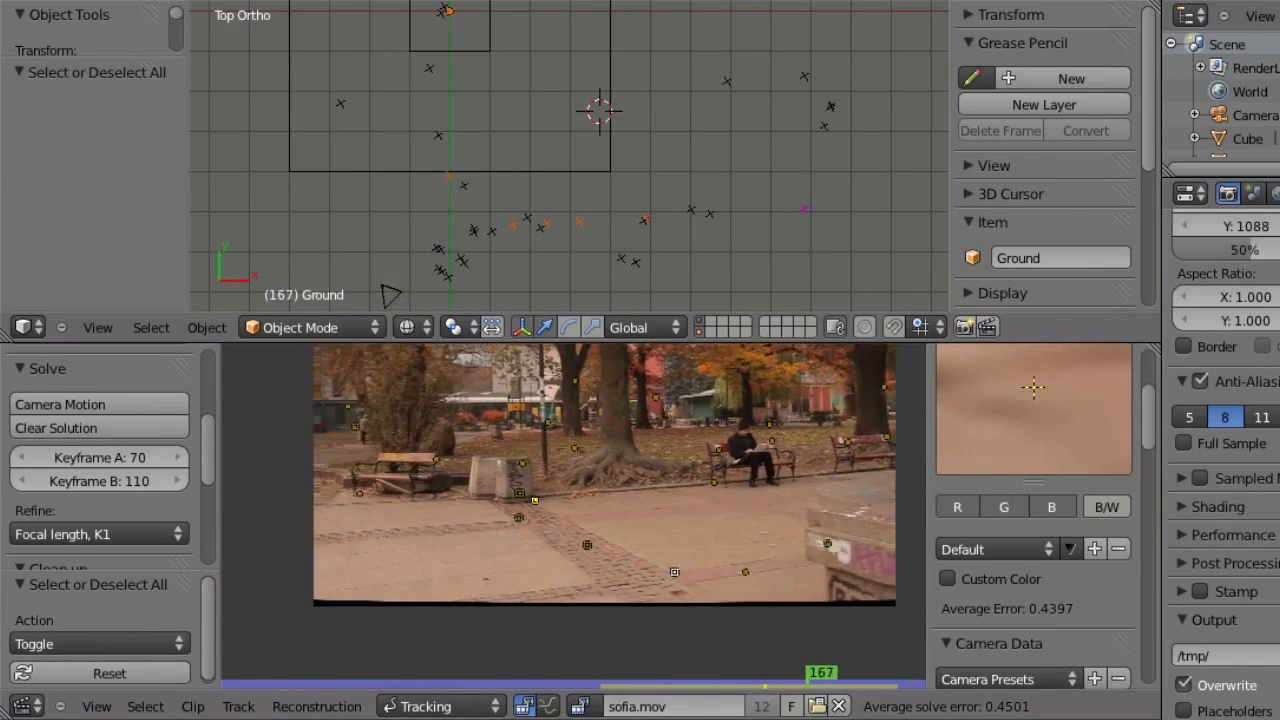
key(Escape)
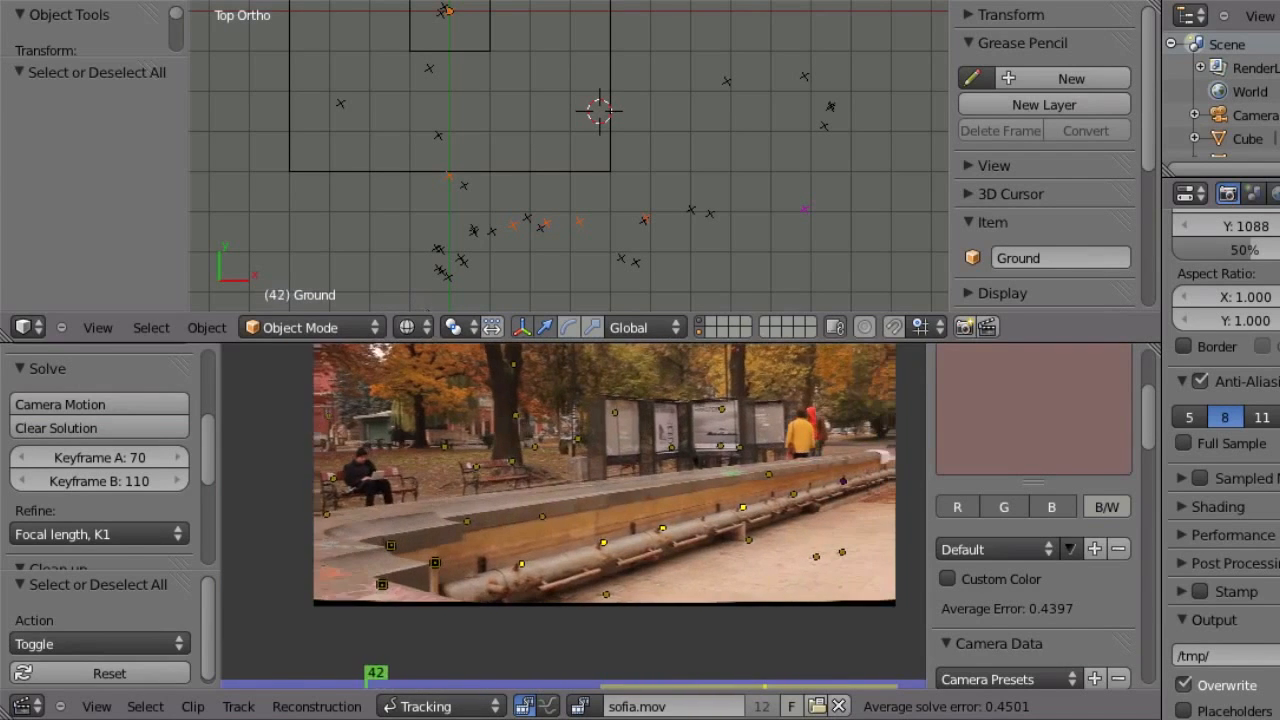
click(818, 490)
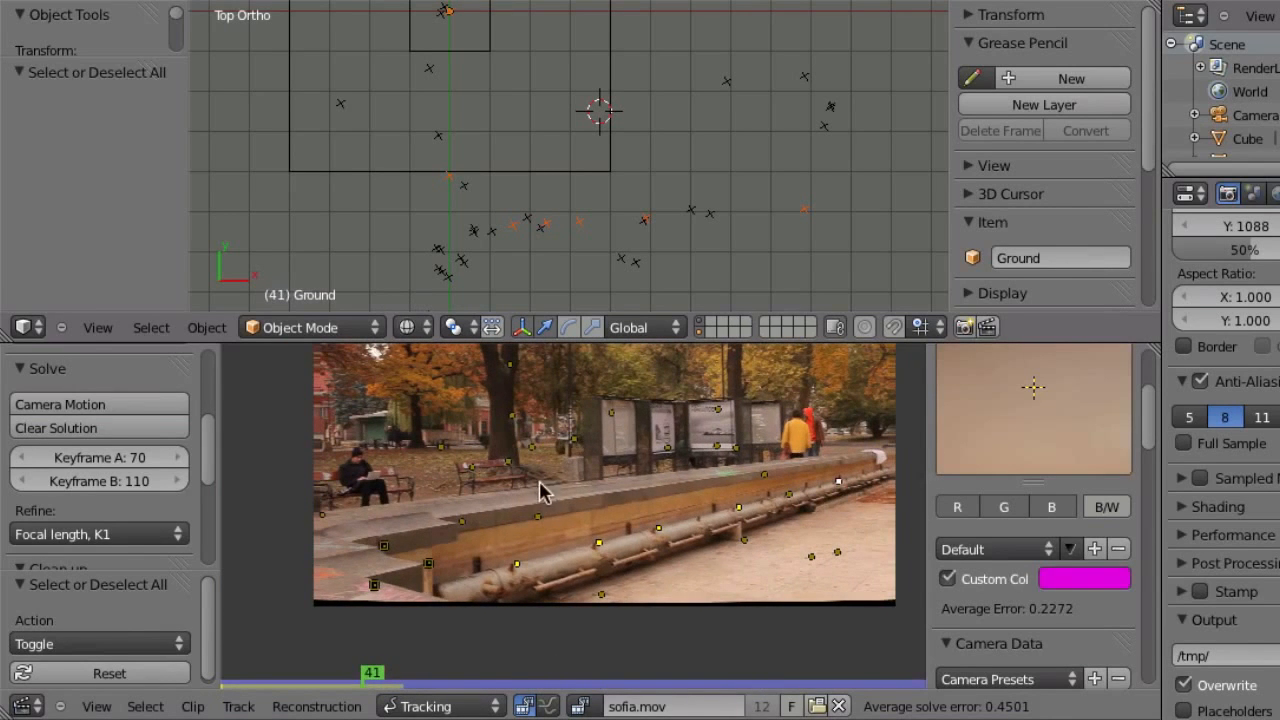
key(space)
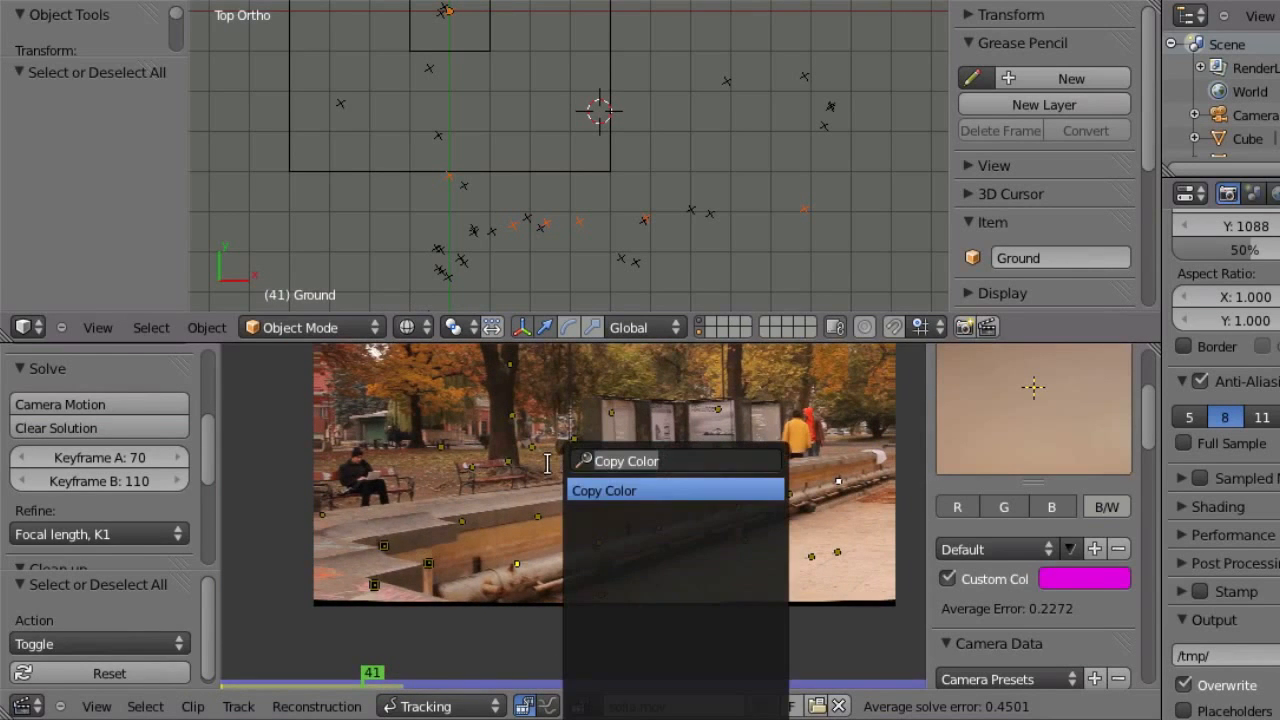
text(copy)
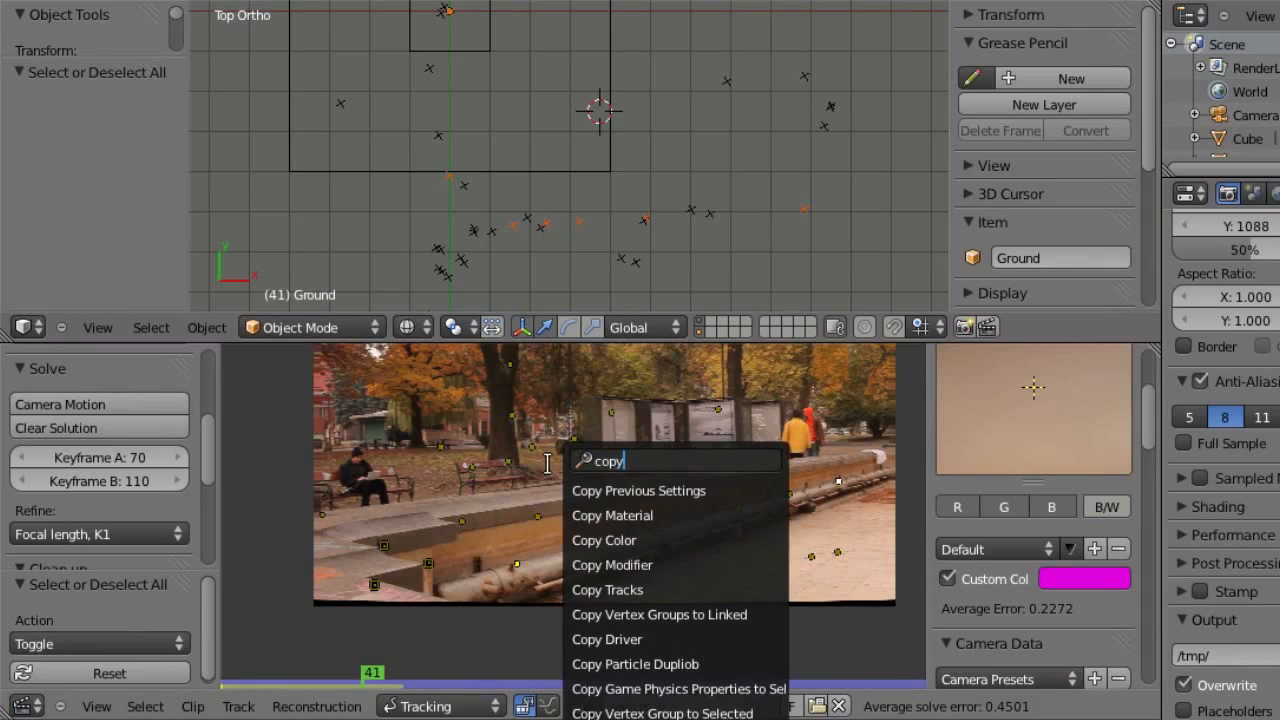
key(Down)
key(Down)
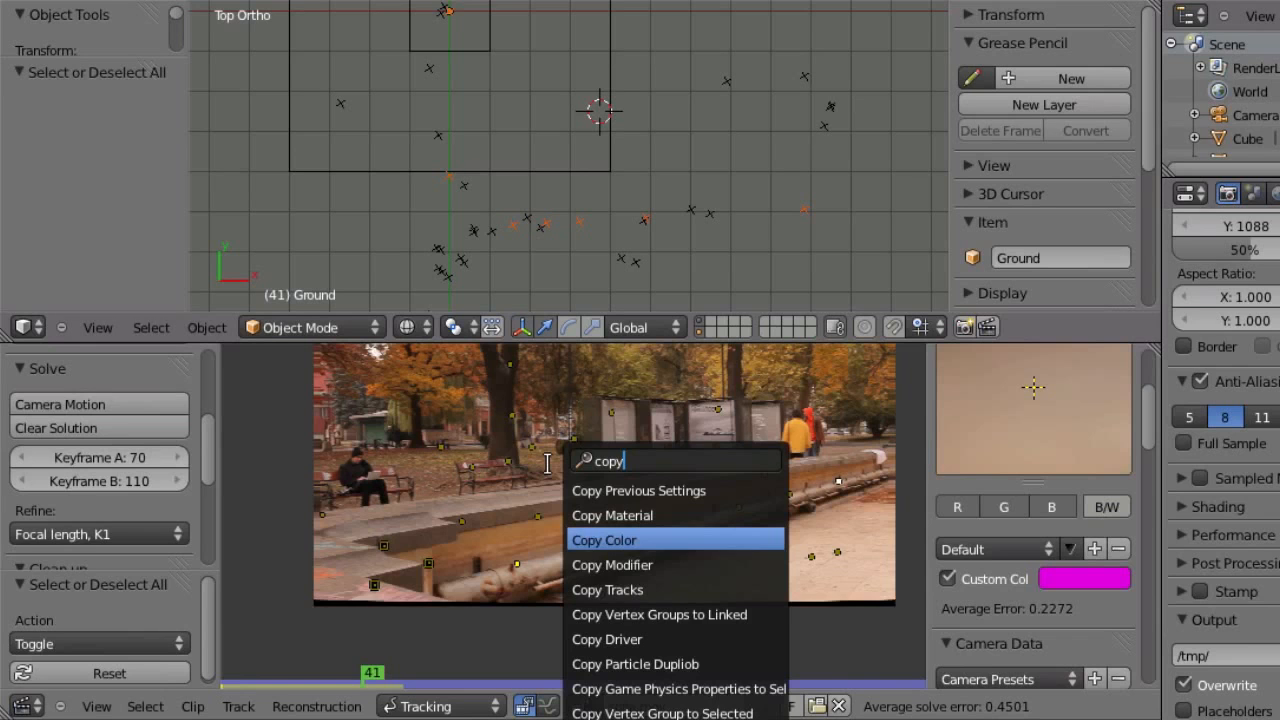
key(Return)
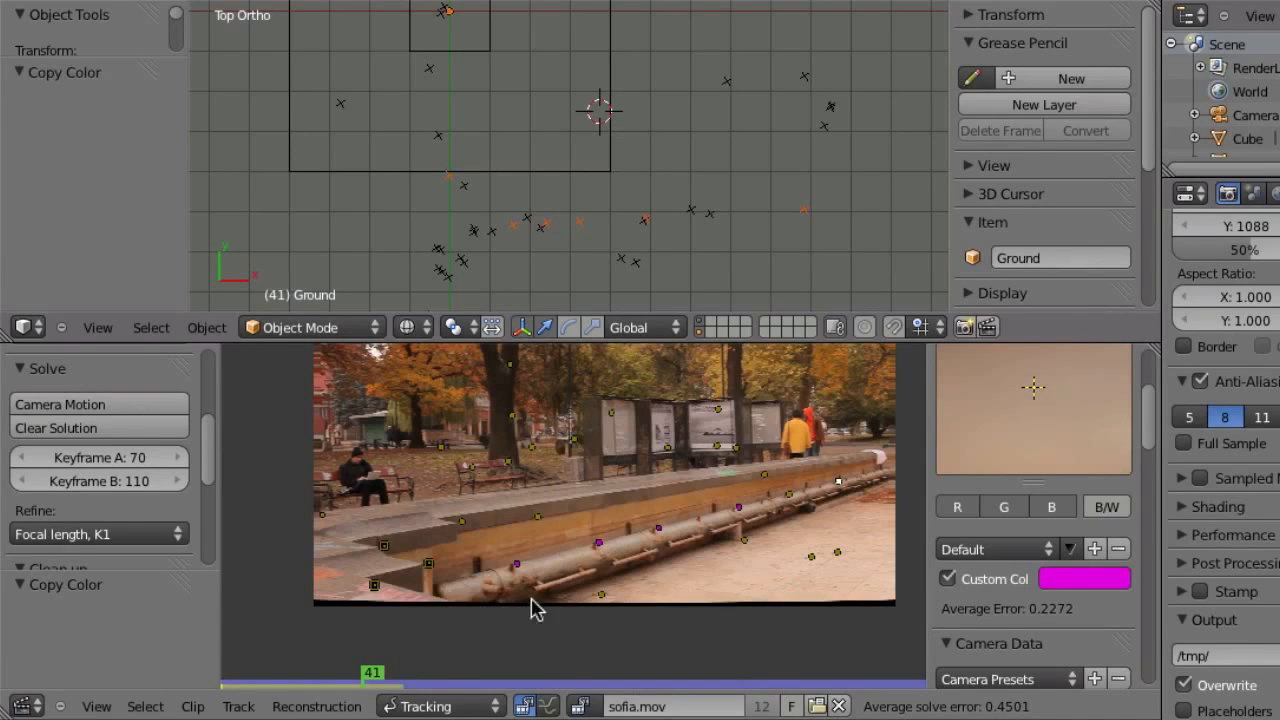
key(a)
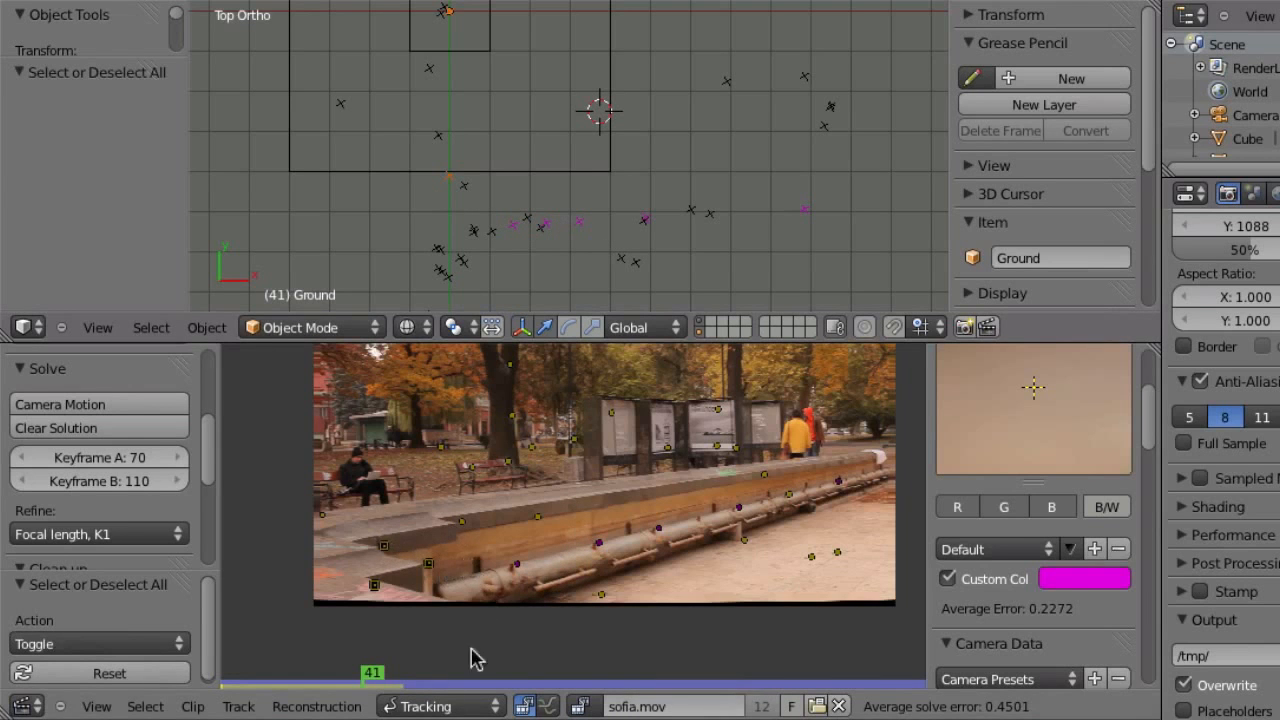
- Go to frame 126 and examine how the magenta points line up in the enlarged top view
click(436, 680)
drag(427, 682, 662, 674)
key(a)
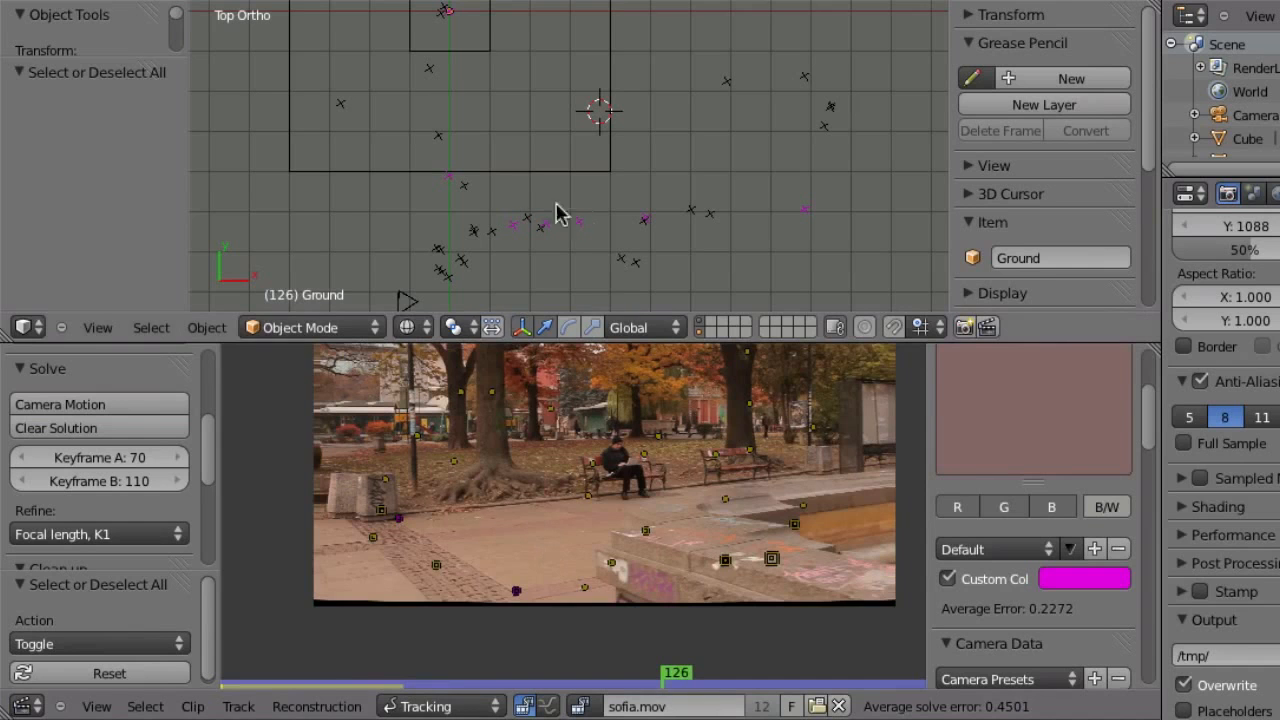
shift+middle_drag(651, 138, 660, 187)
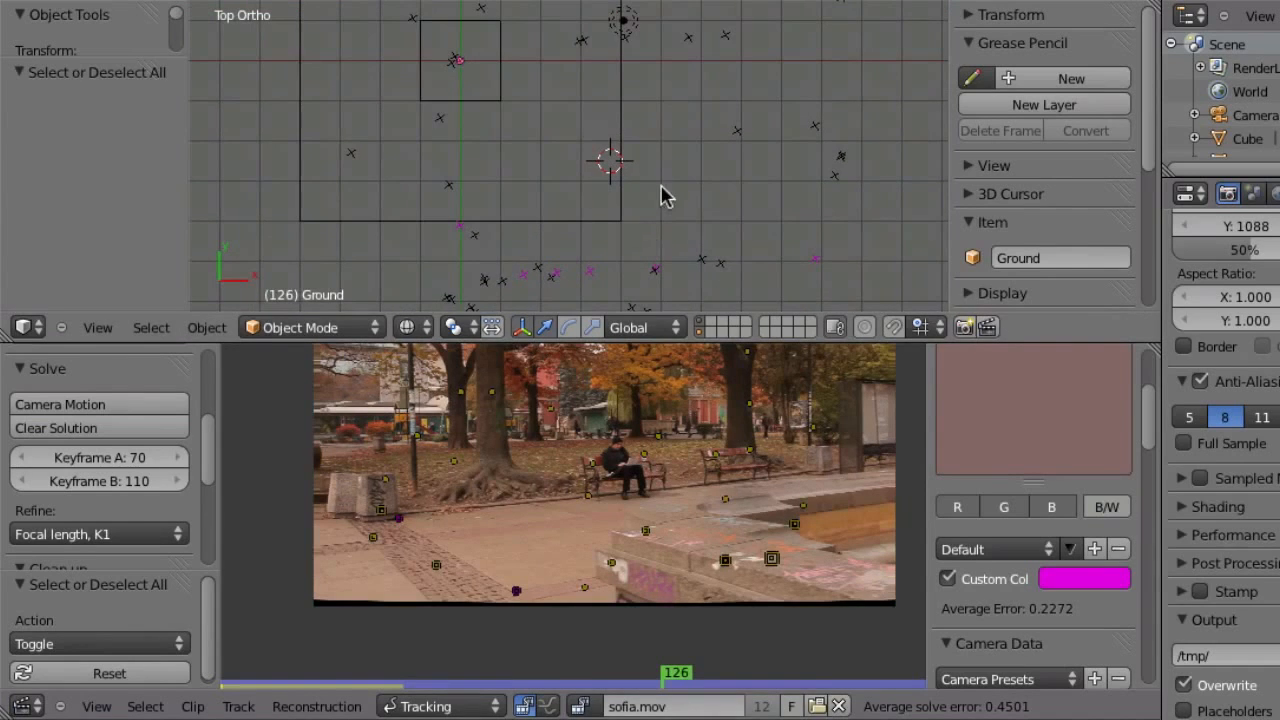
key(shift+space)
ctrl+middle_drag(705, 459, 680, 489)
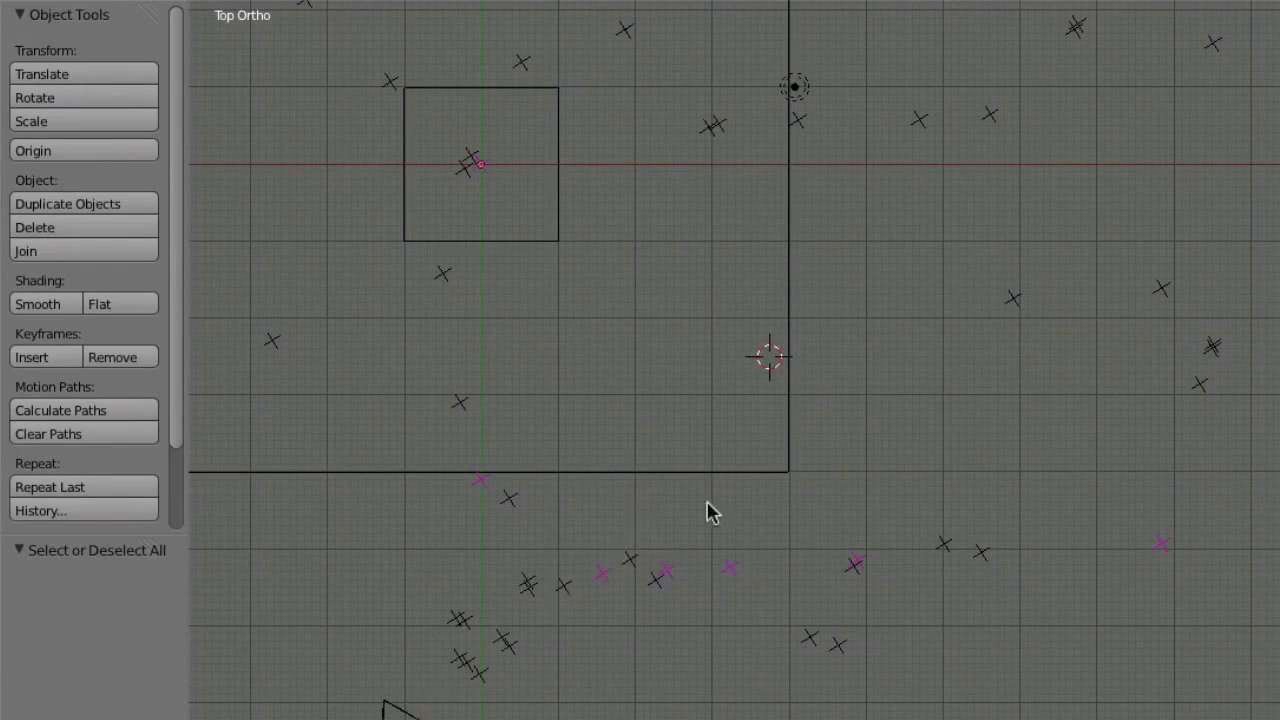
key(shift+space)
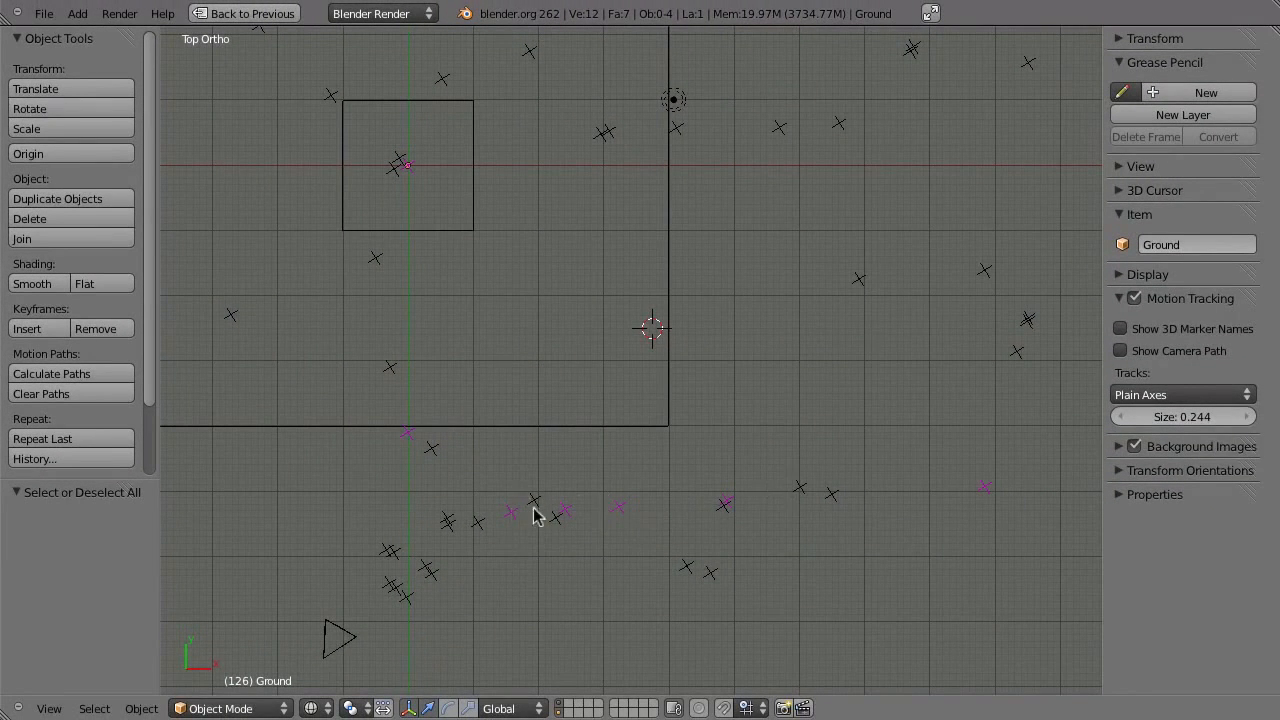
- Rotate the camera about 2.64° in the top view to straighten the row of magenta pipe points along the X axis
right_click(388, 638)
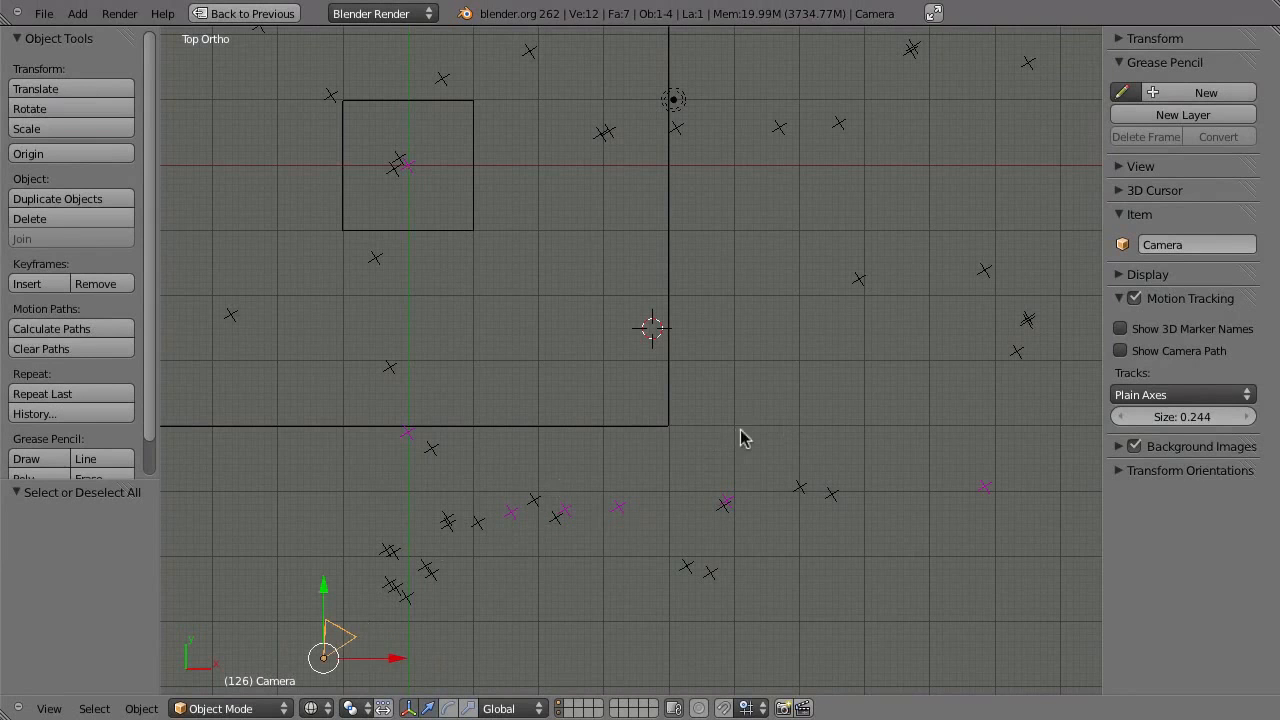
key(r)
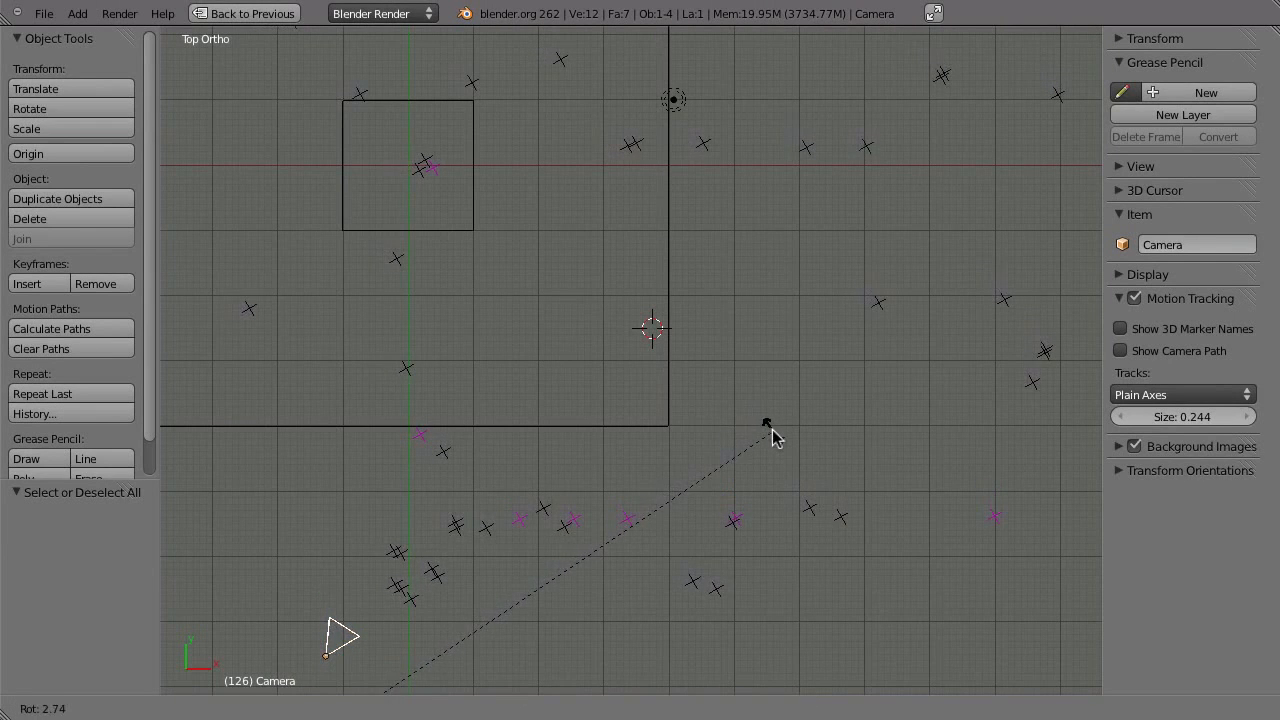
click(703, 440)
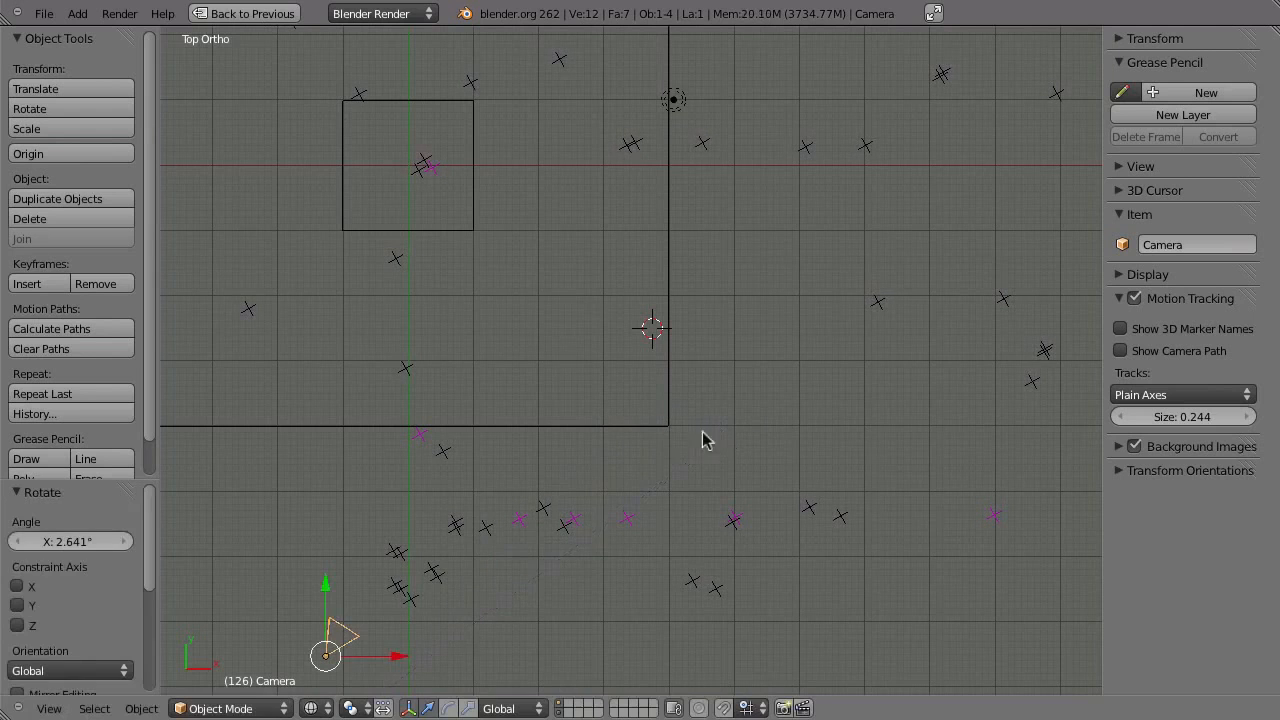
scroll(486, 557, up, 1)
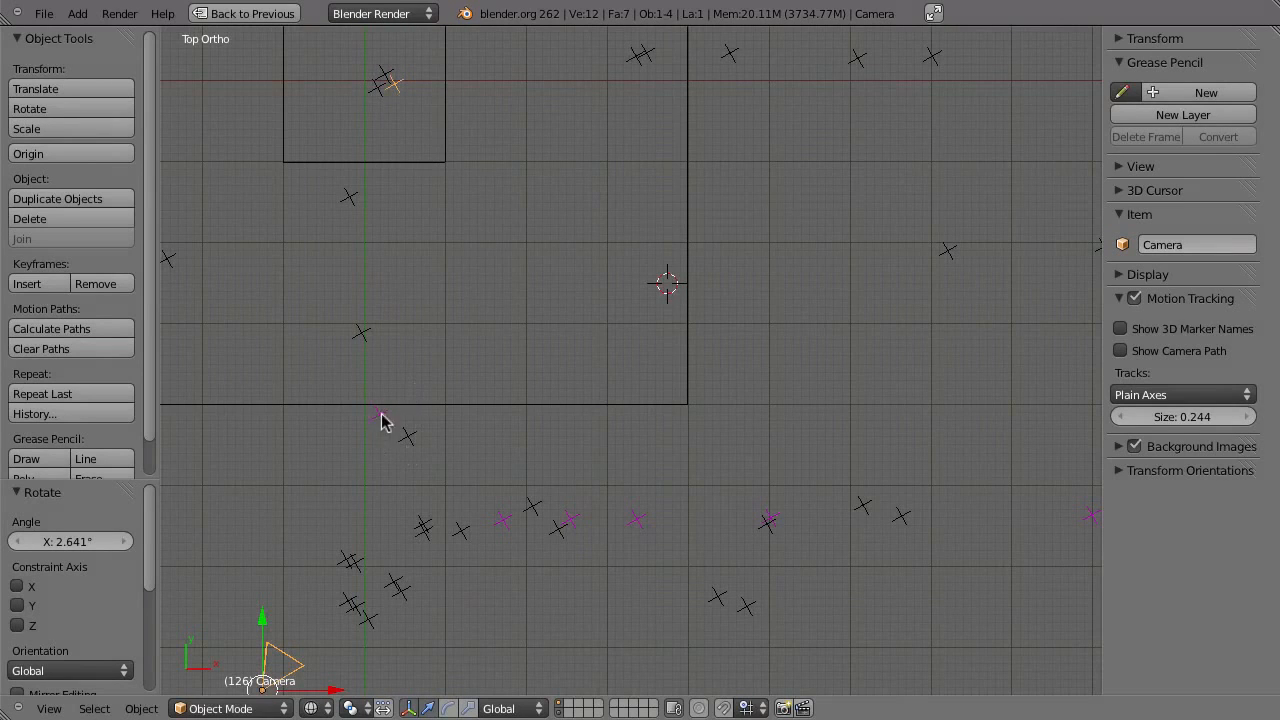
scroll(430, 450, down, 1)
- Select the bench markers from the camera view, give one on the empty bench a custom green colour, and copy it to the other selected markers
key(KP_0)
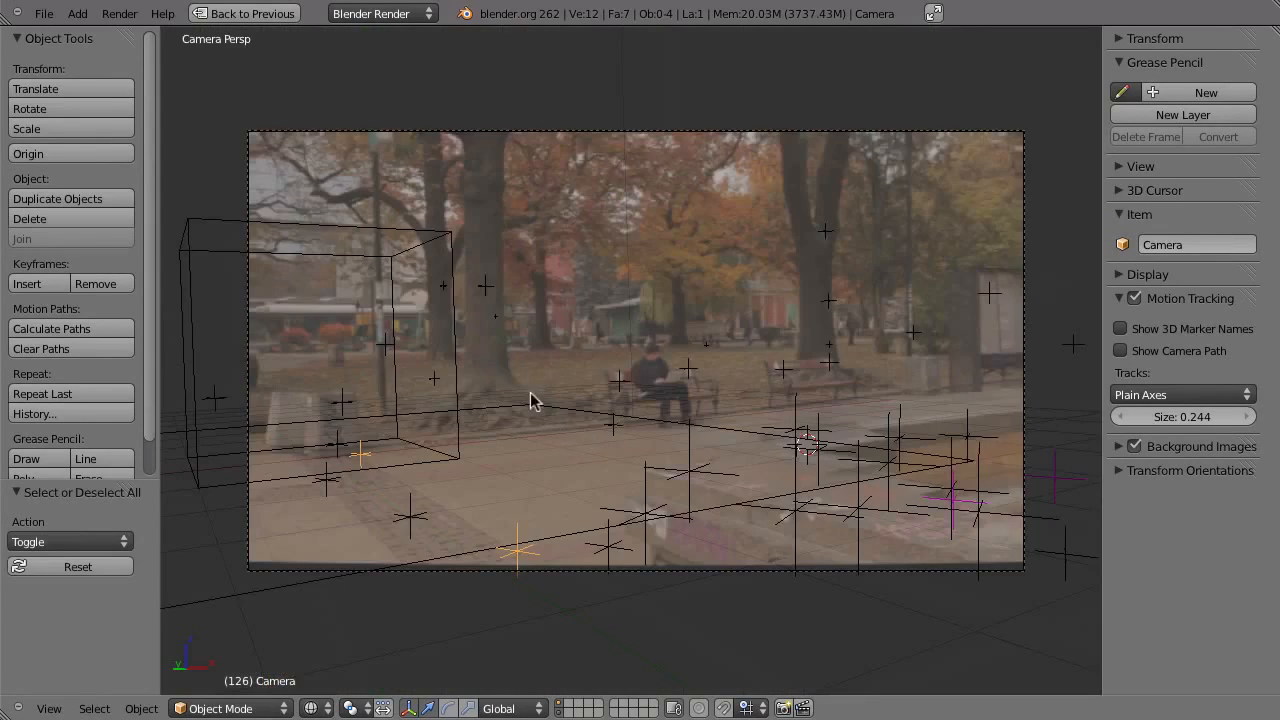
right_click(618, 380)
shift+right_click(688, 370)
shift+right_click(798, 376)
shift+right_click(830, 364)
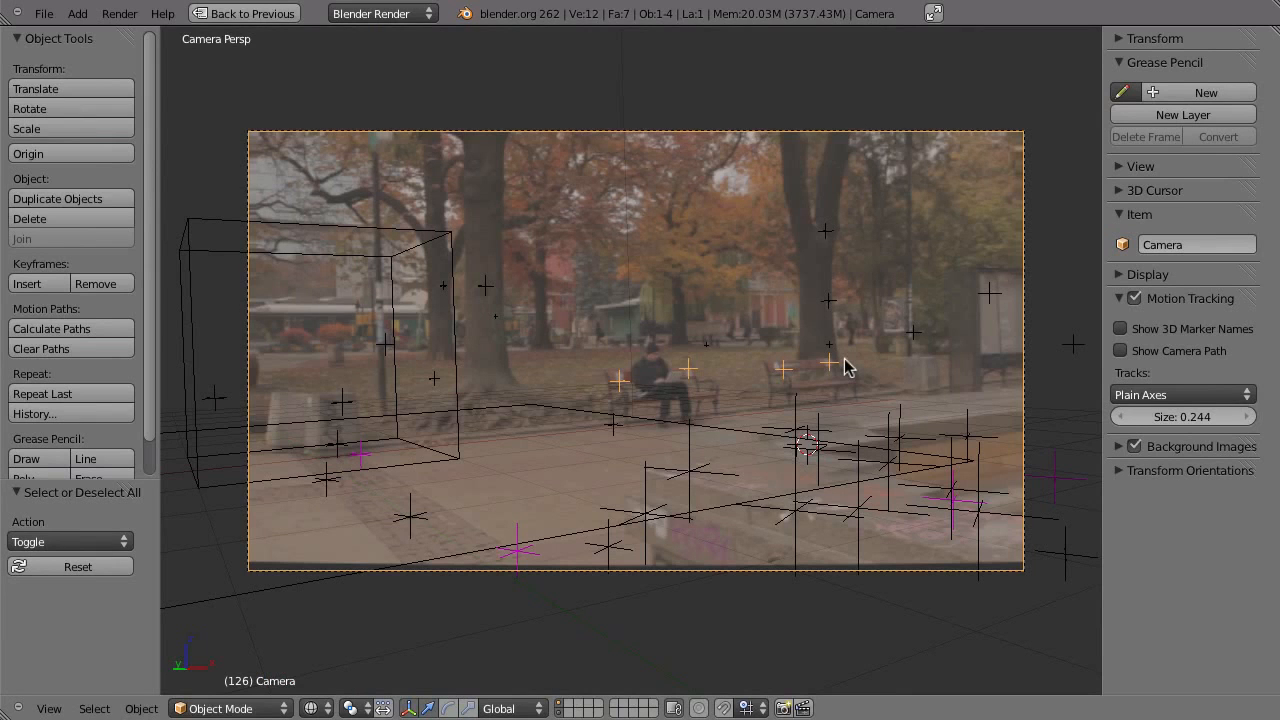
key(ctrl+Up)
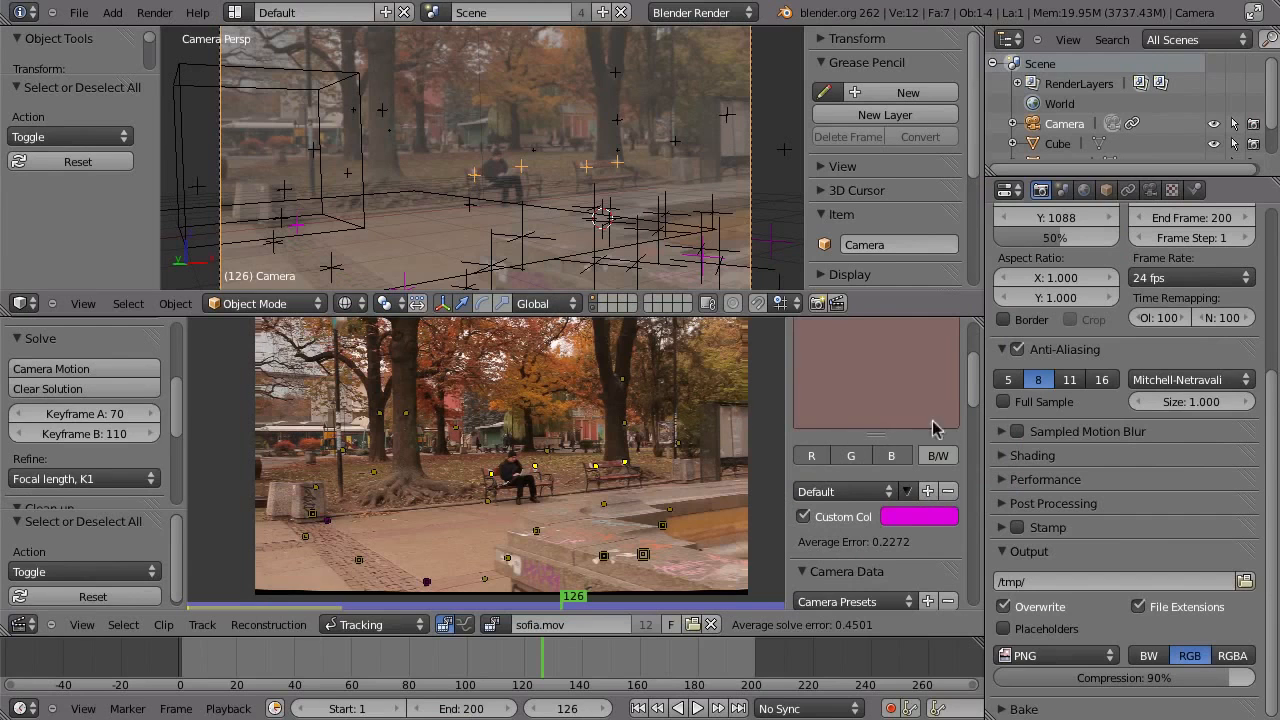
scroll(980, 380, down, 2)
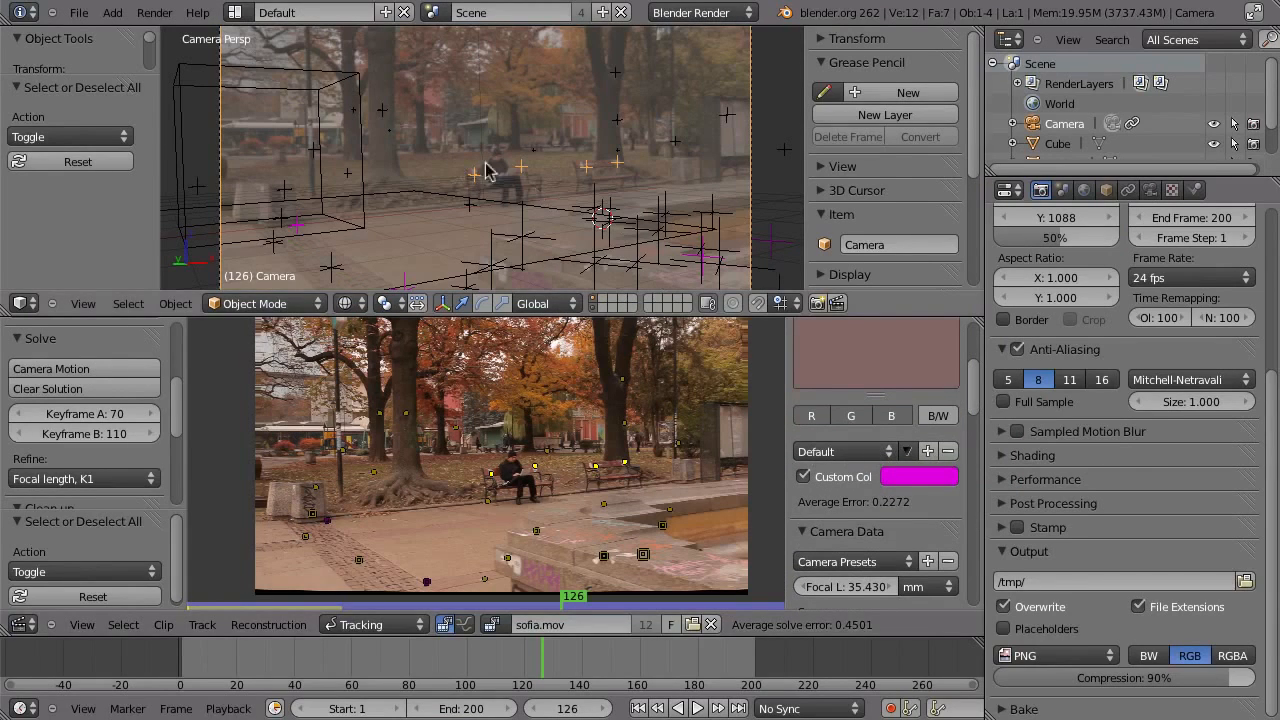
click(600, 466)
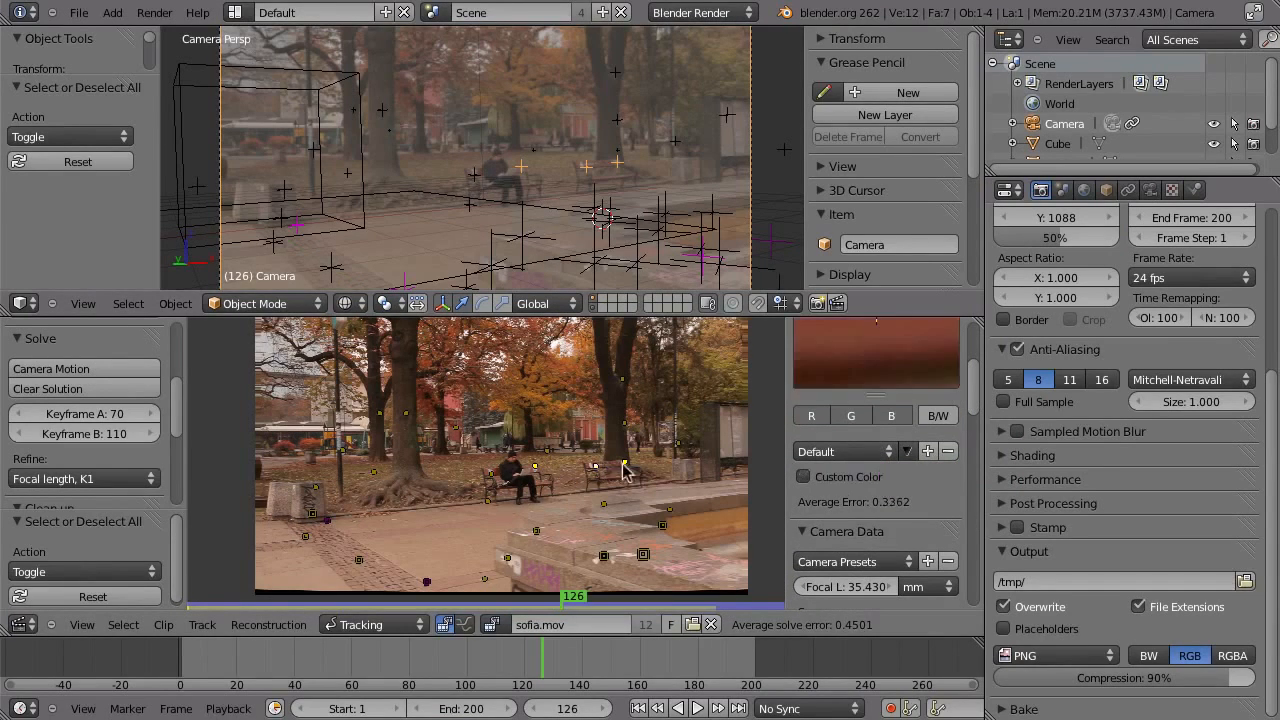
click(803, 477)
click(919, 477)
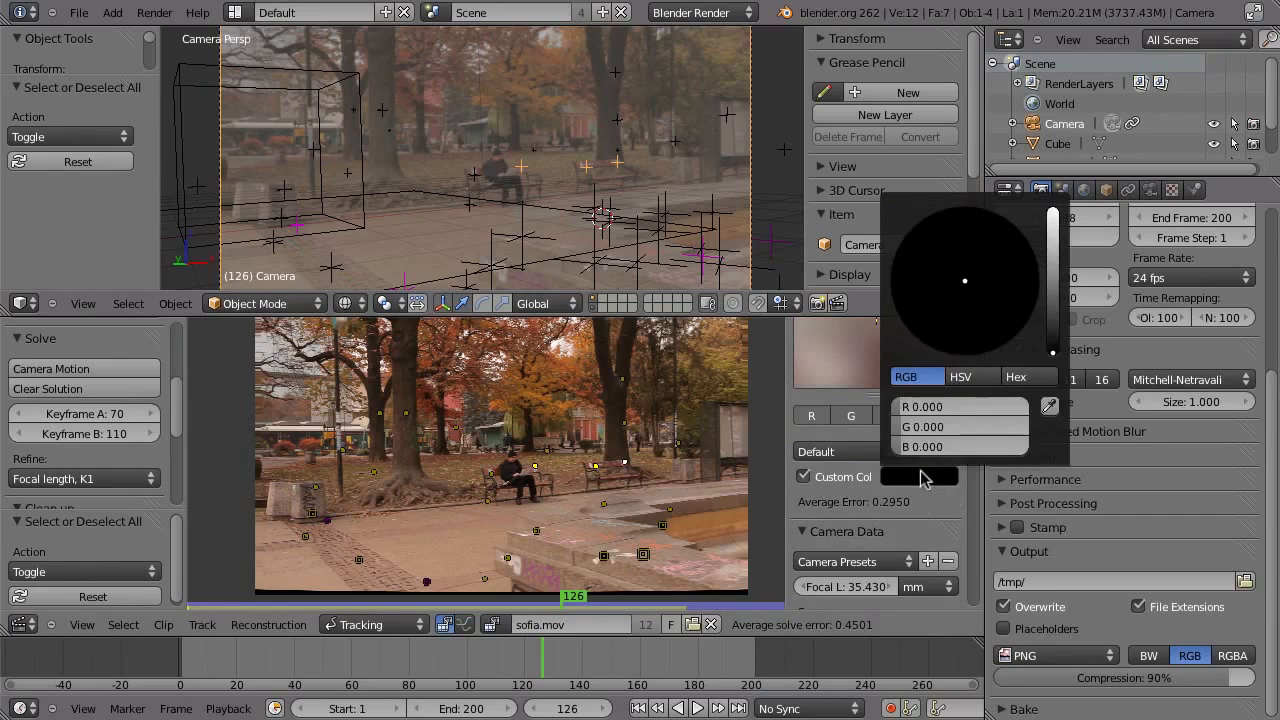
click(915, 245)
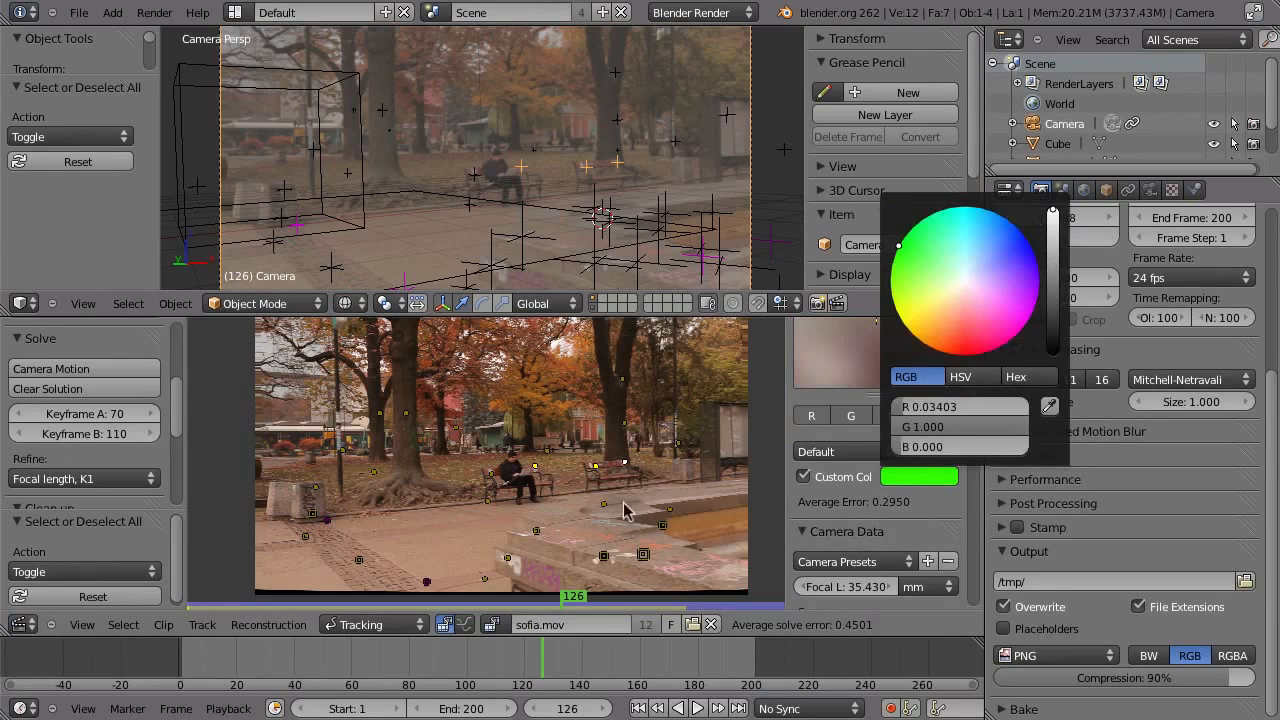
key(space)
click(669, 504)
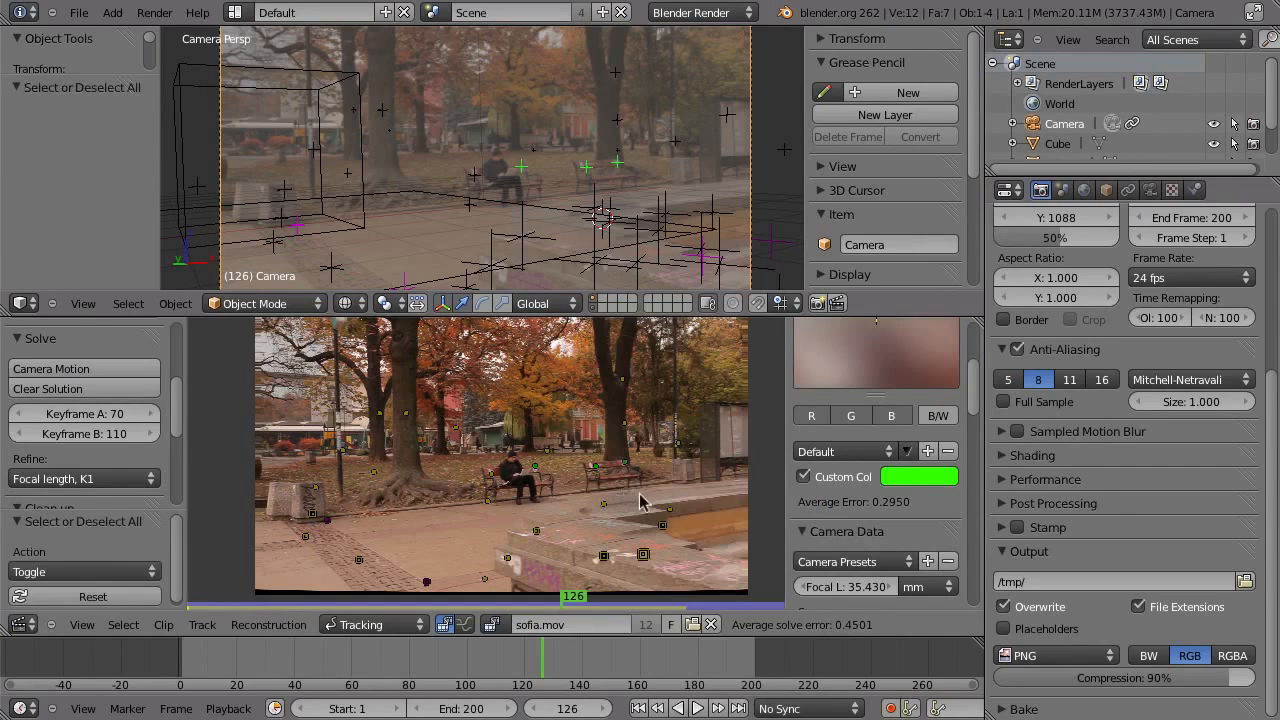
- Copy the green colour to the remaining marker on the bench where the man sits
right_click(491, 474)
shift+right_click(536, 467)
key(space)
click(576, 478)
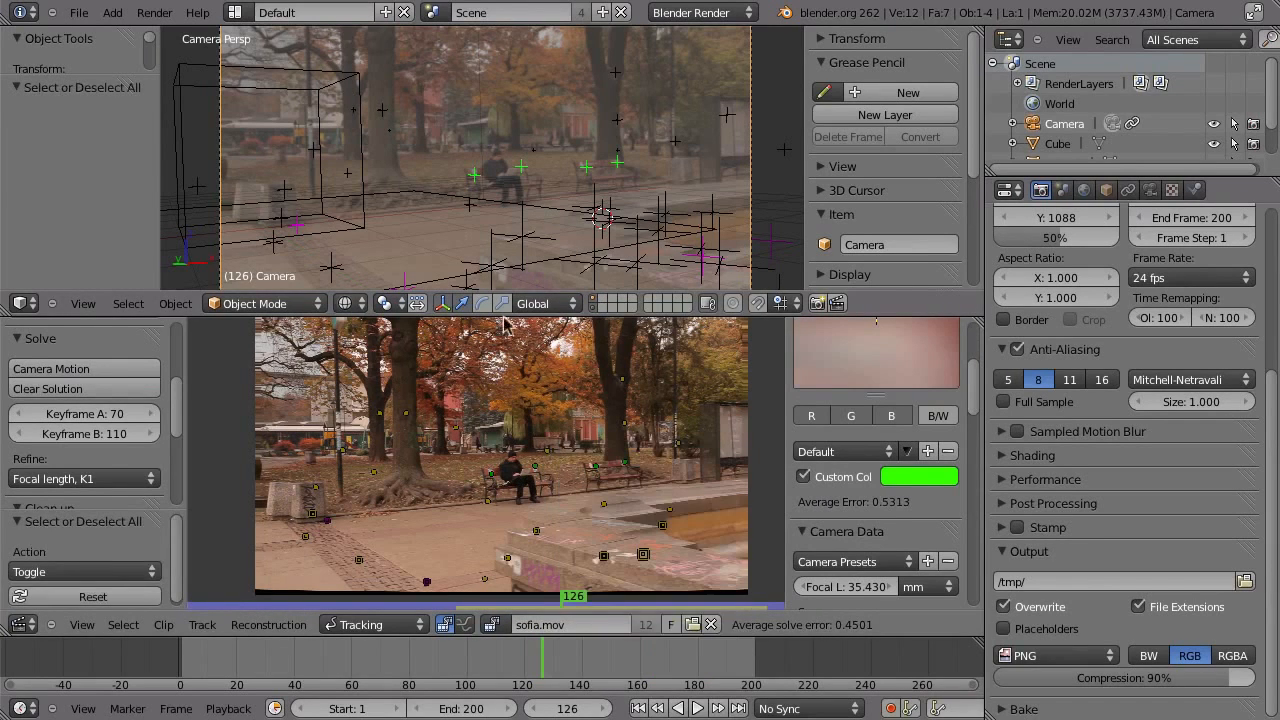
- Examine the green bench points against the magenta pipe points in an orbited perspective view
middle_drag(519, 208, 480, 184)
shift+middle_drag(403, 138, 560, 230)
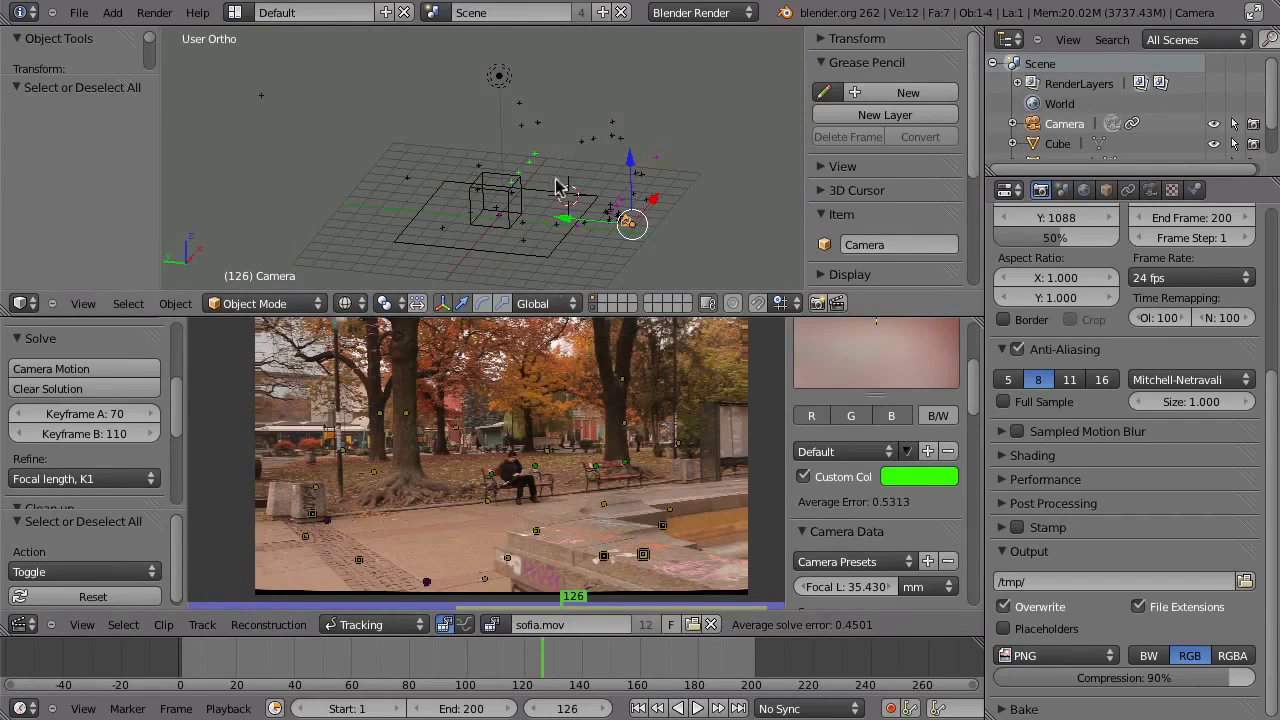
key(KP_5)
middle_drag(553, 182, 525, 192)
middle_drag(546, 452, 525, 457)
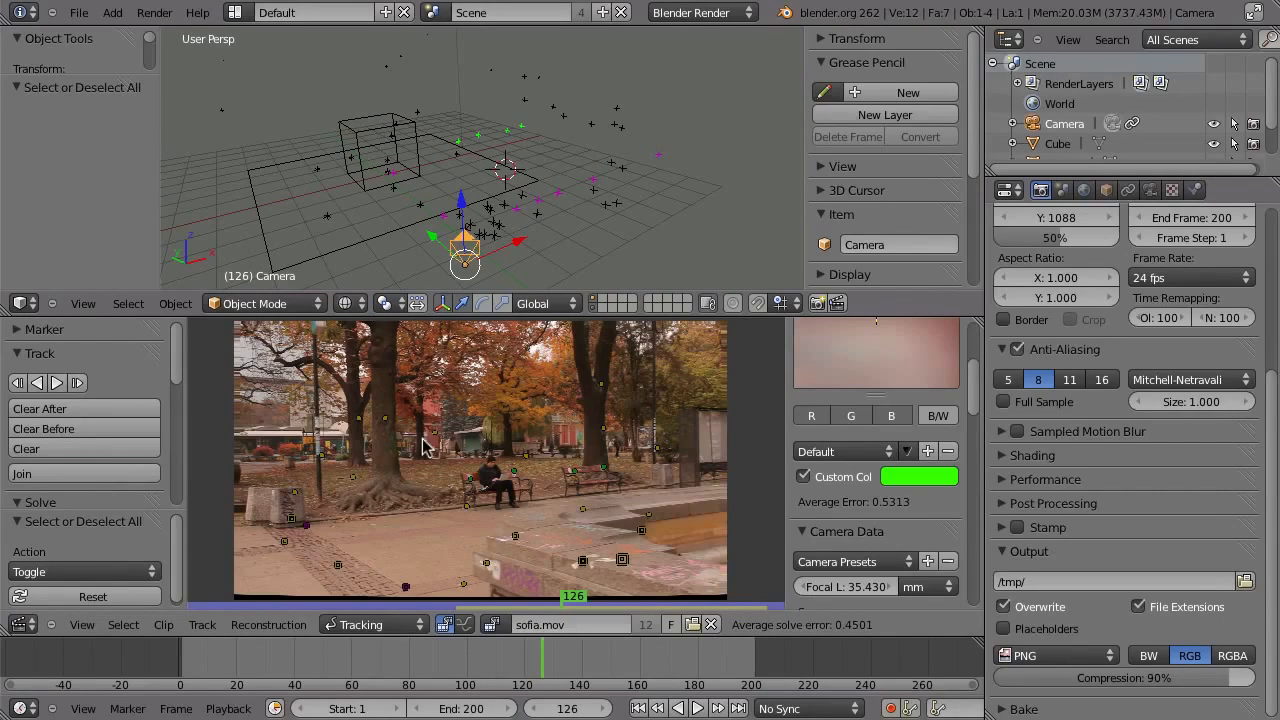
- Enlarge the footage and select the four green bench markers individually to check their locations, and restore the editor layout
key(space)
key(ctrl+Up)
scroll(600, 415, up, 3)
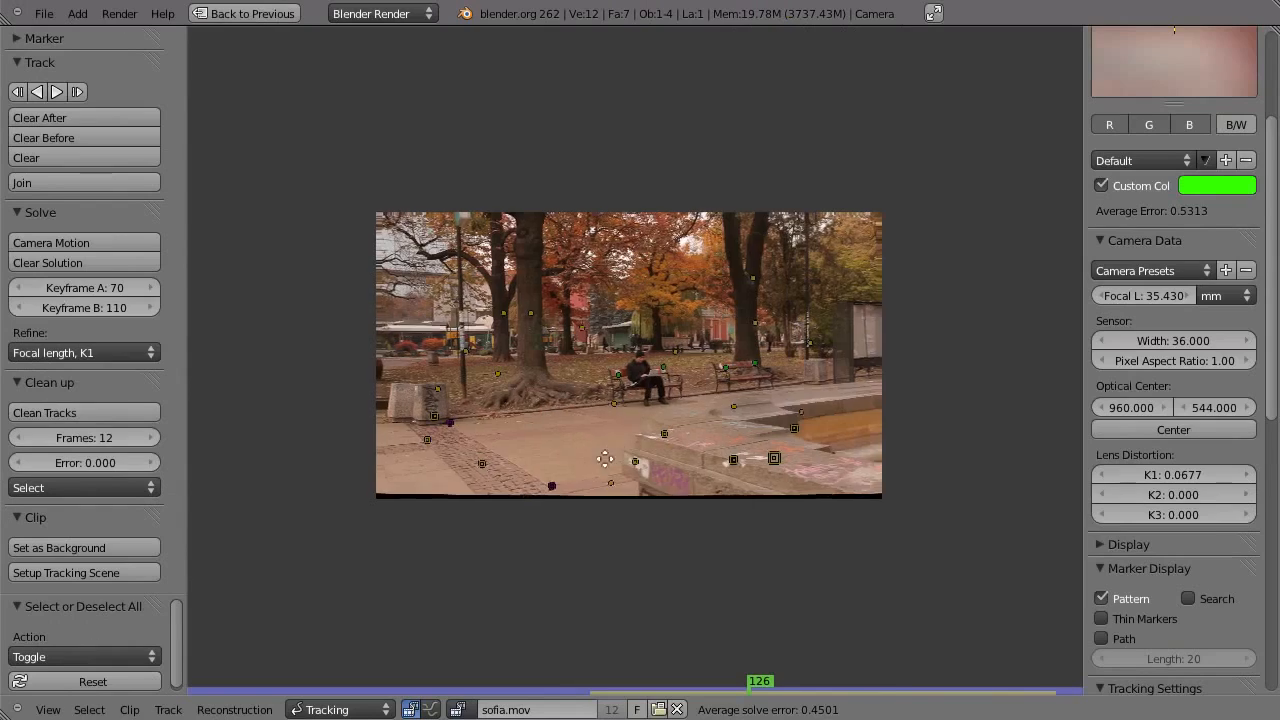
middle_drag(594, 462, 646, 477)
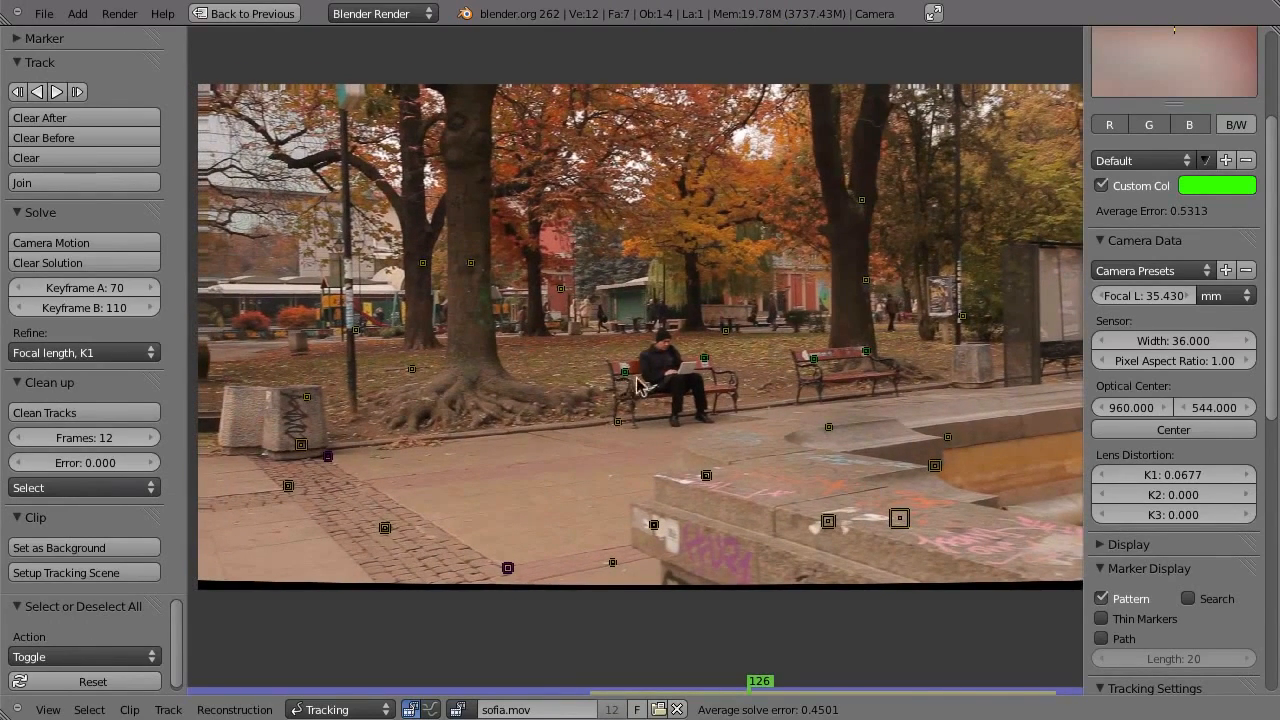
right_click(712, 358)
right_click(815, 360)
right_click(866, 355)
right_click(624, 373)
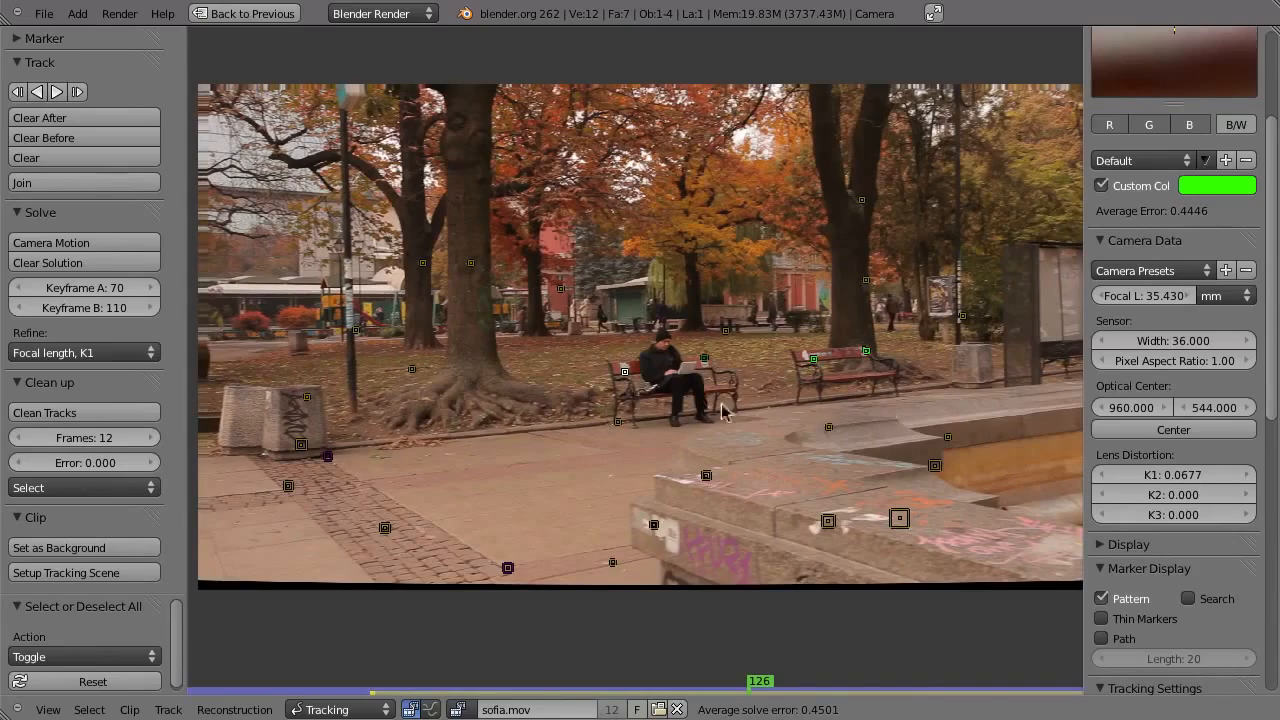
key(ctrl+Up)
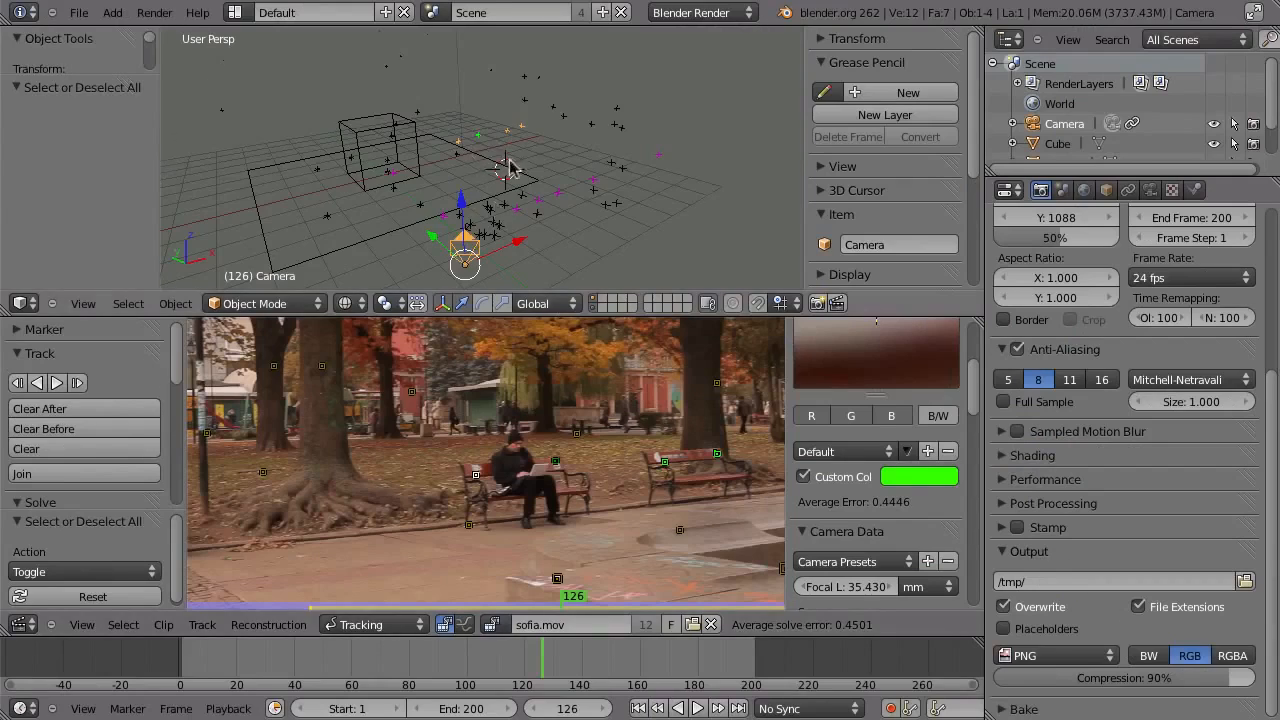